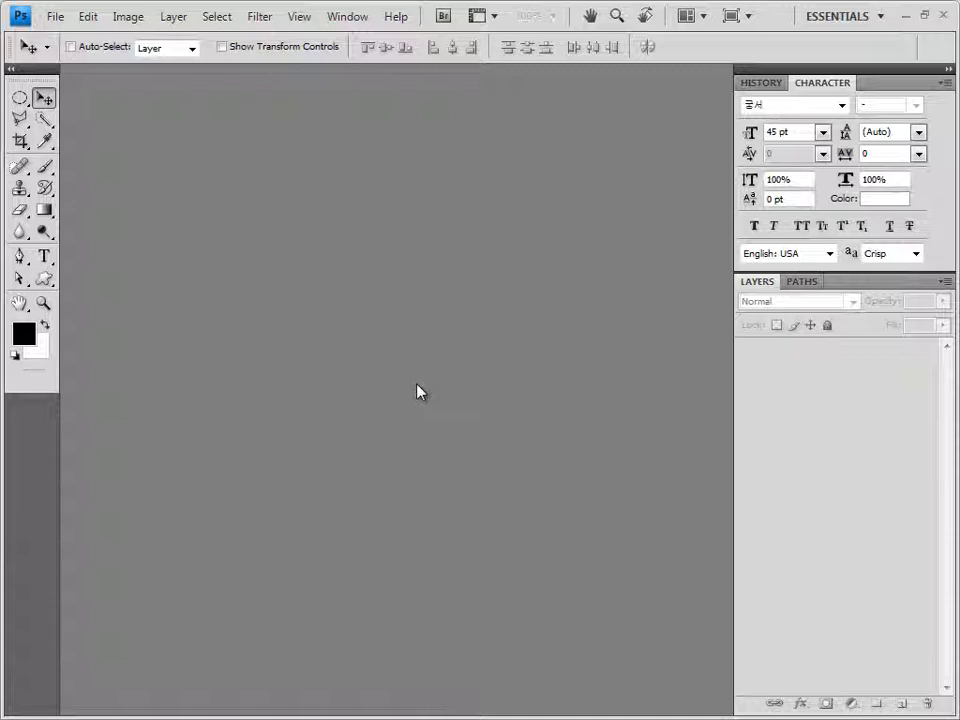
Create a new 600 × 400 pixel document and float it in its own window.
key("ctrl+n")
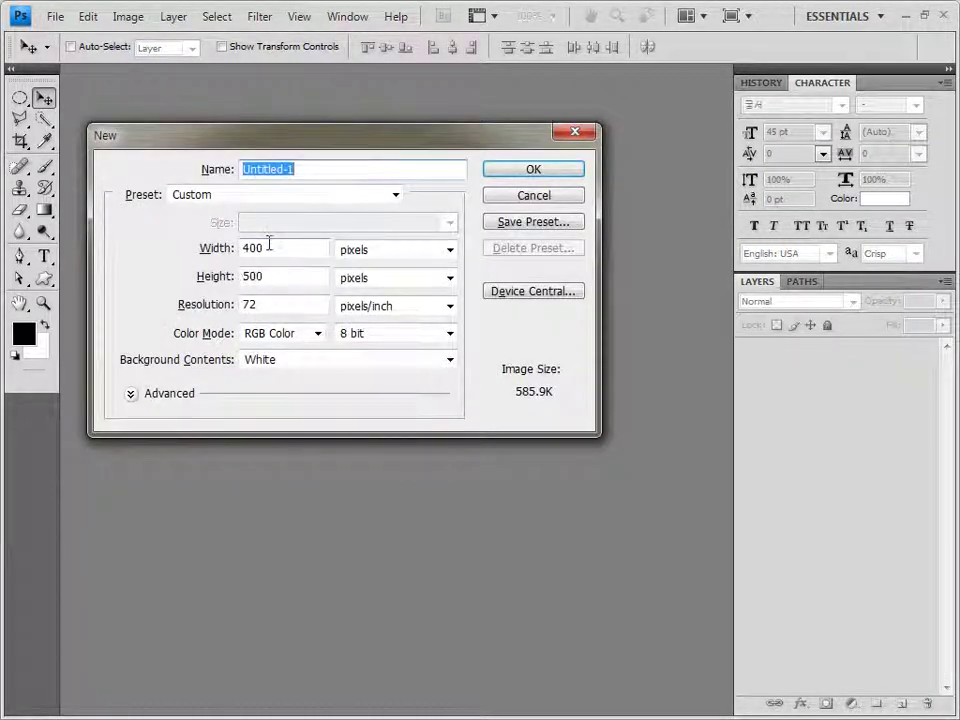
double_click(268, 243)
type("600")
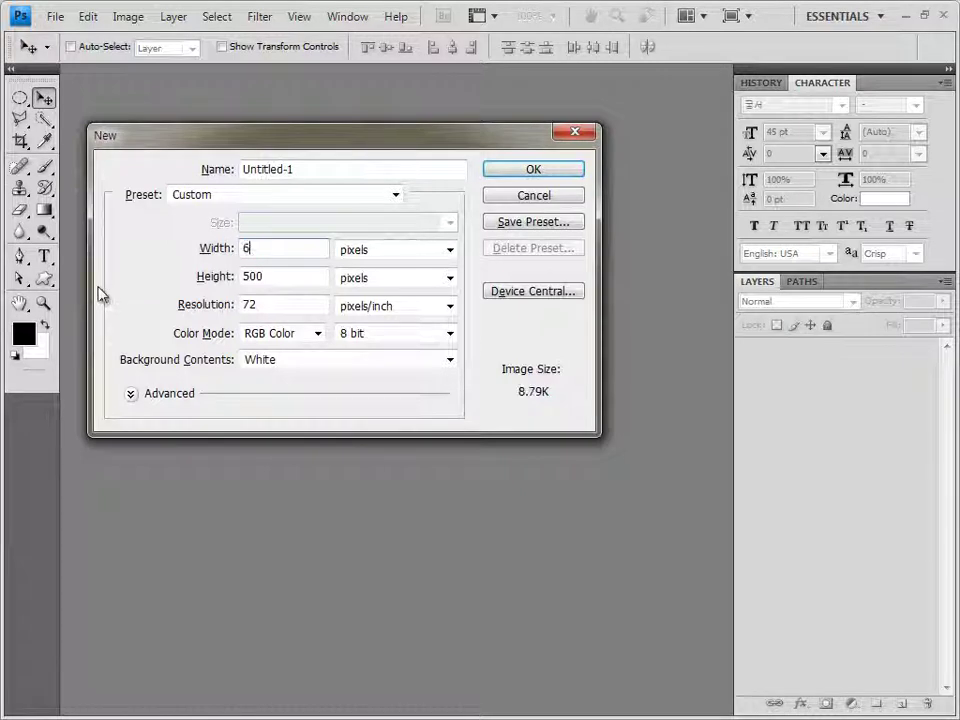
double_click(294, 281)
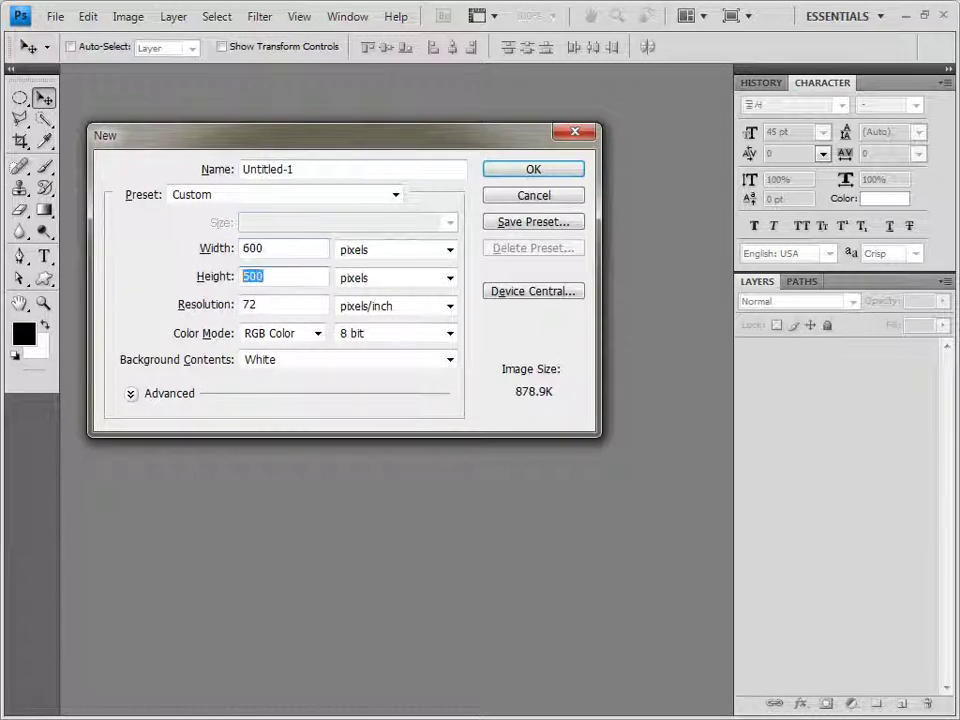
type("400")
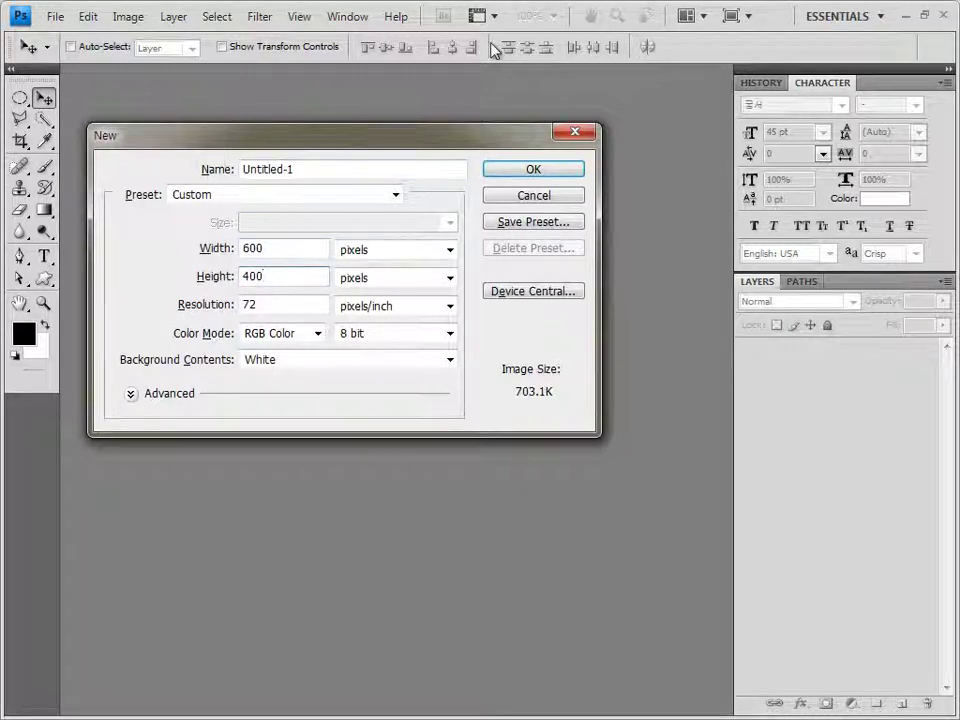
left_click(531, 169)
left_click_drag(118, 73, 235, 172)
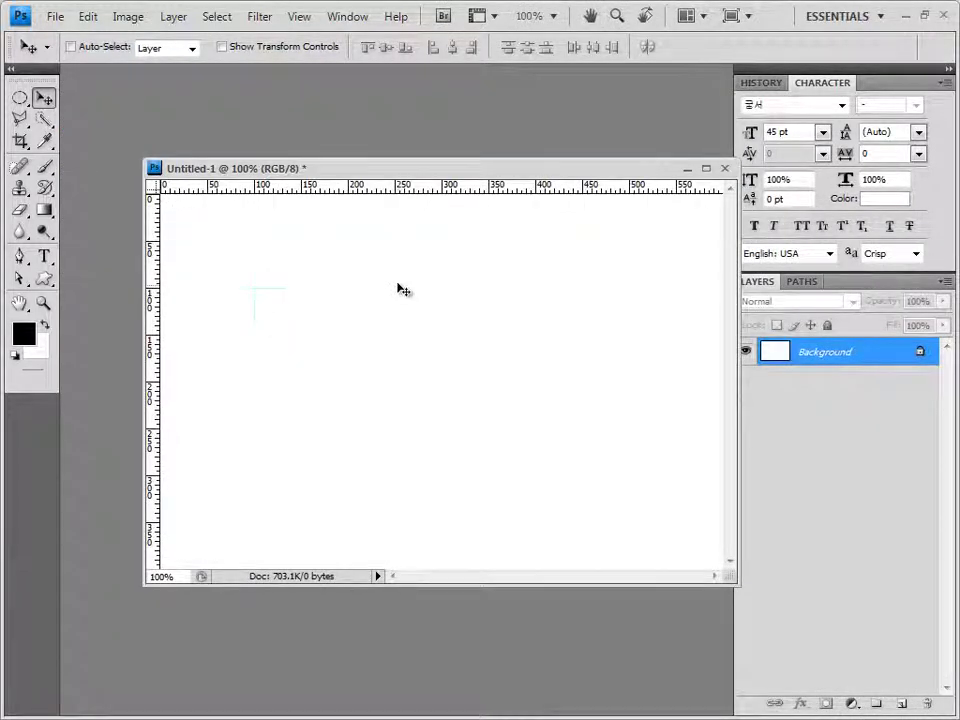
left_click_drag(375, 176, 330, 160)
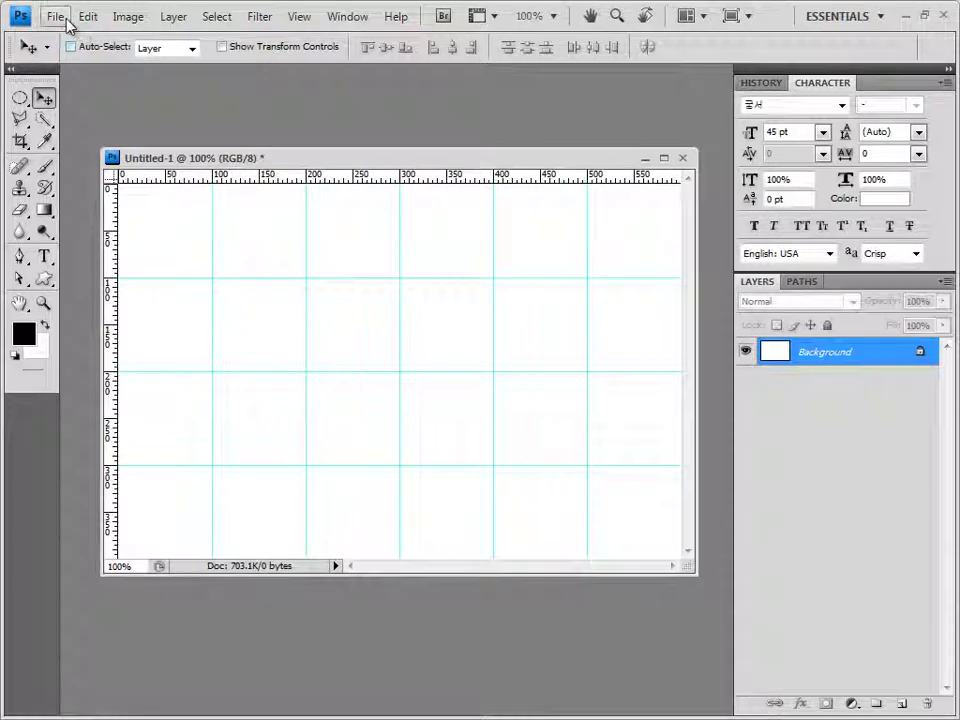
Save the document as 3 in Photoshop format in the GTQ folder and shift its window slightly.
left_click(67, 22)
left_click(111, 268)
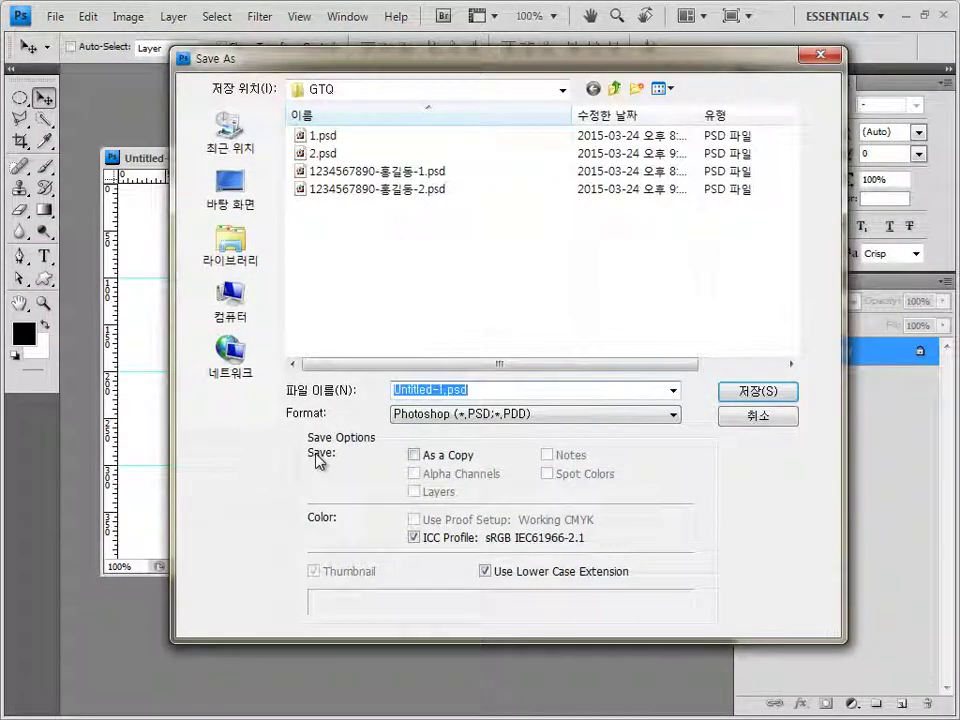
type("3")
left_click(762, 391)
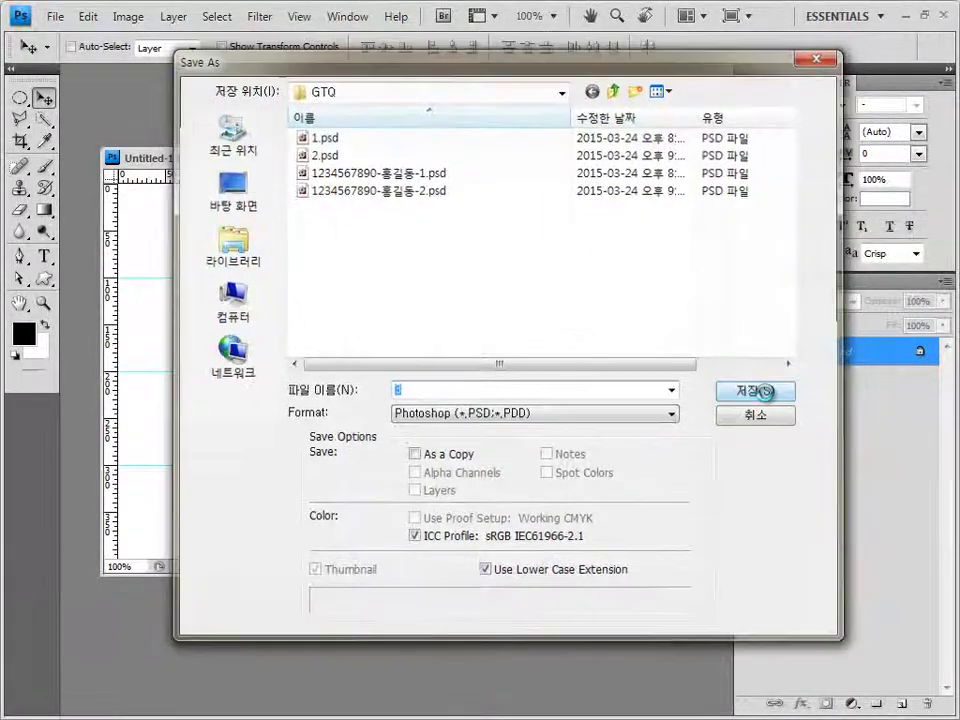
left_click_drag(544, 165, 531, 146)
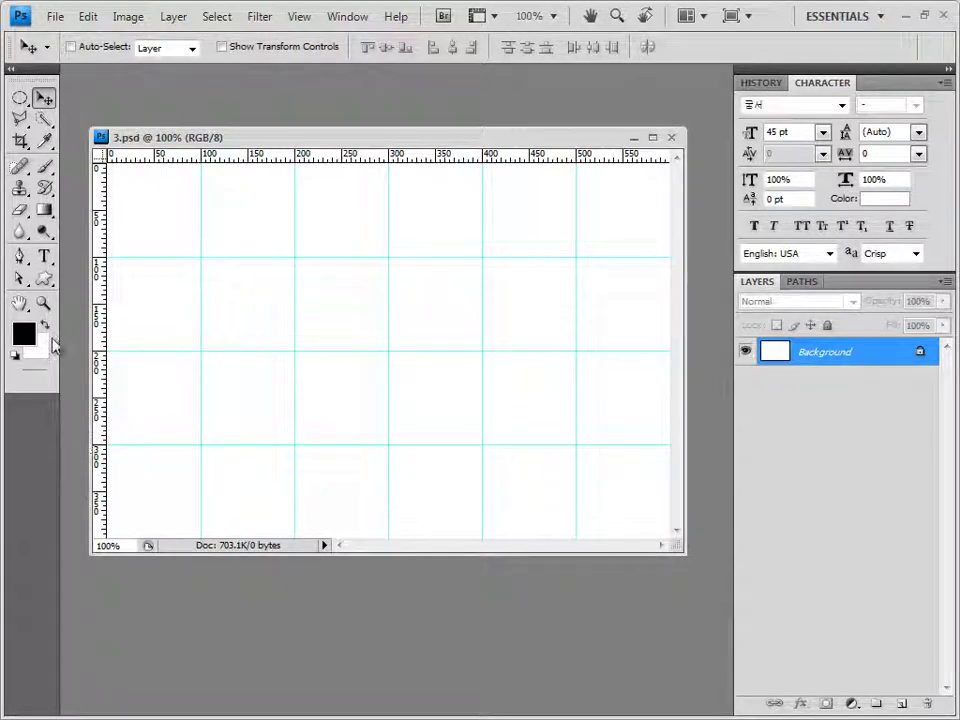
Set the foreground color to #ffe17b and fill the Background layer with it.
left_click(24, 333)
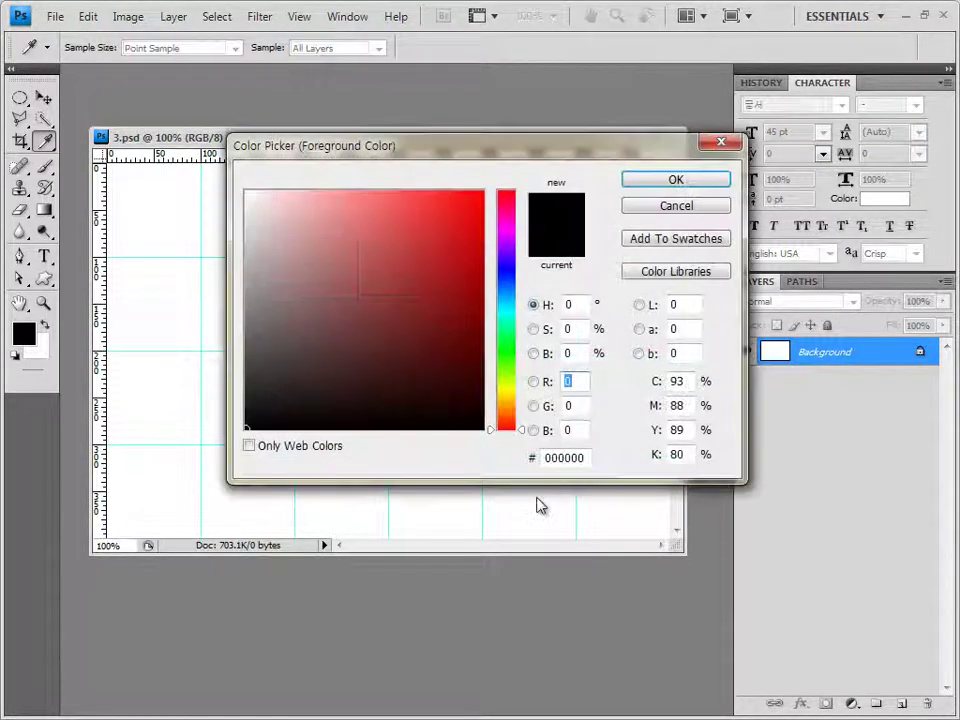
double_click(576, 457)
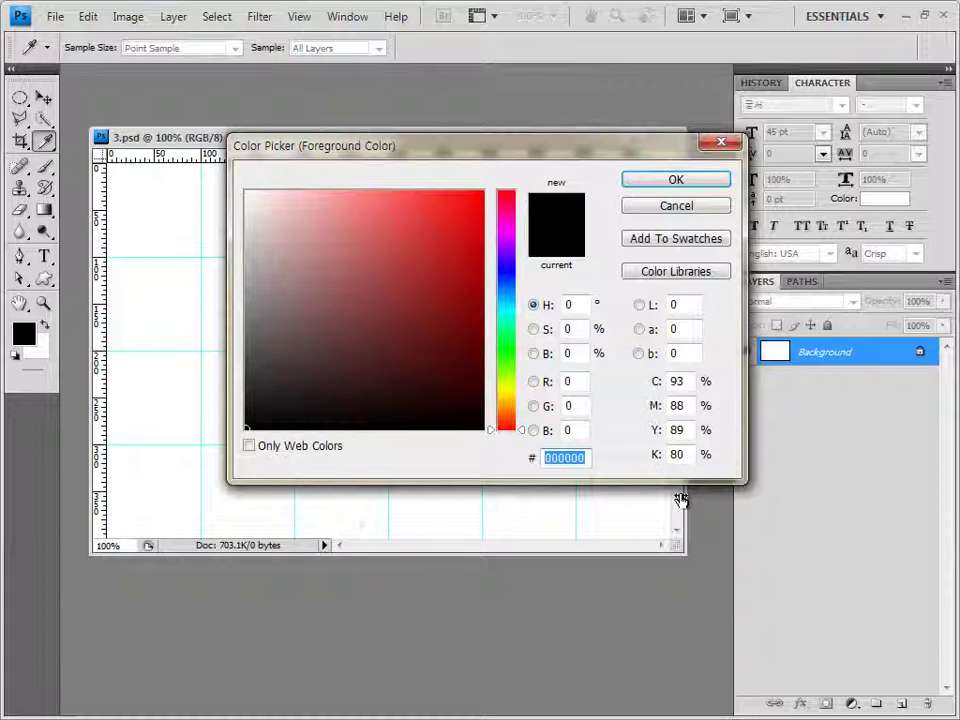
type("ffe17b")
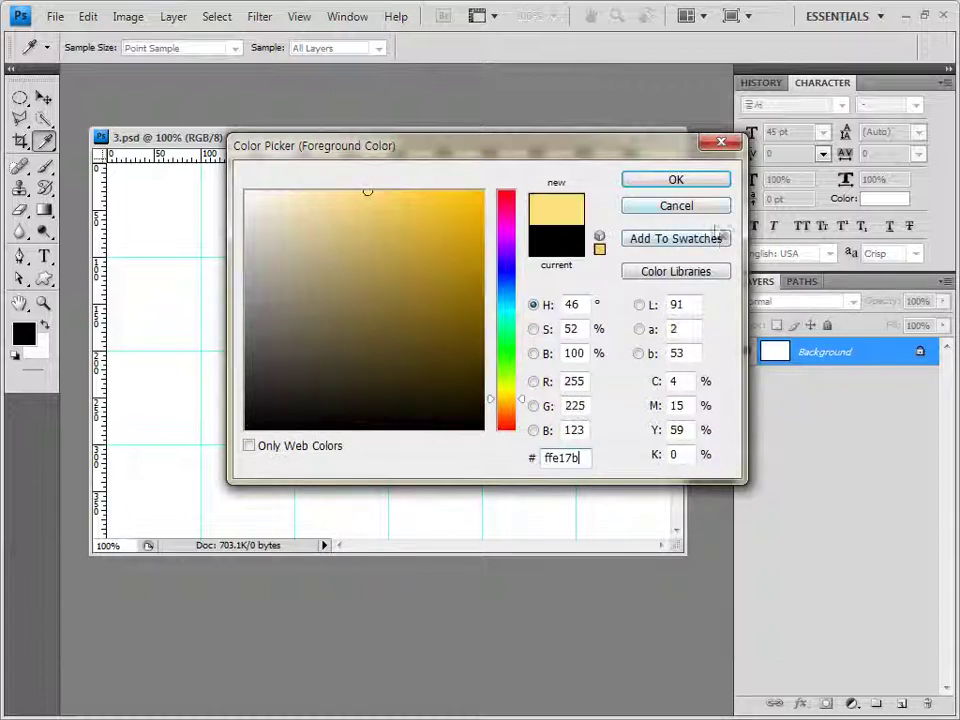
left_click(676, 180)
key("v")
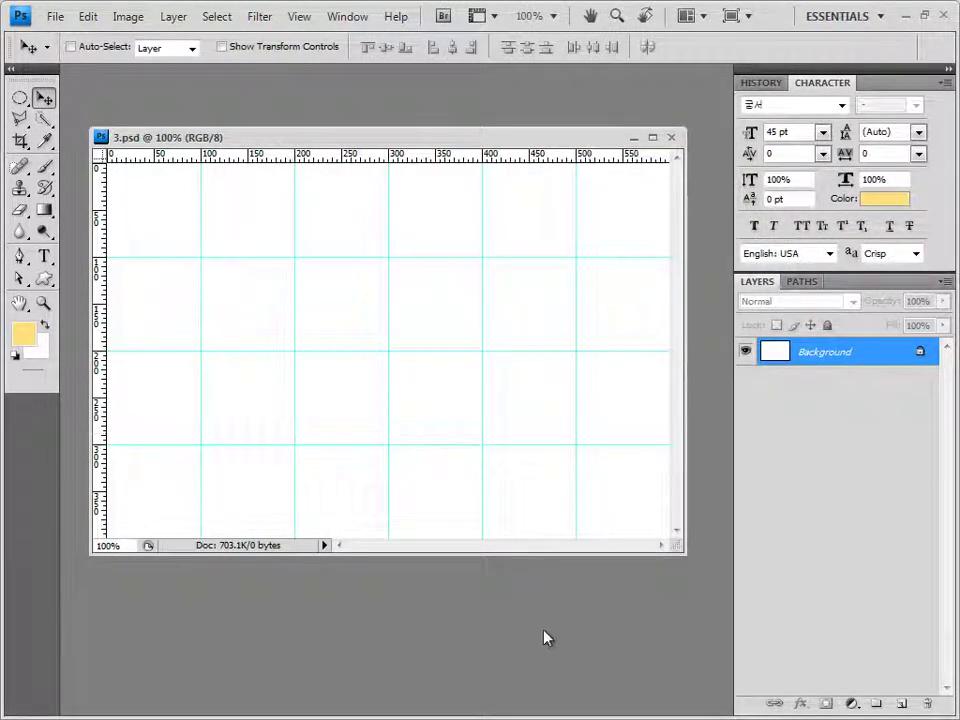
key("alt+BackSpace")
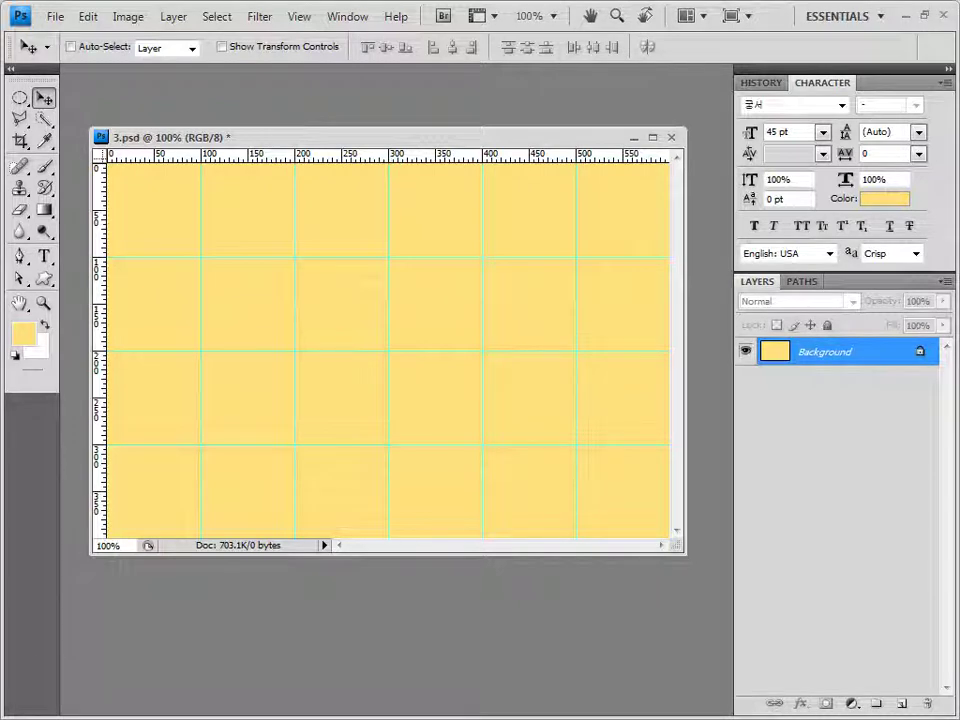
Open 1급-7.JPG from the 기출문제08 folder in File Explorer and copy the whole airplane photo into 3.psd.
key("alt+Tab")
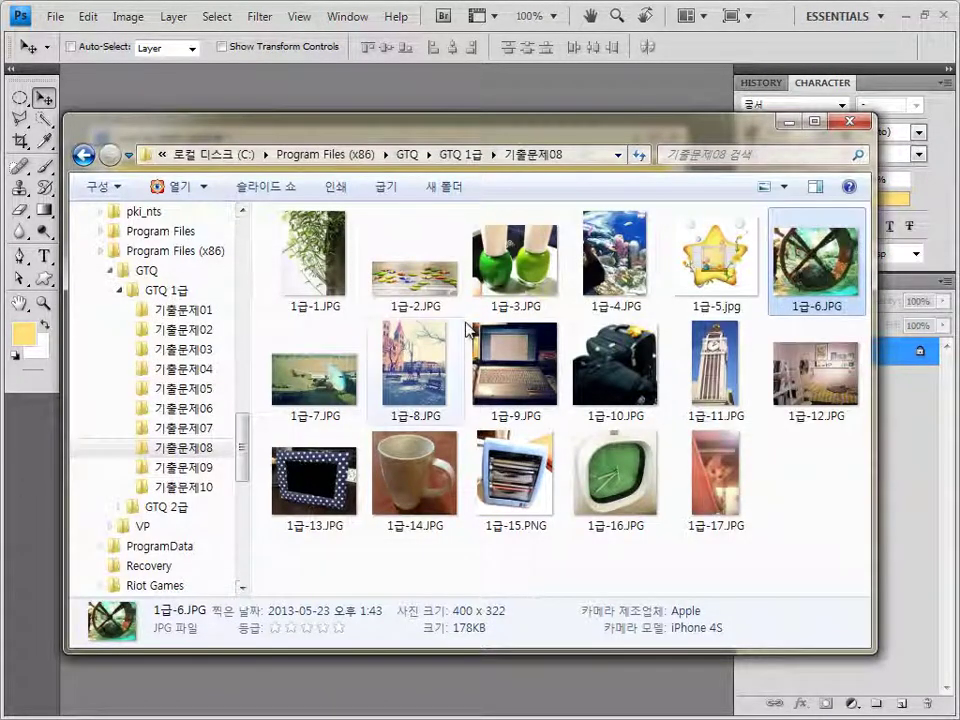
left_click_drag(312, 368, 311, 99)
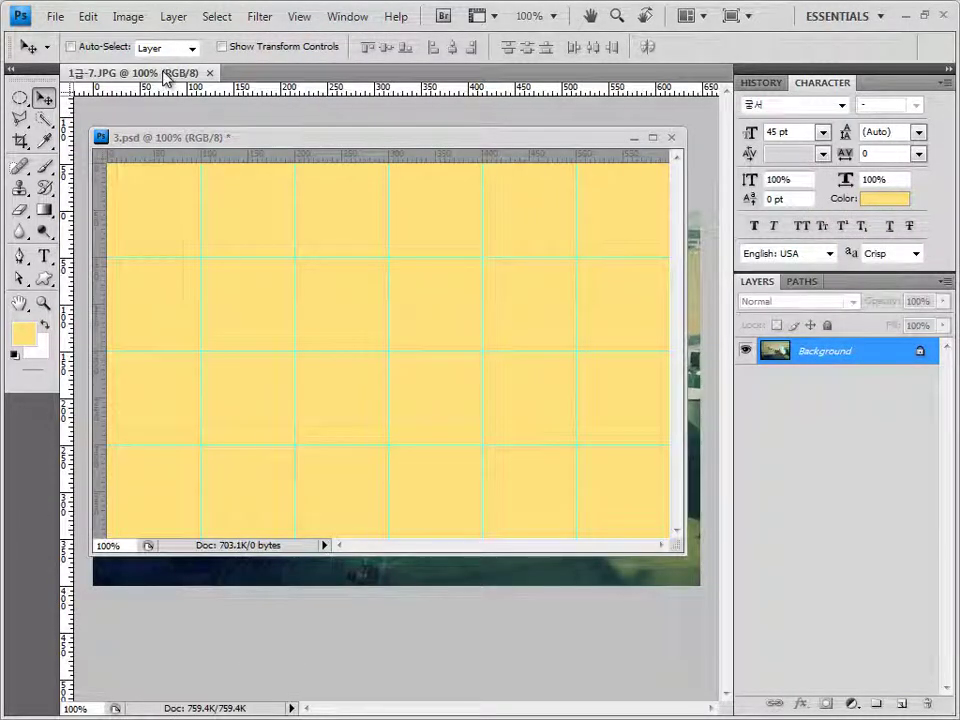
left_click_drag(167, 80, 317, 321)
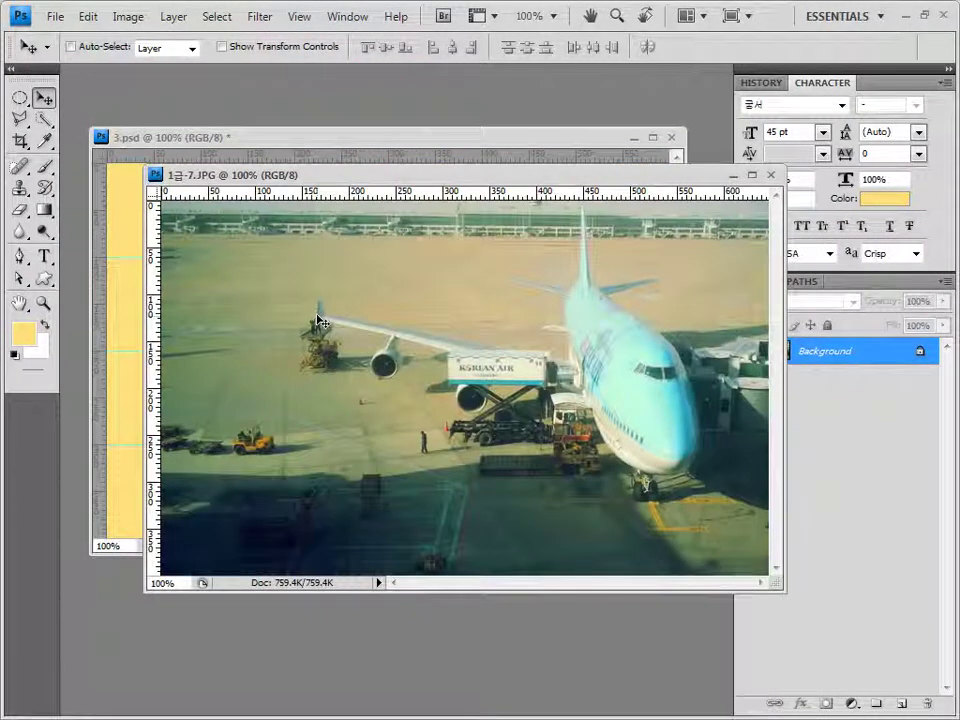
key("ctrl+a")
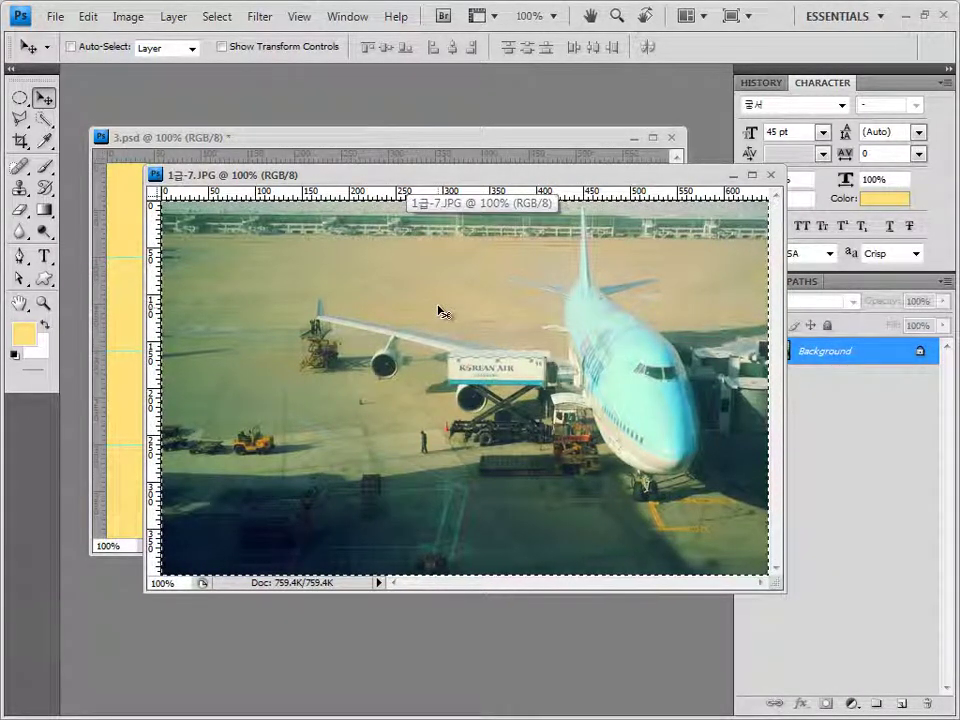
left_click(770, 175)
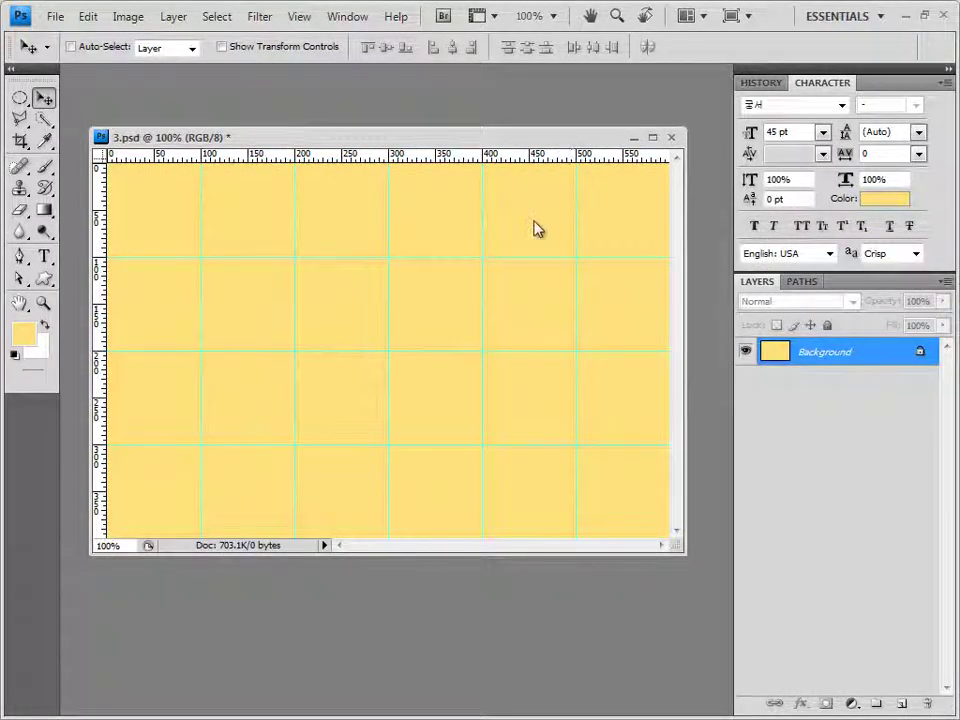
key("ctrl+v")
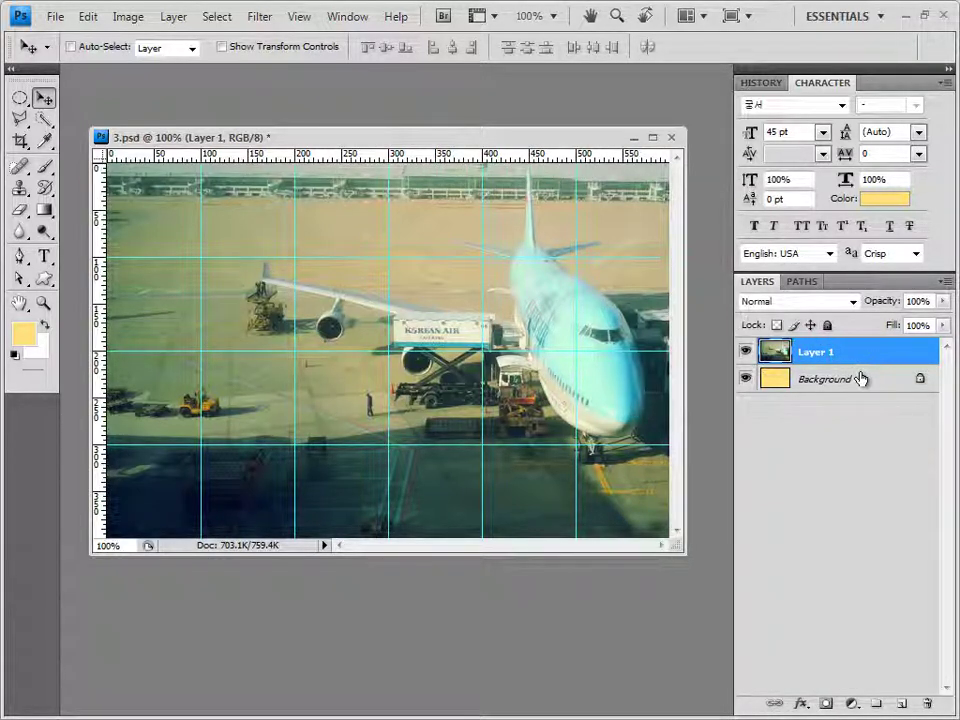
Set the airplane photo layer's blend mode to Luminosity and its opacity to 70%.
left_click(851, 307)
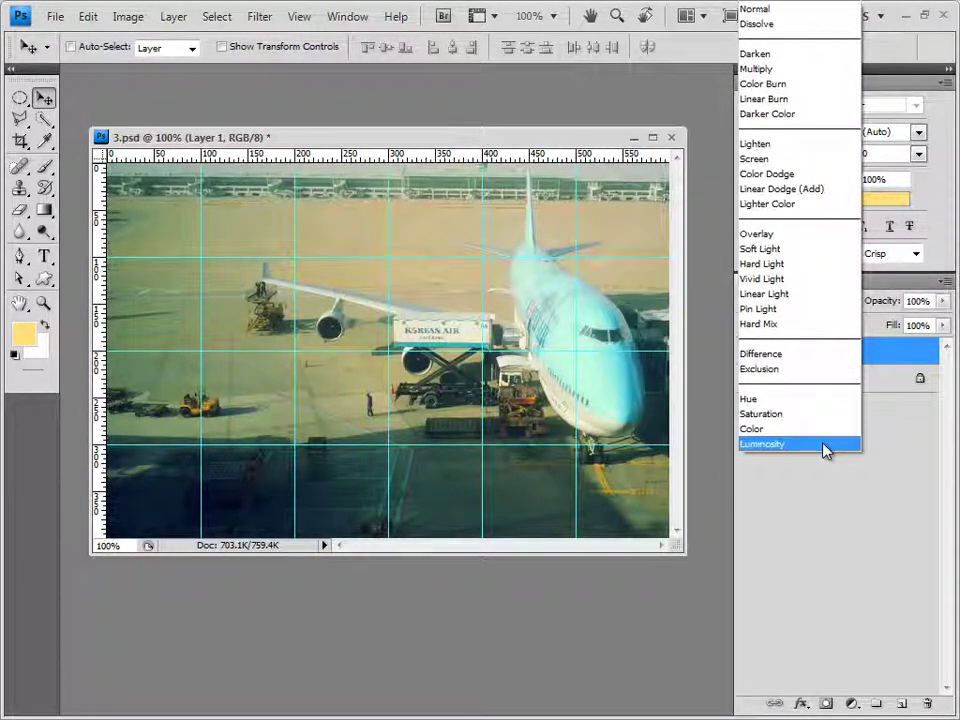
left_click(823, 446)
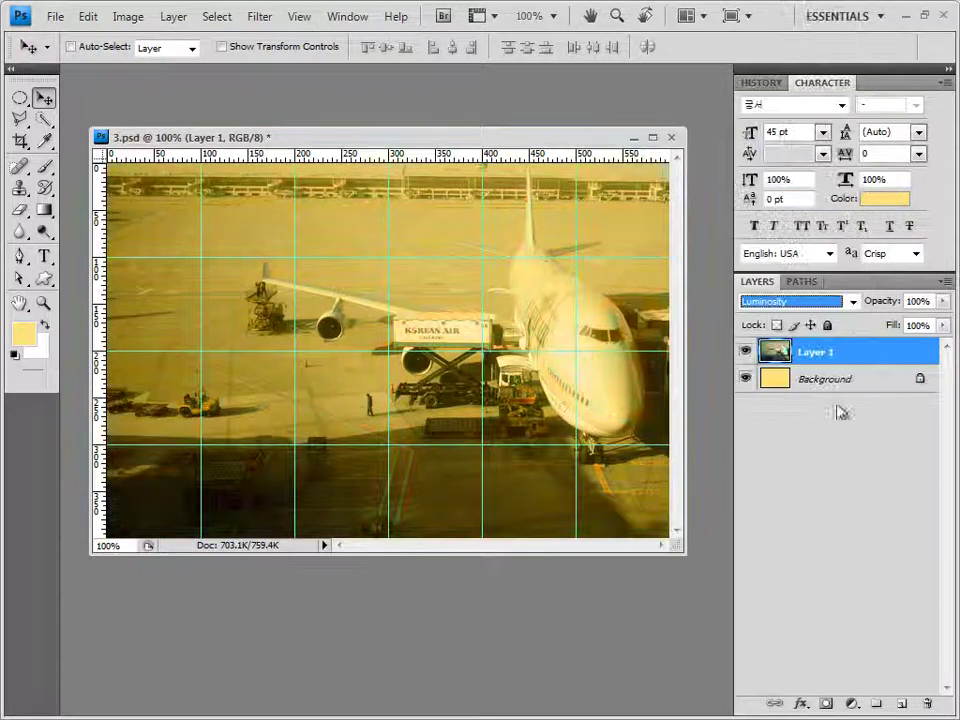
left_click(931, 302)
left_click(933, 301)
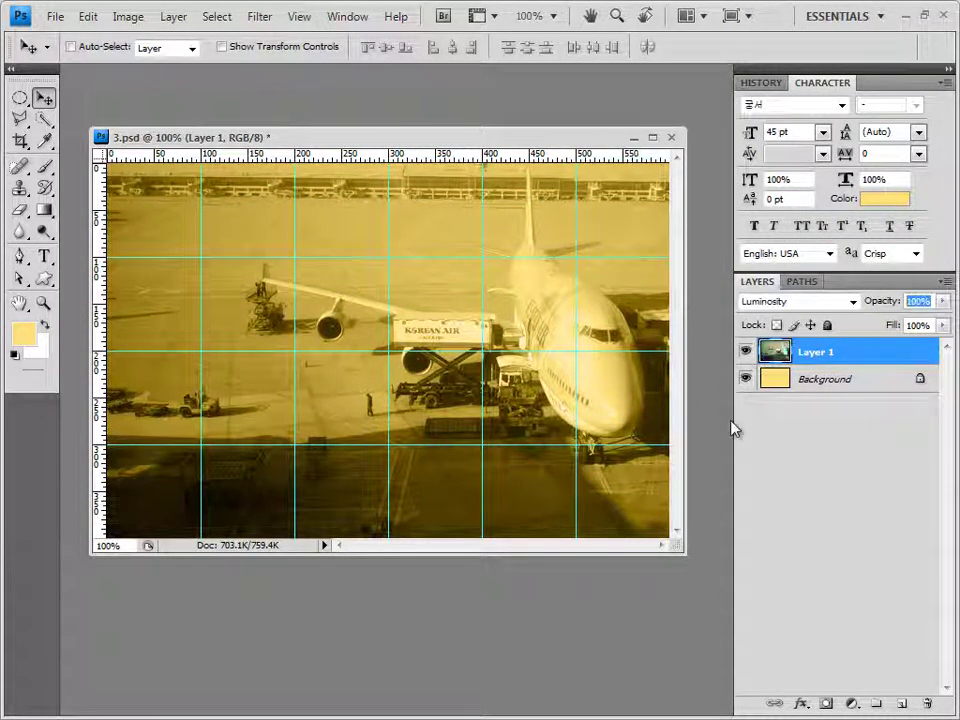
type("70")
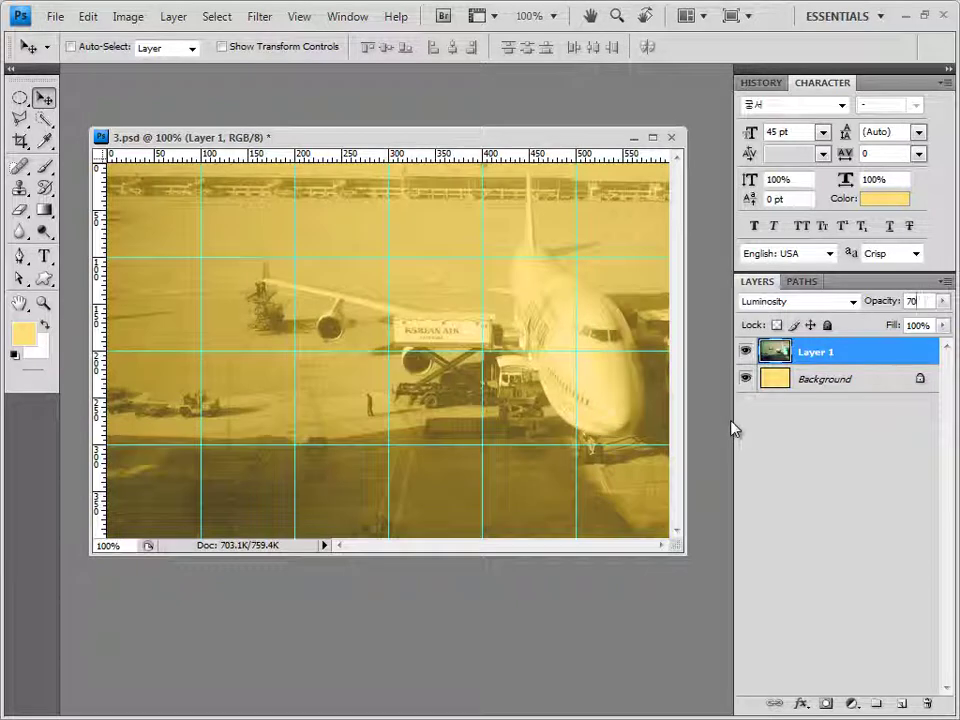
key("Return")
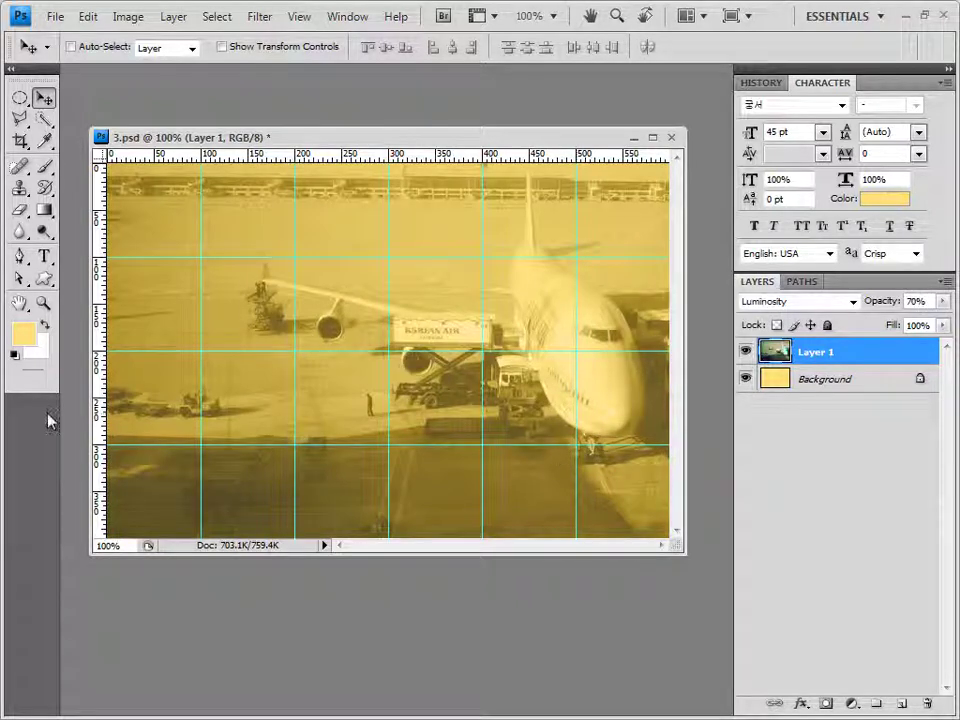
Copy the whole 1급-8.JPG image from the 기출문제08 folder into 3.psd and align it with the canvas's left edge.
key("alt+Tab")
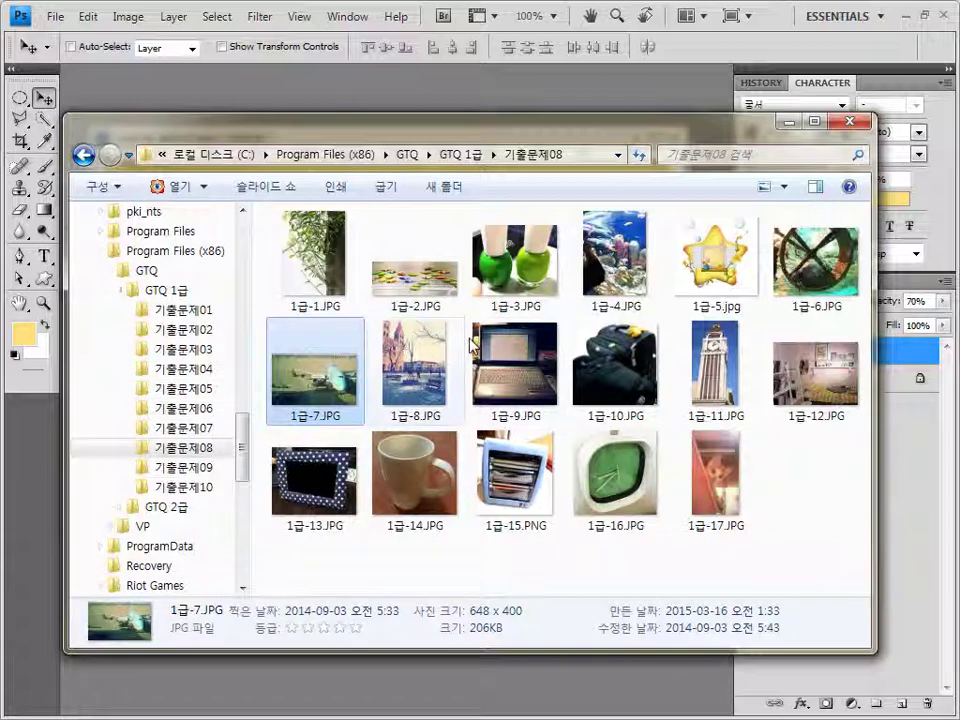
left_click_drag(415, 365, 372, 120)
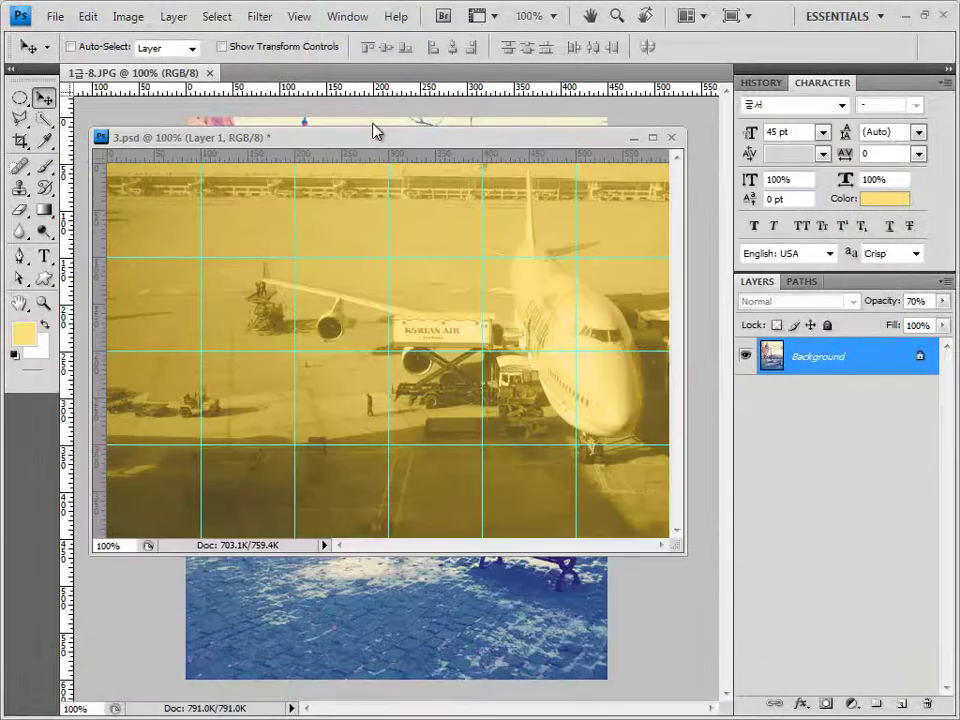
left_click_drag(189, 77, 307, 184)
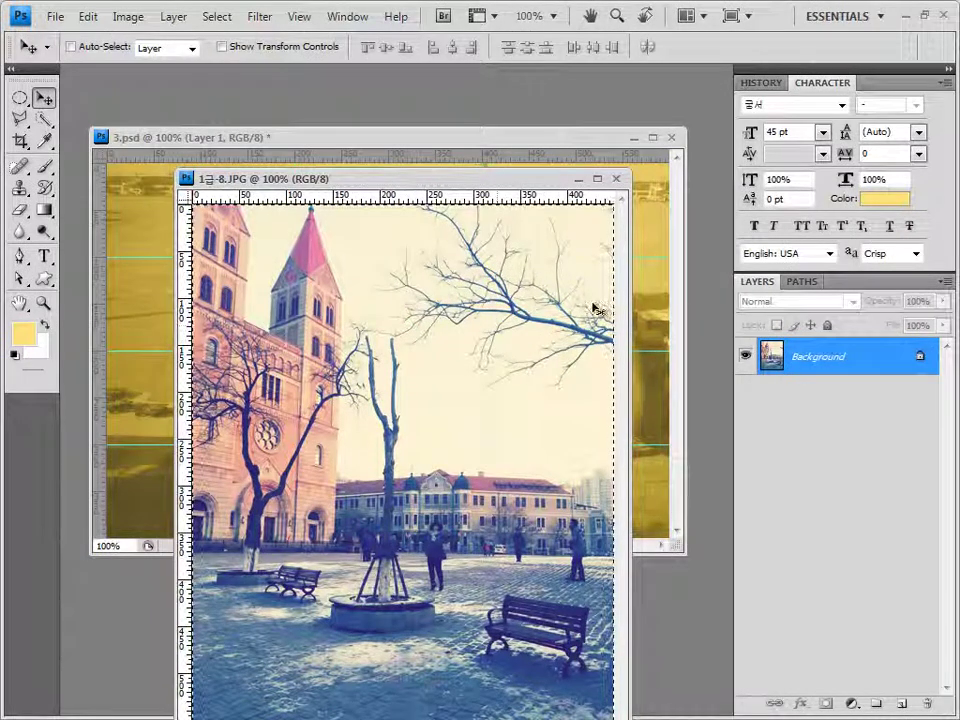
left_click(617, 181)
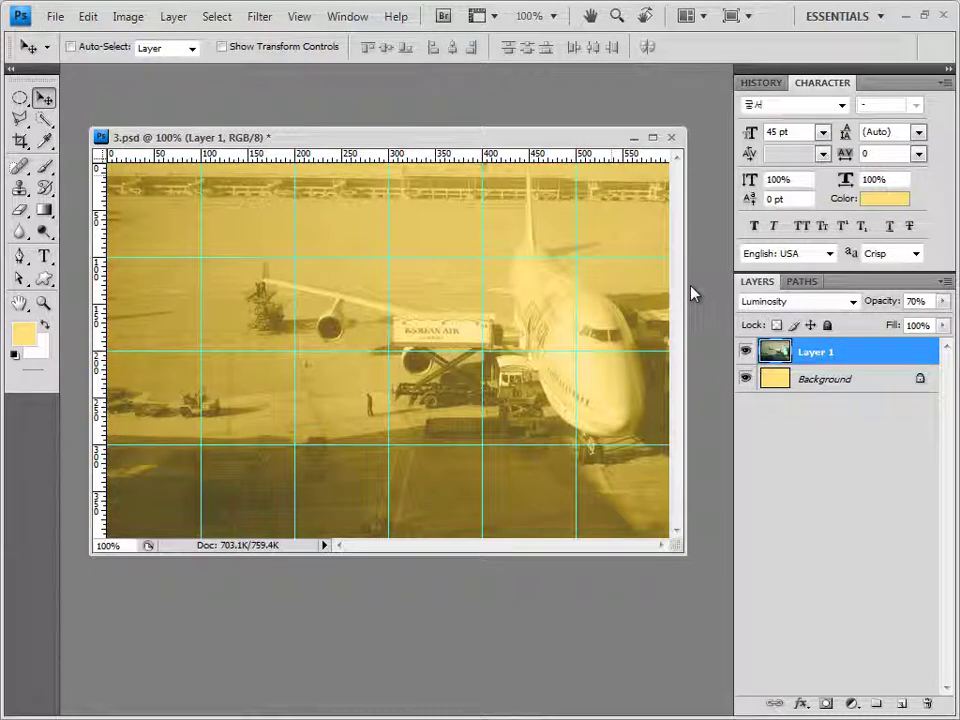
key("ctrl+v")
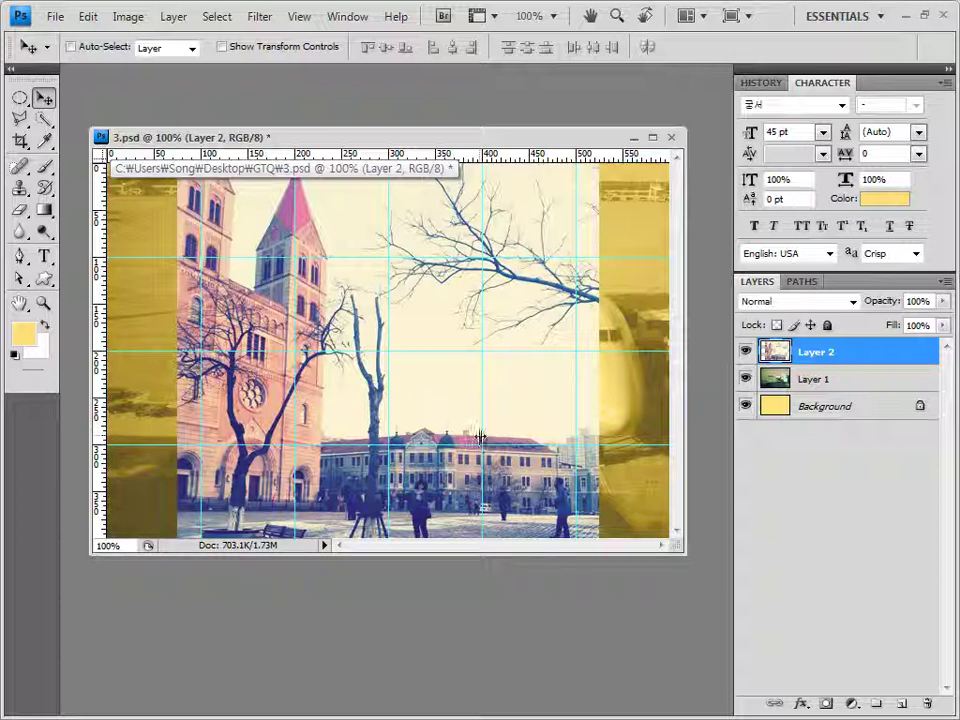
left_click_drag(470, 290, 399, 289)
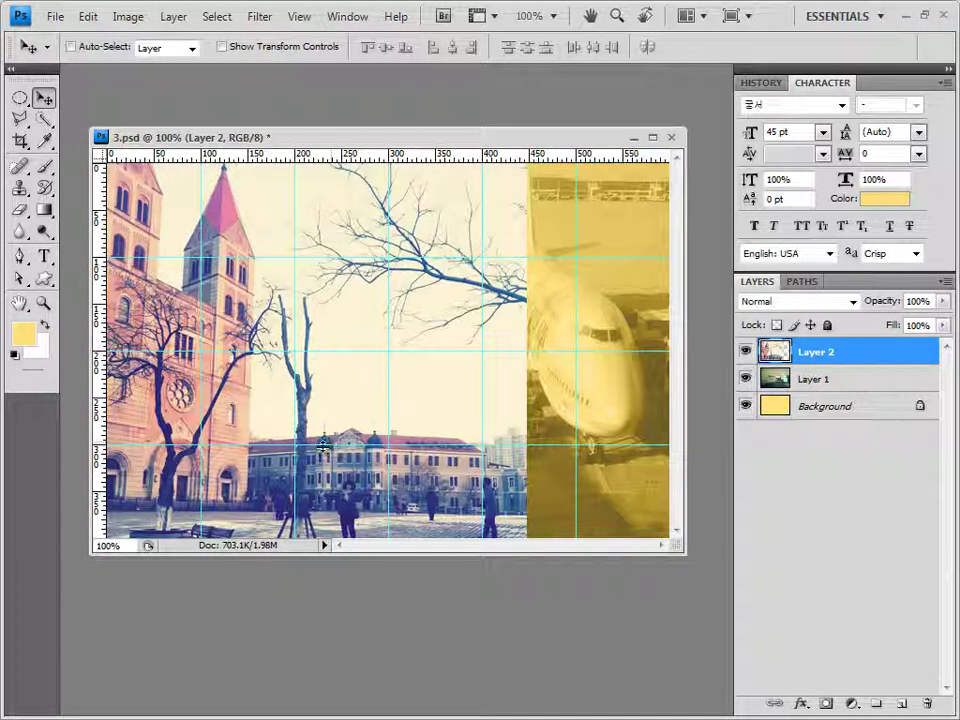
Apply the Rough Pastels filter to the church photo on Layer 2 with Stroke Length 6, Stroke Detail 4 and Canvas texture.
left_click(262, 17)
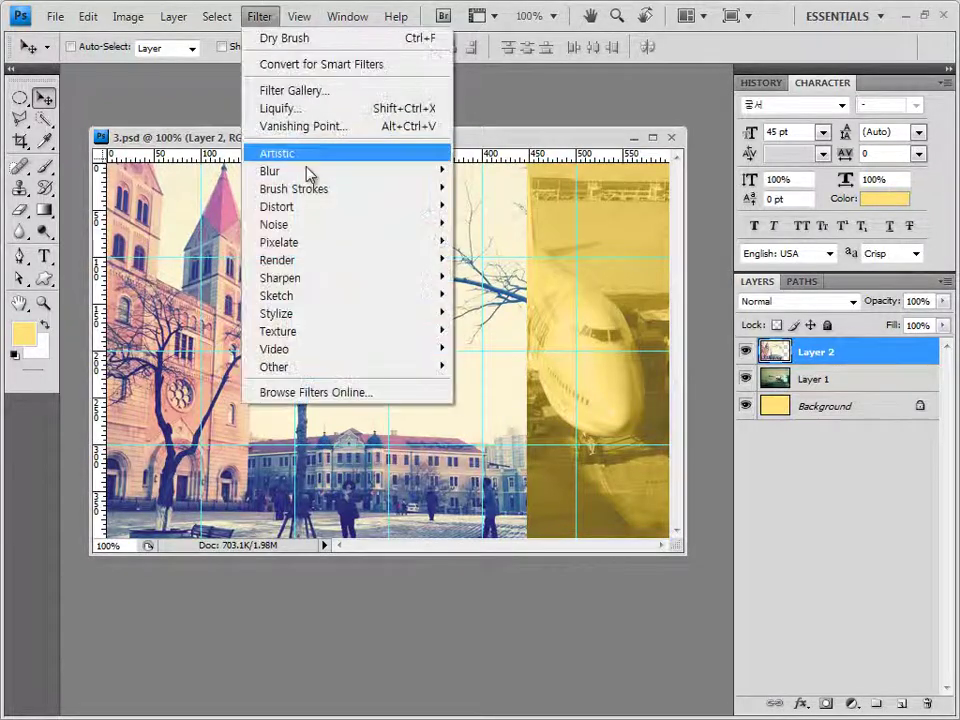
mouse_move(324, 166)
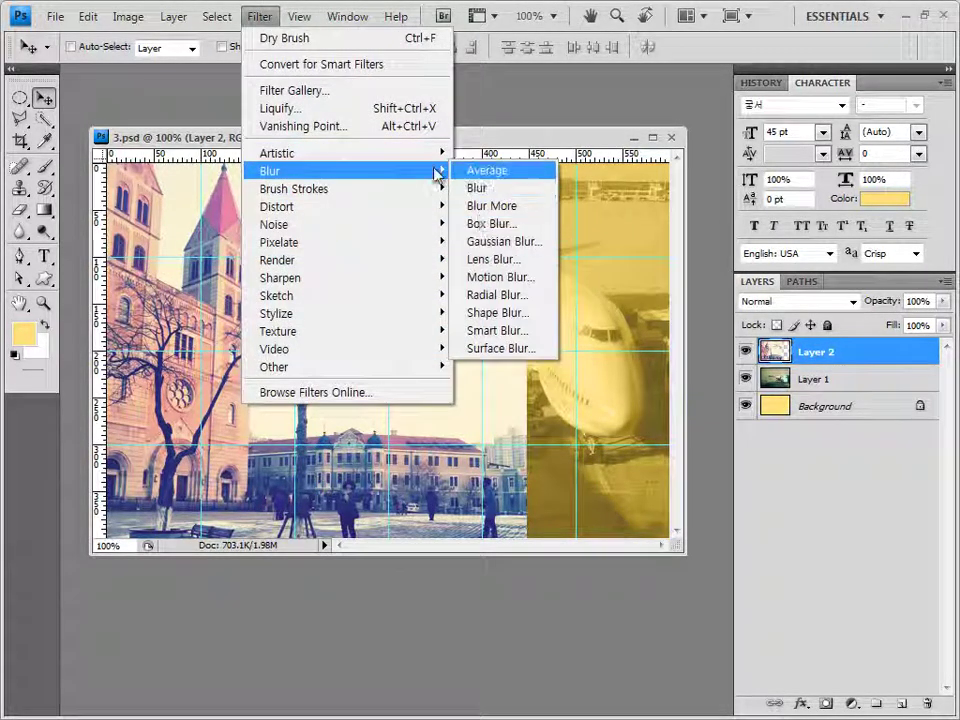
mouse_move(446, 156)
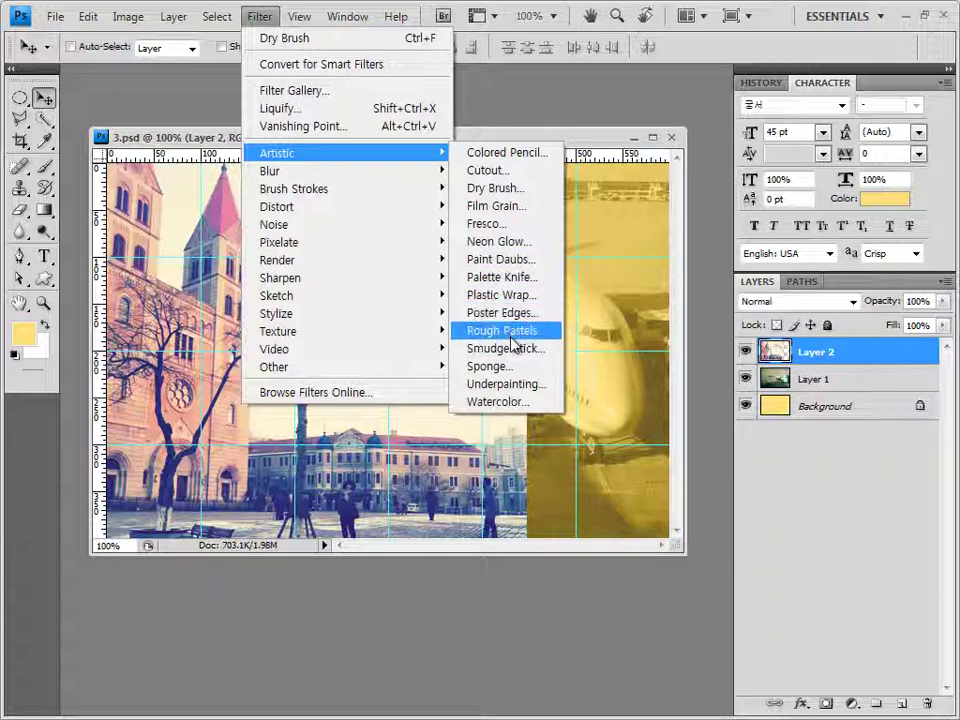
left_click(512, 334)
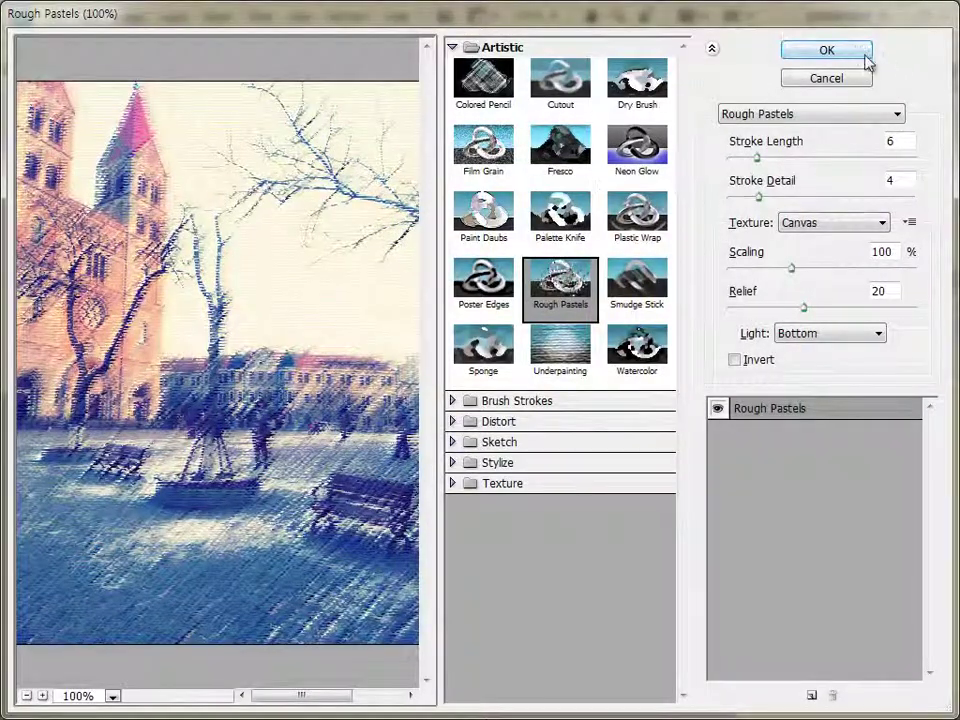
left_click(858, 57)
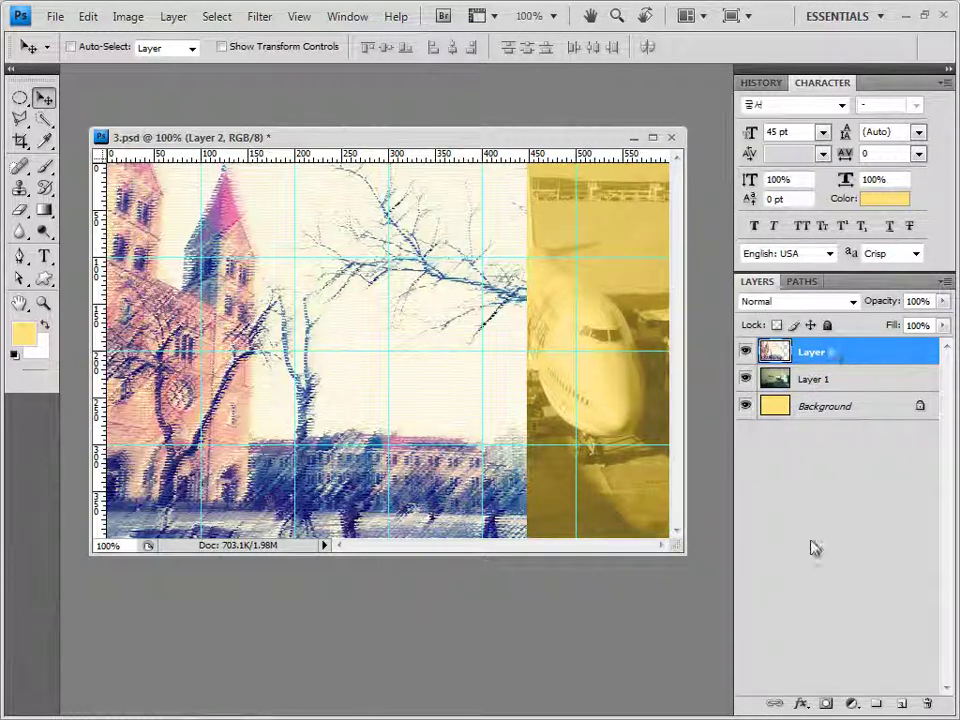
Add a layer mask to Layer 2 and fill it with a white-to-black radial gradient from the church outward, fading the photo toward the airplane.
left_click(825, 705)
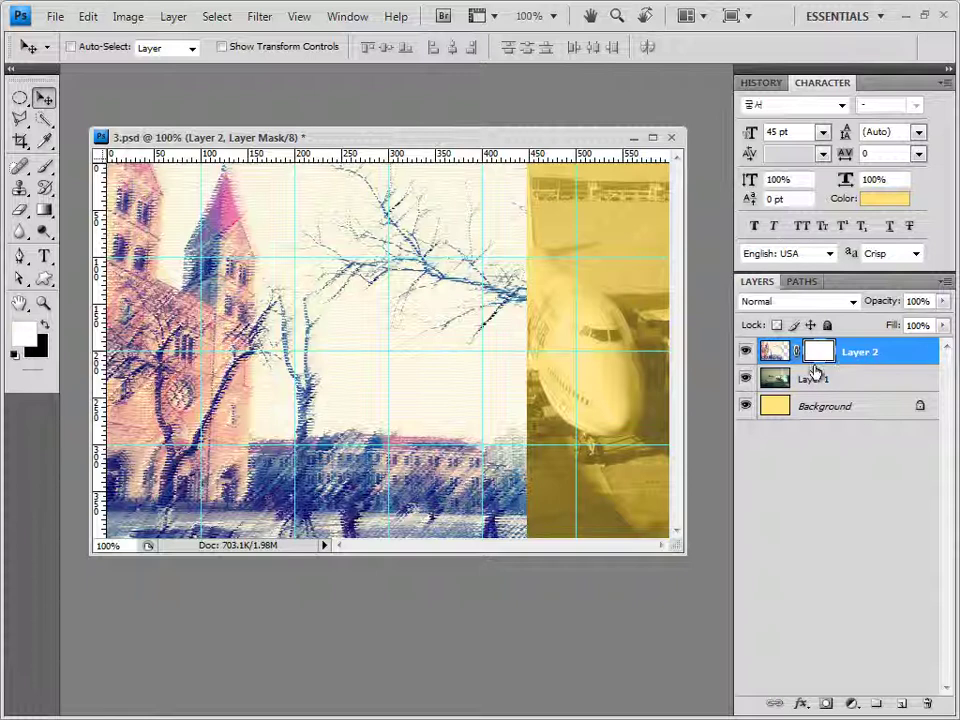
left_click(47, 213)
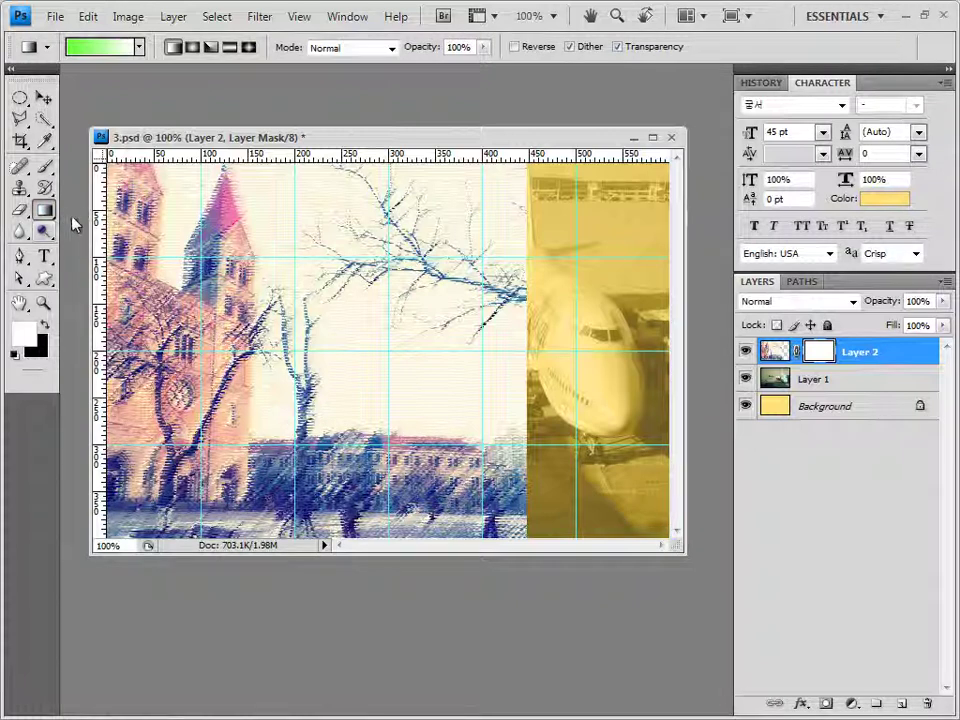
left_click(139, 48)
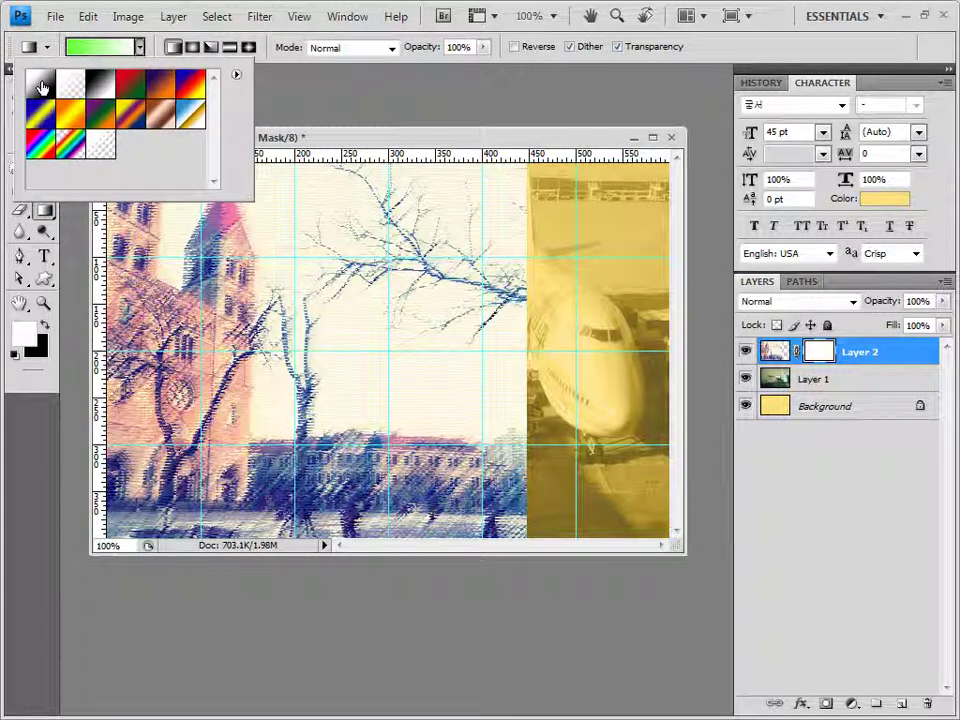
left_click(40, 85)
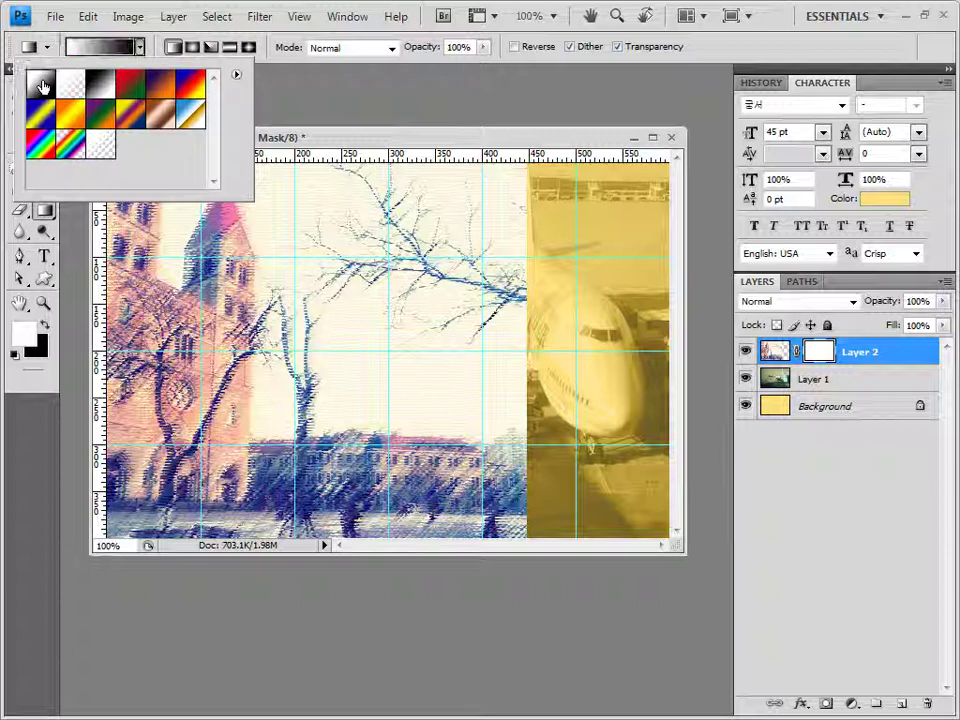
left_click(62, 347)
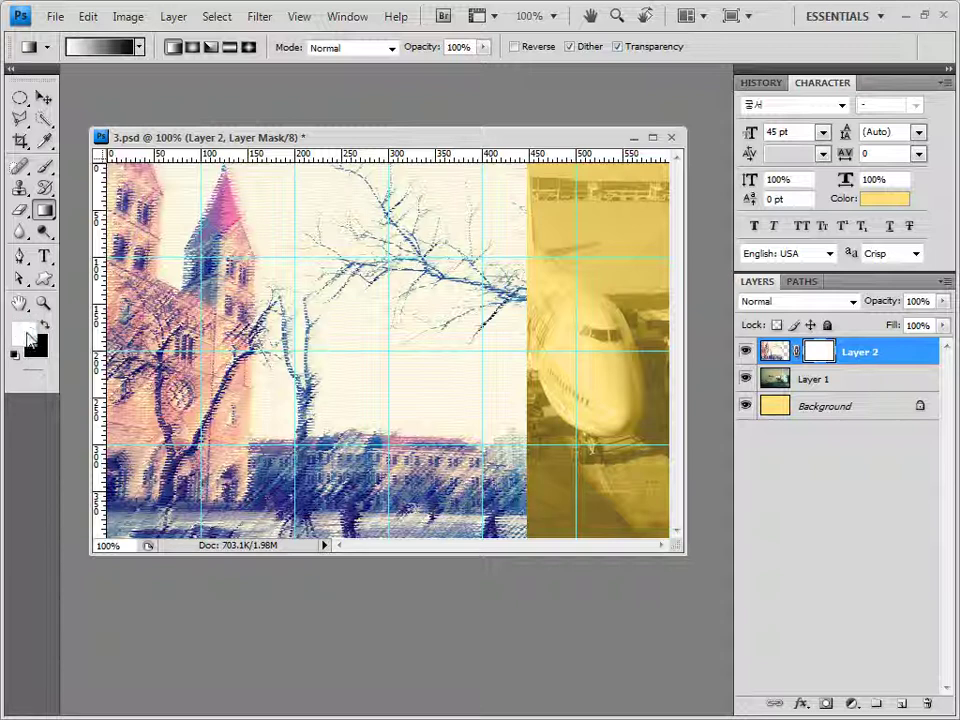
left_click(193, 48)
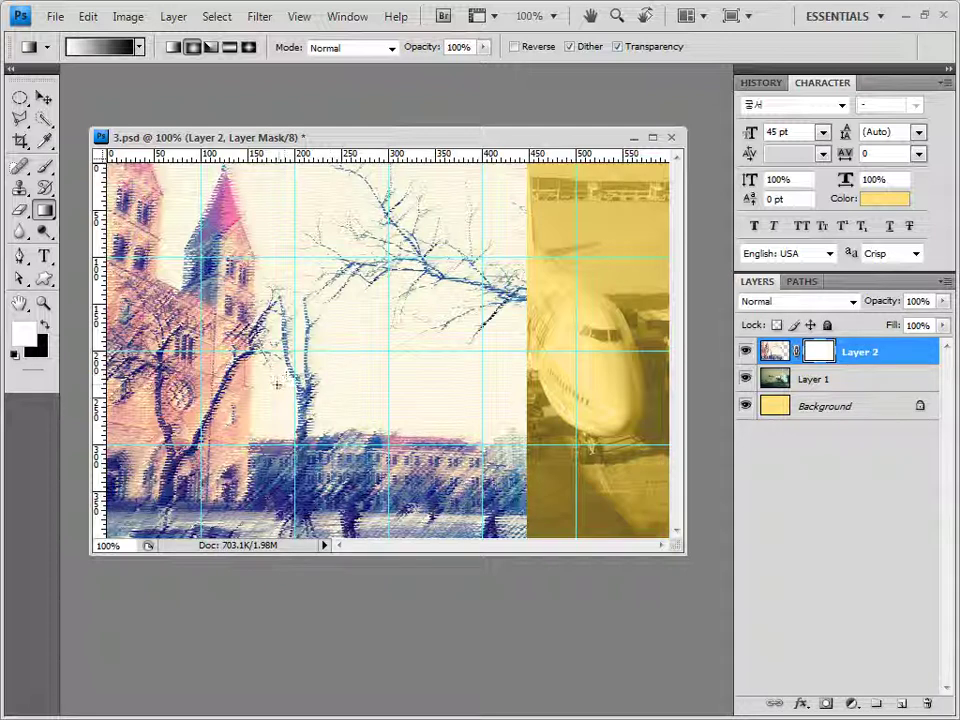
left_click_drag(266, 383, 383, 185)
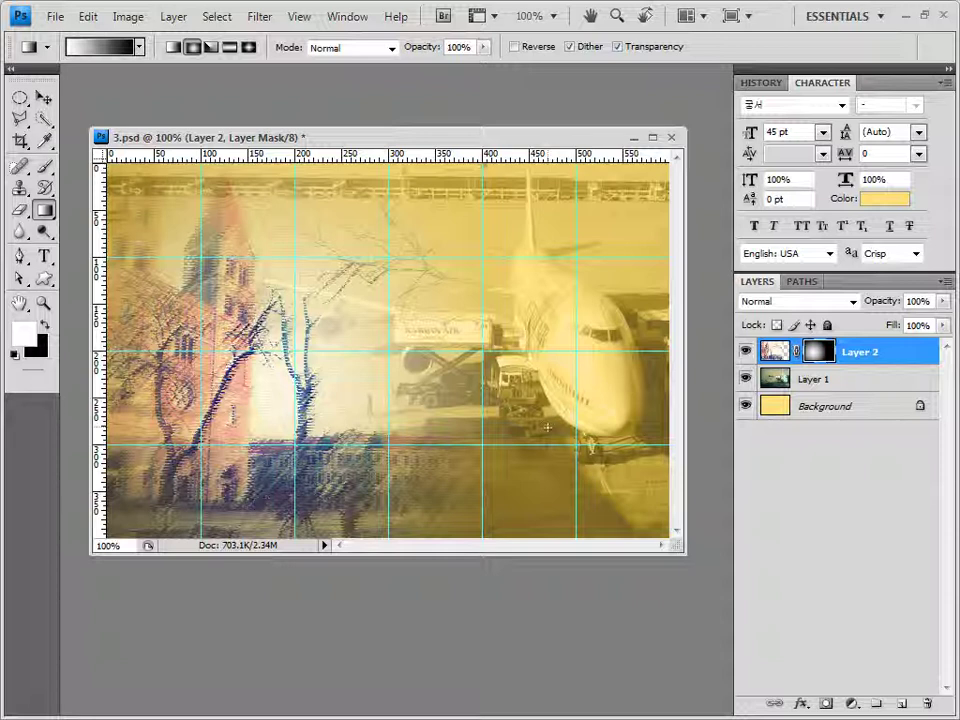
left_click_drag(141, 322, 255, 190)
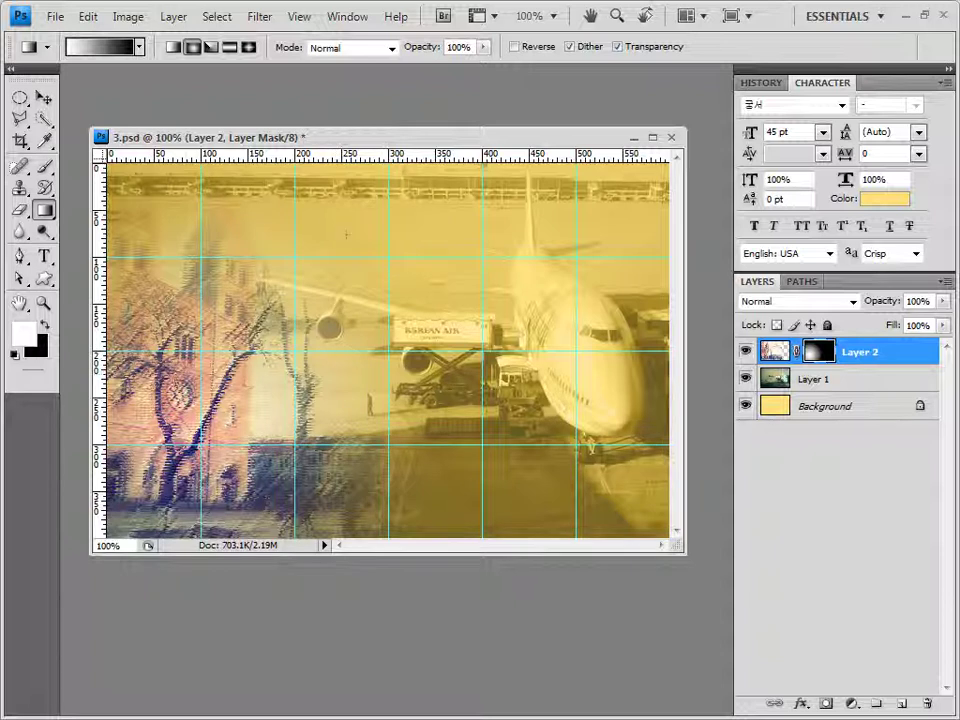
left_click_drag(132, 287, 280, 168)
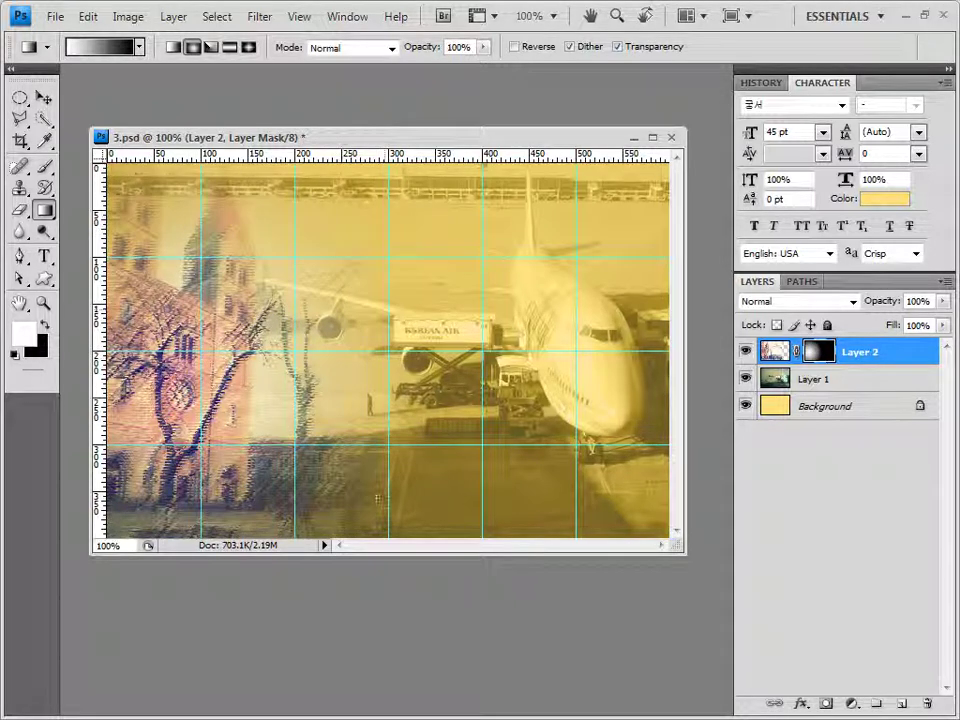
Open 1급-9.JPG from the 기출문제08 folder in File Explorer and place it in its own floating window.
key("alt+Tab")
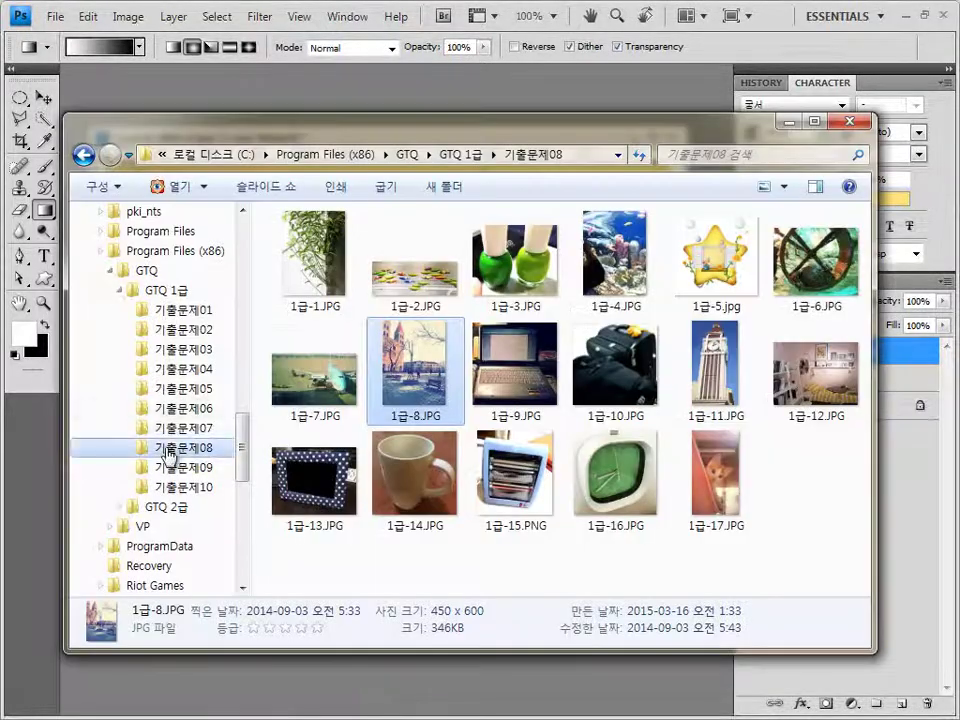
left_click_drag(515, 365, 414, 101)
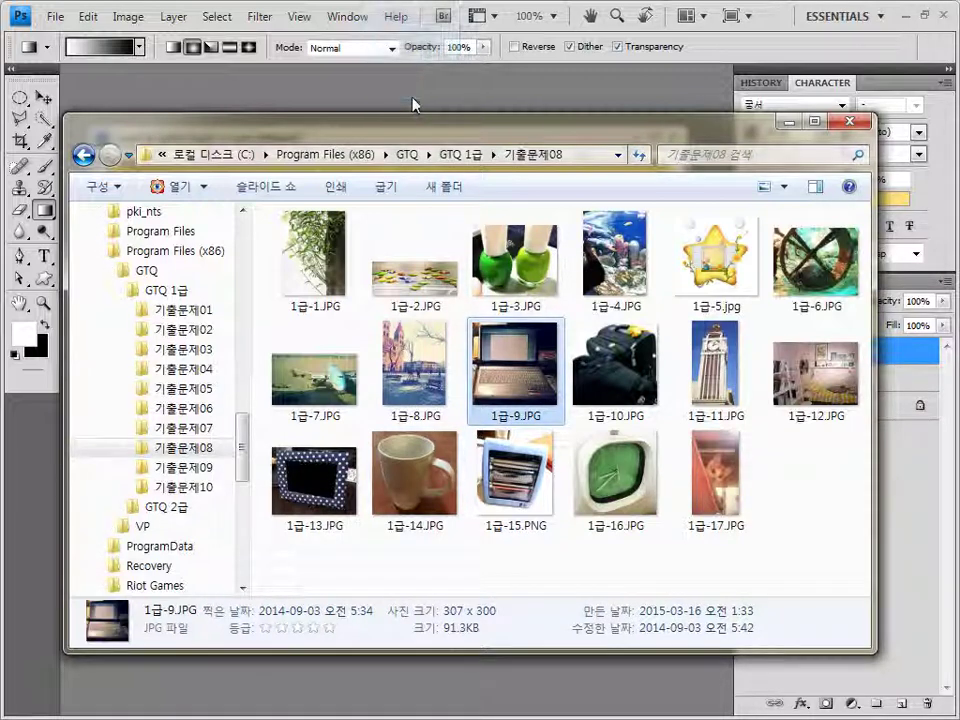
left_click(45, 98)
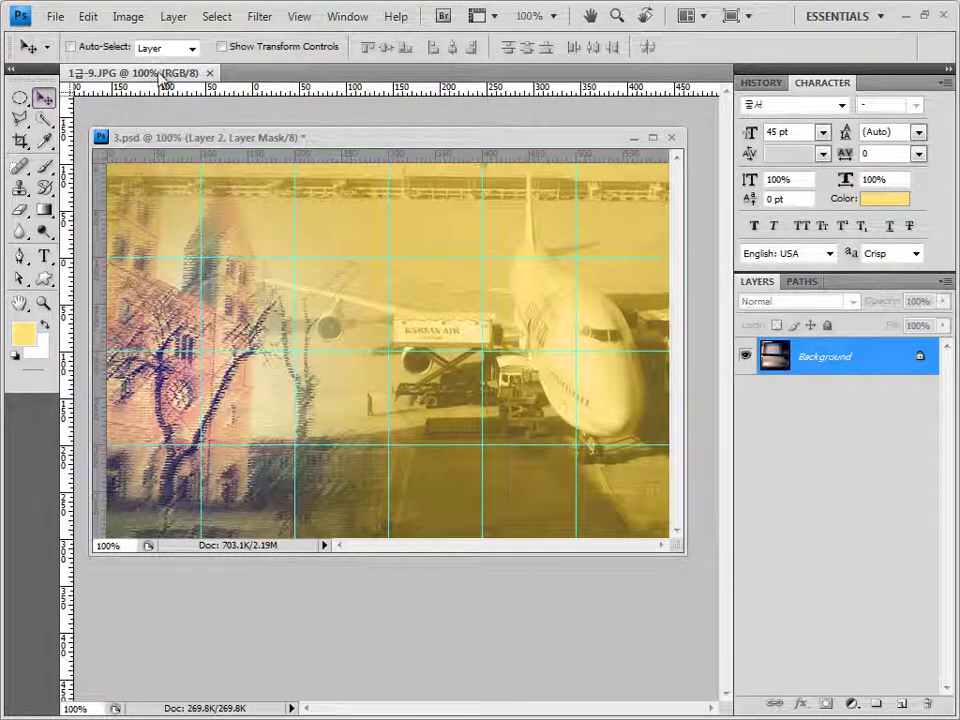
left_click_drag(184, 71, 242, 271)
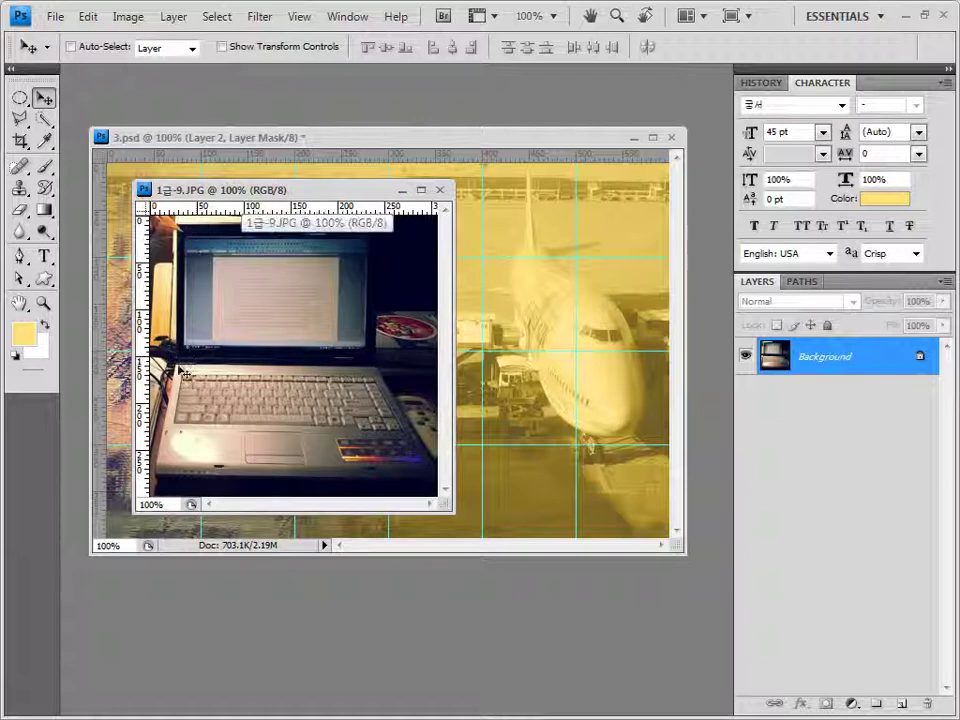
Select the laptop in 1급-9.JPG with the Polygonal Lasso, copy it into 3.psd and close the source image.
left_click(21, 120)
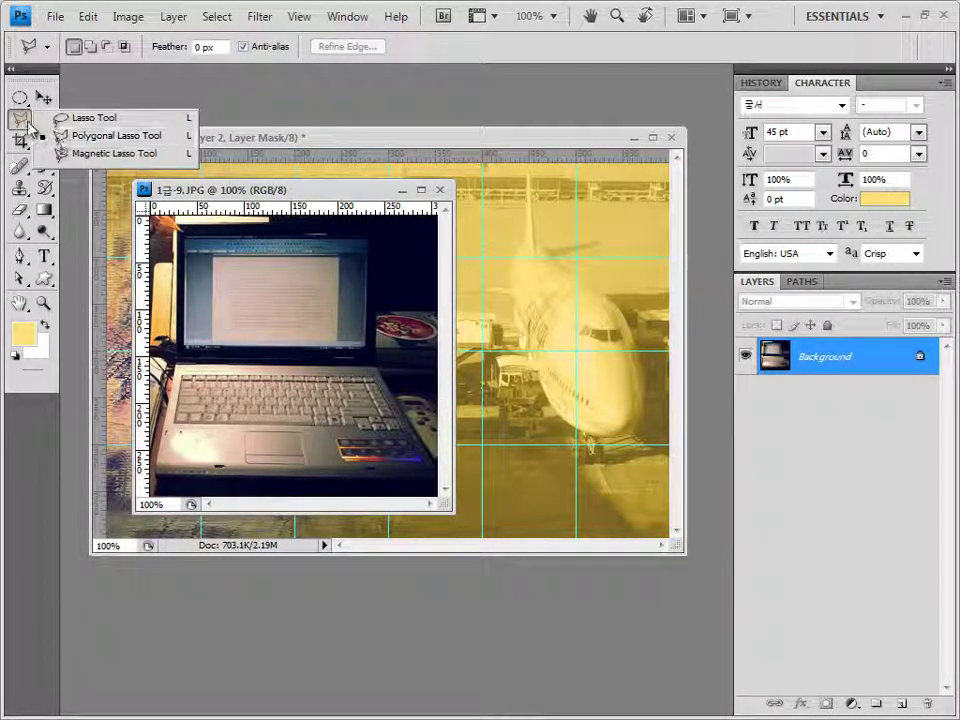
left_click(60, 135)
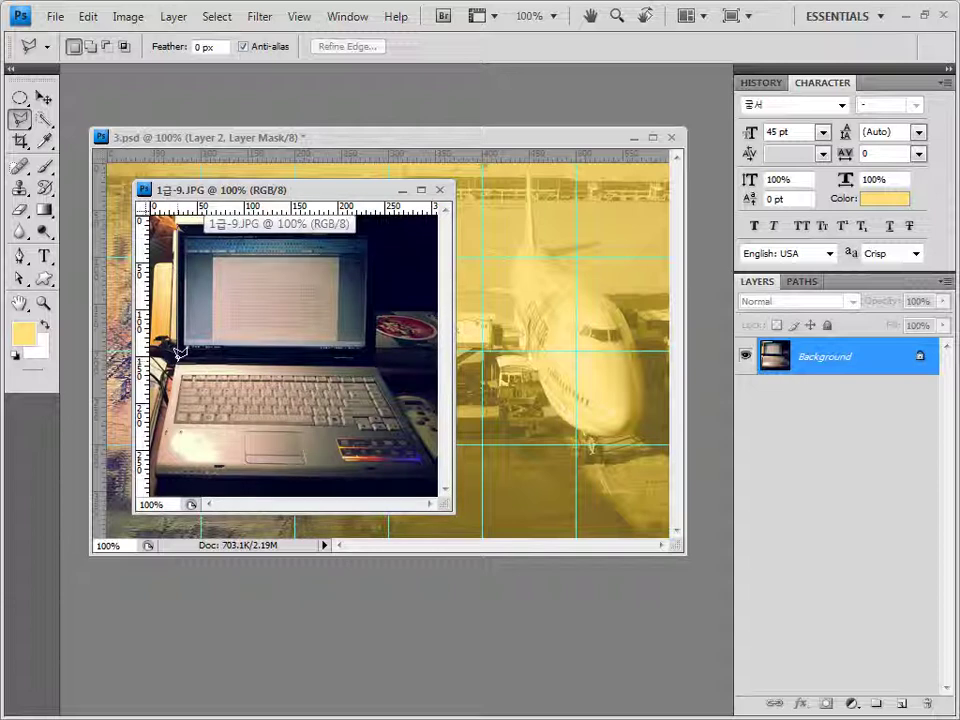
double_click(183, 370)
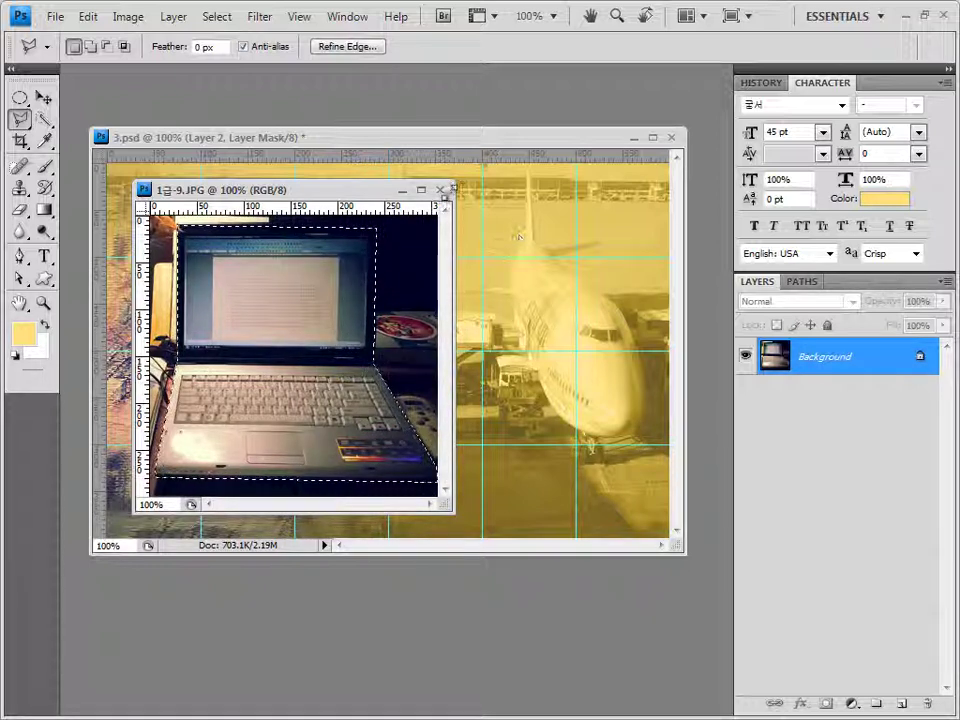
left_click(441, 190)
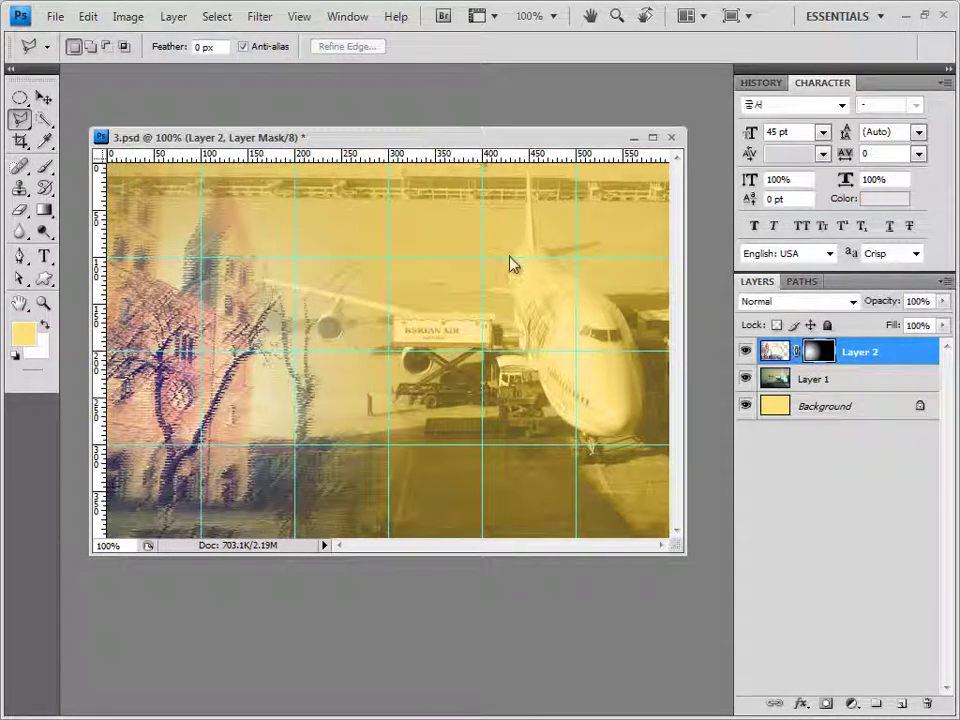
key("ctrl+v")
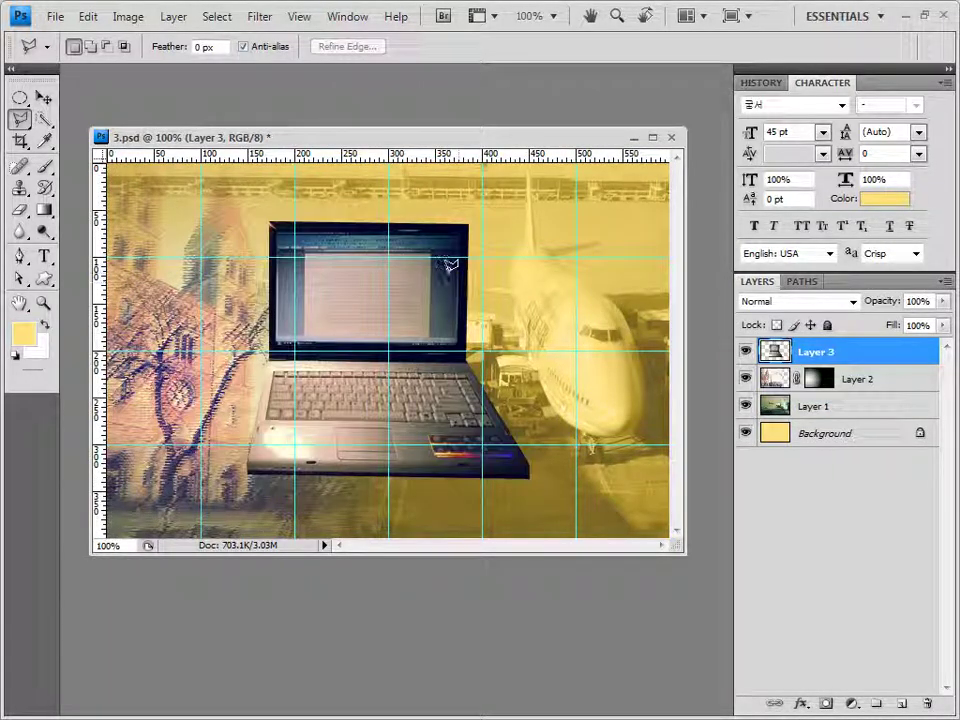
Scale down the laptop, rotate it slightly counterclockwise and position it at the canvas's lower left, centered at about X 190, Y 330 px.
left_click(43, 97)
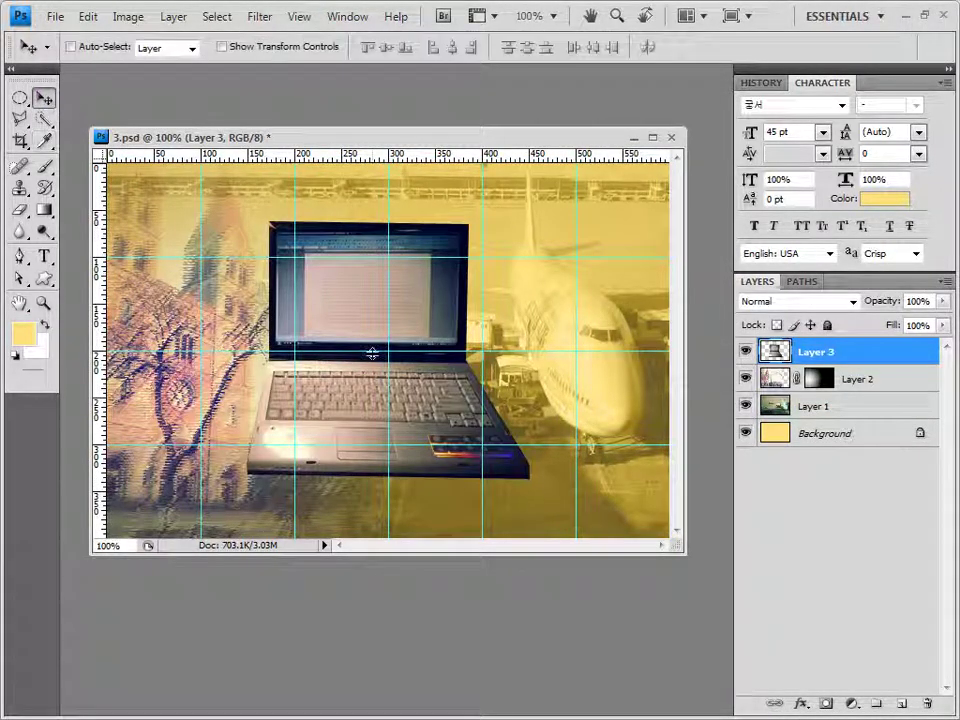
left_click_drag(369, 327, 308, 372)
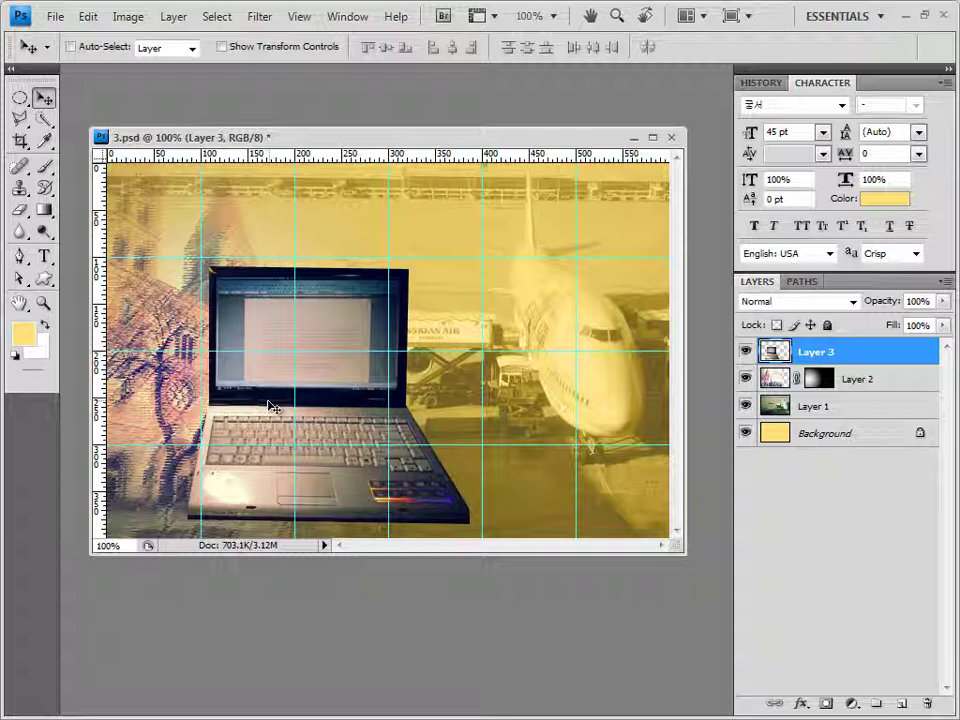
key("ctrl+t")
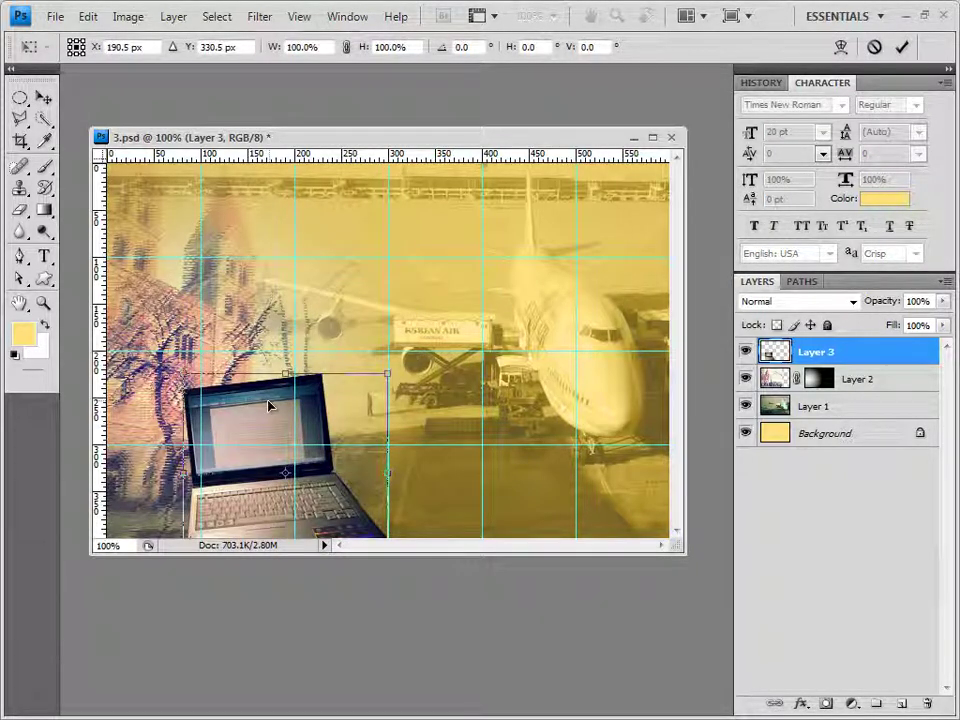
key("Return")
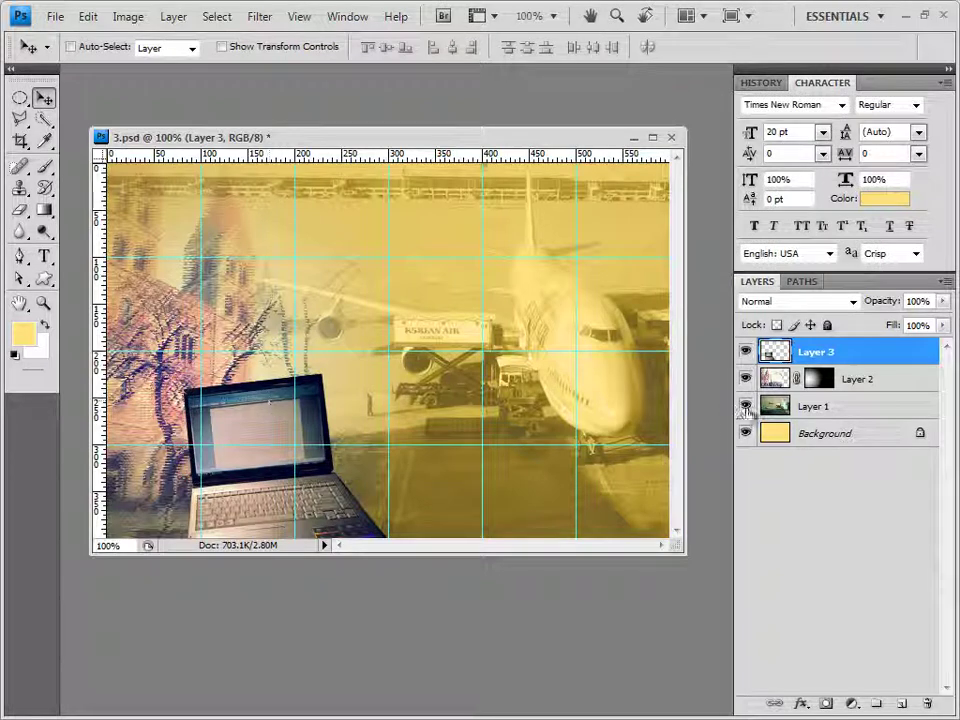
Add a Bevel and Emboss effect to the laptop layer with Inner Bevel, 100% depth and 5 px size, and collapse its effects list.
left_click(802, 705)
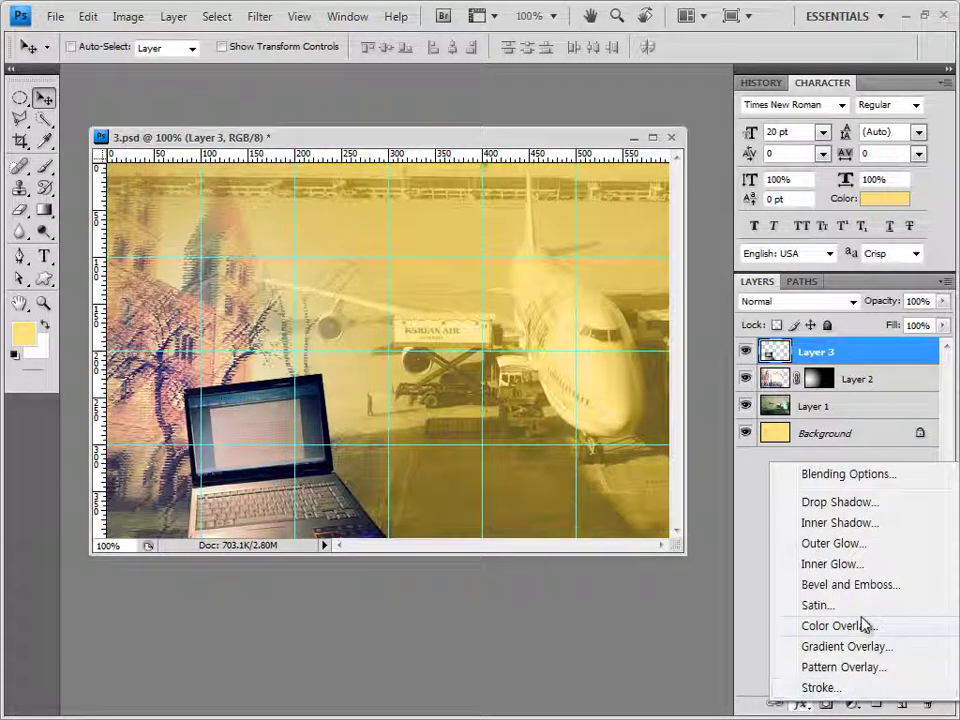
left_click(864, 584)
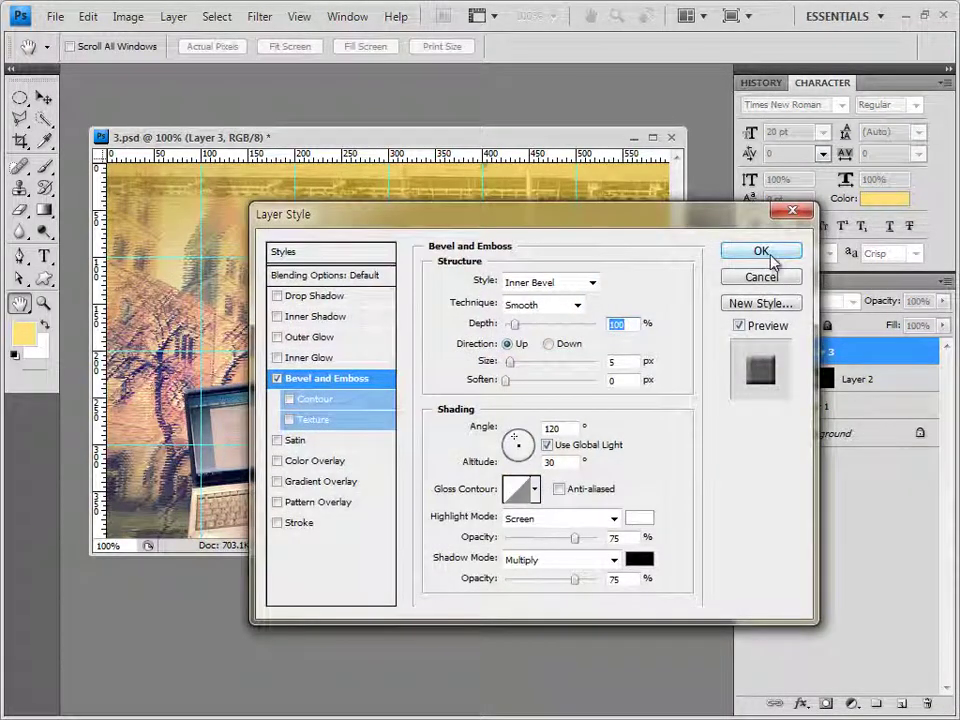
left_click(770, 254)
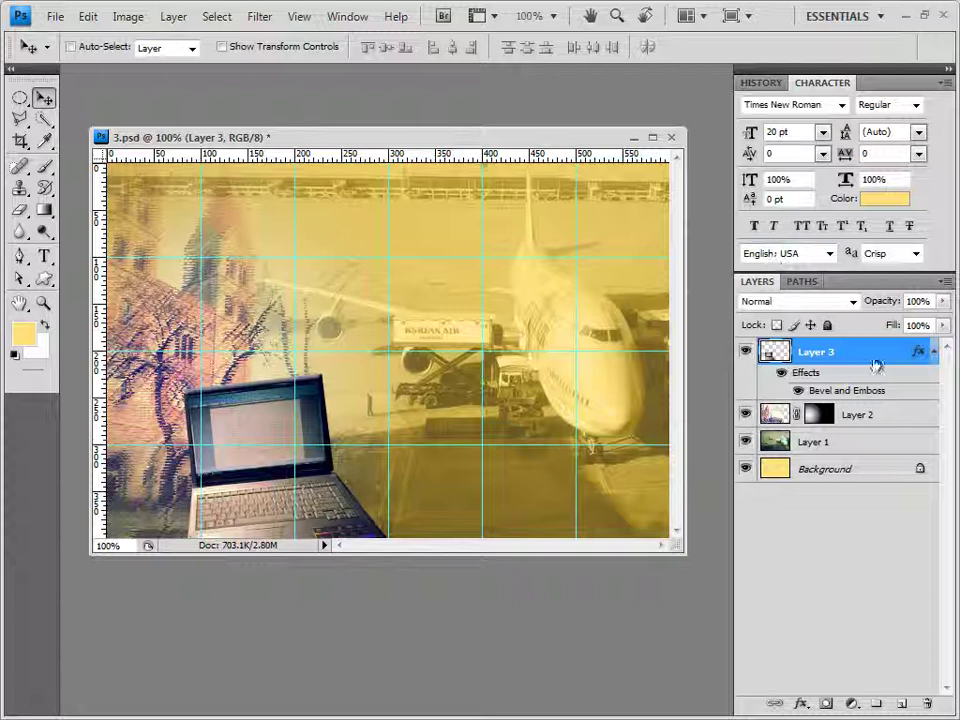
left_click(934, 351)
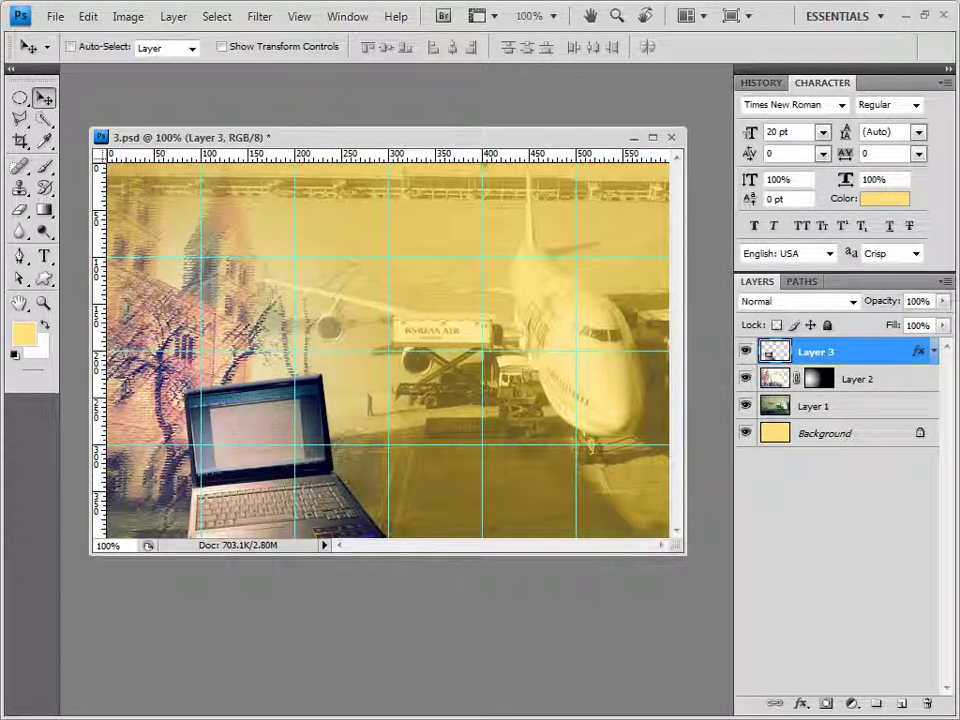
Open 1급-10.JPG from the 기출문제08 folder in File Explorer and place it in a floating window separate from 3.psd.
key("alt+Tab")
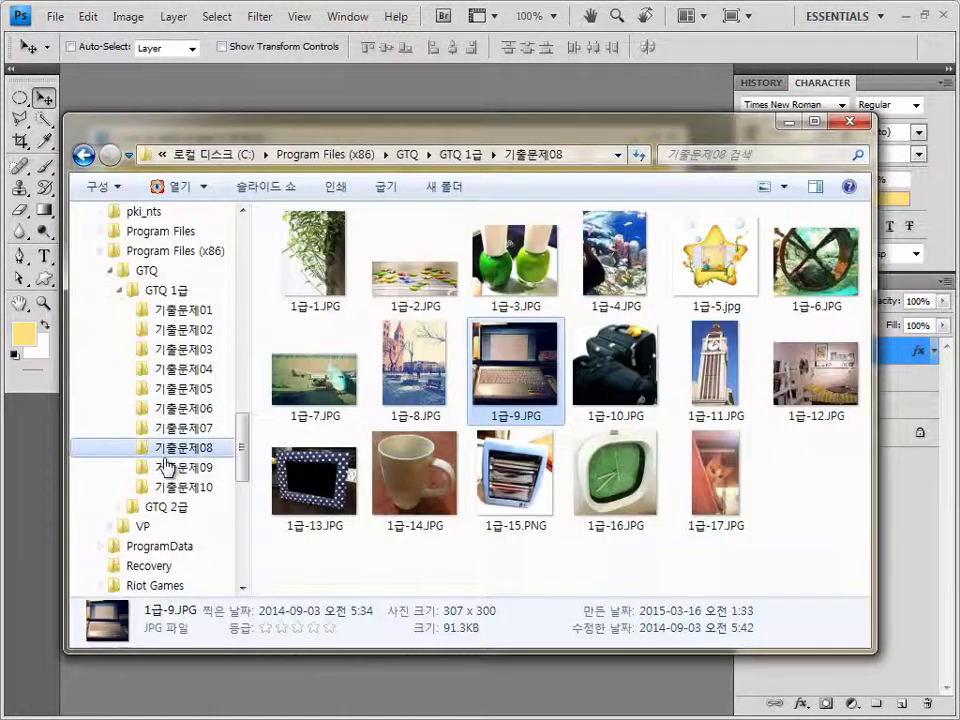
left_click(515, 478)
left_click_drag(645, 385, 345, 108)
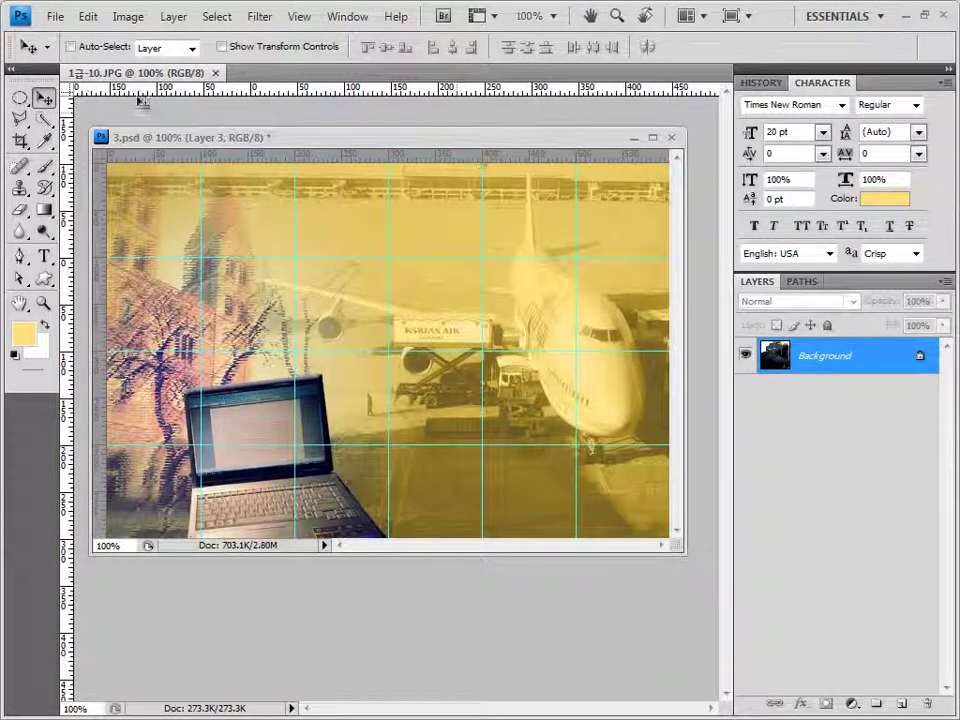
left_click_drag(172, 73, 215, 112)
left_click_drag(305, 108, 415, 183)
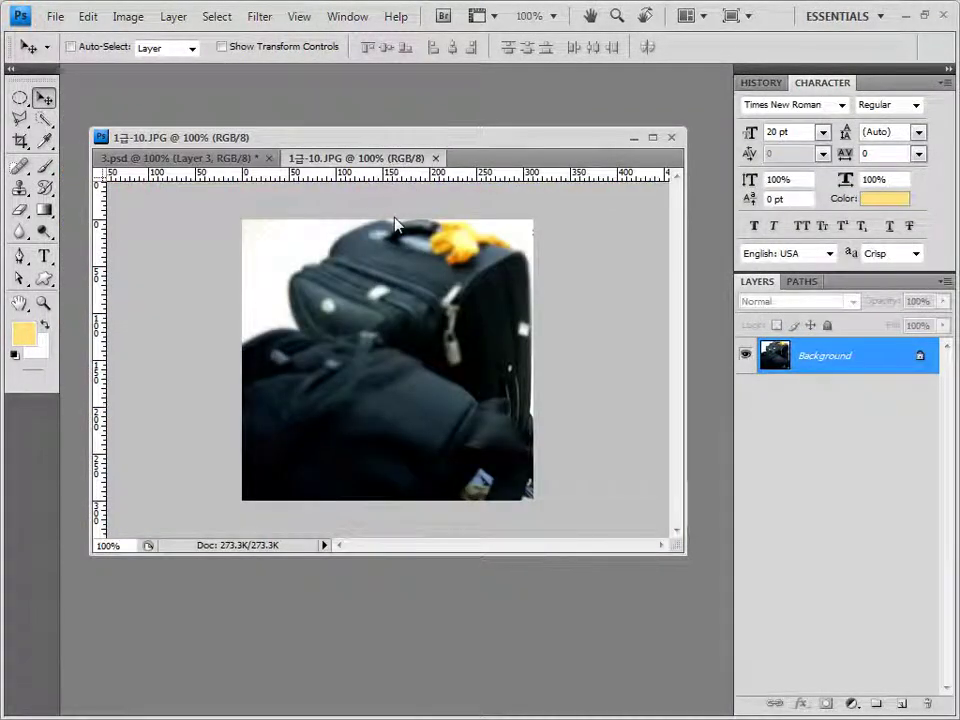
left_click_drag(296, 163, 401, 24)
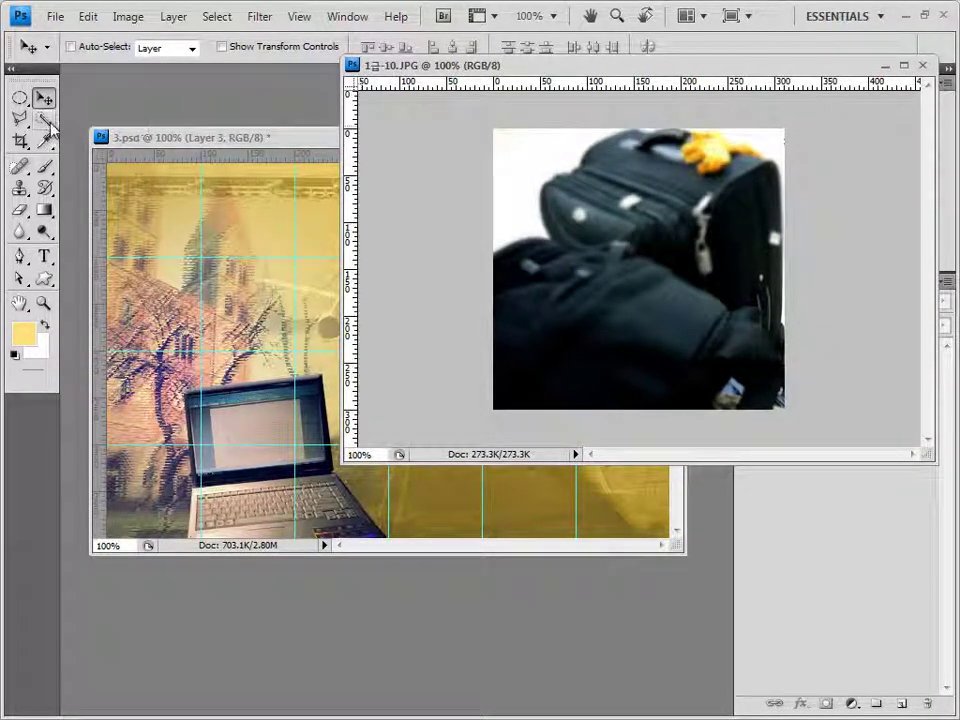
Select the luggage in 1급-10.JPG by inverting a Magic Wand selection of its white background, copy it into 3.psd and close the source image.
left_click_drag(44, 119, 86, 135)
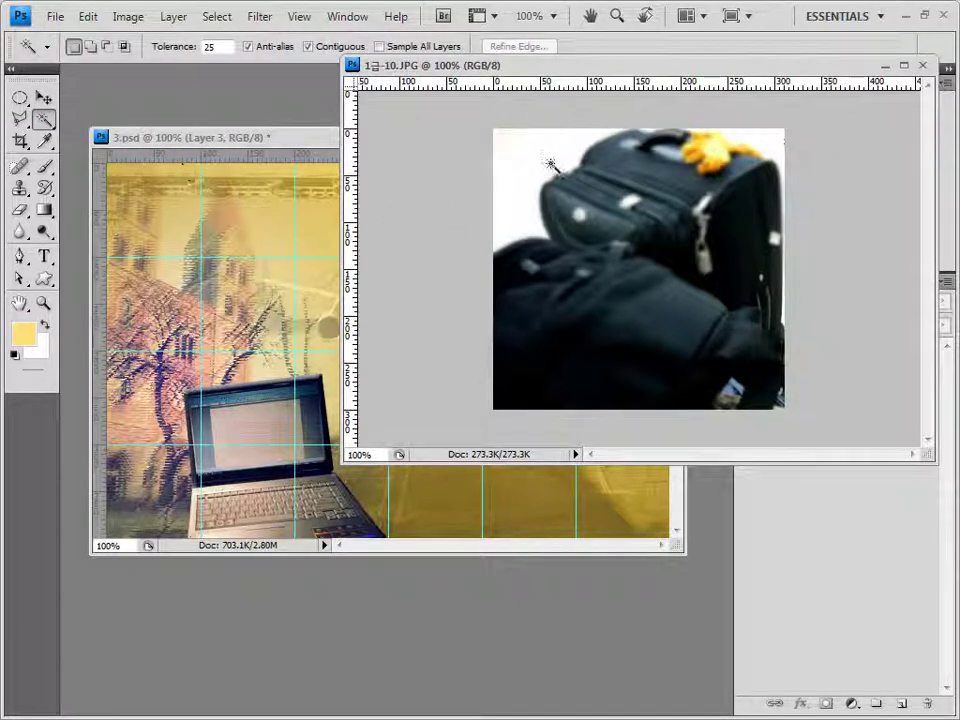
left_click(518, 166)
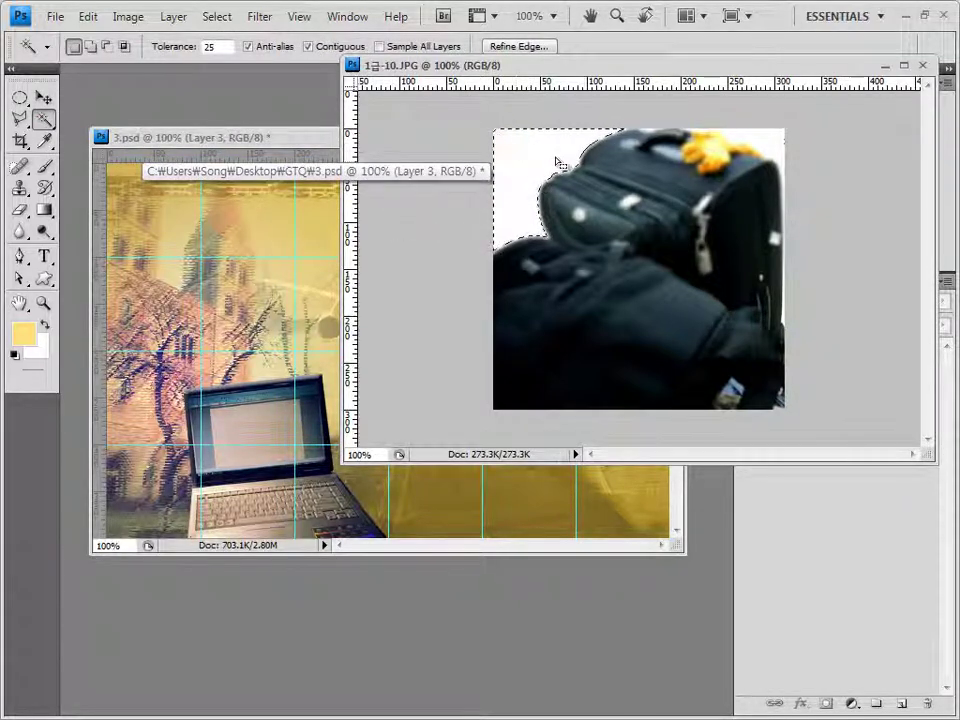
key("shift")
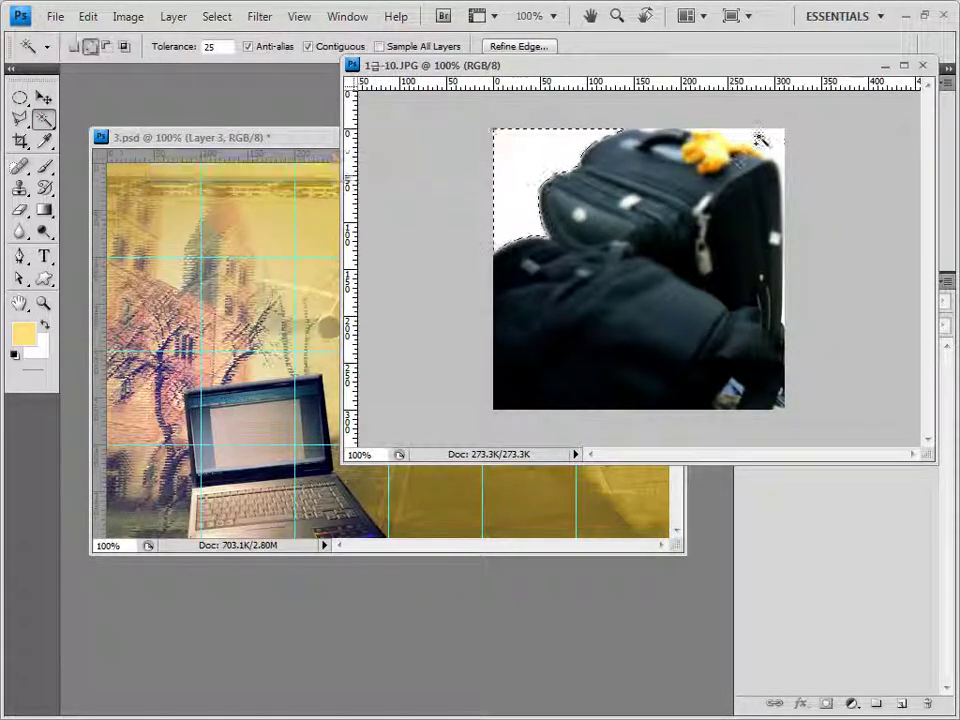
left_click(762, 137, "shift")
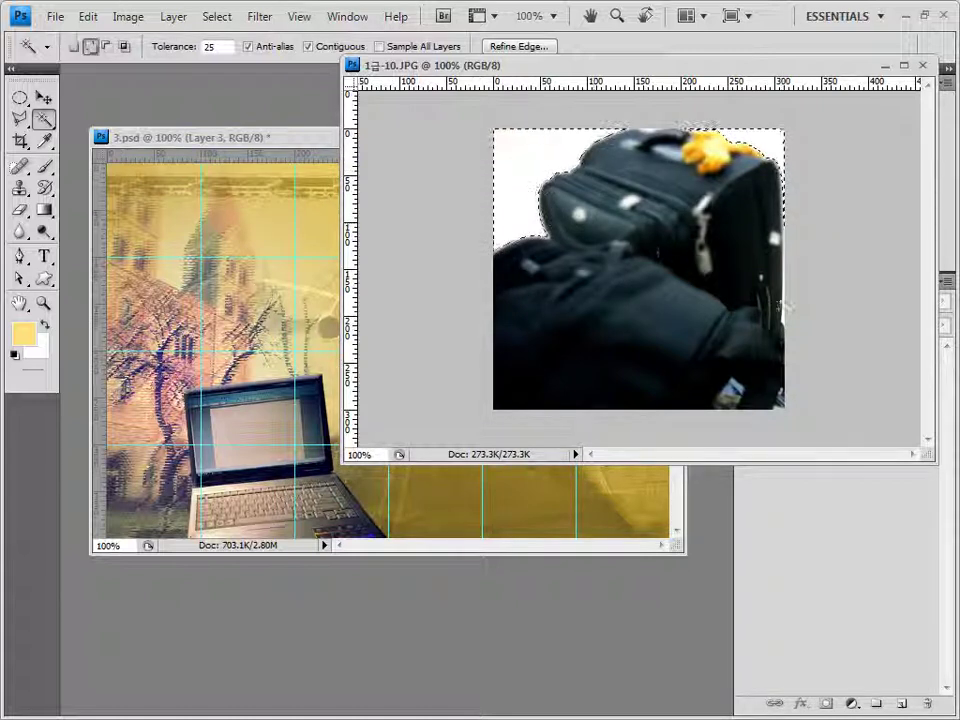
left_click(788, 234, "shift")
key("ctrl+d")
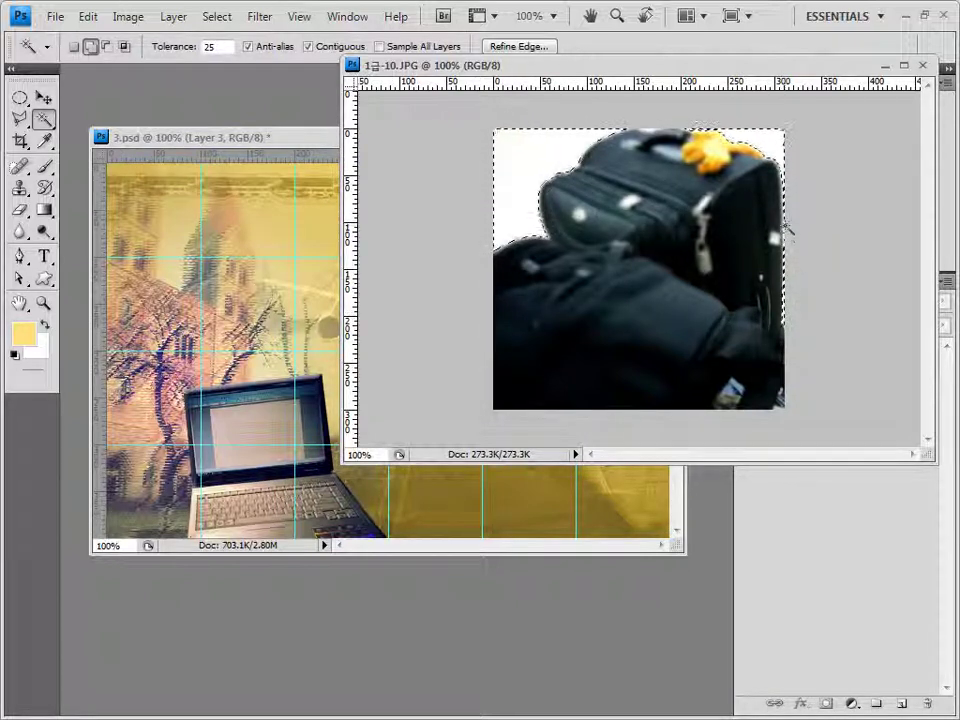
left_click(784, 238)
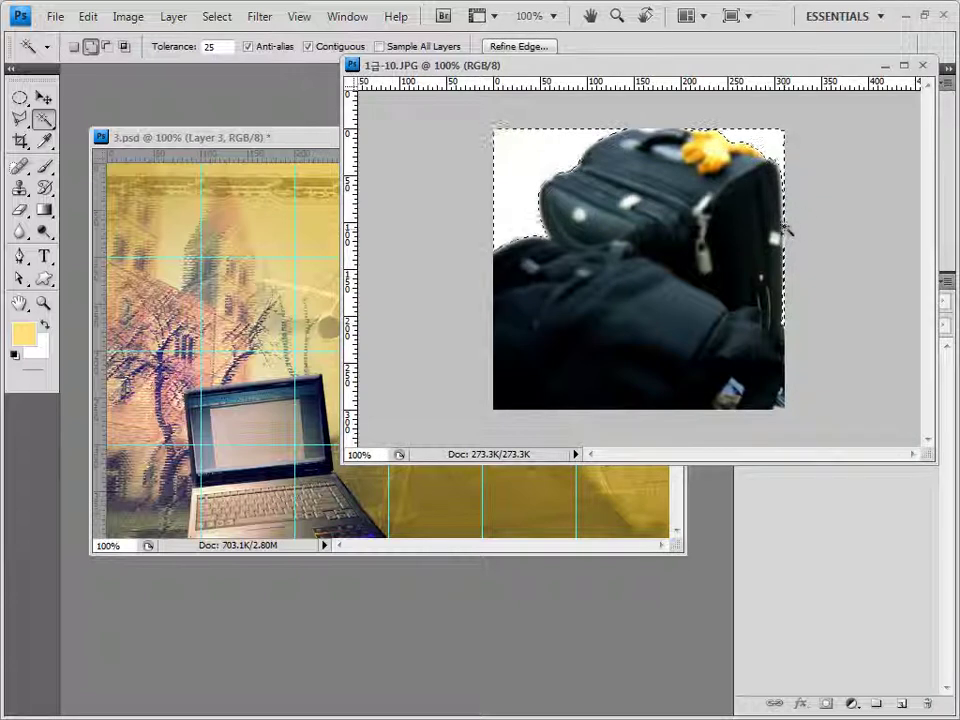
left_click(217, 16)
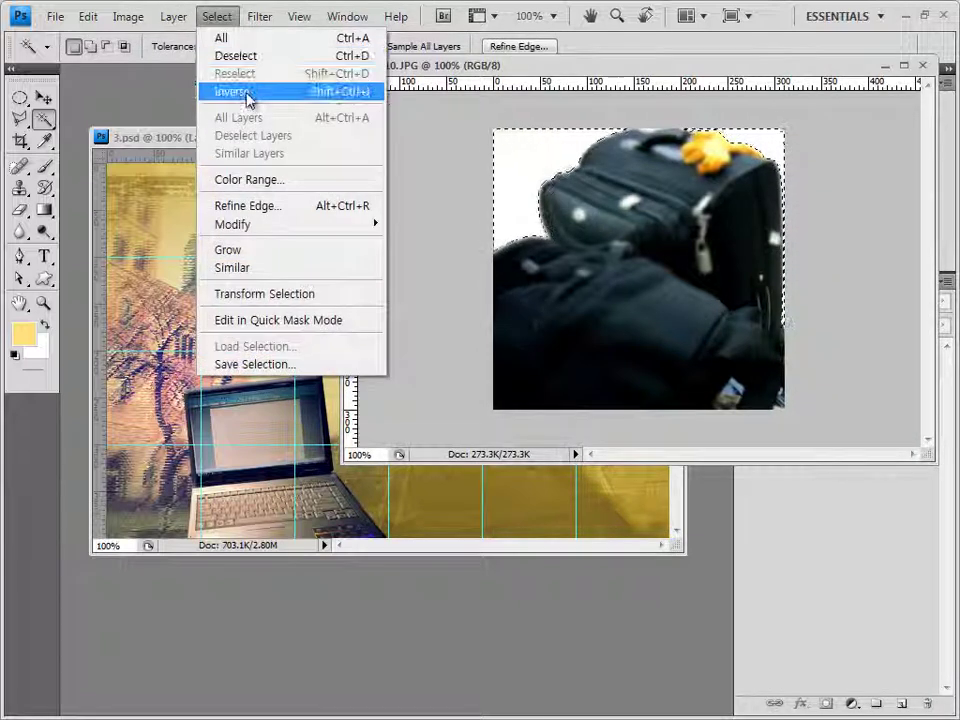
left_click(242, 90)
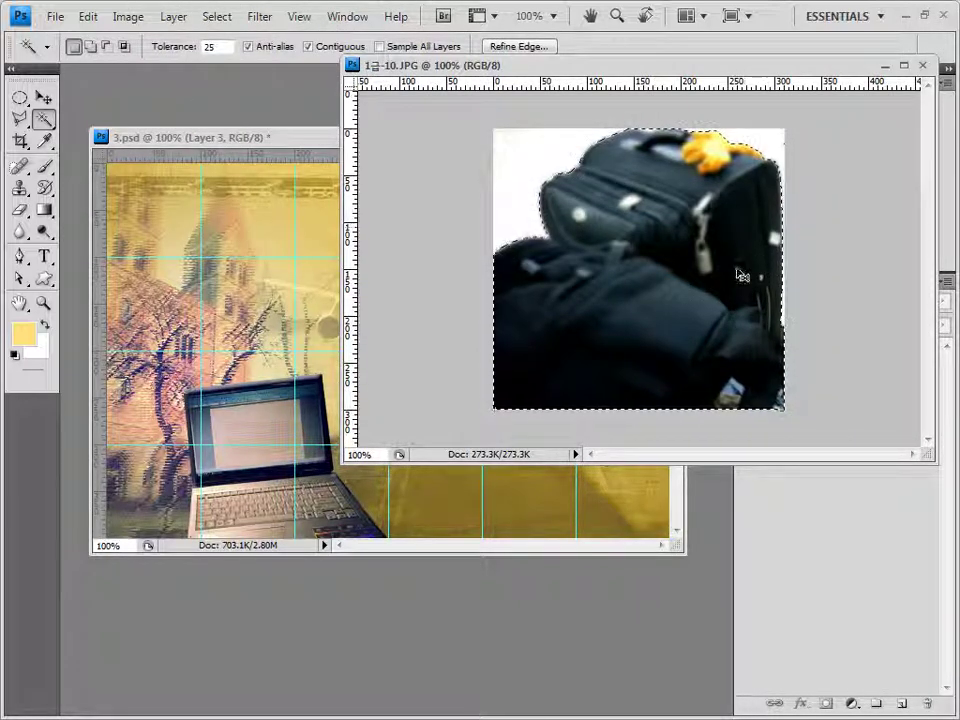
key("ctrl+w")
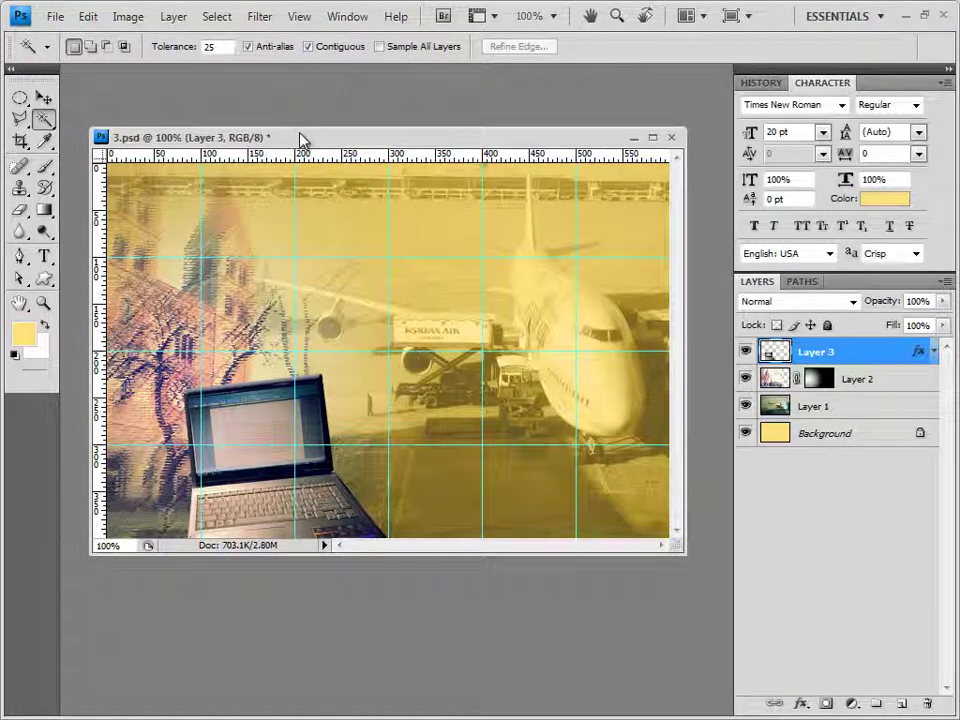
key("ctrl+v")
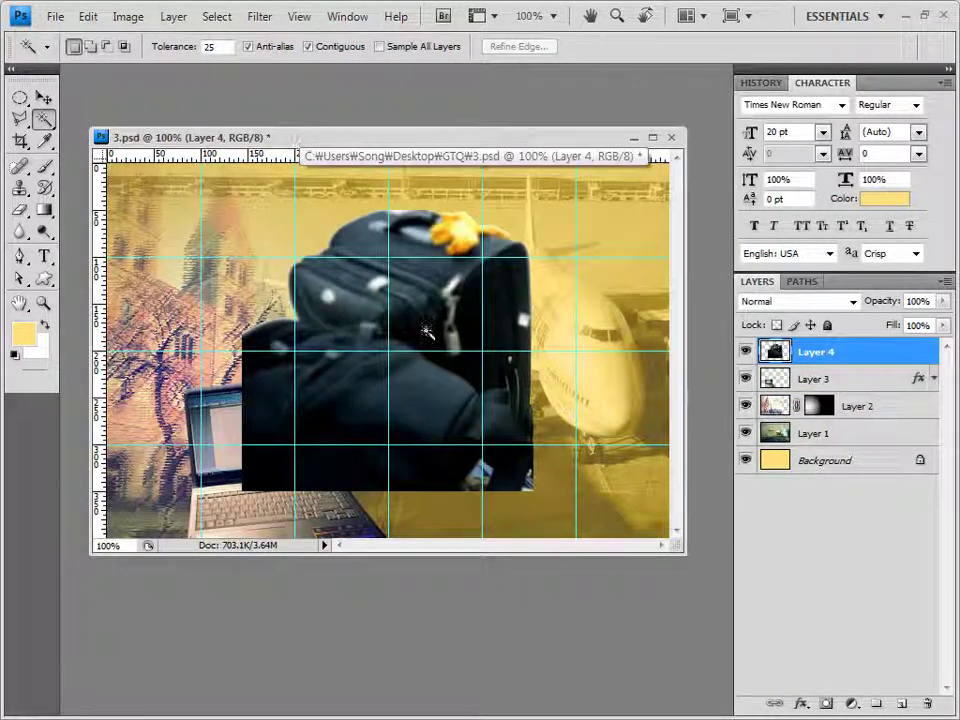
Flip the luggage horizontally, scale it down and place it in the canvas's lower-right corner, centered at about X 515, Y 318 px.
left_click(43, 97)
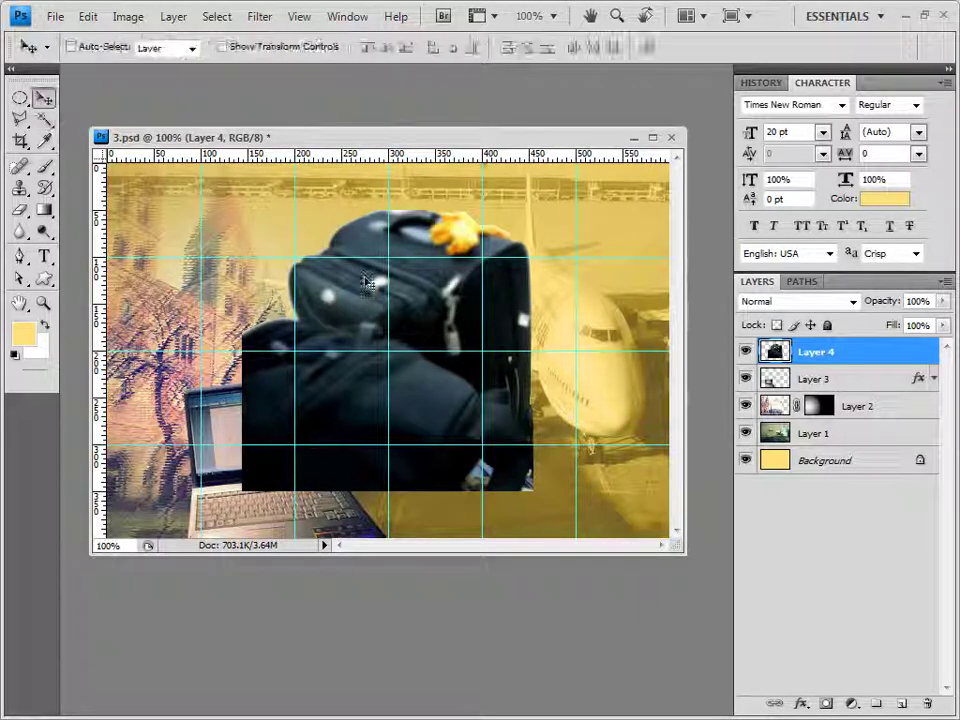
left_click_drag(430, 295, 437, 301)
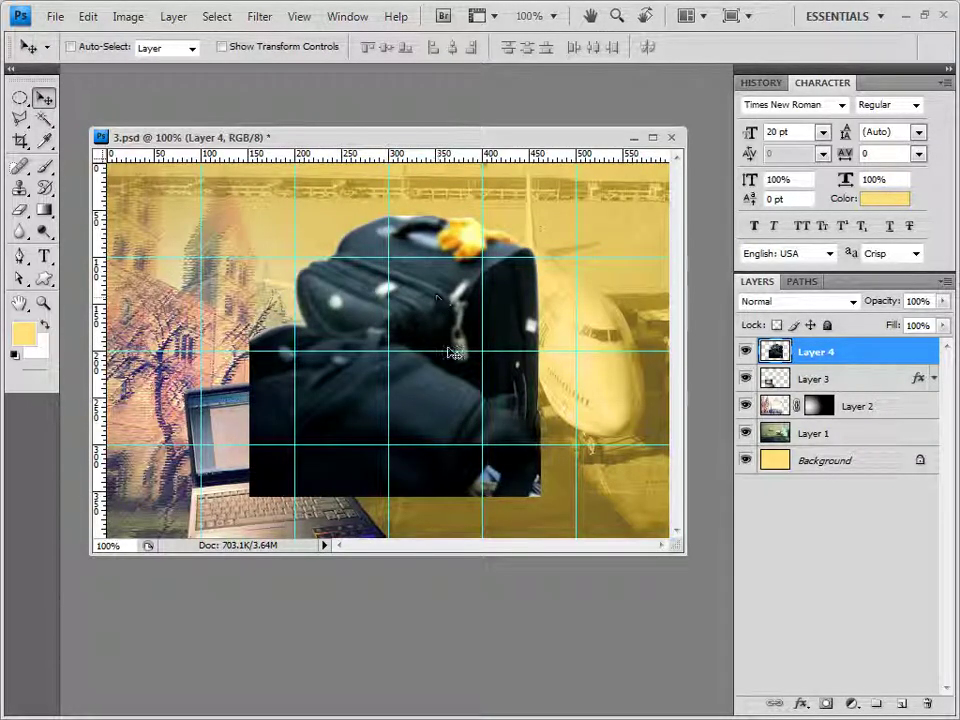
key("ctrl+t")
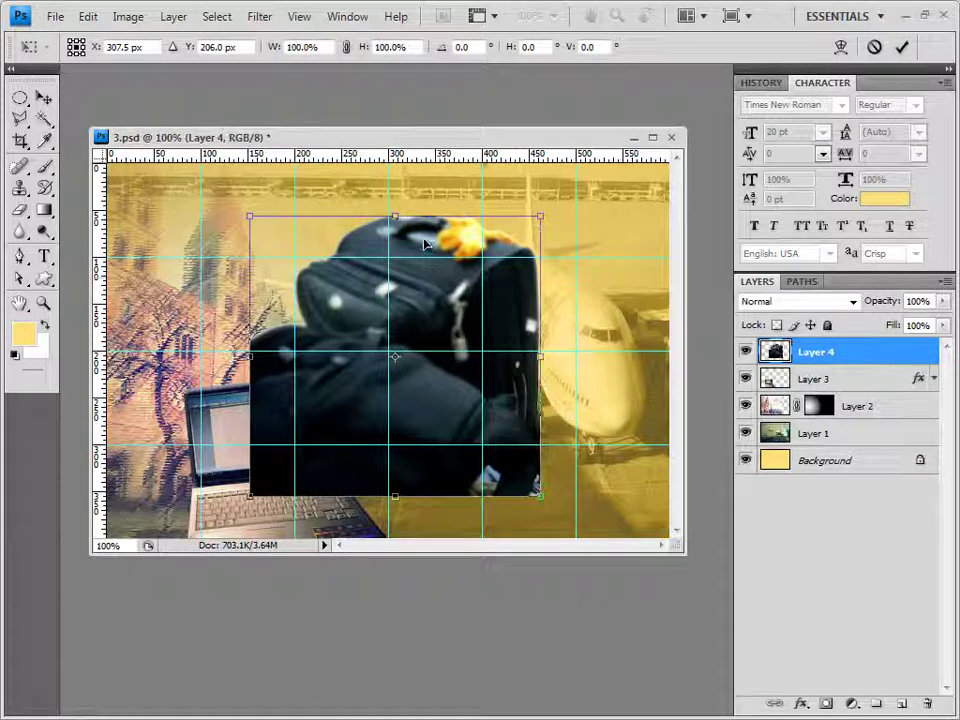
right_click(424, 240)
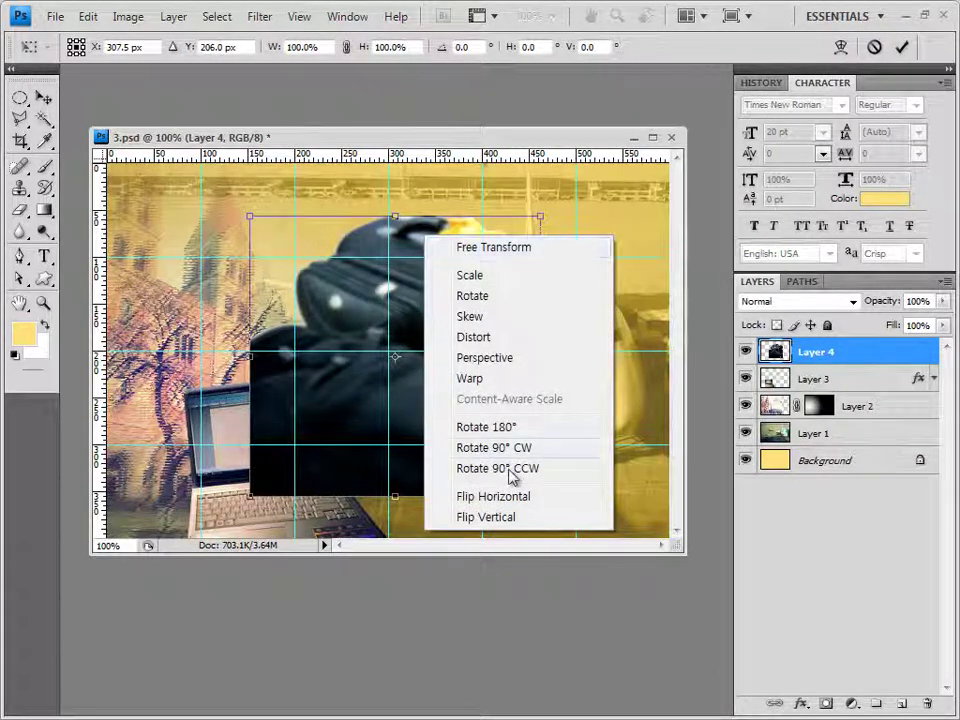
left_click(530, 500)
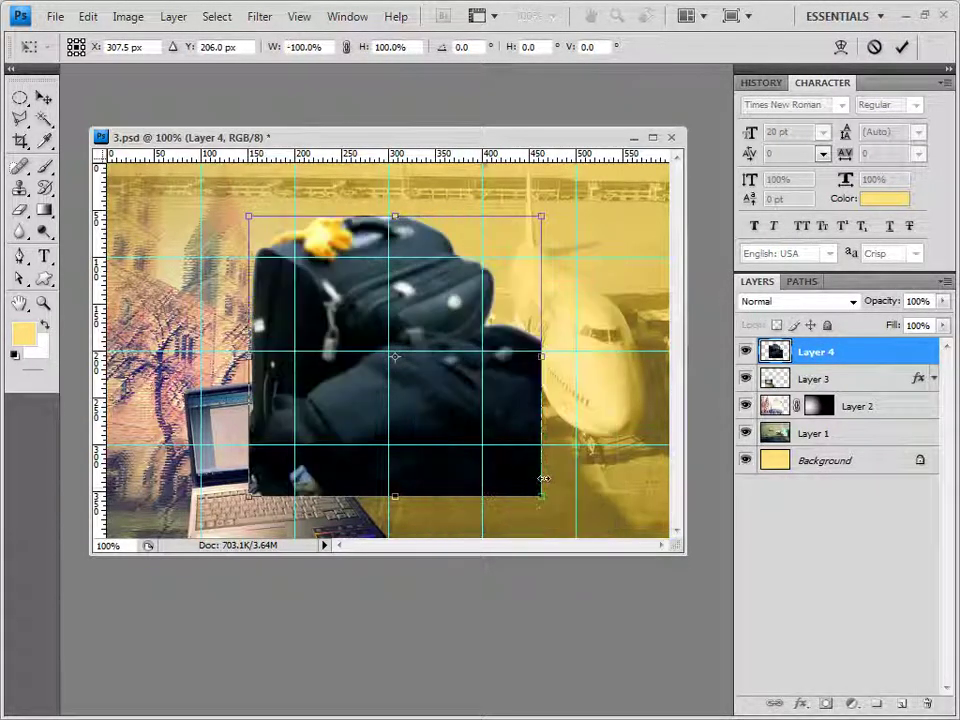
left_click_drag(420, 329, 554, 368)
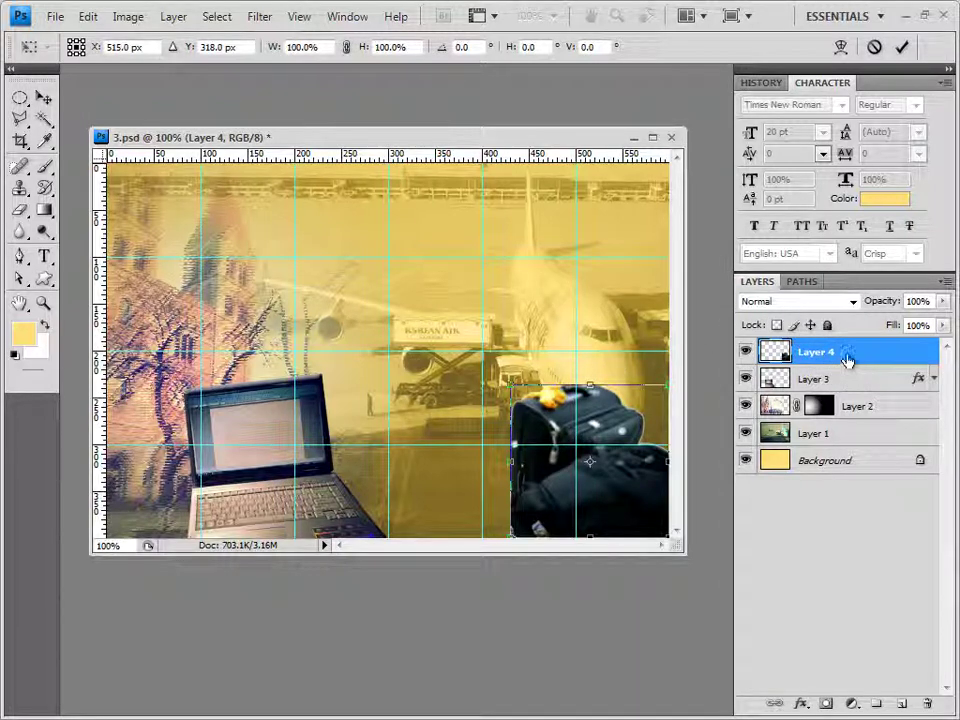
Add a Drop Shadow effect to the luggage layer.
left_click(801, 706)
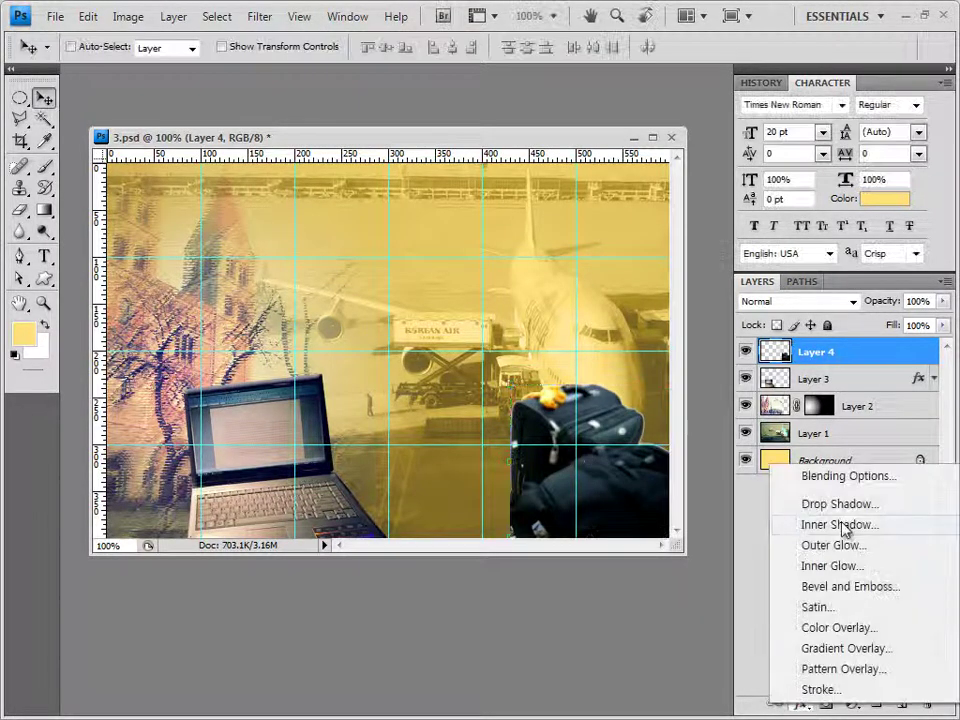
left_click(805, 497)
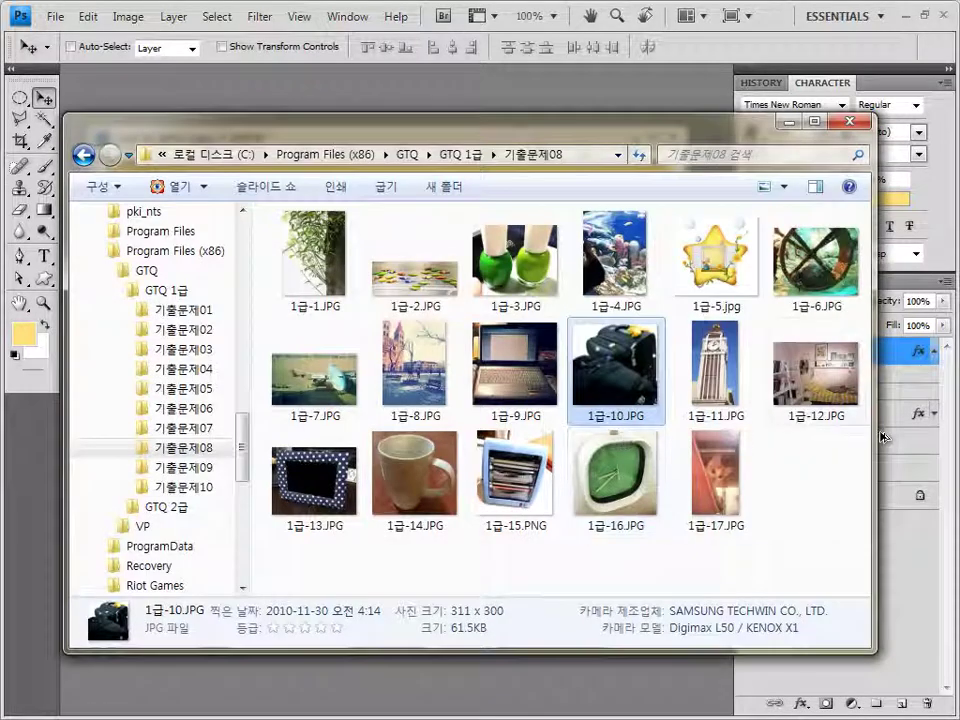
Open 1급-11.JPG and select the clock tower building by inverting a Magic Wand selection of the blue sky at tolerance 35.
left_click(725, 385)
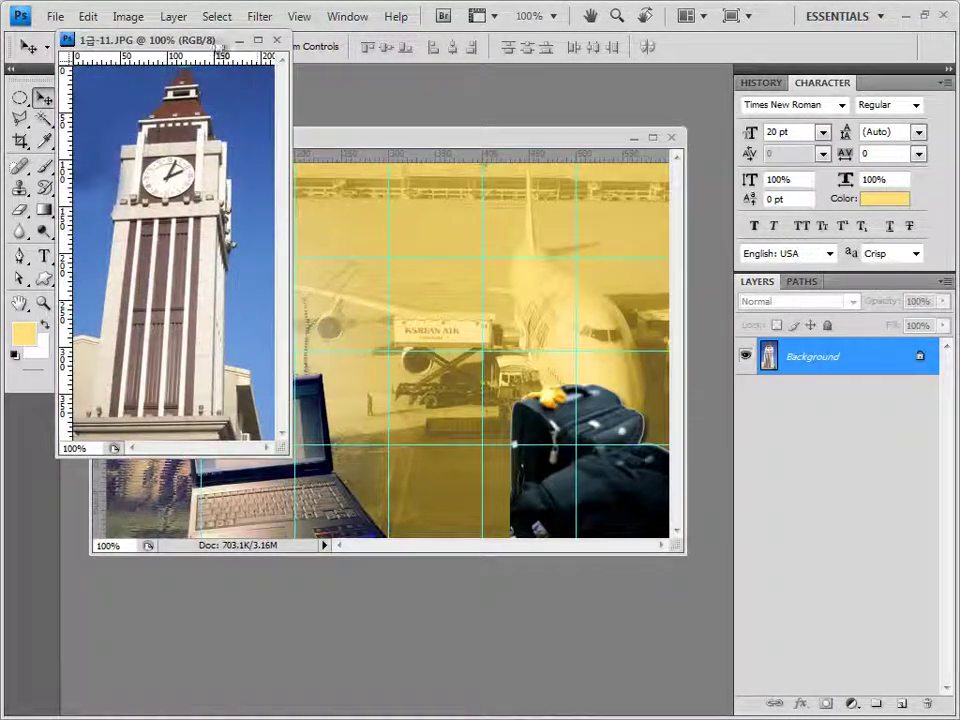
left_click_drag(238, 42, 527, 90)
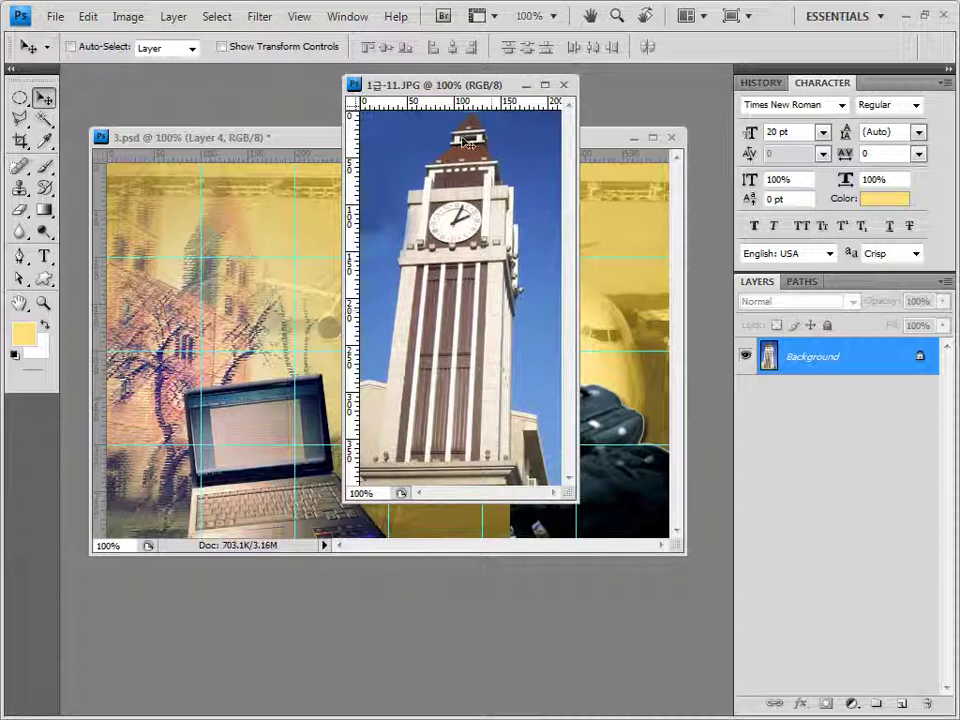
left_click(43, 119)
left_click(120, 135)
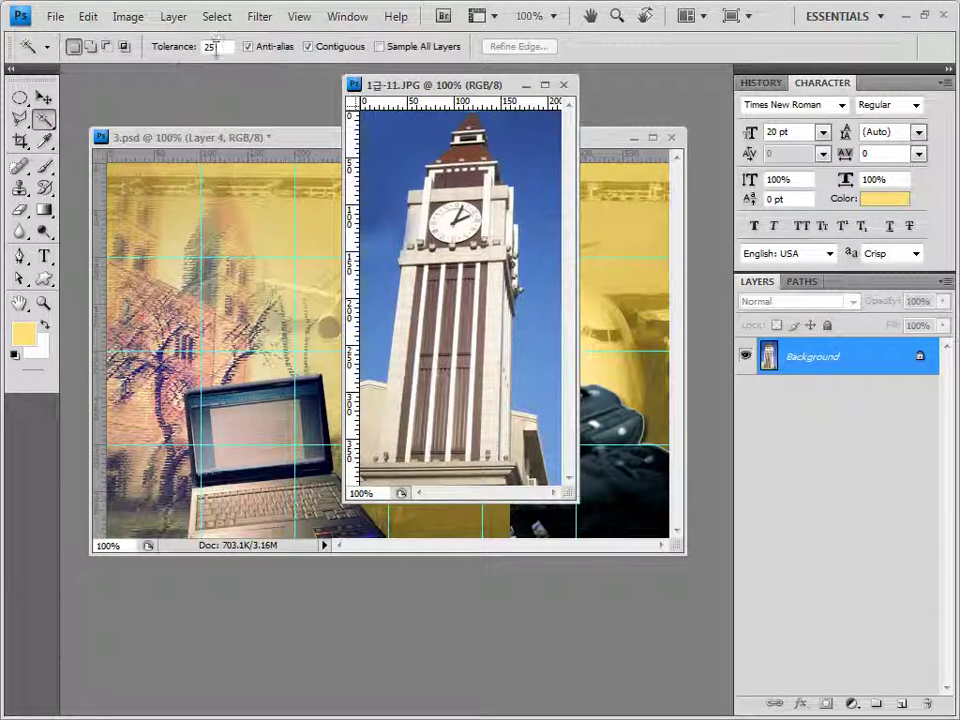
left_click(170, 46)
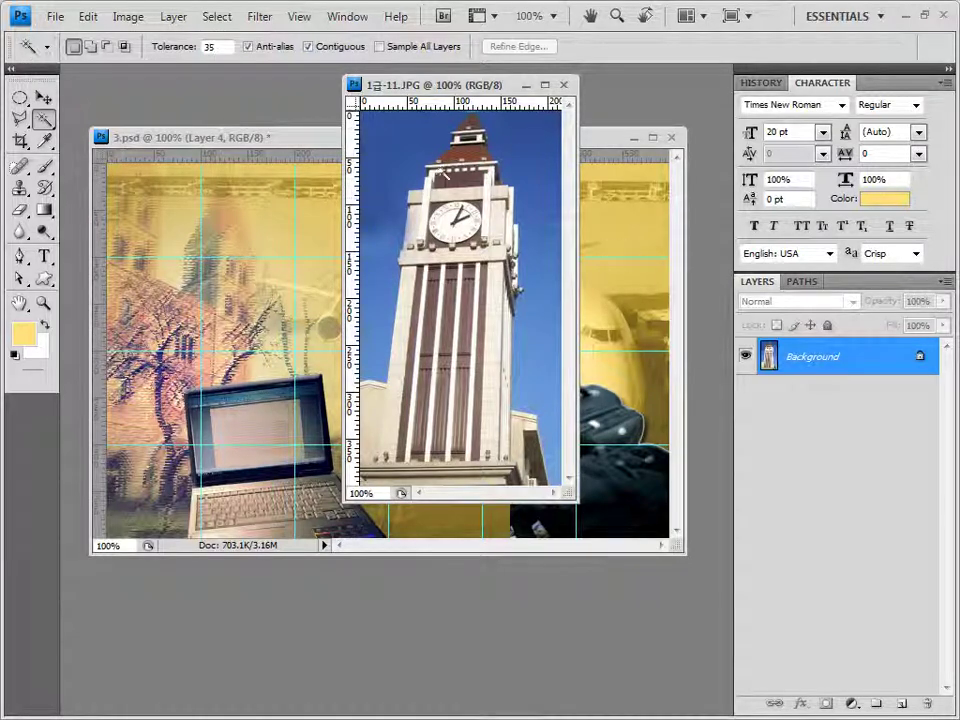
left_click(400, 170)
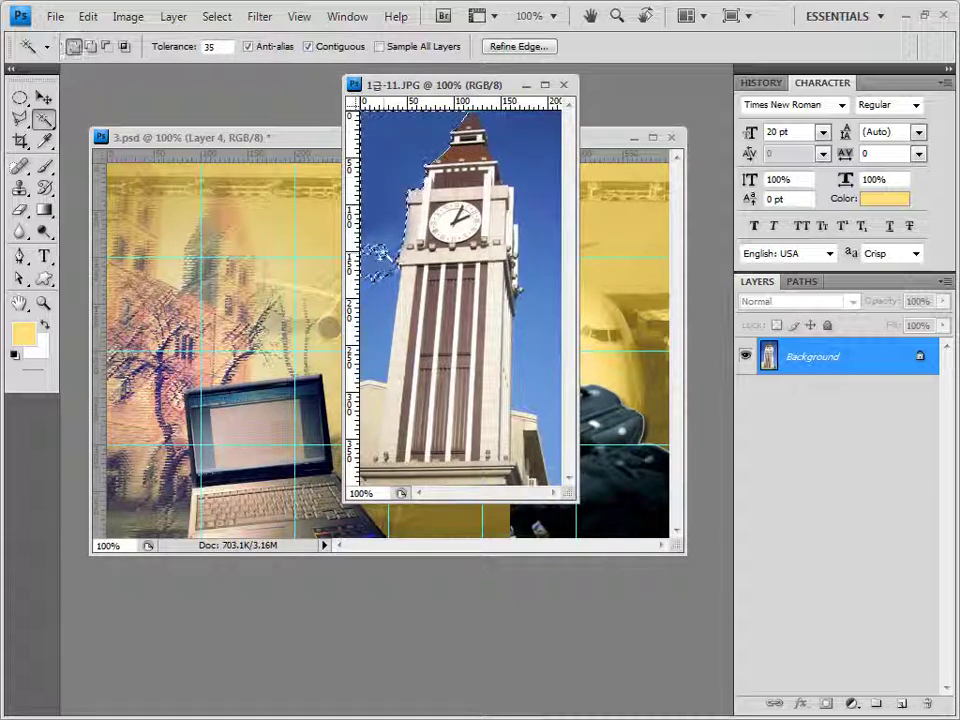
left_click(551, 337, "shift")
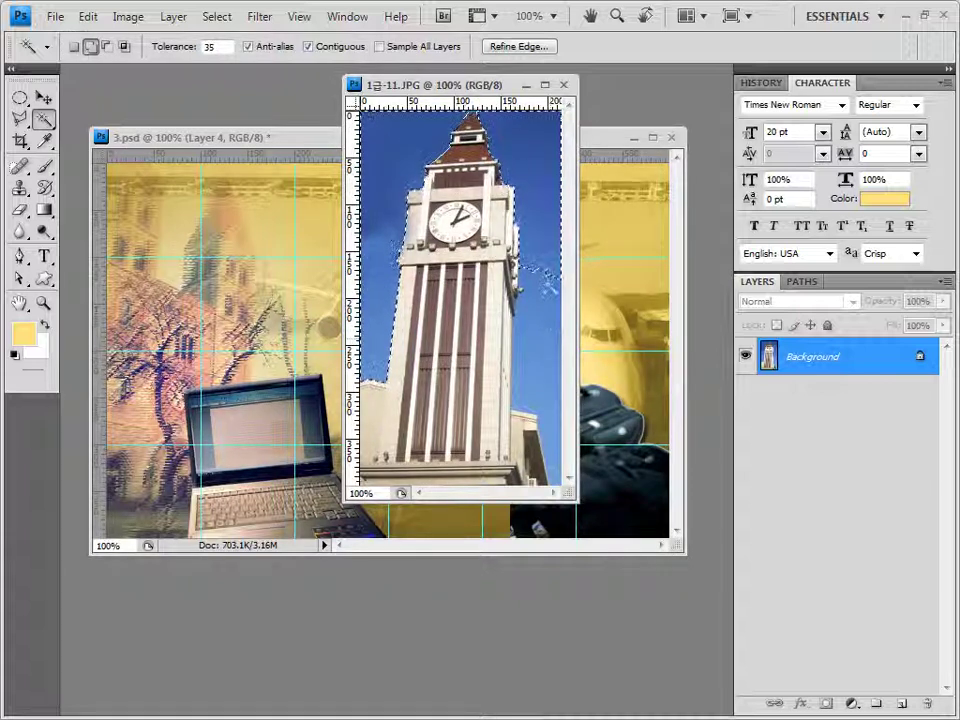
left_click(556, 470, "shift")
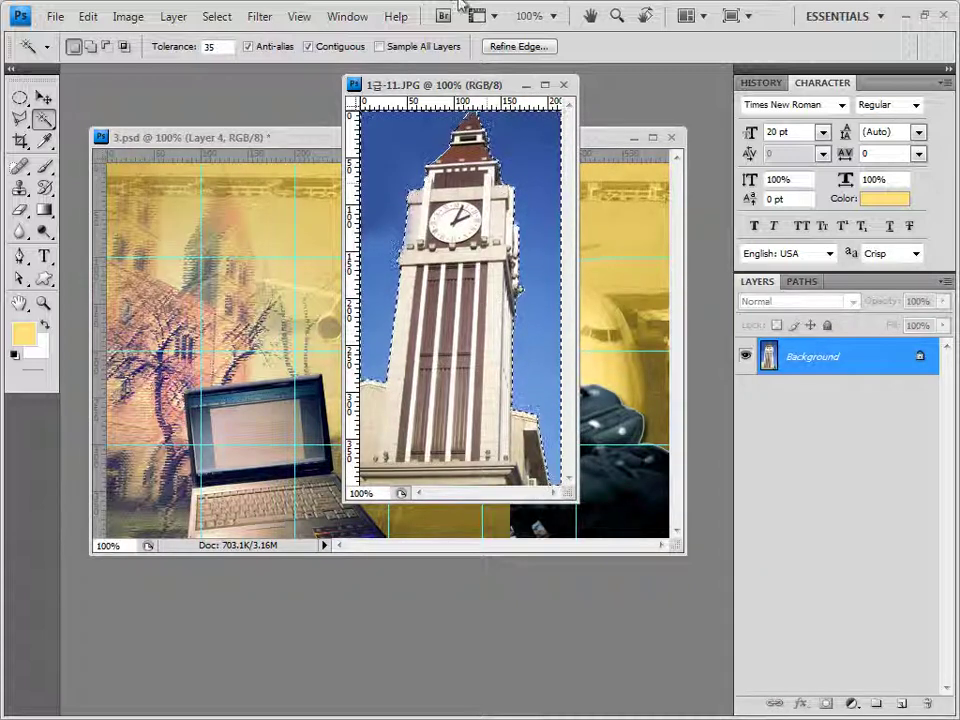
left_click(217, 16)
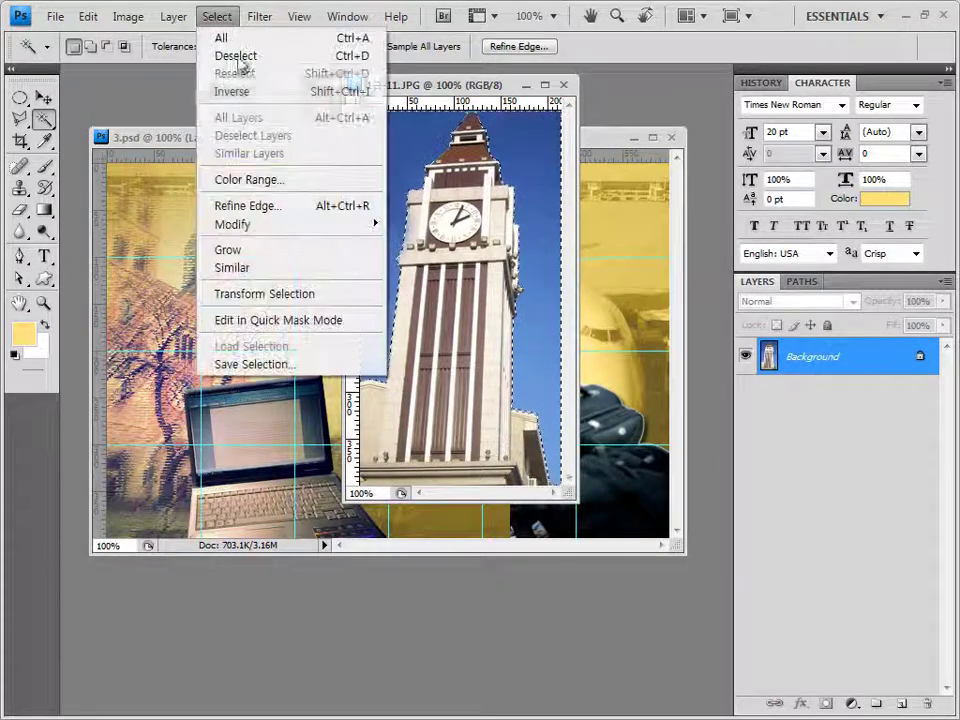
left_click(250, 97)
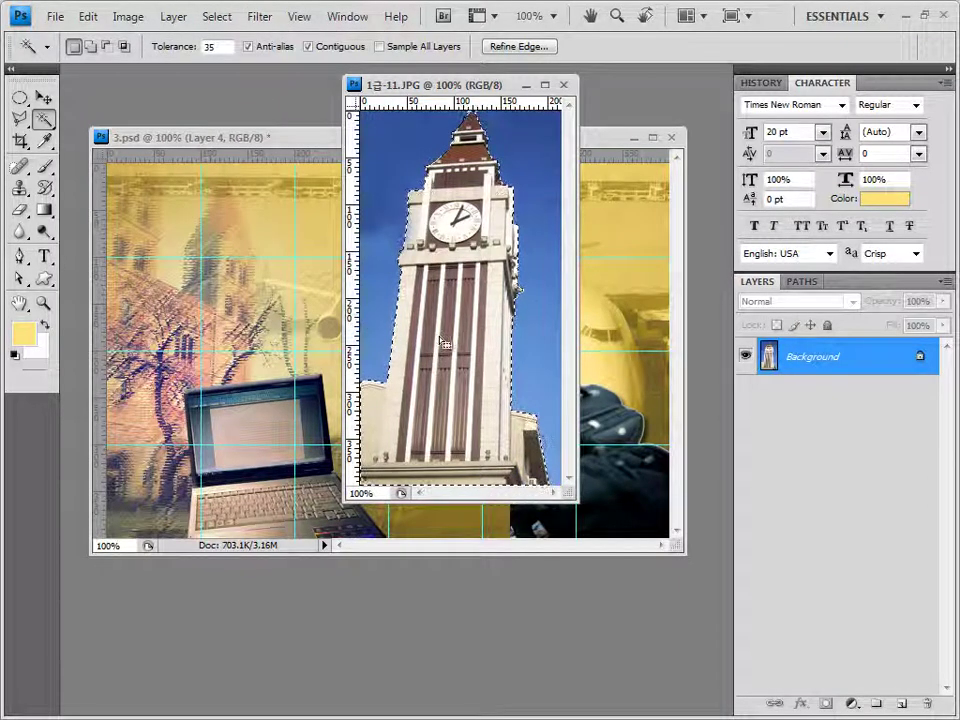
Copy the clock tower into 3.psd, closing 1급-11.JPG, and scale it down, centered at about X 318, Y 268 px.
left_click(563, 84)
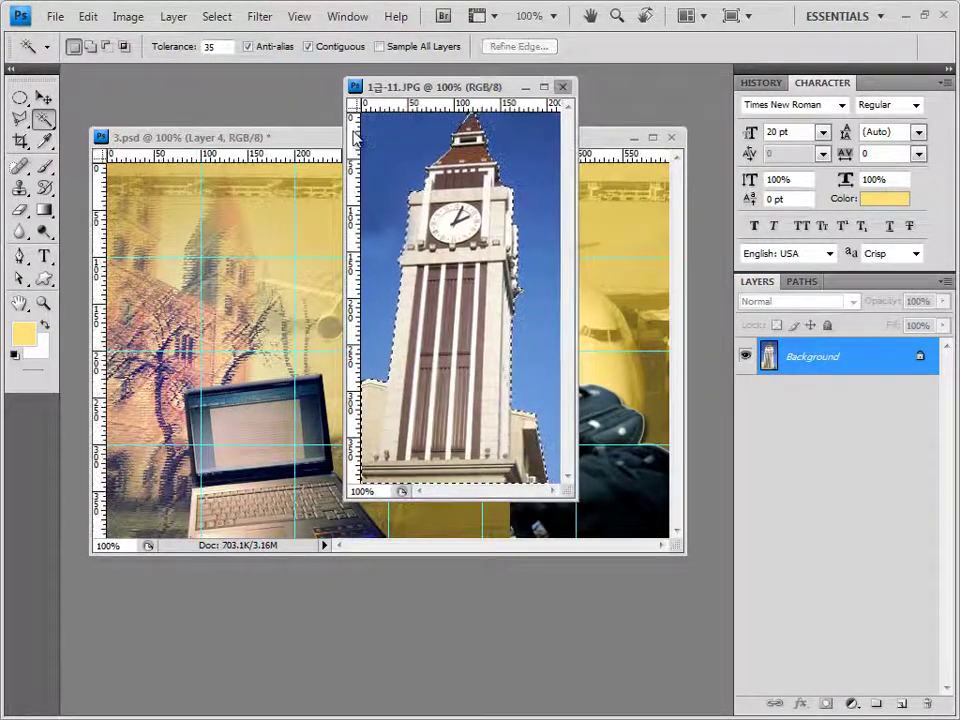
key("ctrl+v")
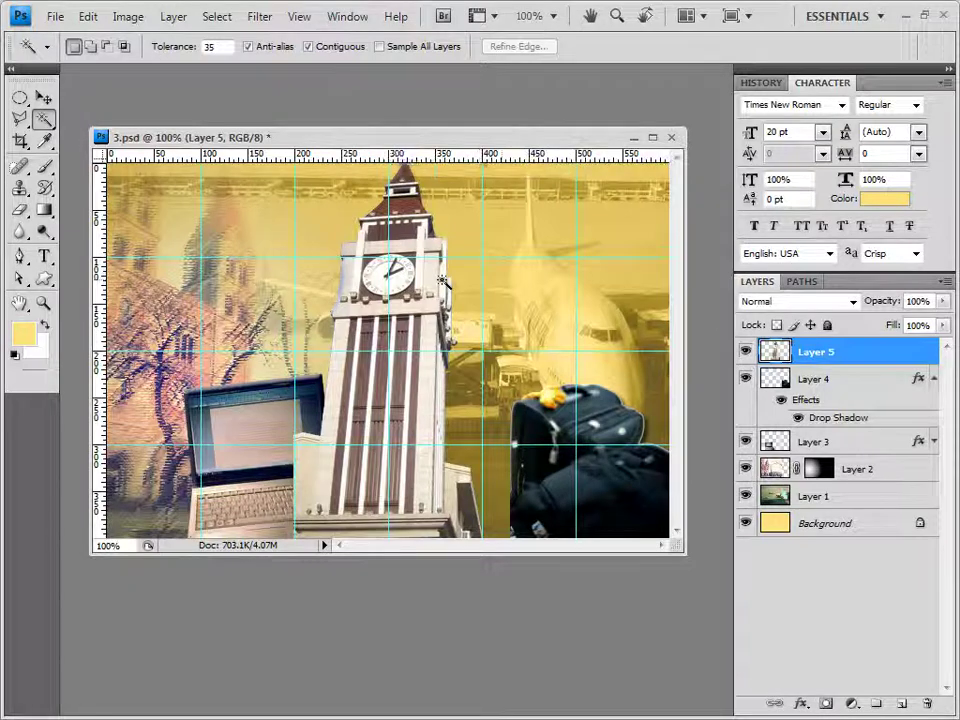
key("ctrl+t")
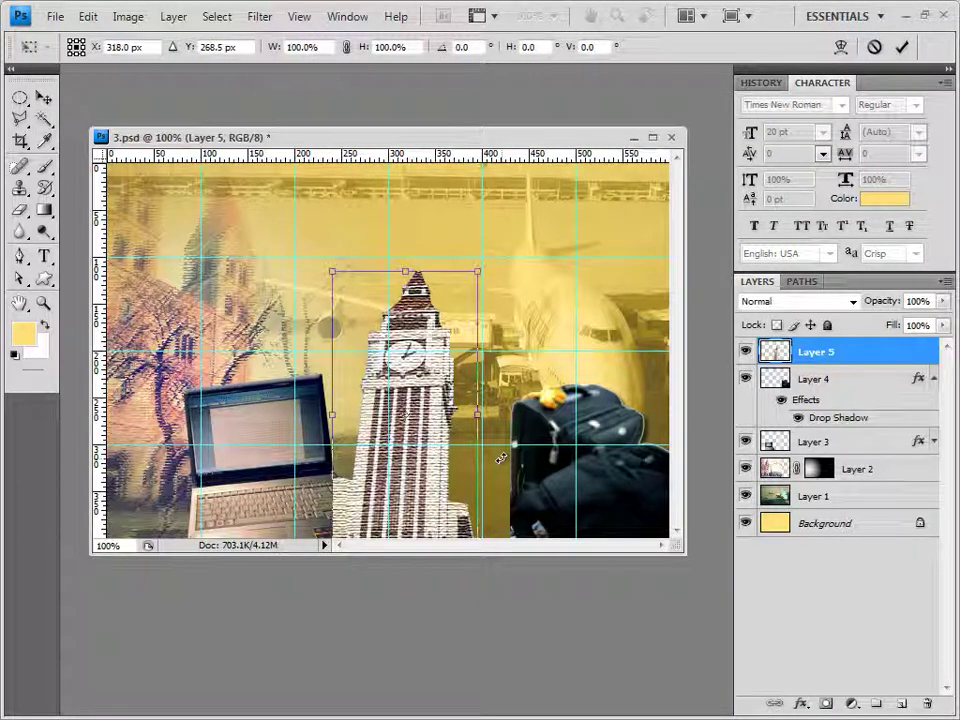
key("Return")
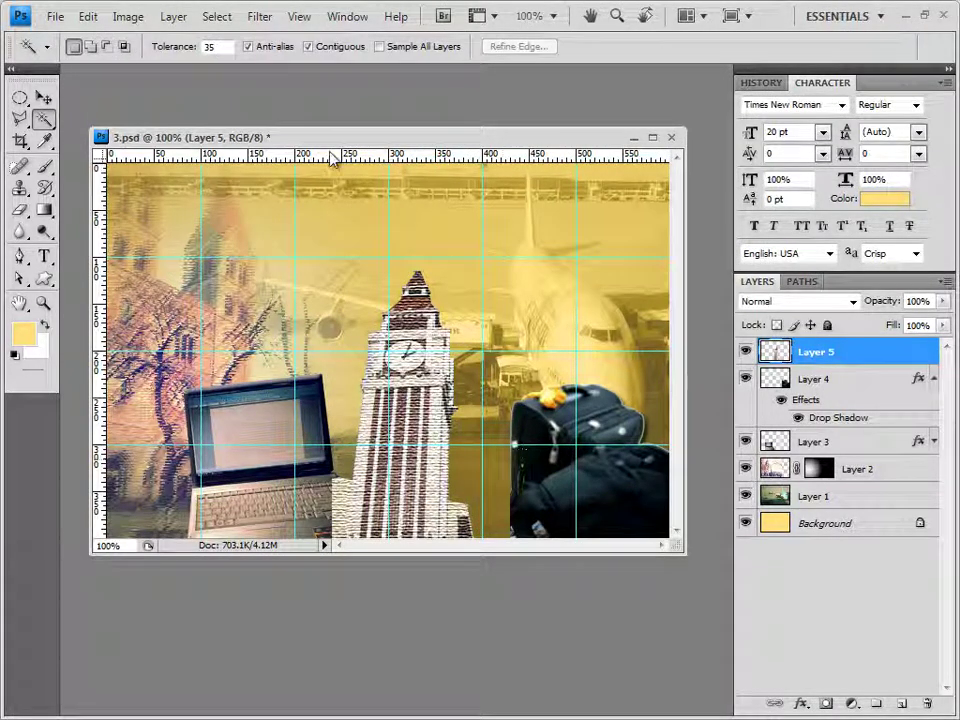
Apply the Texturizer filter to the clock tower with Canvas texture, 100% scaling, relief 4 and light from the top.
left_click(262, 16)
mouse_move(303, 339)
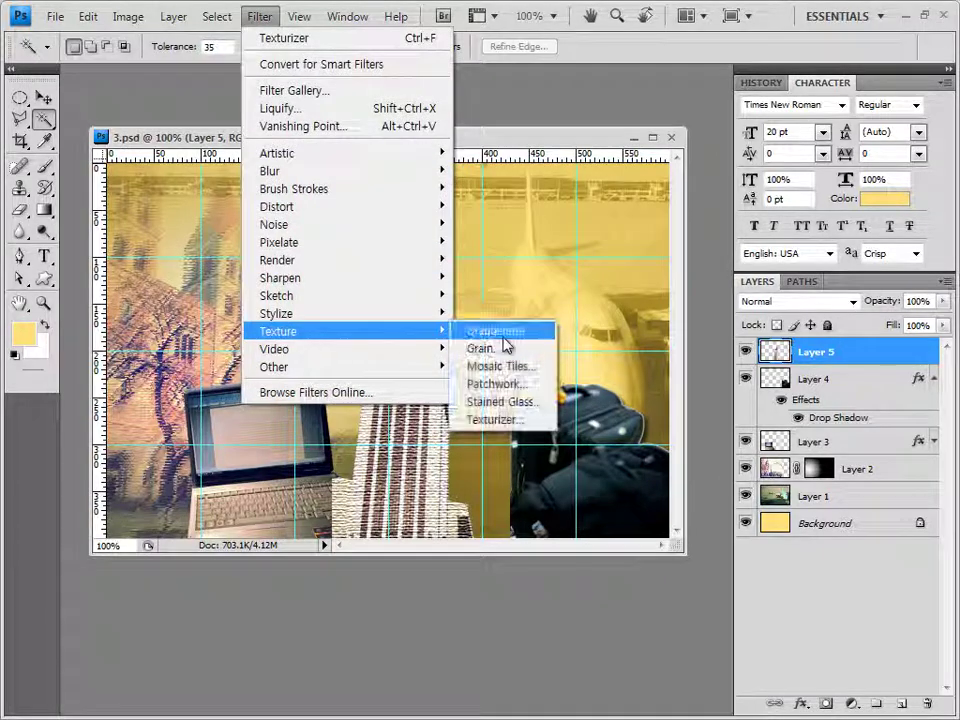
left_click(512, 420)
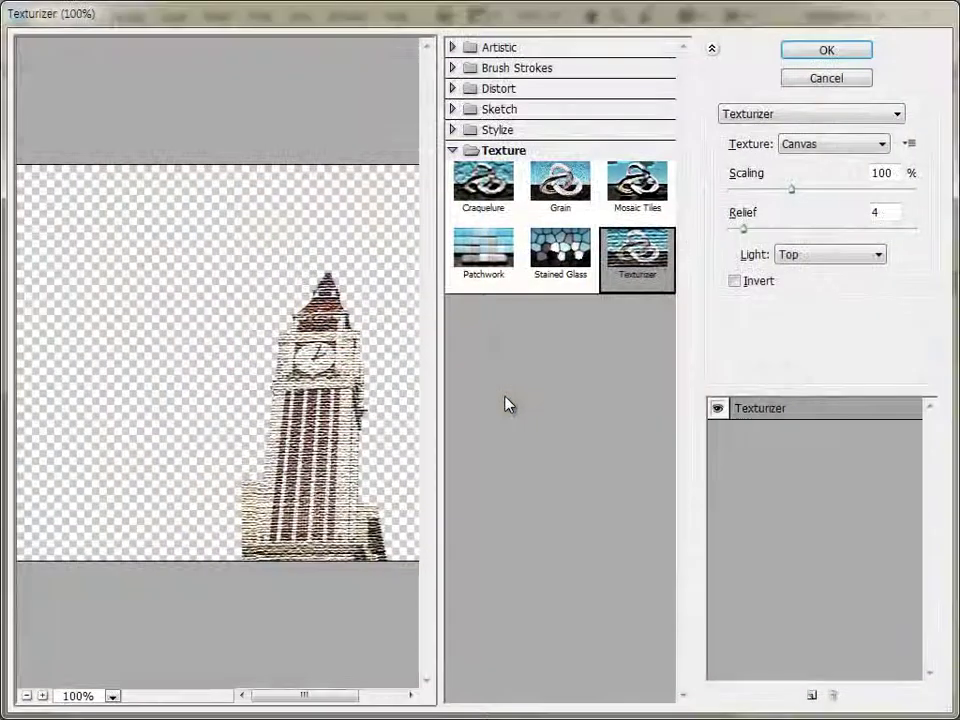
key("Return")
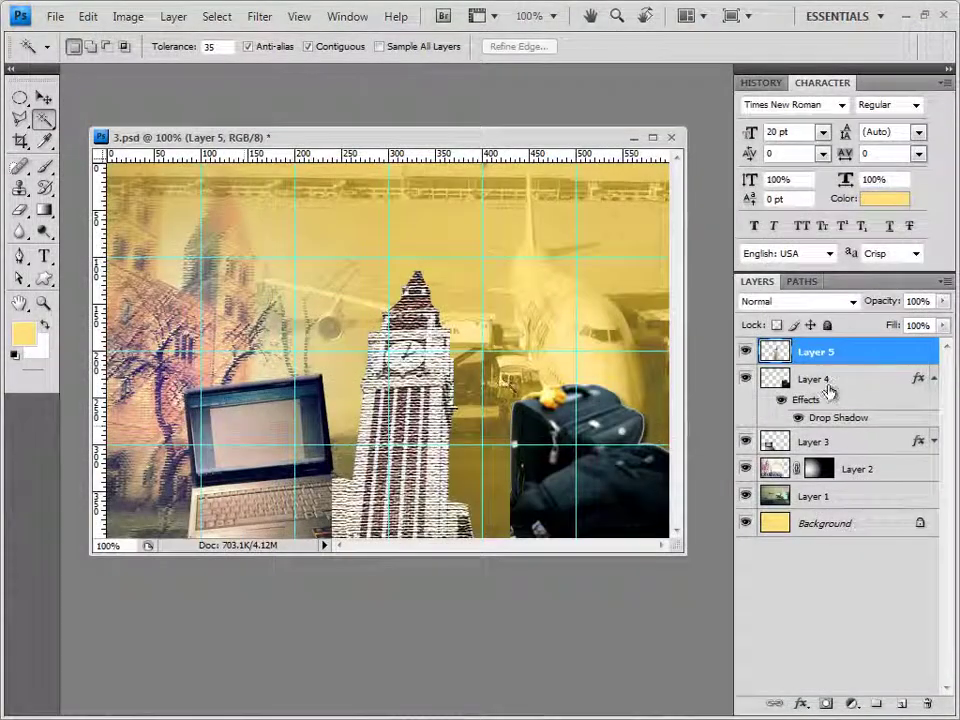
Add an Inner Shadow effect to the clock tower layer.
left_click(800, 704)
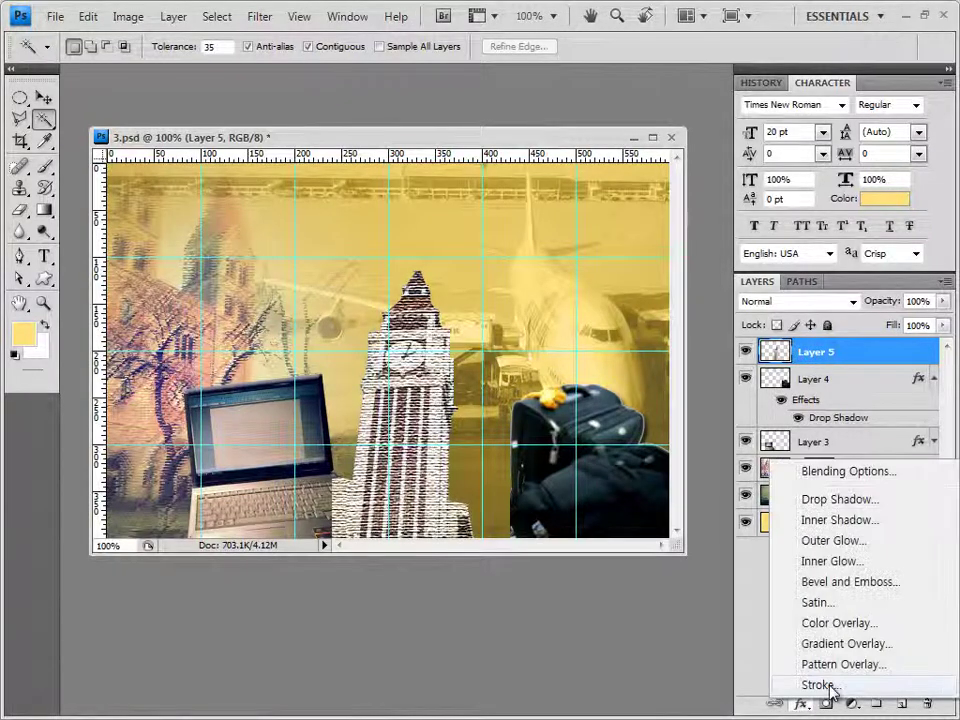
left_click(838, 520)
key("Return")
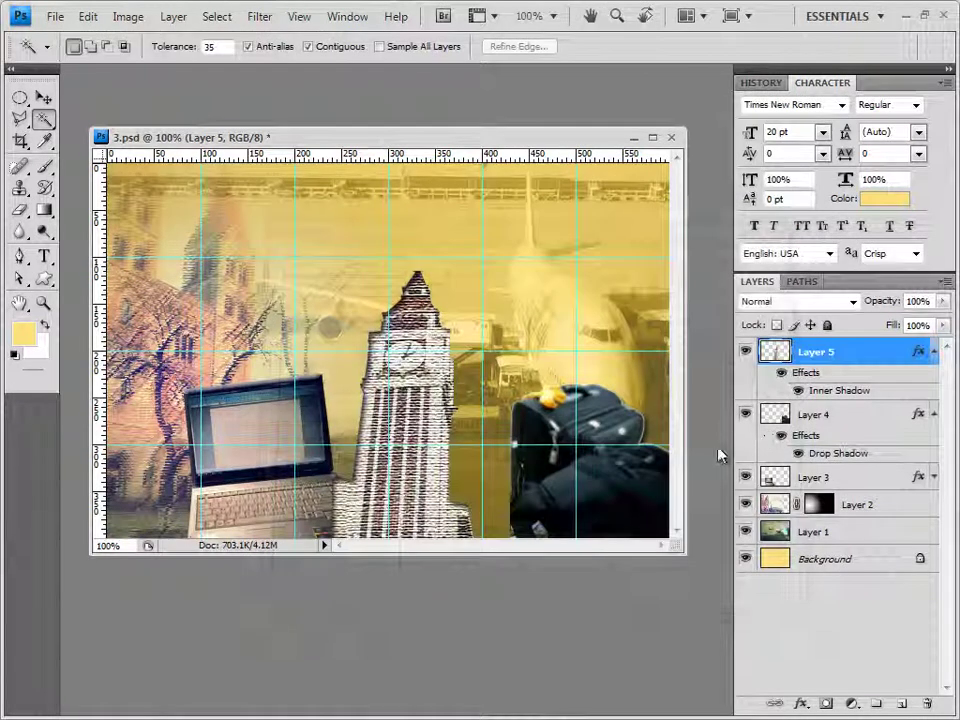
key("v")
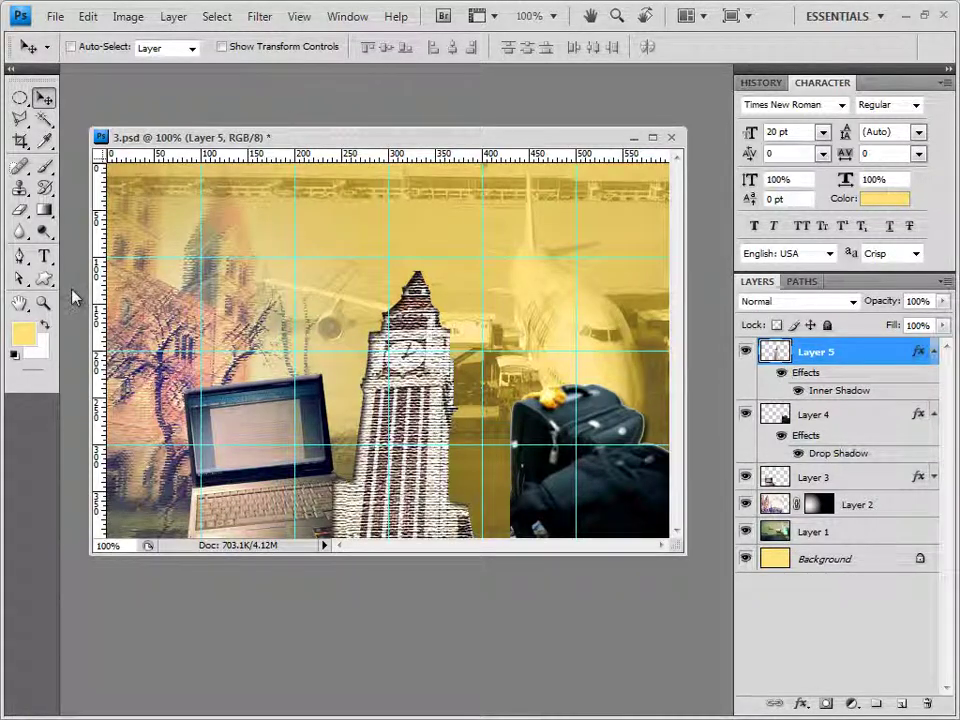
Draw the flying bird custom shape as a shape layer, about 67 px wide, above the laptop near X 200 px.
left_click(44, 280)
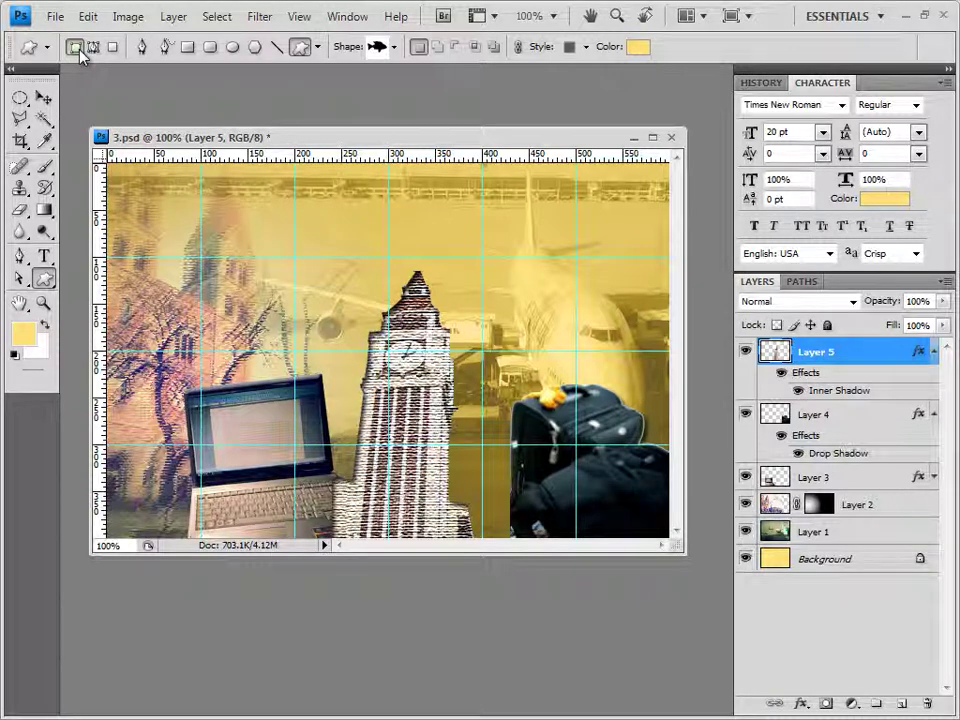
left_click(395, 48)
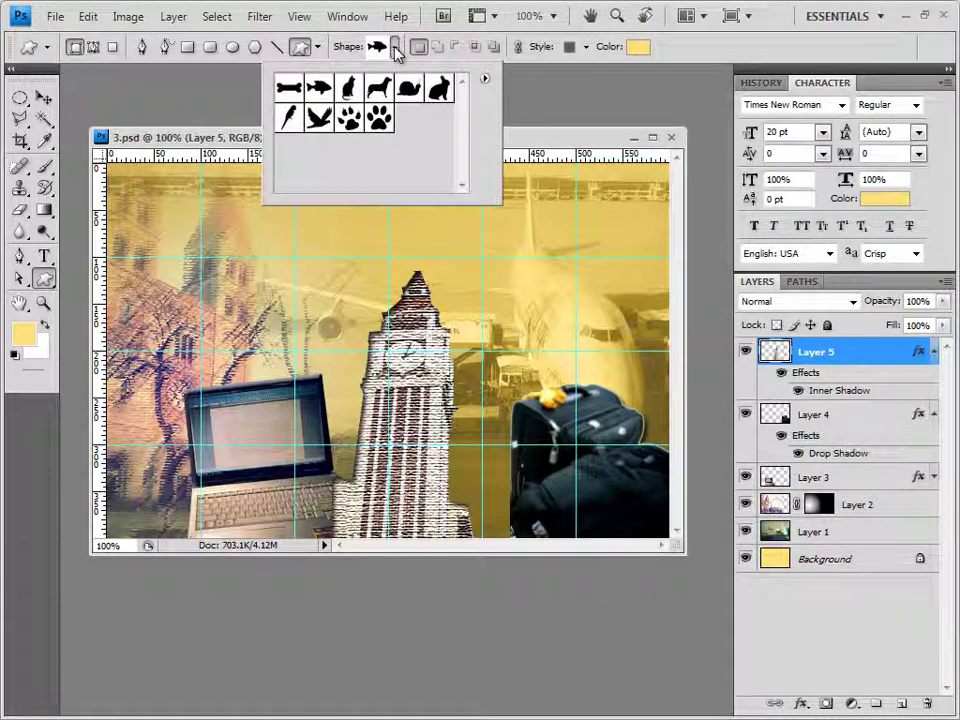
left_click(320, 122)
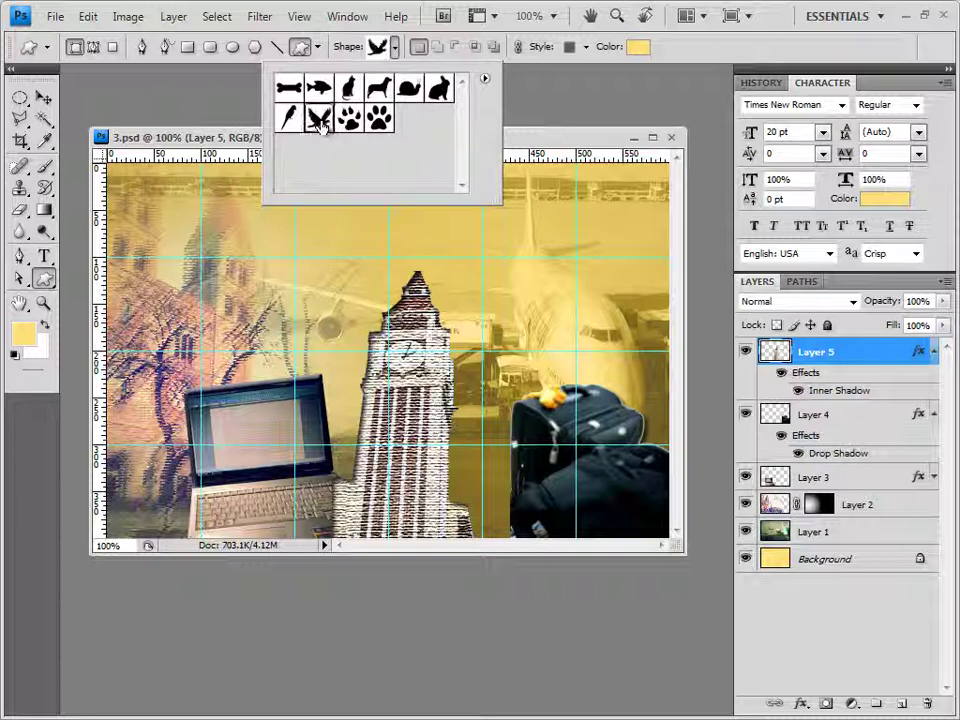
left_click(531, 144)
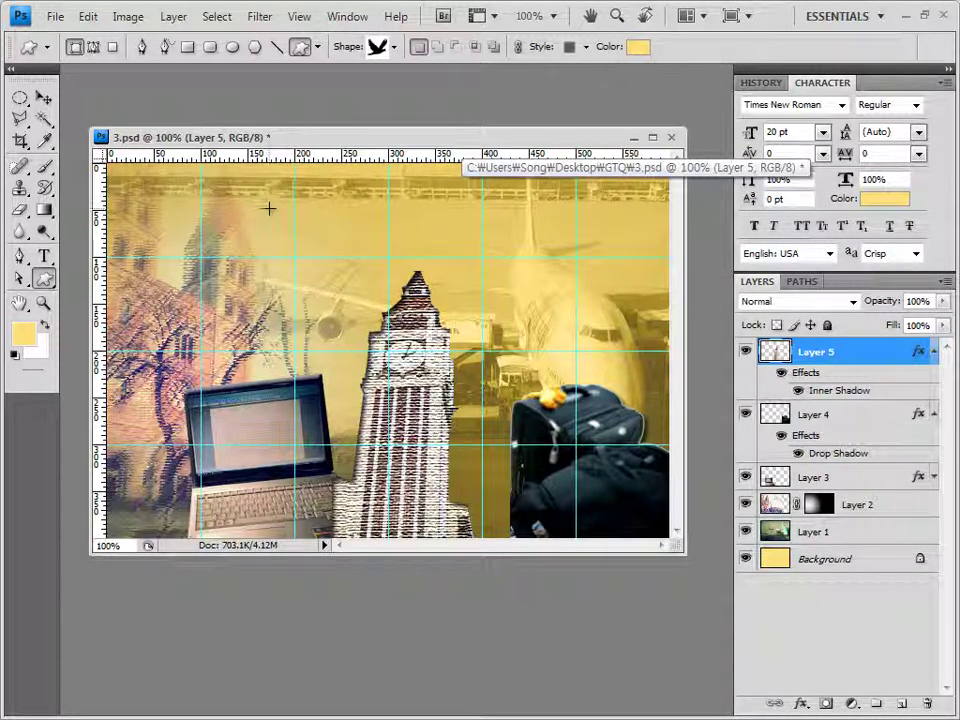
left_click_drag(268, 208, 331, 255)
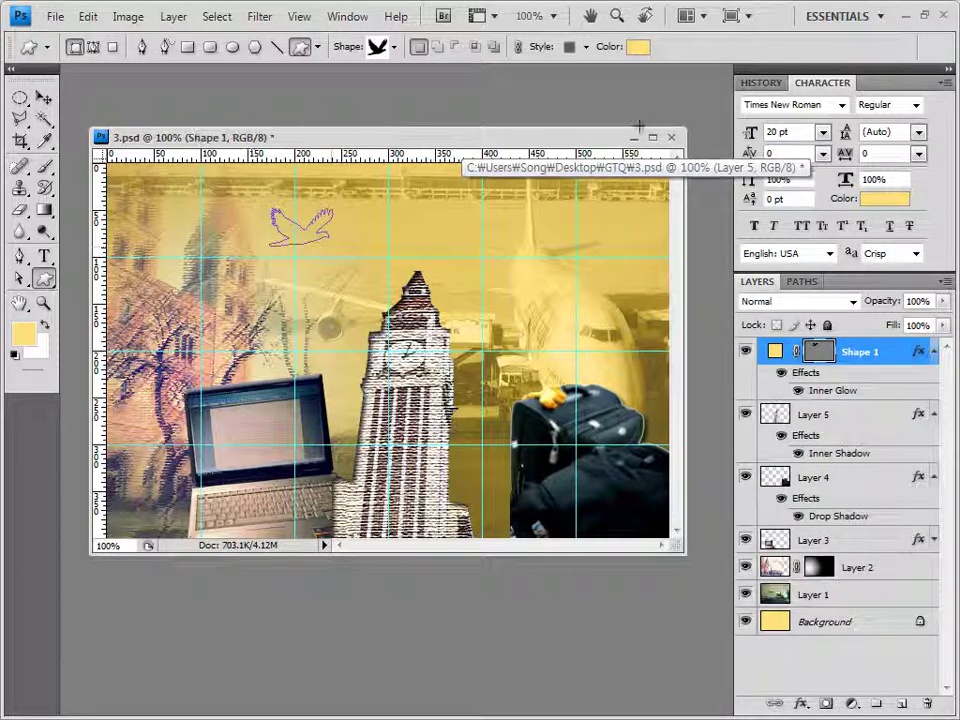
Clear the preset layer style from the bird shape by setting its style to none.
left_click(587, 47)
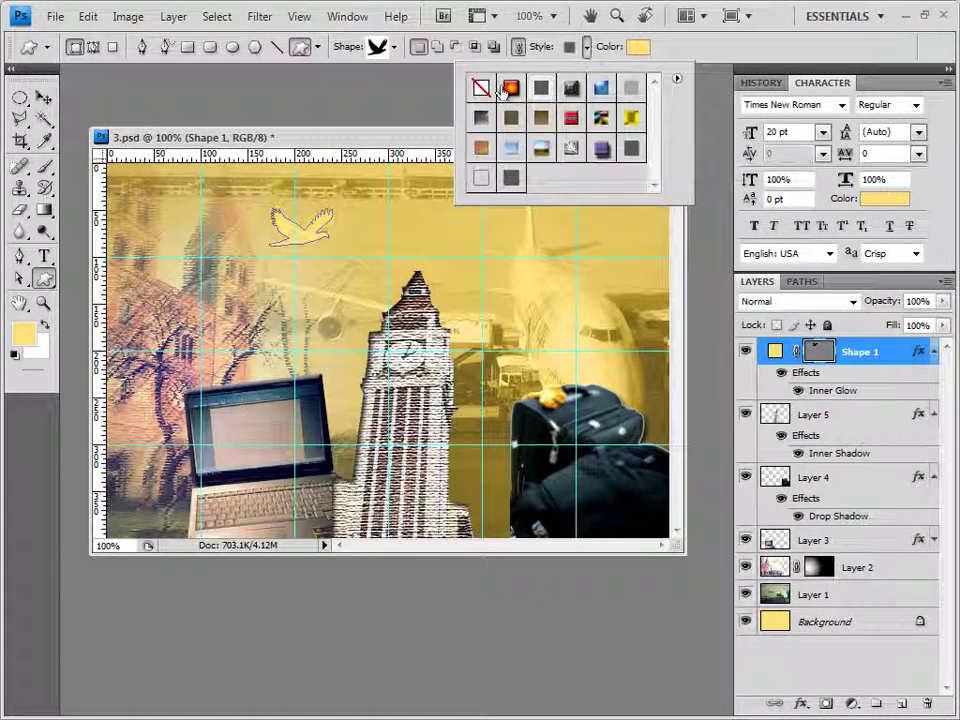
left_click(481, 87)
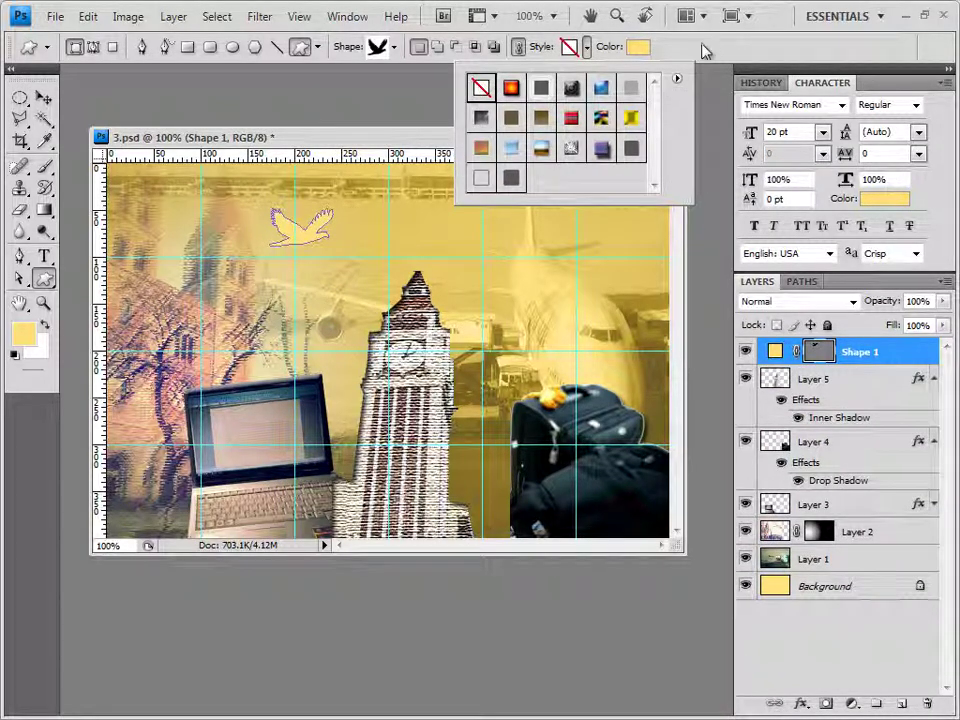
left_click(703, 47)
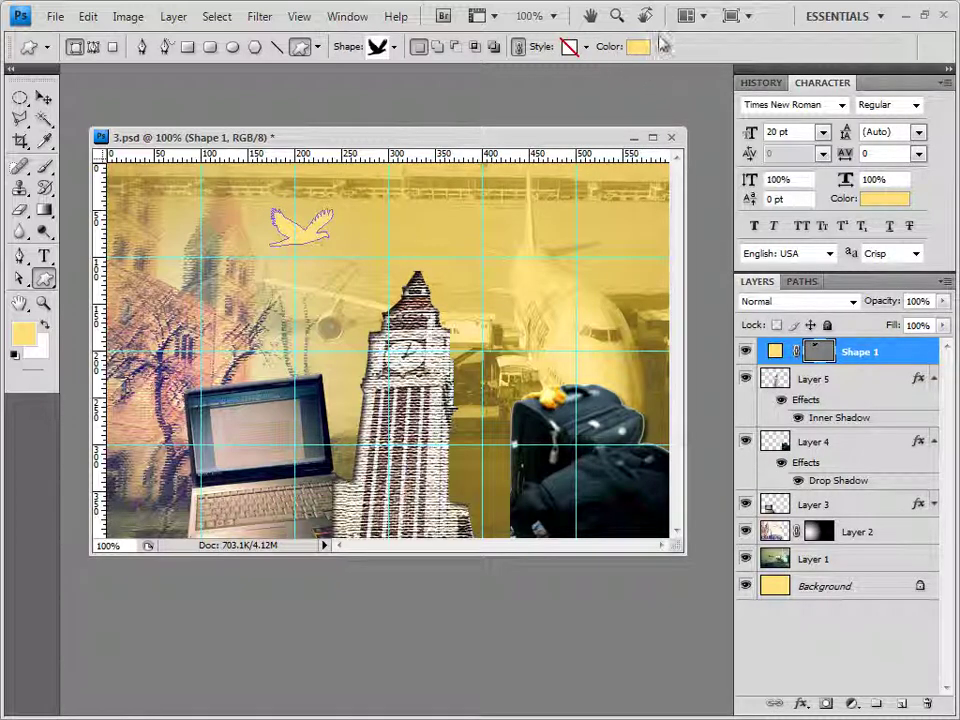
Add a Gradient Overlay to the bird shape and set the gradient's starting color stop to white.
left_click(803, 705)
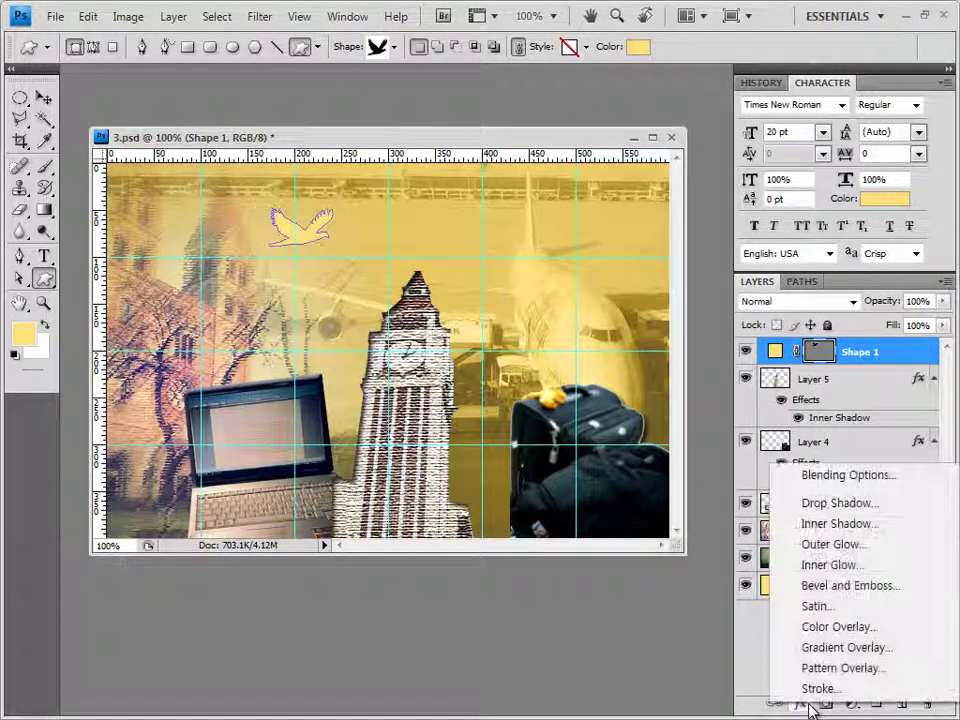
left_click(845, 647)
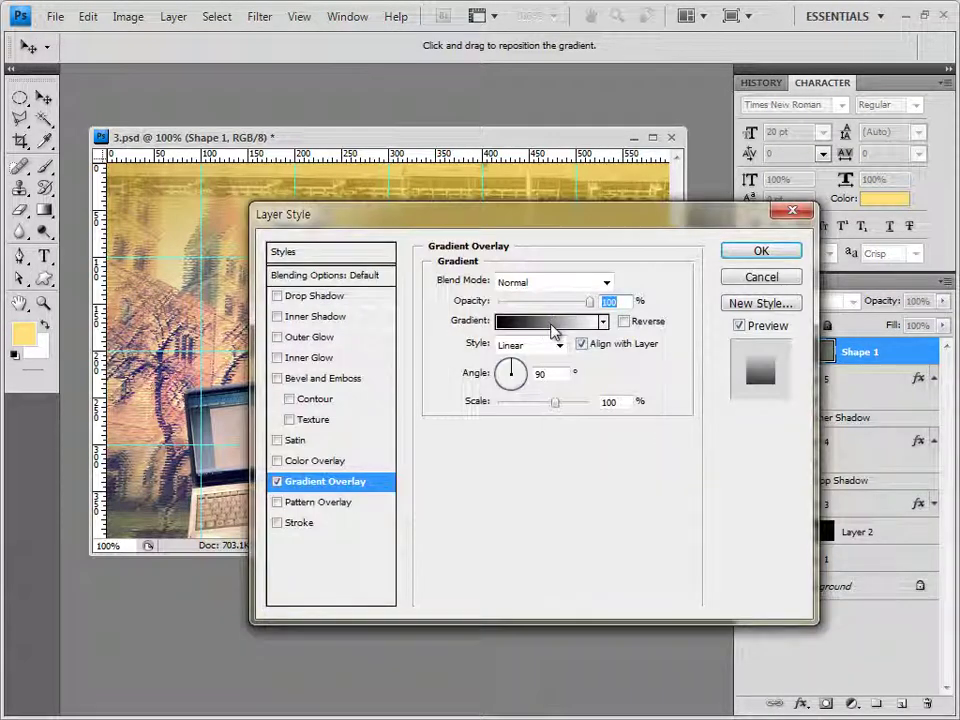
left_click(555, 322)
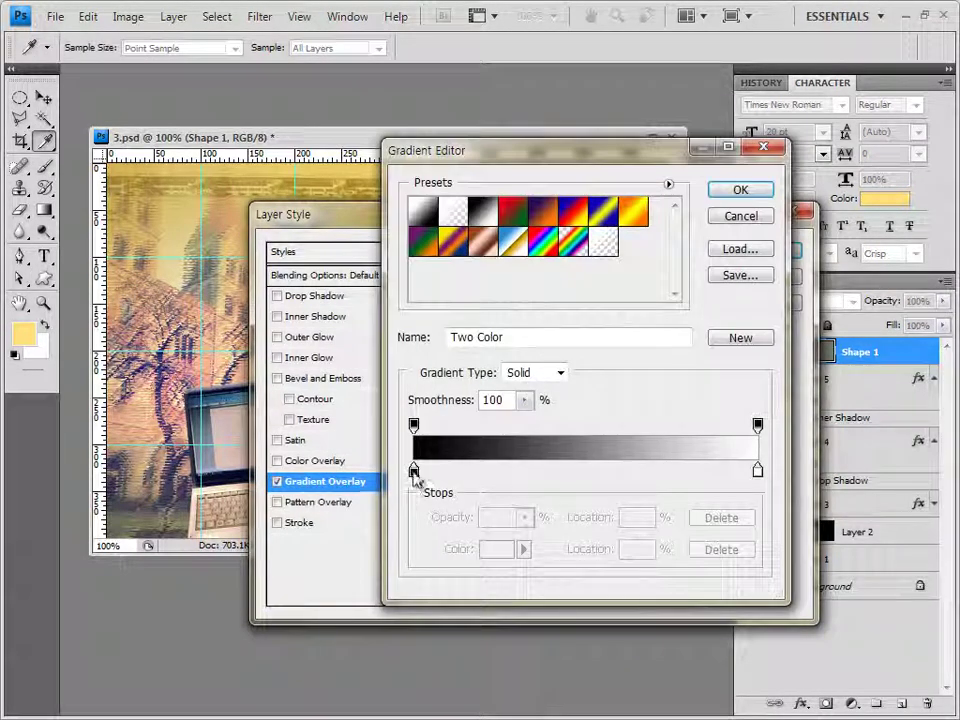
left_click(413, 470)
left_click(497, 549)
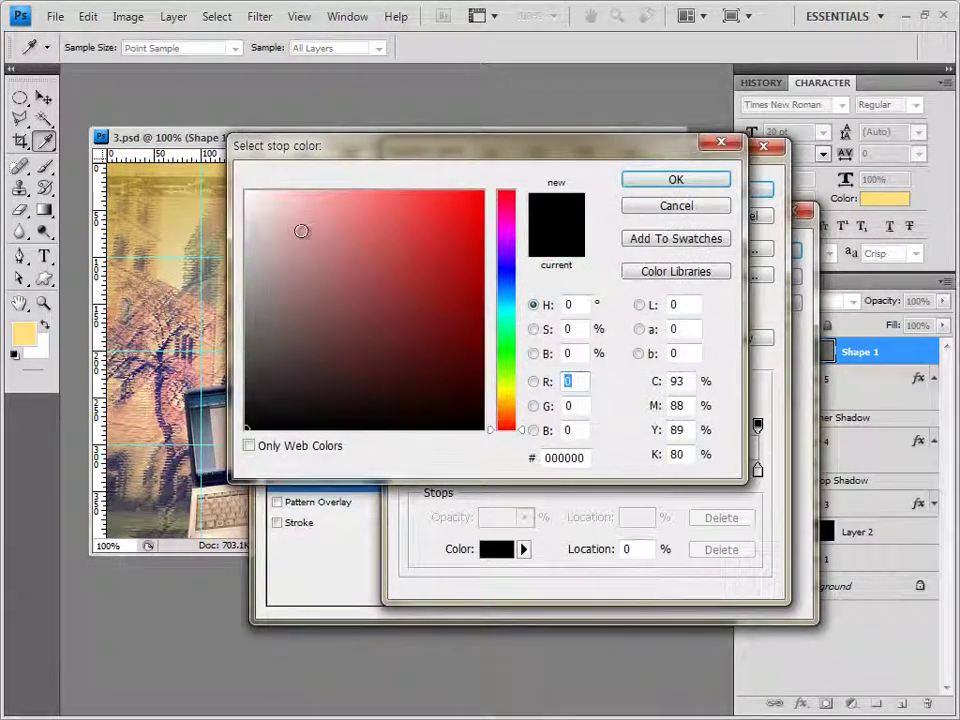
left_click(246, 191)
left_click(576, 457)
left_click(674, 181)
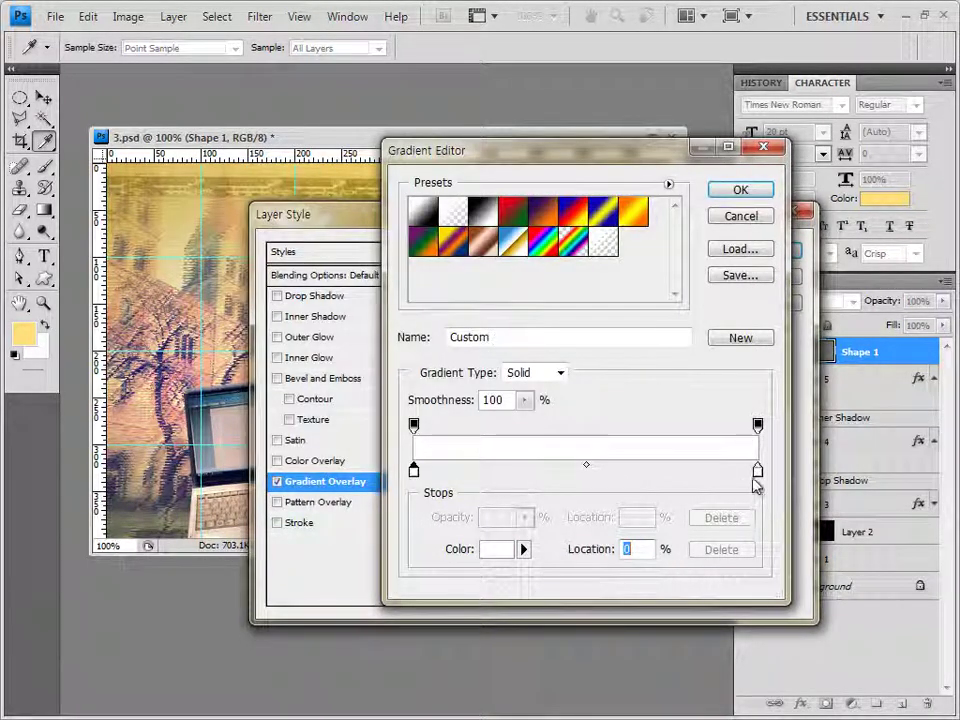
Set the bird gradient's ending color stop to #fff203 and accept the gradient.
left_click(757, 470)
left_click(497, 549)
left_click(576, 457)
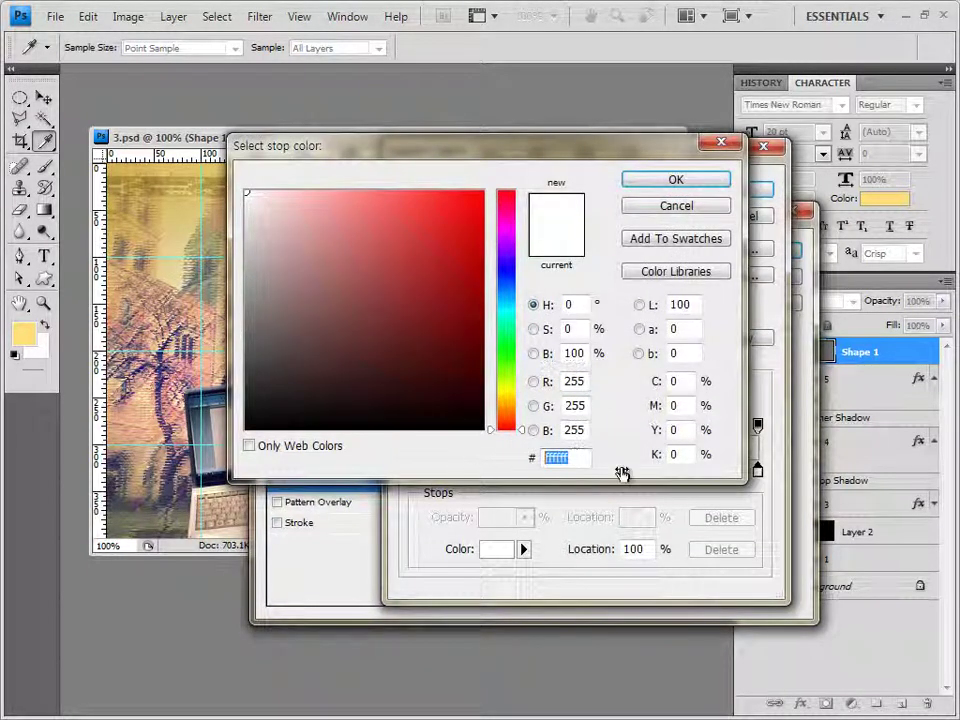
type("fff203")
left_click(692, 186)
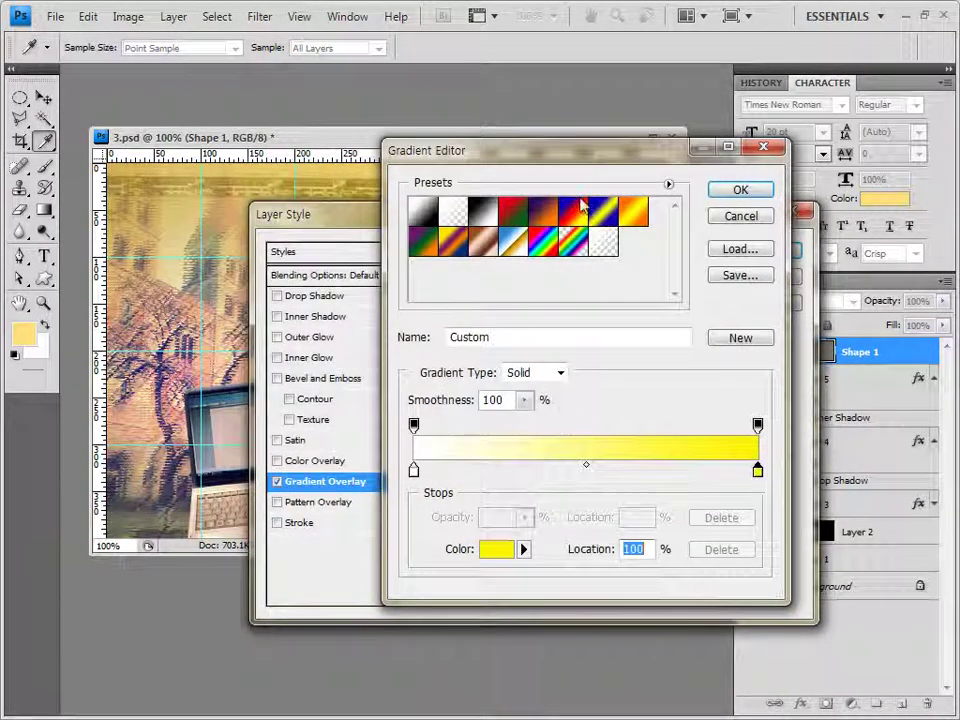
left_click(741, 190)
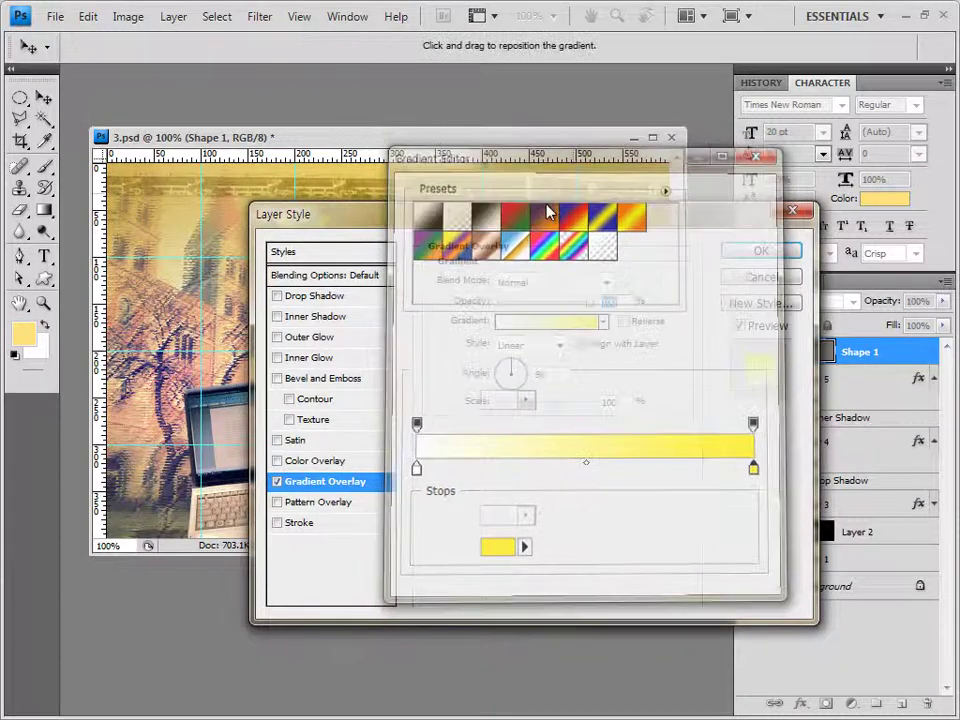
Add a Drop Shadow to the bird shape alongside the Gradient Overlay and apply the layer style.
left_click_drag(553, 223, 590, 277)
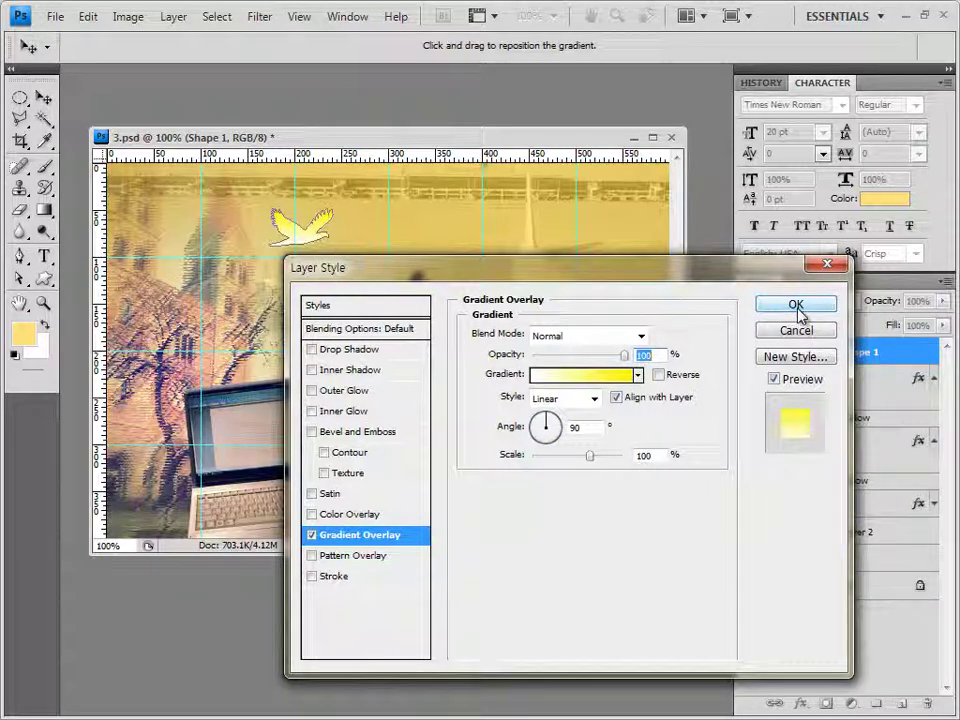
left_click(360, 352)
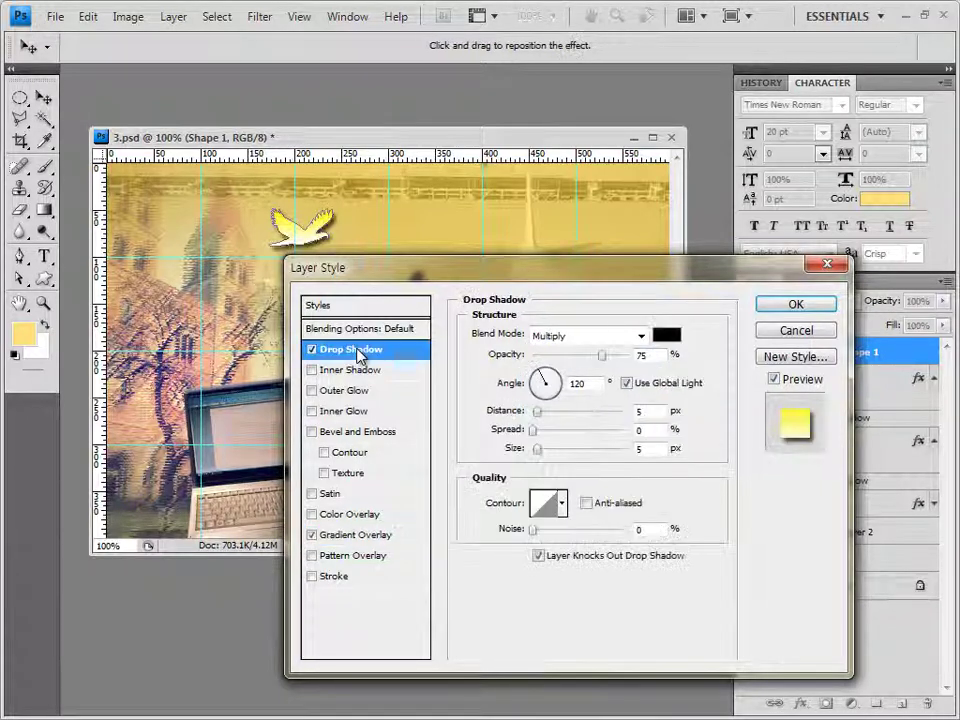
left_click(796, 305)
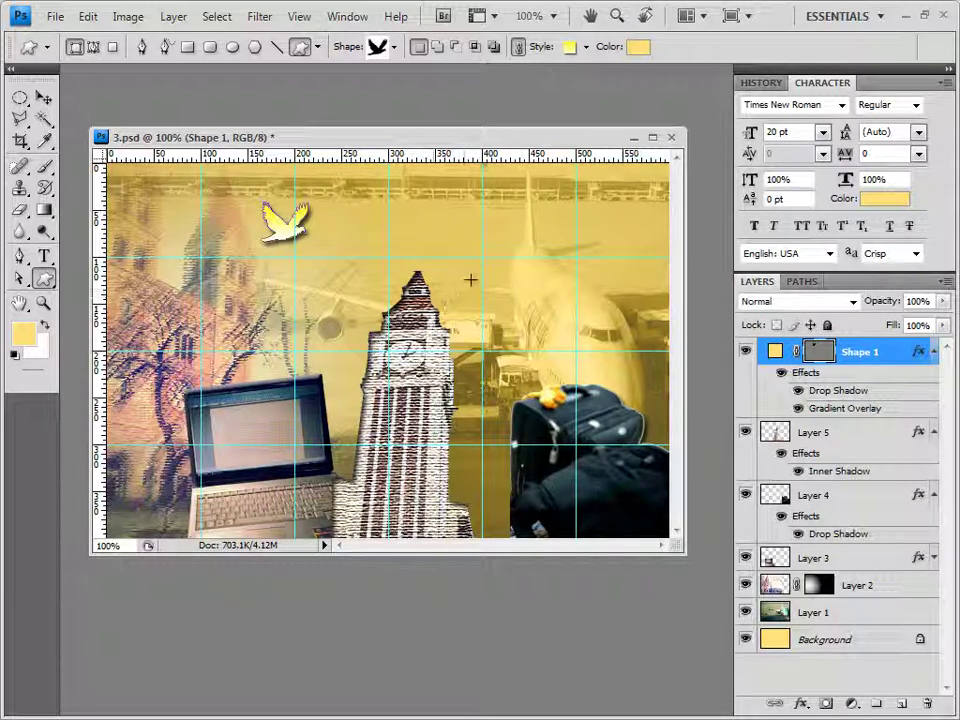
Replace the current custom shapes with the Objects shape set.
left_click(394, 46)
left_click(484, 80)
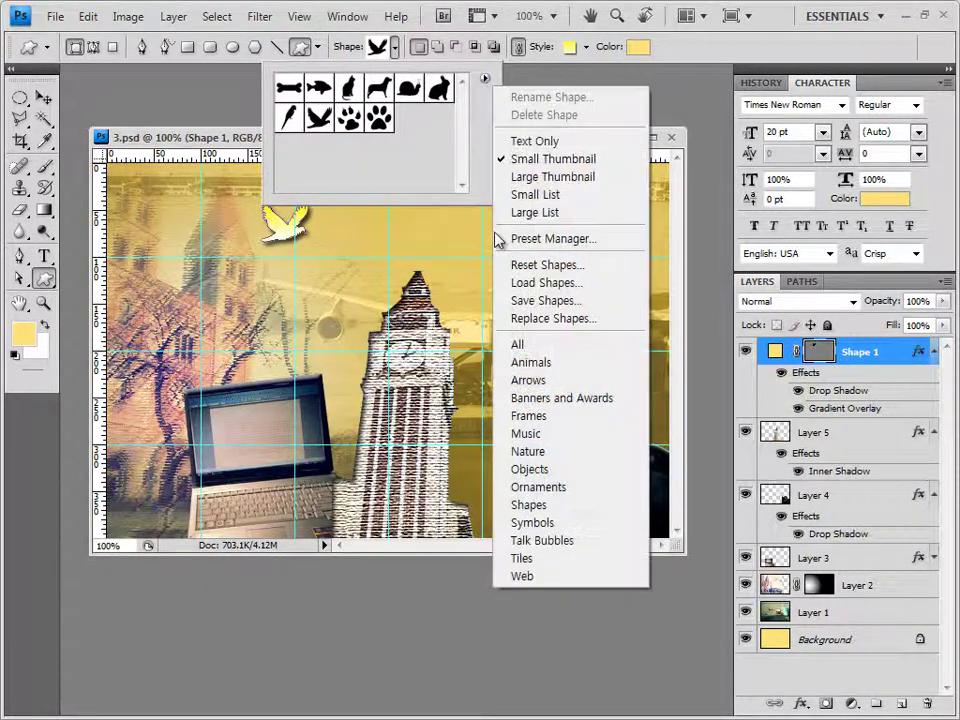
left_click(550, 470)
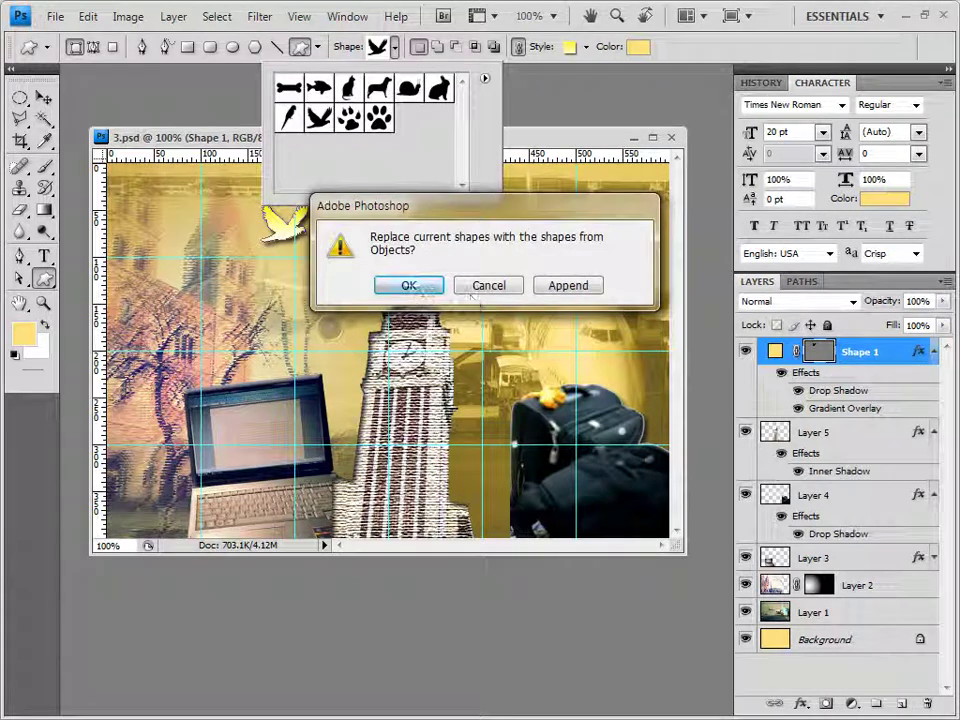
left_click(409, 285)
Draw the American flag custom shape, about 86 × 56 px, just above the clock tower's spire.
left_click_drag(463, 108, 464, 176)
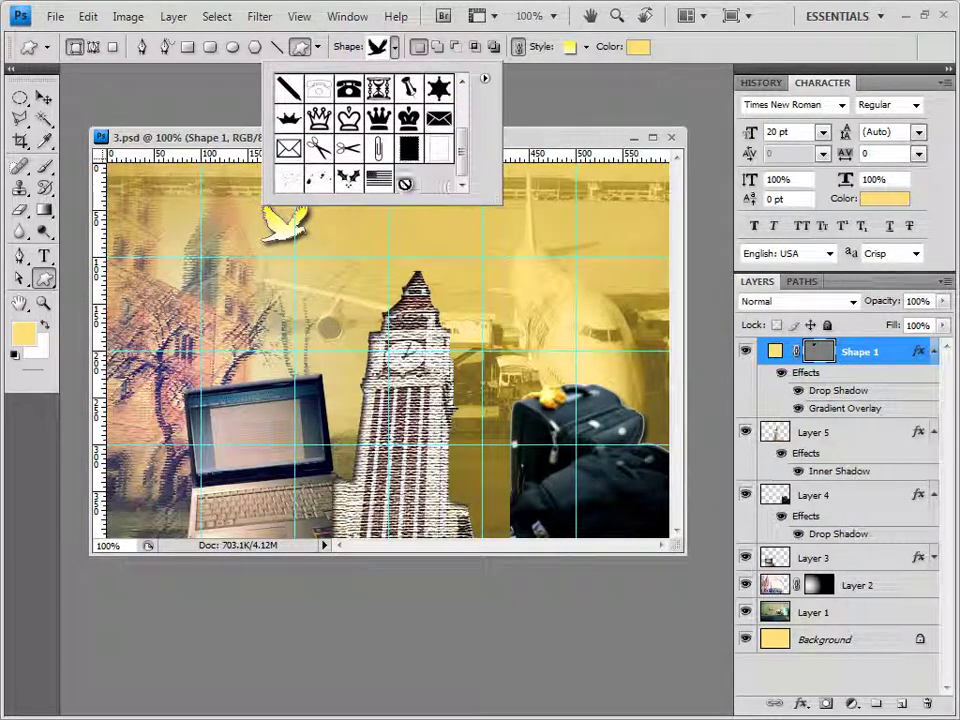
left_click(384, 180)
key("Return")
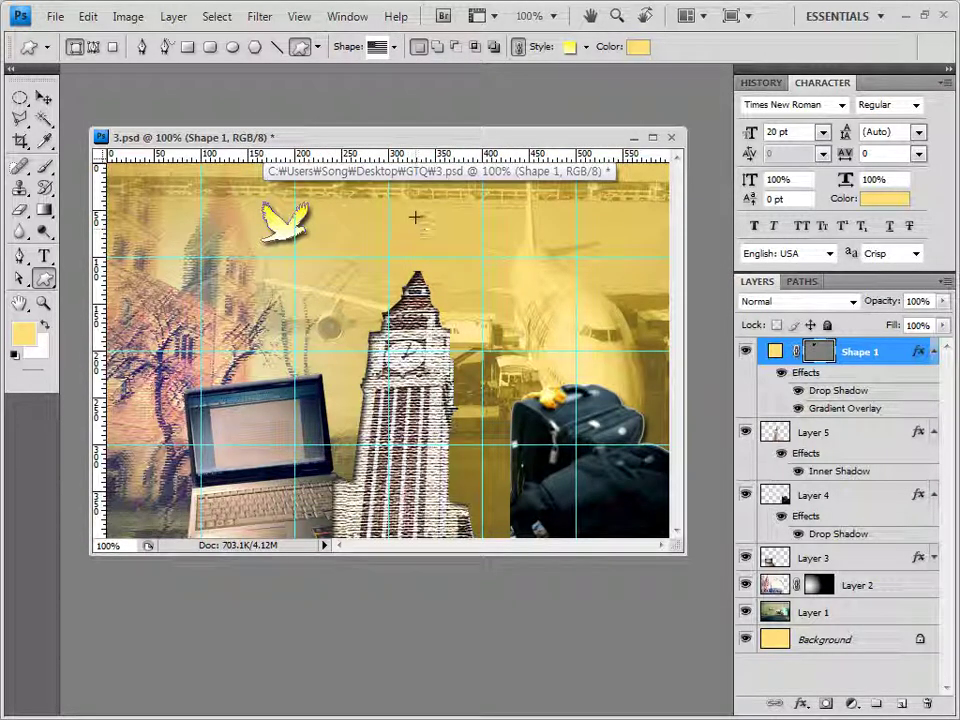
left_click_drag(415, 217, 496, 270)
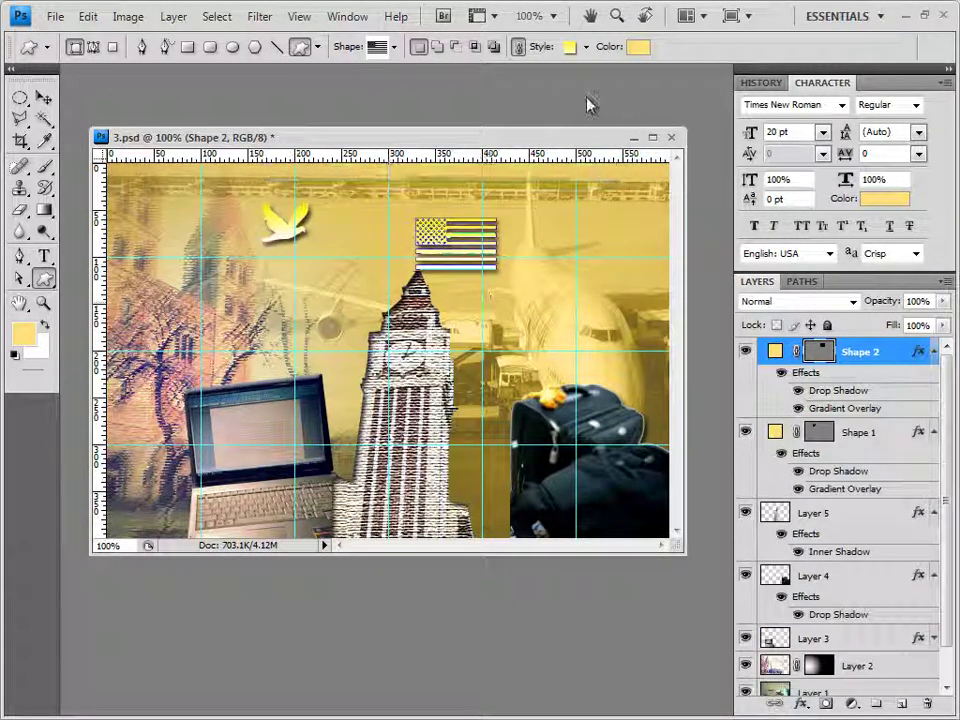
Clear the inherited layer style from the flag shape and set its fill color to #007eff.
left_click(585, 47)
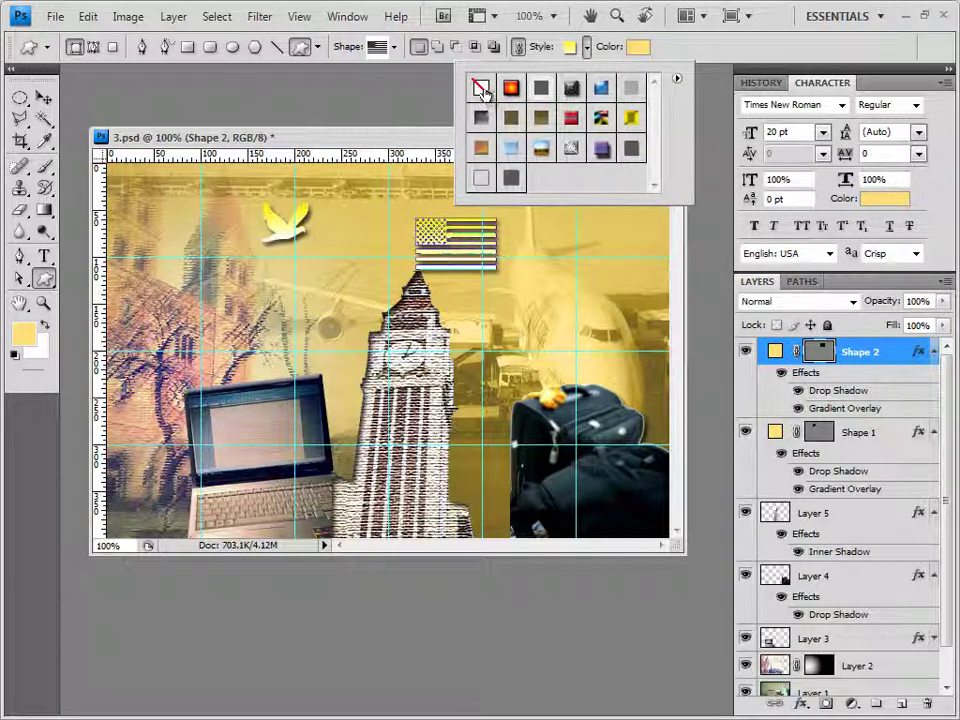
left_click(481, 89)
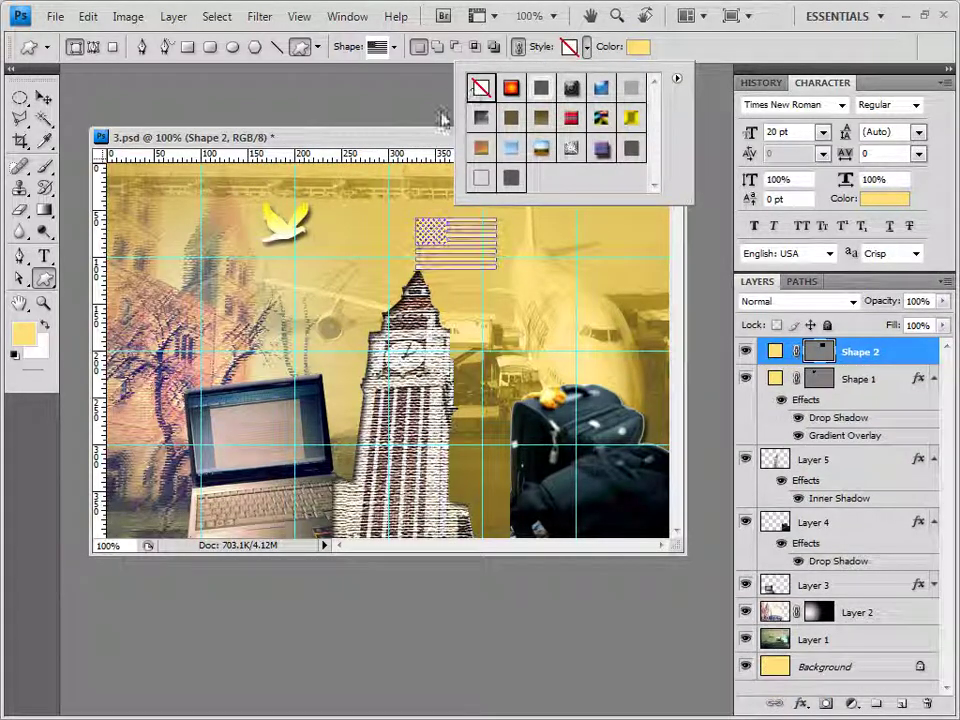
left_click(665, 60)
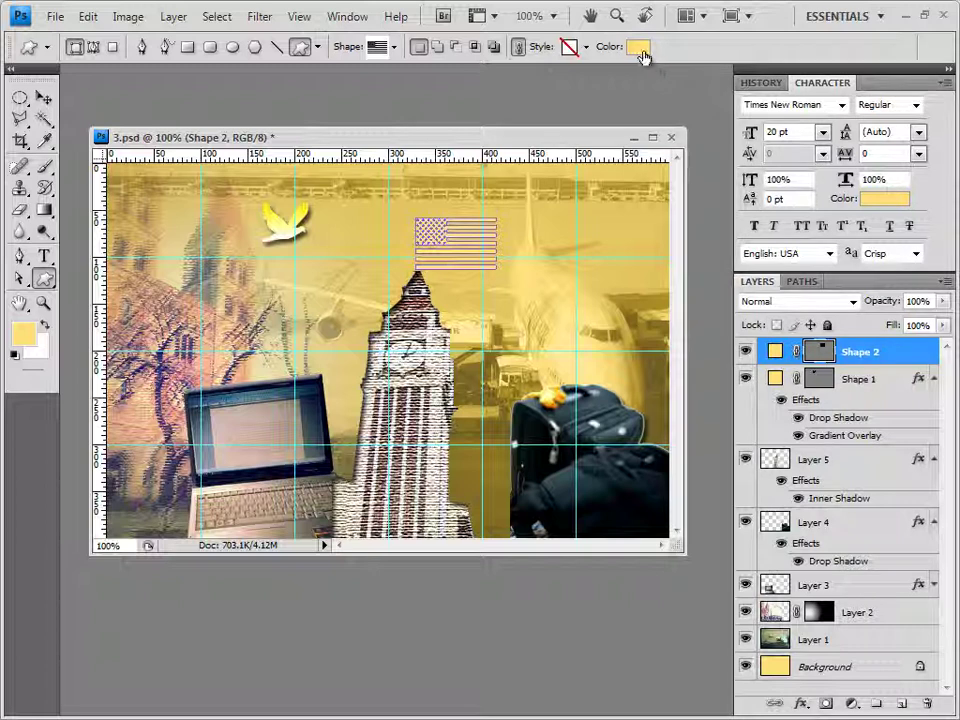
left_click(638, 47)
left_click_drag(583, 459, 392, 454)
type("007eff")
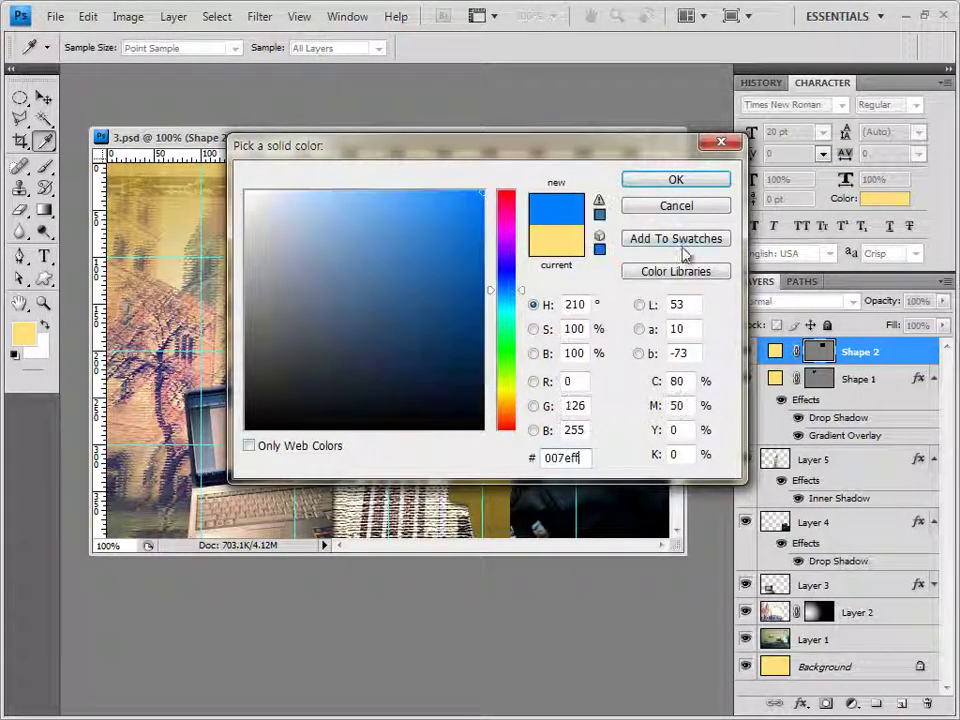
left_click(688, 184)
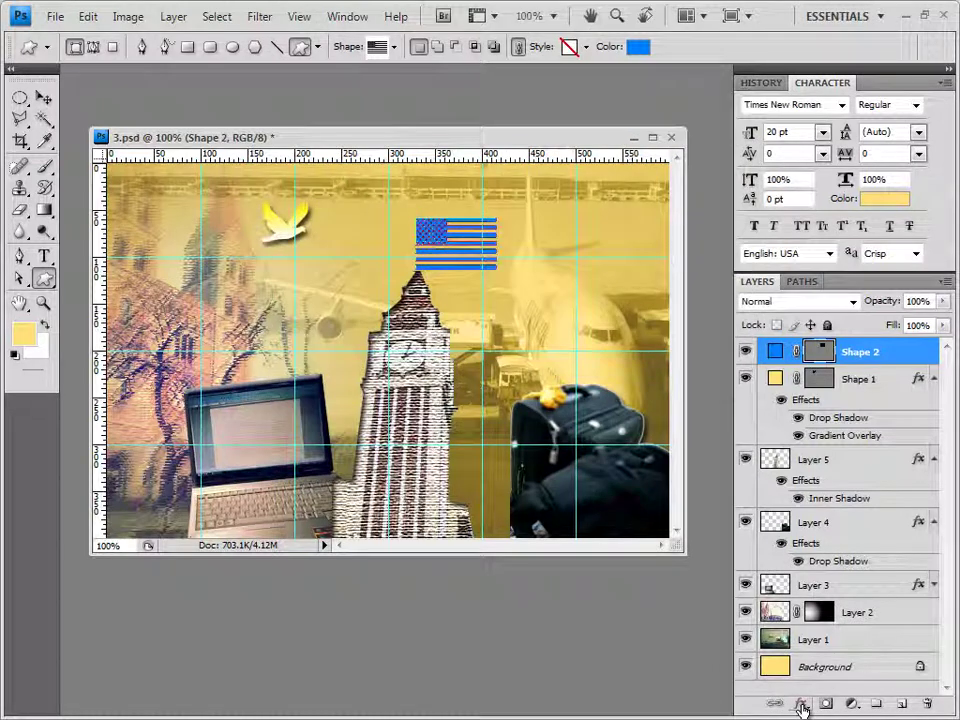
Add a Drop Shadow effect to the blue flag shape.
left_click(801, 706)
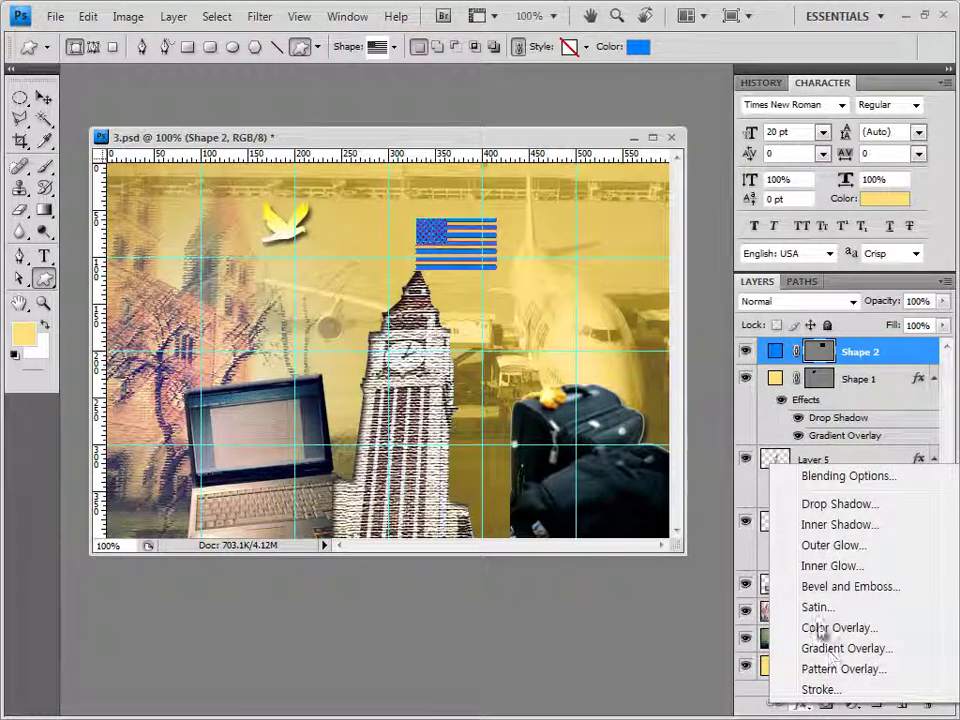
left_click(835, 504)
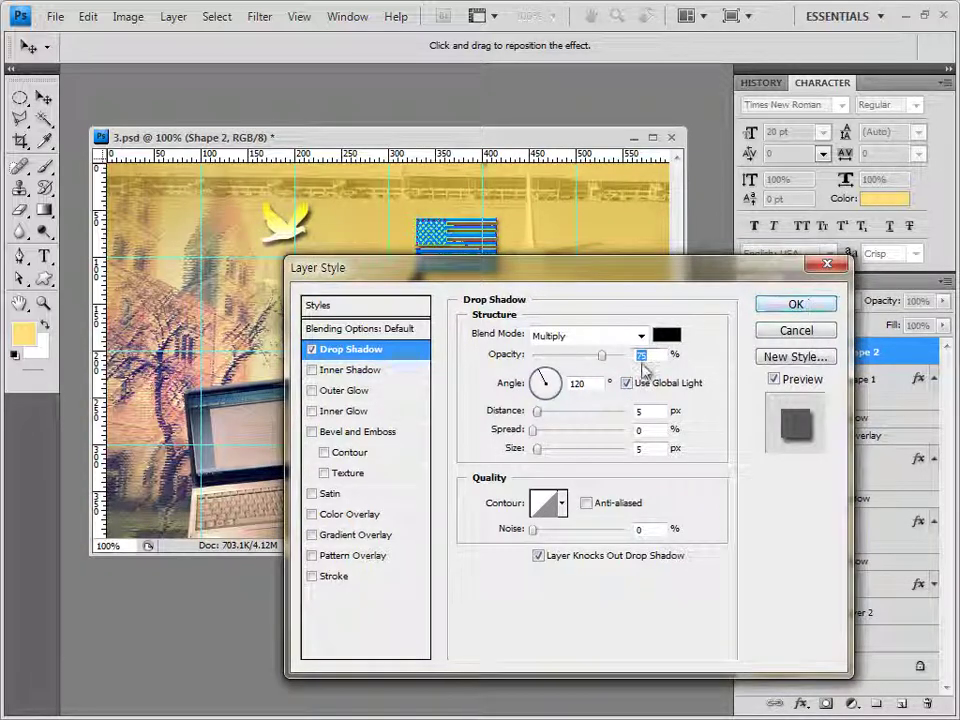
left_click(796, 306)
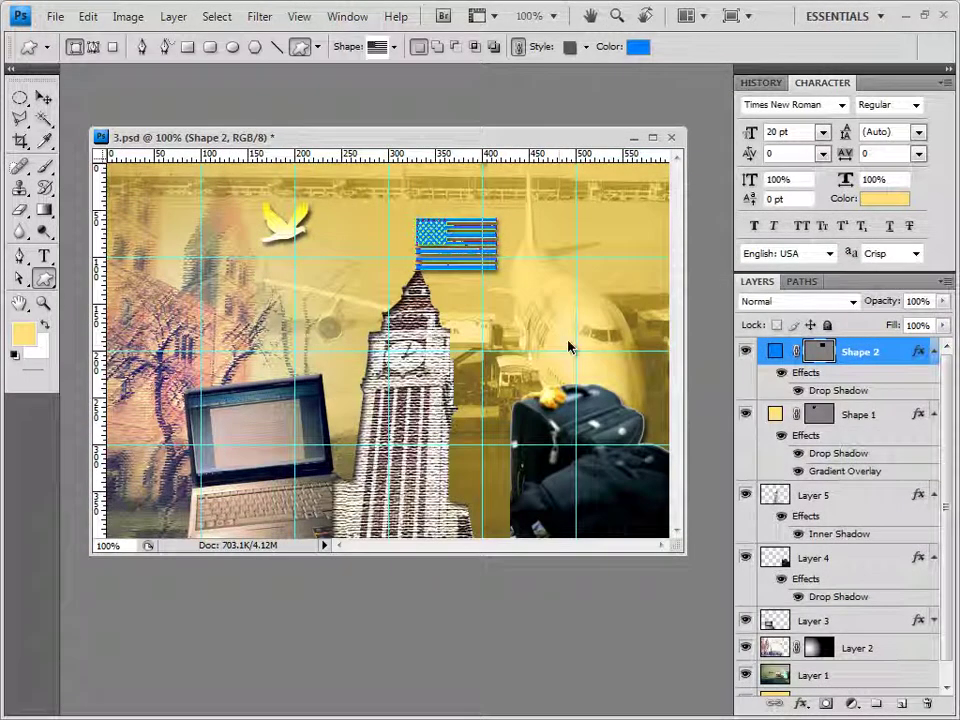
Rotate the flag shape about 7° clockwise, shrink it to about 66 px wide and seat it on the clock tower's spire.
key("ctrl+t")
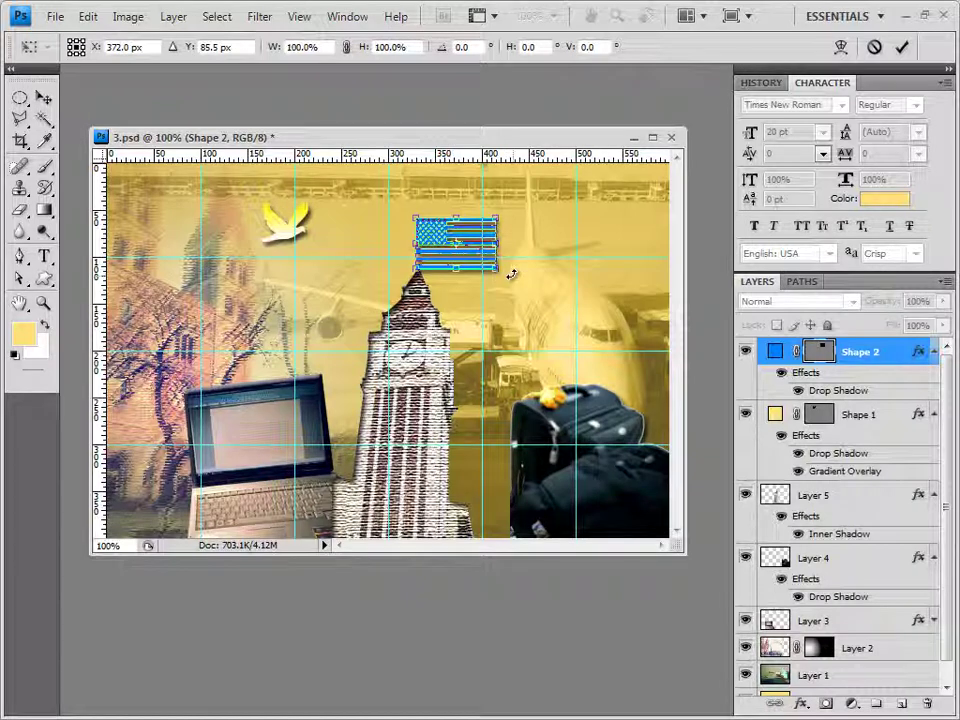
left_click_drag(508, 276, 508, 280)
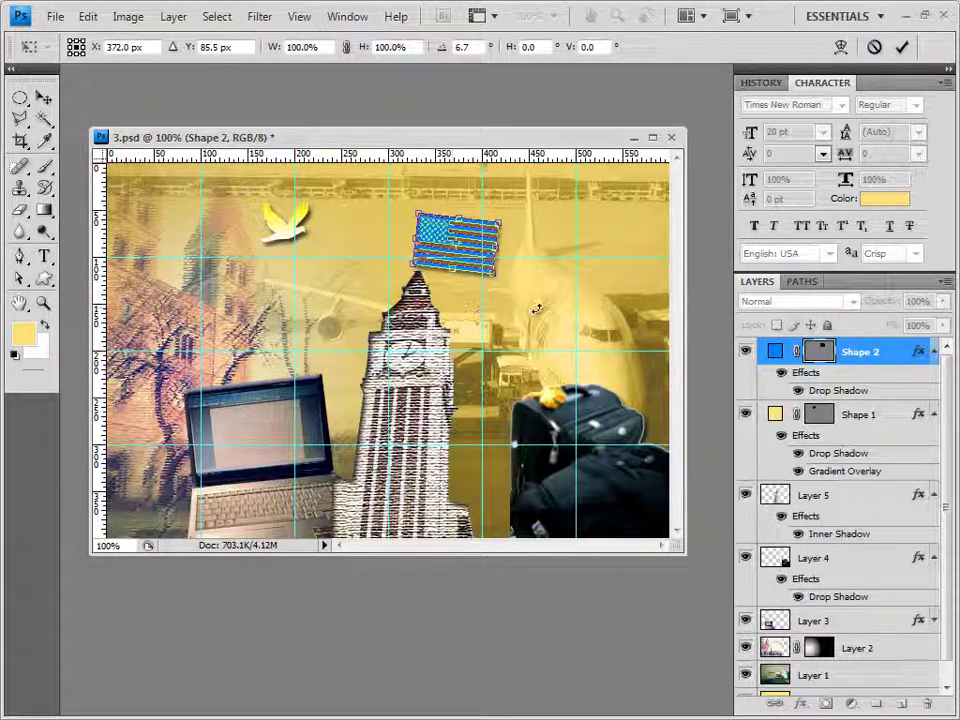
key("Return")
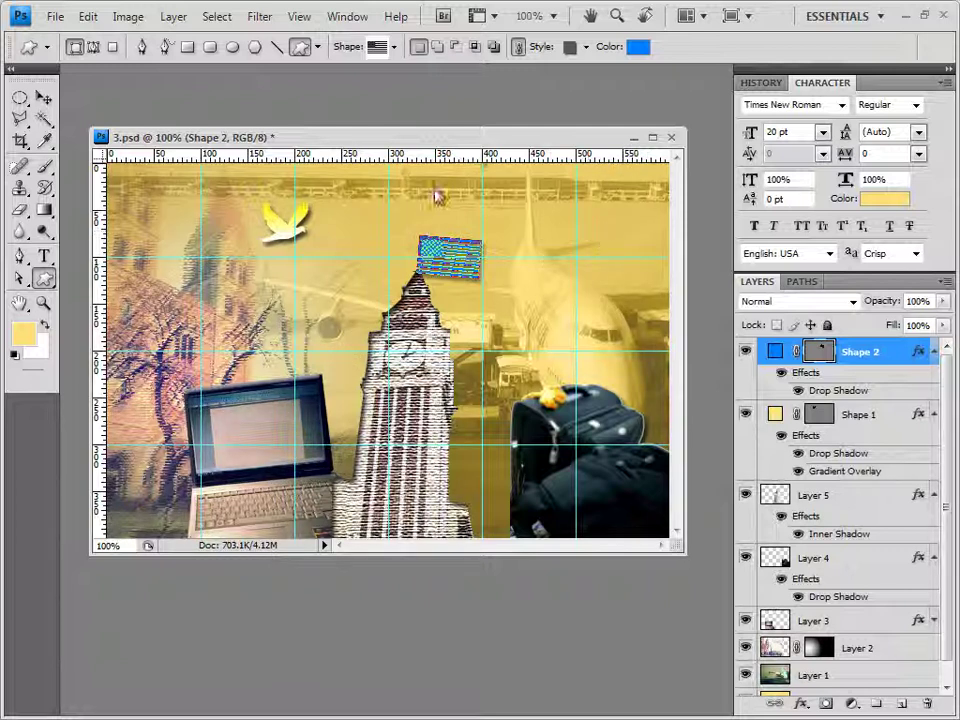
Draw the Stamp 1 custom shape, about 81 × 114 px, in the upper-right corner of the composition.
left_click(394, 54)
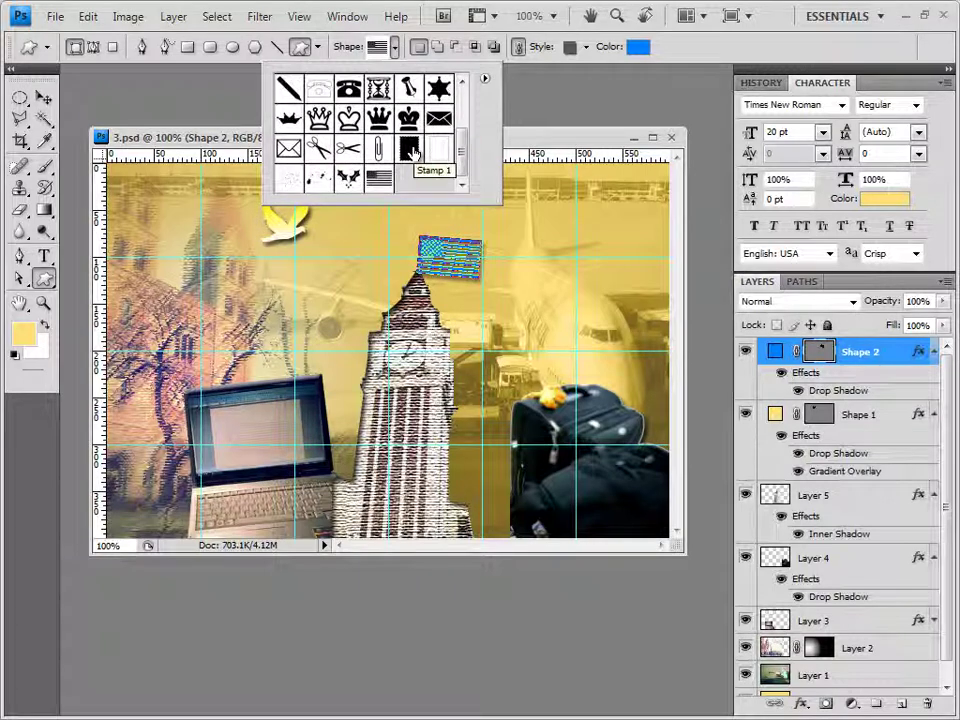
left_click(411, 150)
left_click(521, 145)
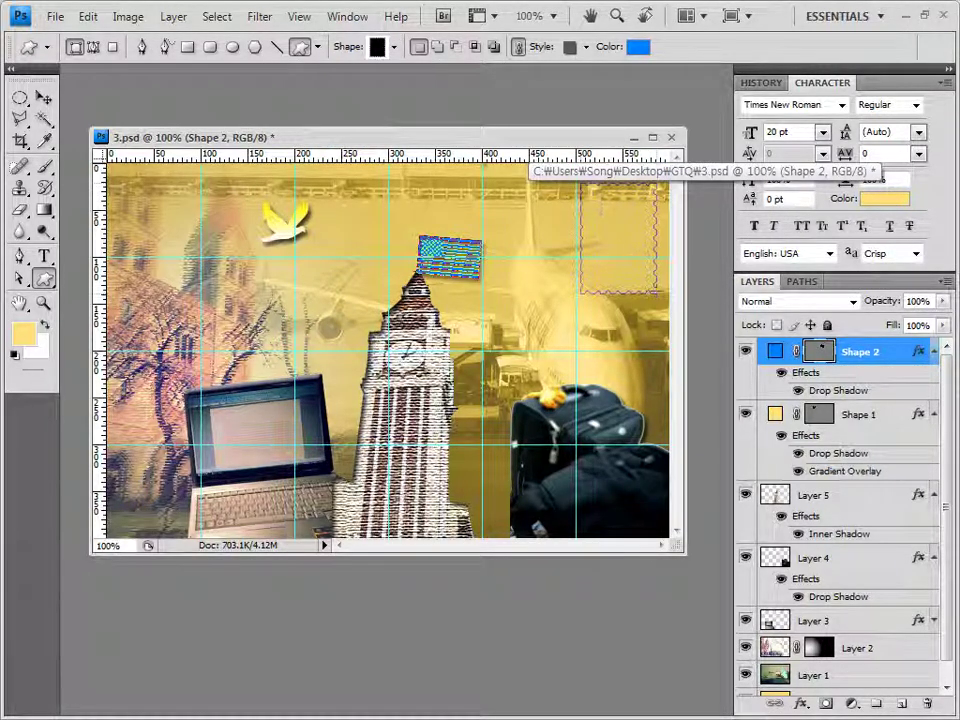
left_click_drag(581, 184, 657, 291)
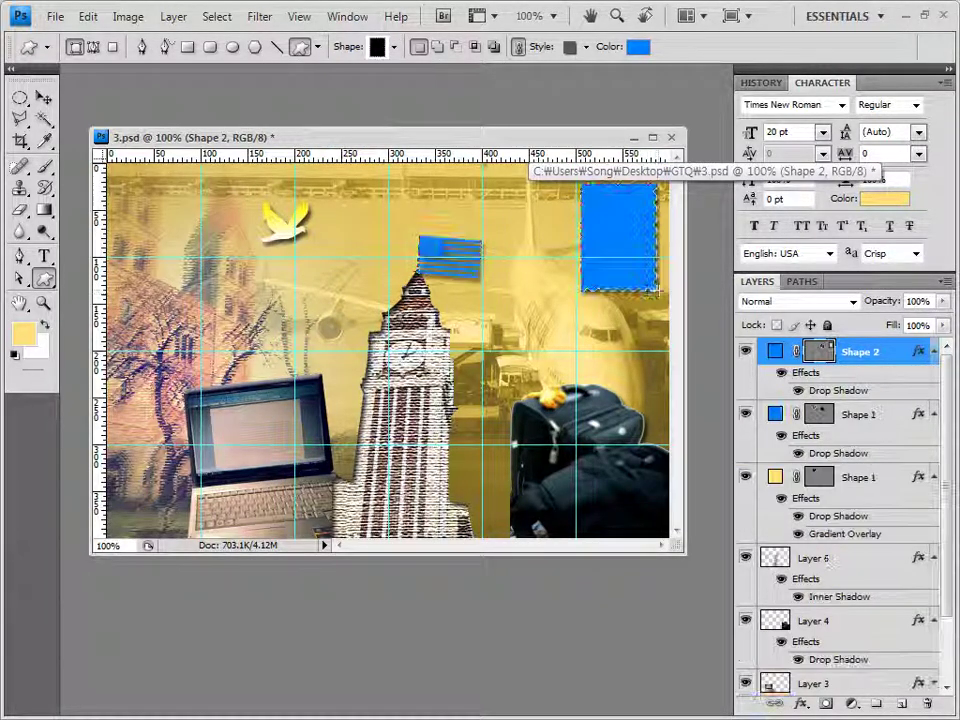
Clear the inherited layer style from the stamp shape and set its fill color to #b0d353.
left_click(586, 47)
left_click(480, 88)
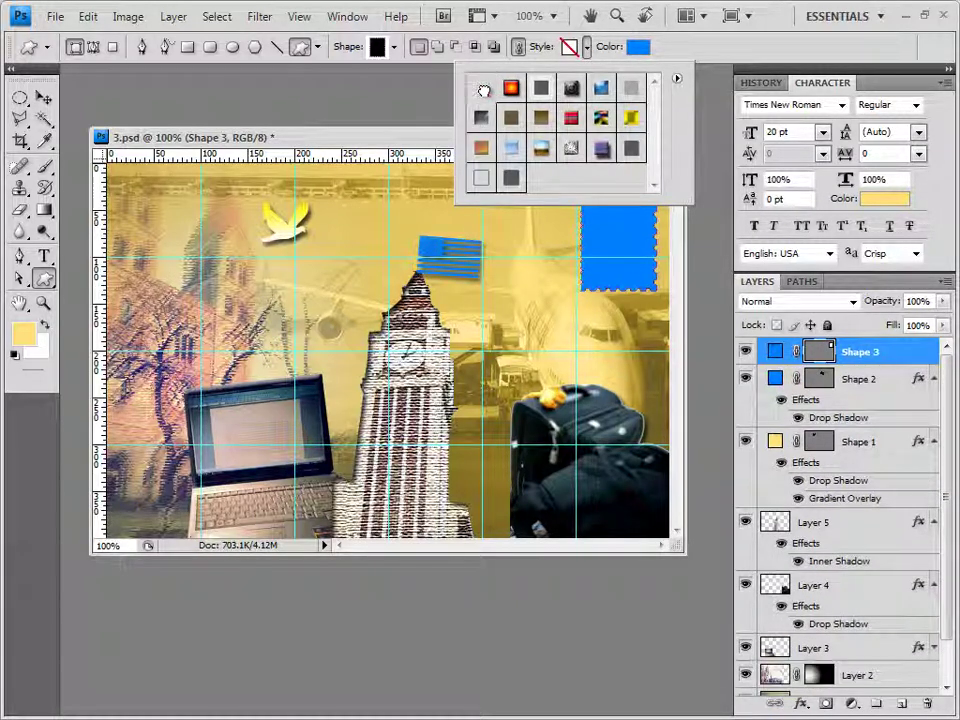
left_click(638, 48)
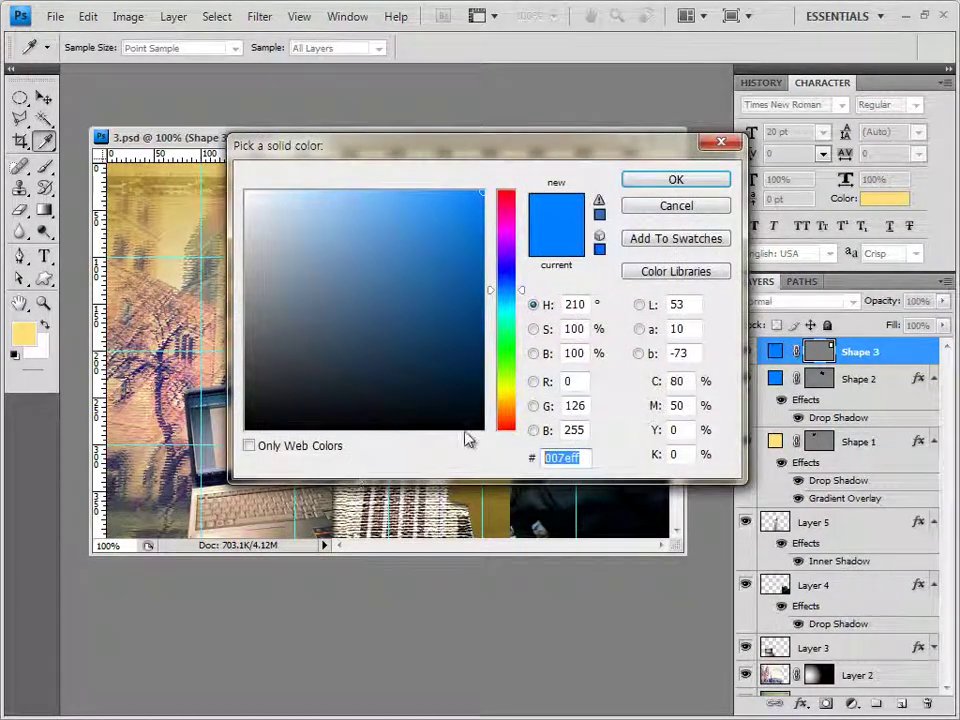
type("b0d353")
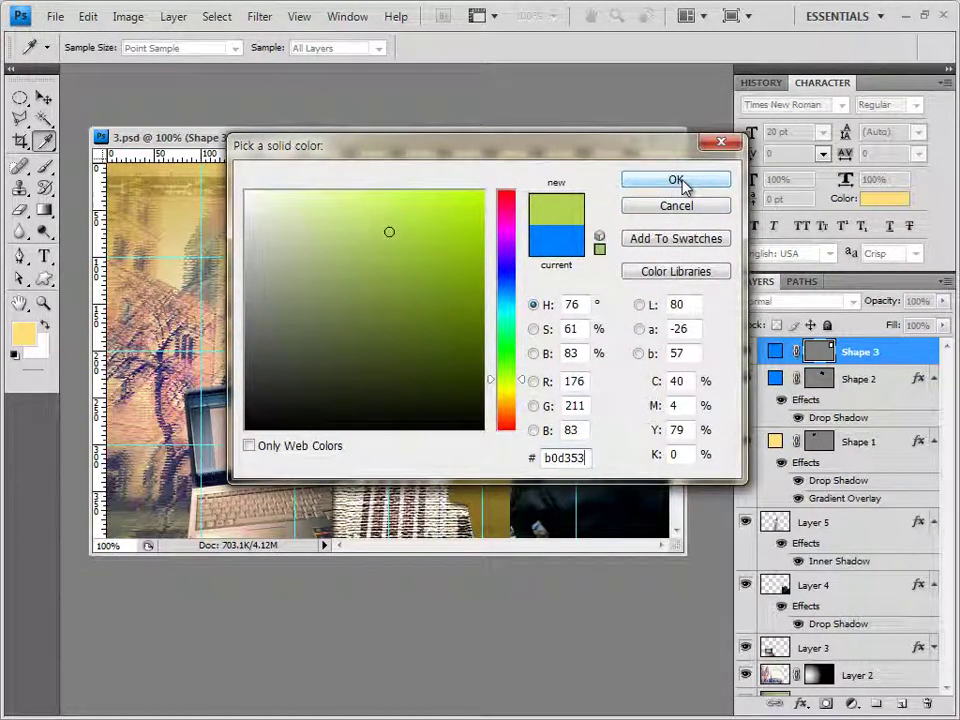
left_click(677, 180)
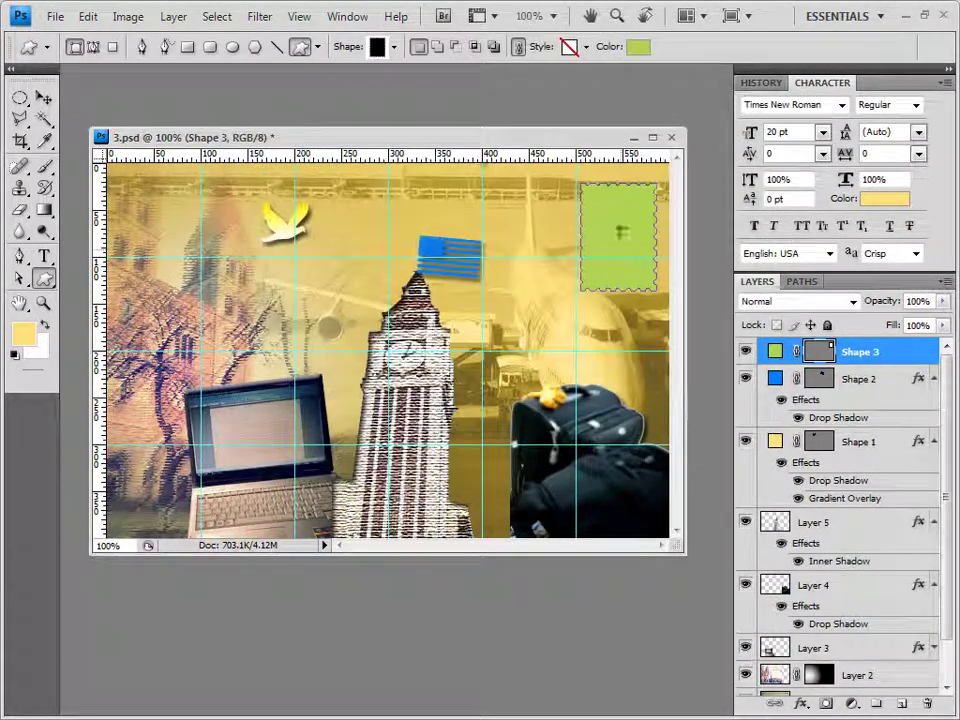
Add an Inner Shadow effect to the green stamp shape and reduce its height to about 100 px.
left_click(801, 704)
left_click(697, 193)
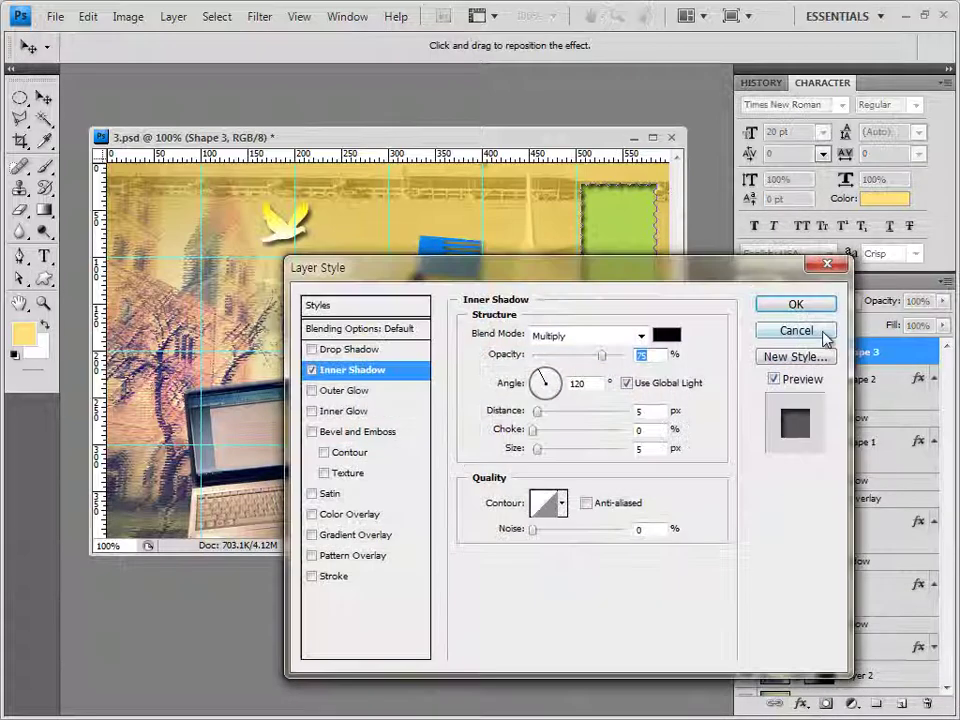
left_click(800, 305)
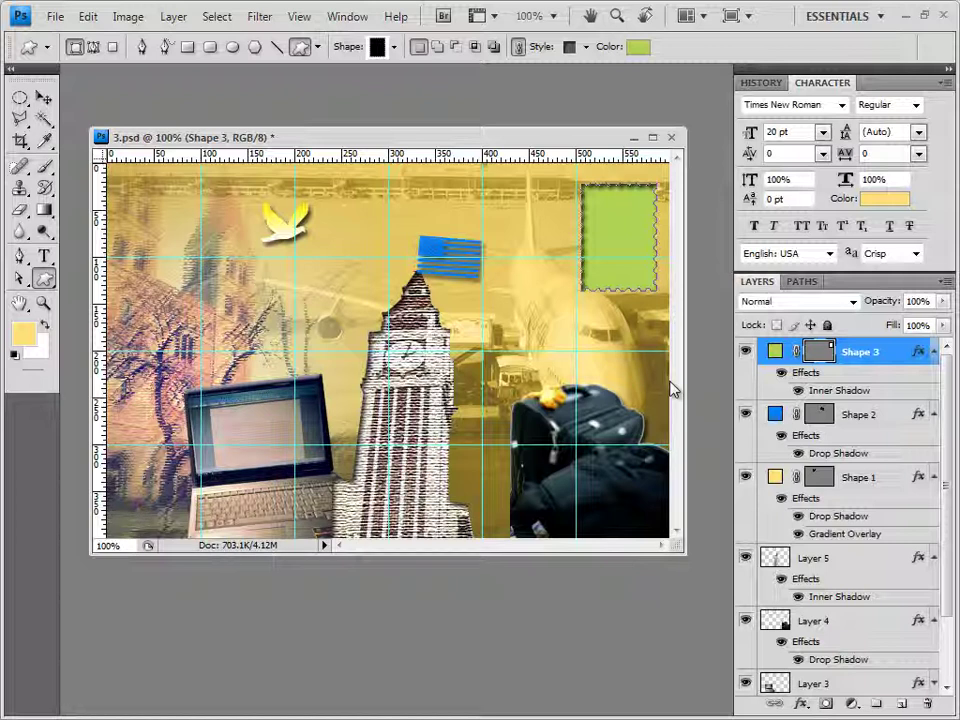
key("ctrl+z")
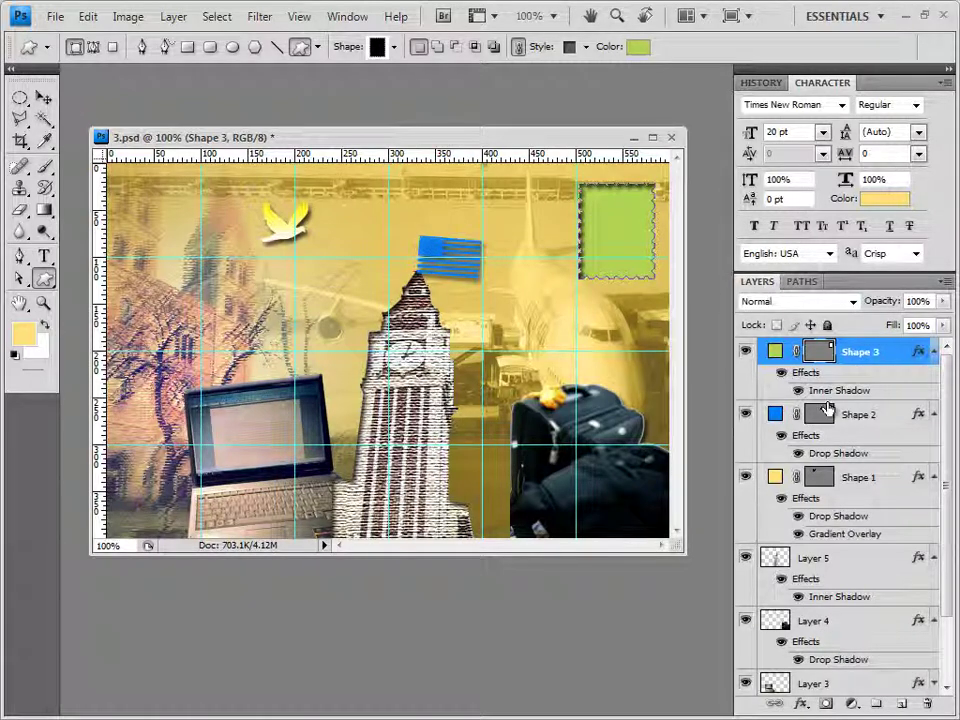
Start a horizontal text layer beside the clock tower with the 바탕 font at 50 pt.
left_click(50, 260)
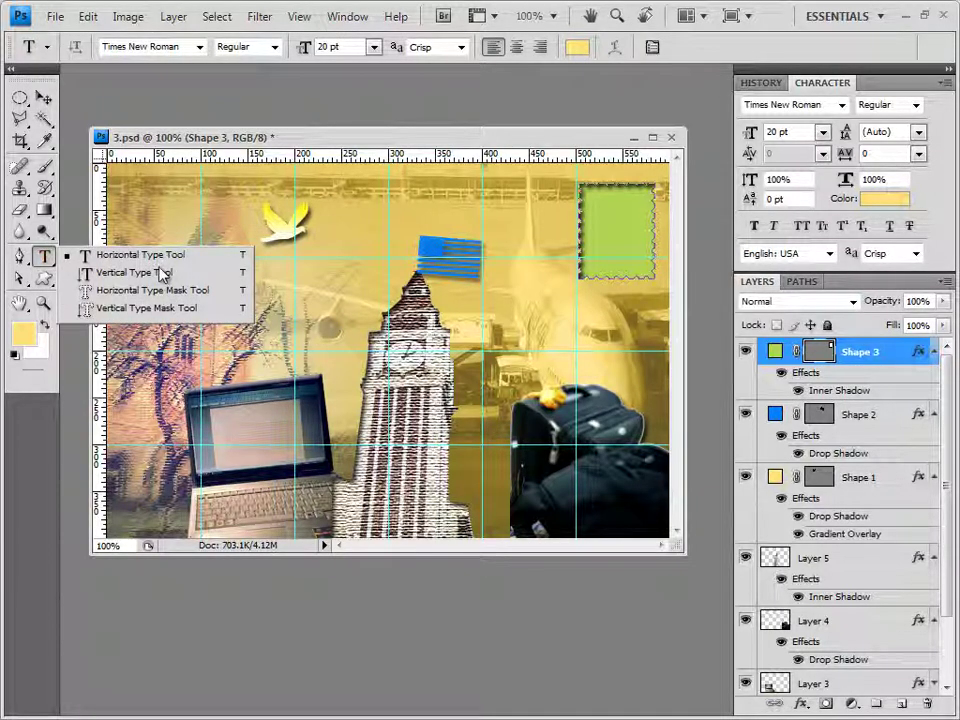
left_click(44, 257)
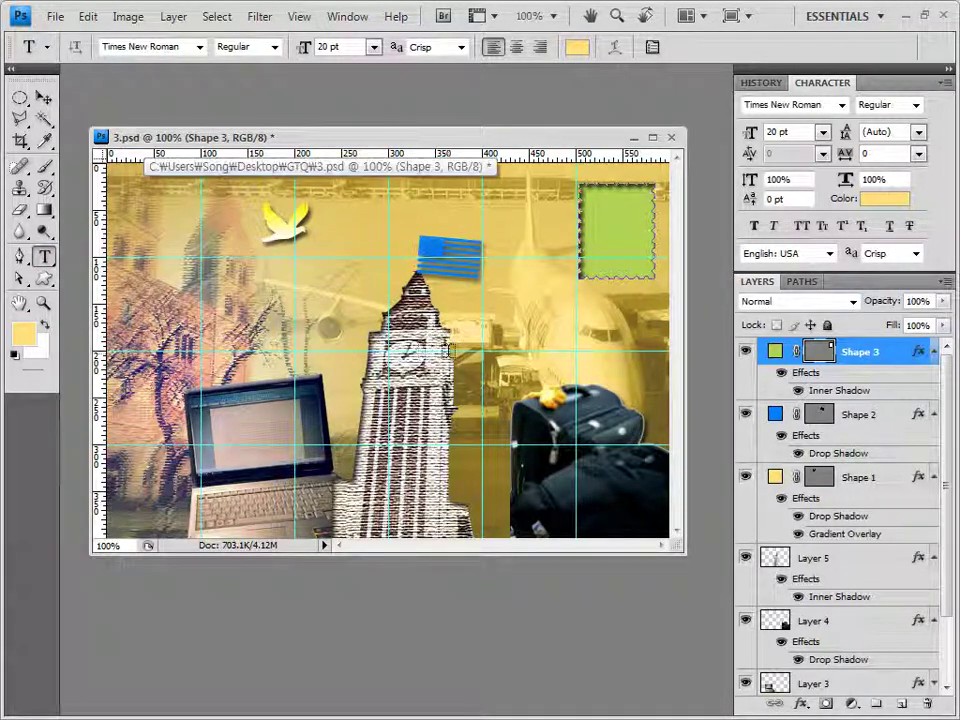
left_click(479, 342)
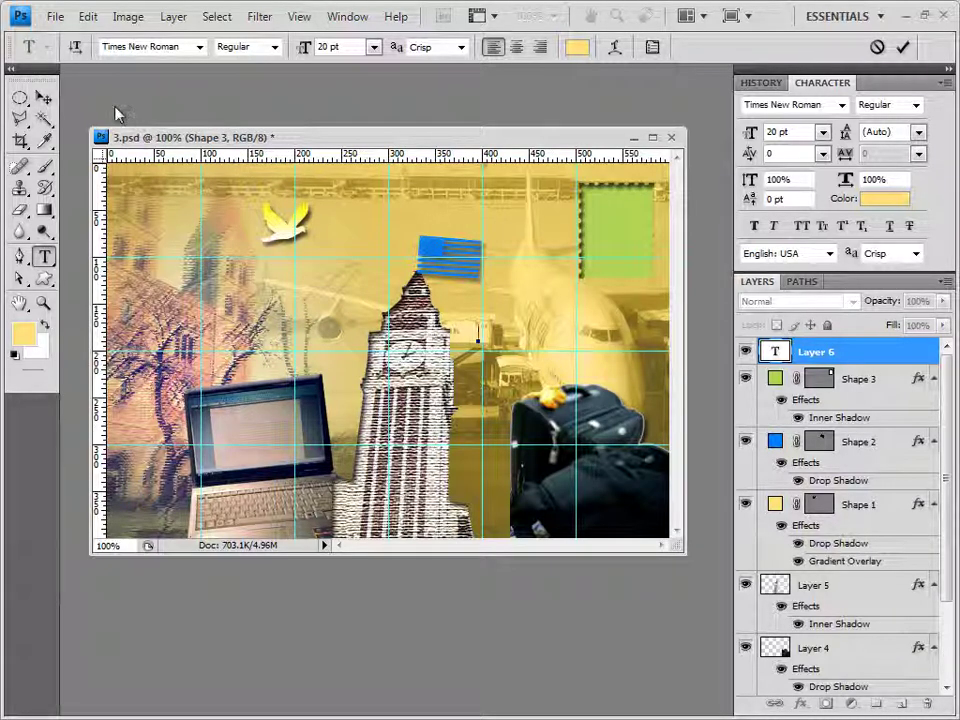
left_click(199, 47)
scroll(364, 399, "up", 1)
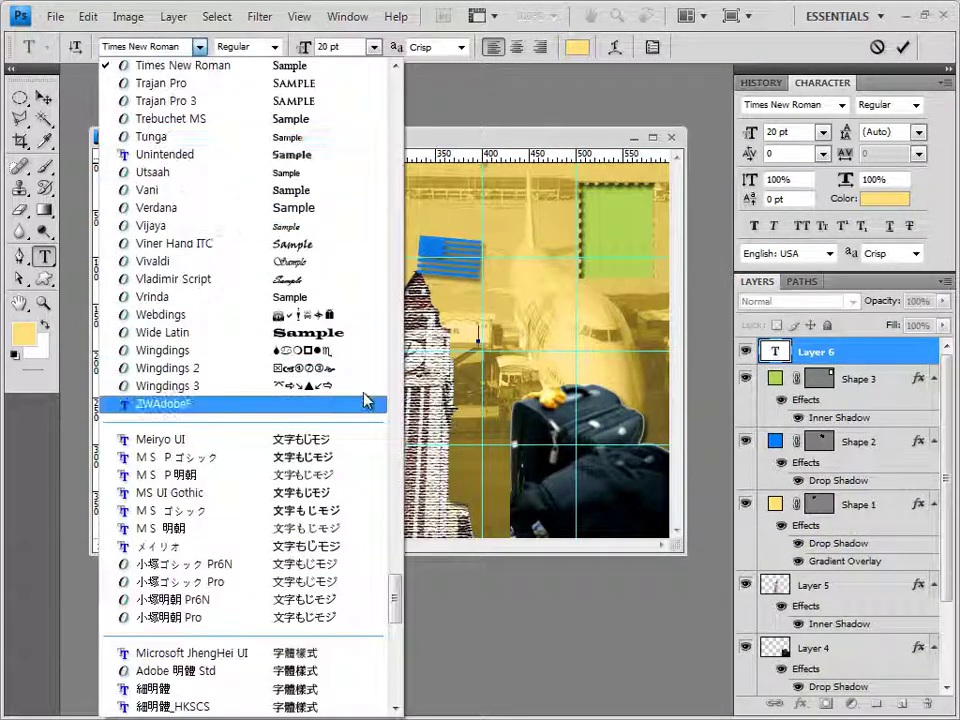
left_click_drag(396, 579, 396, 178)
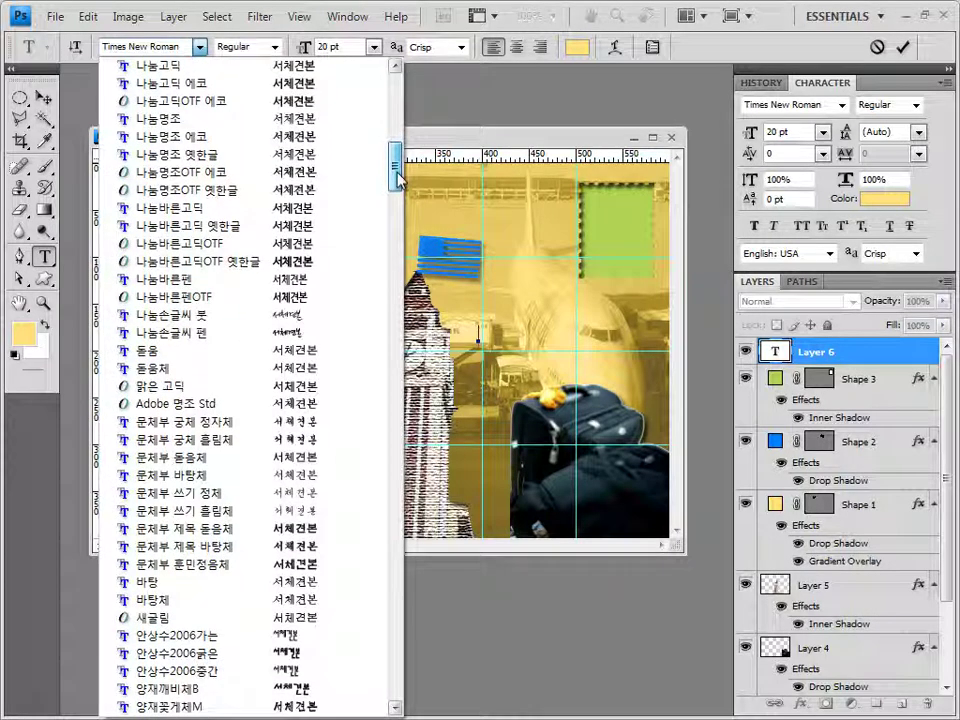
left_click(225, 582)
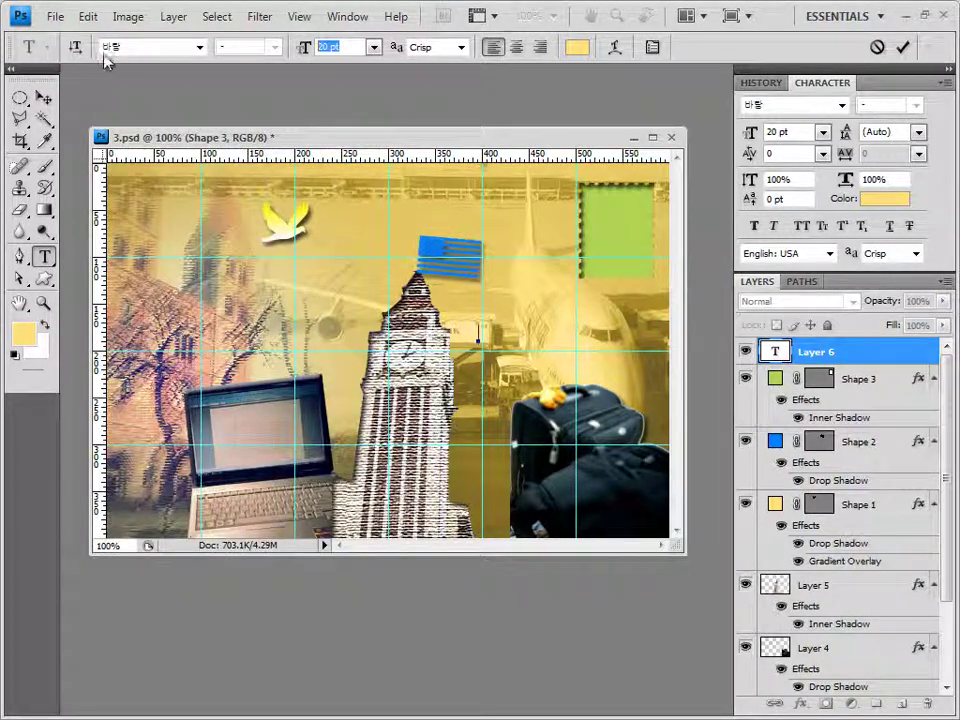
type("50")
key("Return")
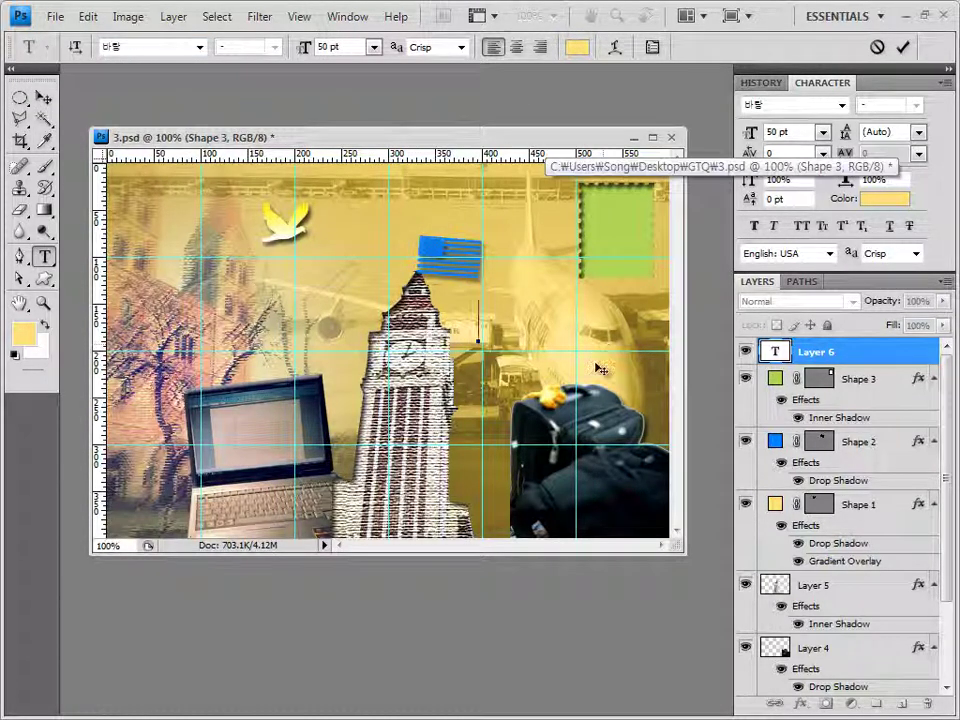
Enter the title "즐거운 배낭여행" on two lines, breaking after 즐거운, and commit the text layer.
left_click(478, 333)
type("배낭여행")
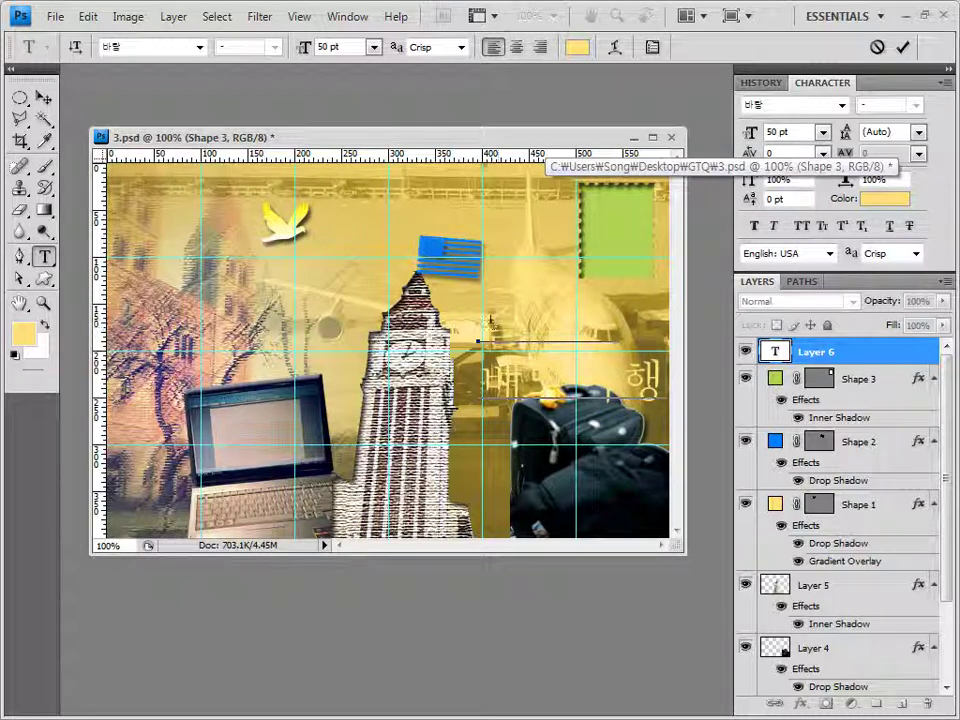
key("ctrl+a")
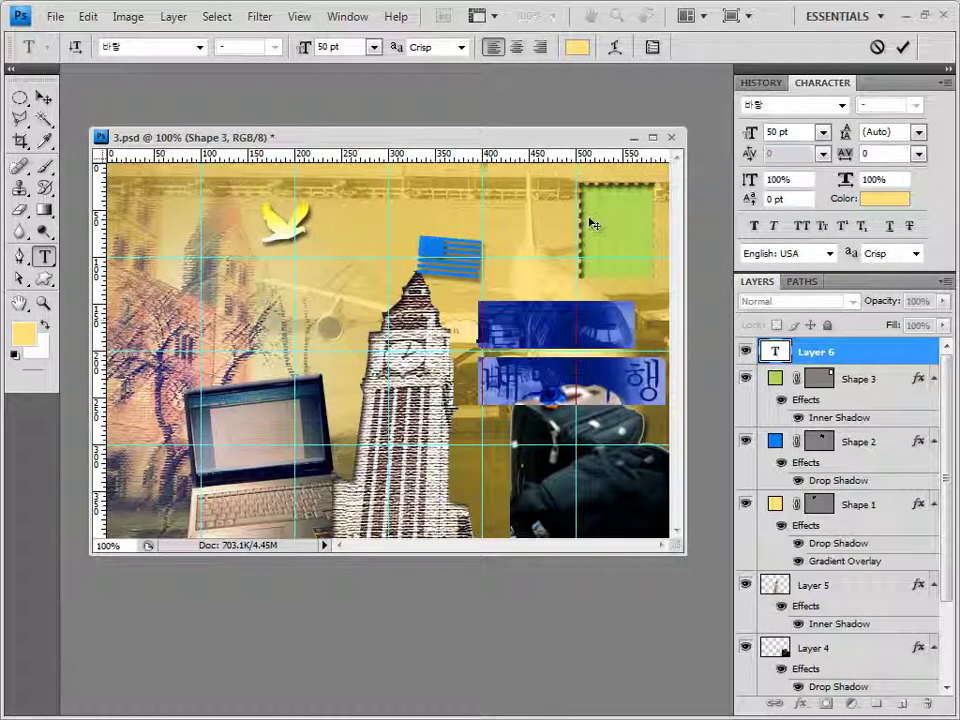
left_click(521, 333)
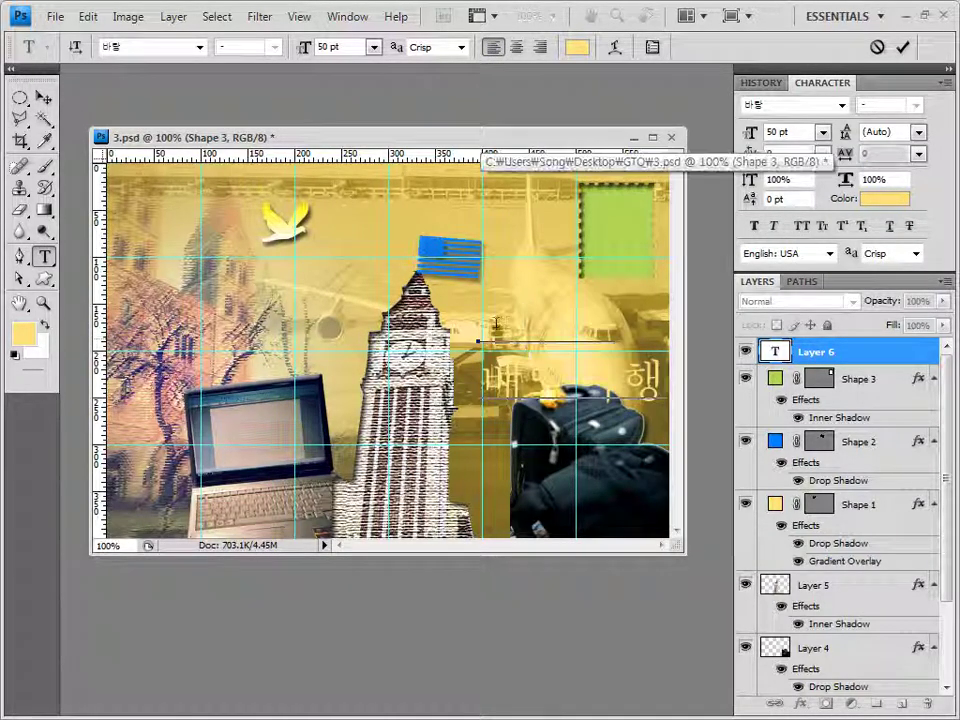
left_click(832, 360)
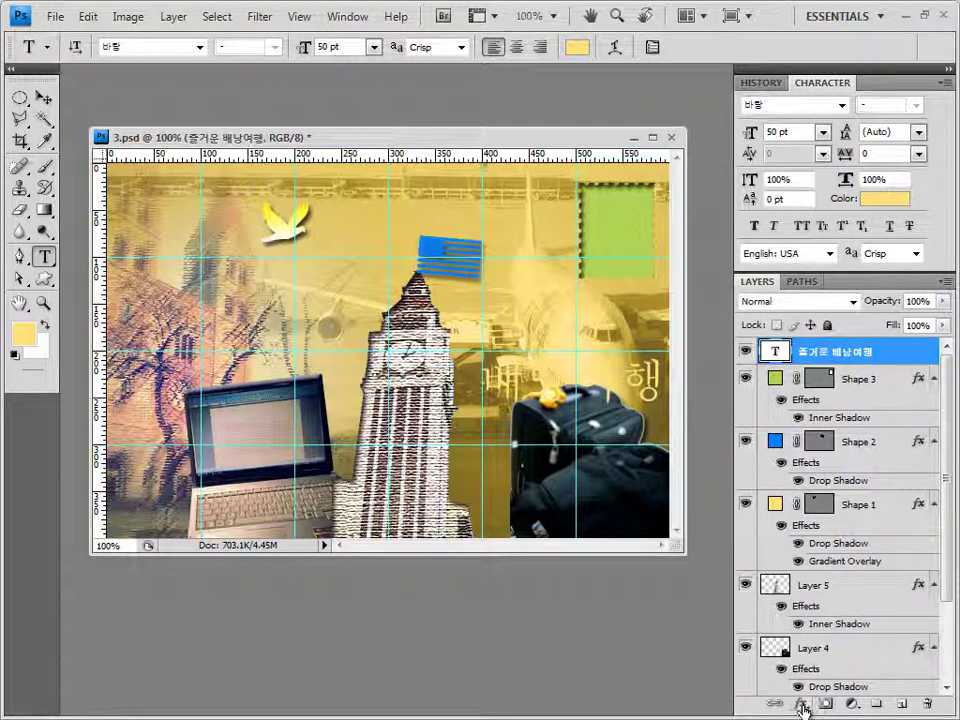
Add a Gradient Overlay effect to the title text and set the gradient's start color to #00eaff.
left_click(802, 705)
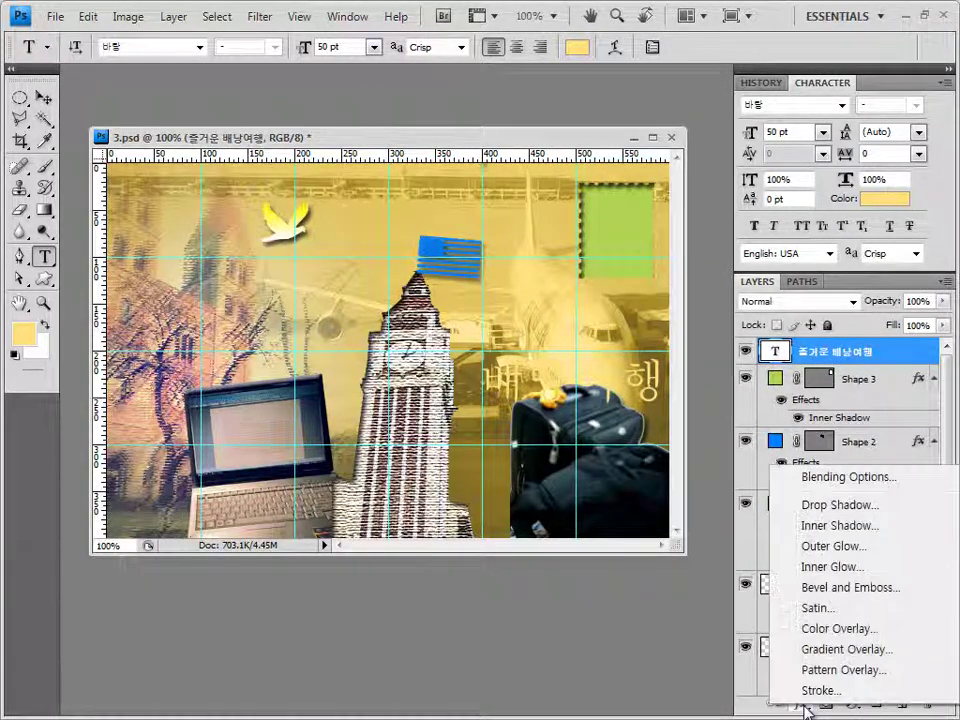
left_click(832, 651)
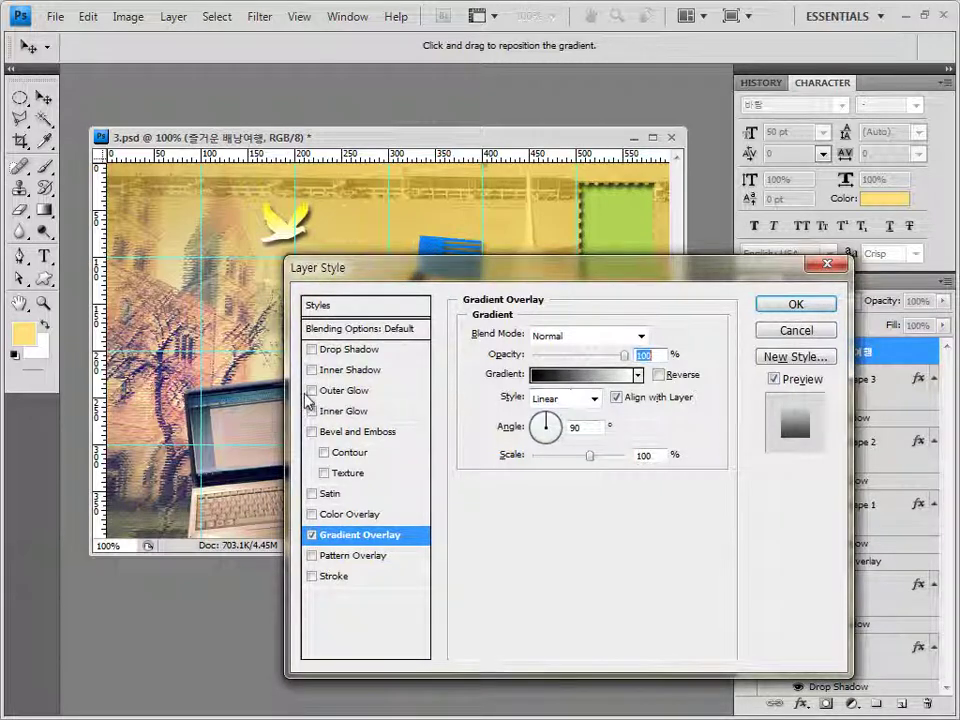
left_click(545, 375)
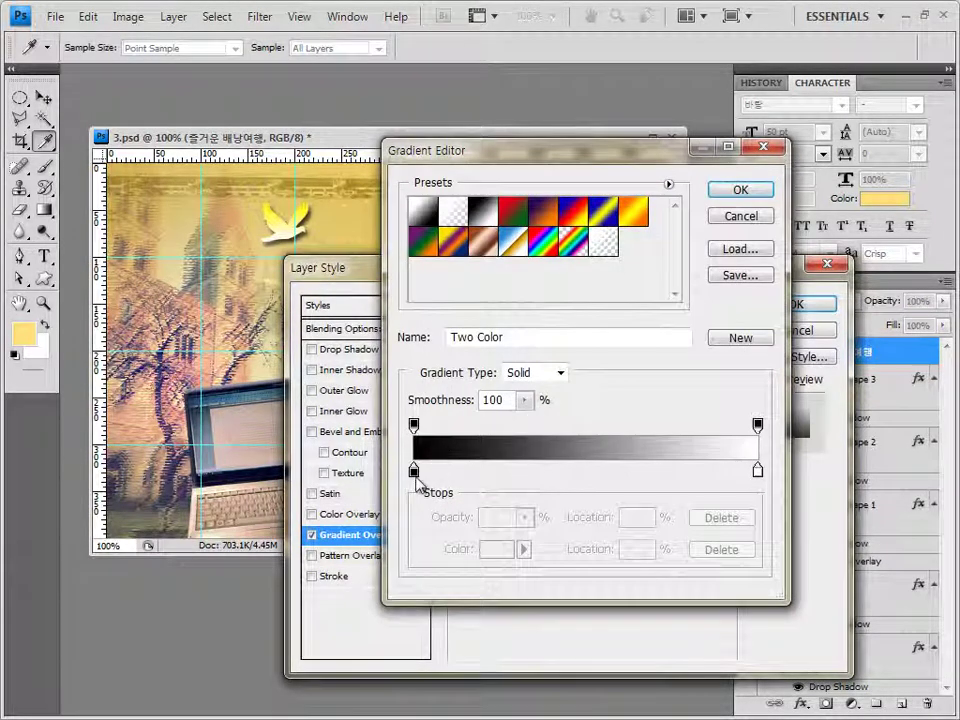
double_click(414, 470)
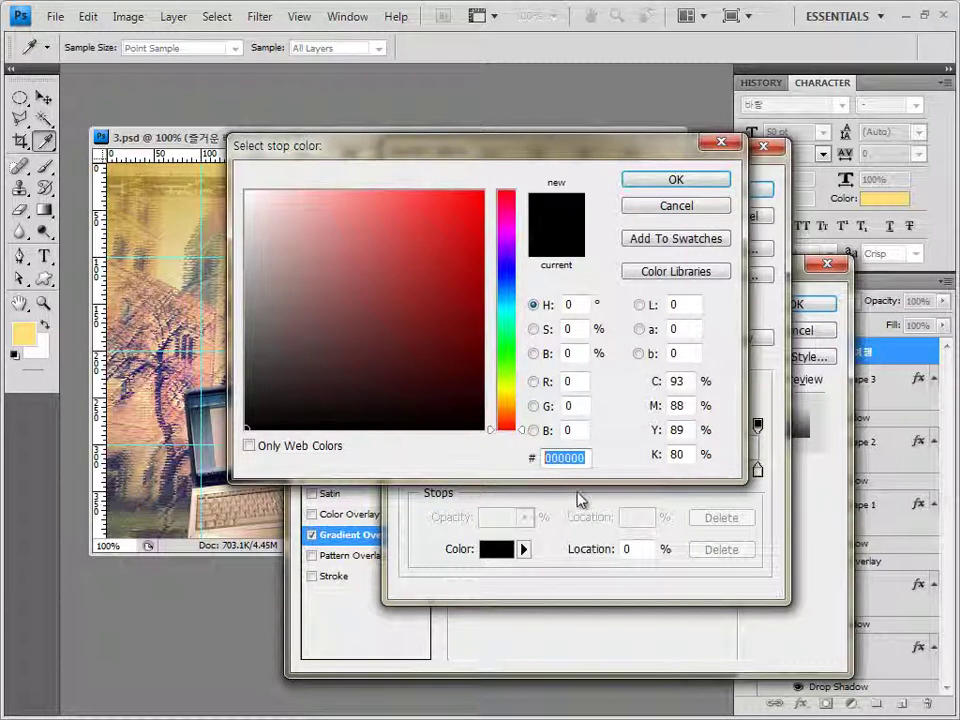
type("00eaff")
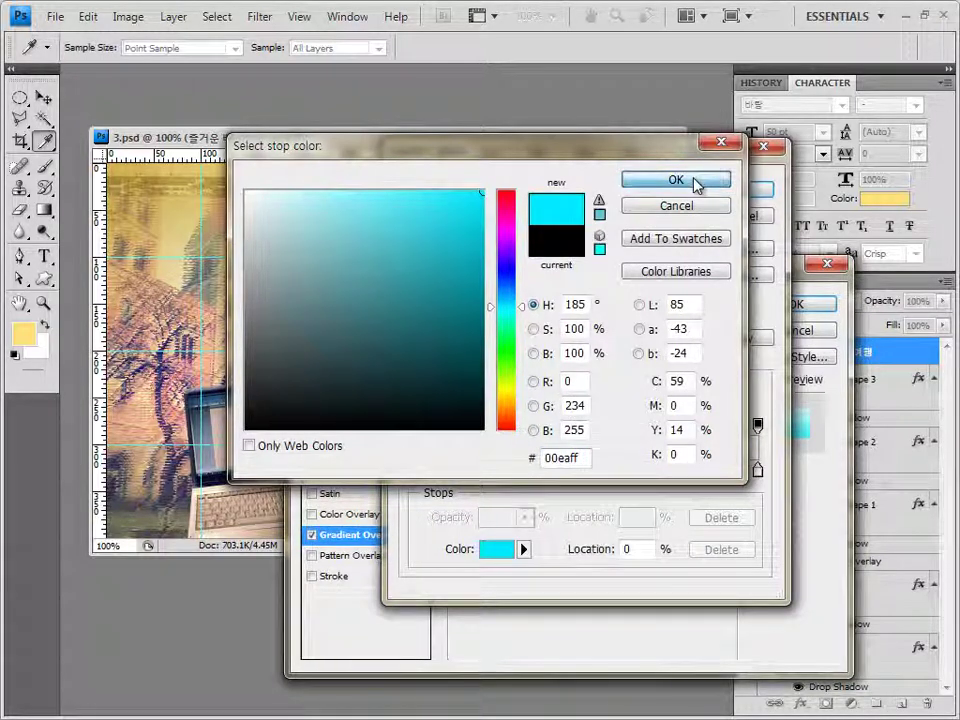
left_click(696, 184)
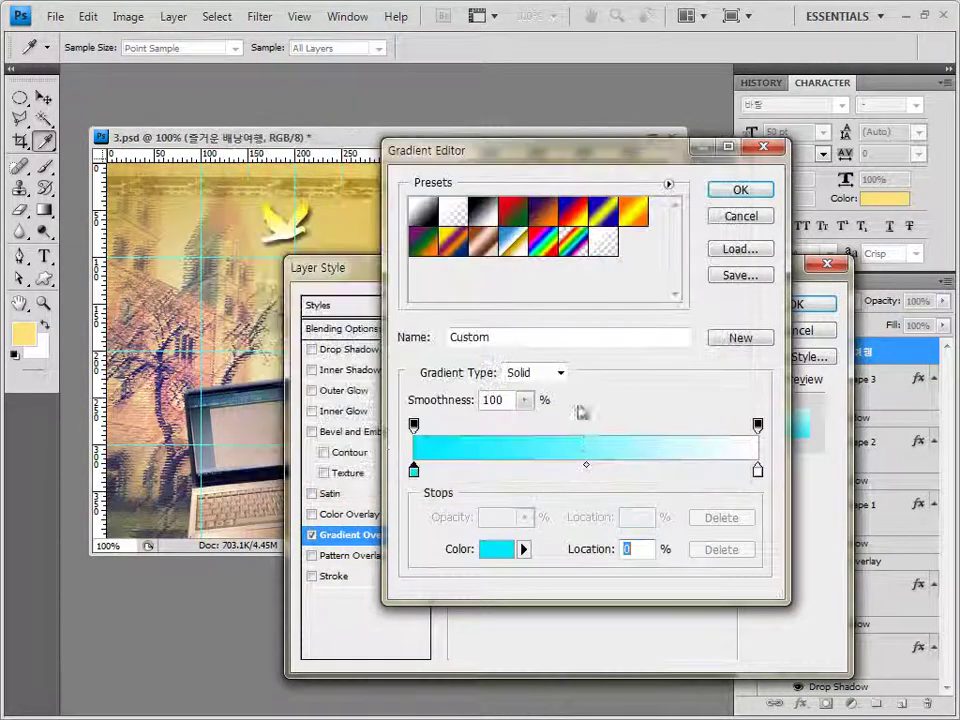
Add a color stop at 50% in the title's gradient and make it yellow.
left_click(586, 472)
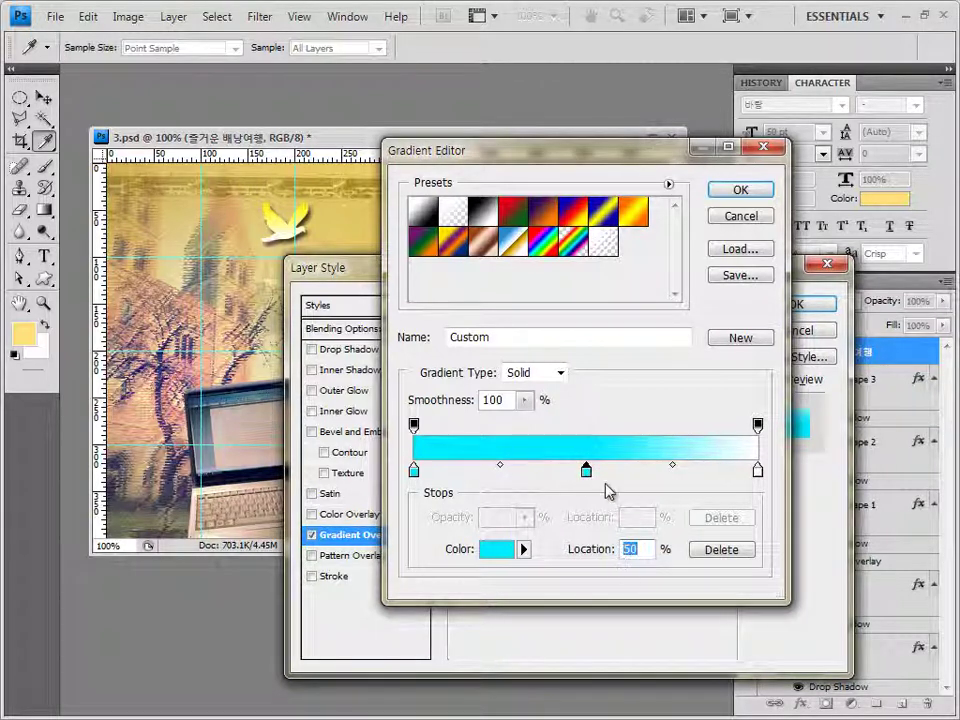
double_click(586, 471)
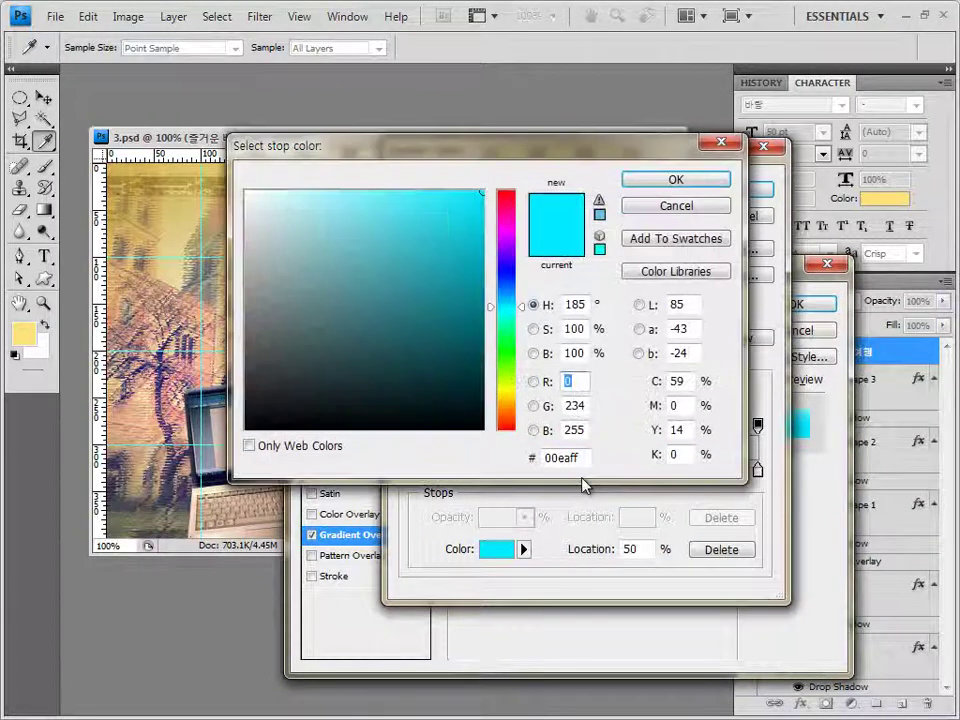
left_click(579, 459)
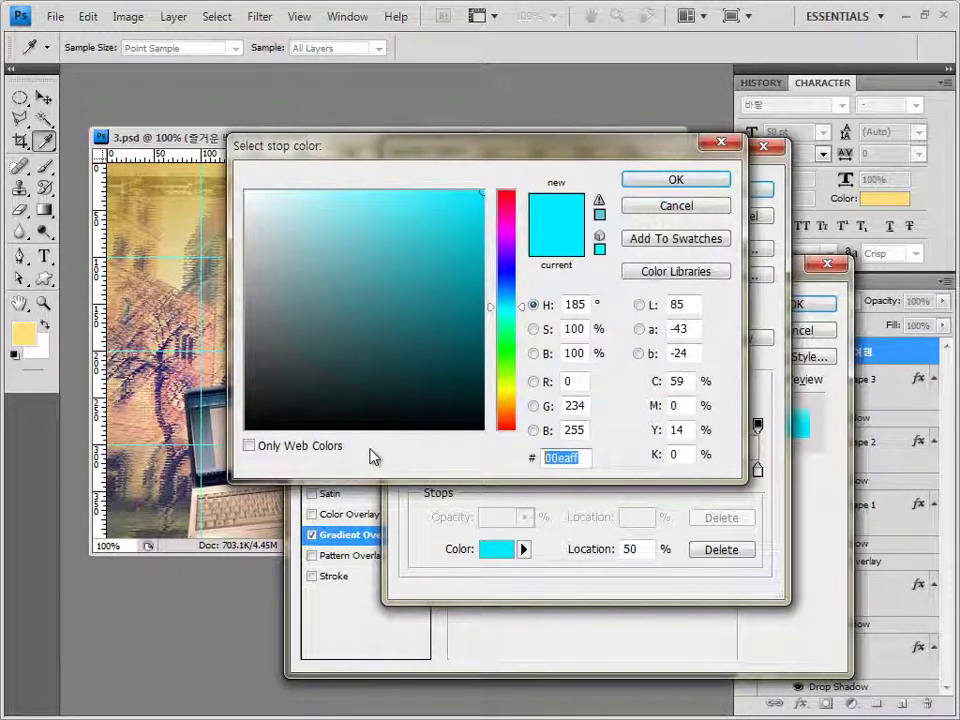
left_click(696, 186)
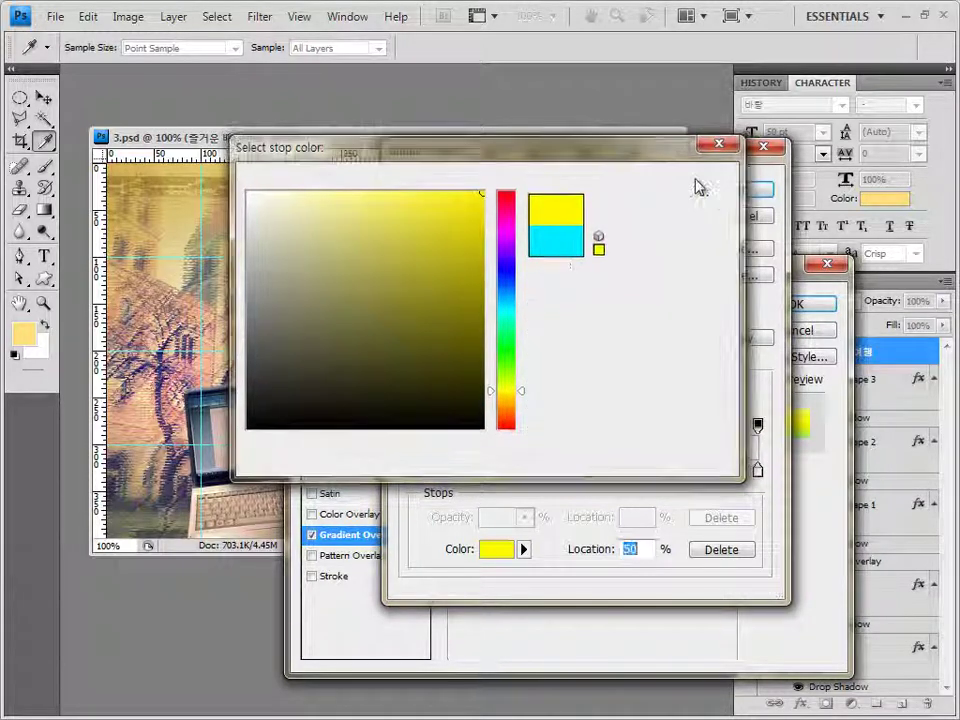
Set the gradient's end stop to #ffba00 and accept the three-color gradient.
double_click(758, 472)
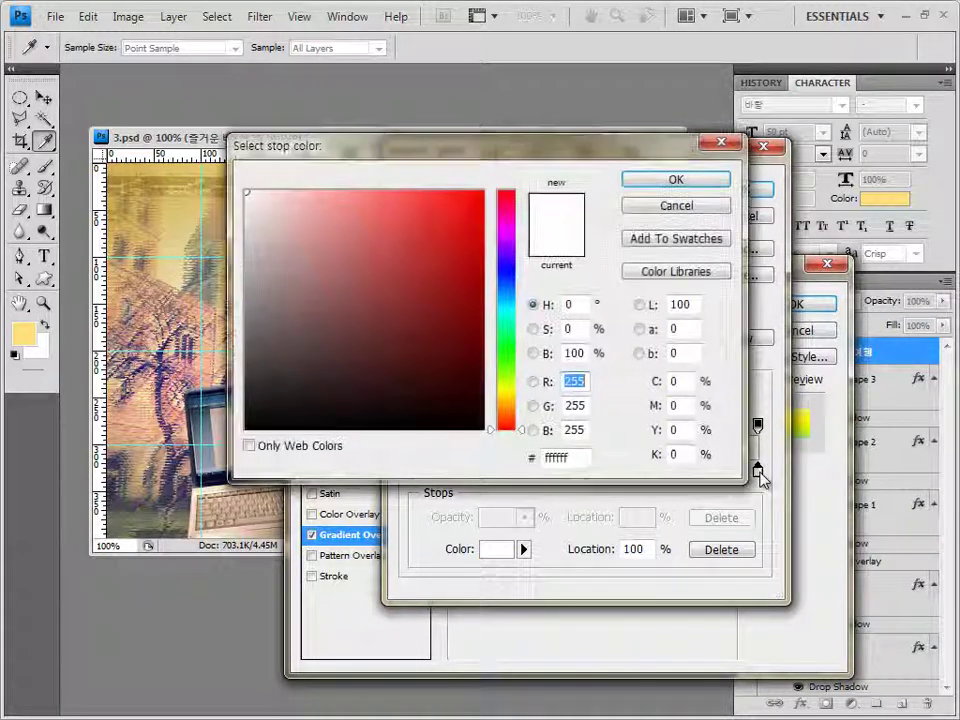
left_click(566, 457)
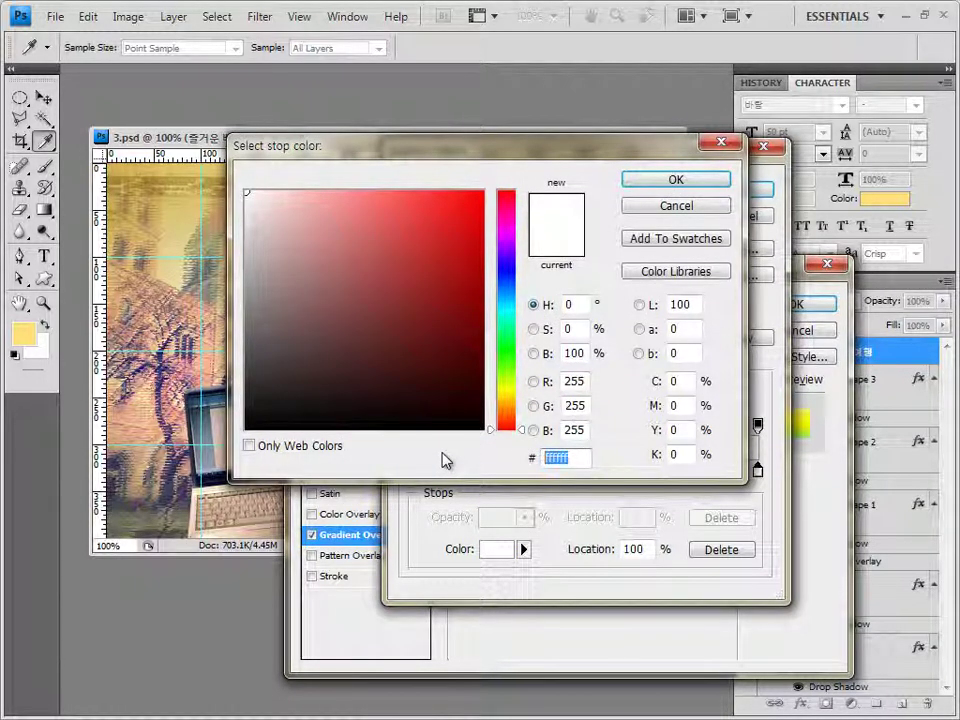
type("ffba00")
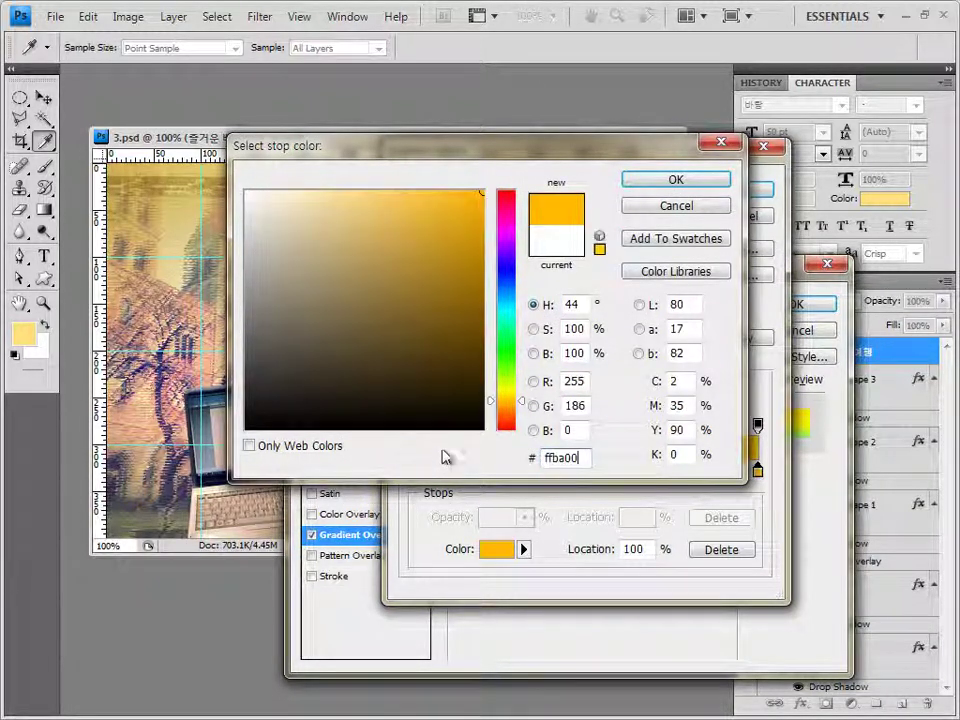
left_click(697, 190)
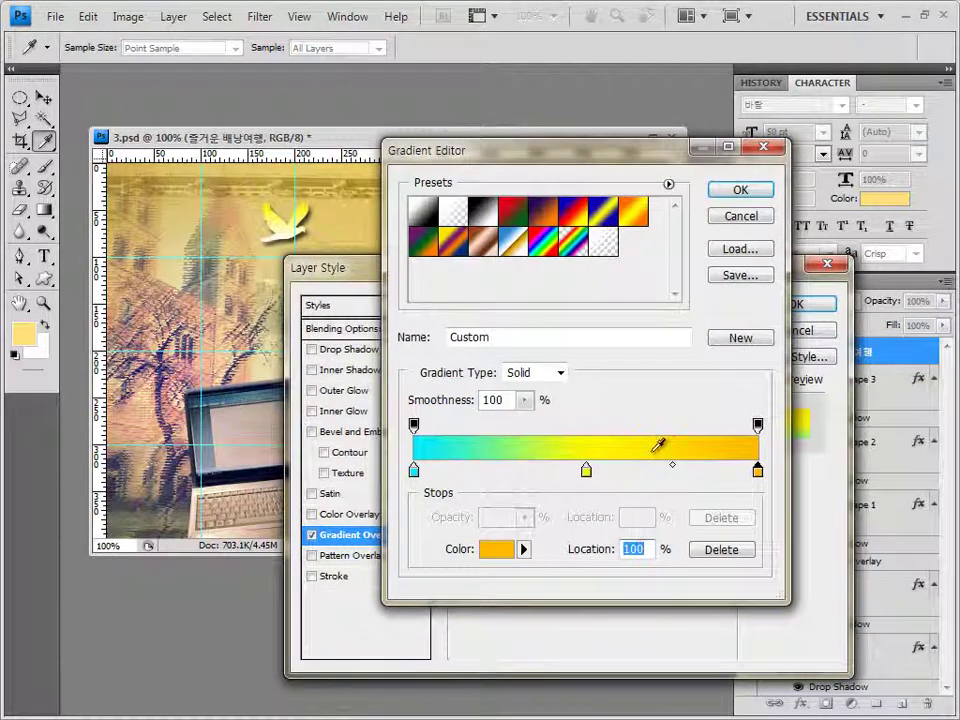
left_click(741, 190)
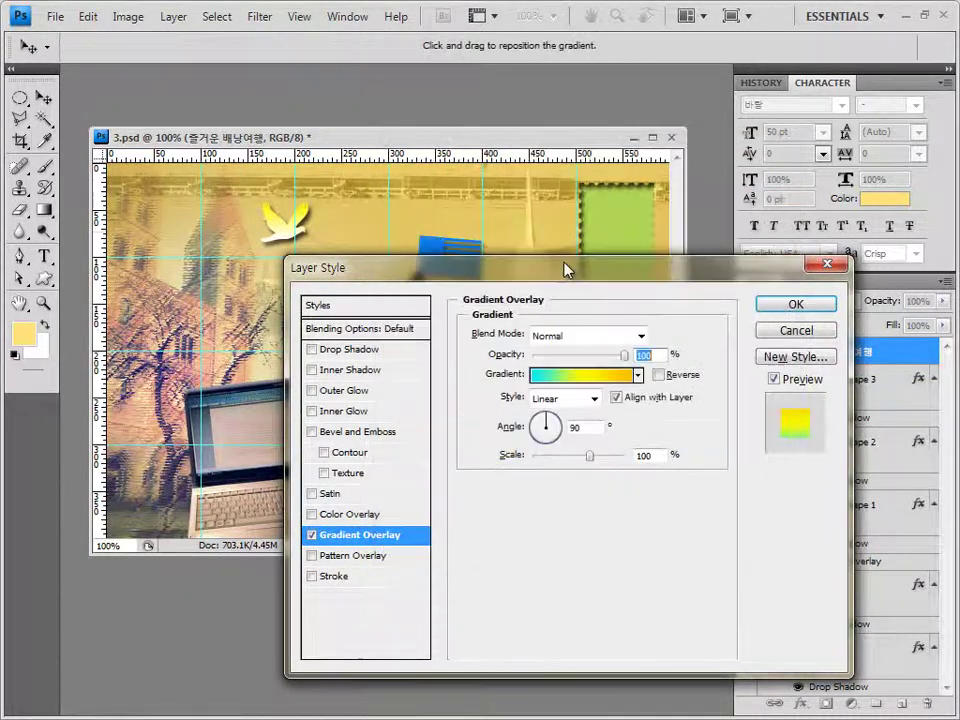
Add a 2 px outside Stroke in #333333 to the title text and apply the layer style.
mouse_move(617, 282)
left_mouse_down()
mouse_move(618, 270)
mouse_move(616, 295)
left_mouse_up()
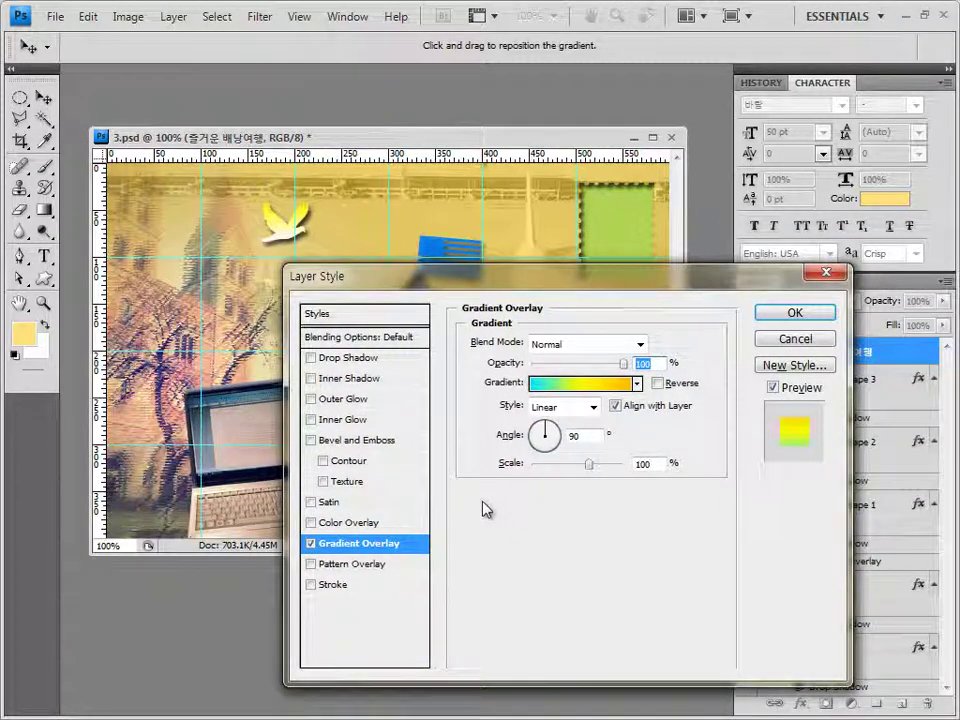
left_click(336, 584)
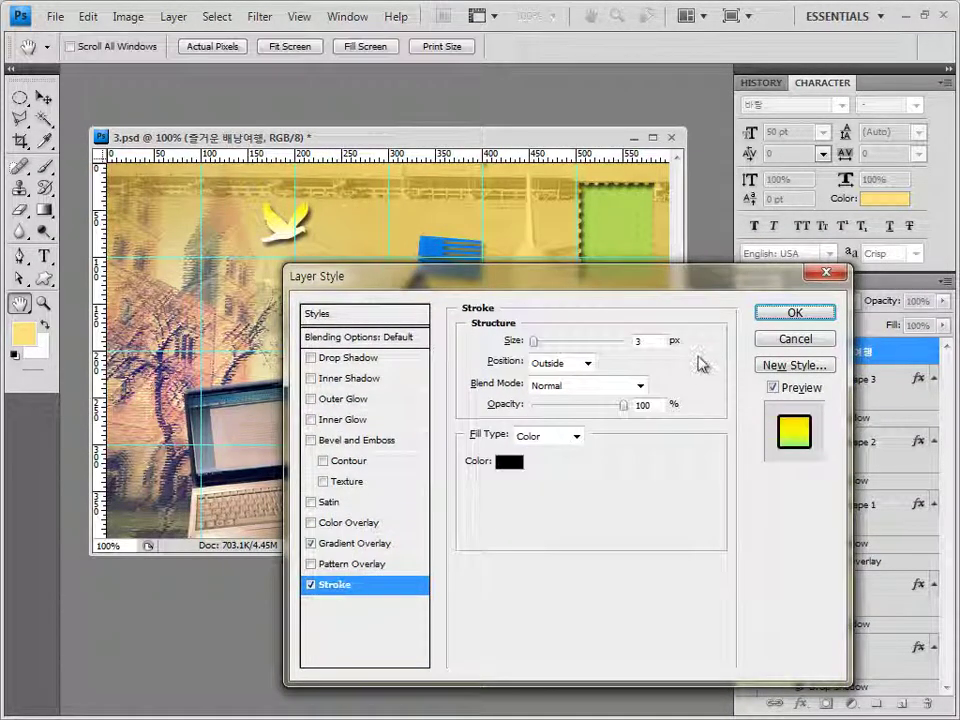
double_click(652, 340)
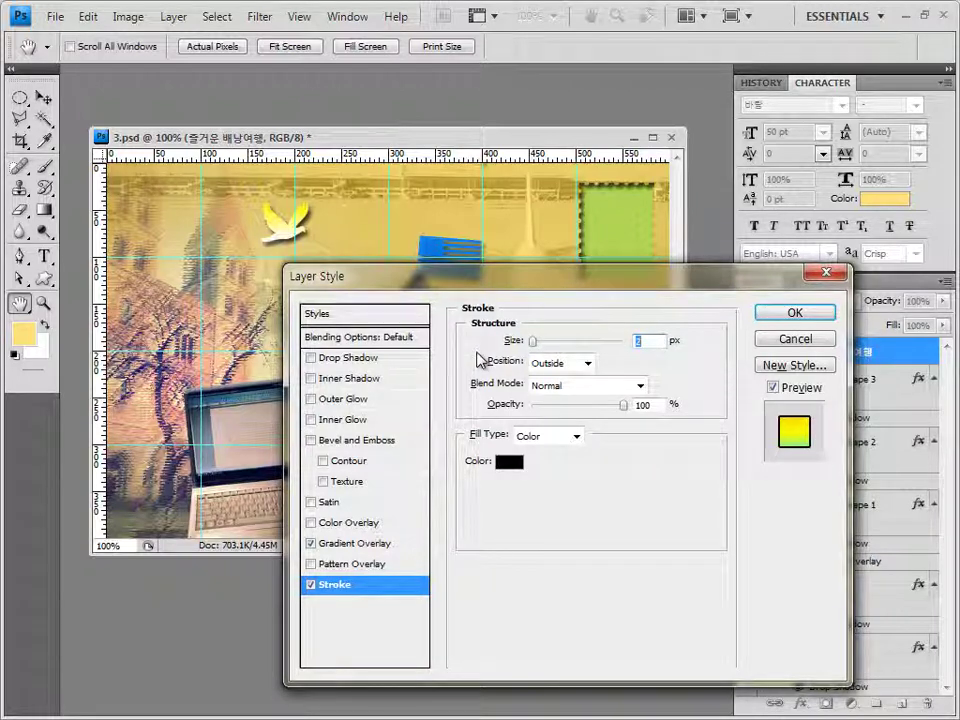
left_click(509, 462)
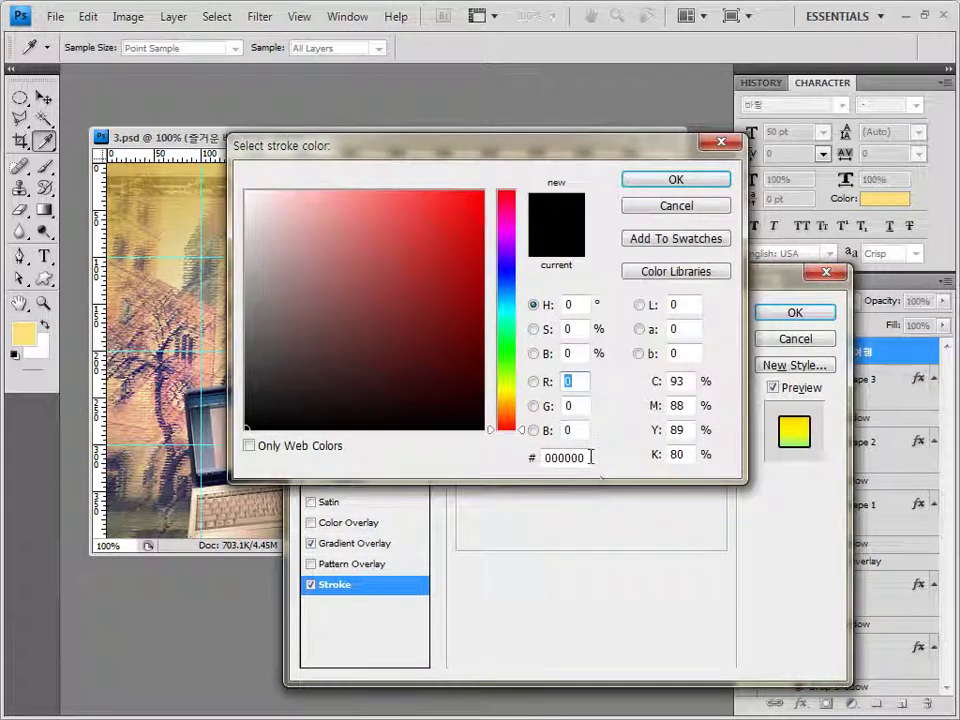
double_click(580, 457)
type("3")
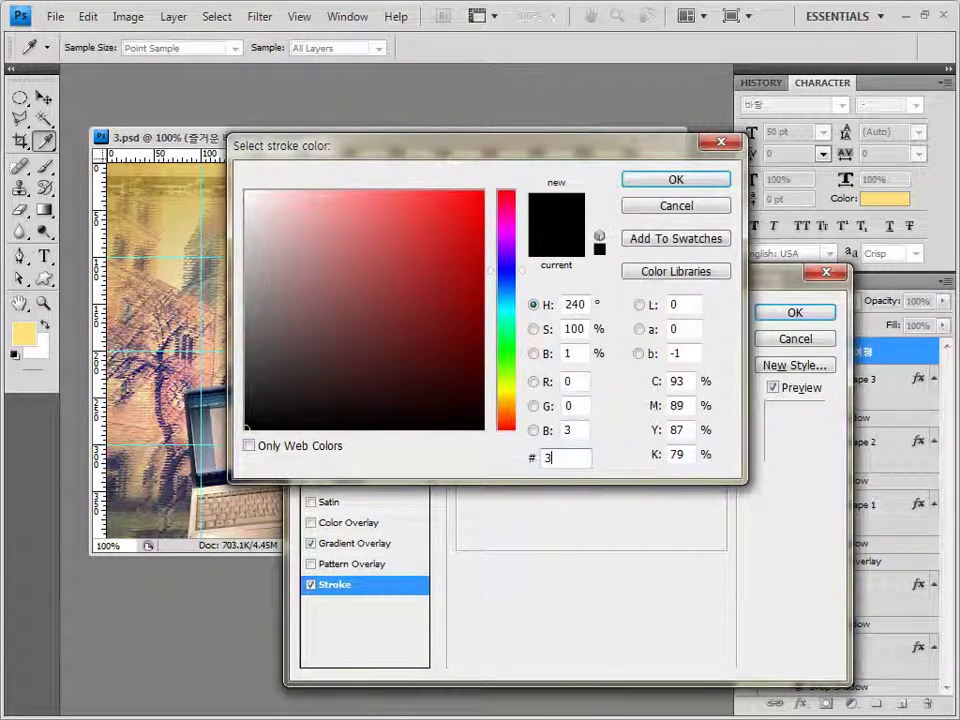
type("33333")
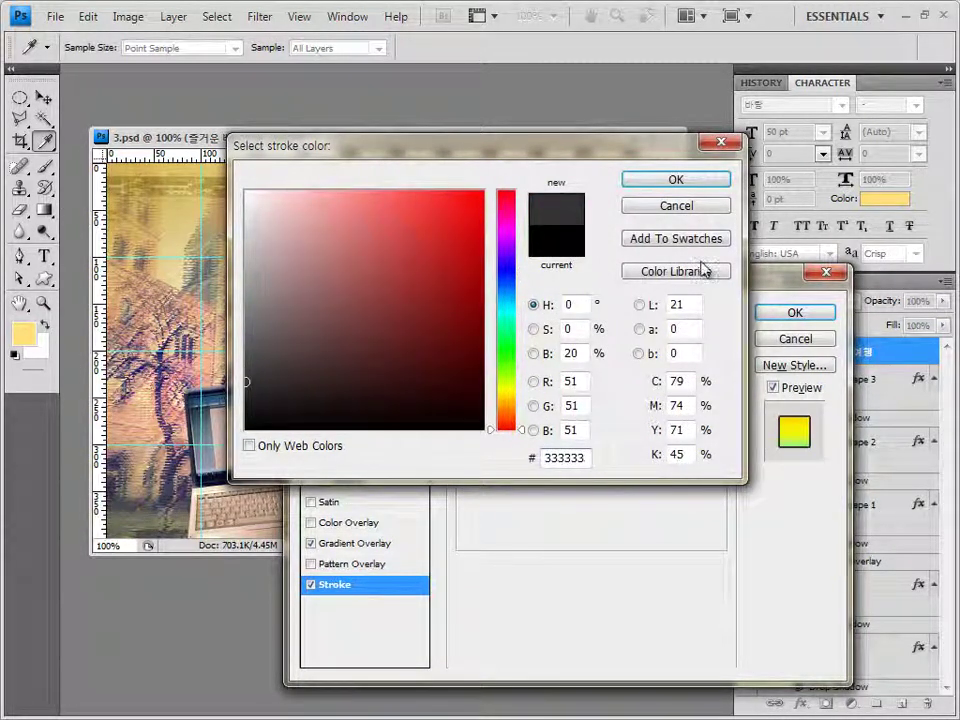
left_click(676, 180)
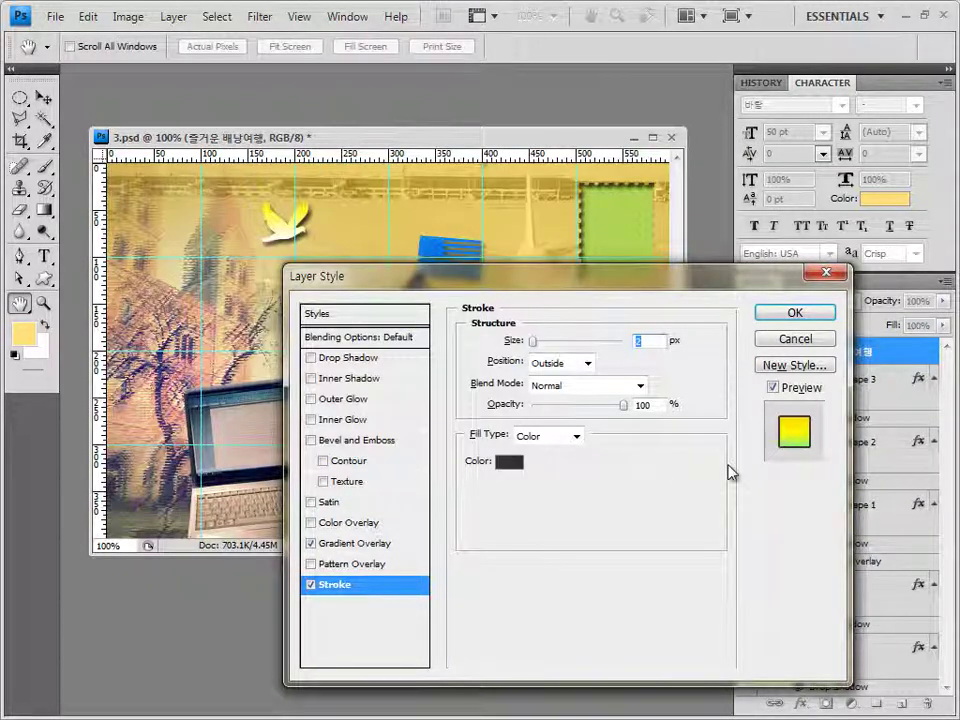
left_click(797, 314)
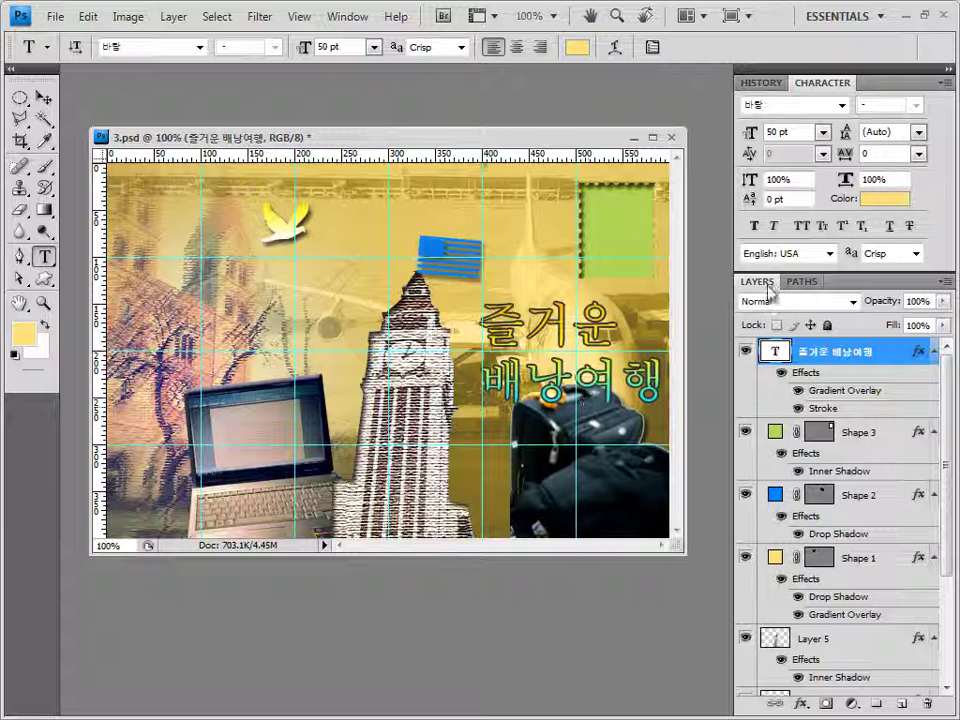
Warp the title text with the Wave style, horizontal orientation and +50% bend.
left_click(618, 49)
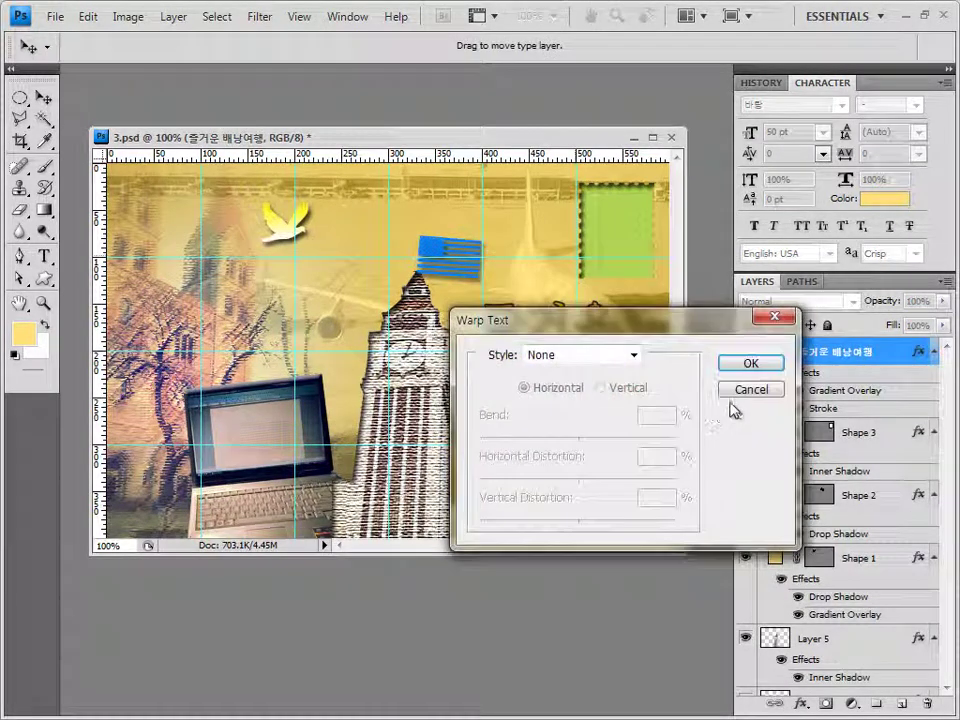
left_click(634, 357)
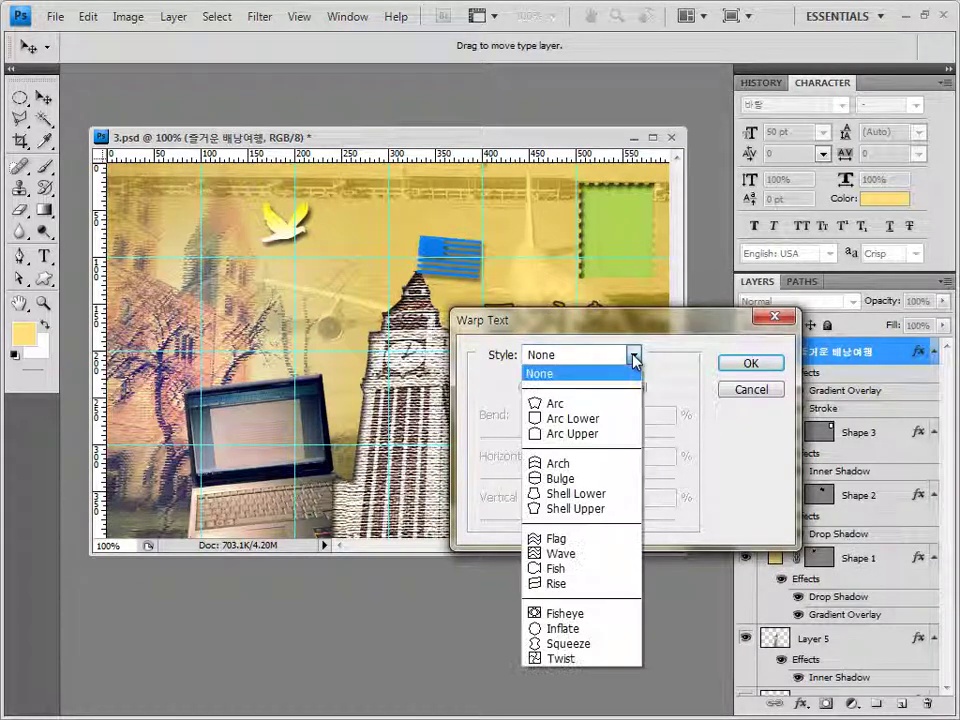
left_click(610, 566)
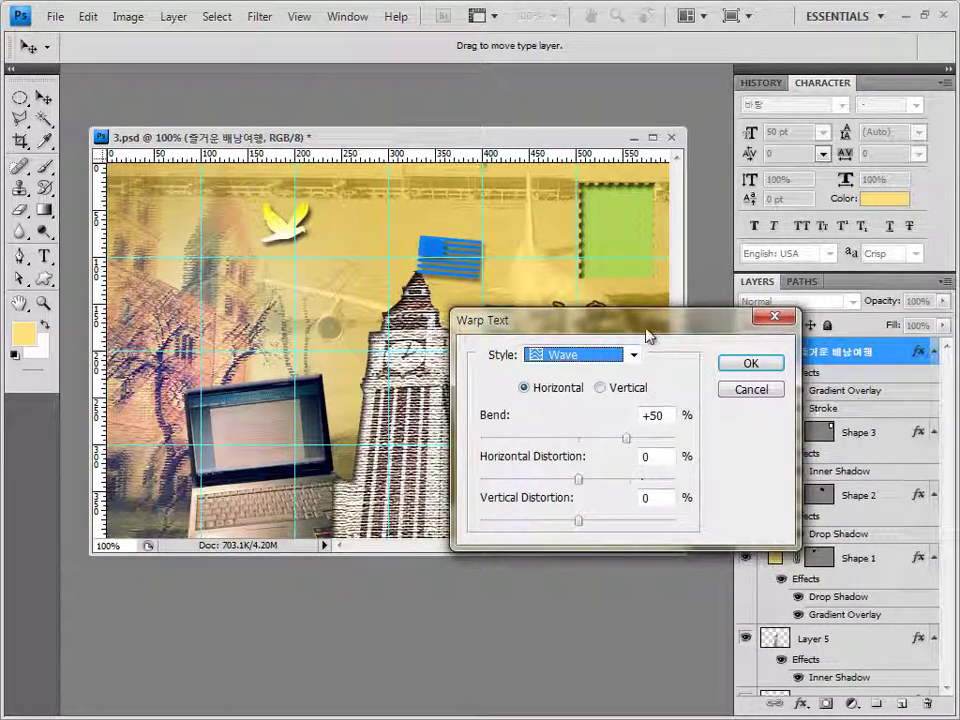
left_click_drag(647, 336, 625, 455)
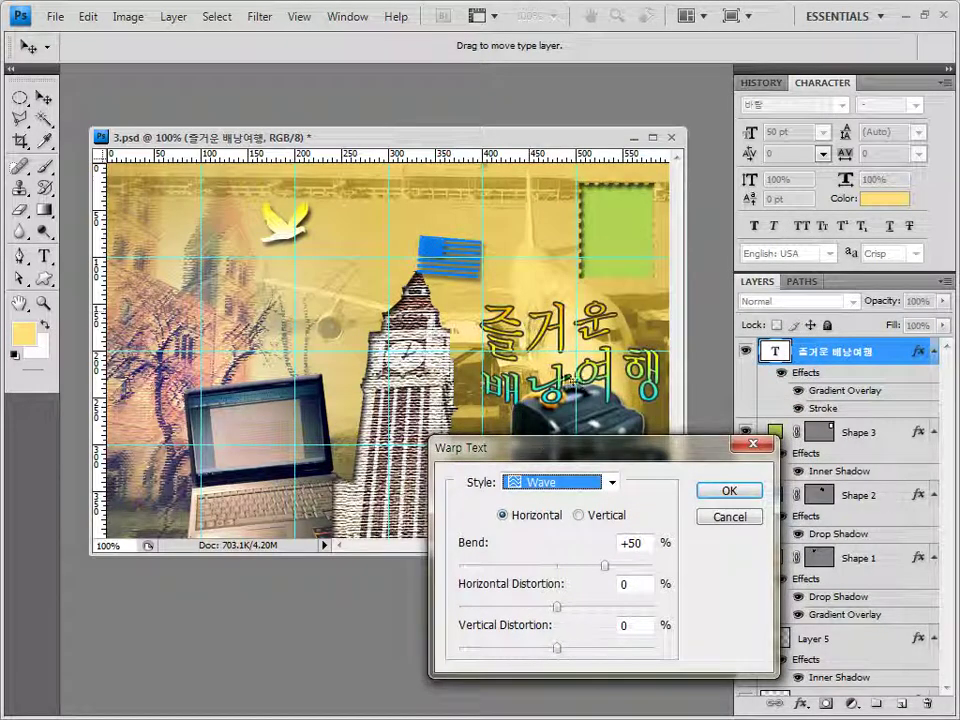
left_click(730, 491)
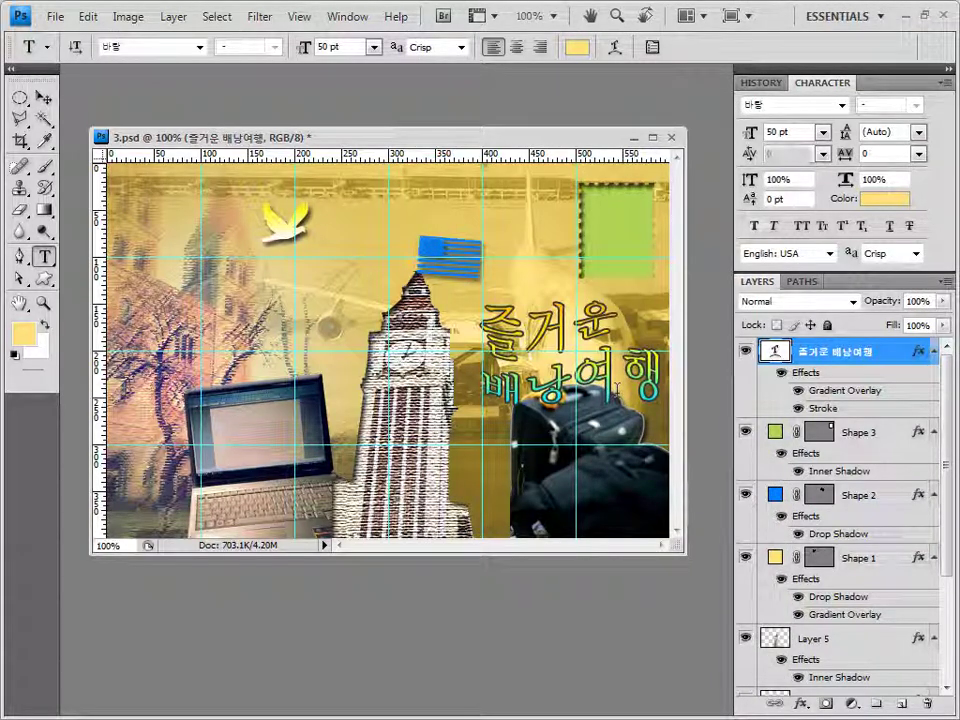
Nudge the warped title about 20 px left and 10 px down.
key("v")
key("shift+Left")
key("shift+Left")
key("shift+Down")
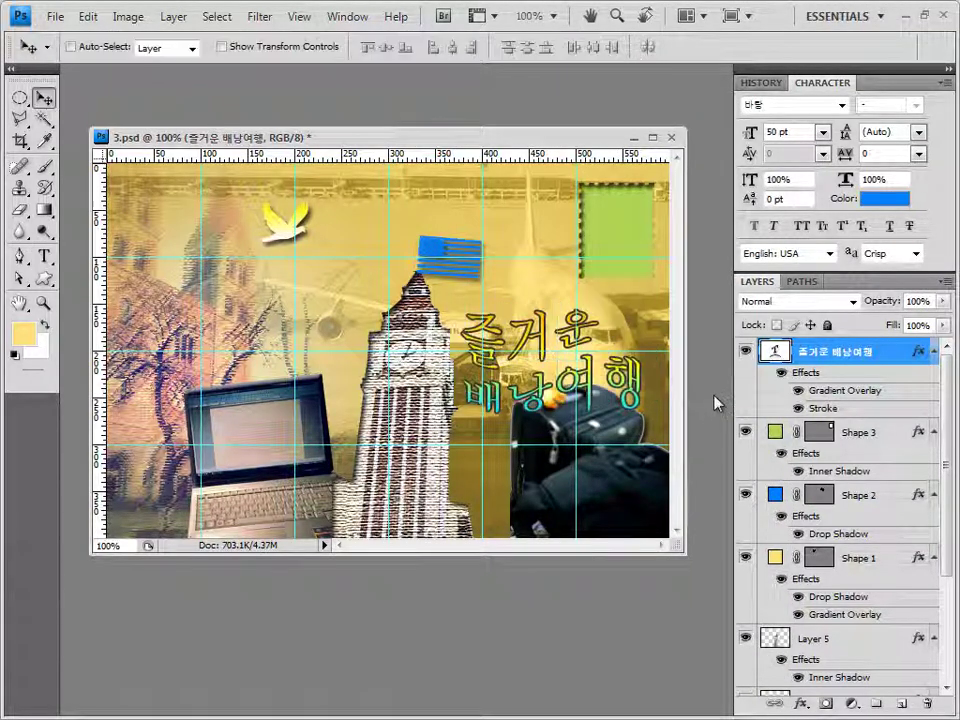
Start a new text layer beside the green stamp with the Arial Regular font at 20 pt.
left_click(44, 256)
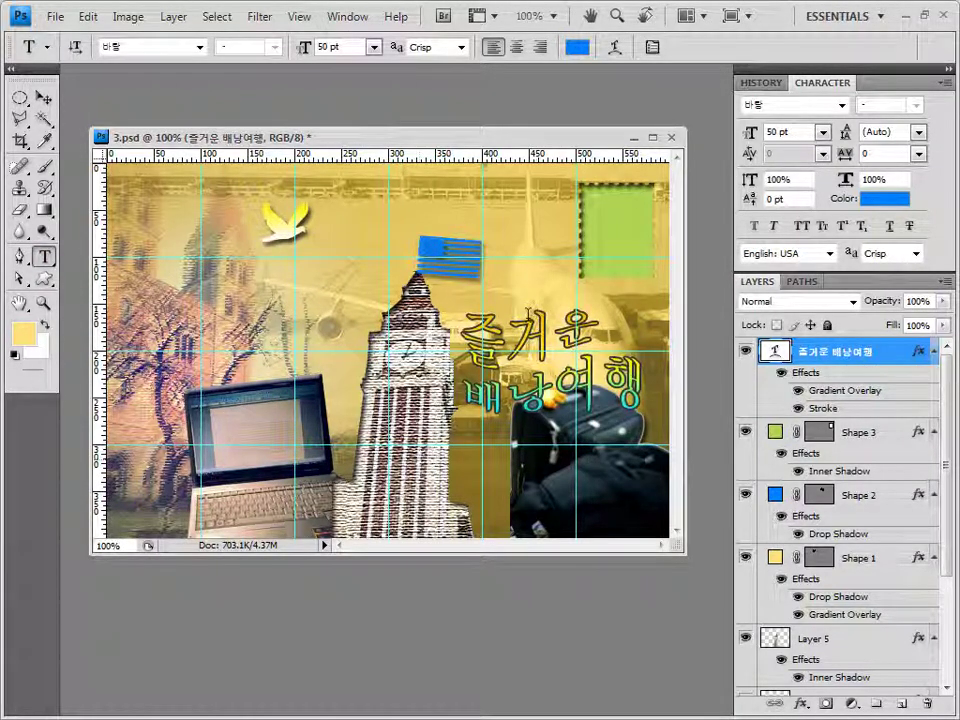
left_click(572, 225)
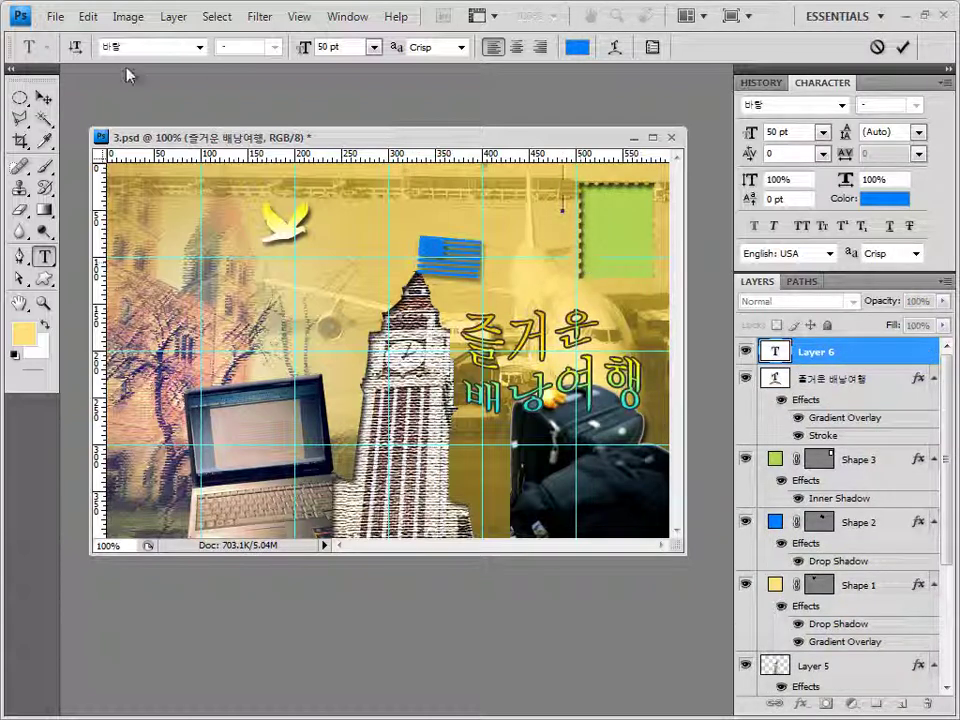
left_click(200, 47)
left_click_drag(392, 214, 394, 313)
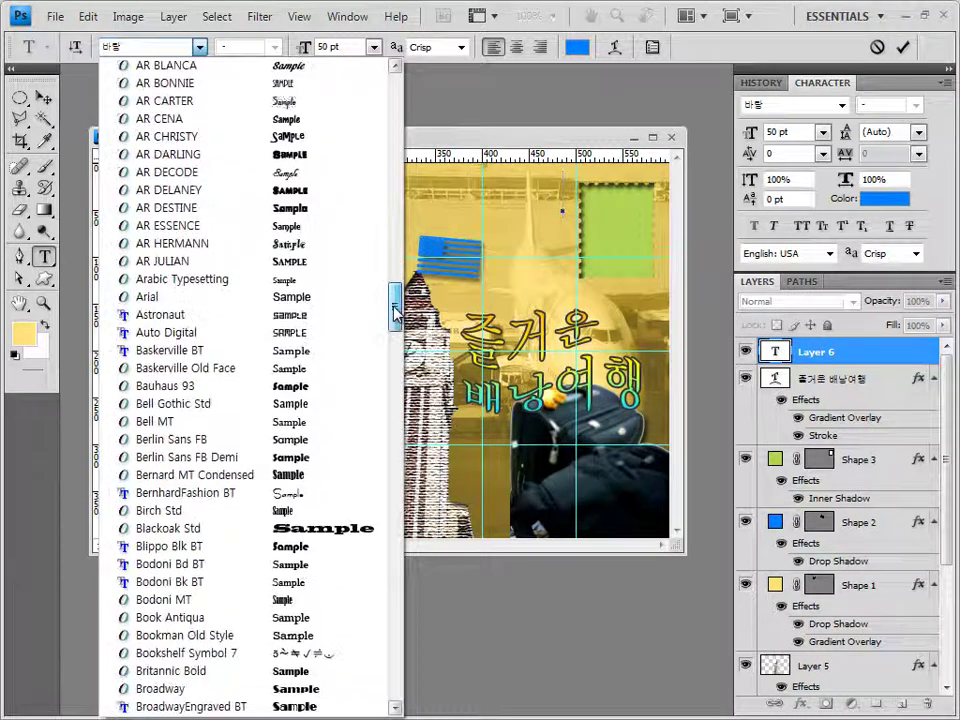
left_click(200, 296)
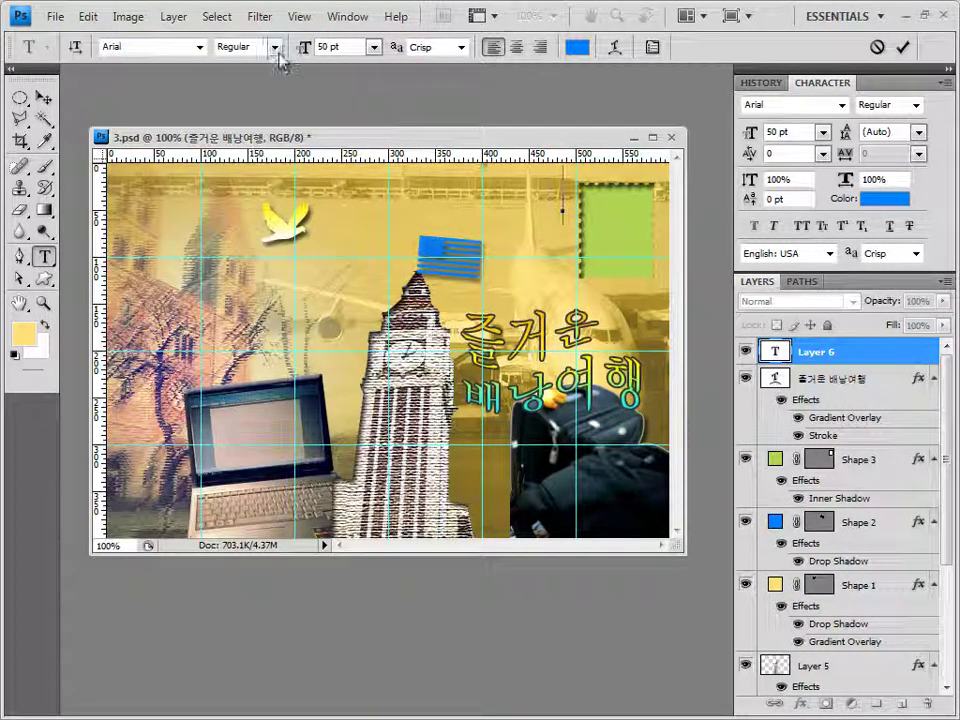
left_click(330, 47)
left_click_drag(330, 47, 240, 8)
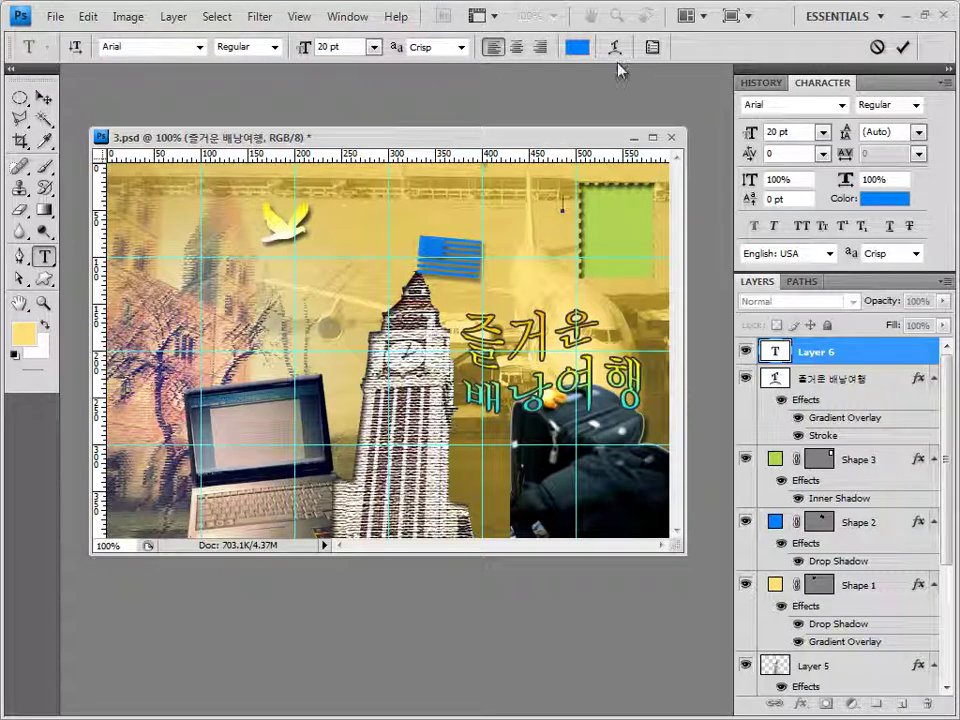
Set the new text's color to #fff42b.
left_click(578, 49)
double_click(590, 457)
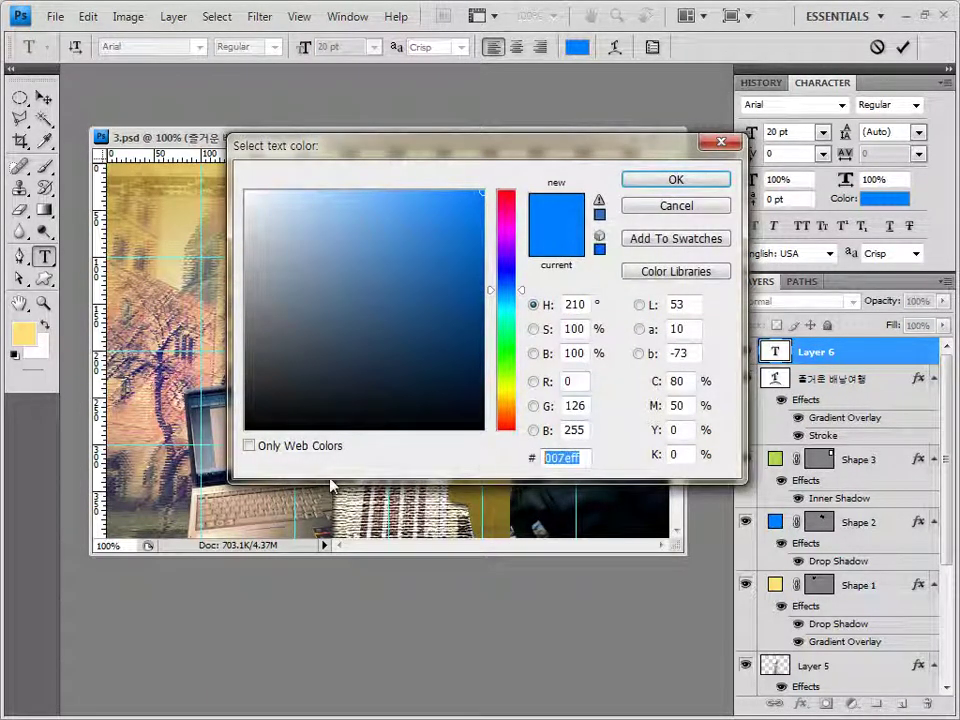
type("fff42b")
left_click(700, 183)
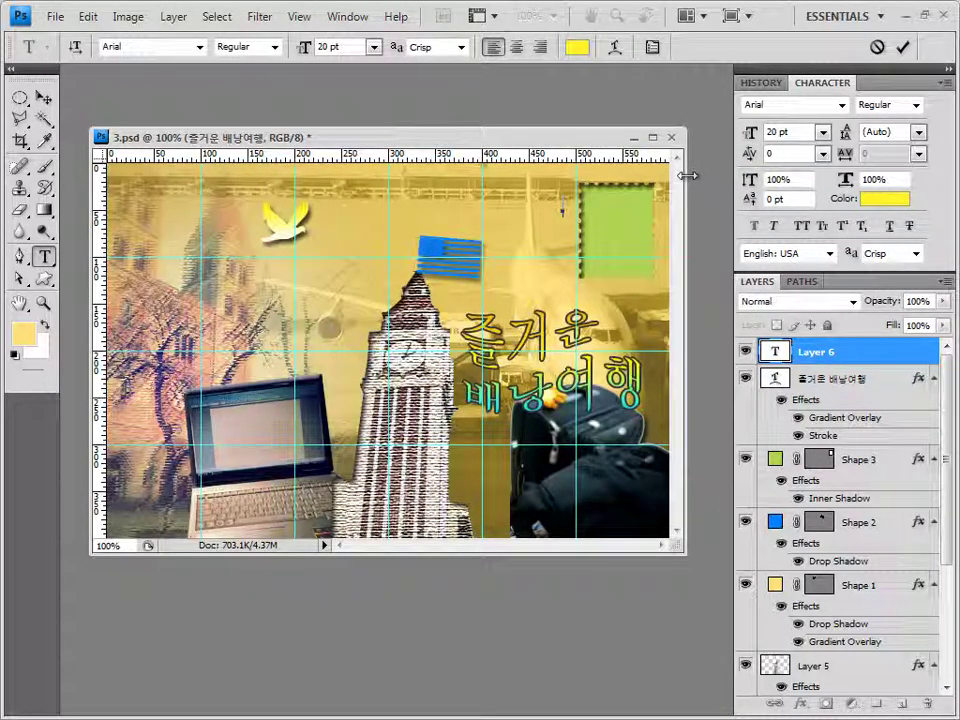
Enter "My Happy Trip" on three lines, one word per line, and commit the text layer.
type("My")
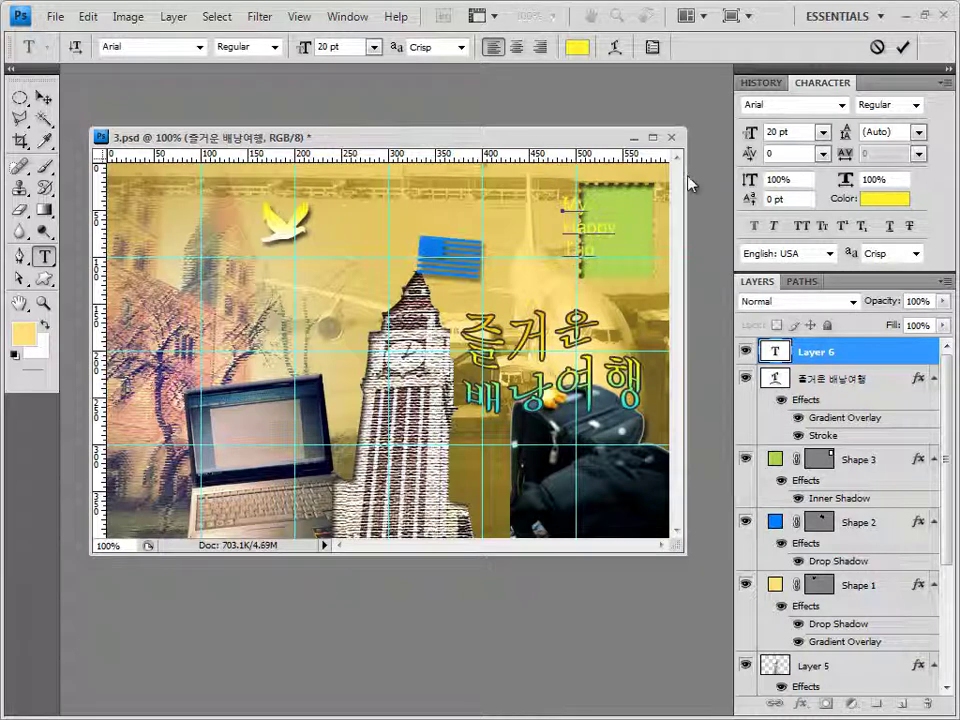
key("Return")
type("Happy")
key("Return")
type("Trip")
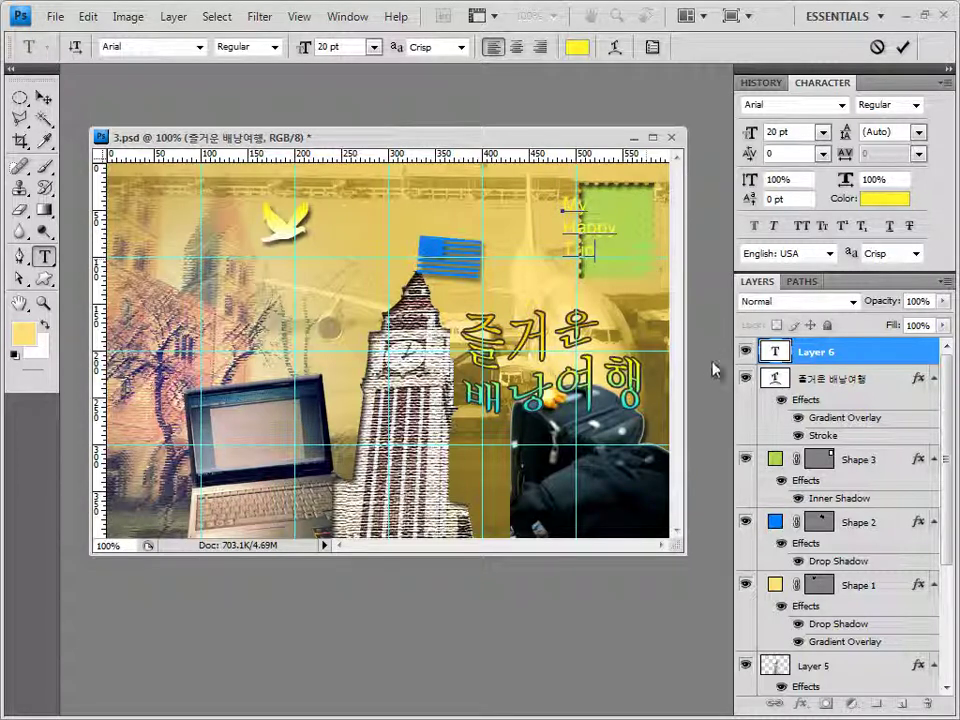
left_click(840, 352)
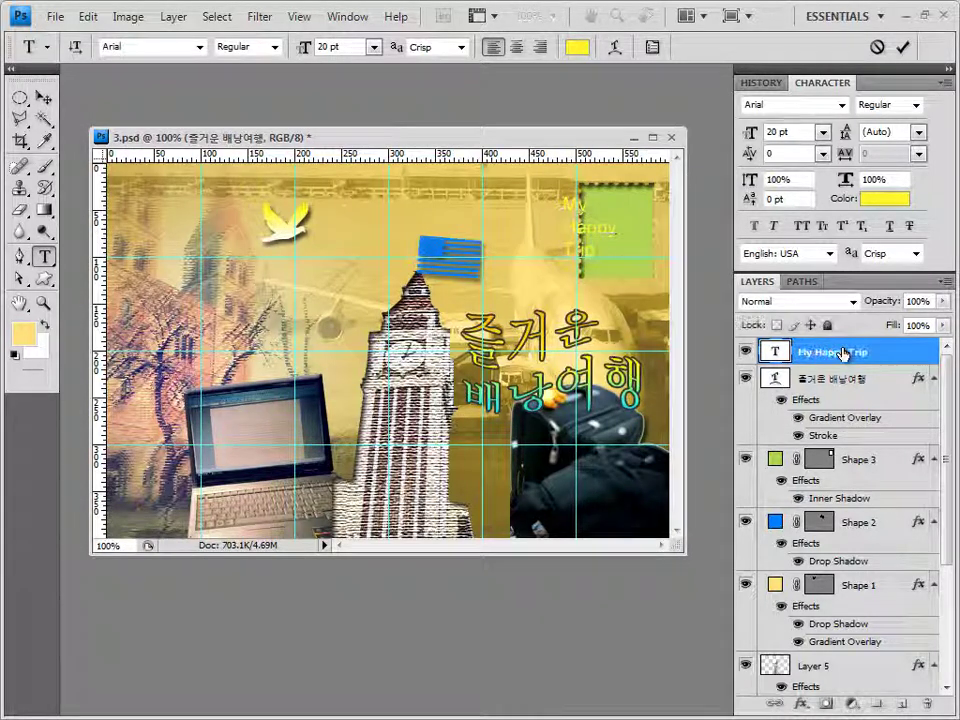
Add a 2 px outside Stroke in color #a0a0a0 to the "My Happy Trip" text layer.
left_click(805, 703)
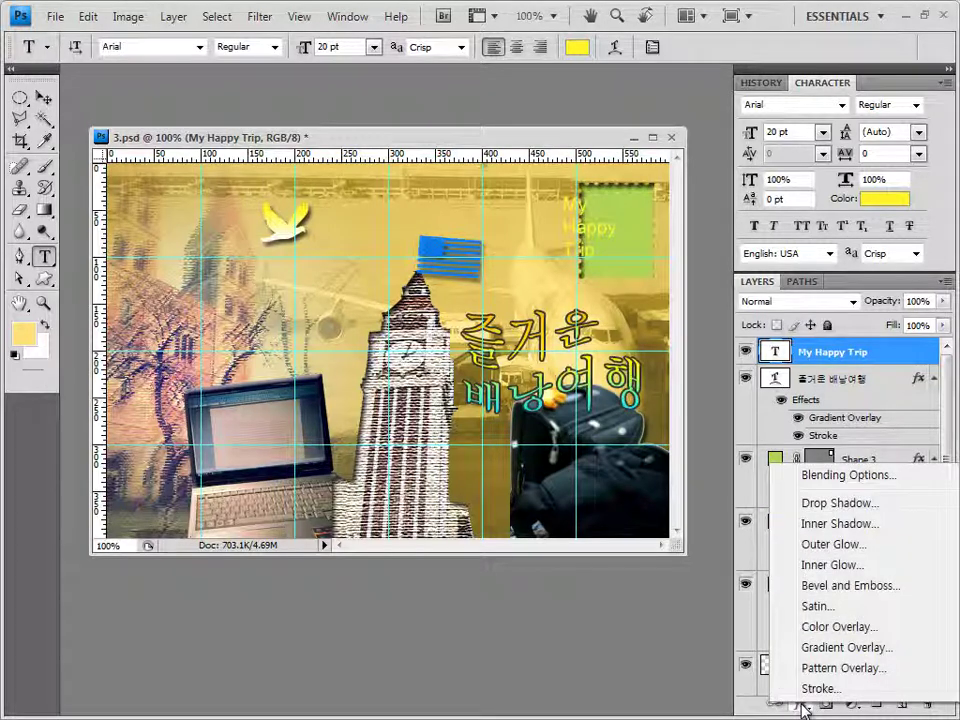
left_click(810, 690)
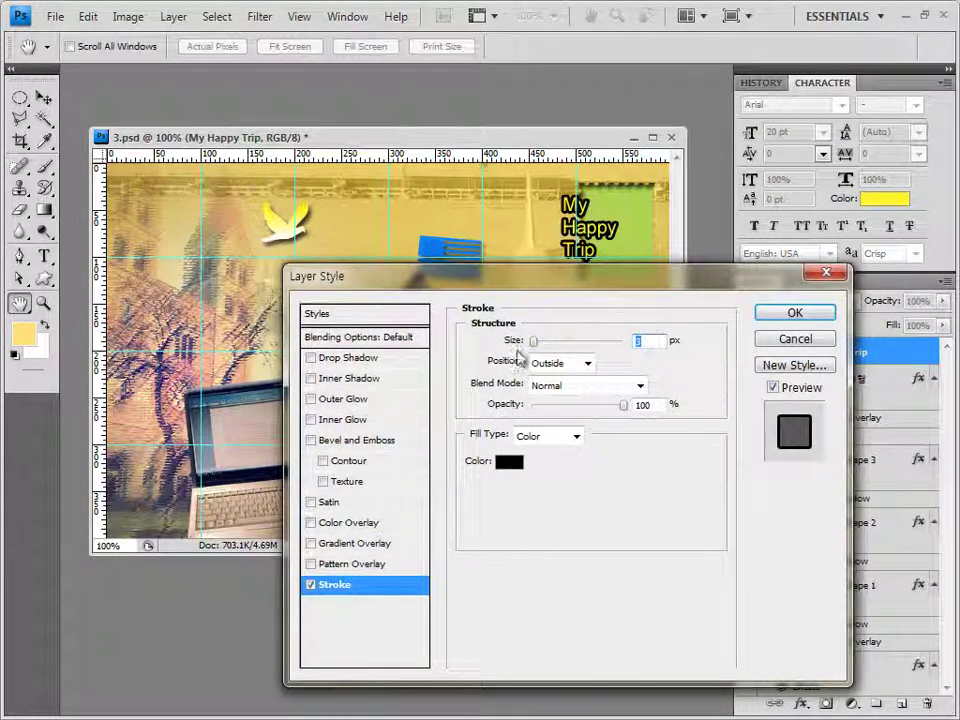
type("2")
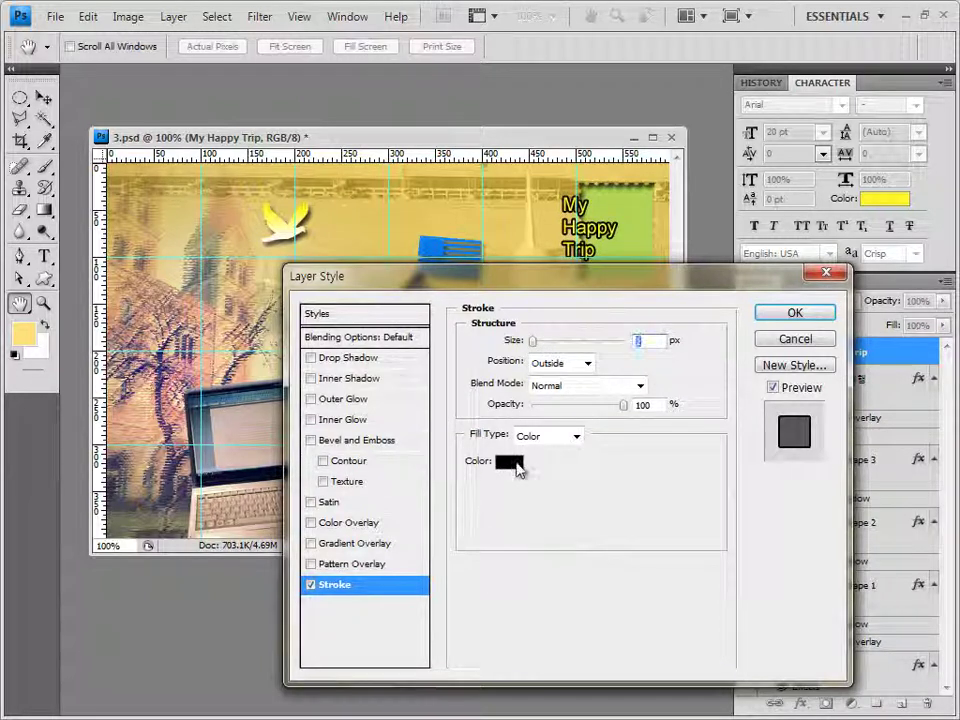
left_click(509, 461)
type("a0a0a0")
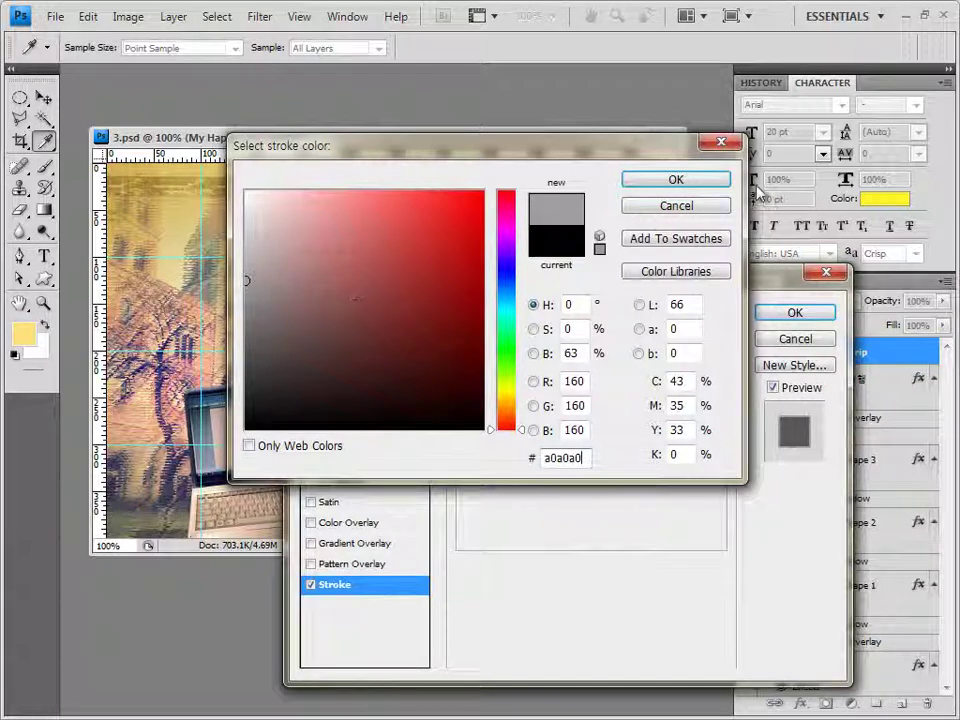
key("Return")
left_click(795, 313)
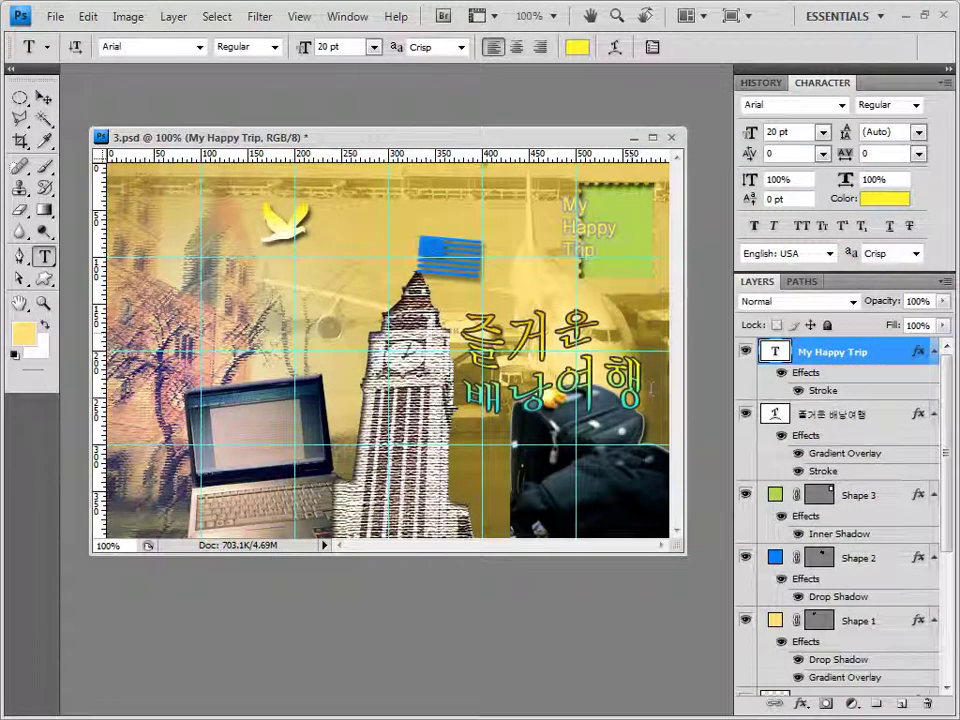
Move the "My Happy Trip" text onto the green stamp.
left_click(643, 241)
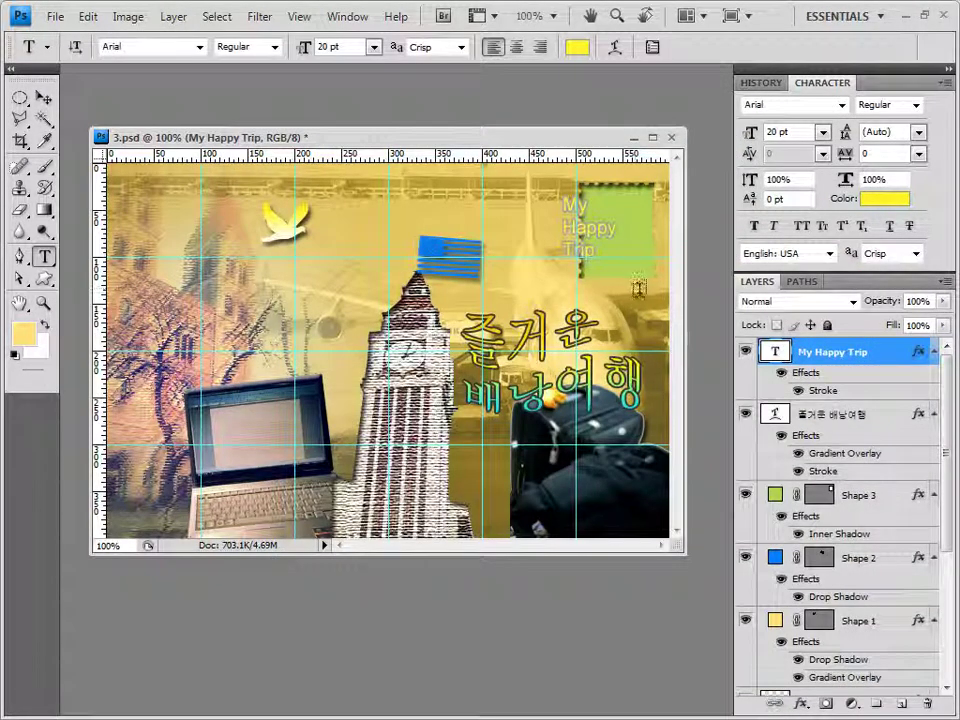
left_click(43, 97)
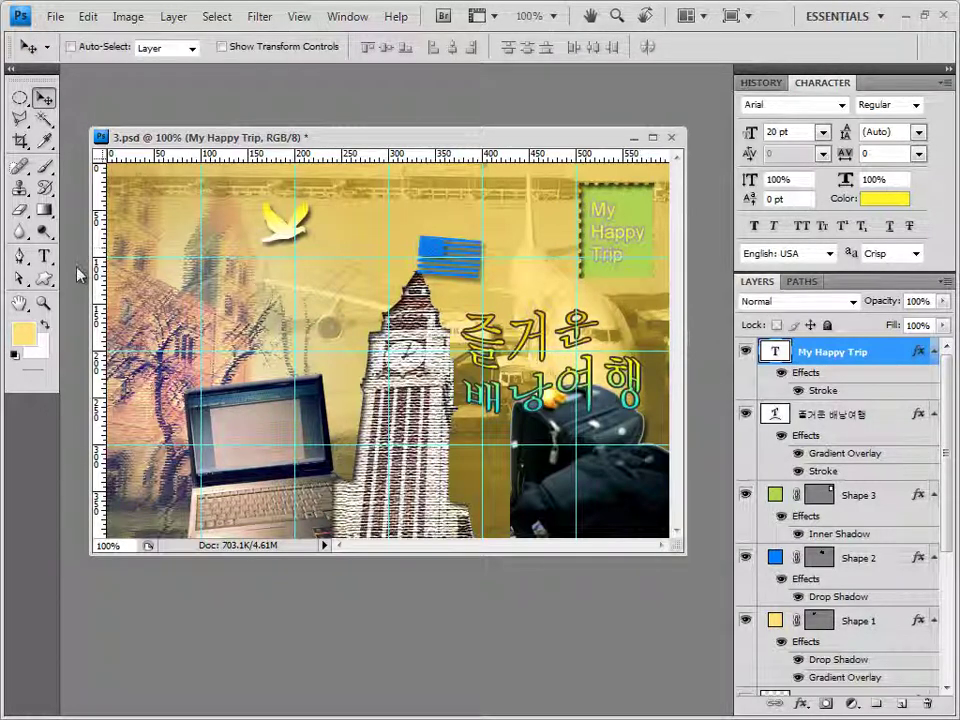
Start a new text layer near the tower's tip with the 돋움 font at 17 pt.
left_click(45, 258)
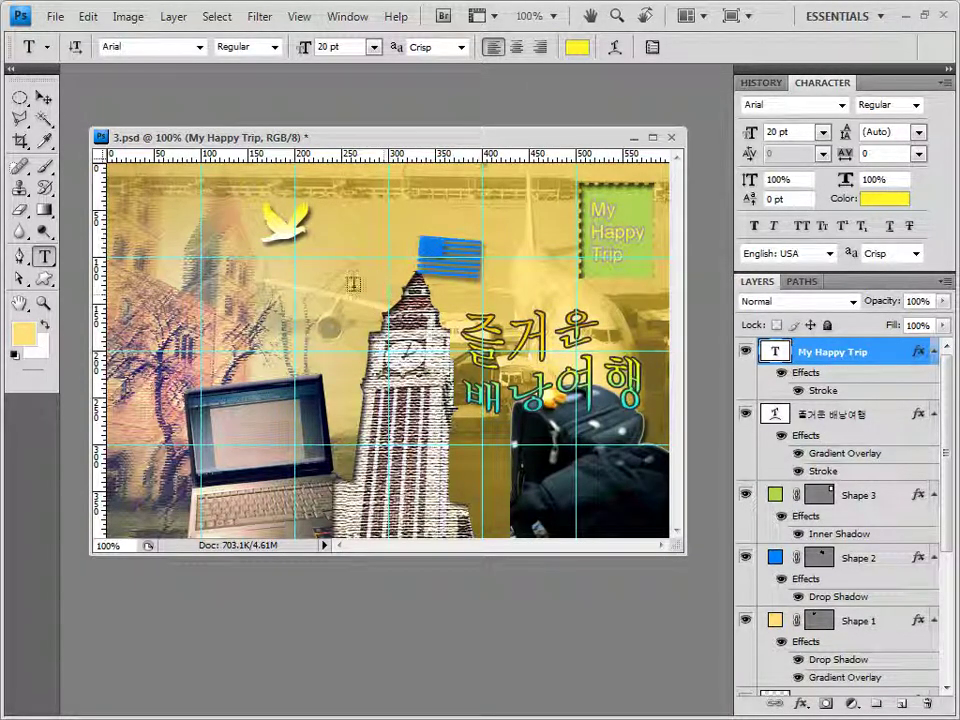
left_click(381, 296)
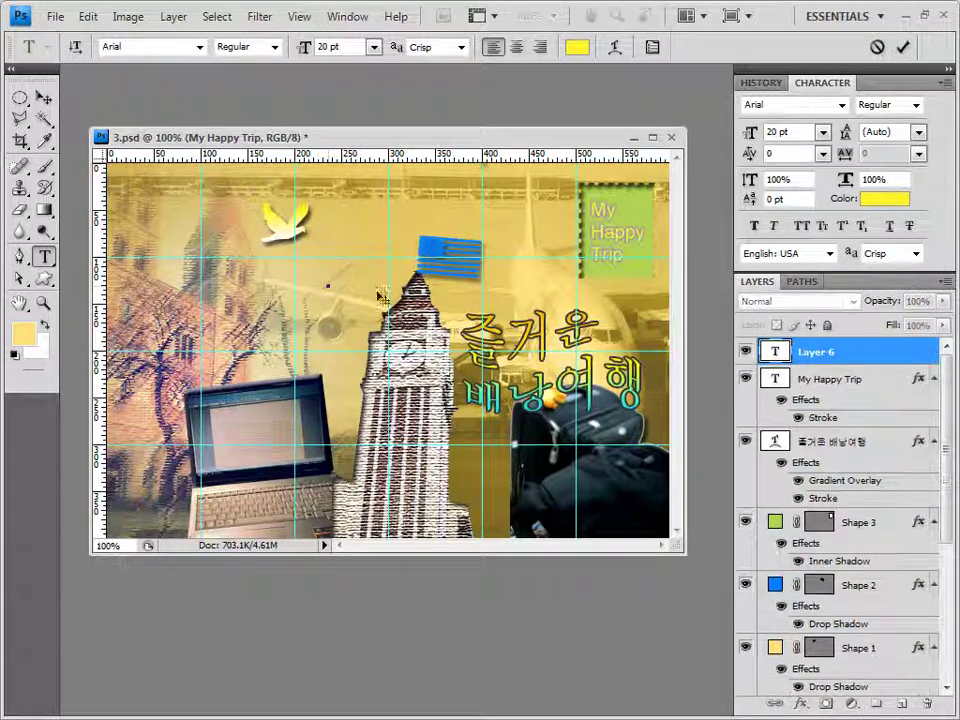
left_click(199, 47)
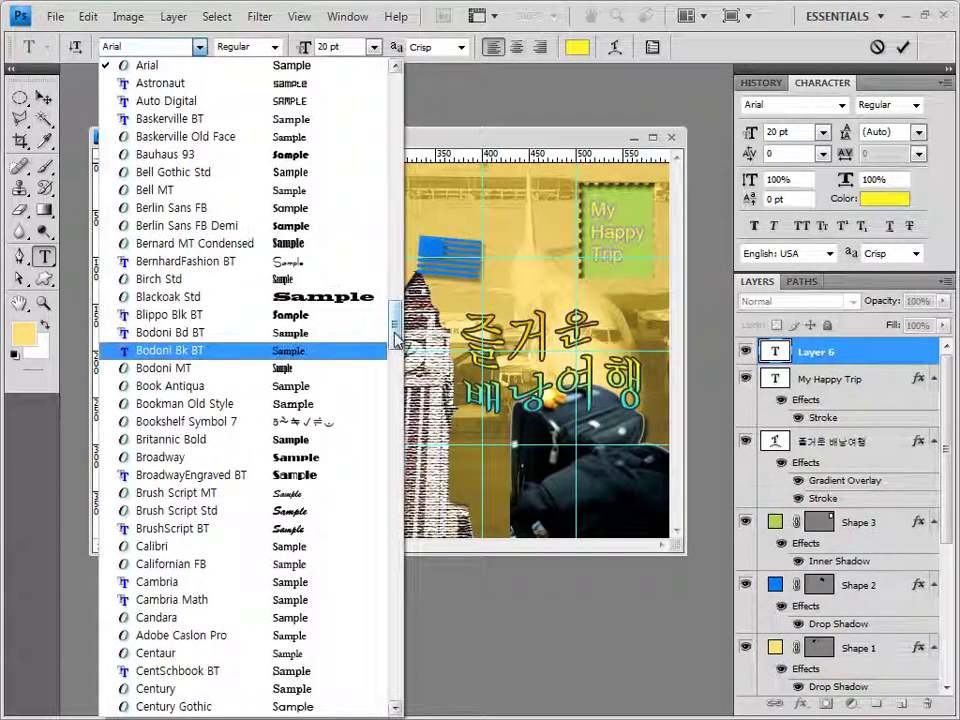
left_click_drag(394, 326, 394, 135)
left_click(200, 522)
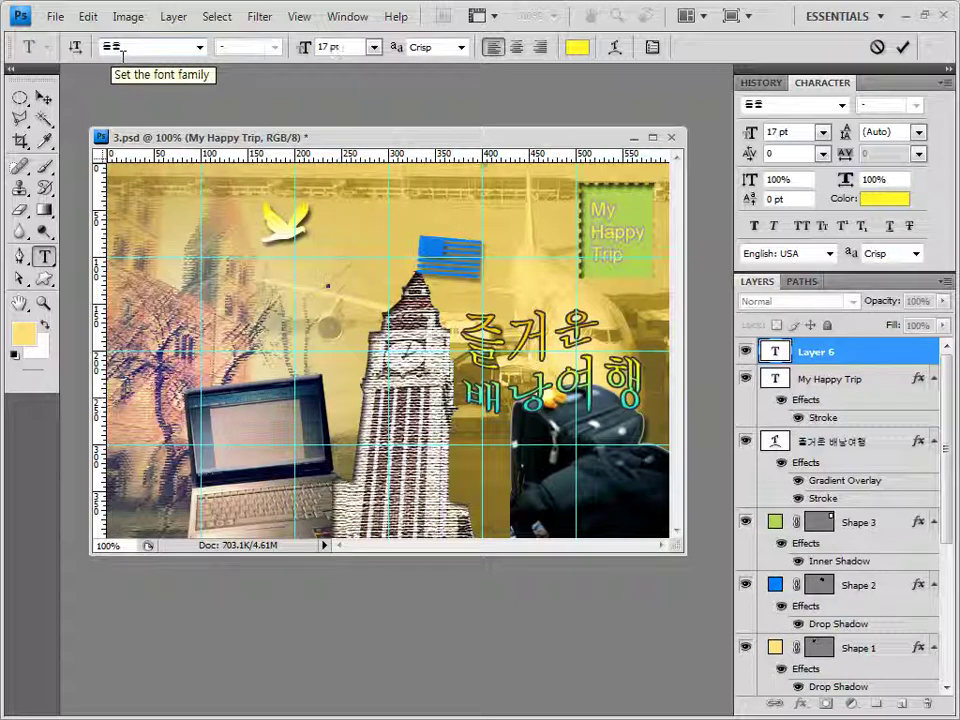
Set the text color to #844e00, enter "내가 걸었던 그 거리" and commit the text layer.
left_click(577, 47)
left_click(577, 457)
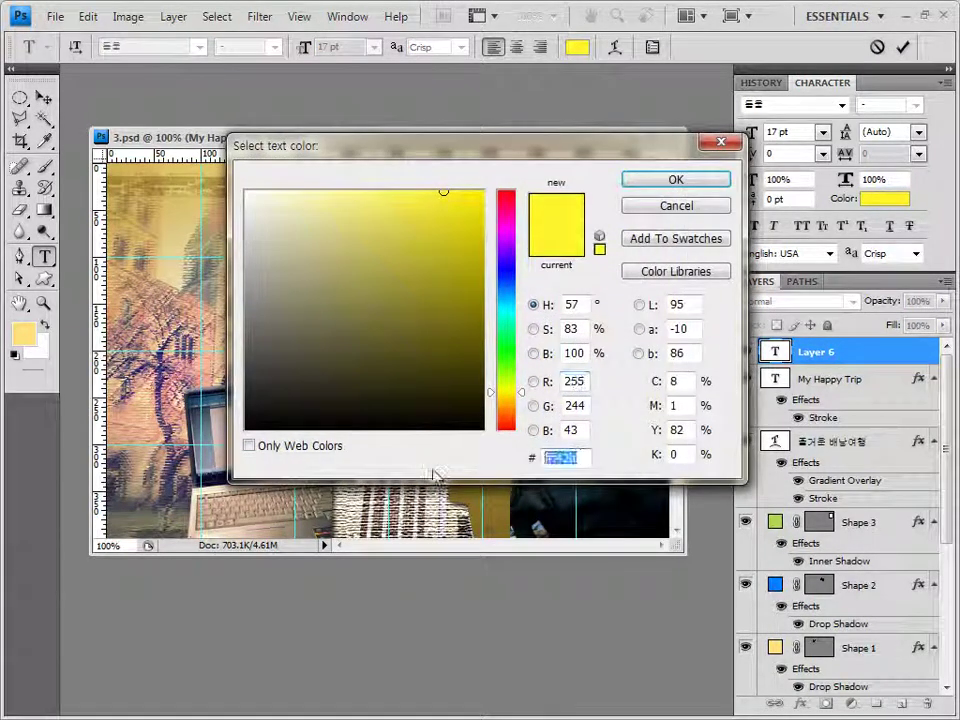
type("834d00")
left_click(663, 188)
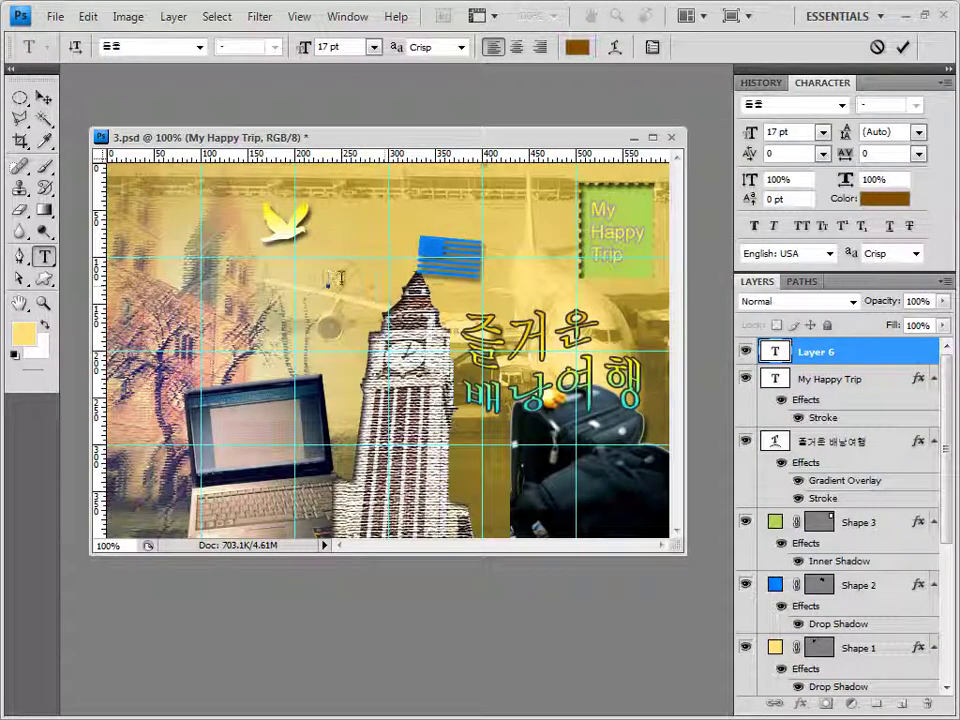
type("내가 걸었던 그 거리")
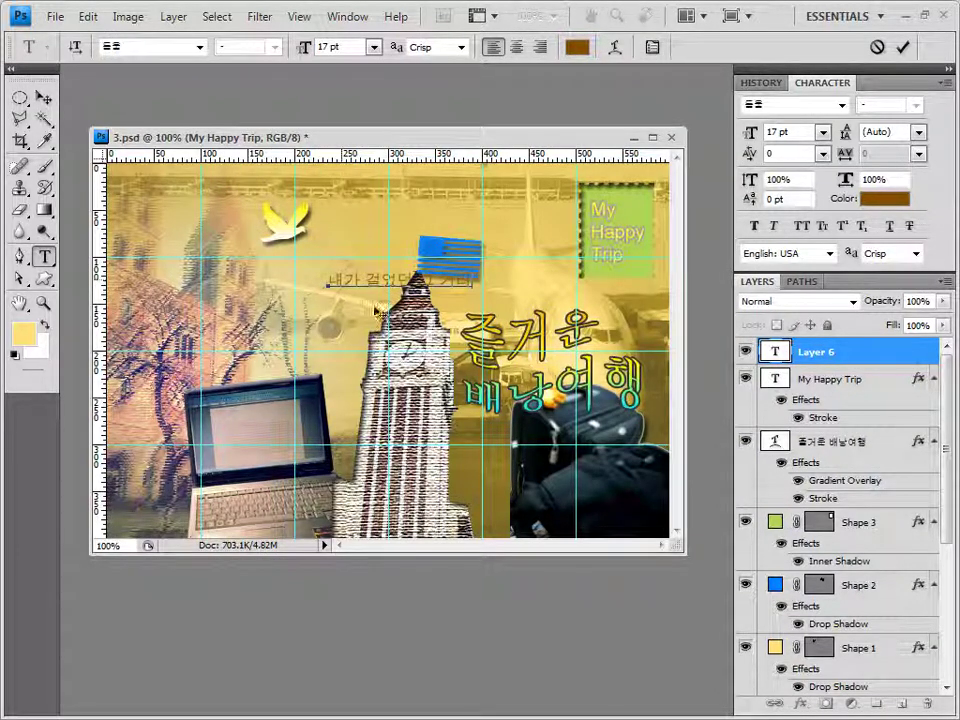
left_click(831, 353)
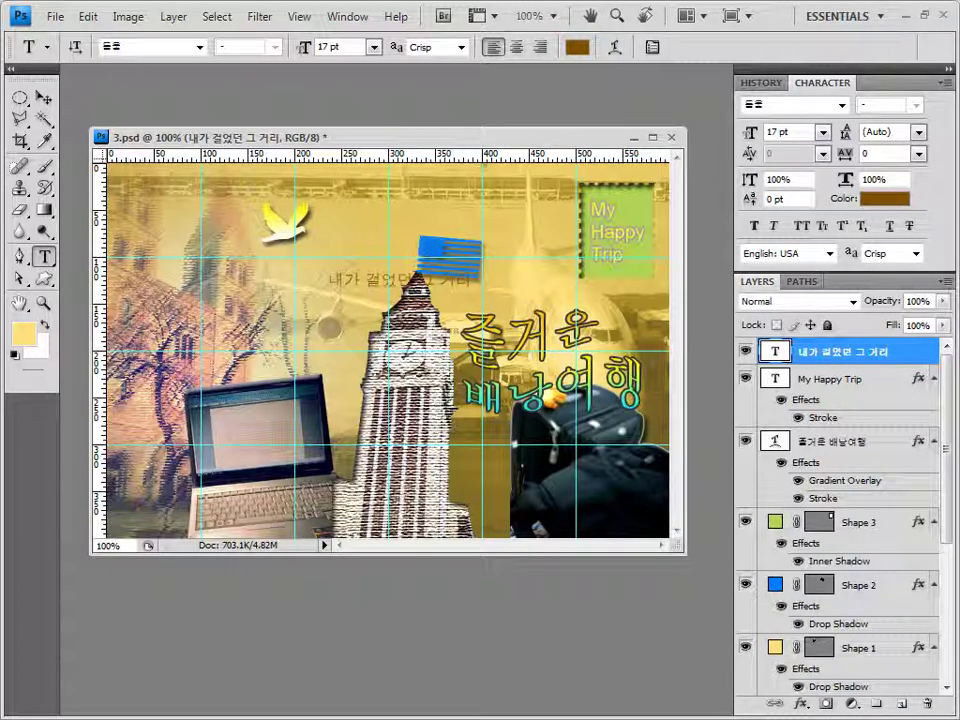
Add a default Outer Glow to the "내가 걸었던 그 거리" layer and move the text above the blue flag.
left_click(799, 704)
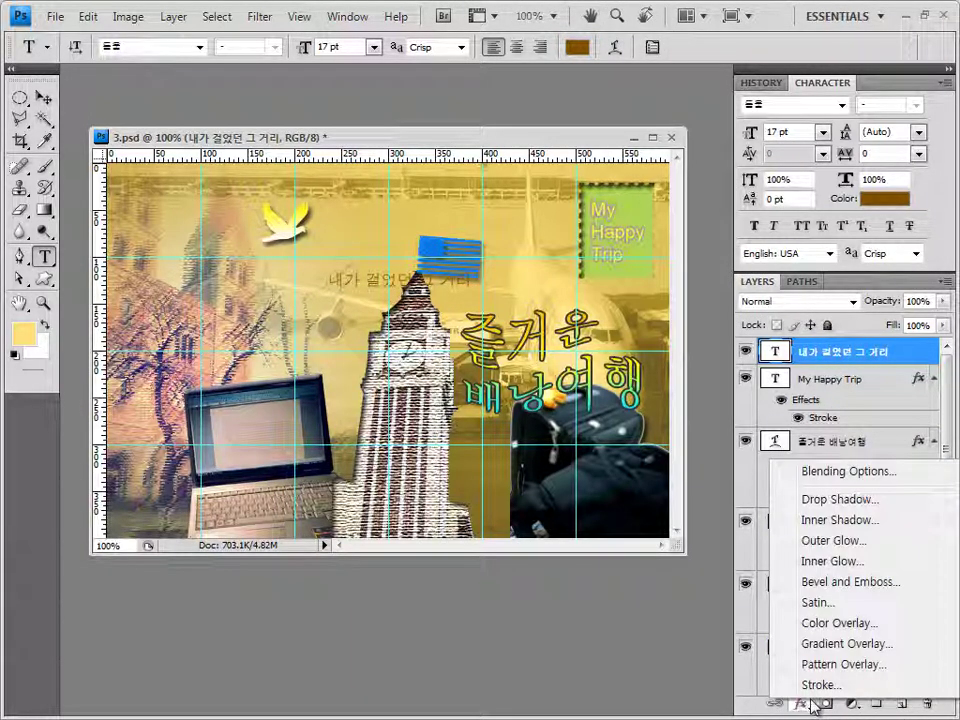
left_click(830, 543)
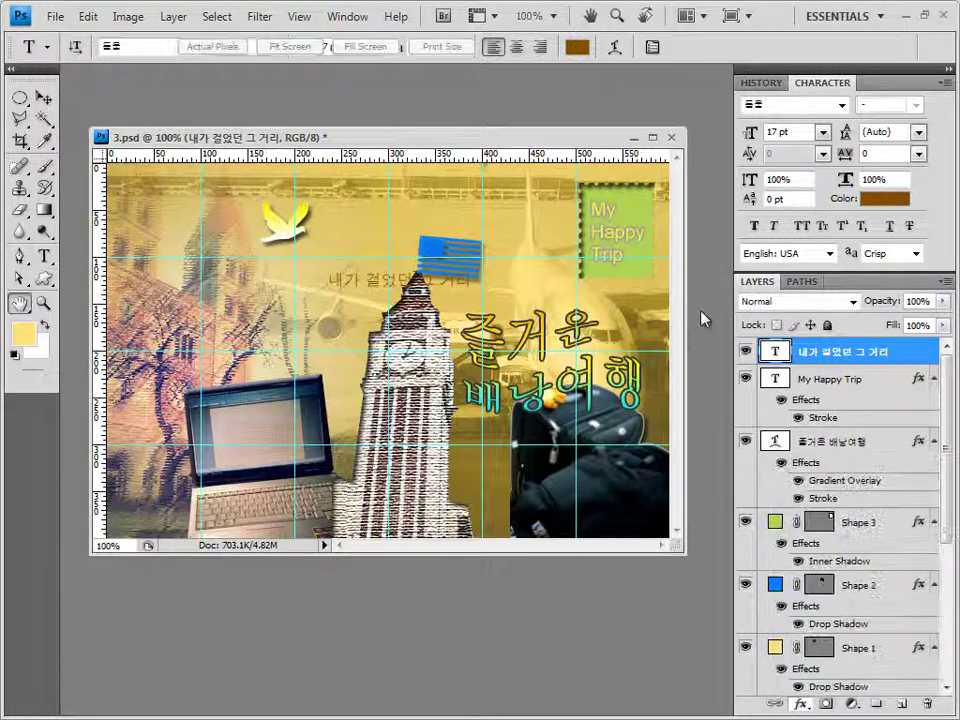
left_click(806, 313)
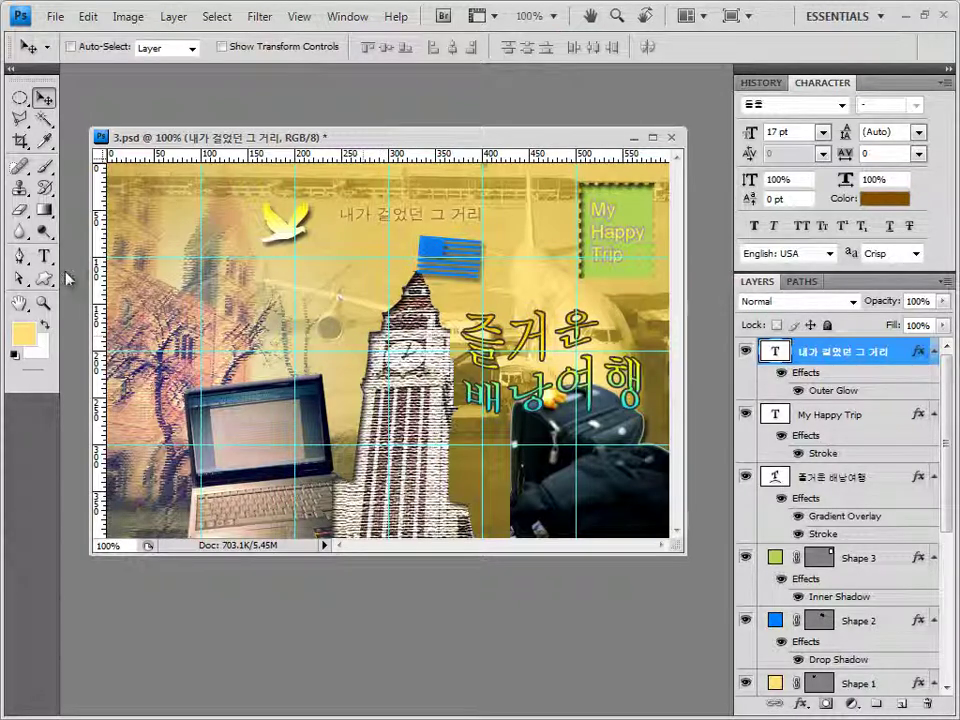
Start a new text layer over the laptop screen with the Times New Roman Regular font at 20 pt.
left_click(50, 258)
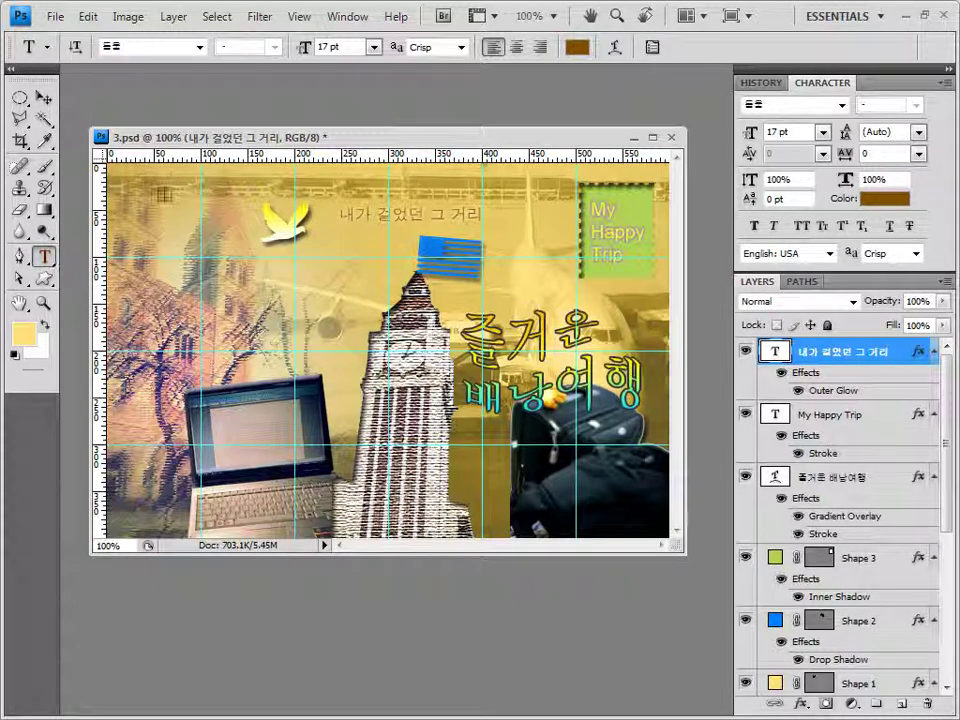
left_click(140, 336)
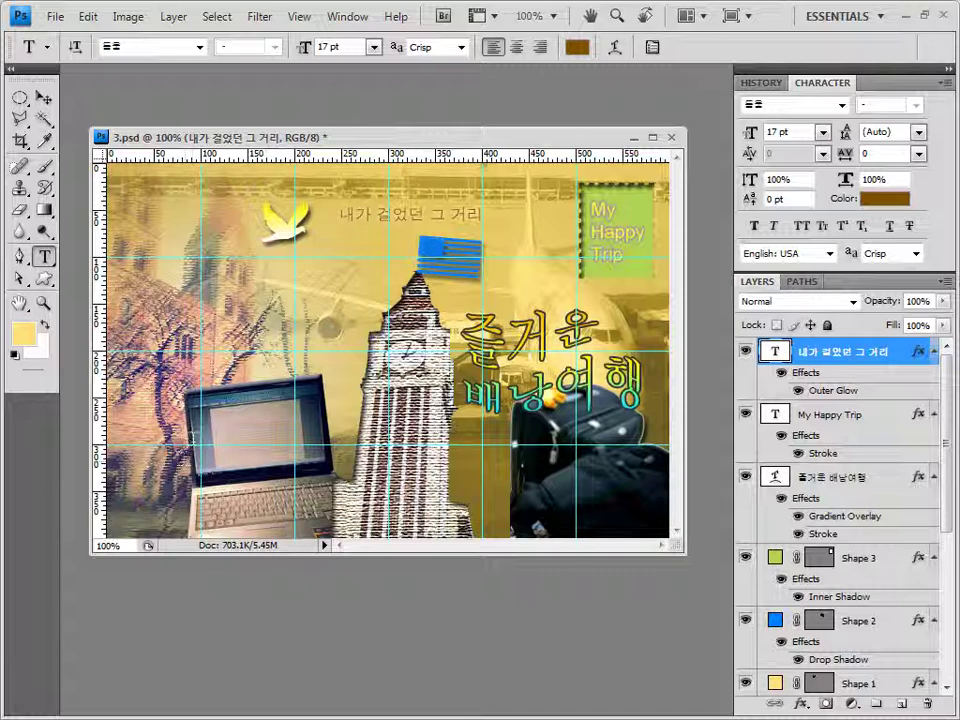
left_click(200, 47)
left_click_drag(391, 204, 392, 600)
left_click(160, 333)
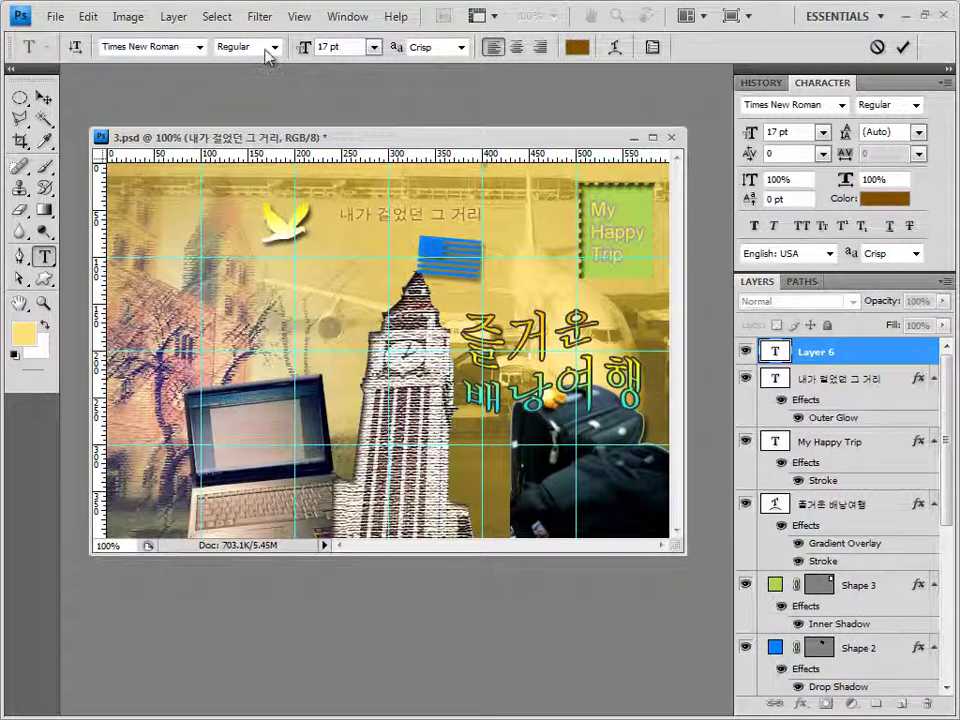
left_click(348, 47)
type("20")
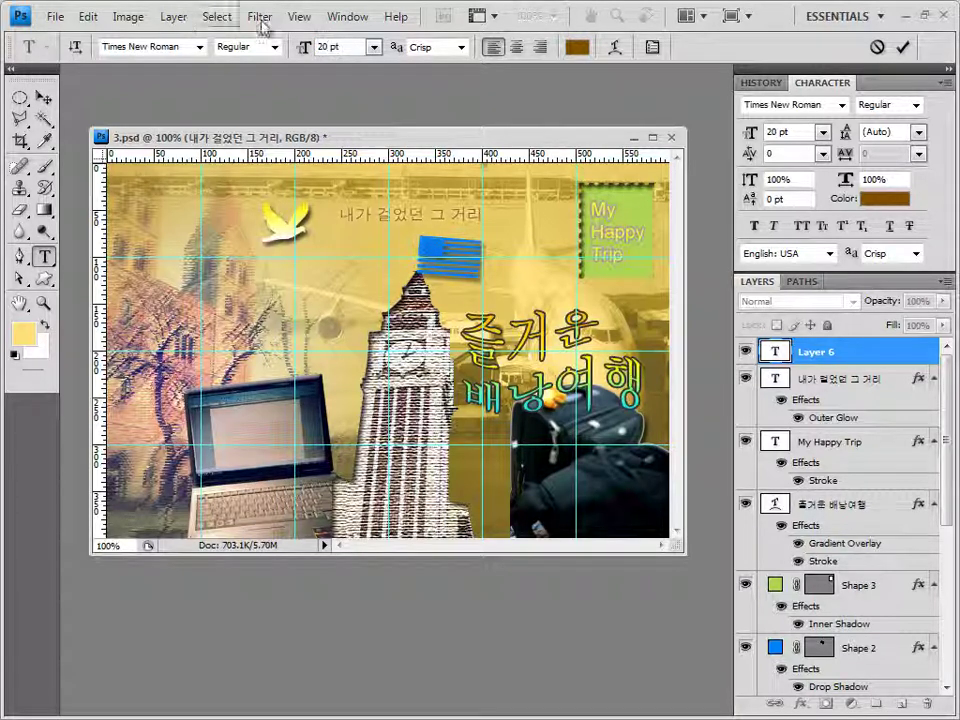
Set the text color to black (#000000), enter "Beautiful Sight" and commit the text layer.
left_click(577, 47)
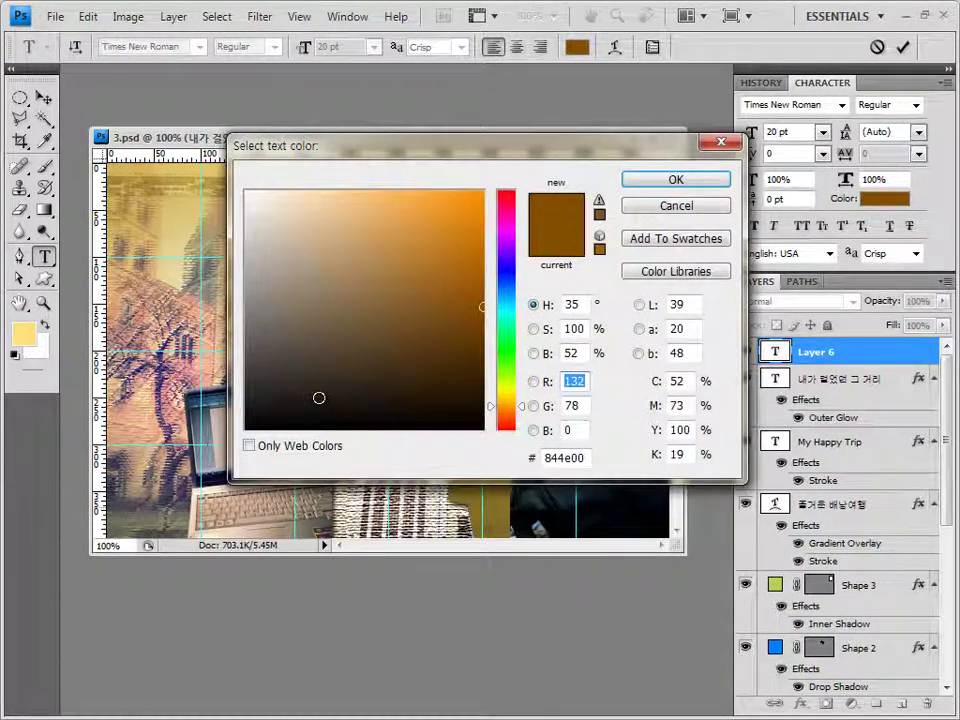
left_click_drag(317, 399, 242, 432)
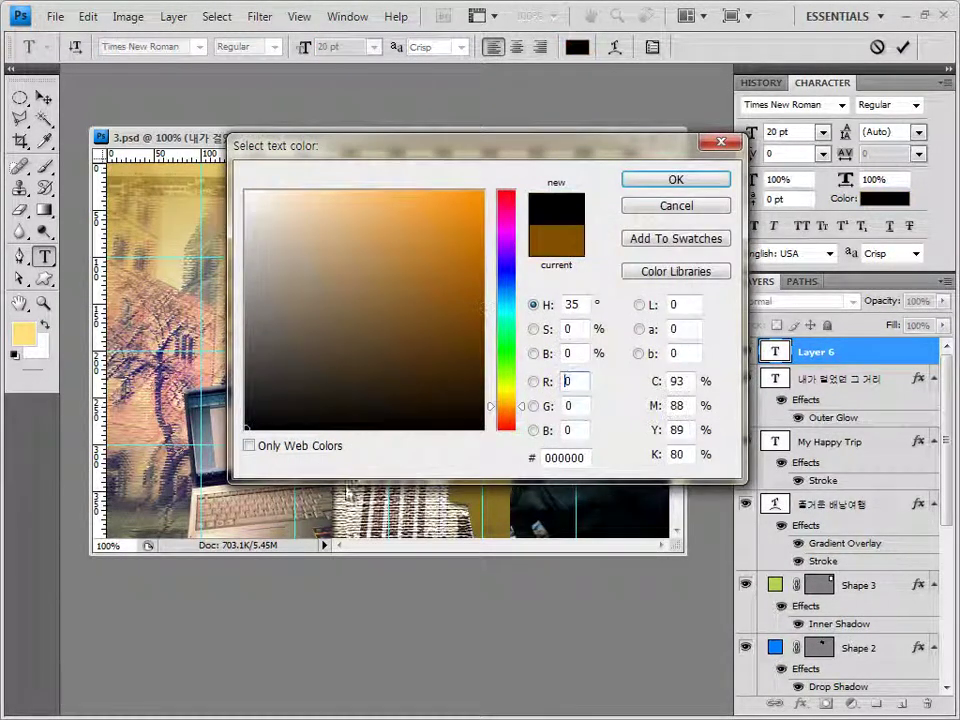
left_click(712, 183)
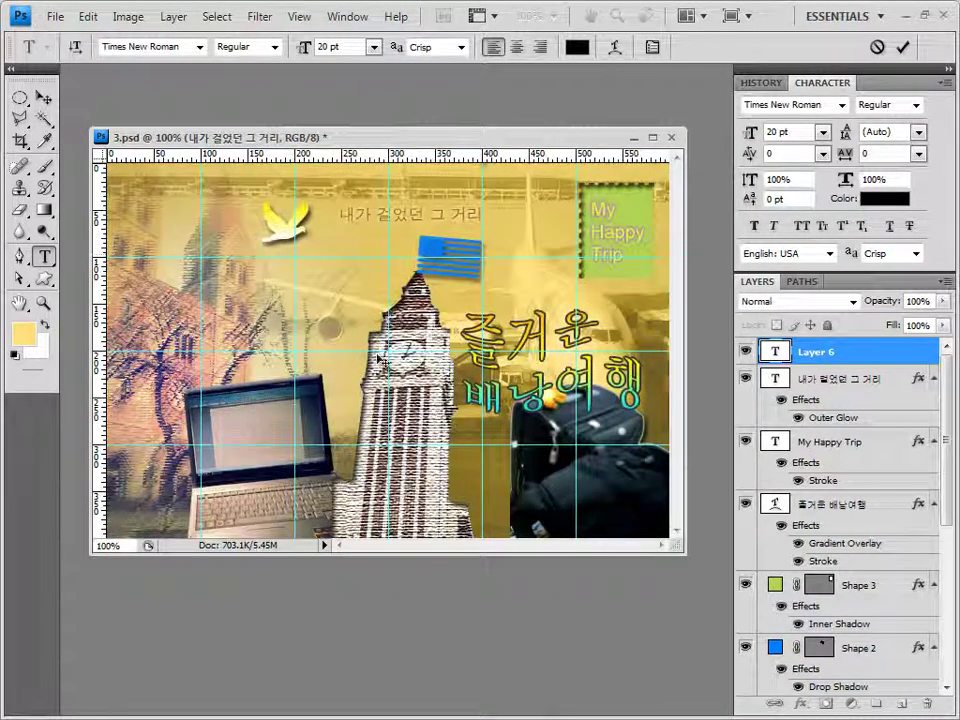
type("Beautiful Sight")
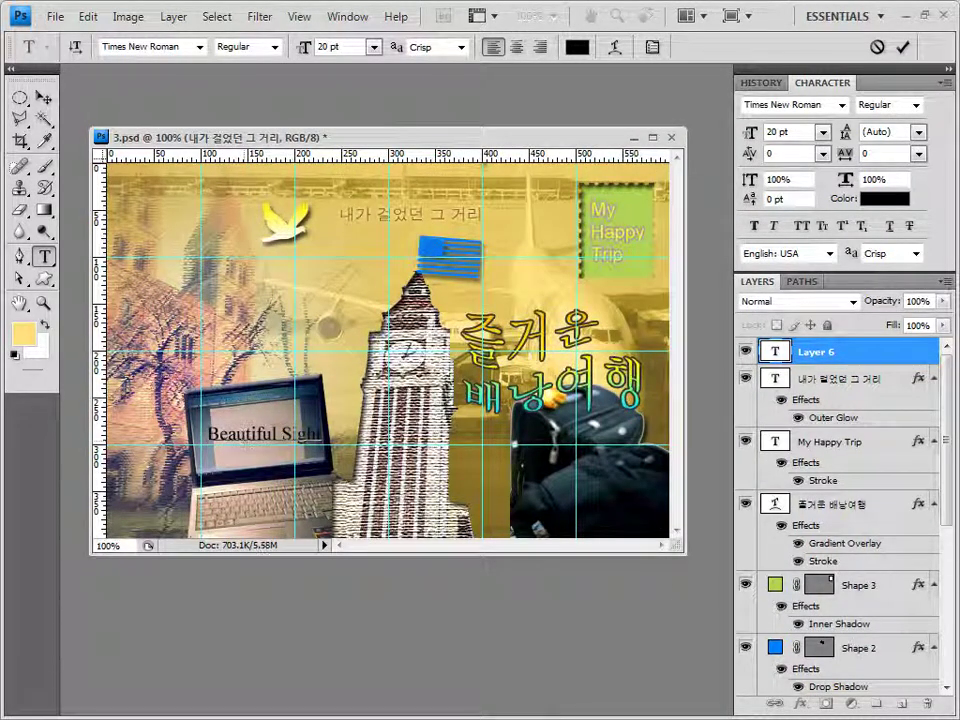
left_click(830, 355)
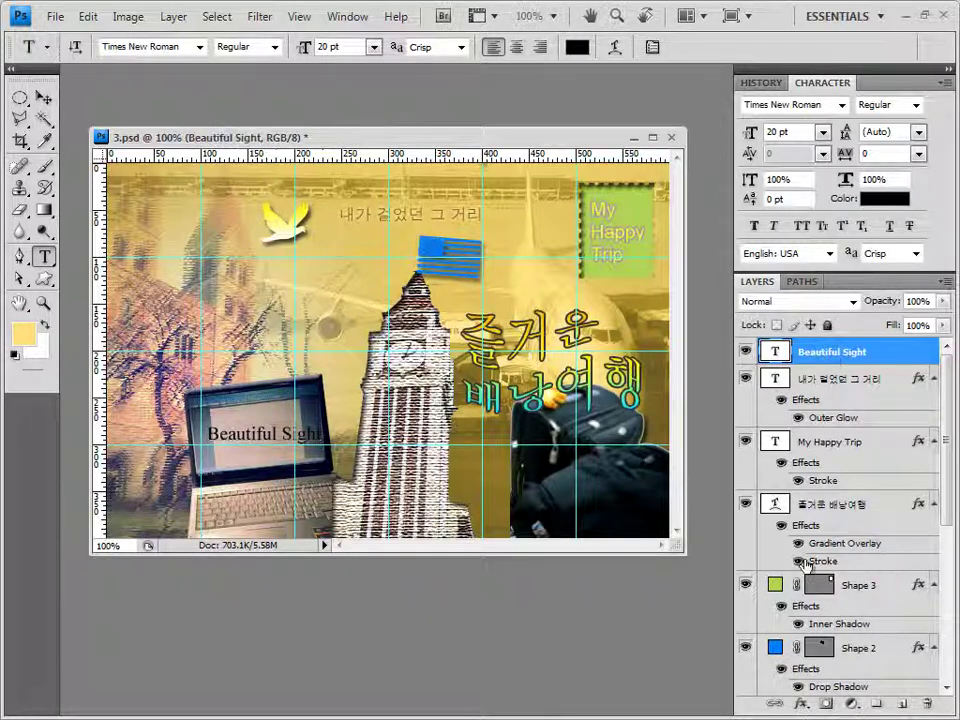
Add an Outer Glow with its default settings to the "Beautiful Sight" text layer.
left_click(801, 703)
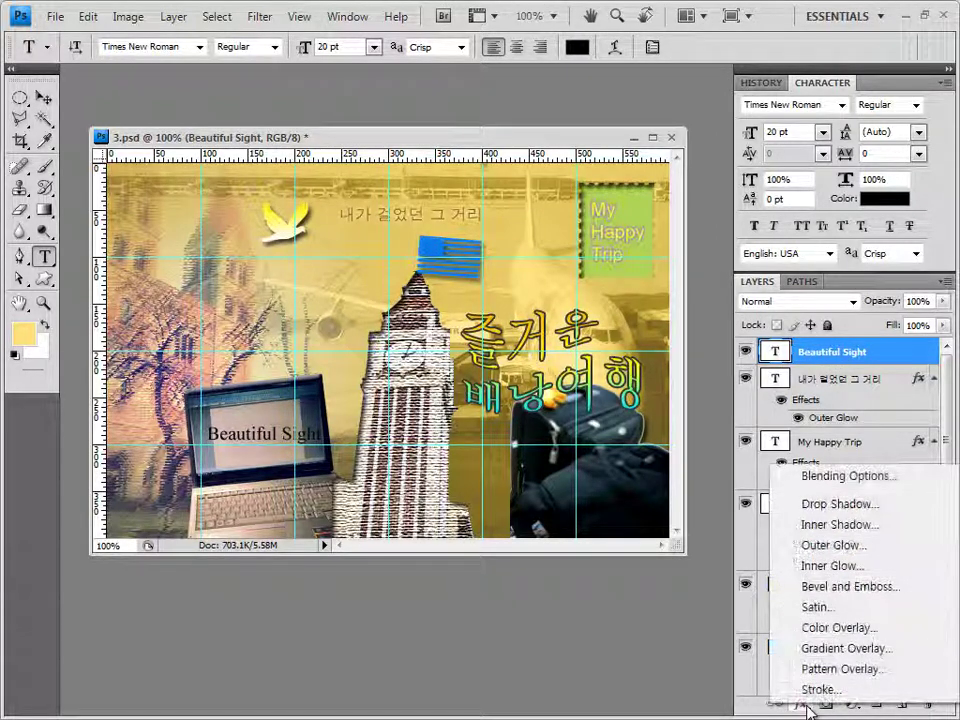
left_click(838, 547)
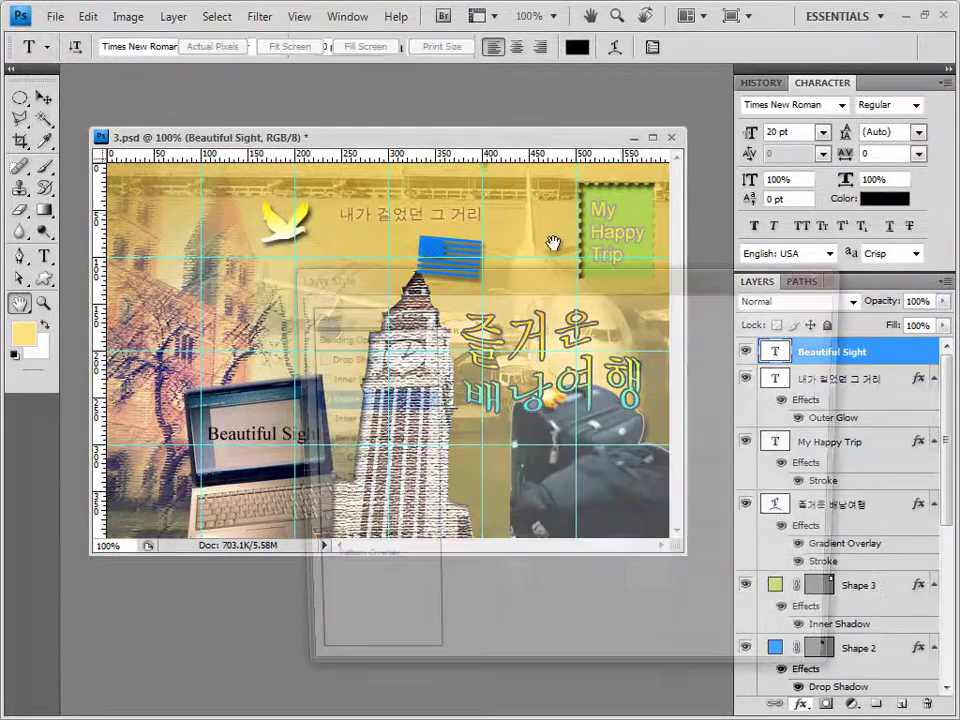
left_click(792, 314)
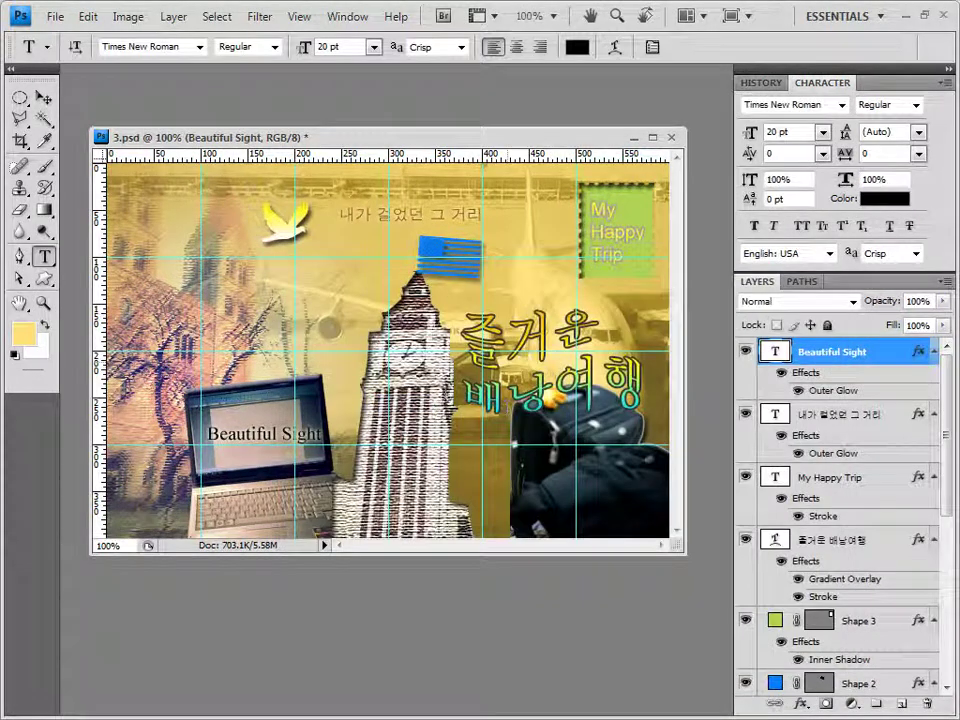
Rotate the "Beautiful Sight" text by about -8.5° and shift it about 10 px left on the laptop screen.
left_click(43, 97)
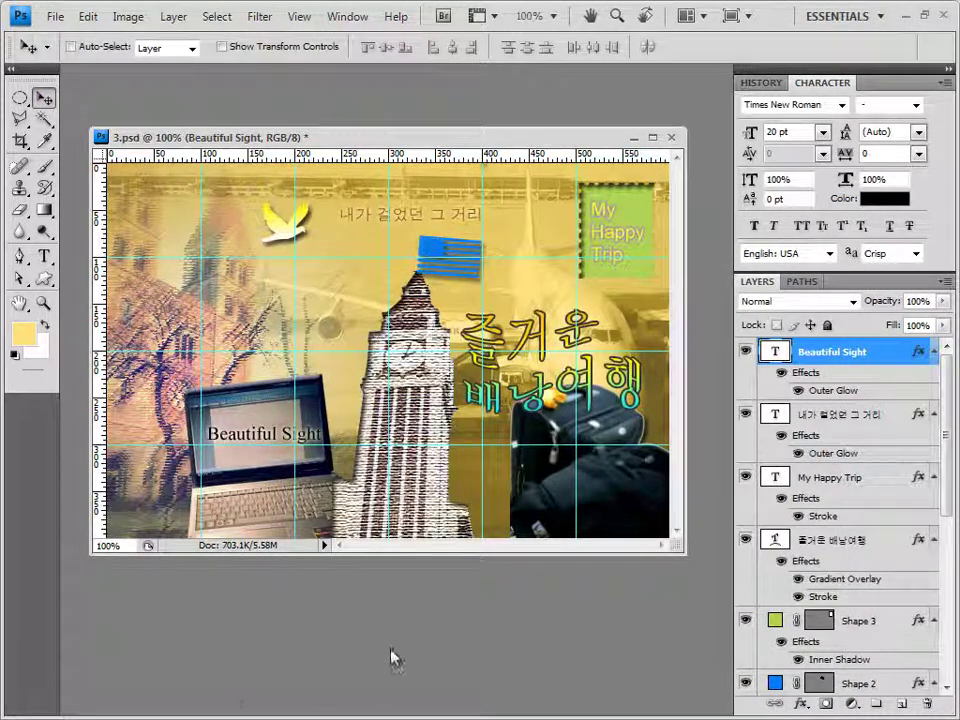
key("ctrl+t")
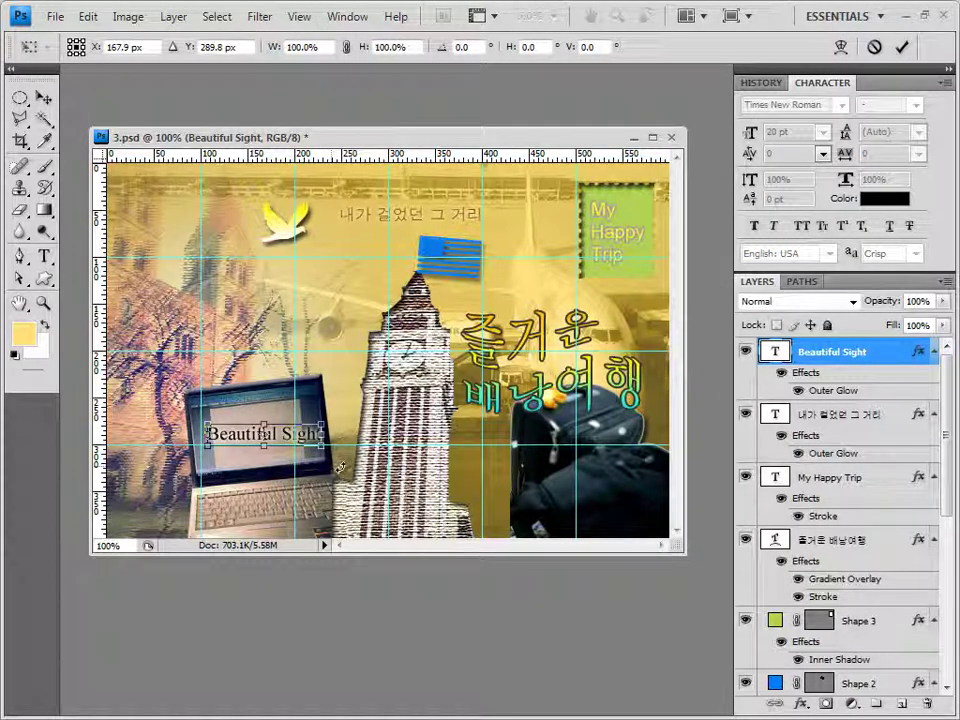
left_click_drag(340, 470, 345, 459)
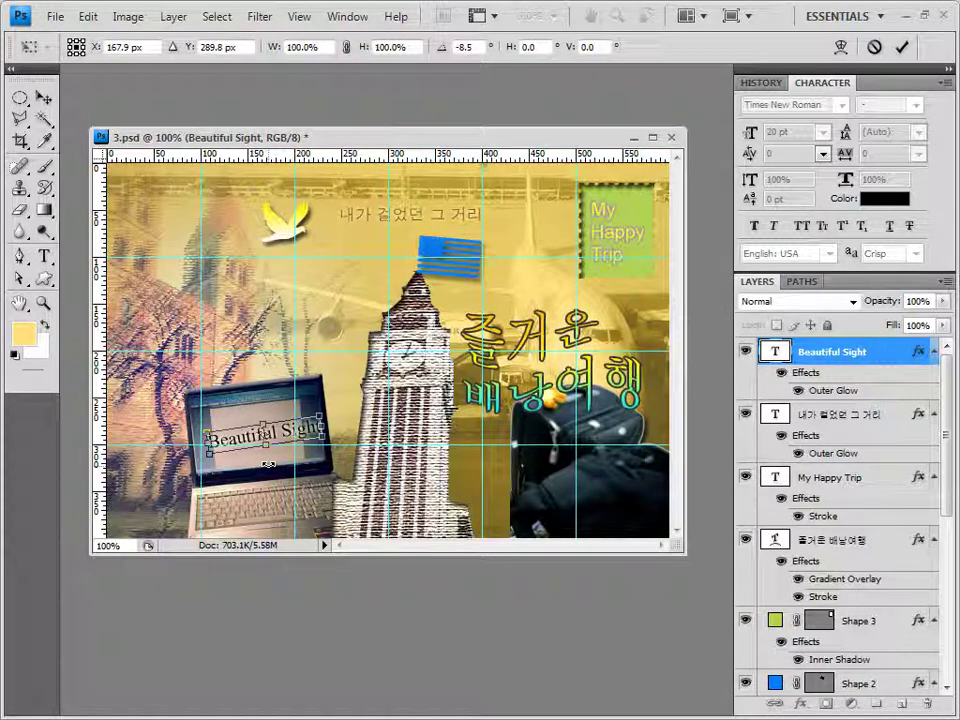
key("Return")
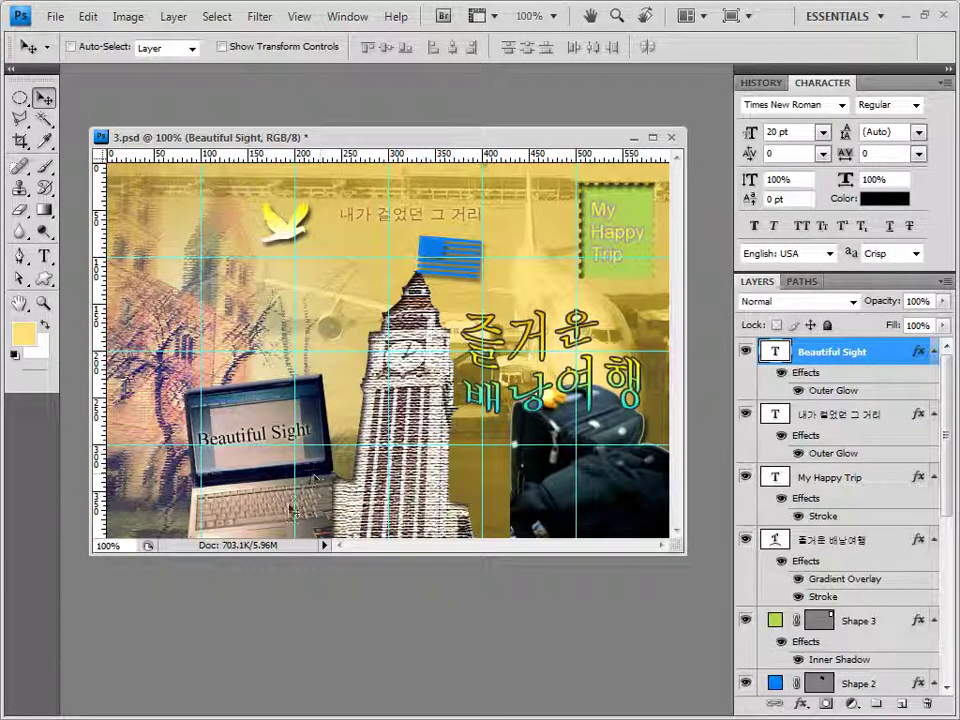
Save 3.psd with Maximize Compatibility enabled and clear all guides from the document.
left_click(55, 16)
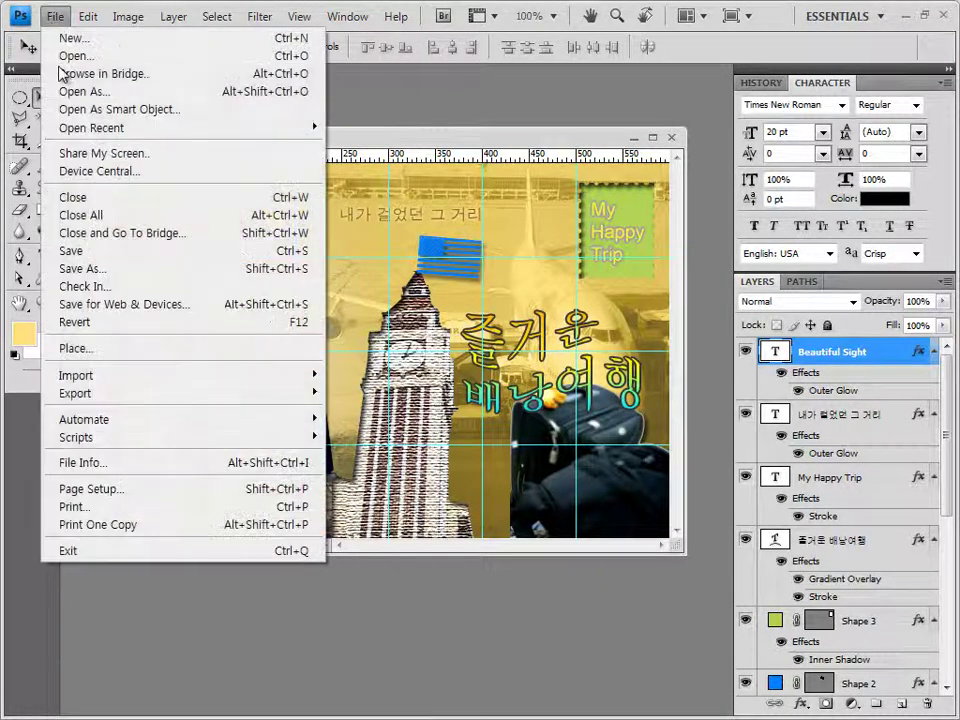
left_click(70, 251)
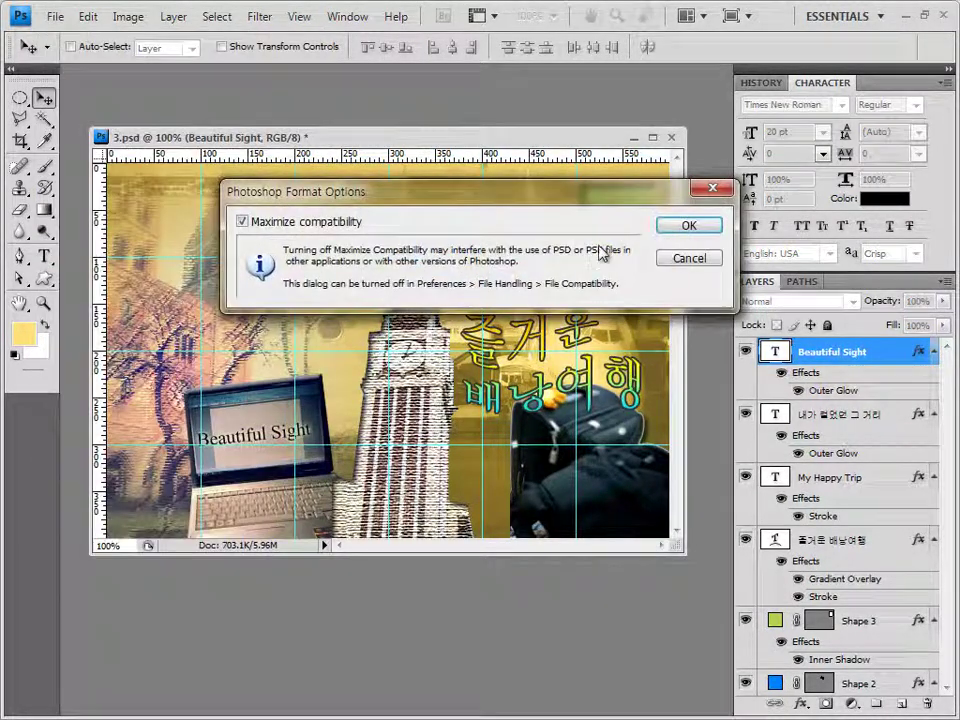
left_click(689, 225)
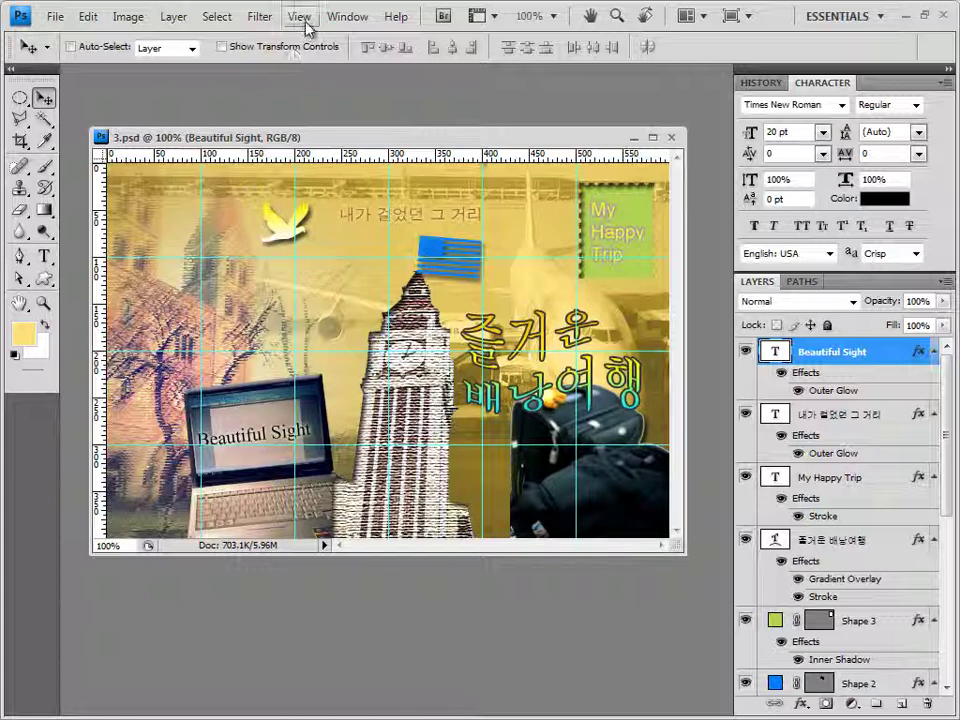
left_click(300, 16)
left_click(333, 409)
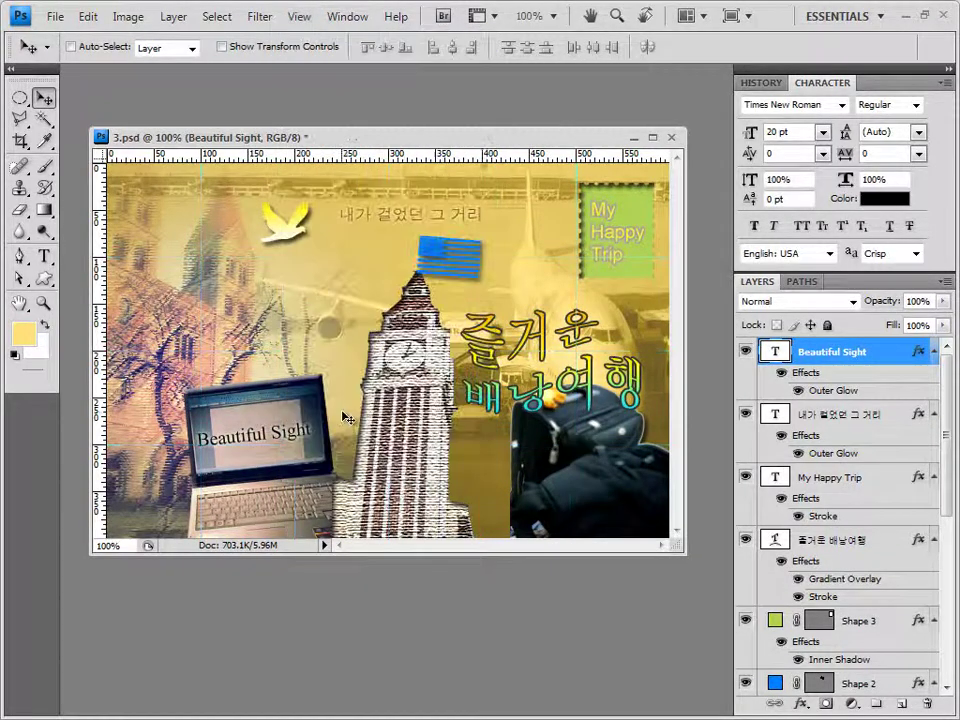
Save a JPEG copy in the GTQ folder, named with the examinee's number and name plus the suffix -3, at quality 8.
left_click(56, 16)
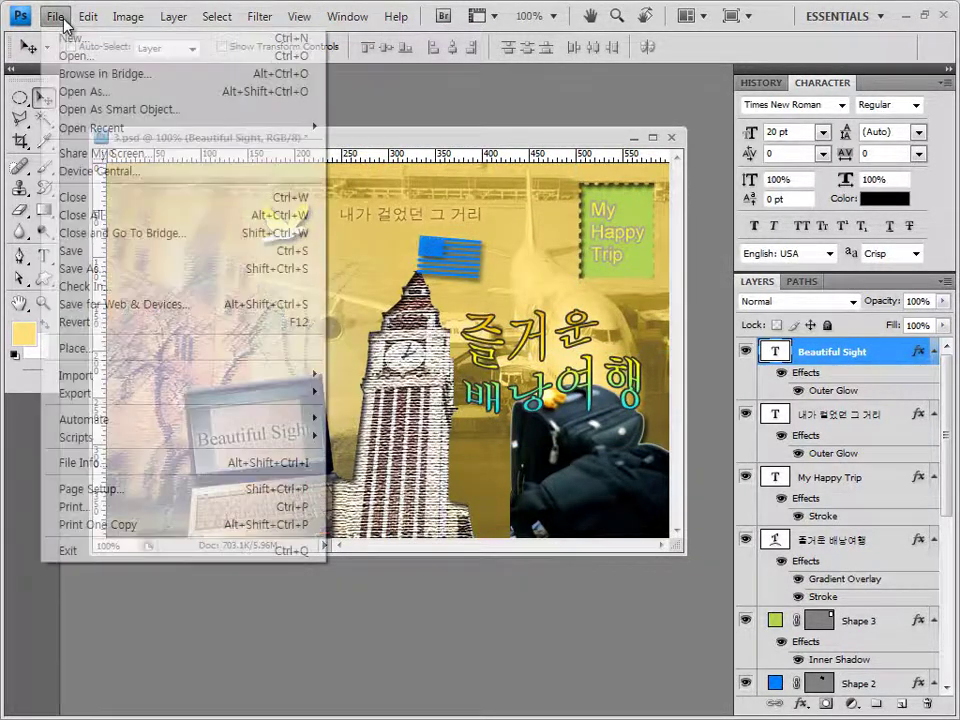
left_click(75, 268)
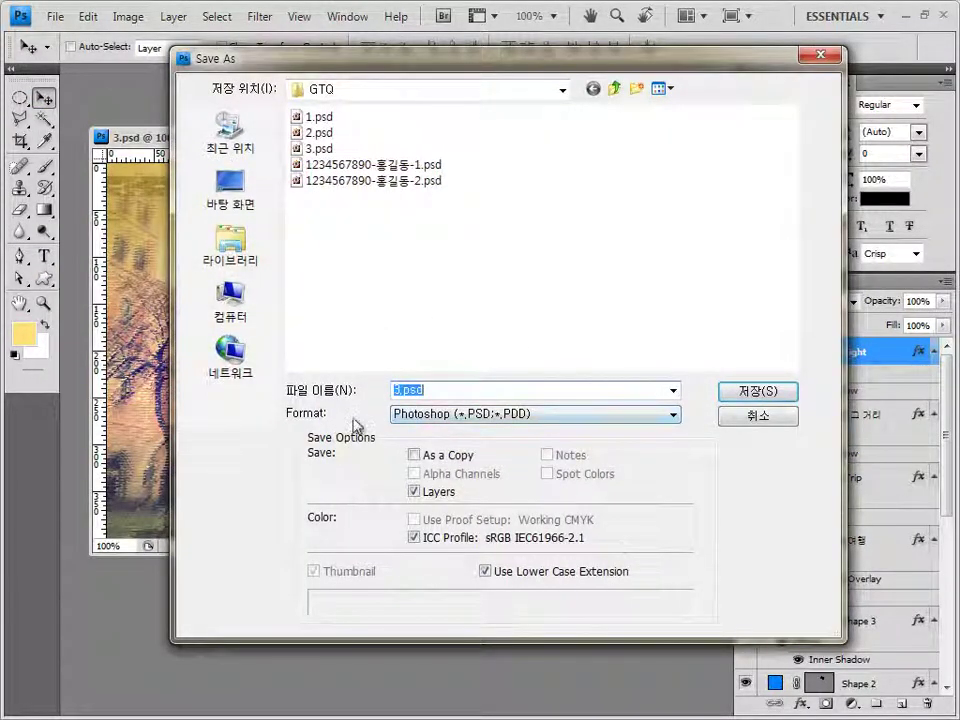
left_click(436, 414)
left_click(452, 520)
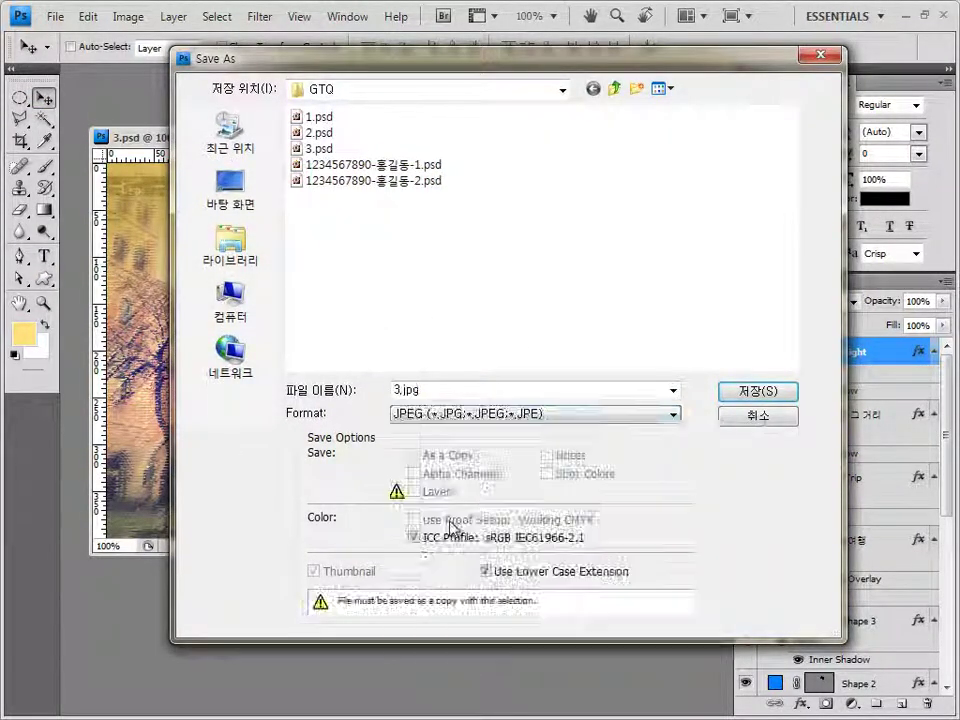
left_click(404, 136)
double_click(491, 390)
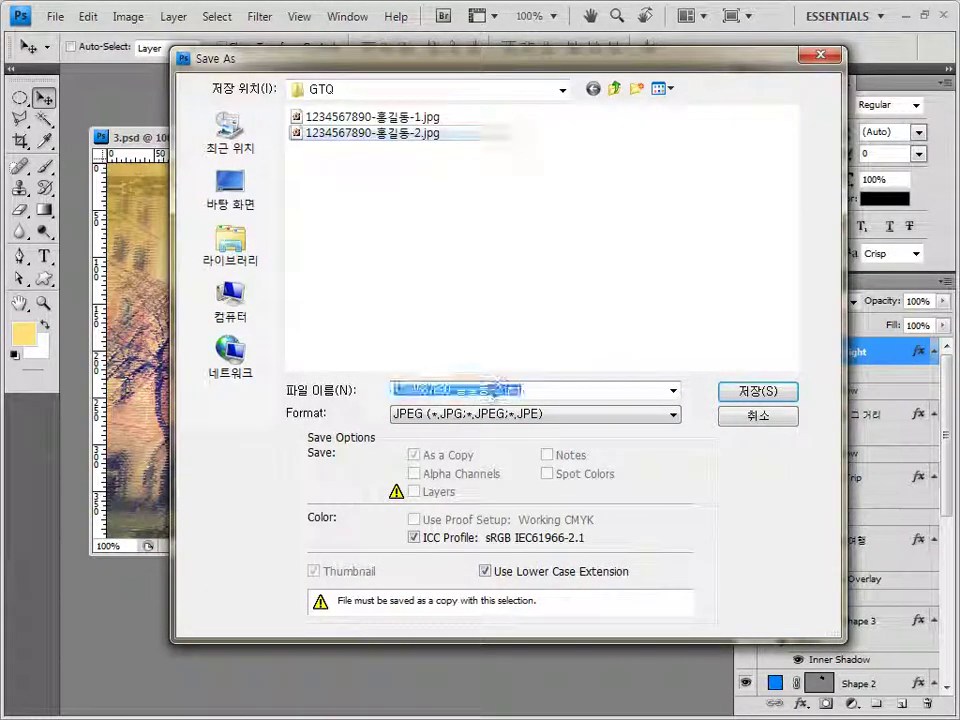
left_click(497, 390)
left_click_drag(494, 390, 502, 390)
type("3")
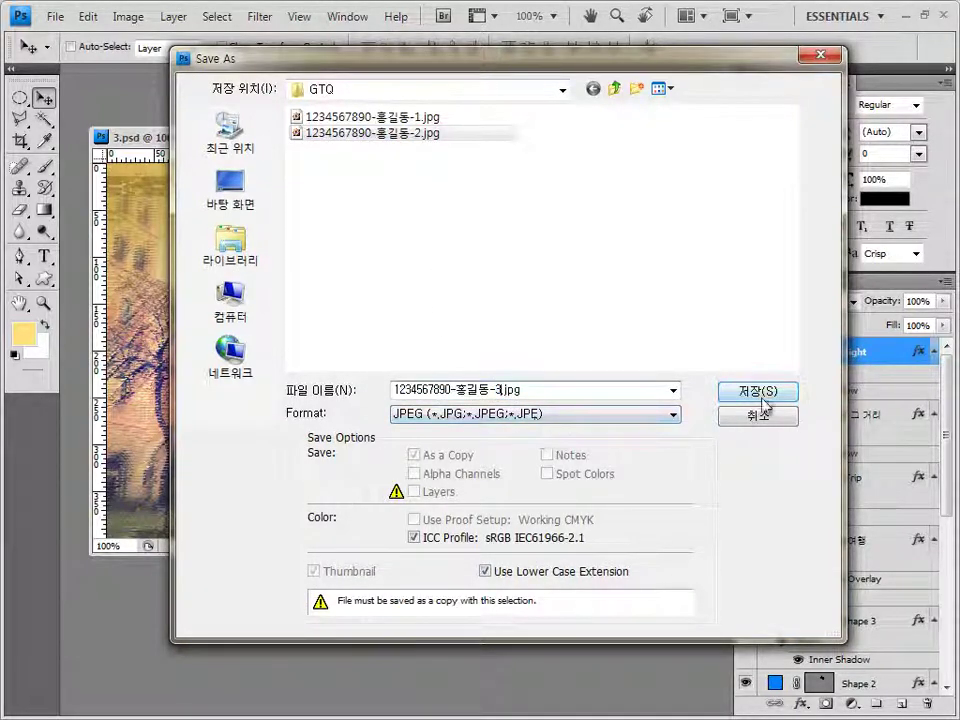
left_click(770, 392)
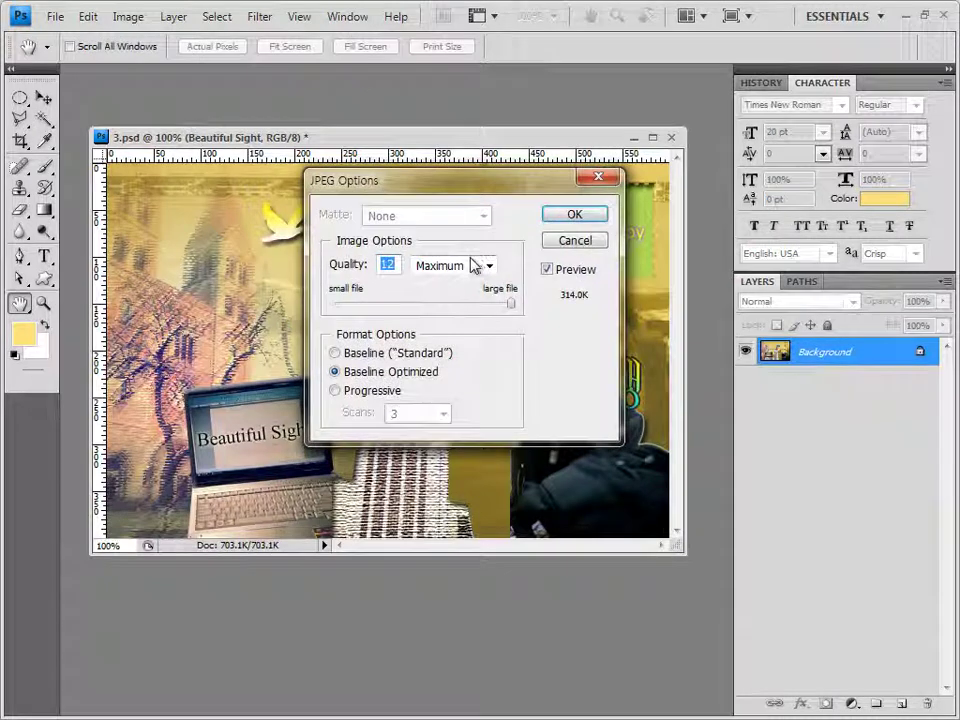
type("8")
left_click(574, 217)
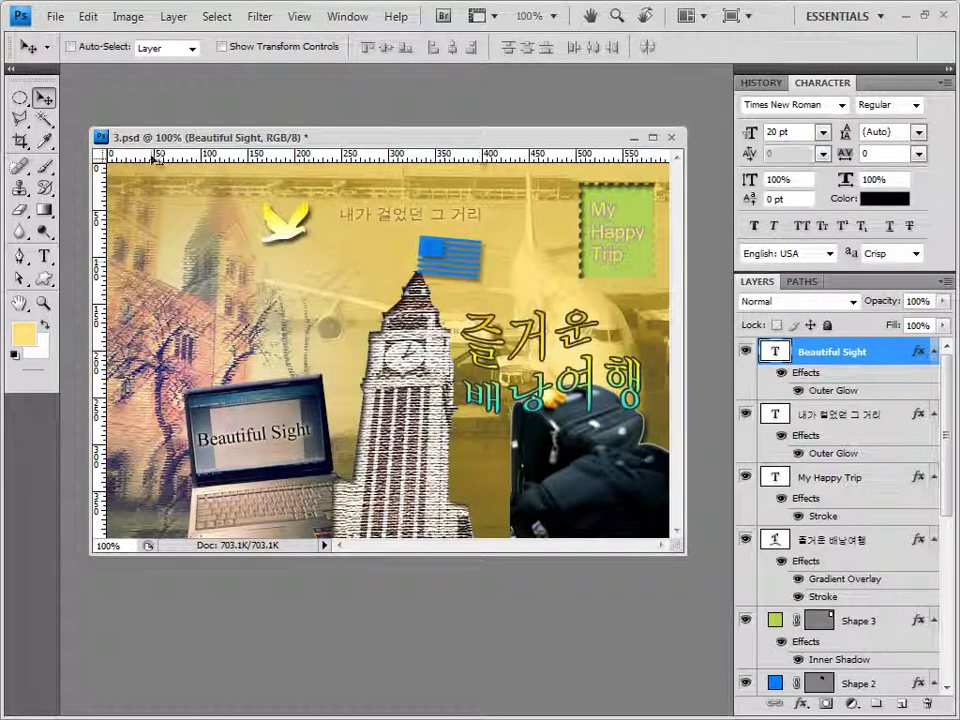
Resize the image to 60 × 40 pixels with constrained proportions.
left_click(130, 16)
left_click(176, 152)
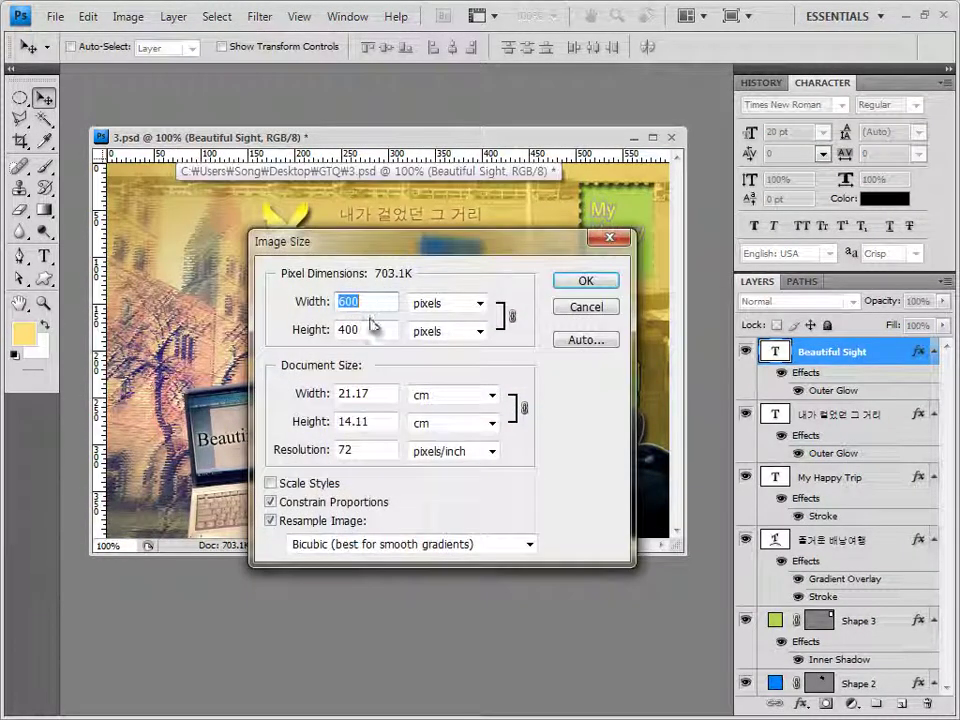
type("60")
left_click(366, 327)
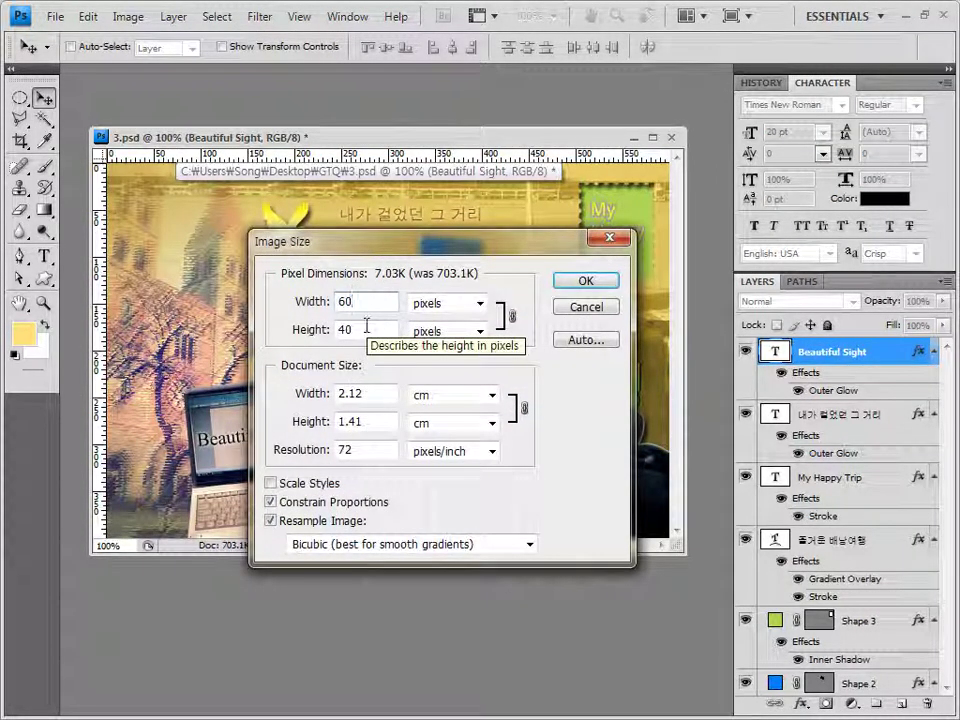
left_click(587, 282)
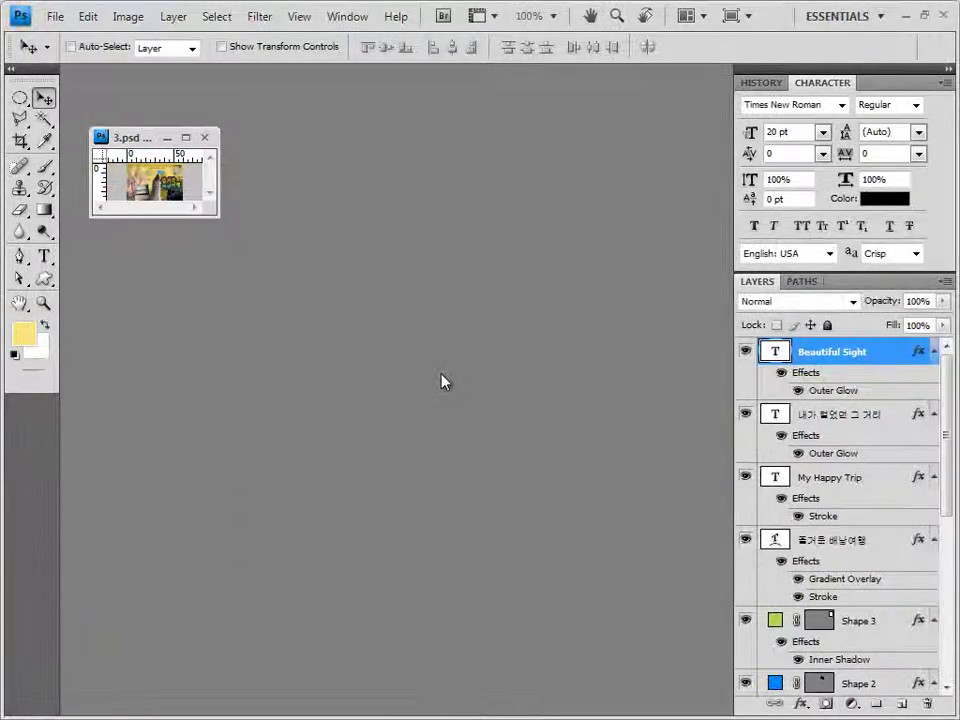
Save the reduced document as a PSD named with the examinee's number and name plus the suffix -3, and close it.
left_click(54, 16)
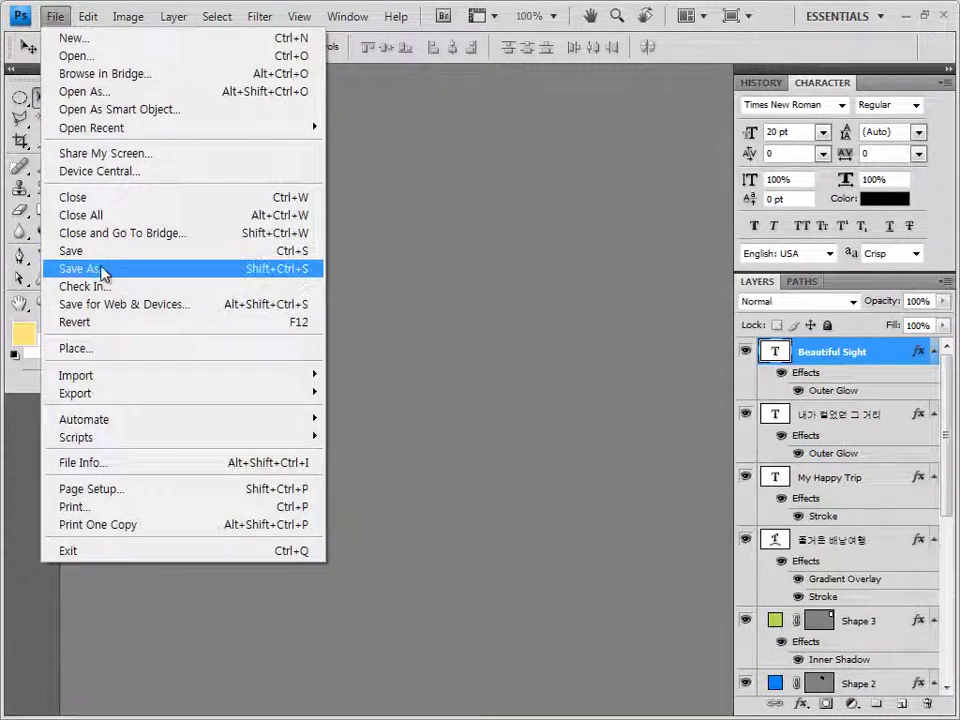
left_click(105, 272)
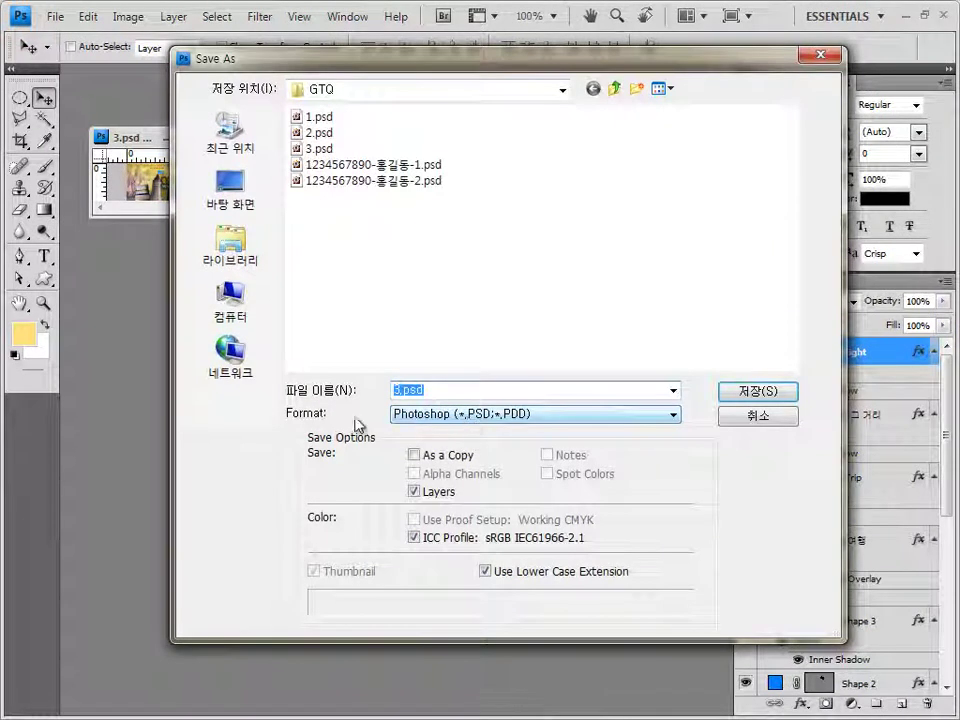
left_click(430, 181)
double_click(497, 393)
left_click(497, 392)
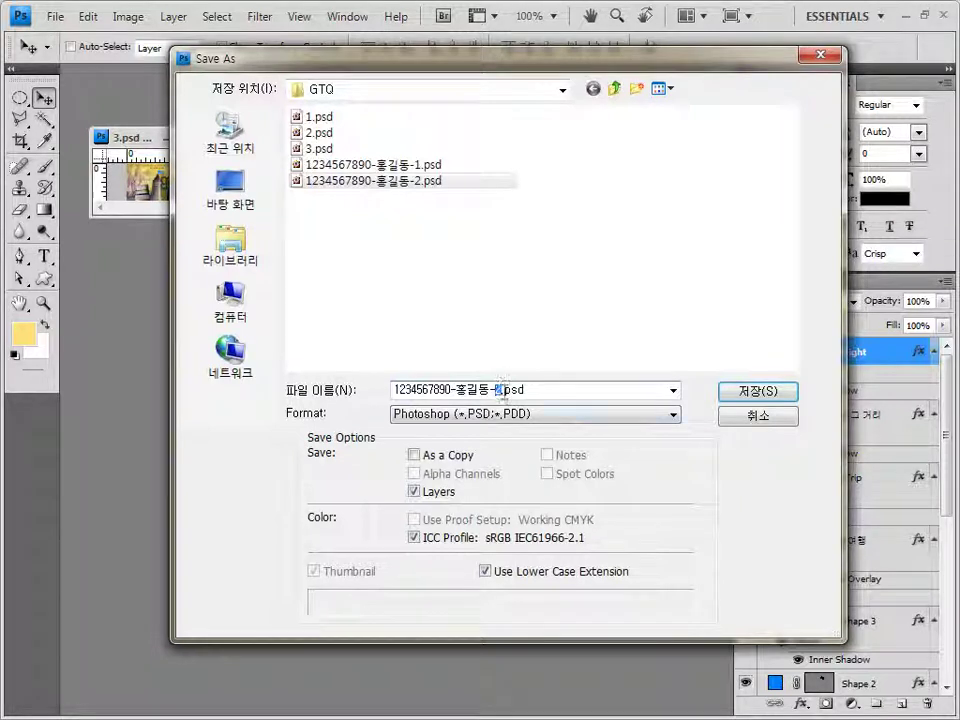
type("3")
left_click(775, 392)
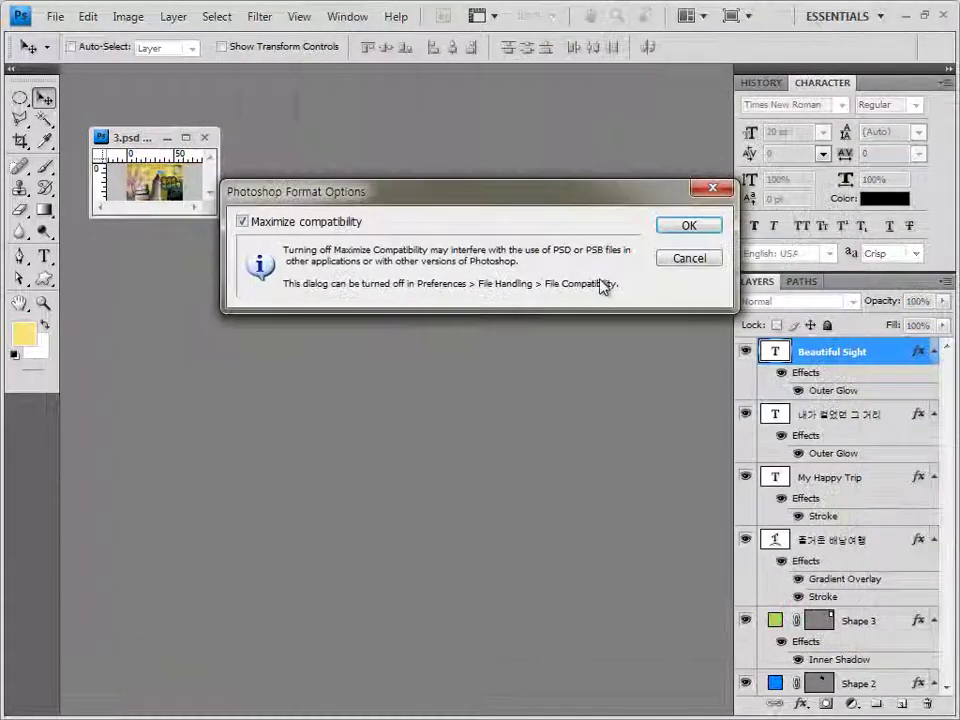
left_click(688, 223)
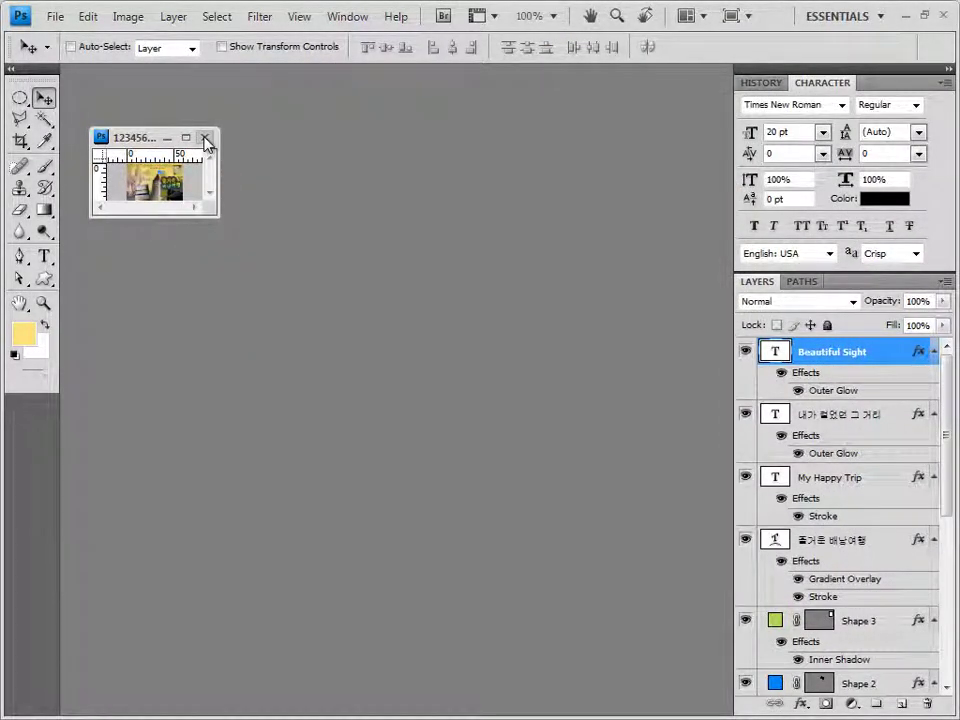
left_click(205, 141)
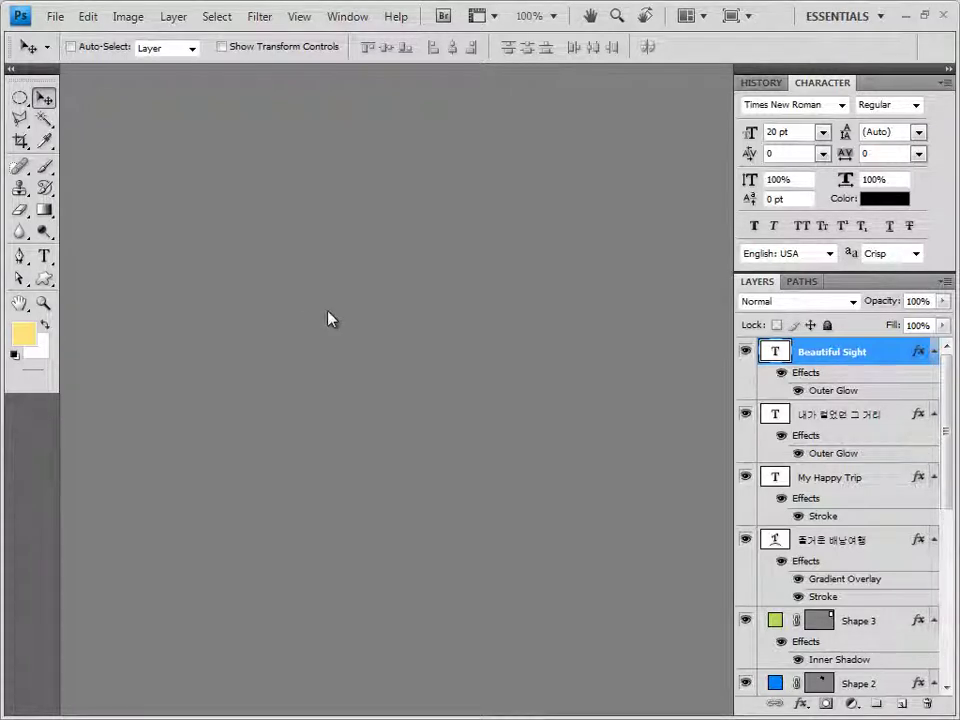
Check the GTQ folder for the JPG and PSD submission files ending in -3.
double_click(376, 351)
left_click(420, 251)
left_click(417, 235, "shift")
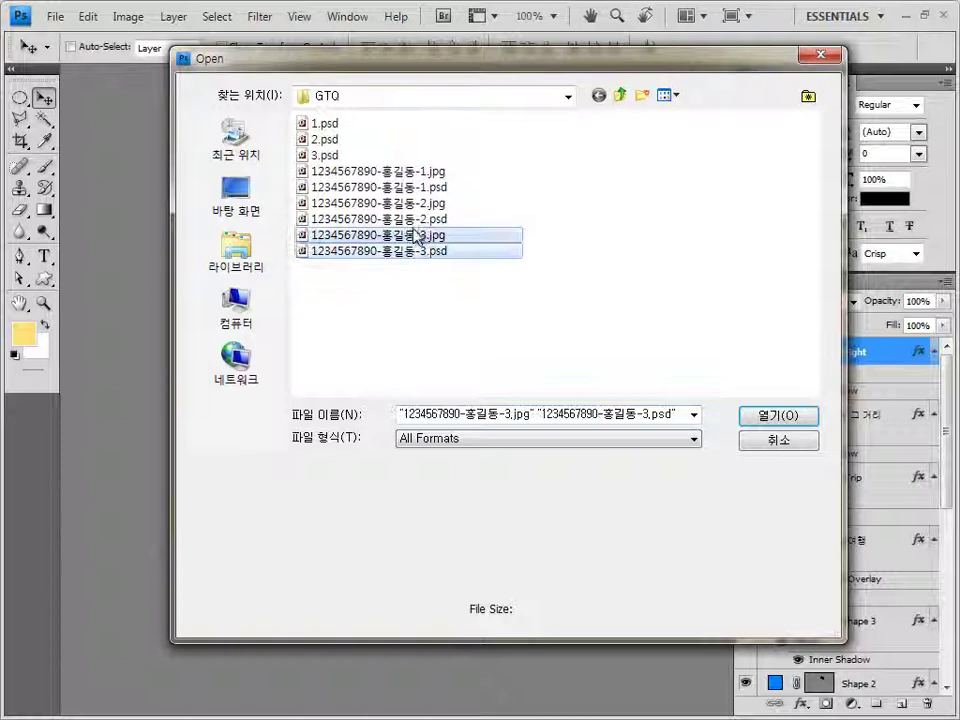
left_click(798, 445)
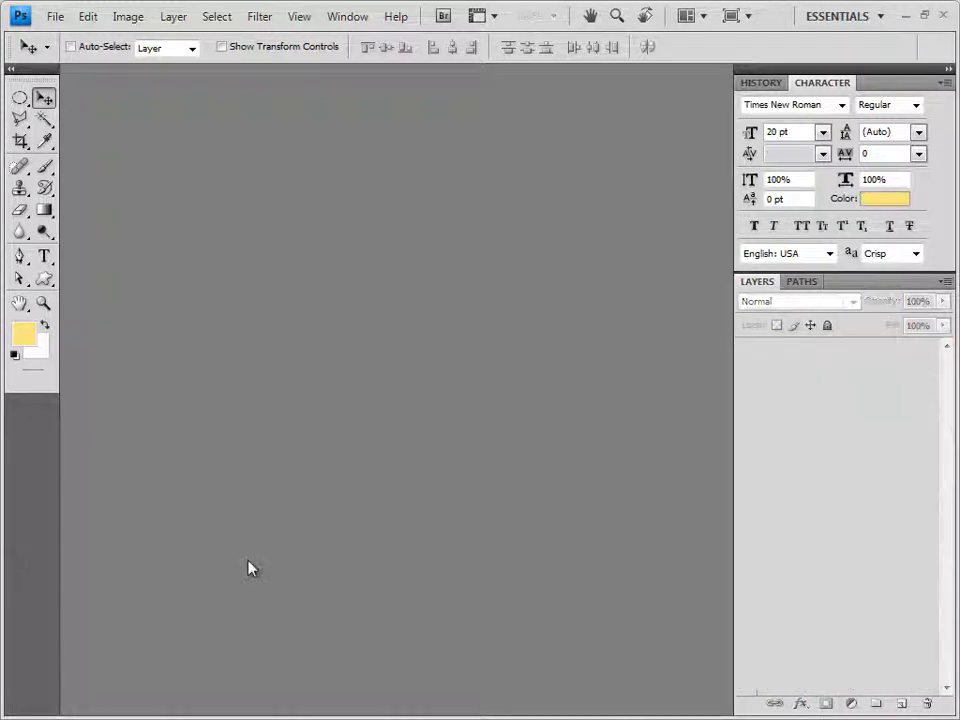
Create a 600 × 400 pixel, 72 pixels/inch RGB document with a white background in a floating window, and add guides every 100 pixels.
key("ctrl+n")
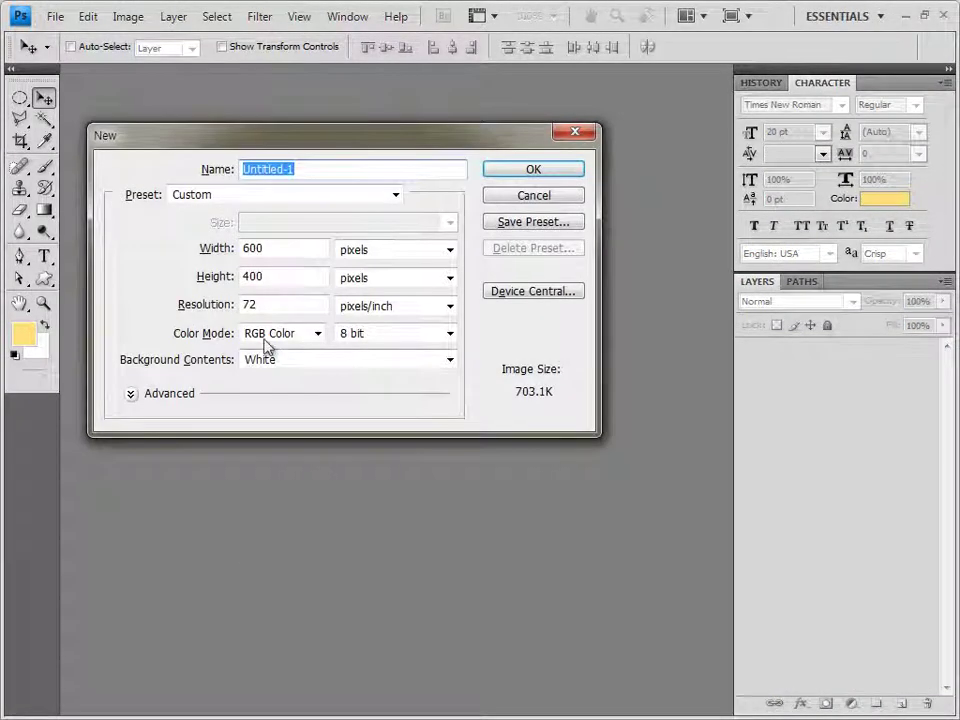
left_click(285, 252)
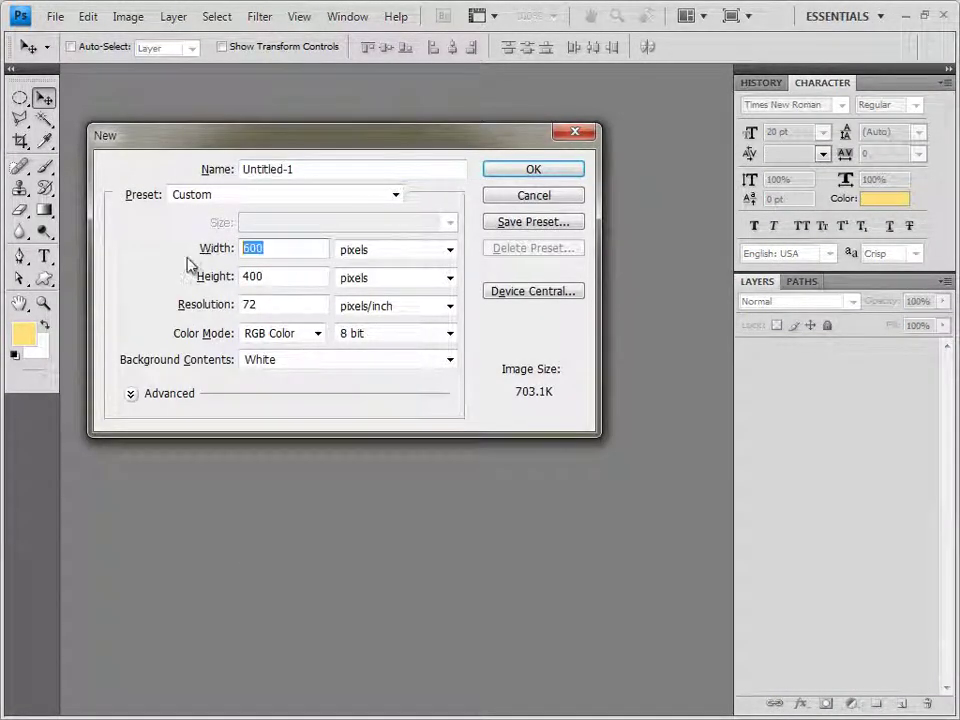
key("Tab")
left_click(582, 172)
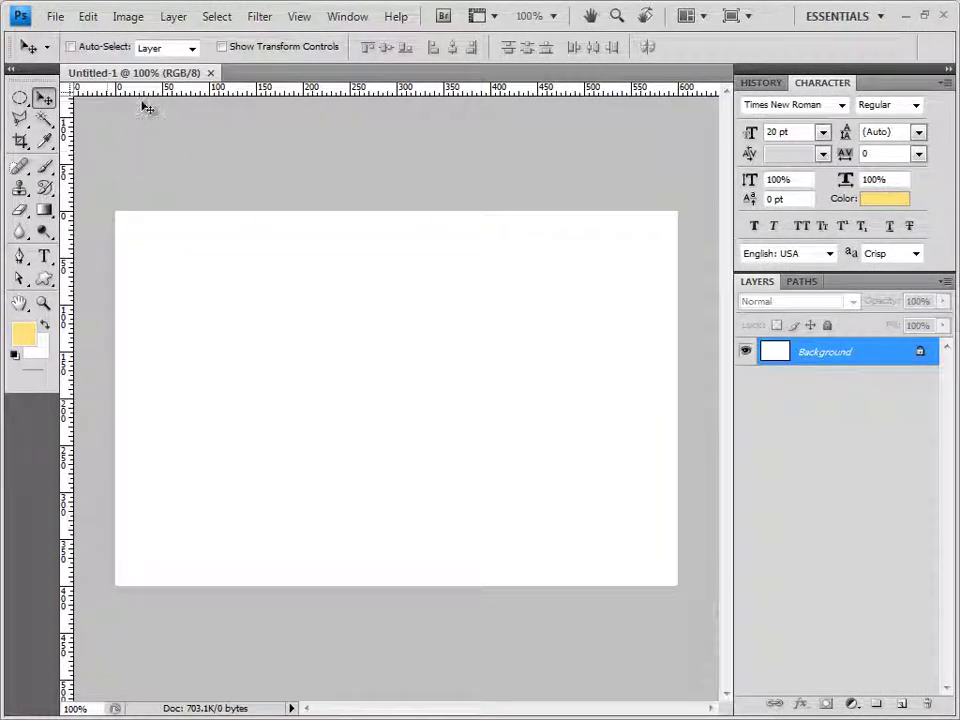
left_click_drag(154, 99, 242, 182)
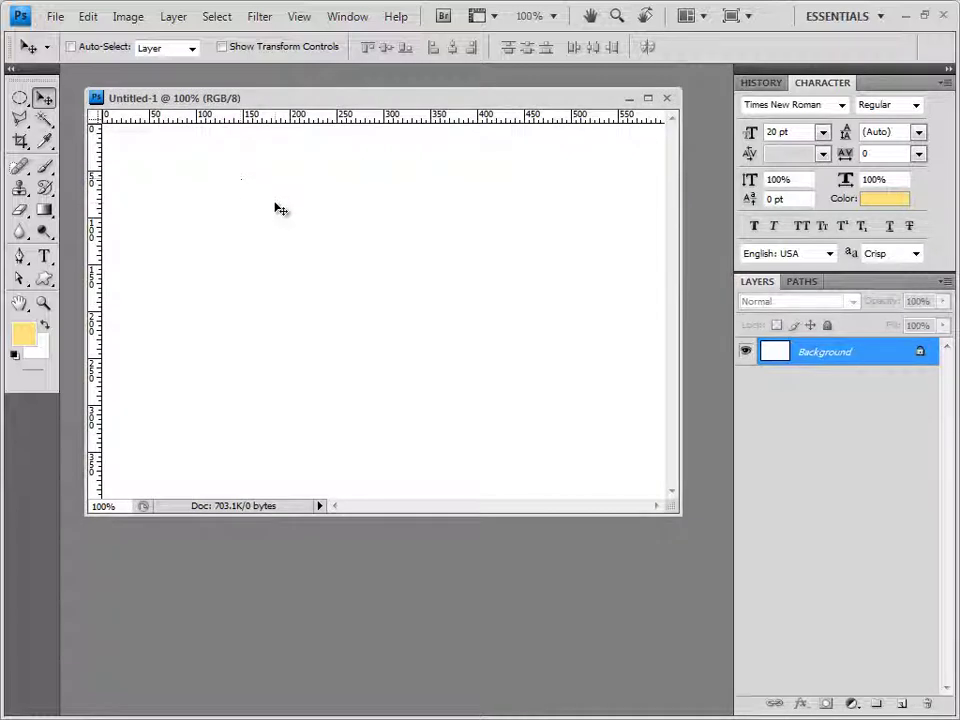
key("ctrl+apostrophe")
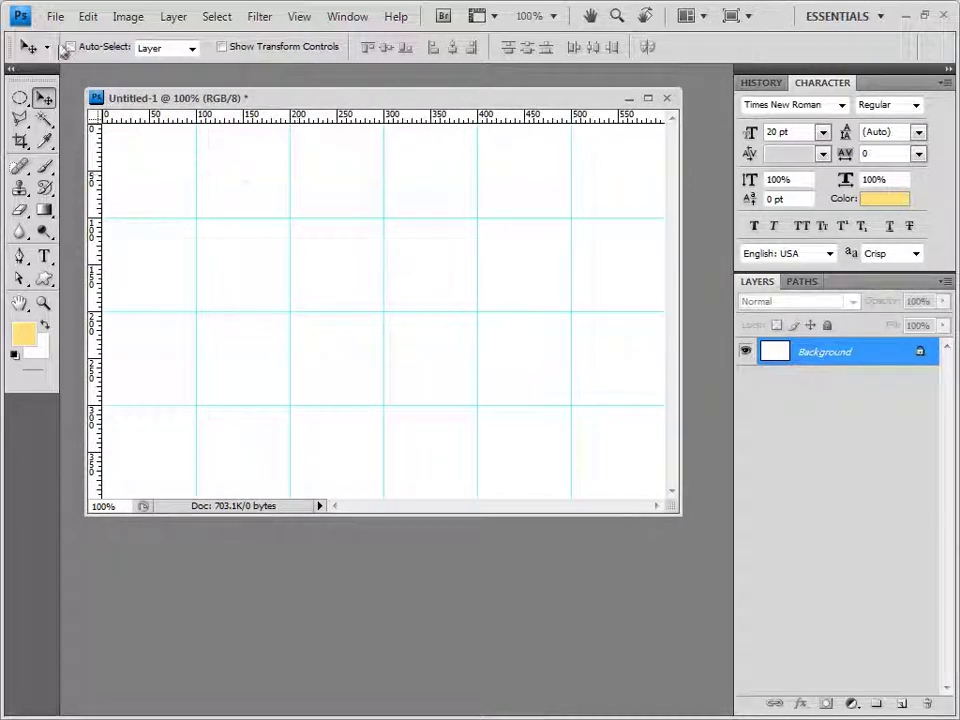
Save the new document as 4.psd in the GTQ folder and reposition its window in the workspace.
left_click(56, 18)
left_click(90, 252)
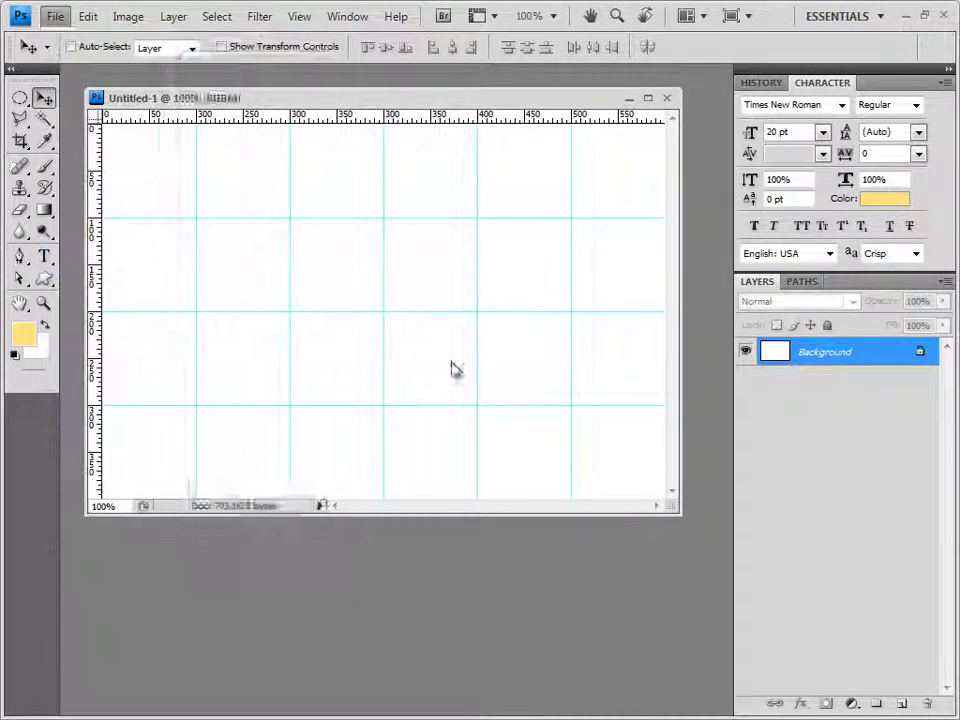
type("4")
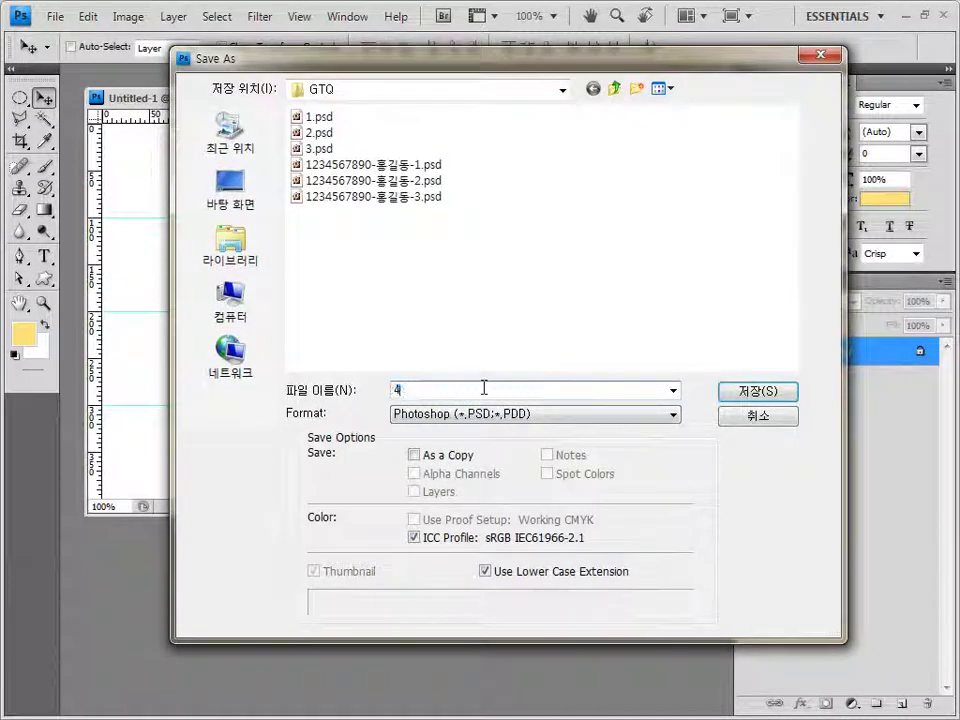
key("Return")
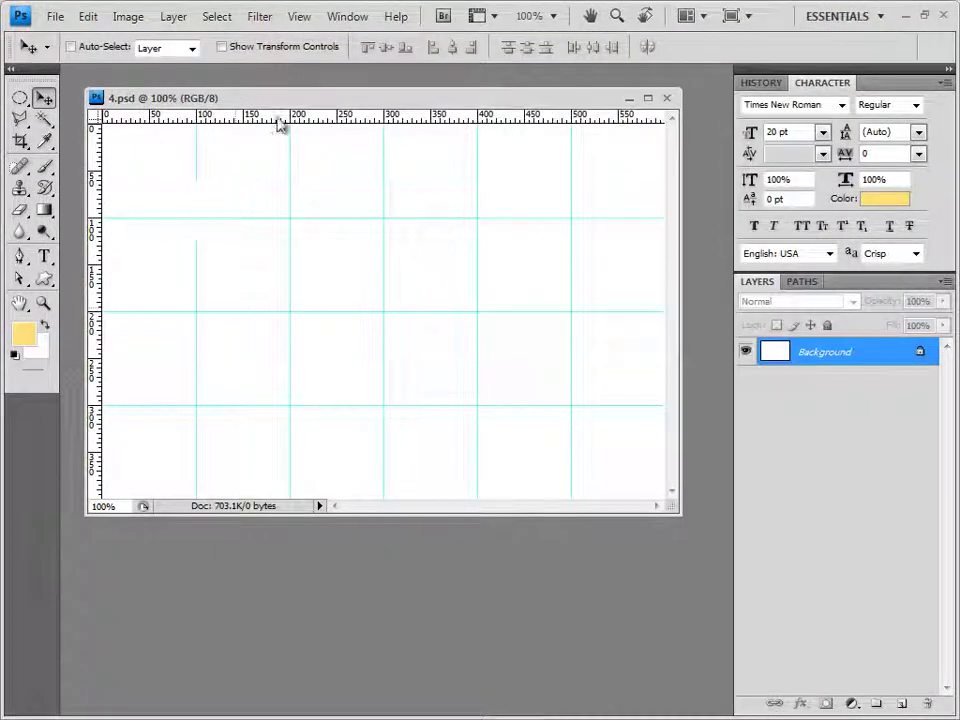
left_click_drag(316, 98, 306, 140)
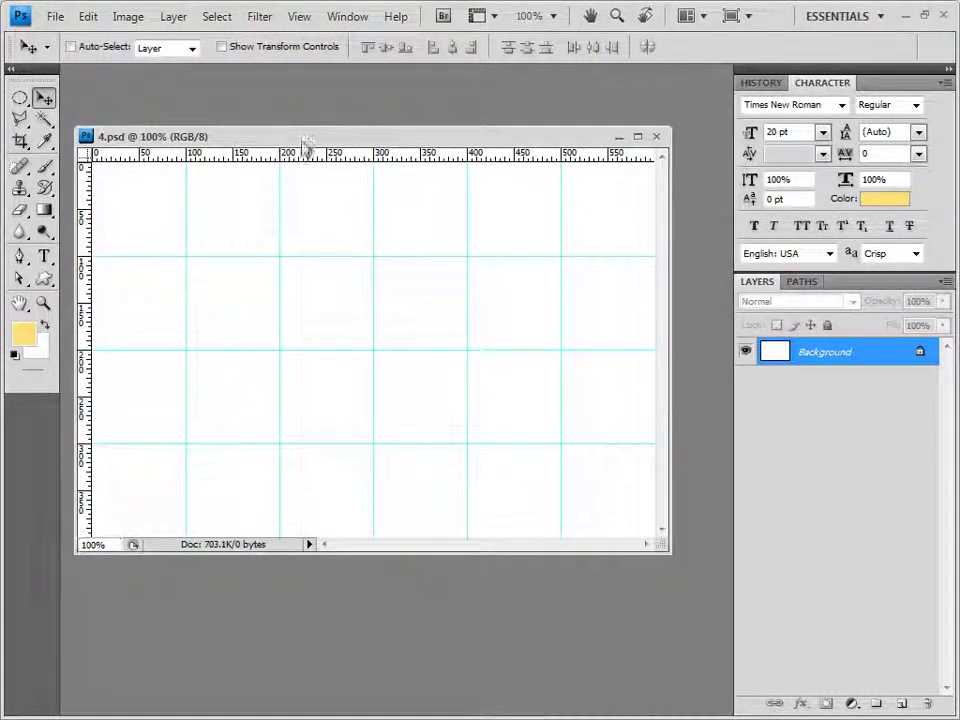
Set the foreground color to white (#ffffff).
left_click(25, 334)
double_click(583, 458)
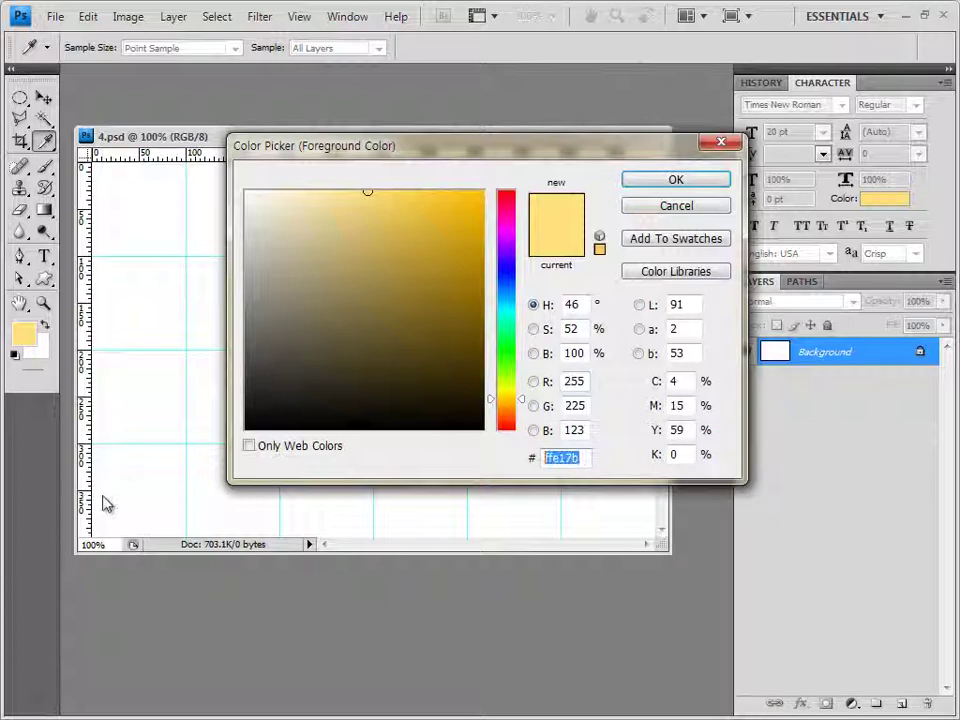
type("ffffff")
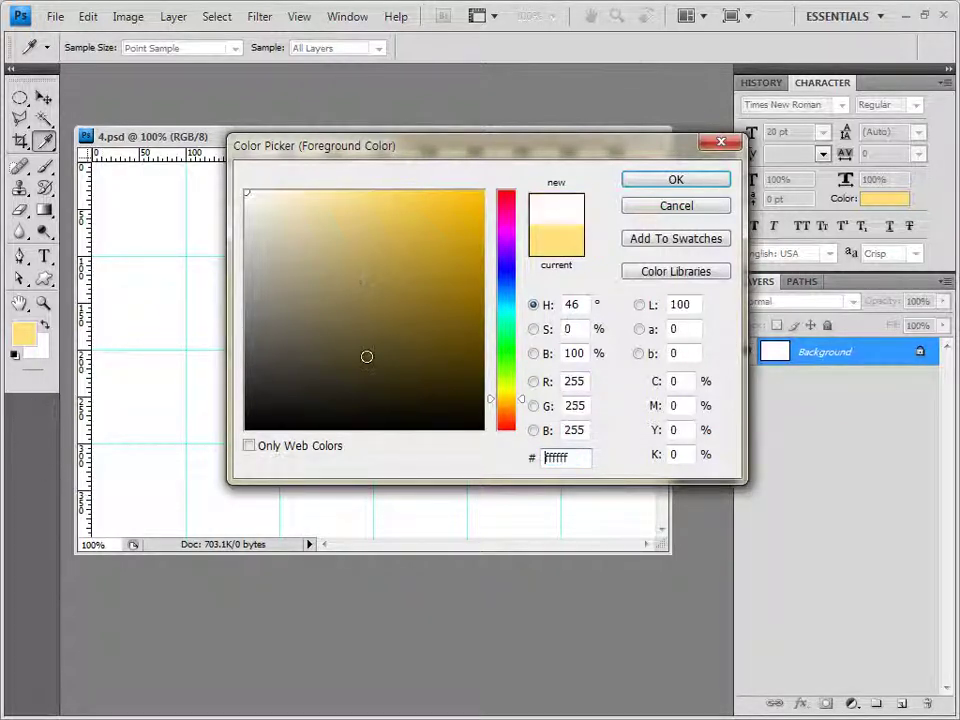
left_click(671, 179)
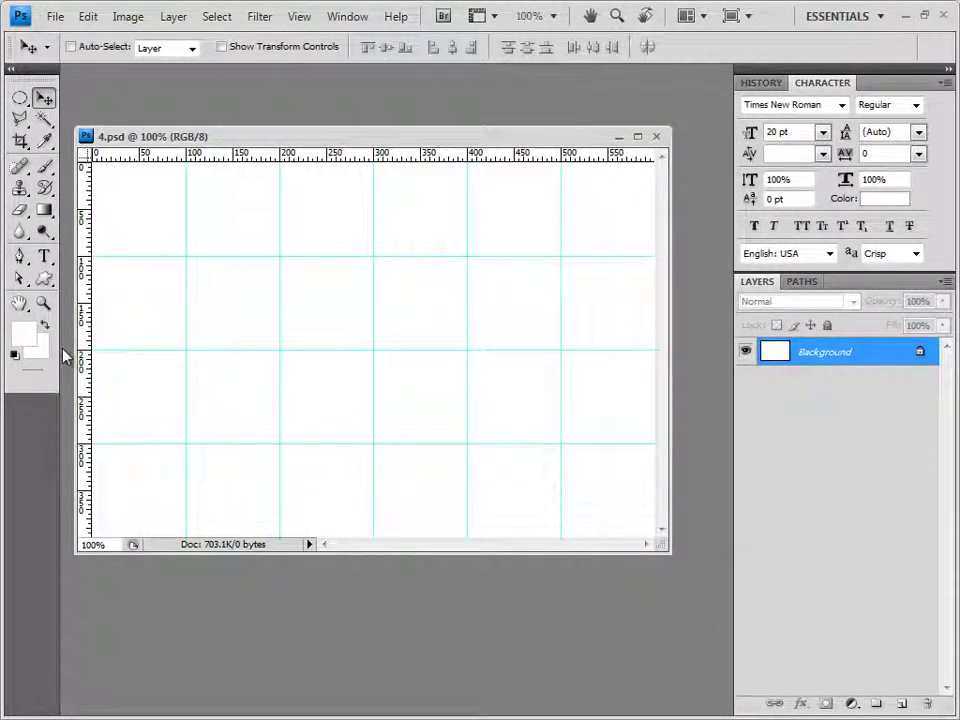
Set the background color to yellow (#fff046).
left_click(46, 356)
double_click(579, 457)
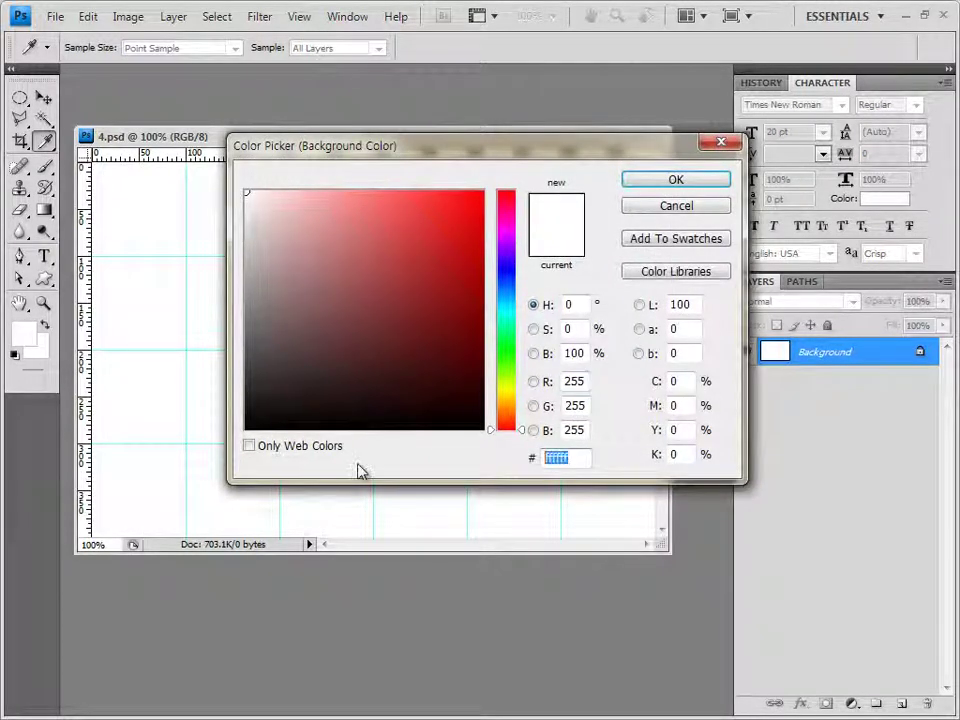
type("fff046")
left_click(708, 183)
key("v")
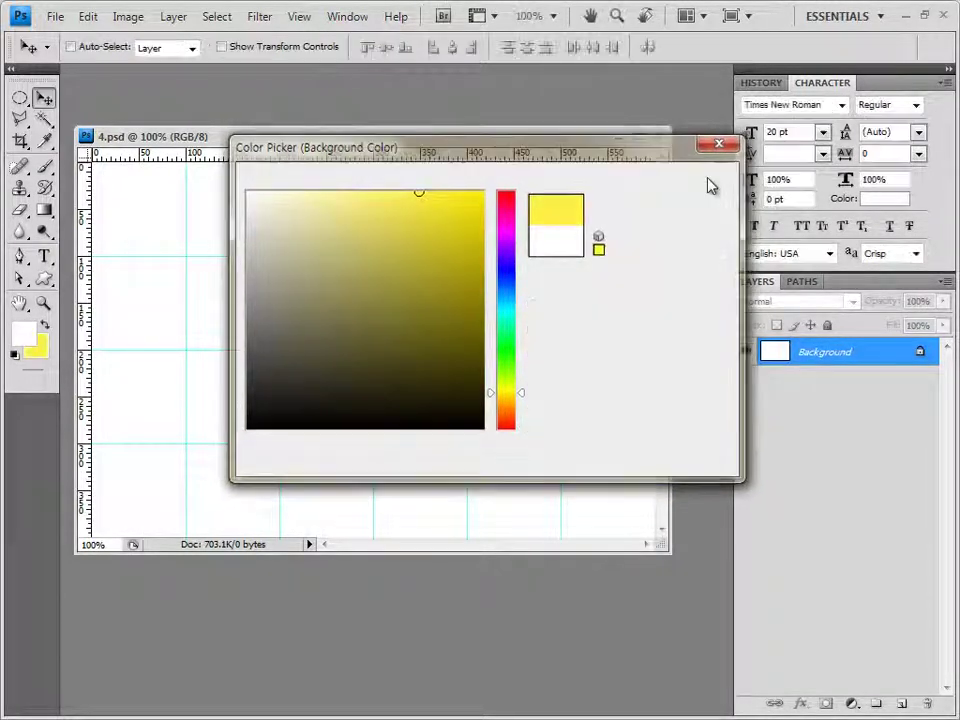
Fill the Background layer with a linear Foreground to Background gradient, from white near the canvas bottom up to yellow near its top.
key("g")
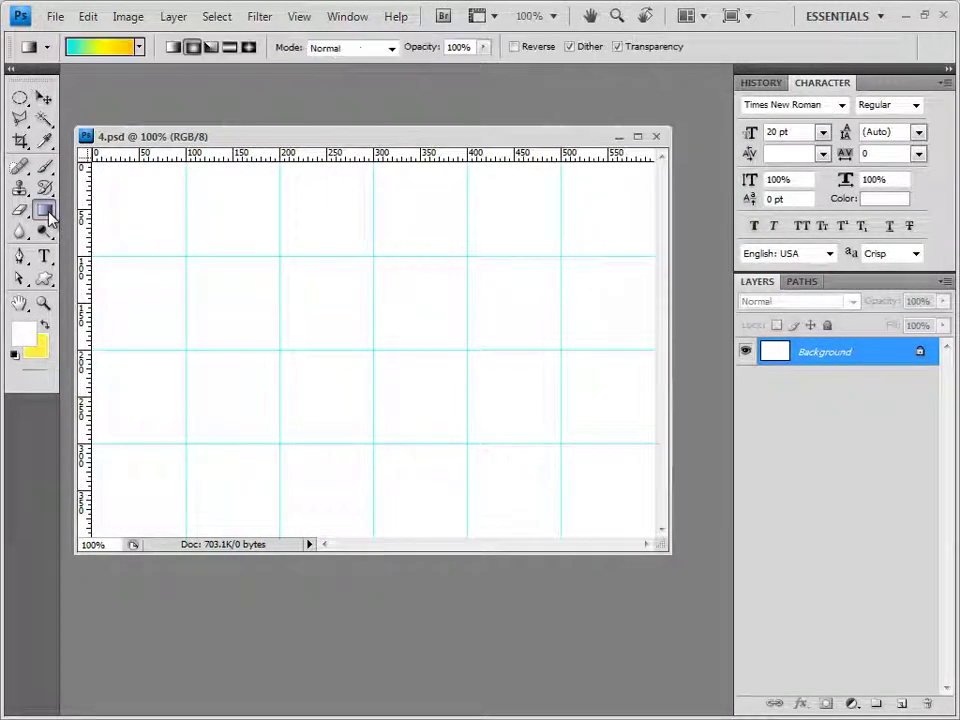
left_click(100, 47)
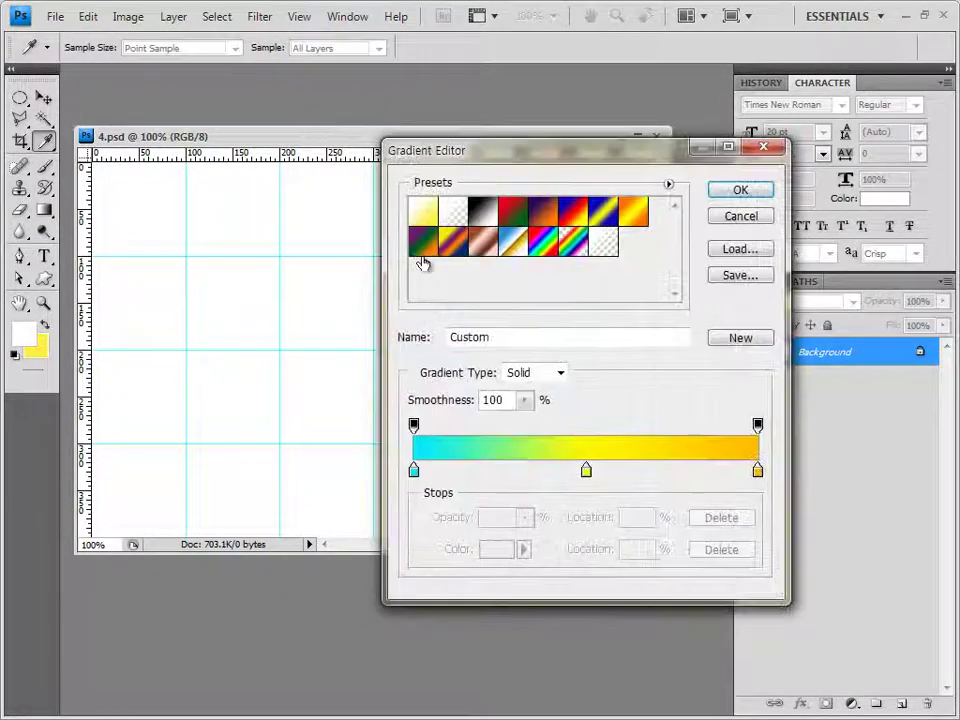
left_click(424, 212)
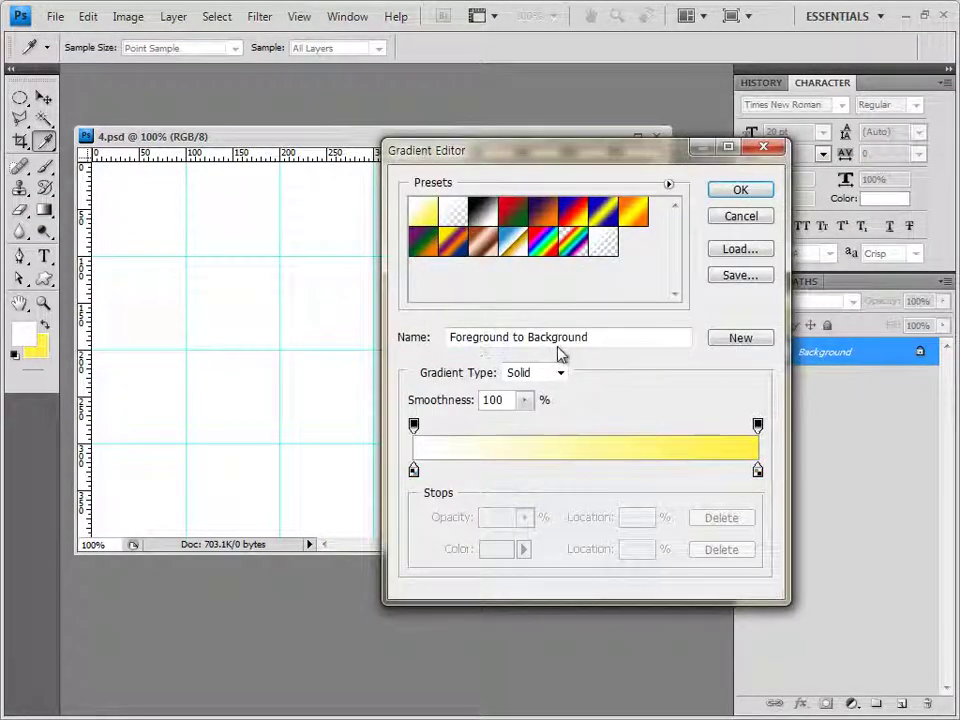
left_click(752, 190)
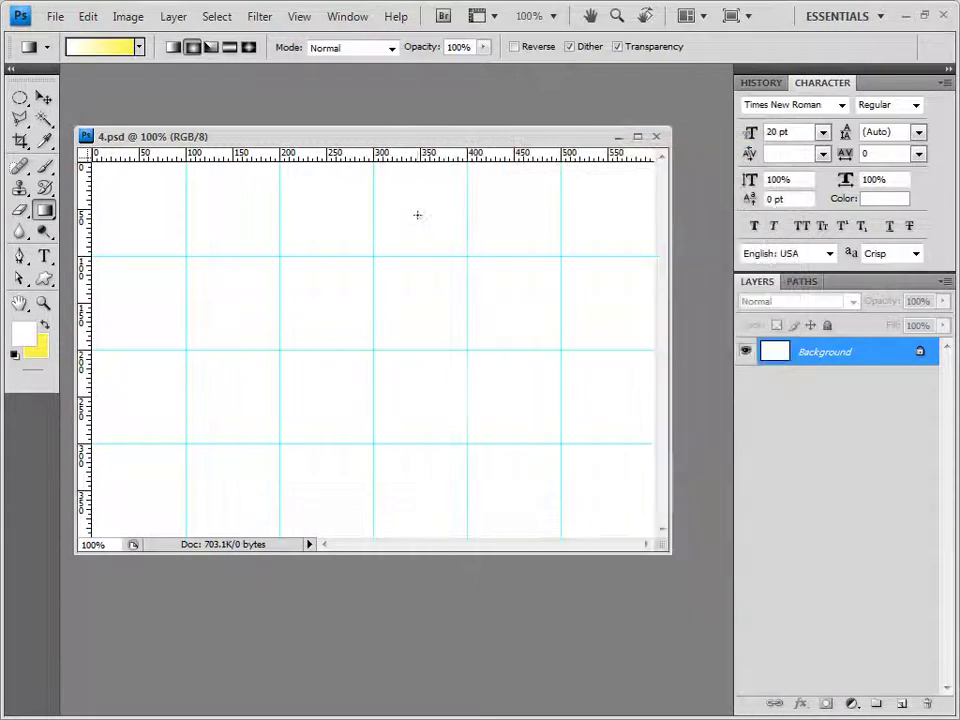
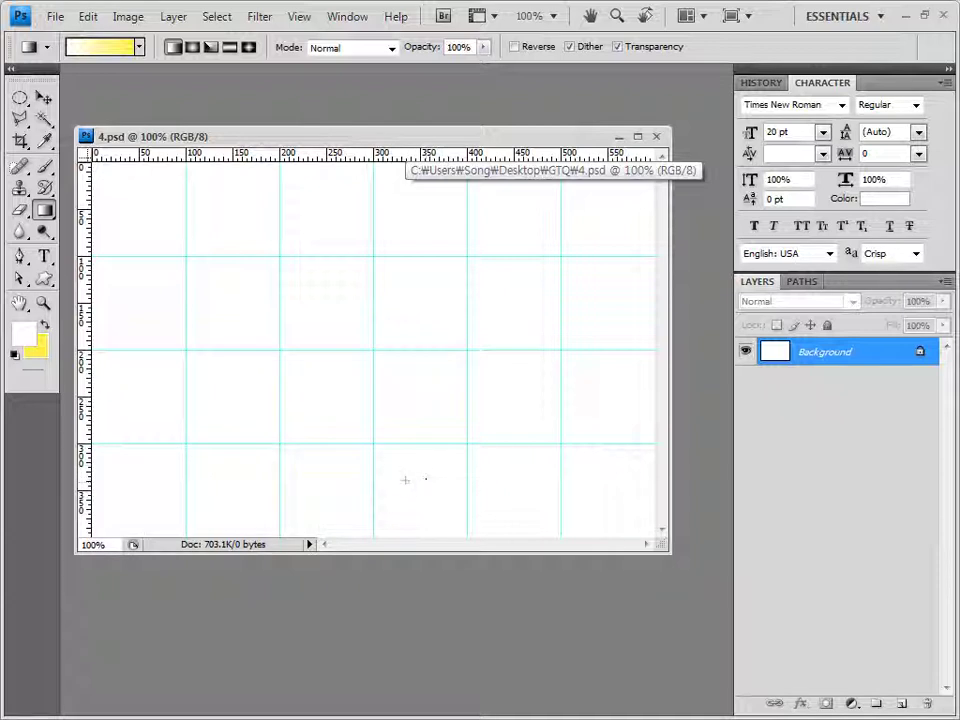
left_click_drag(384, 463, 379, 204)
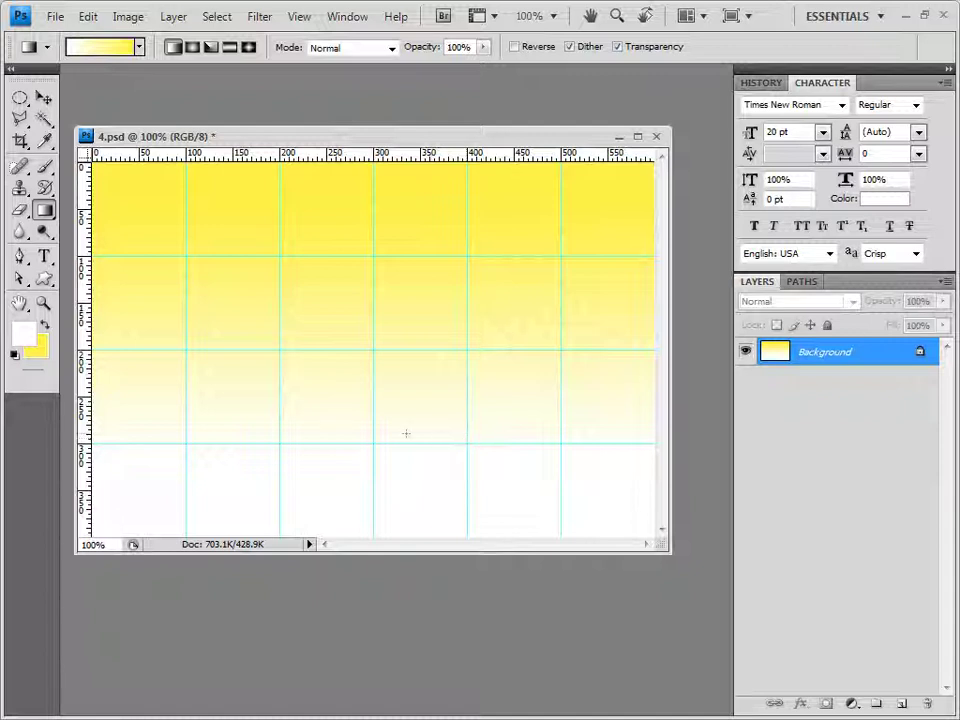
Open 1급-12.JPG from the 기출문제08 folder, copy the whole image, close it and paste it into 4.psd as a new layer.
key("alt+Tab")
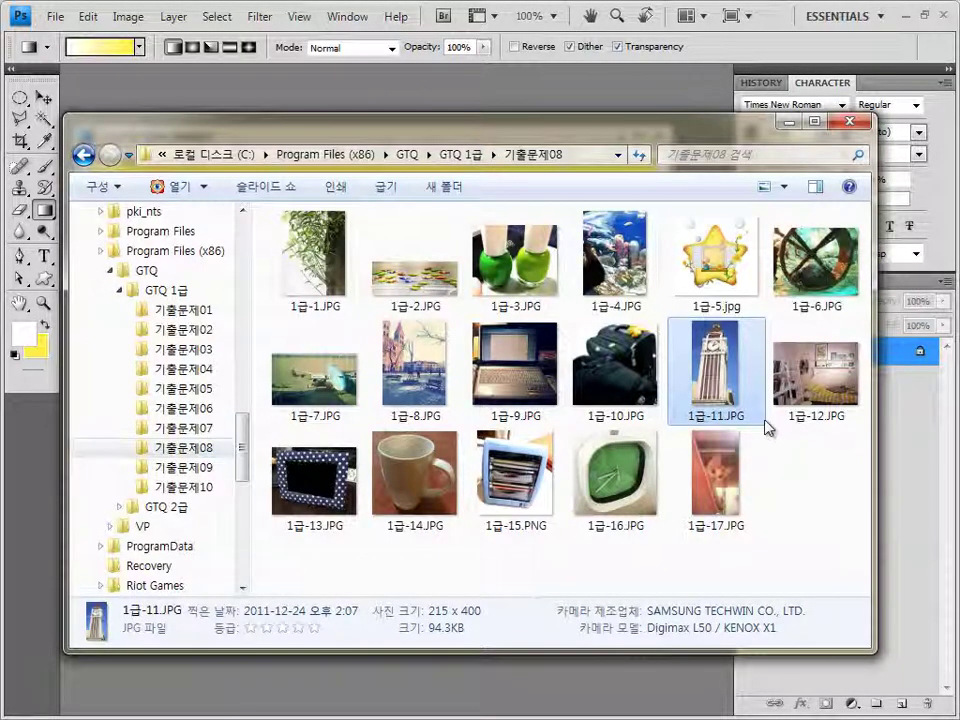
left_click(826, 395)
left_click_drag(826, 395, 392, 63)
left_click(44, 97)
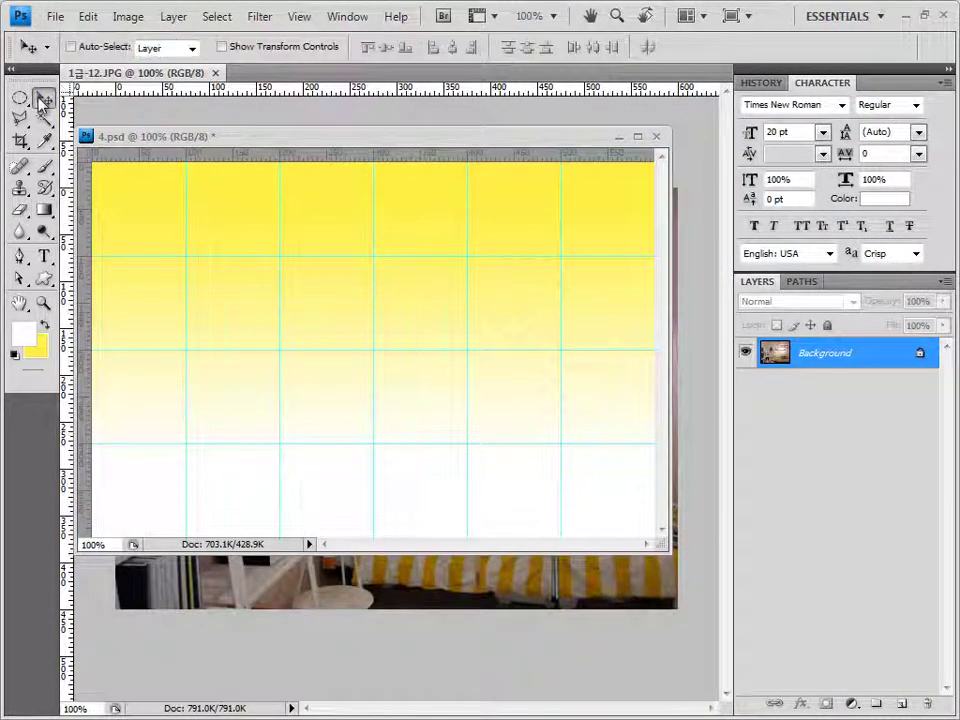
left_click_drag(110, 73, 205, 113)
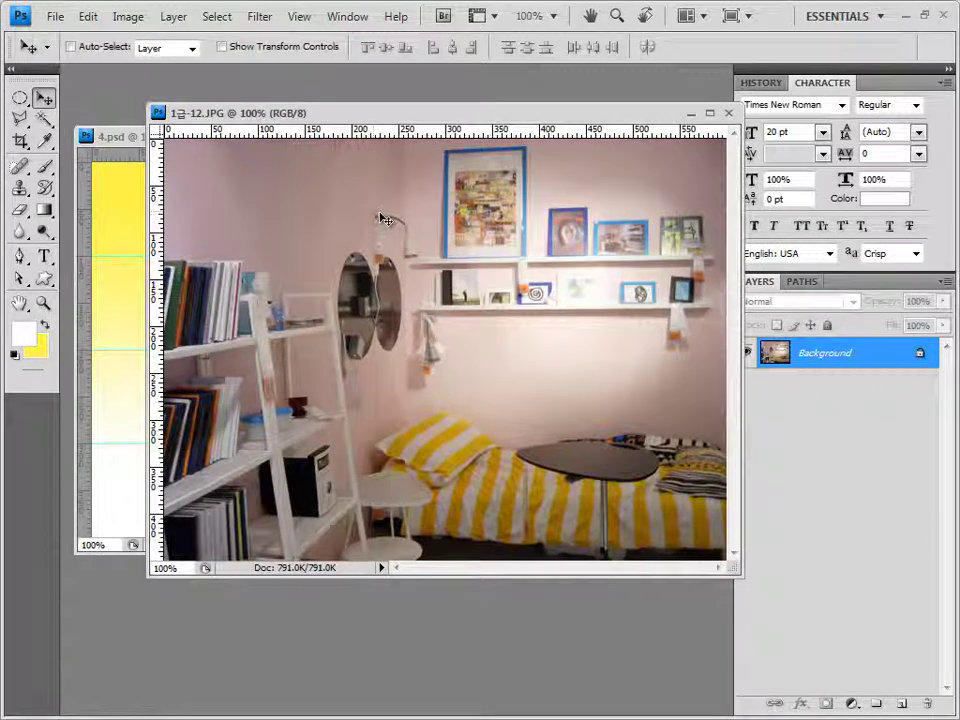
key("ctrl+a")
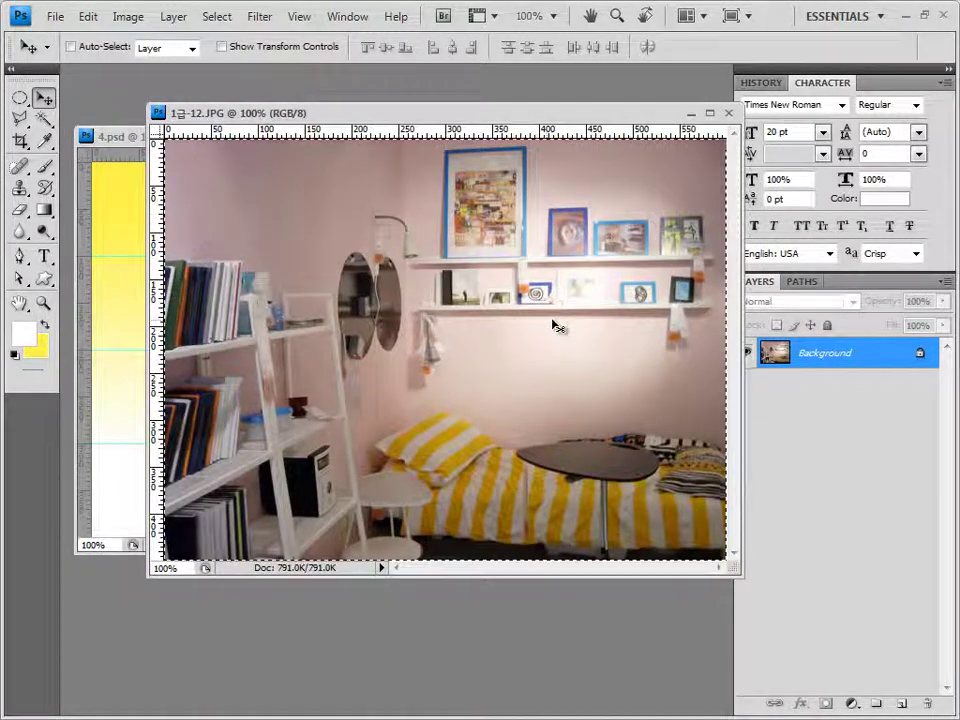
left_click(729, 113)
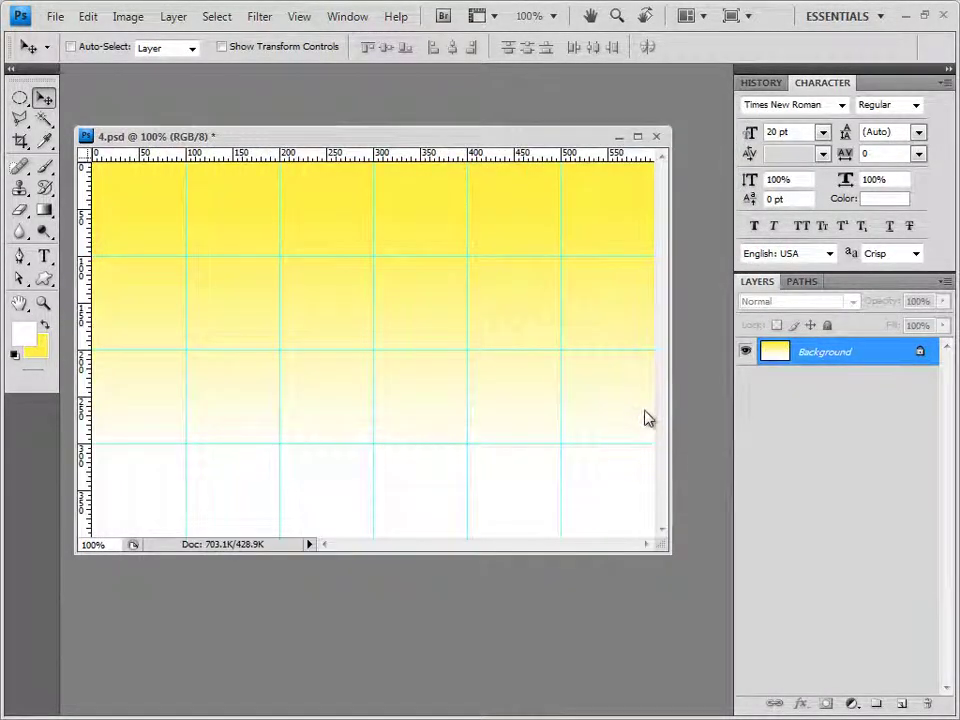
key("ctrl+v")
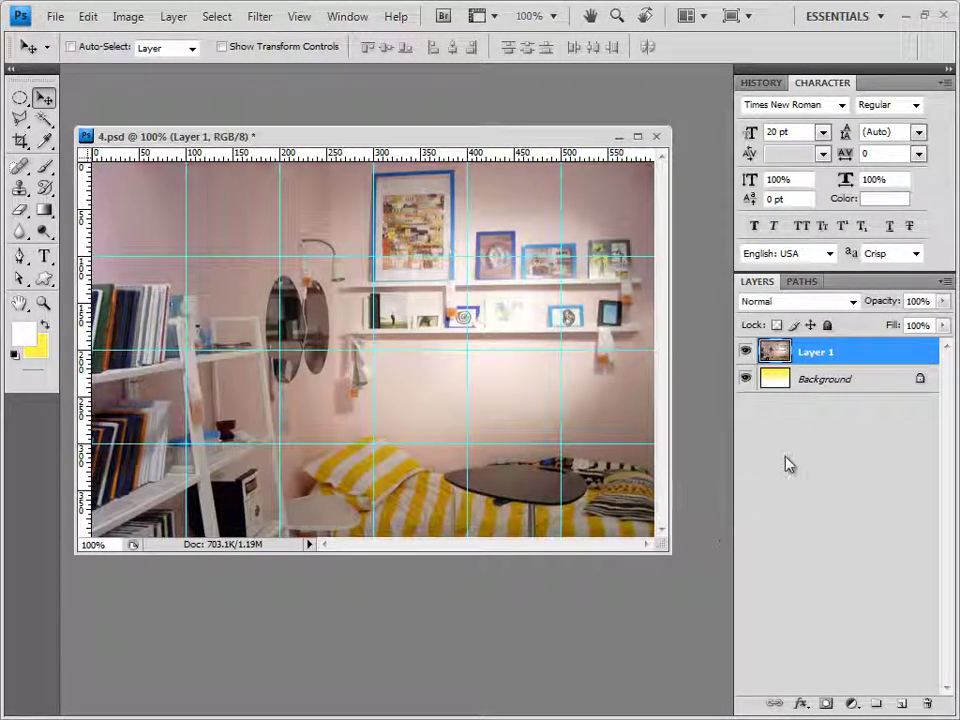
Set the room photo layer's blend mode to Multiply and its opacity to 80%.
left_click(851, 306)
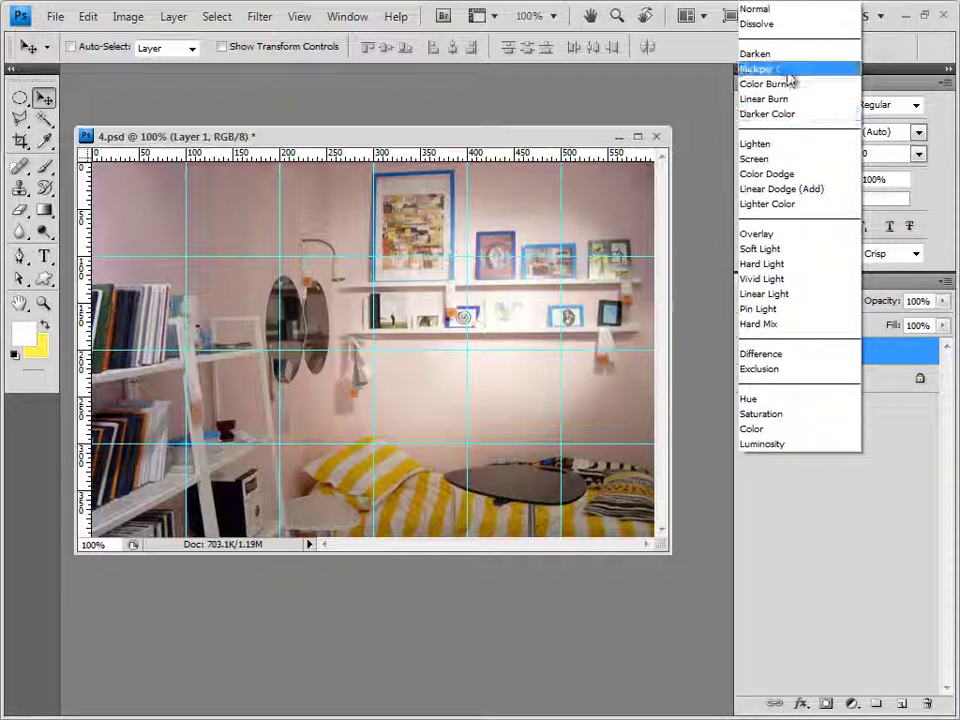
left_click(793, 71)
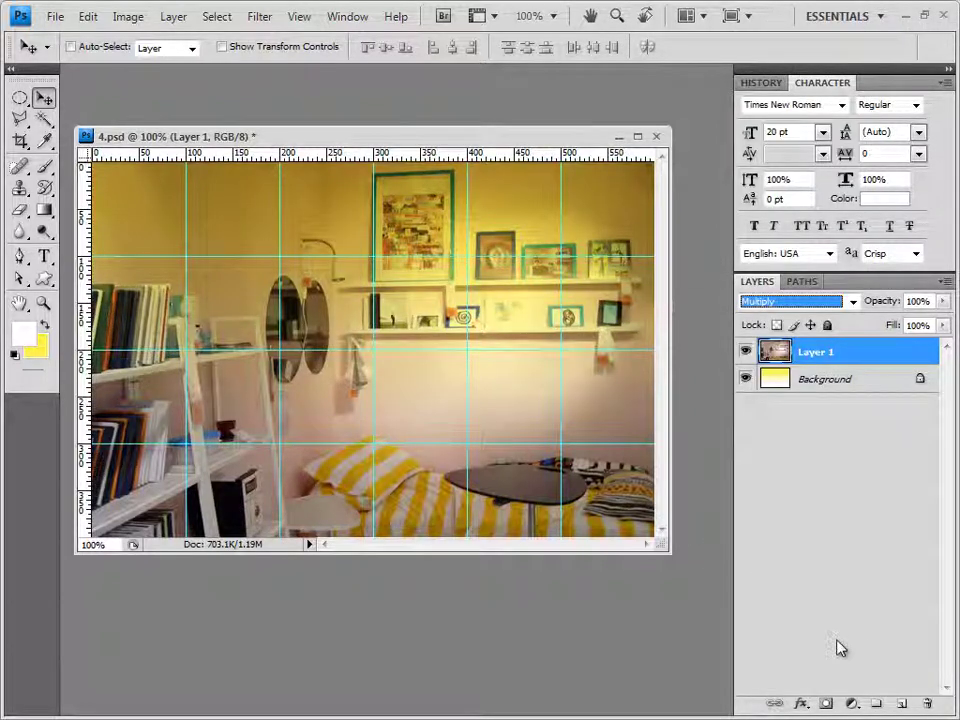
key("Tab")
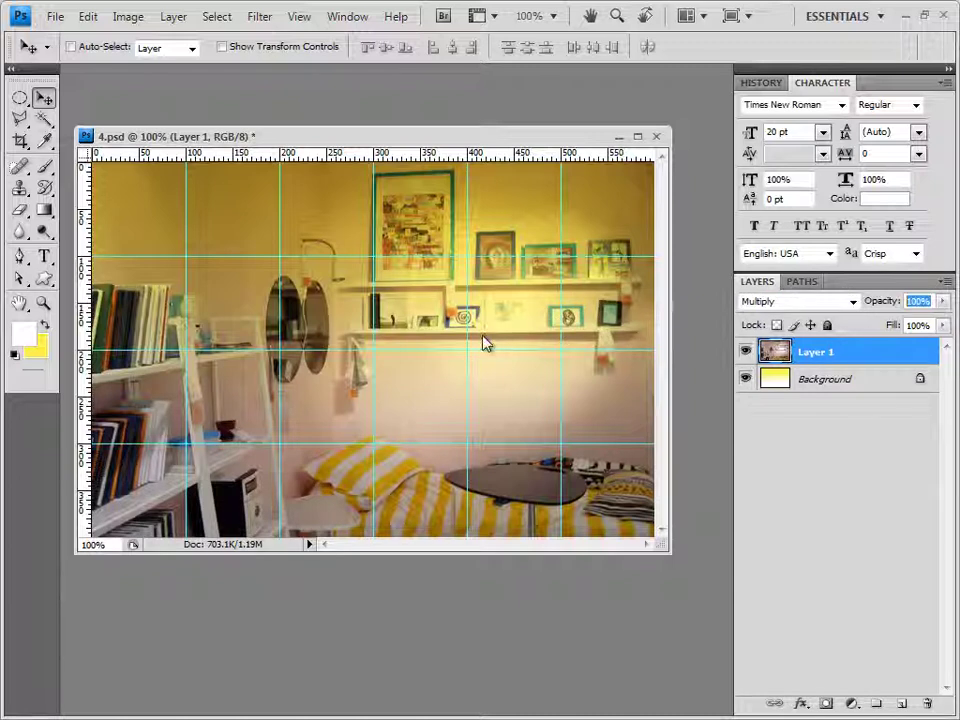
type("80")
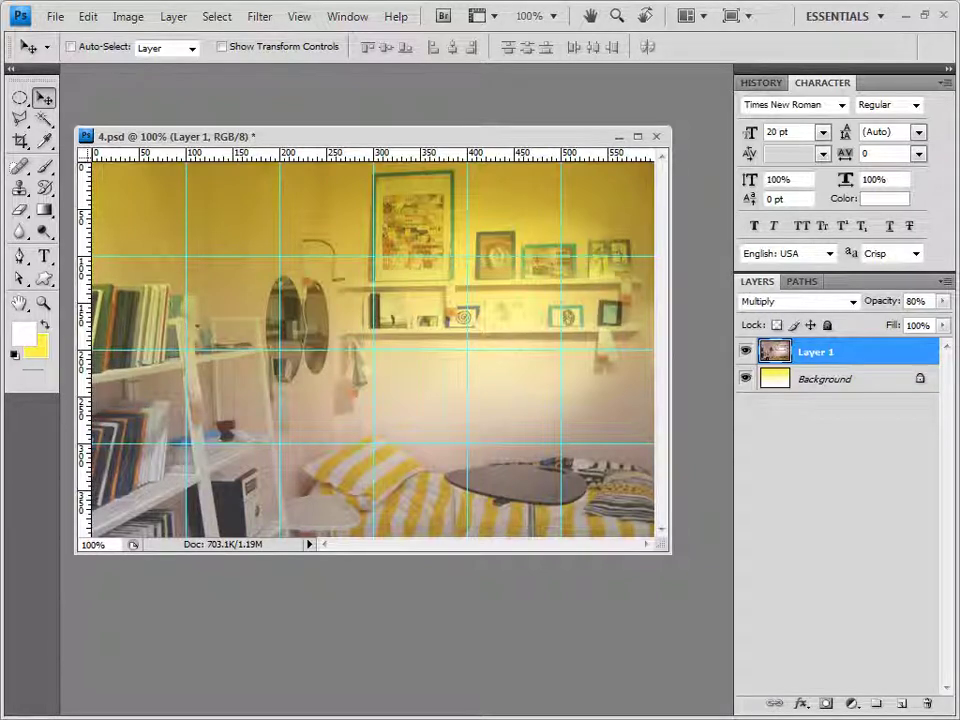
Open 1급-13.JPG from the 기출문제08 folder and place it in its own floating window above 4.psd.
key("alt+Tab")
left_click_drag(315, 478, 343, 107)
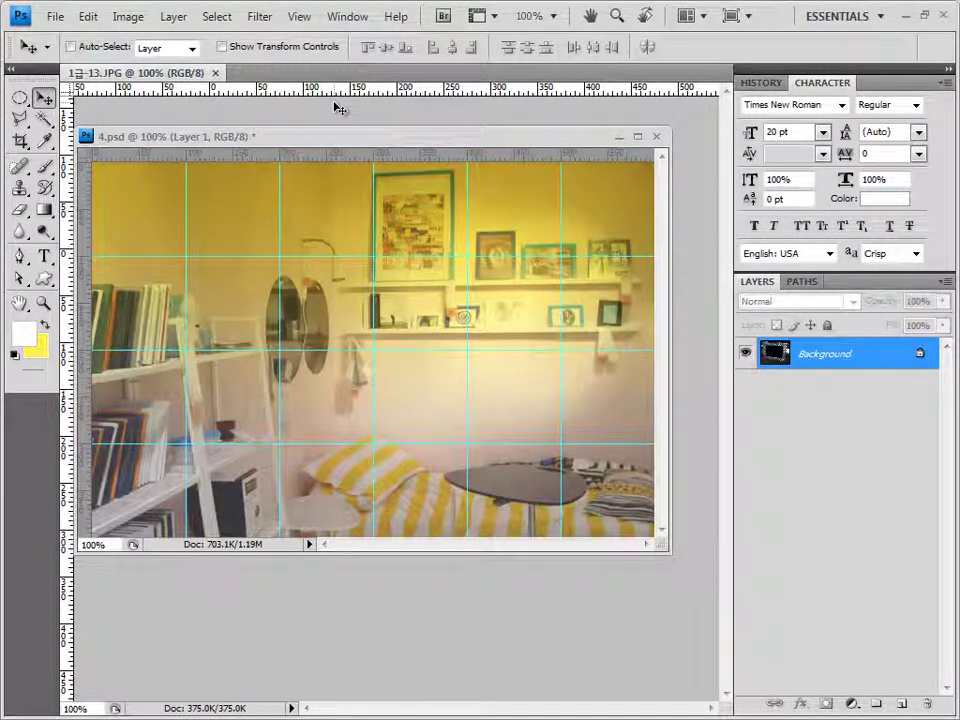
left_click_drag(364, 253, 203, 103)
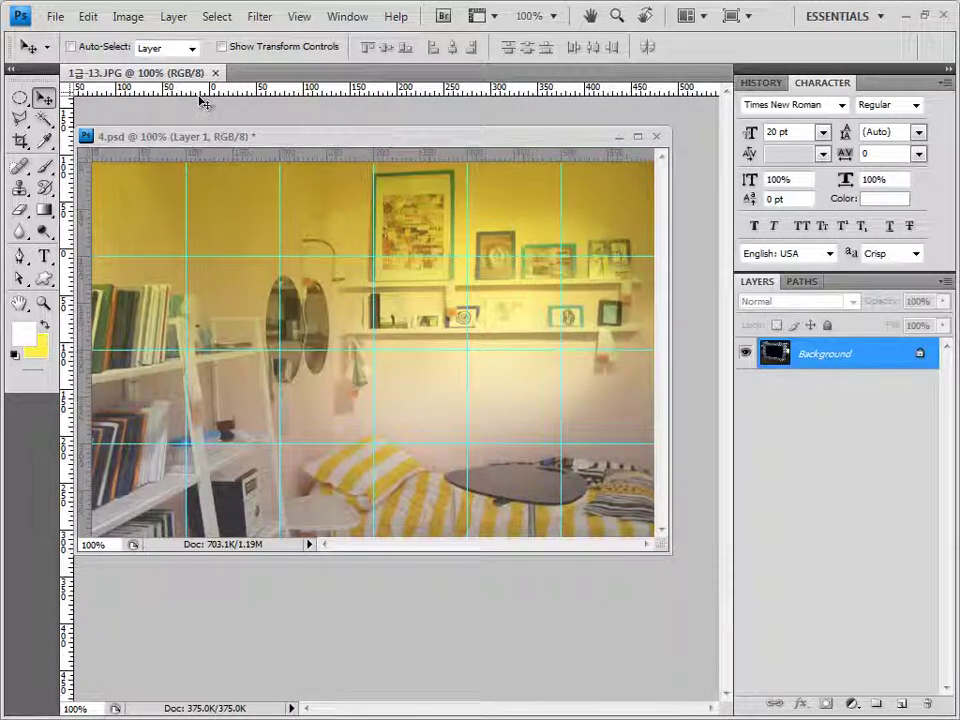
left_click(20, 118)
left_click(170, 117)
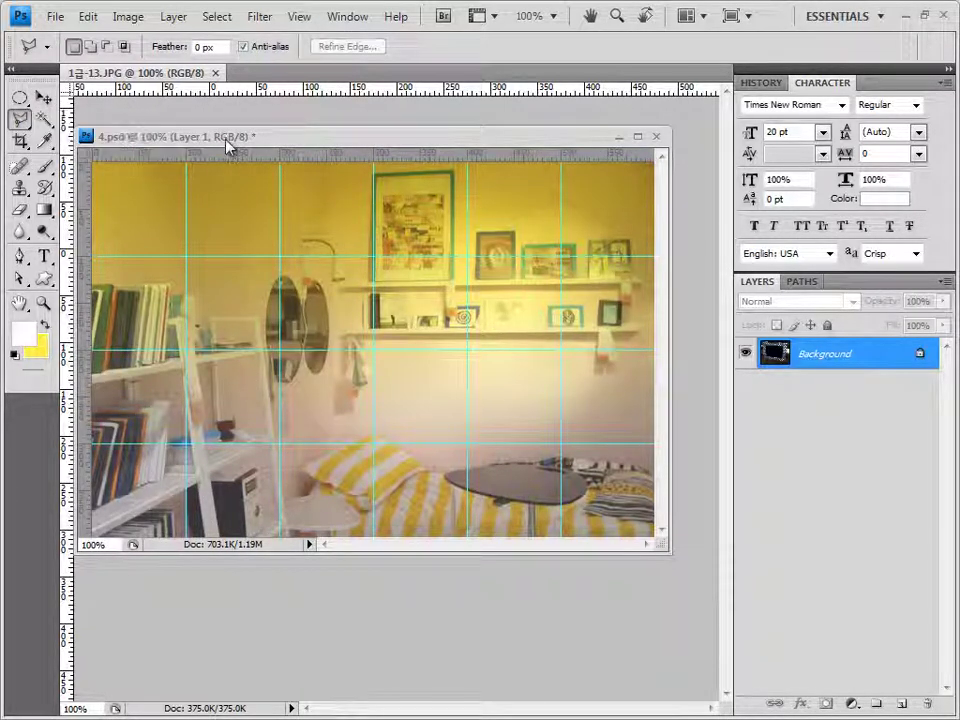
left_click(225, 137)
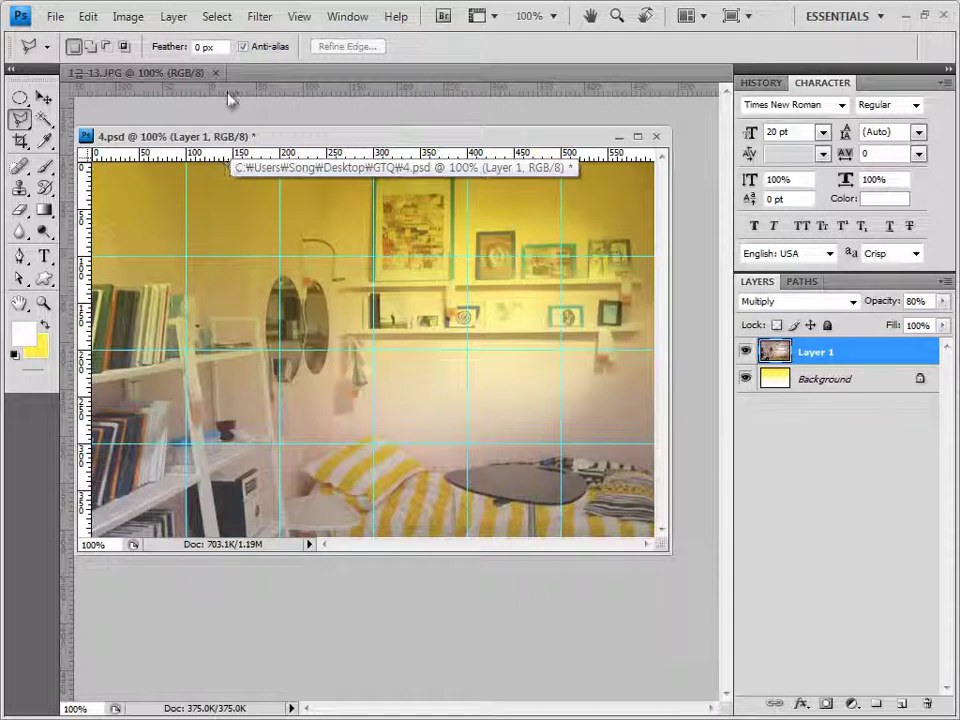
left_click_drag(189, 76, 265, 180)
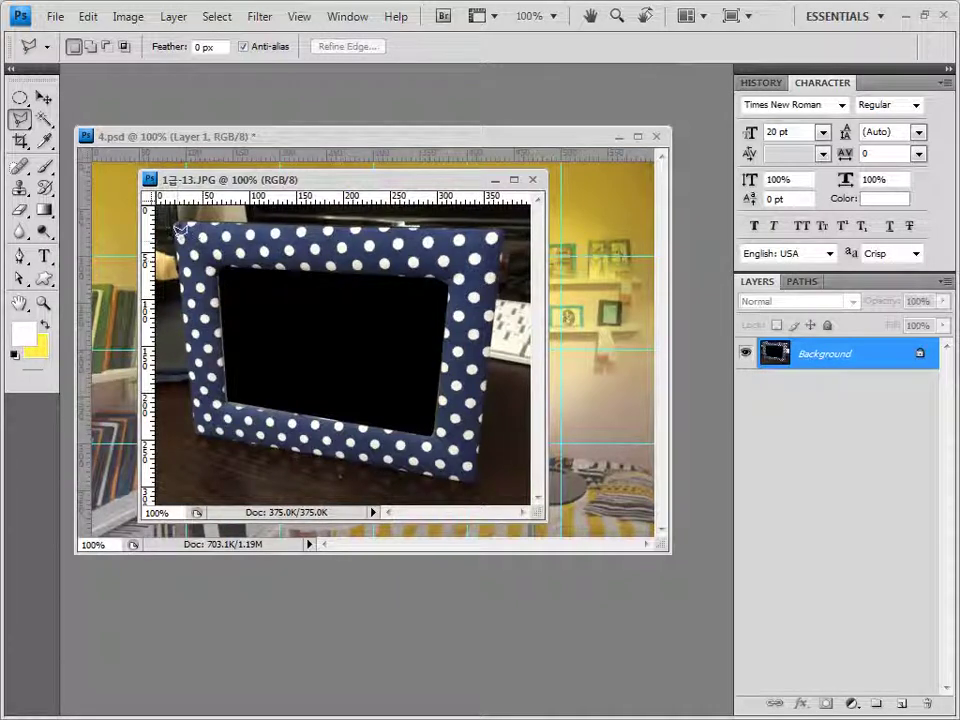
Outline the polka-dot picture frame with the Polygonal Lasso, copy it, close its file and paste it into 4.psd.
double_click(197, 430)
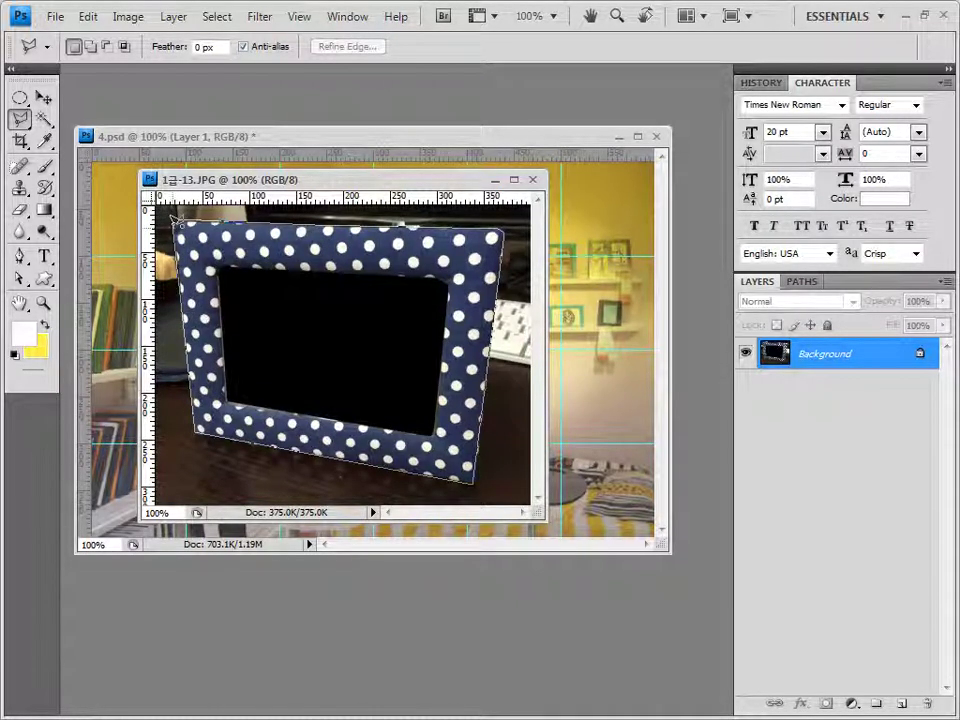
left_click(171, 219)
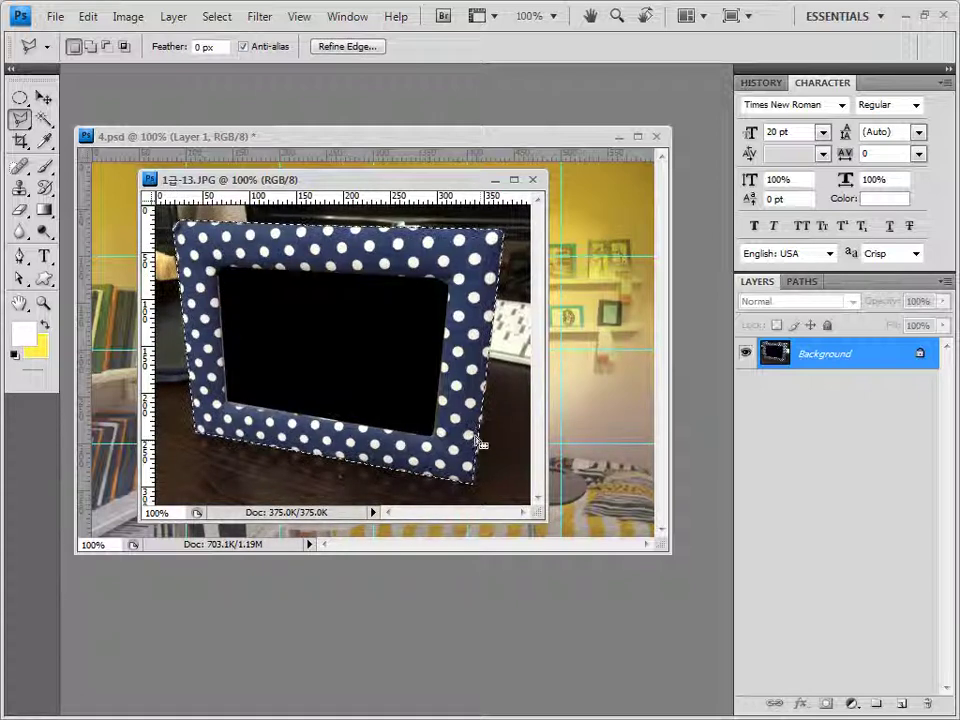
left_click(535, 181)
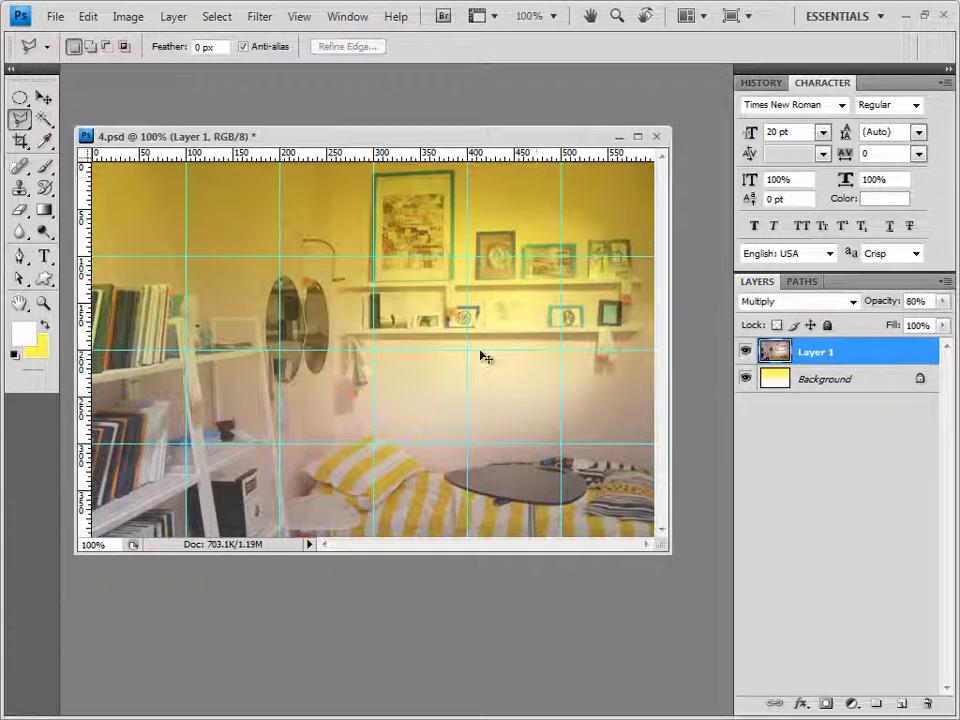
key("ctrl+v")
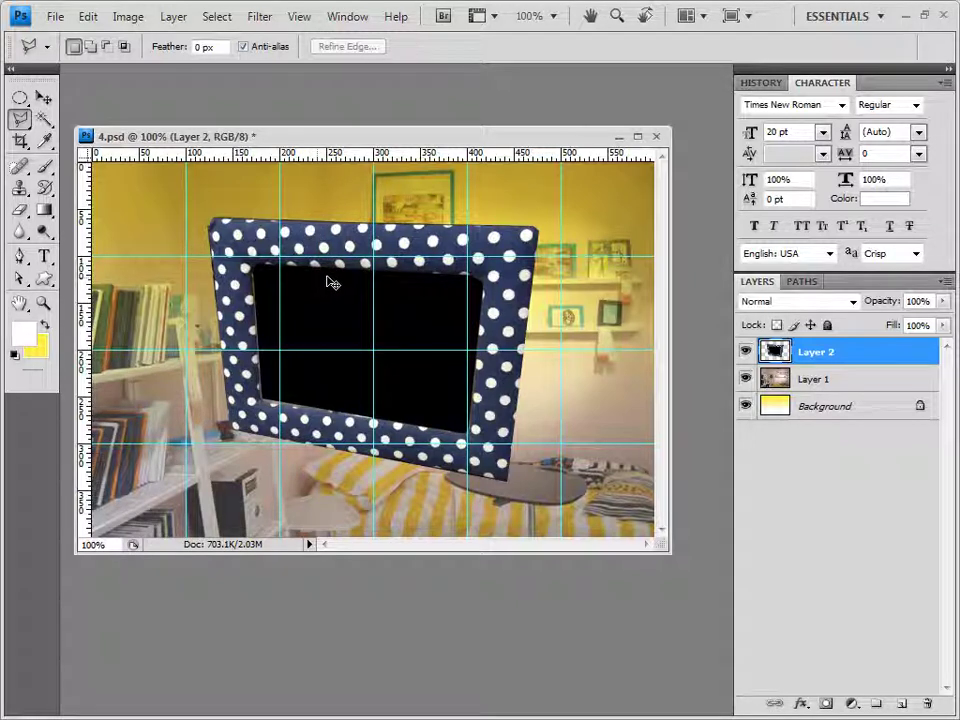
Flip the picture frame horizontally, scale it to about half size and move it to the canvas's upper-left area.
key("ctrl+t")
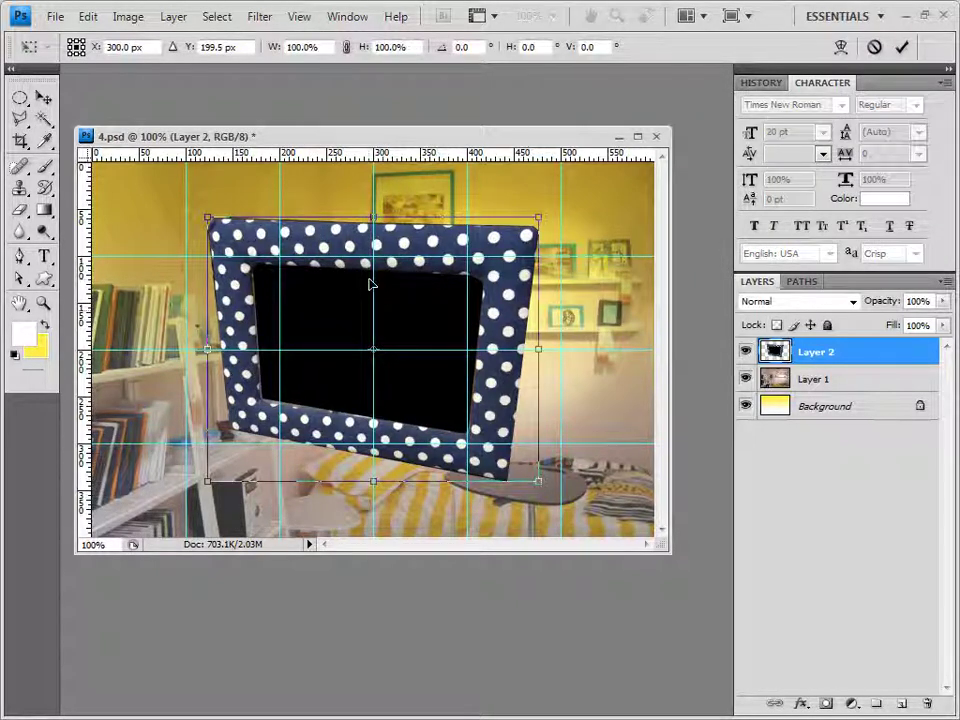
right_click(372, 287)
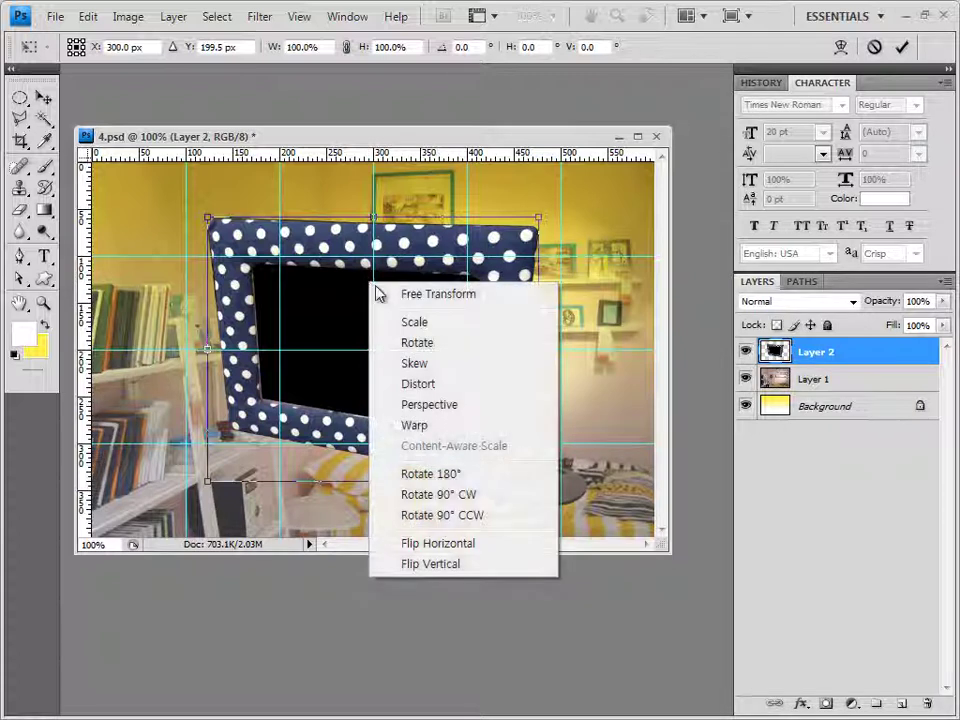
left_click(435, 543)
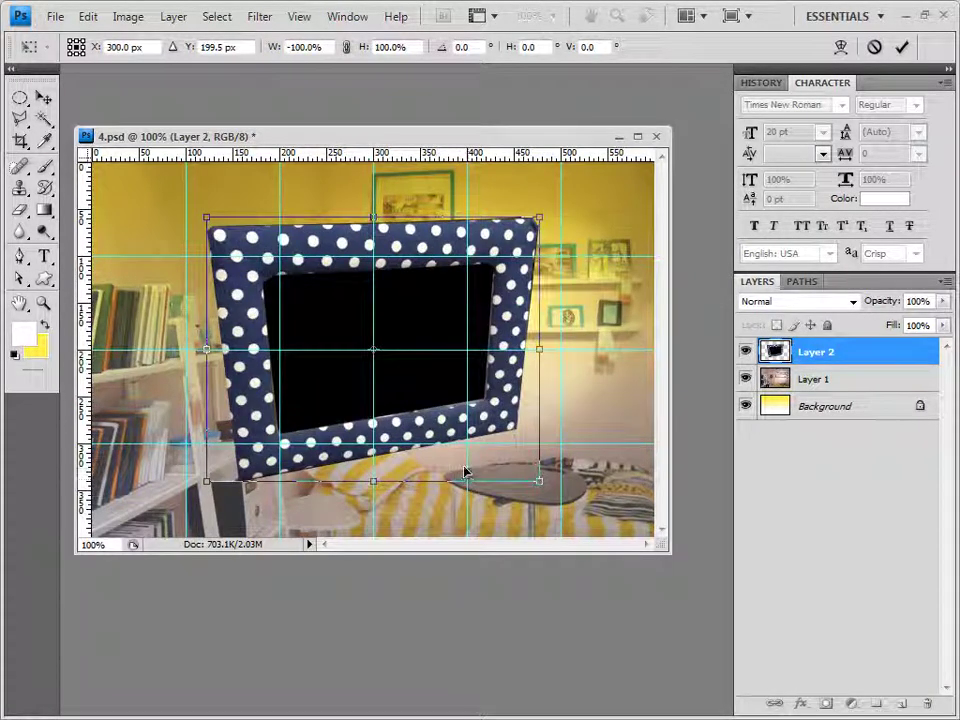
left_click_drag(343, 243, 313, 244)
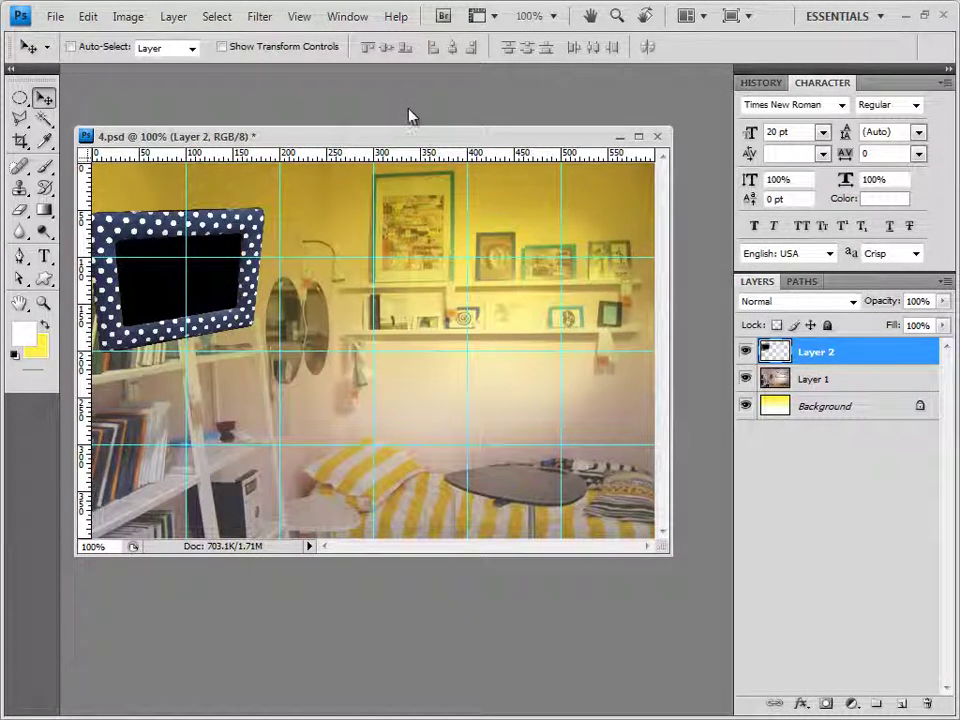
Apply the Pixelate Facet filter to the picture frame layer.
left_click(260, 17)
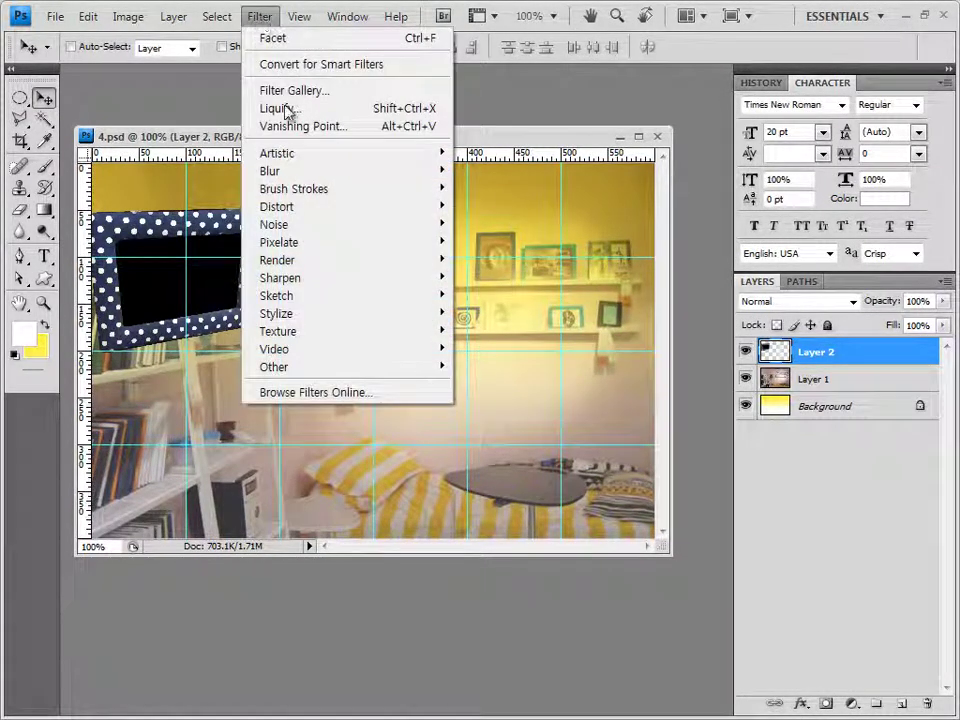
mouse_move(400, 224)
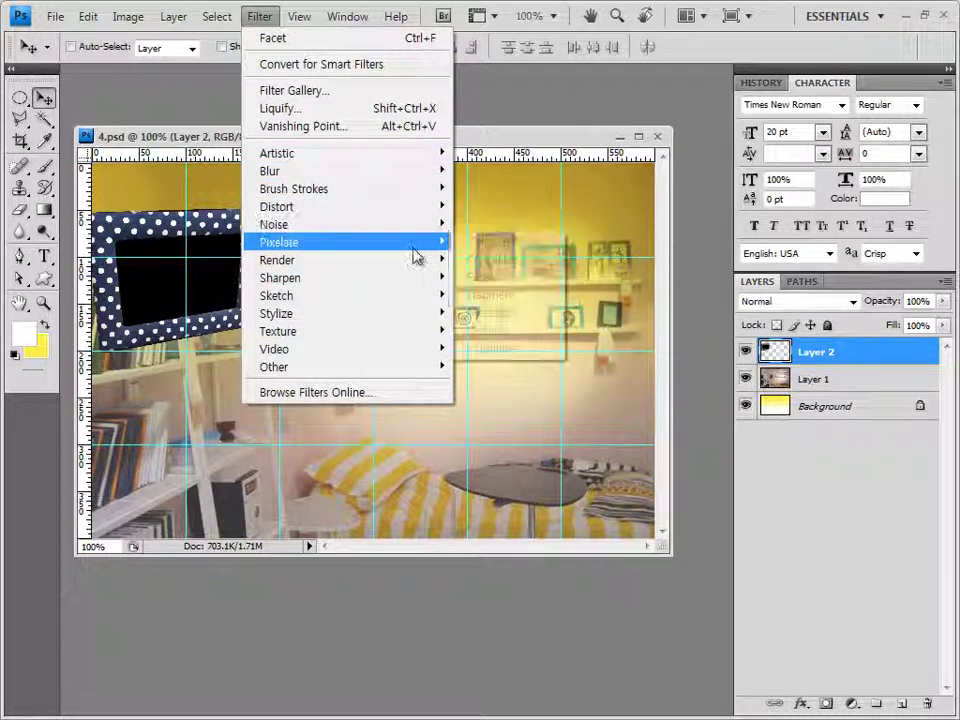
mouse_move(421, 250)
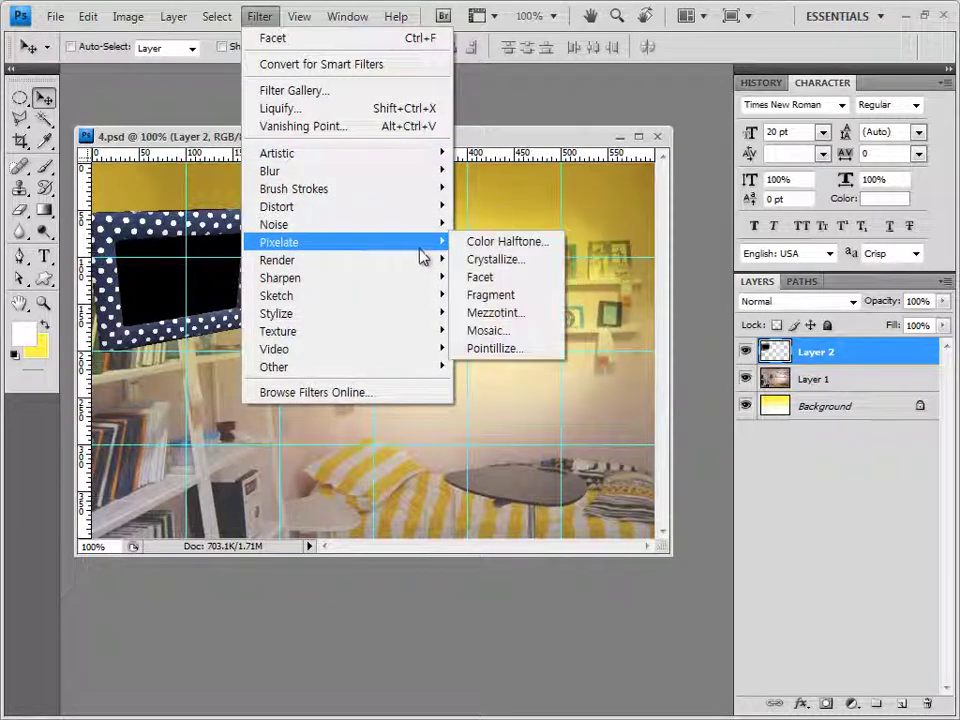
left_click(512, 280)
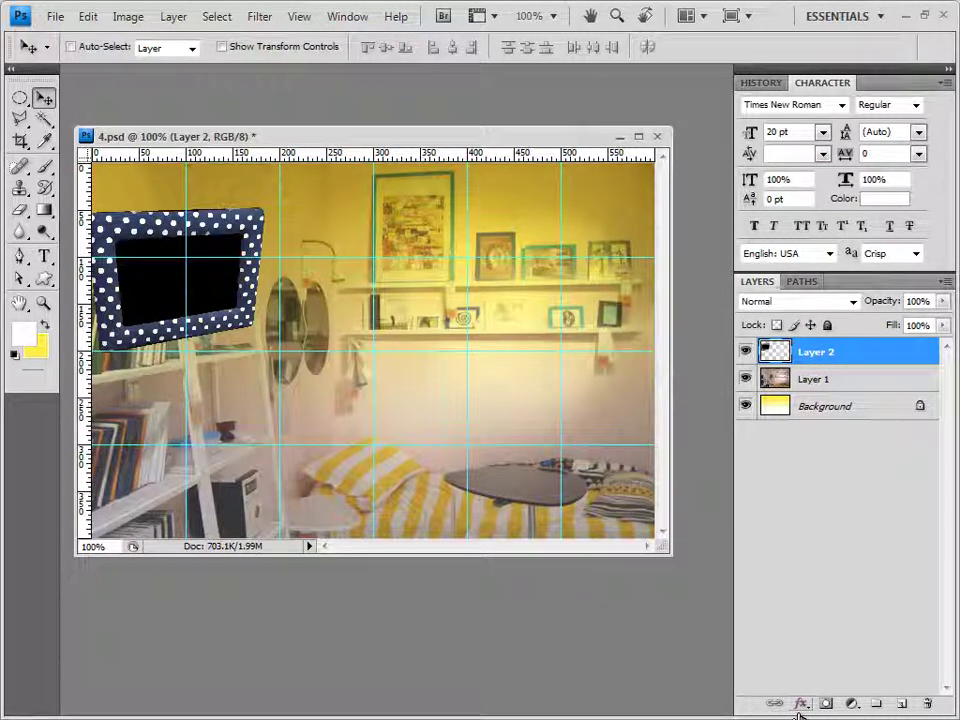
Add a drop shadow with default settings to the picture frame layer.
left_click(801, 706)
left_click(848, 507)
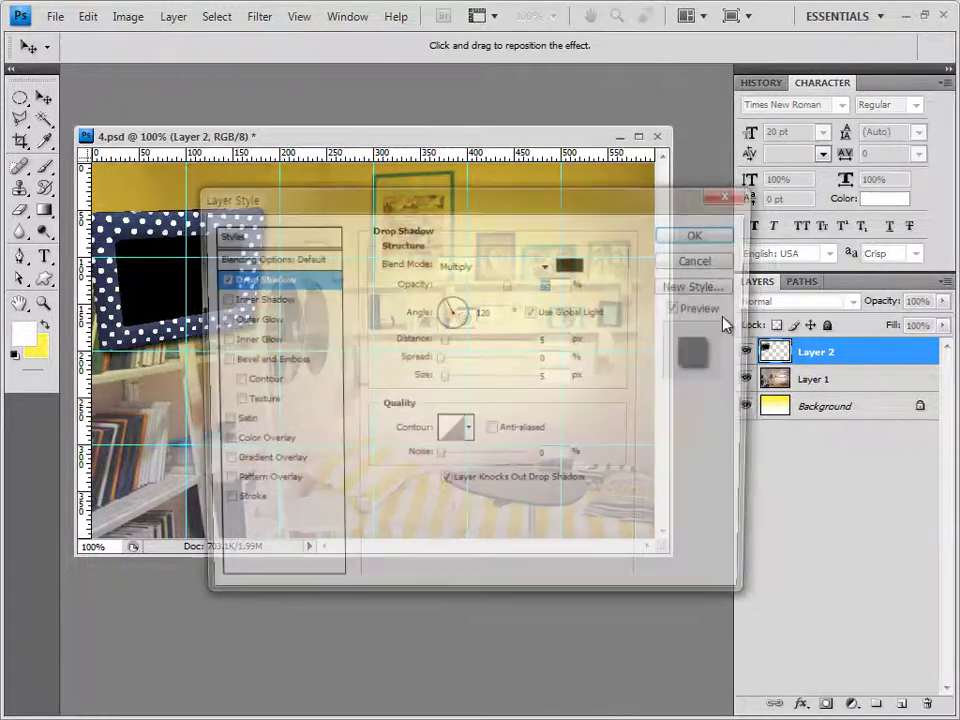
left_click(722, 232)
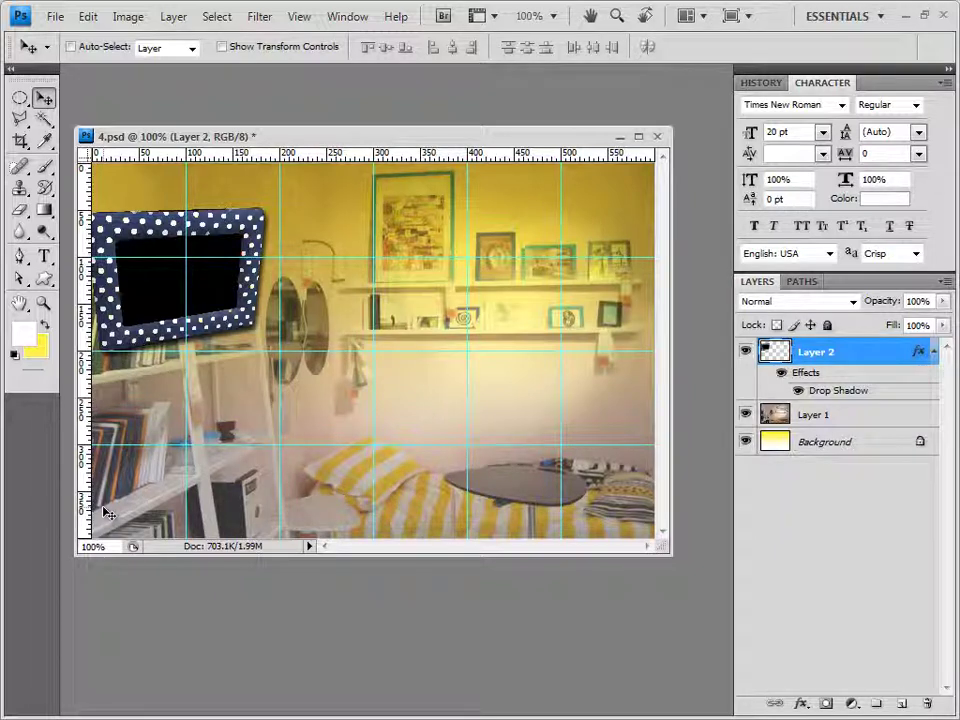
Draw a #cccccc Pen shape layer without a style along the canvas's lower edge, its upper edge curving up to mid-height at the right side.
left_click(18, 258)
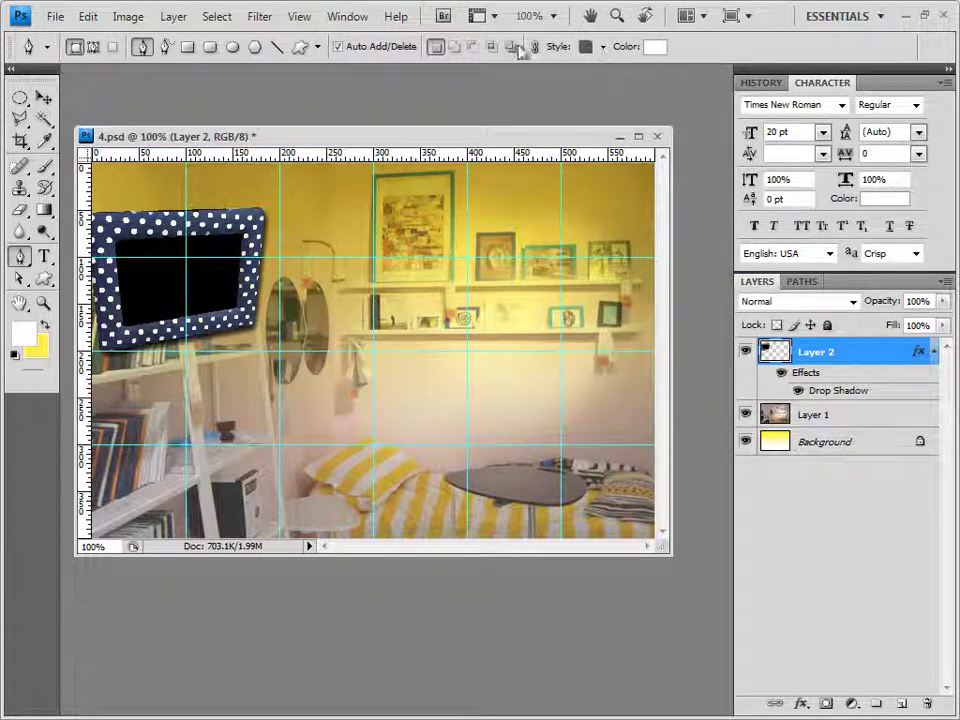
left_click(603, 47)
left_click(497, 88)
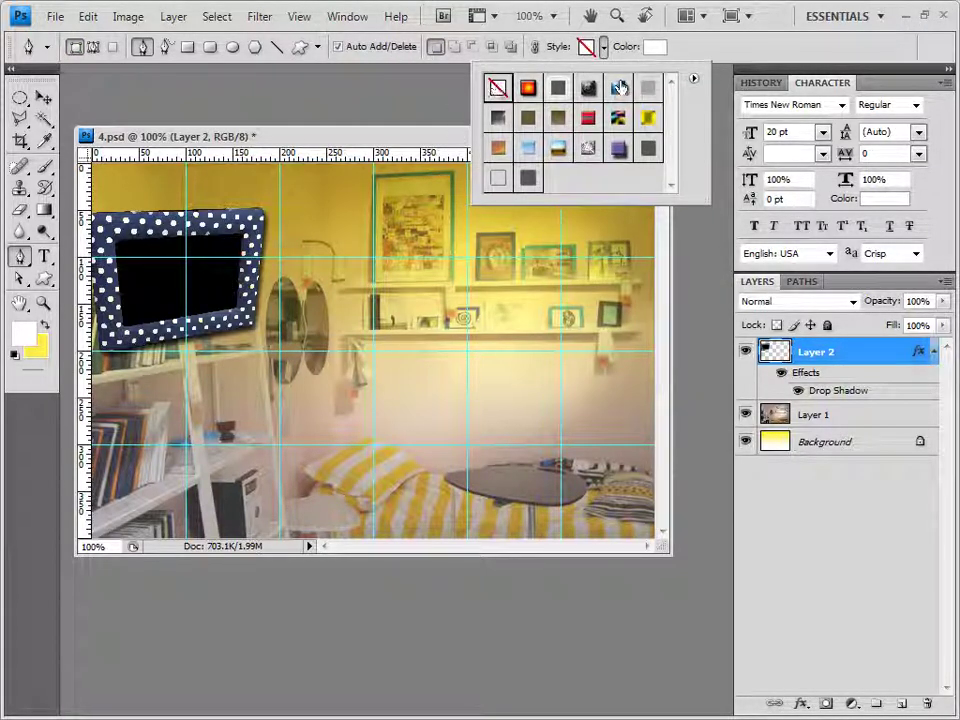
left_click(654, 47)
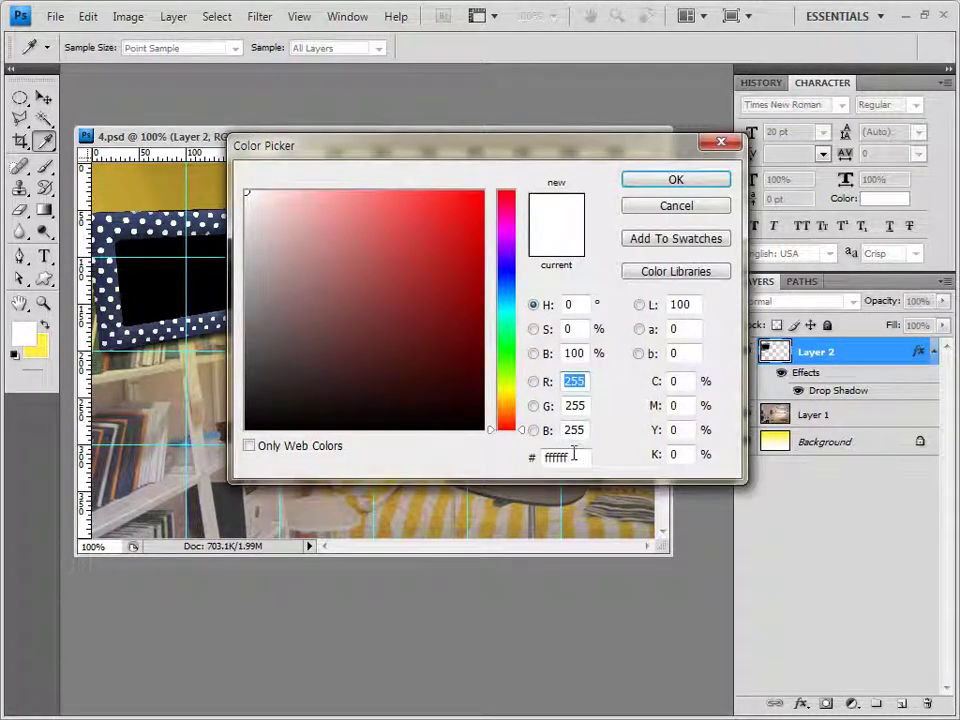
left_click(572, 456)
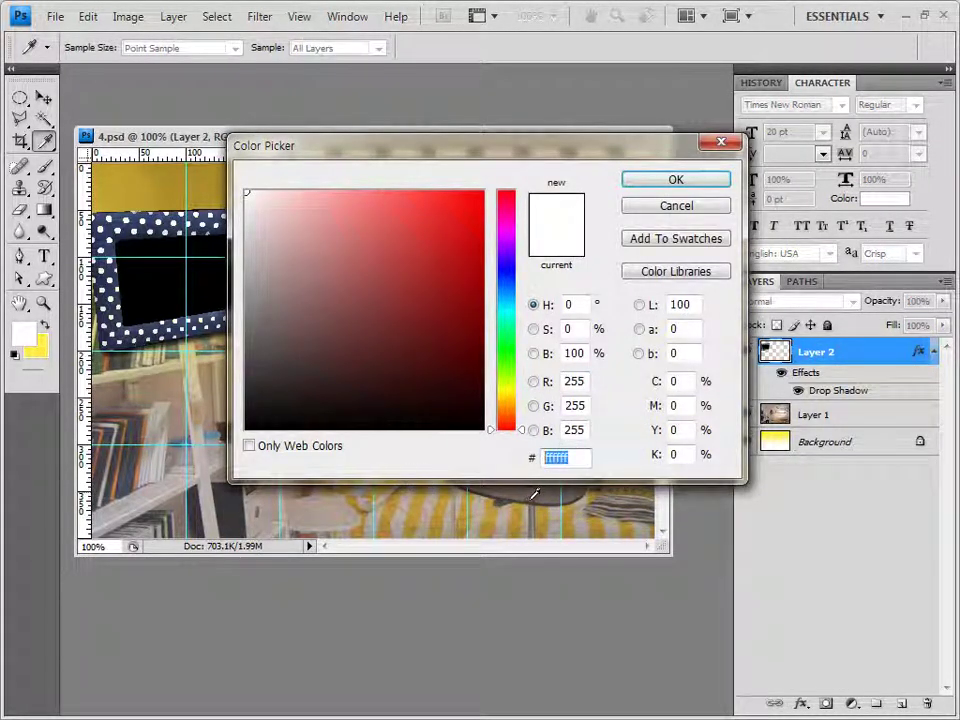
type("cccccc")
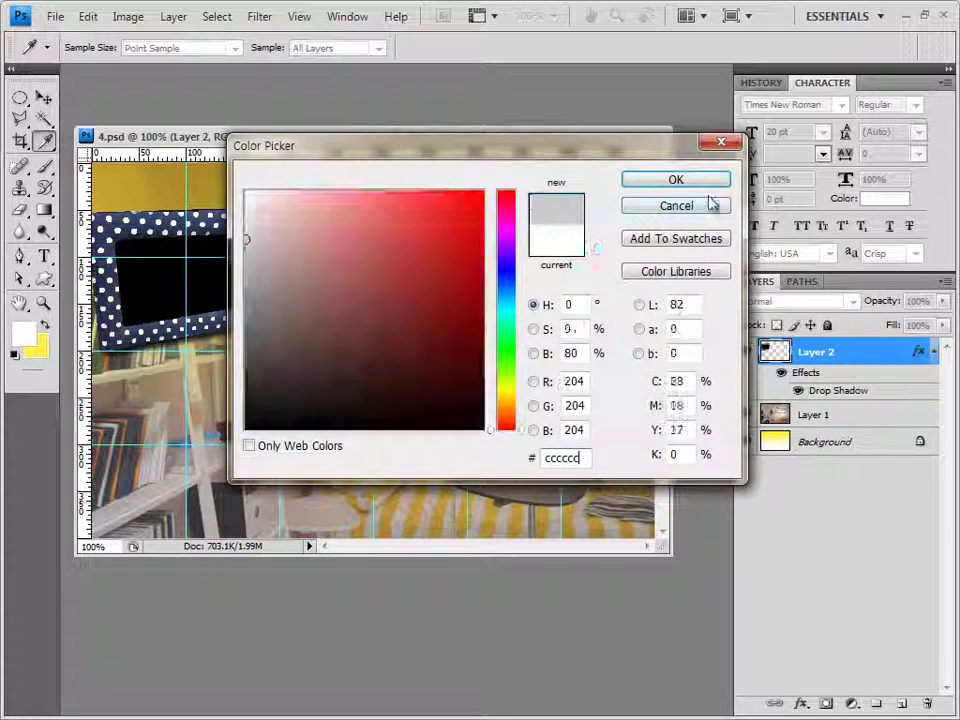
left_click(701, 183)
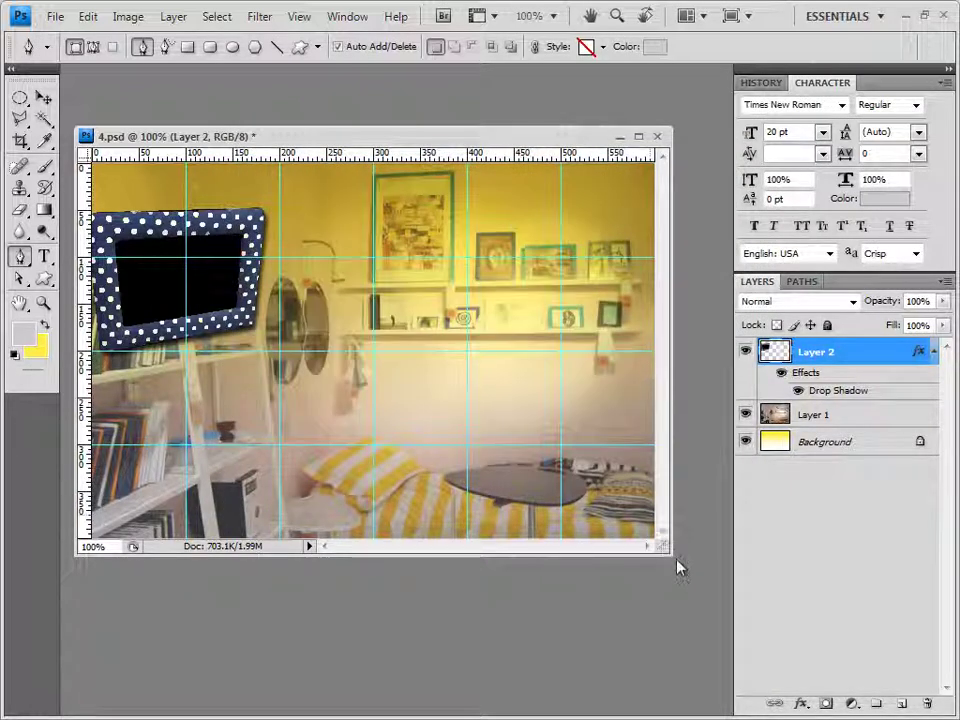
left_click_drag(672, 560, 707, 605)
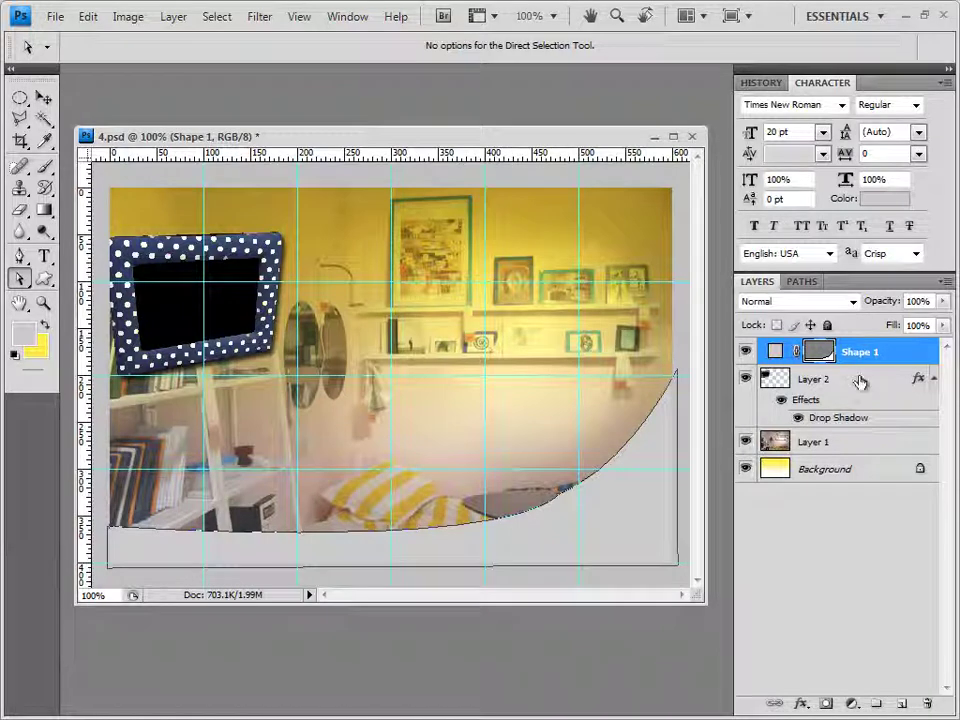
Give the grey curved shape a drop shadow with global light turned off and an angle of -30°.
left_click(800, 705)
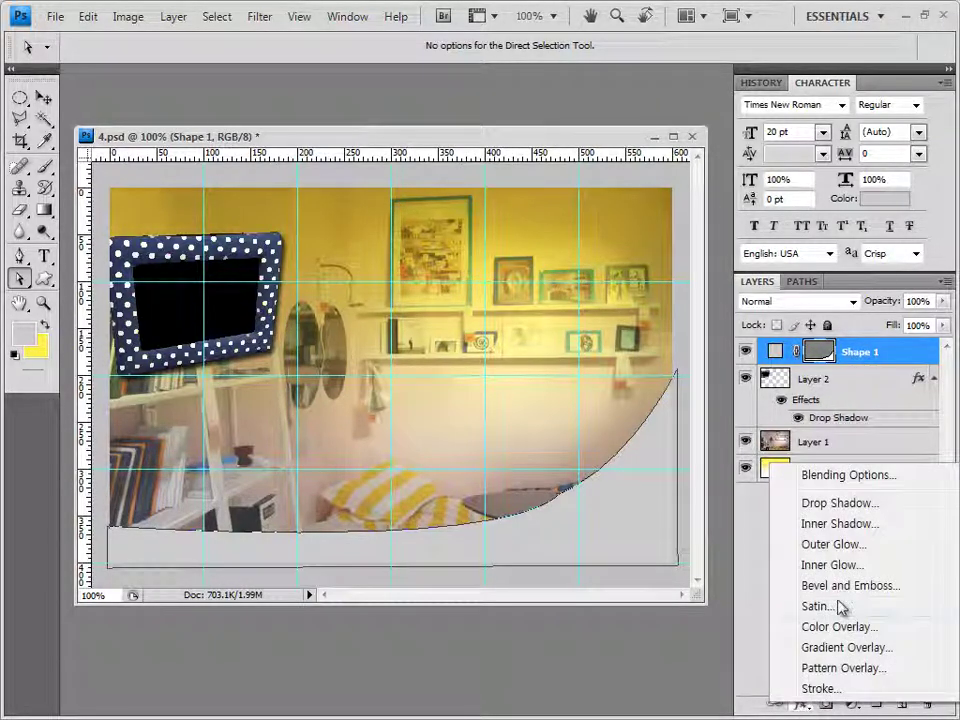
left_click(840, 503)
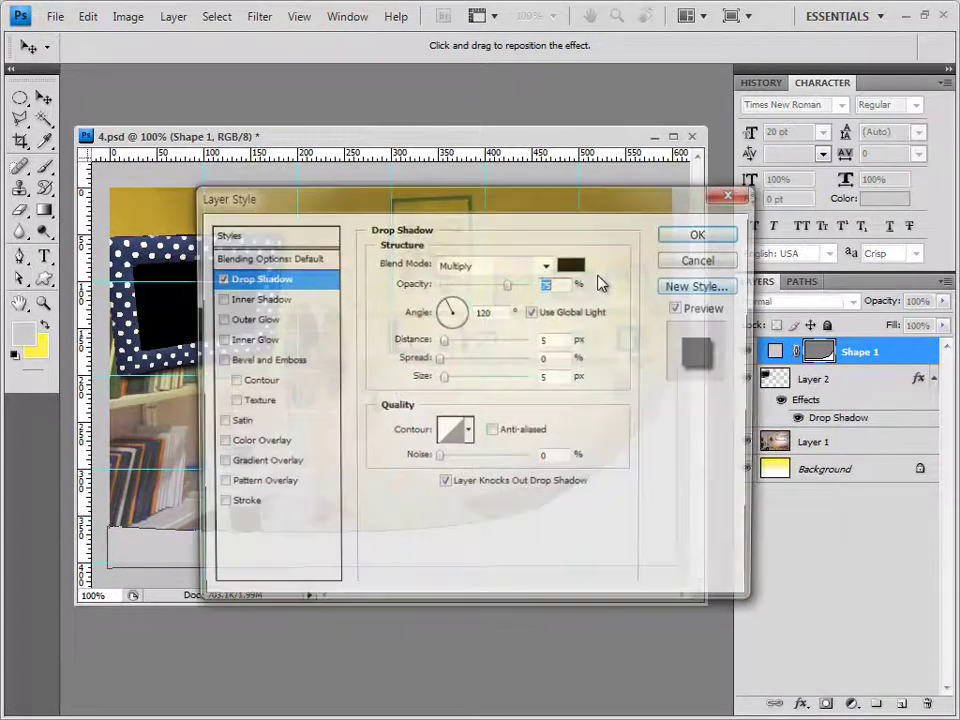
left_click_drag(603, 201, 459, 232)
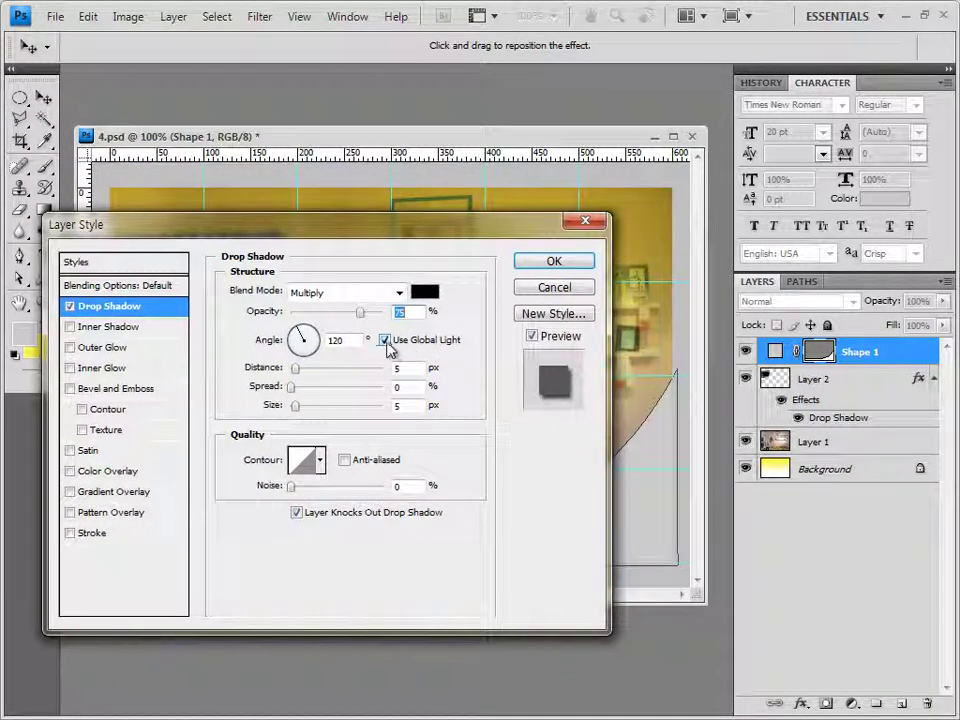
left_click(385, 340)
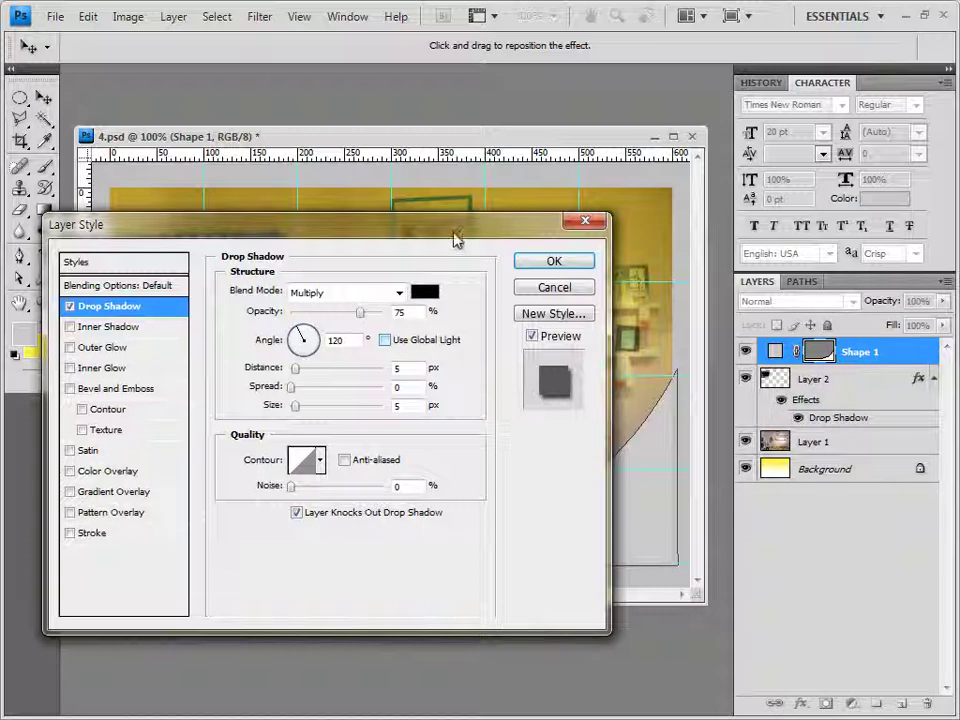
left_click_drag(454, 236, 415, 123)
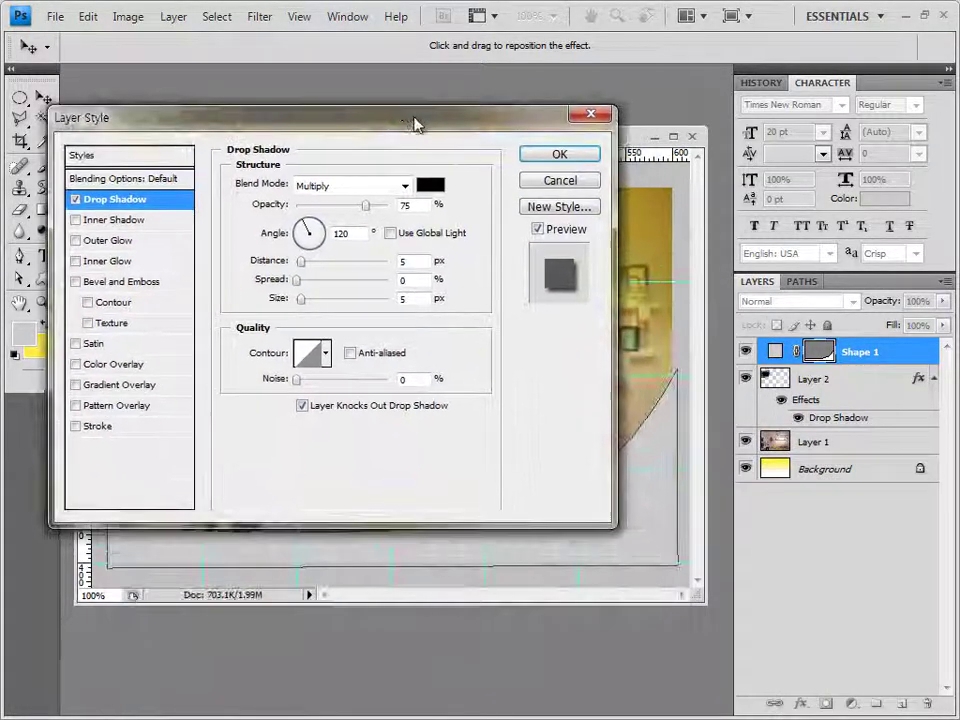
left_click(322, 250)
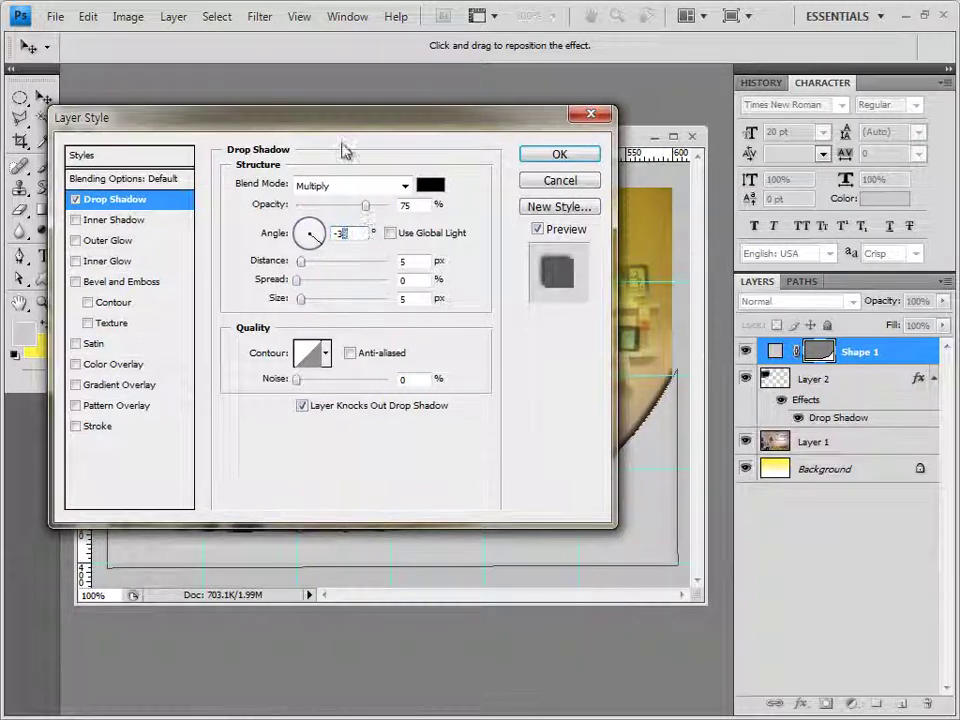
left_click_drag(504, 122, 584, 582)
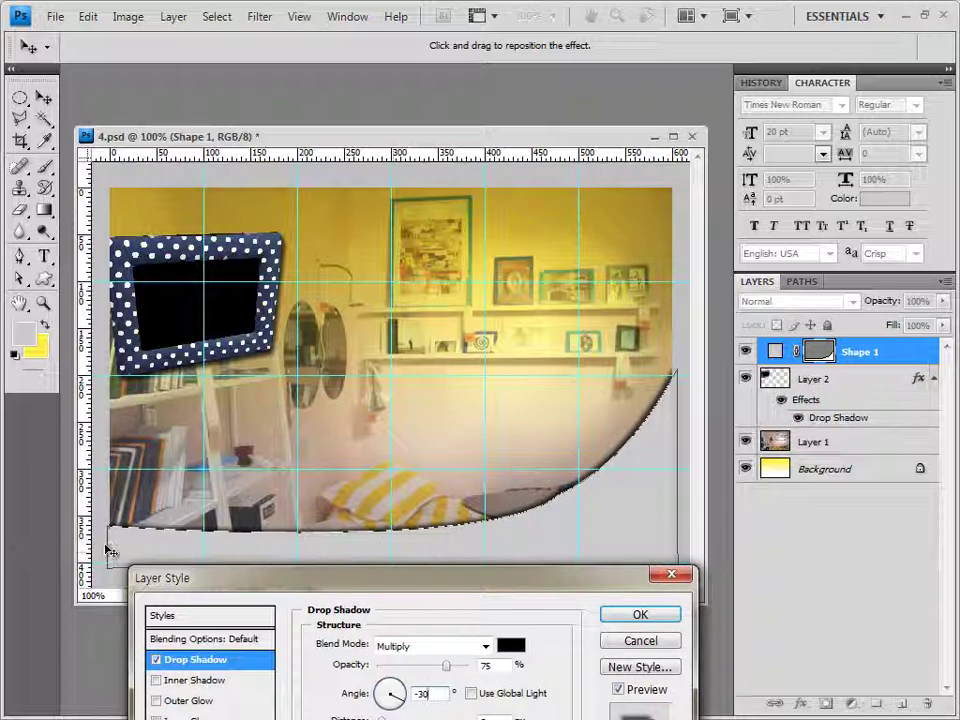
left_click_drag(504, 579, 454, 265)
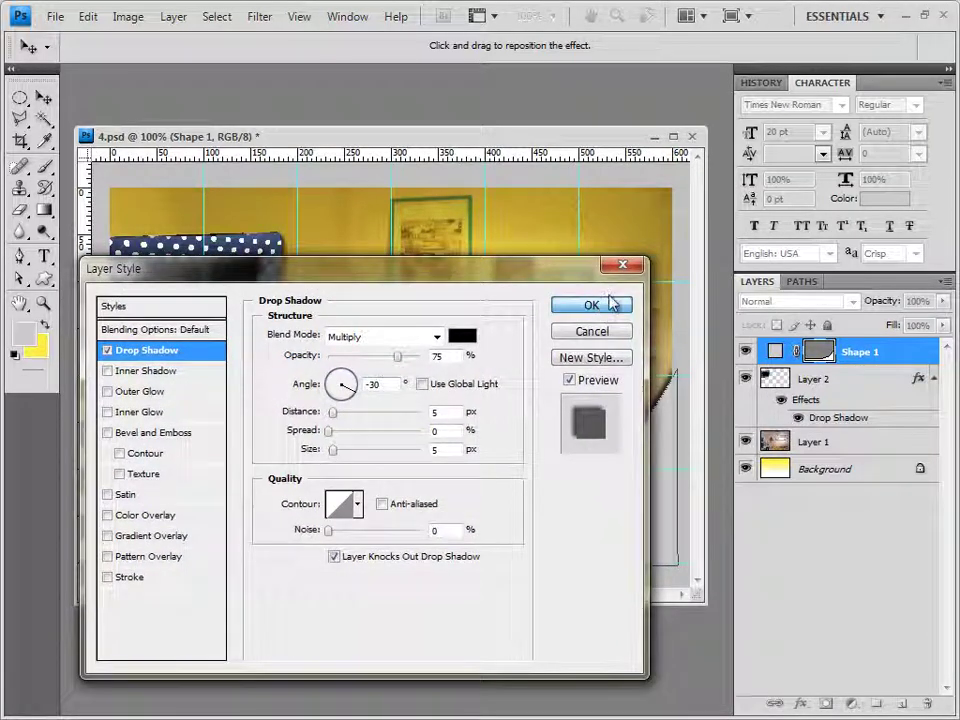
Apply the drop shadow with a -30° angle to the Shape 1 layer.
left_click(603, 308)
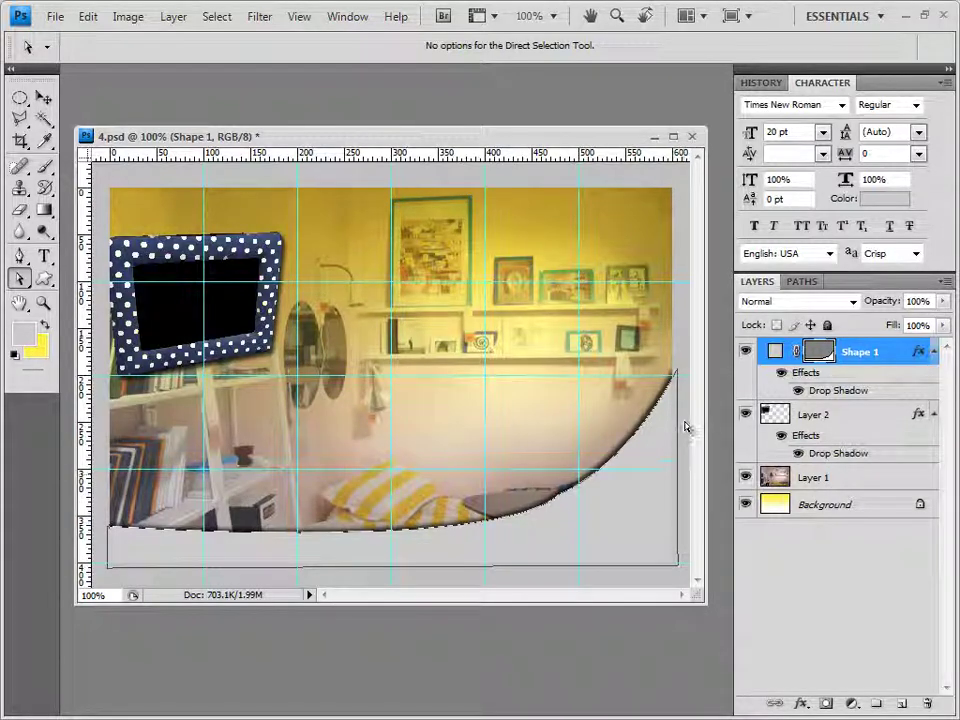
Draw a second curved shape along the canvas's lower edge with the Pen tool, rising at its right end, with no layer style.
left_click(22, 260)
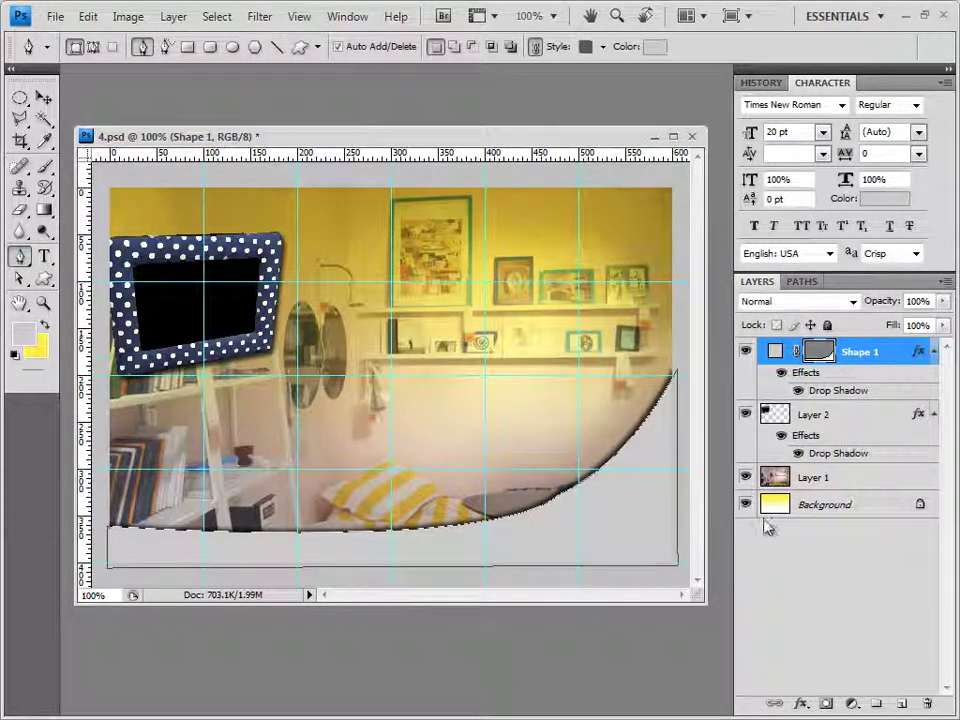
left_click(708, 465)
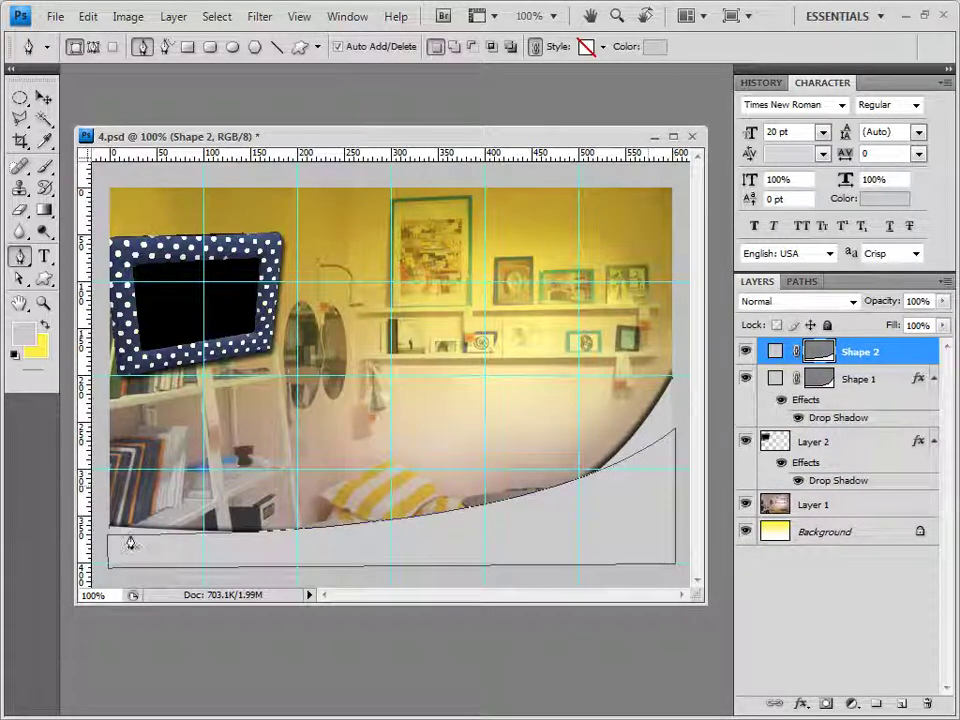
left_click(603, 47)
left_click(497, 89)
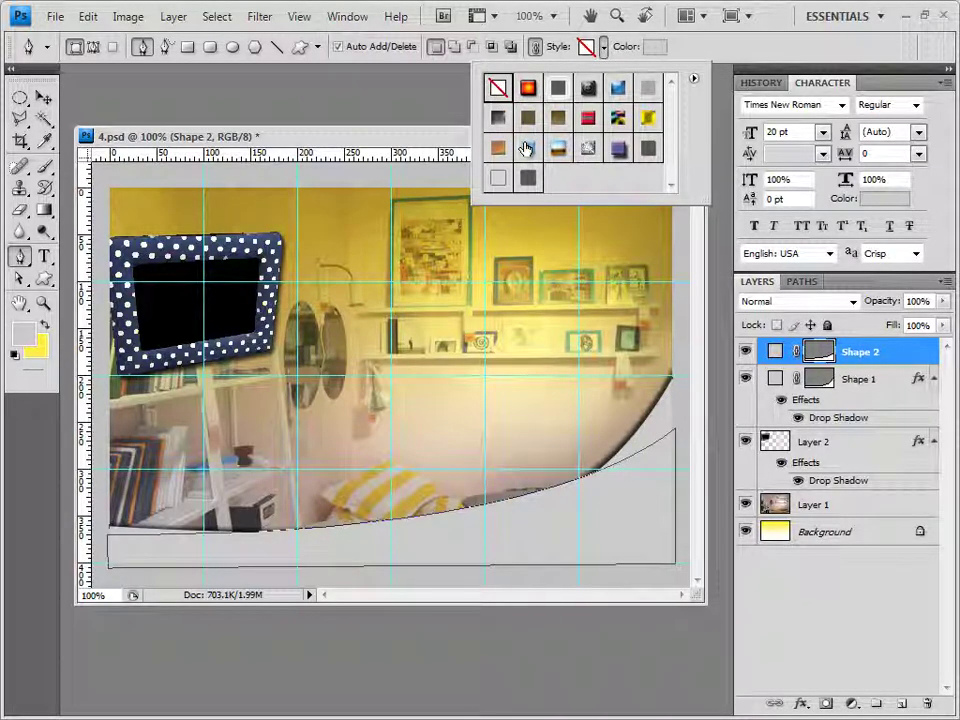
Set the fill color of the Shape 2 layer to 999999.
left_click(655, 47)
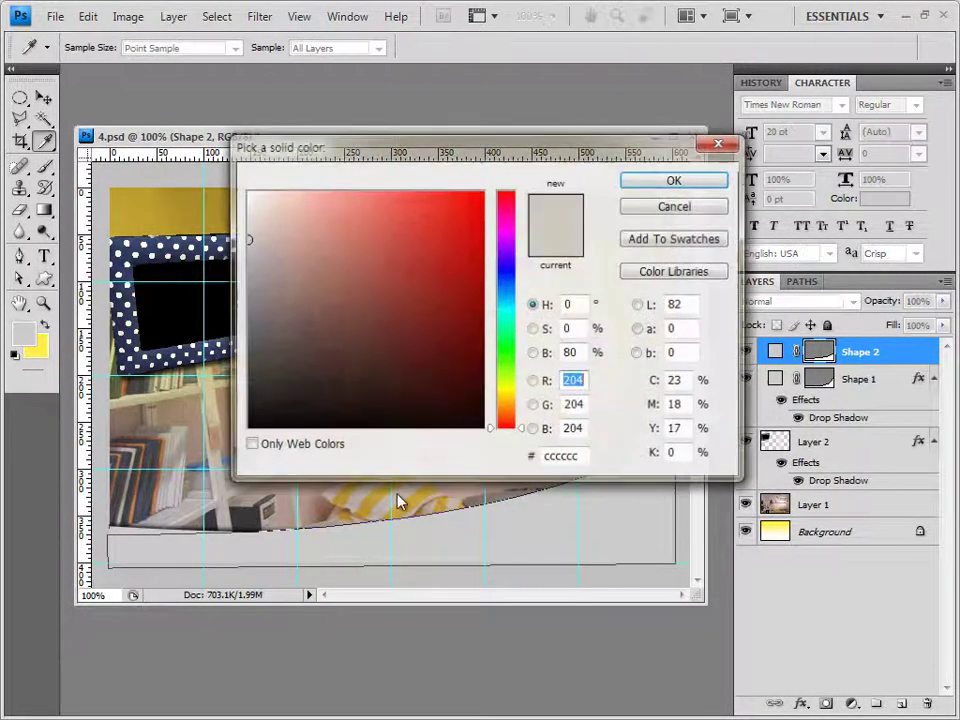
left_click(582, 460)
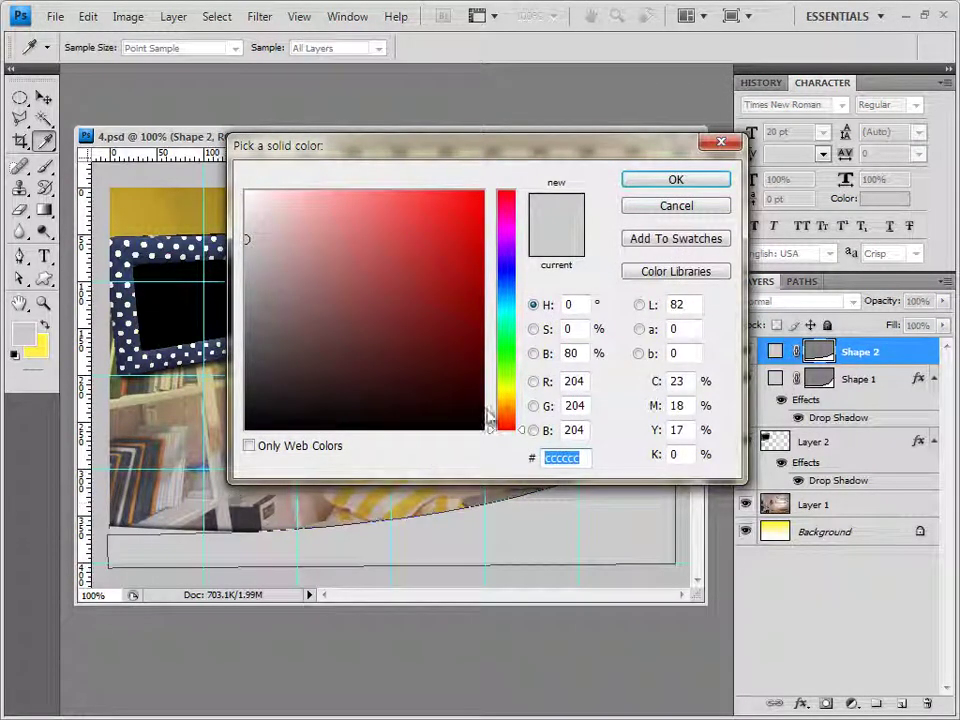
type("999999")
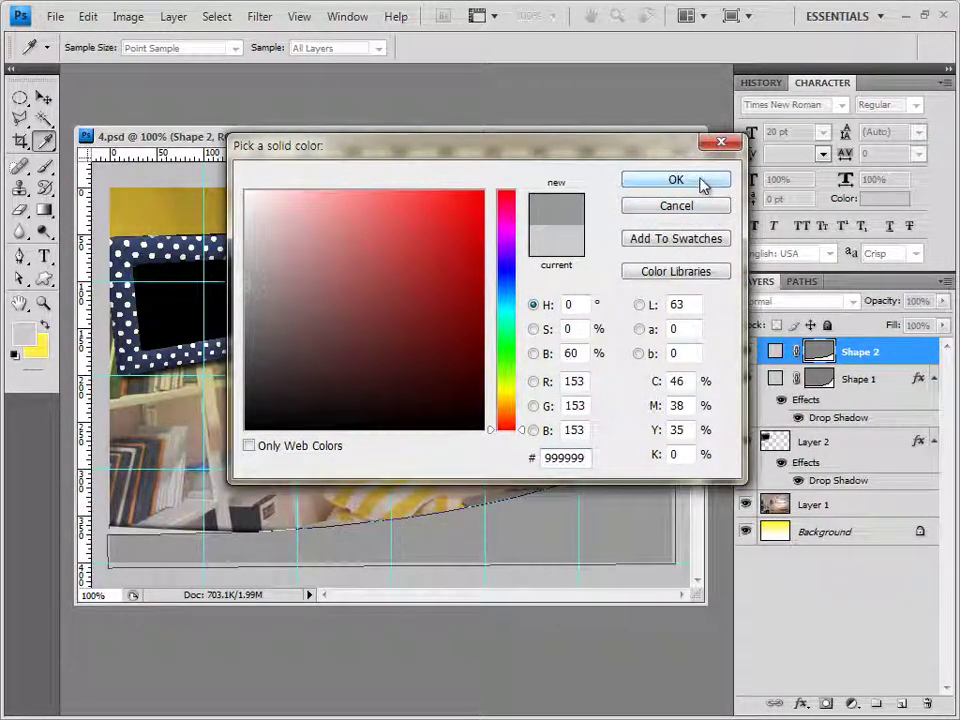
left_click(702, 183)
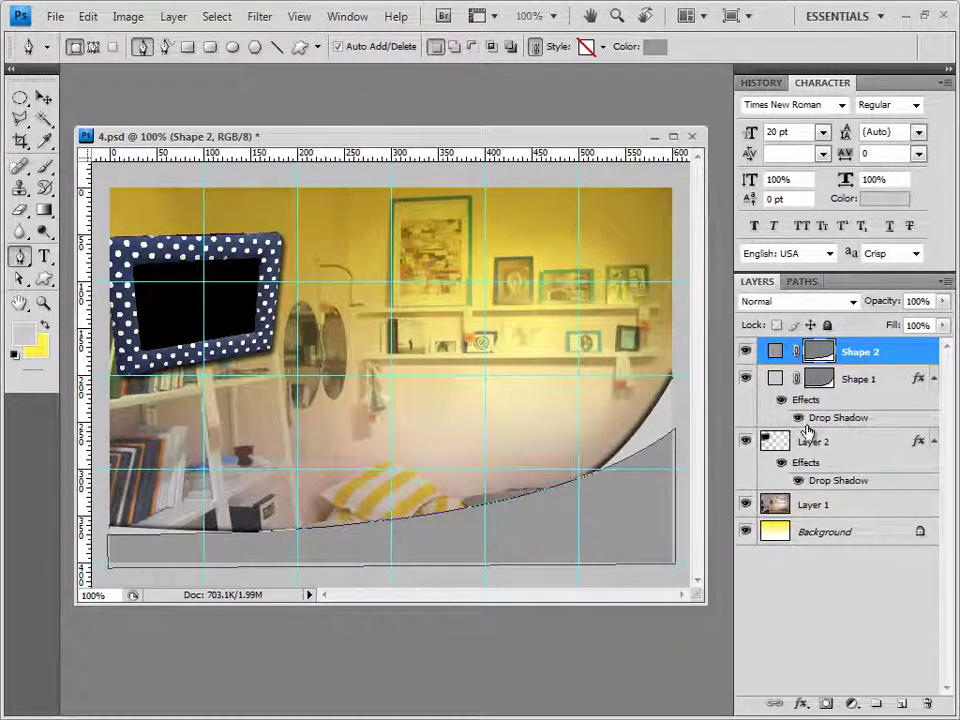
Add a drop shadow to the Shape 2 layer with global light turned off and an angle of -30°.
left_click(801, 703)
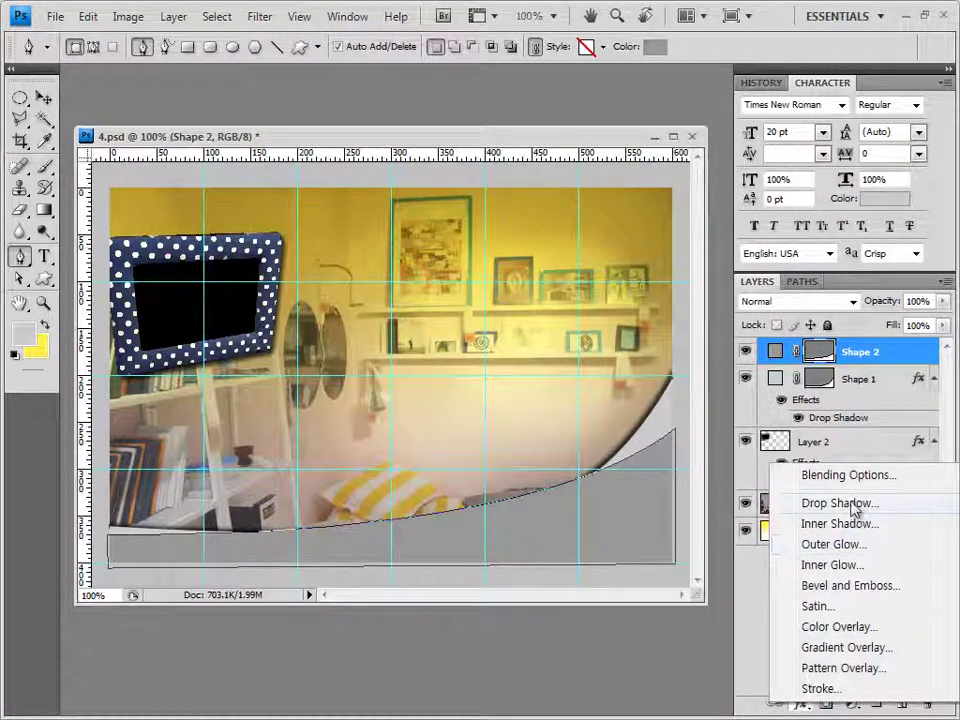
left_click(840, 503)
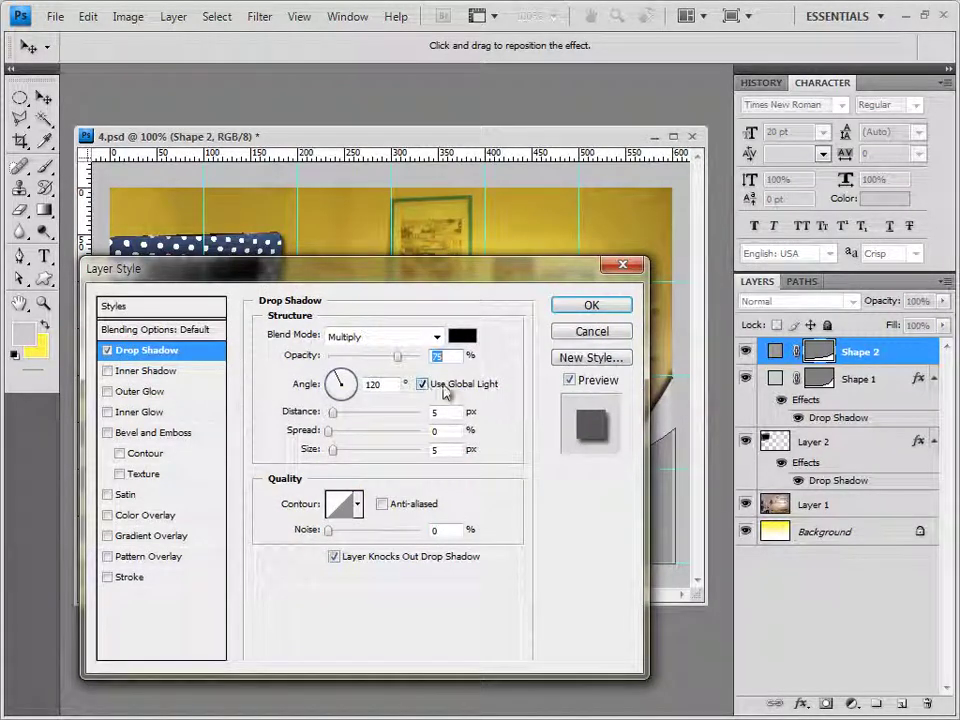
left_click(422, 384)
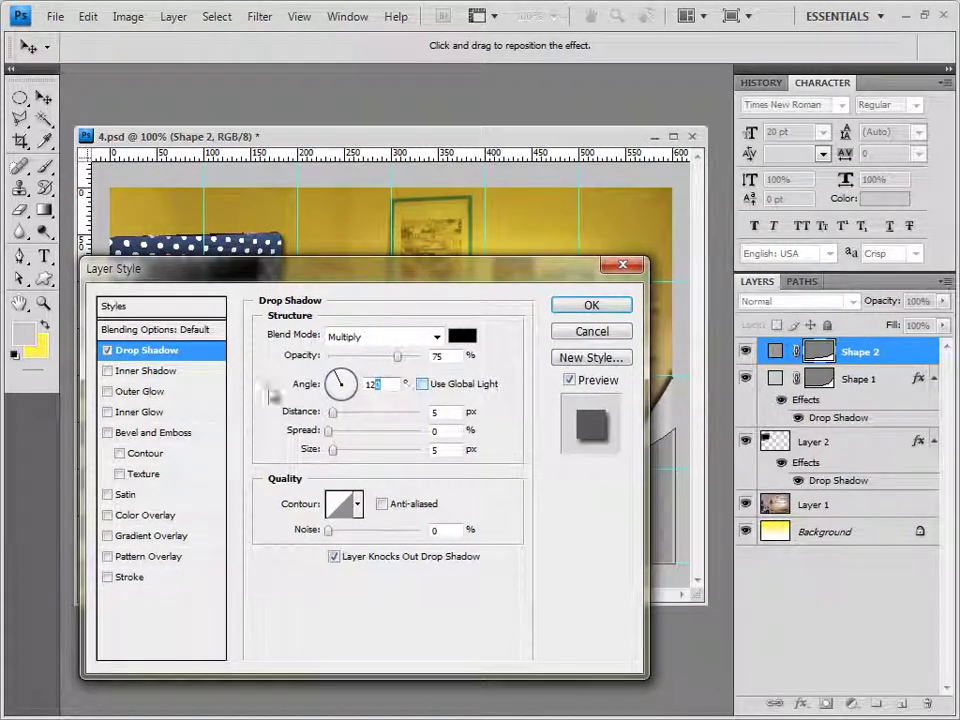
type("-30")
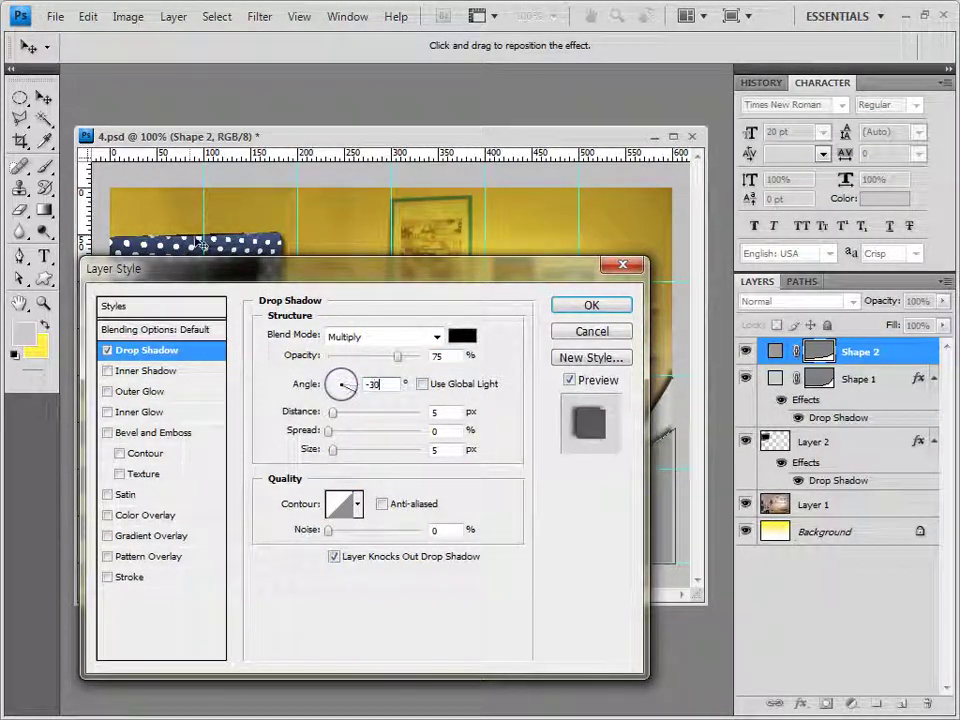
left_click(611, 306)
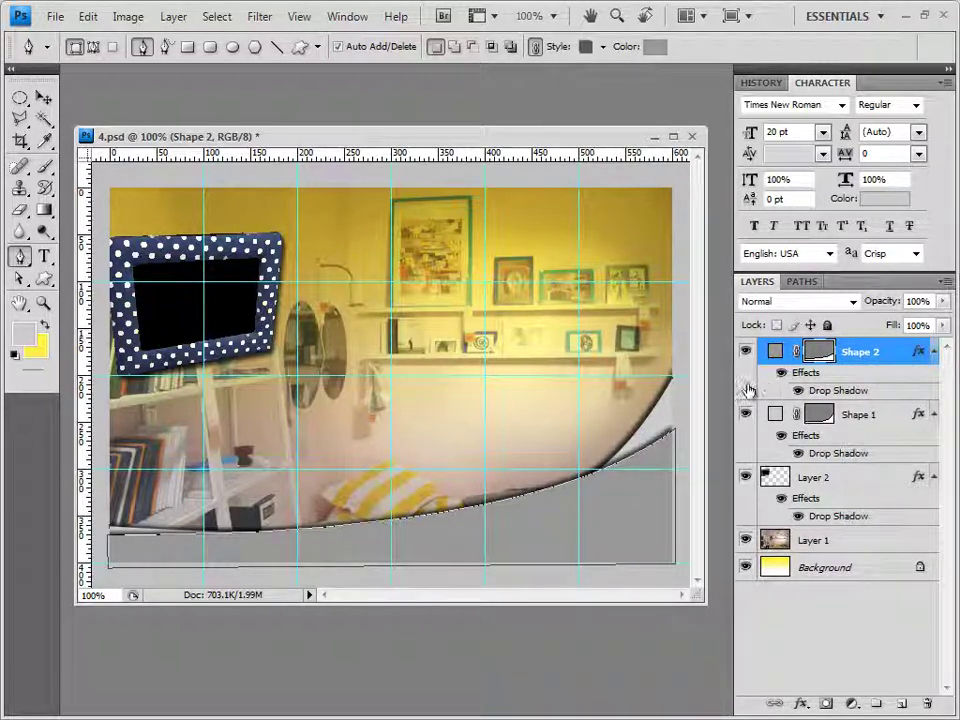
Set the Shape 2 layer's opacity to 80% and switch to the Move tool.
left_click(925, 300)
type("80")
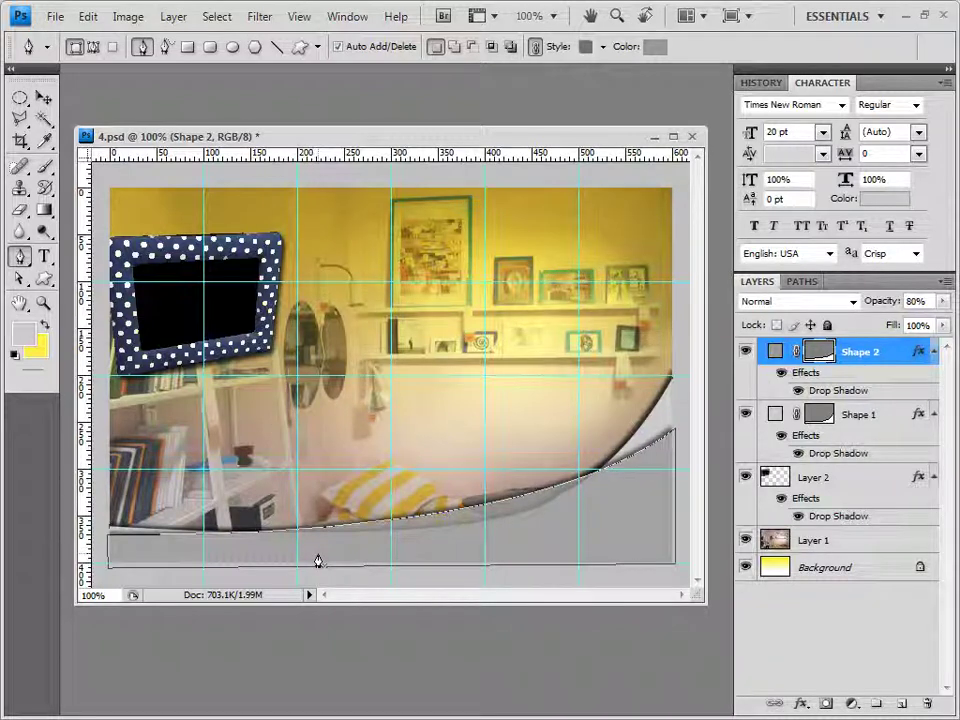
left_click(43, 97)
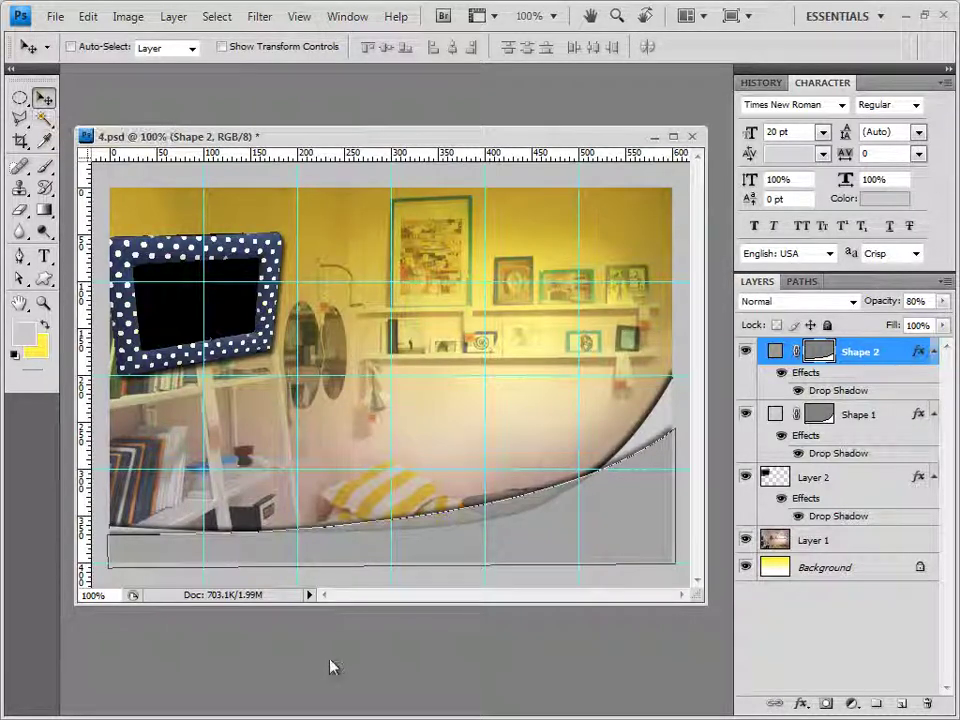
Create a new 30 x 30 pixel RGB document at 72 pixels/inch with a white background.
key("ctrl+n")
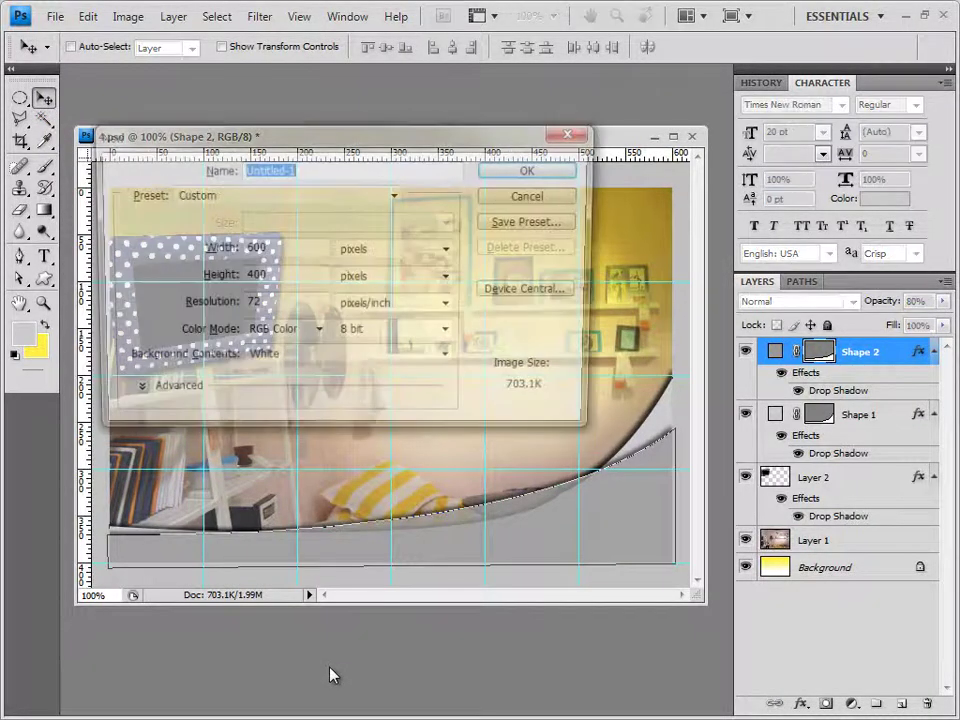
key("Tab")
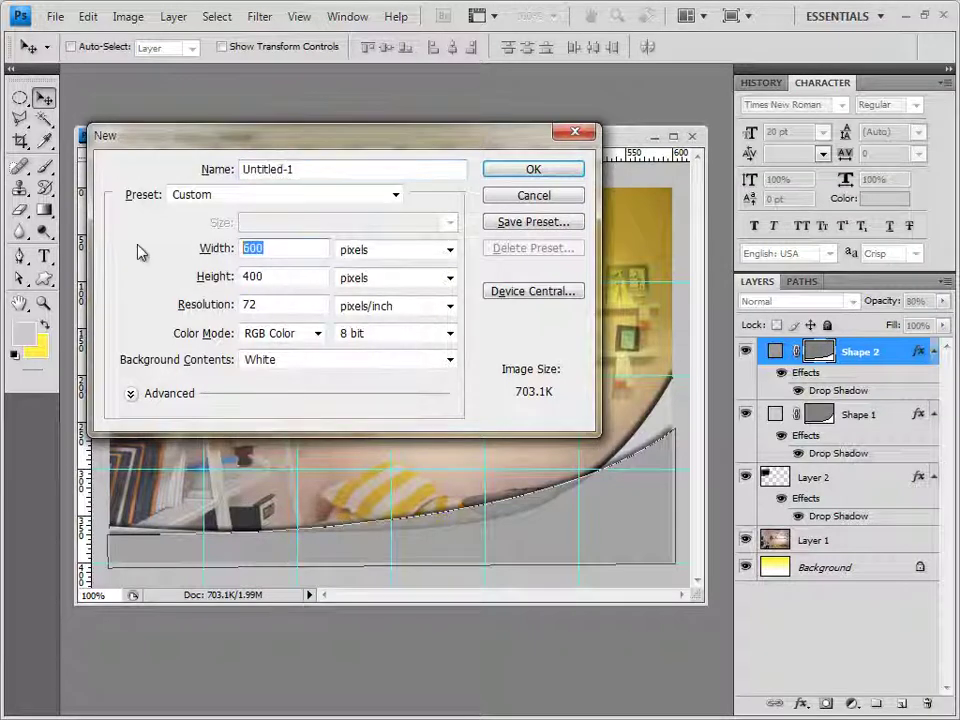
type("30")
key("Tab")
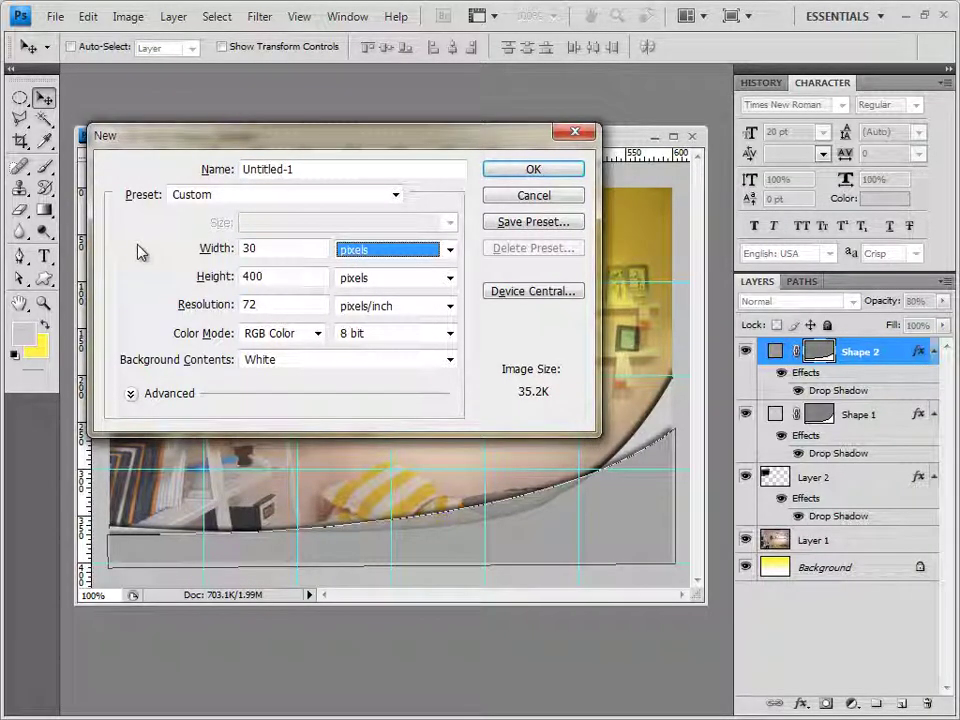
key("Tab")
type("30")
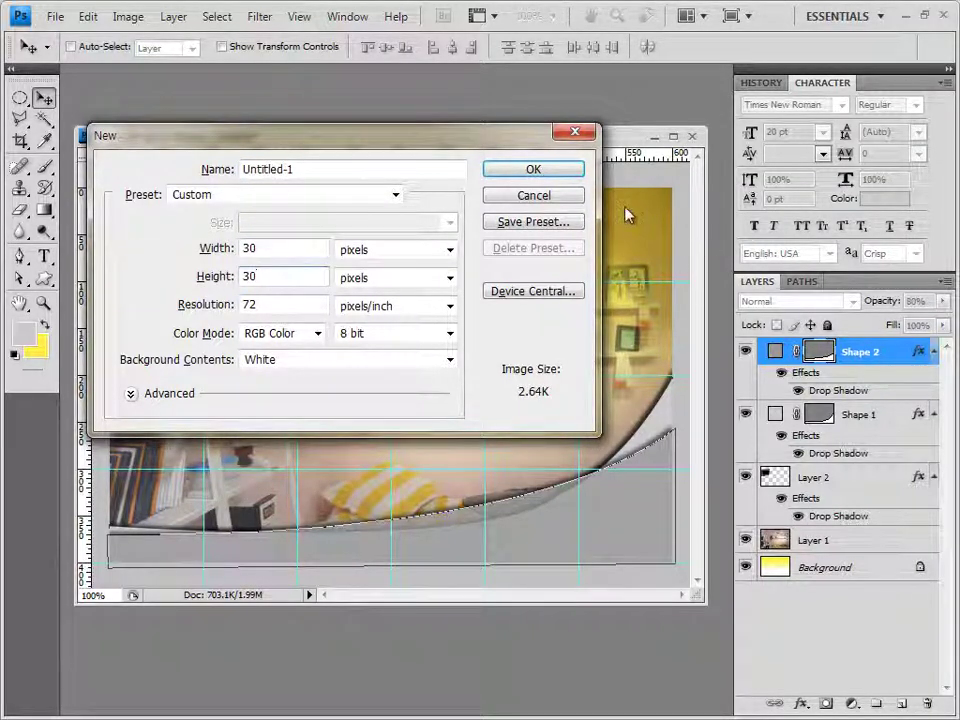
left_click(572, 172)
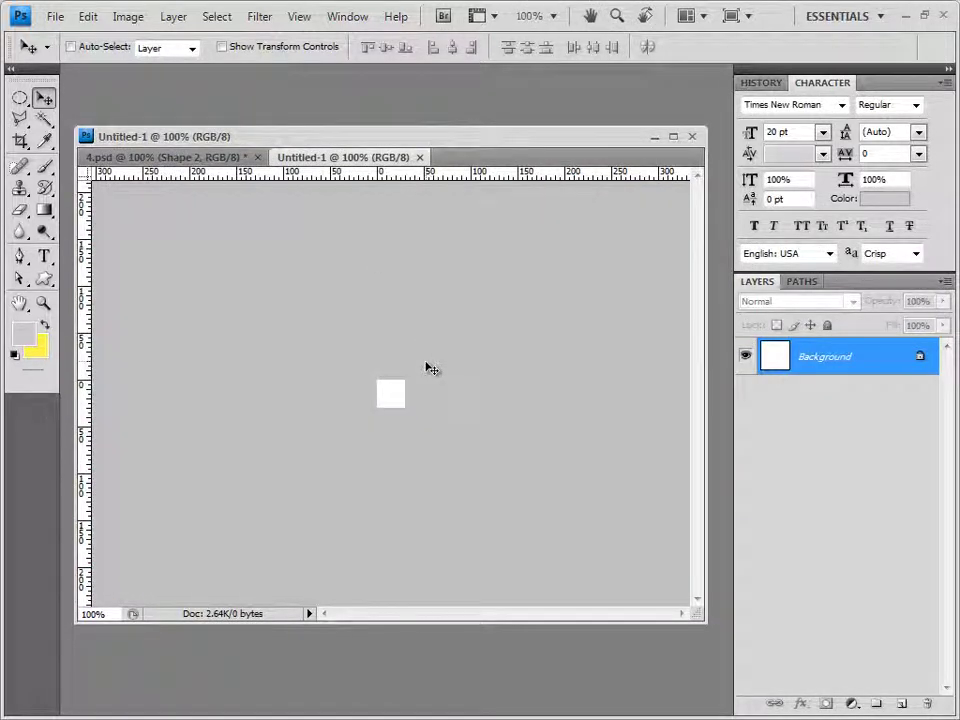
Add an empty layer above the Background in the new document and hide the Background layer.
key("ctrl+plus")
key("ctrl+plus")
key("ctrl+plus")
key("ctrl+plus")
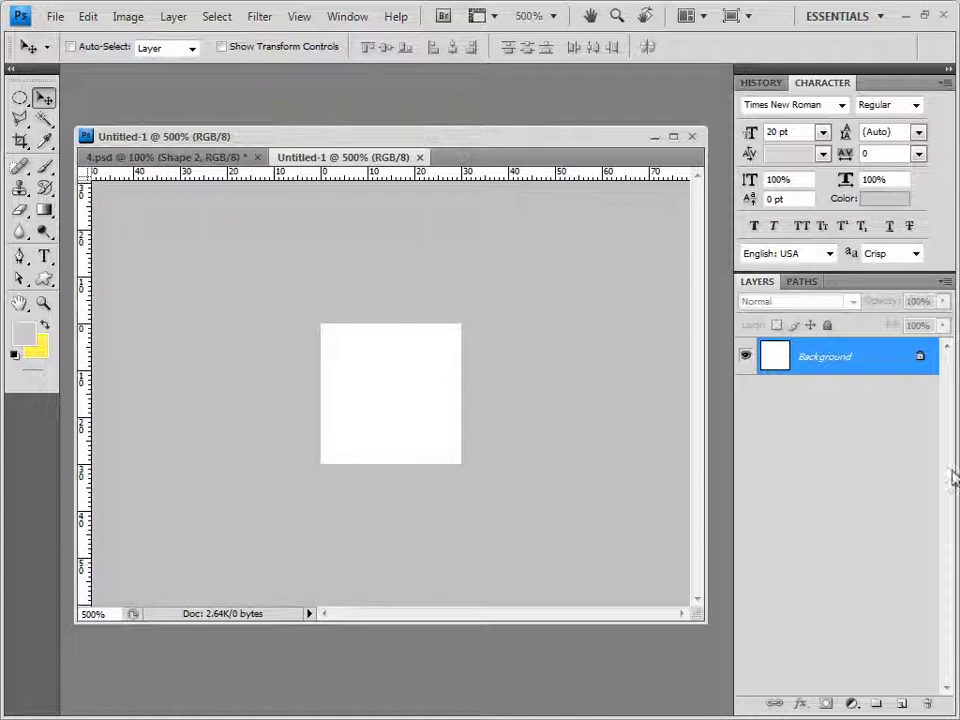
left_click(903, 705)
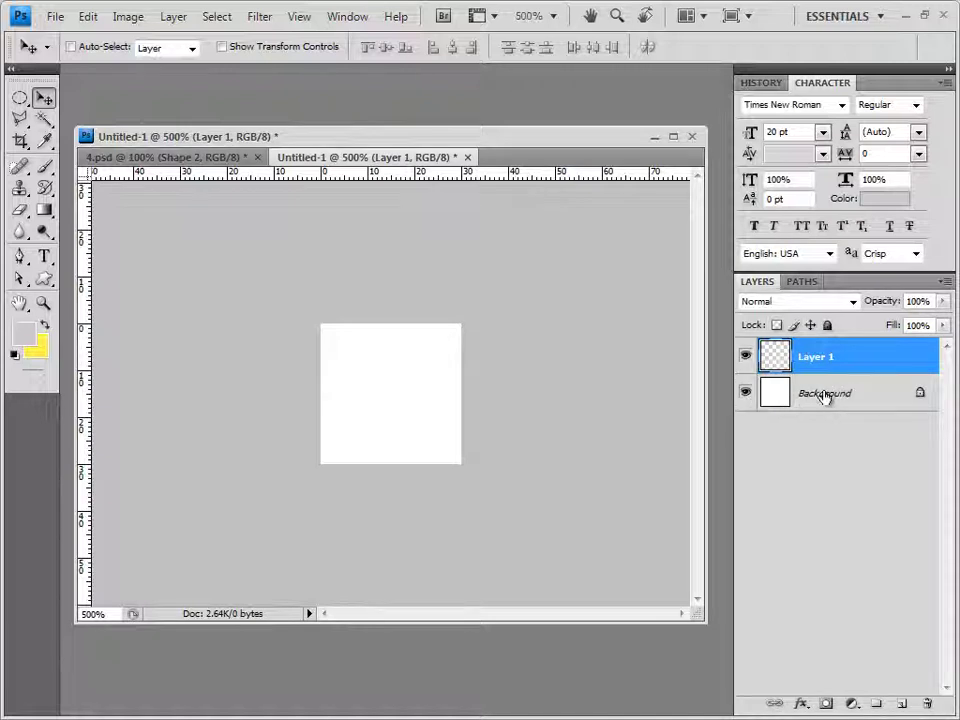
left_click(746, 394)
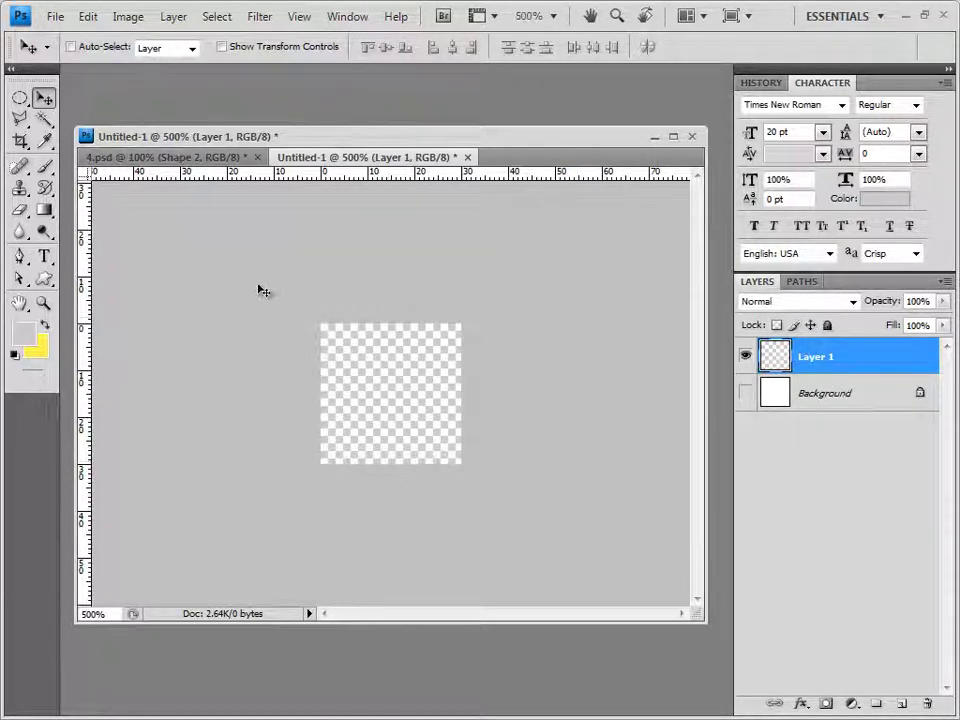
Replace the current custom shapes with the Shapes set and choose the solid five-pointed star for the Custom Shape tool.
left_click(44, 281)
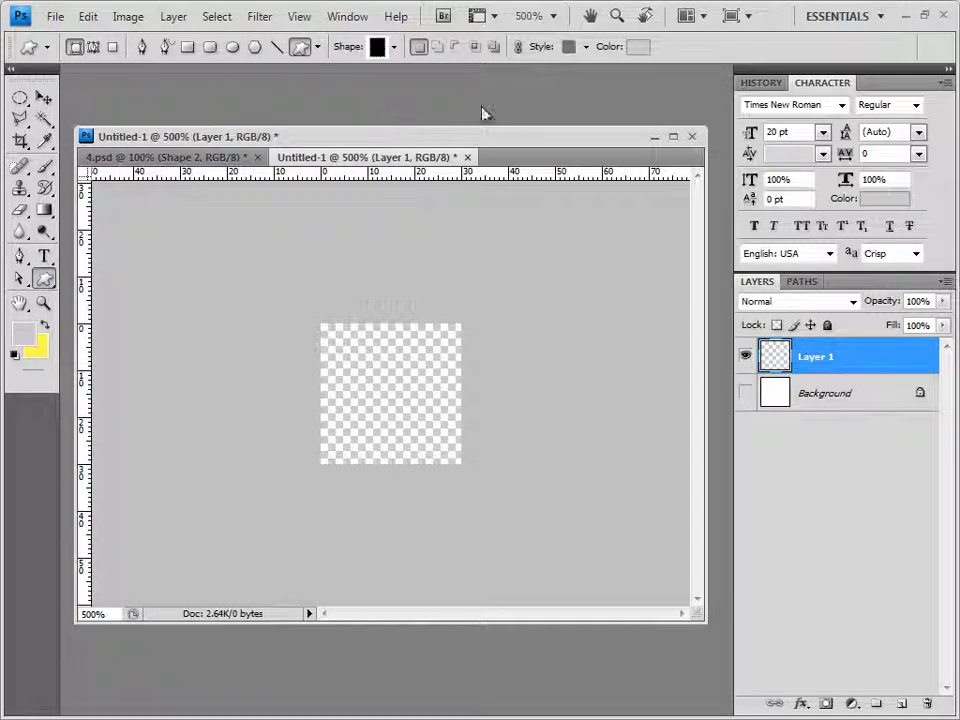
left_click(394, 47)
left_click(484, 78)
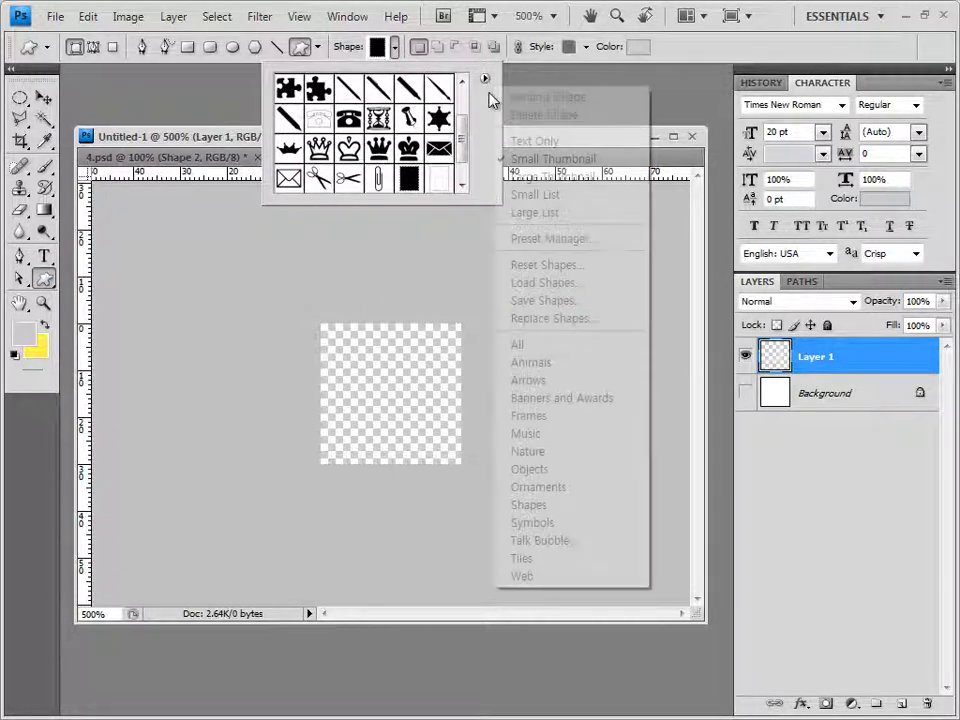
left_click(535, 507)
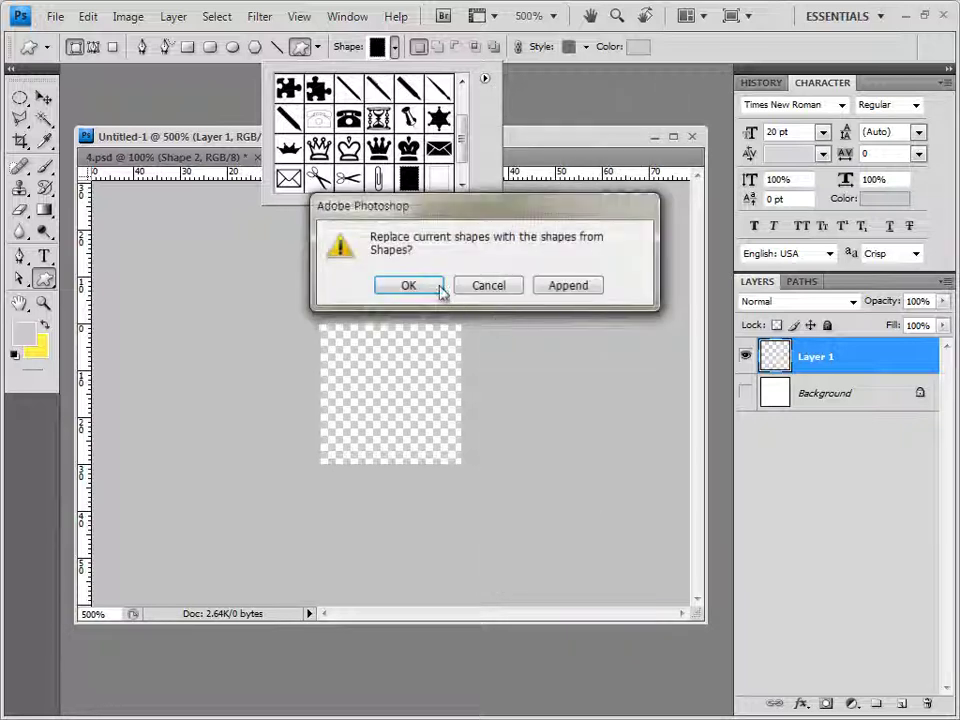
left_click(436, 286)
left_click_drag(467, 146, 465, 117)
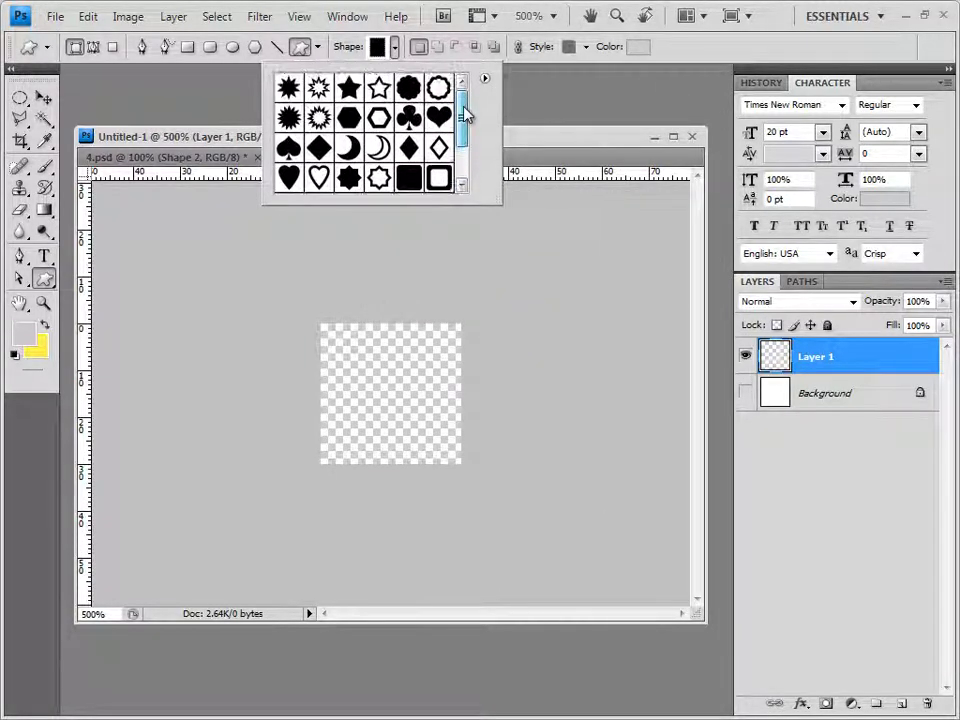
left_click(350, 89)
left_click(240, 135)
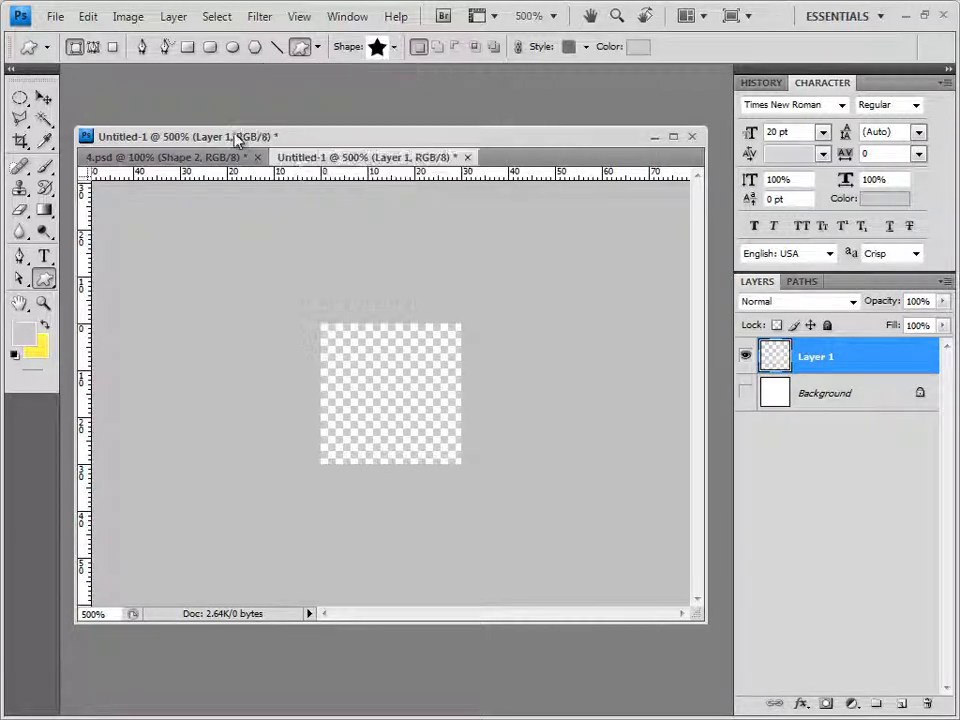
Set the Custom Shape tool to Fill Pixels mode and the foreground color to ff004e.
left_click(112, 47)
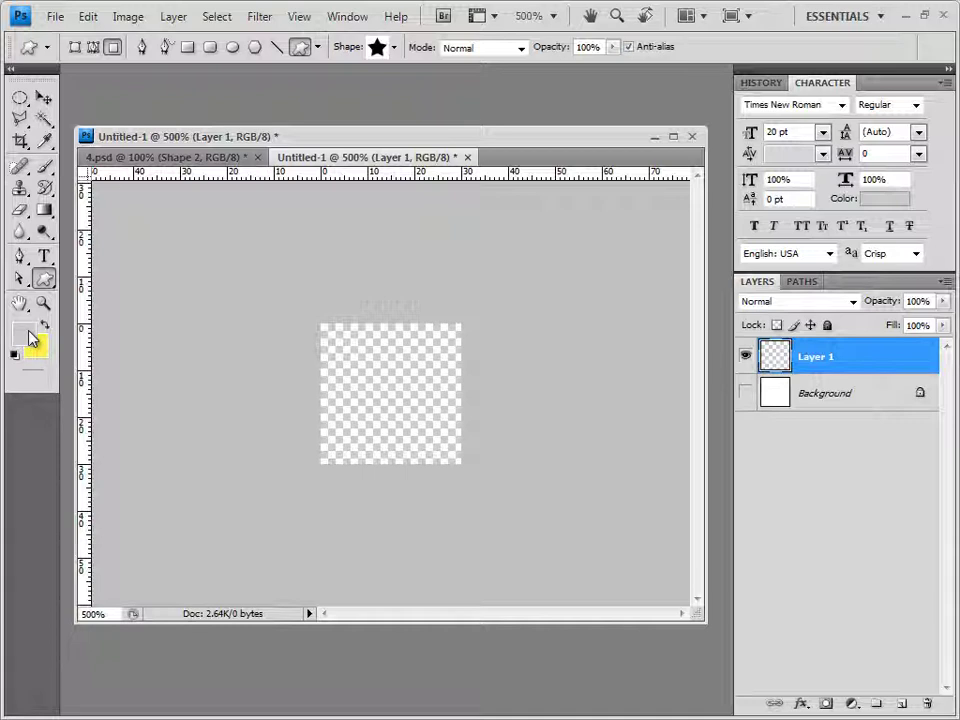
left_click(30, 338)
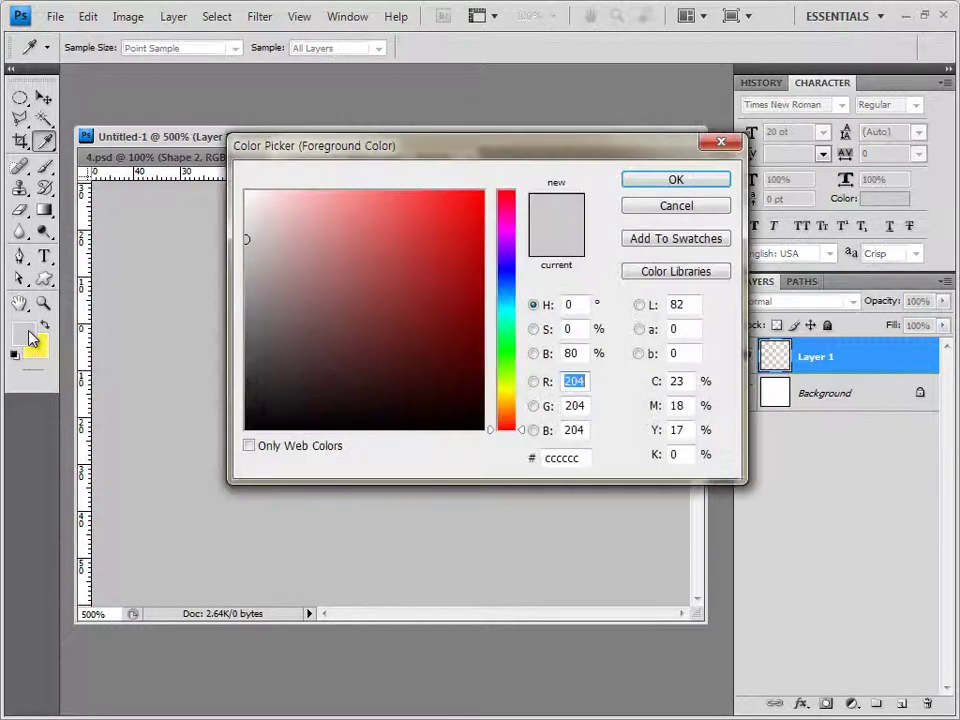
left_click(589, 458)
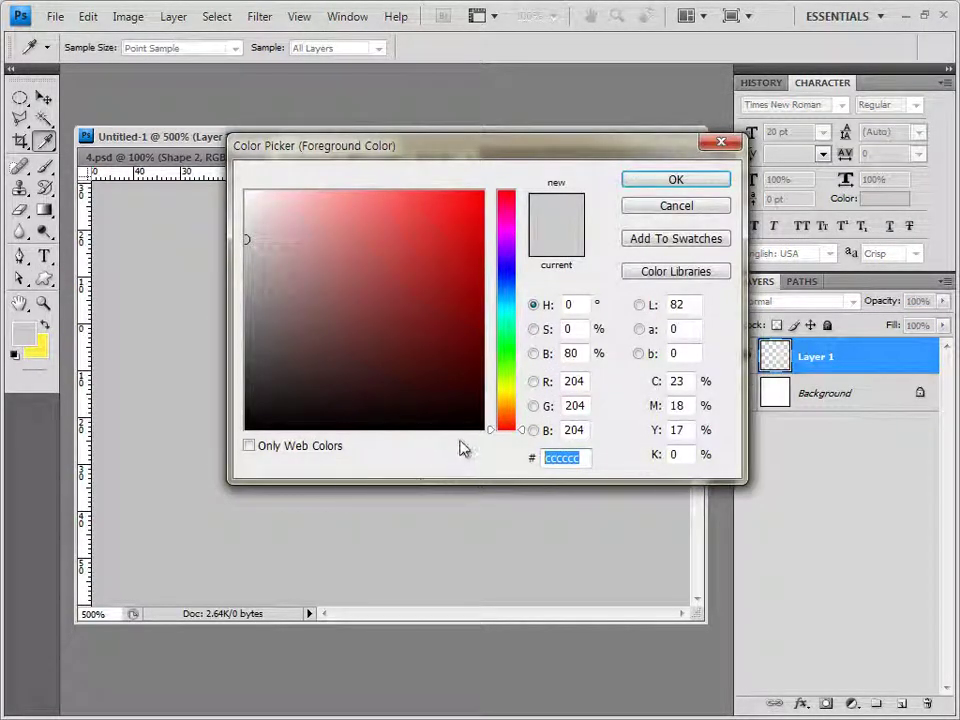
type("ff004e")
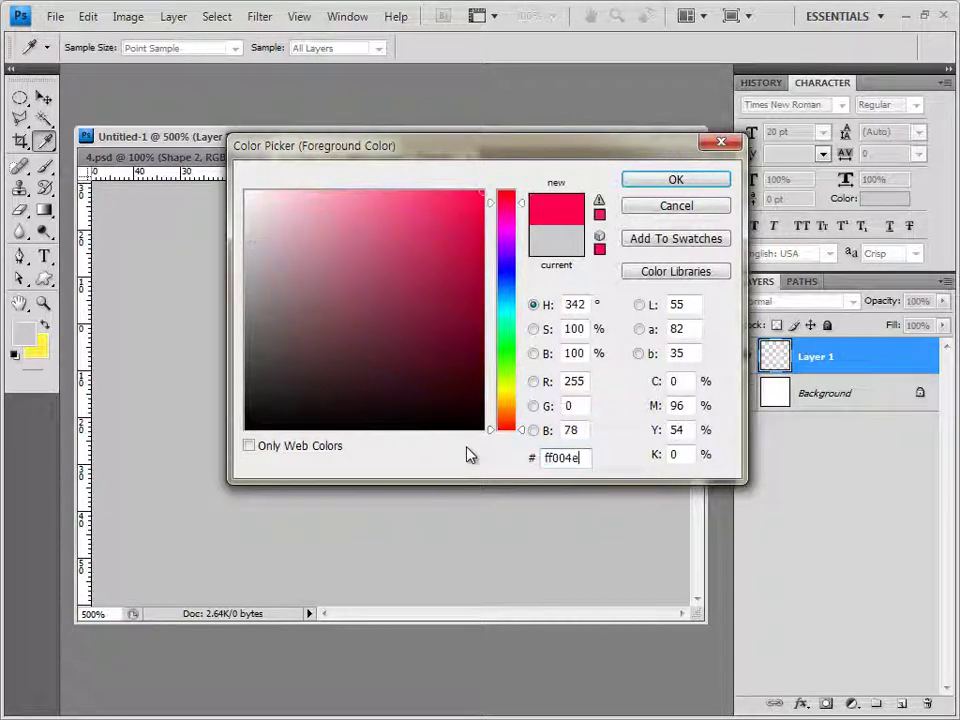
left_click(677, 181)
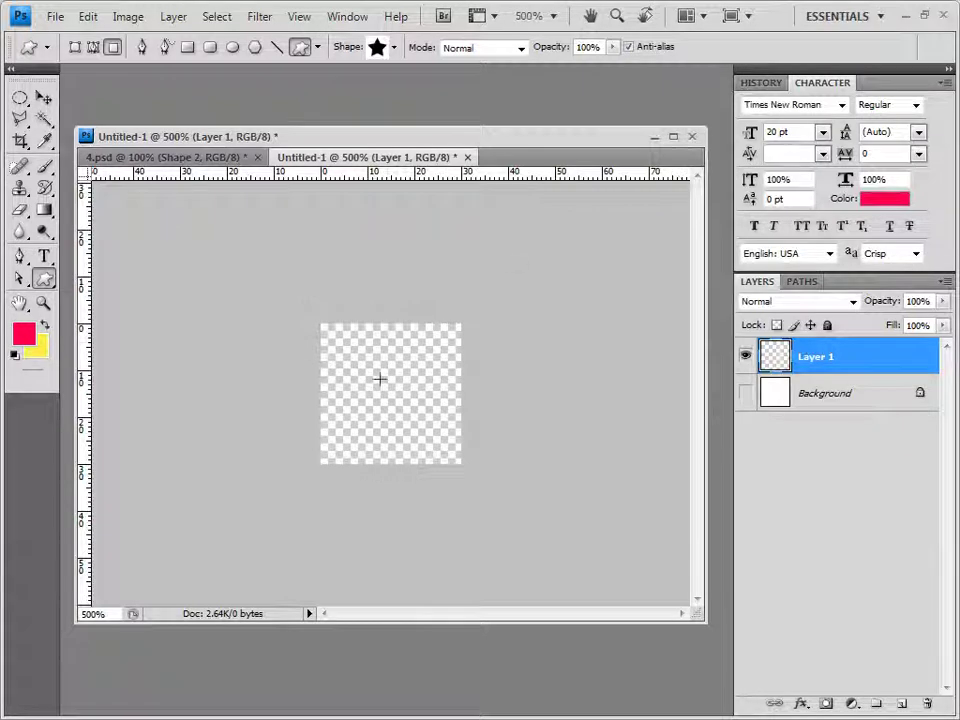
Try drawing a star about 14 px wide and 16 px tall near the canvas center, and undo it.
left_click_drag(361, 367, 427, 444)
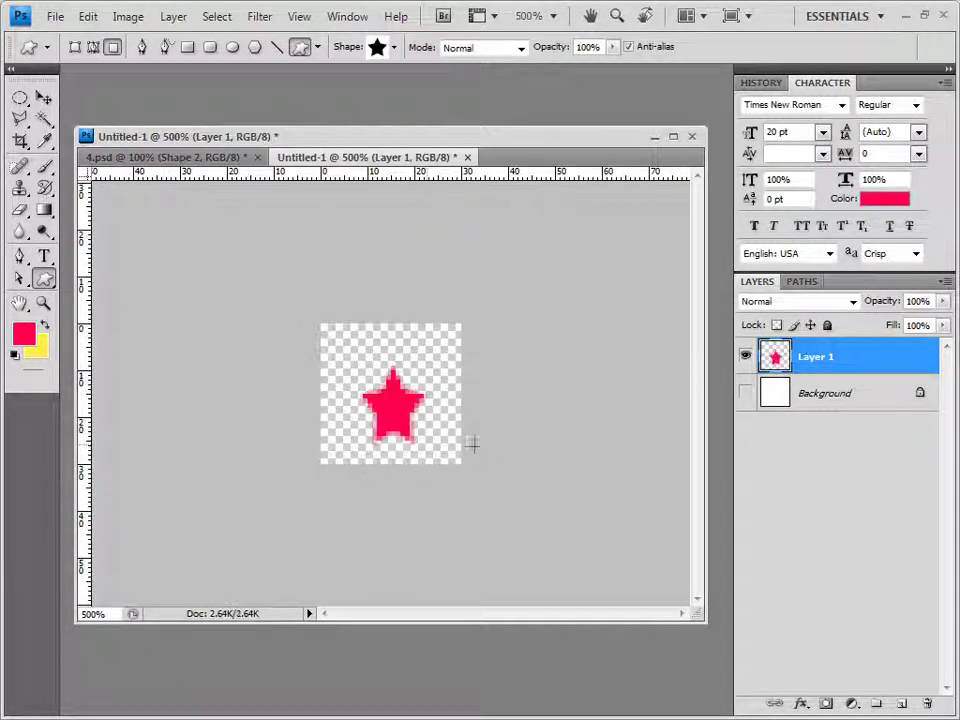
key("ctrl+z")
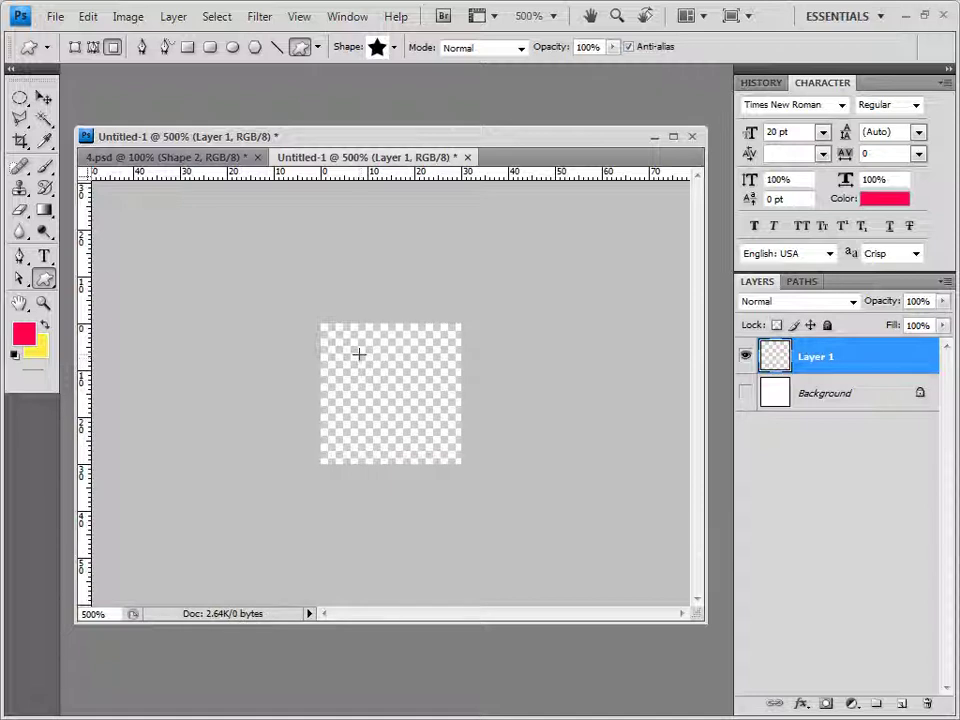
Draw a star about 17 px wide and 17 px tall near the canvas center, replacing a smaller attempt.
left_click_drag(359, 354, 426, 461)
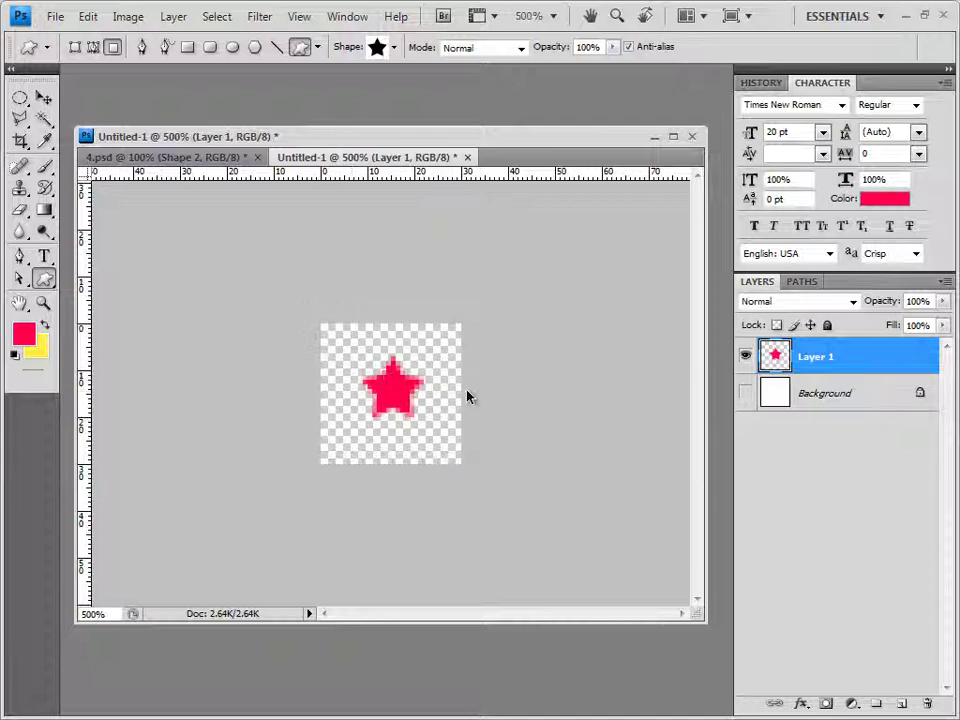
key("ctrl+z")
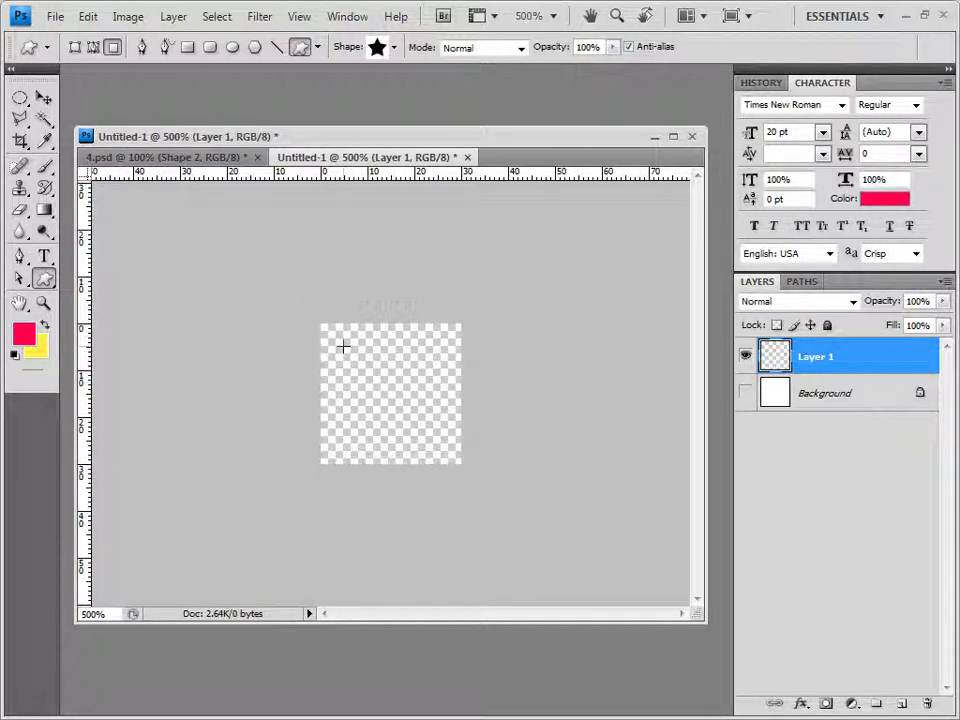
left_click_drag(343, 346, 432, 442)
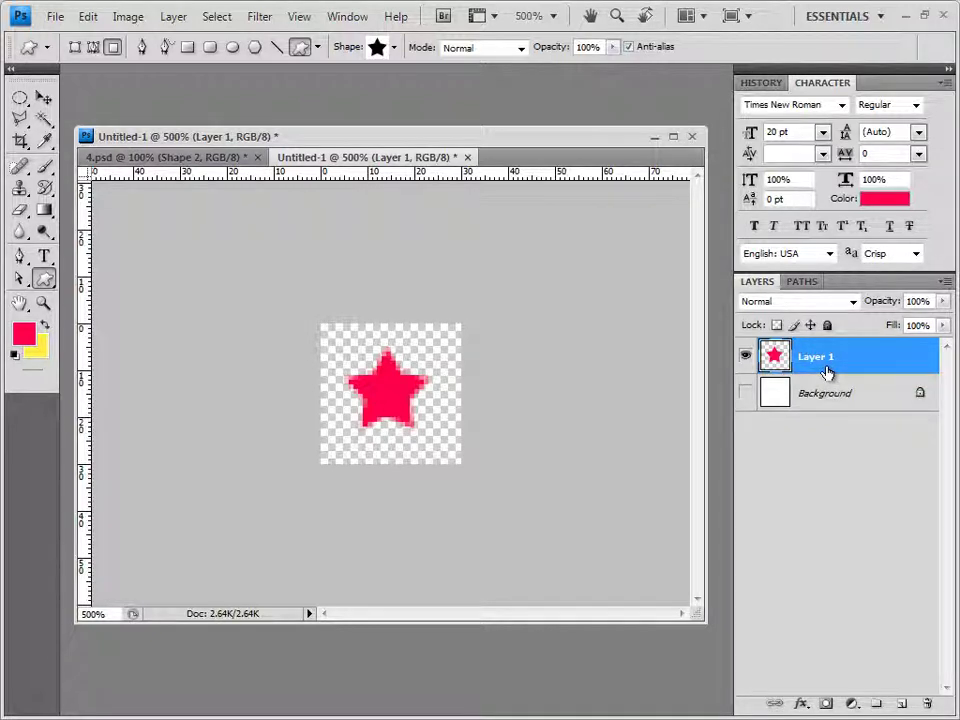
Define the star graphic as a pattern named 별 and close its document without saving.
left_click(88, 17)
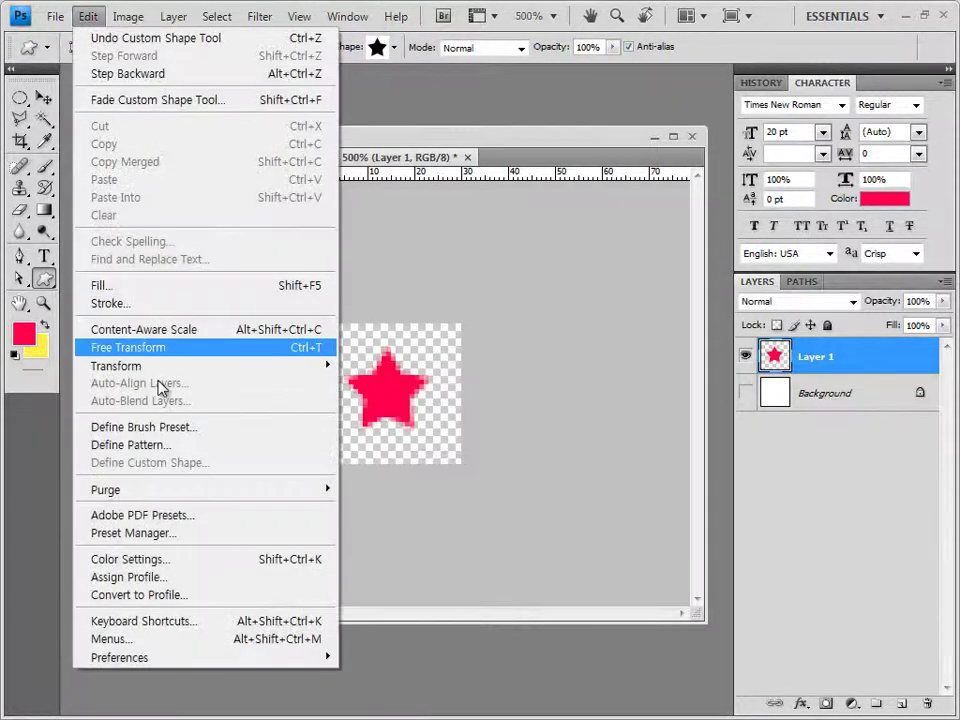
left_click(155, 445)
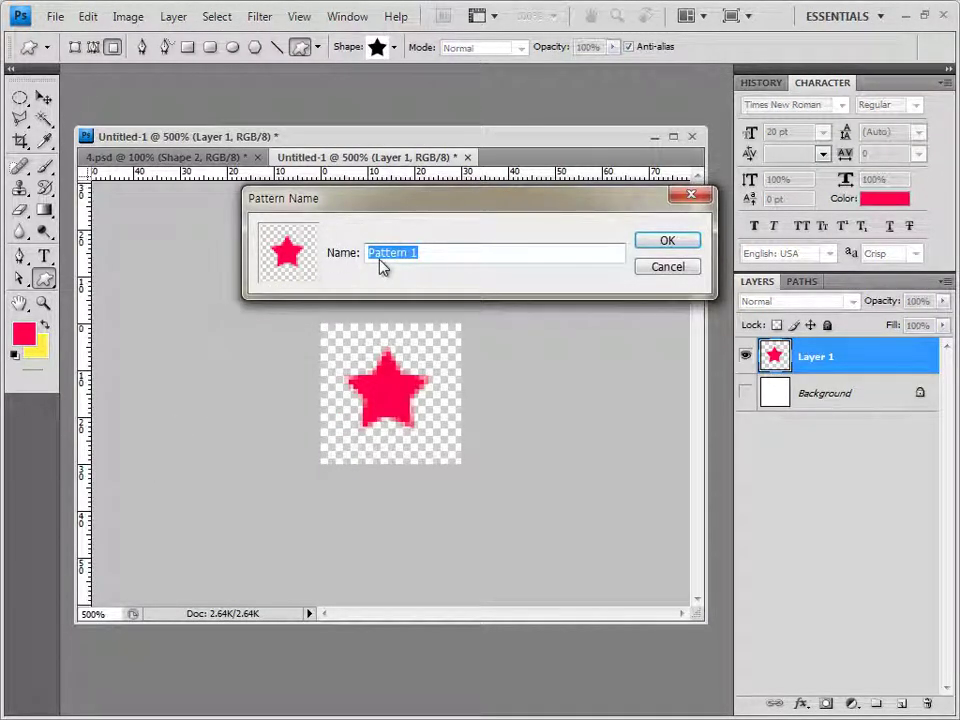
type("별")
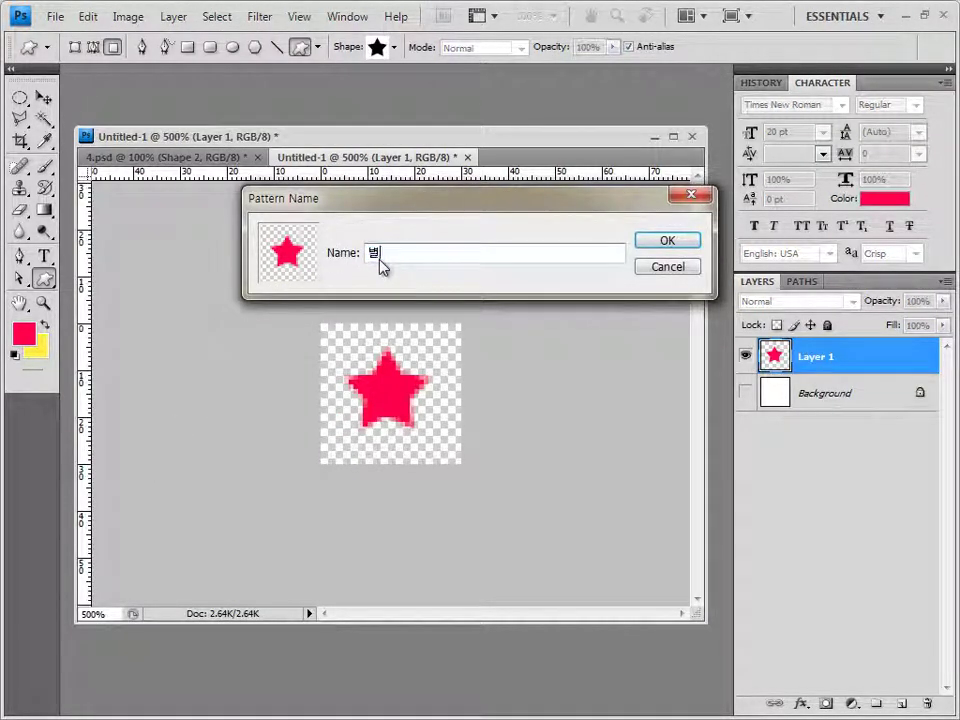
left_click(690, 242)
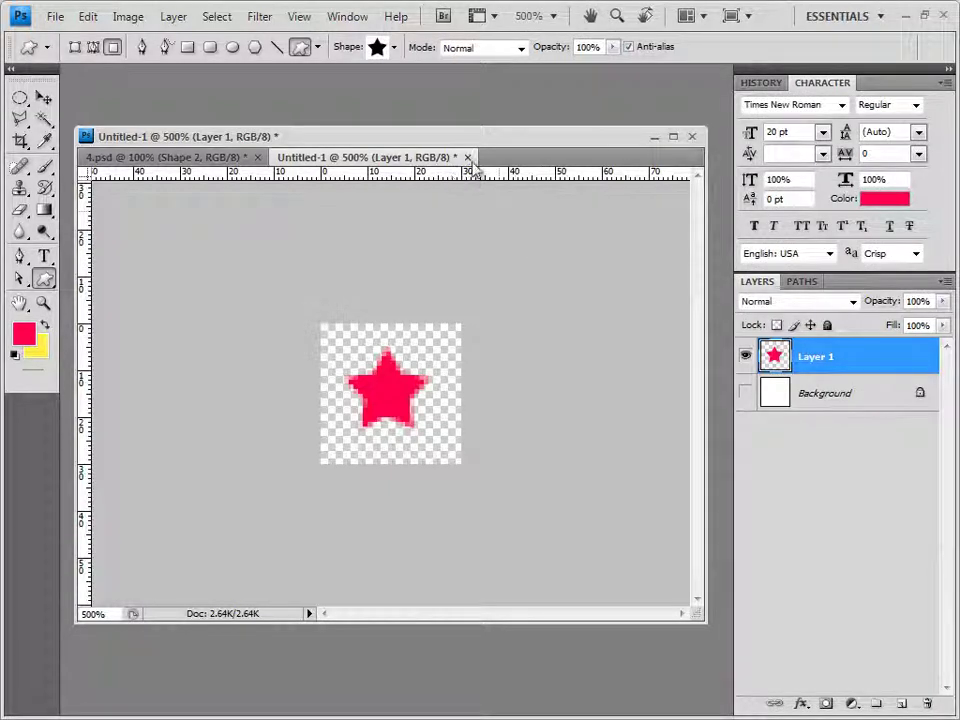
left_click(467, 157)
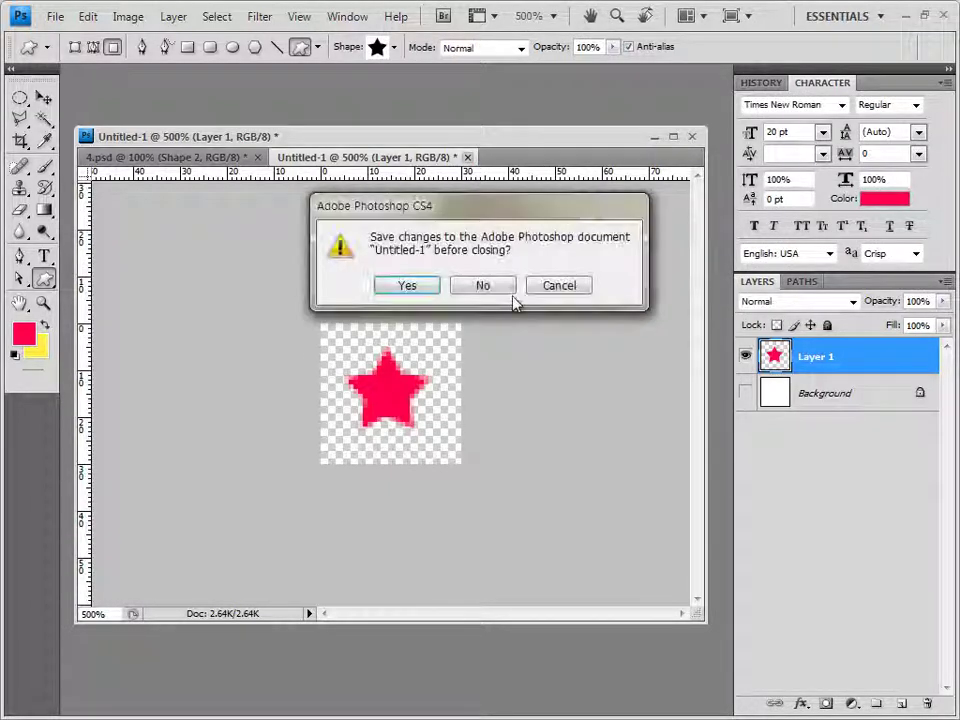
left_click(497, 283)
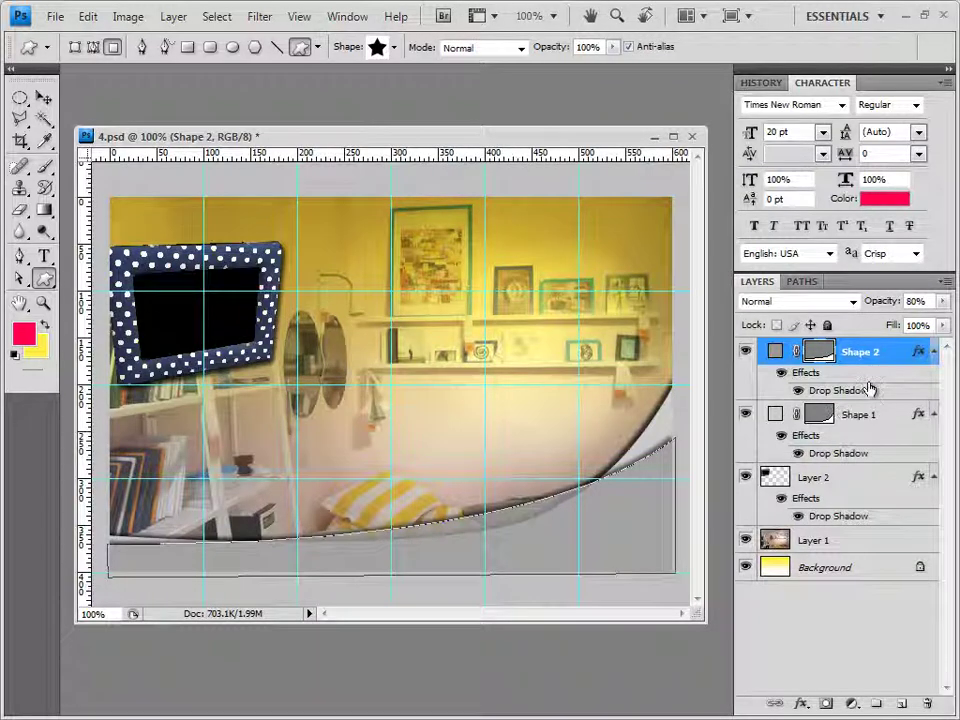
Add a new layer above Shape 2 in 4.psd and fill it with the star pattern in Normal mode at 100% opacity.
left_click(899, 704)
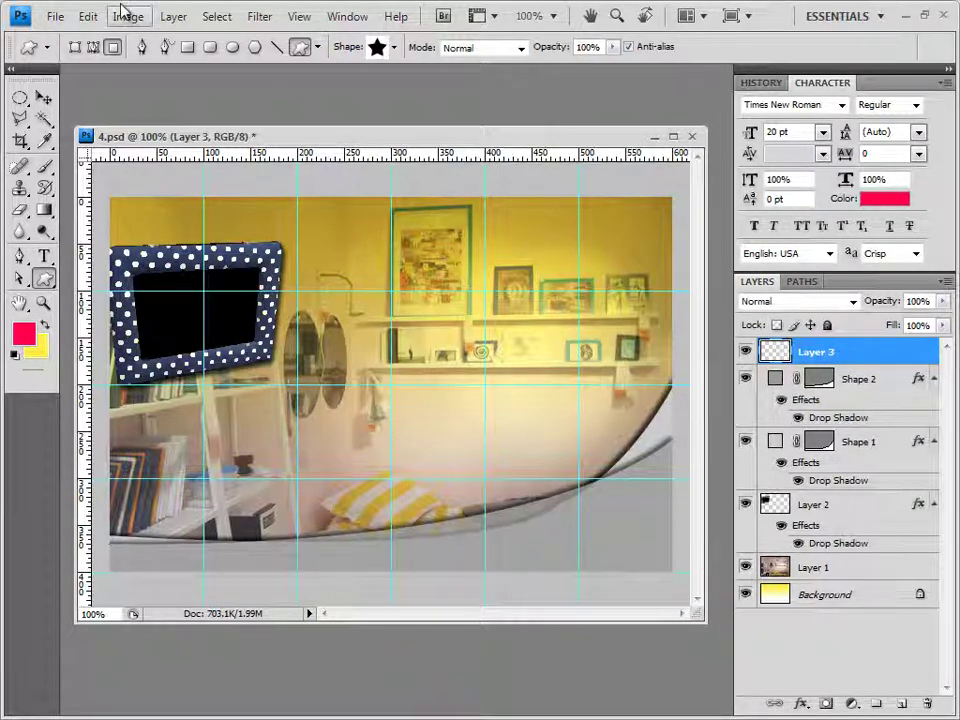
left_click(89, 17)
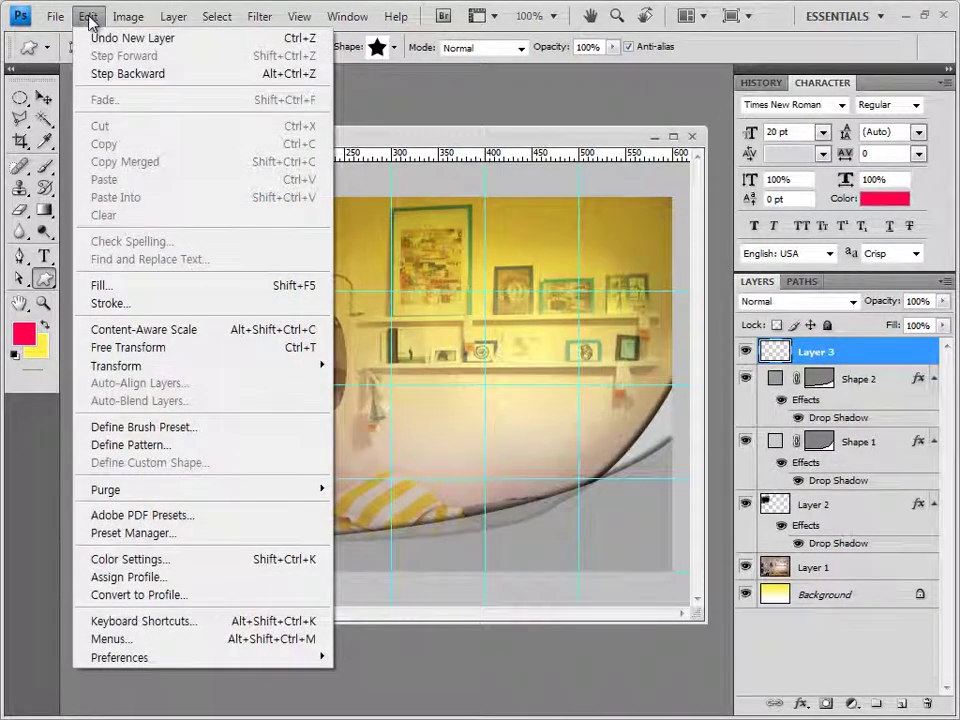
left_click(112, 286)
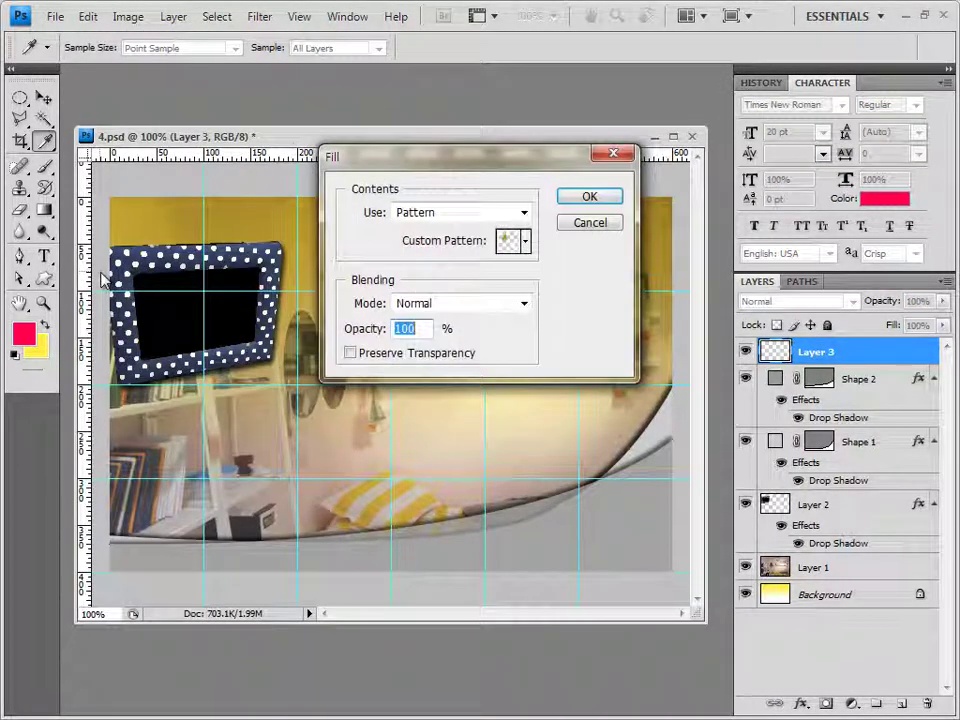
left_click(446, 214)
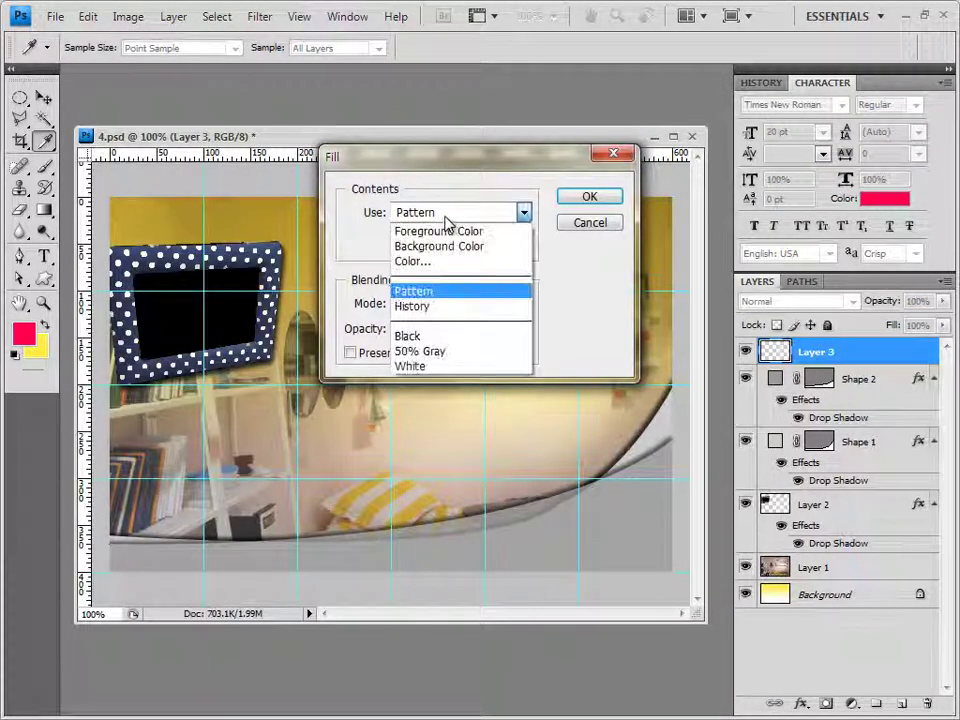
left_click(427, 293)
left_click(525, 243)
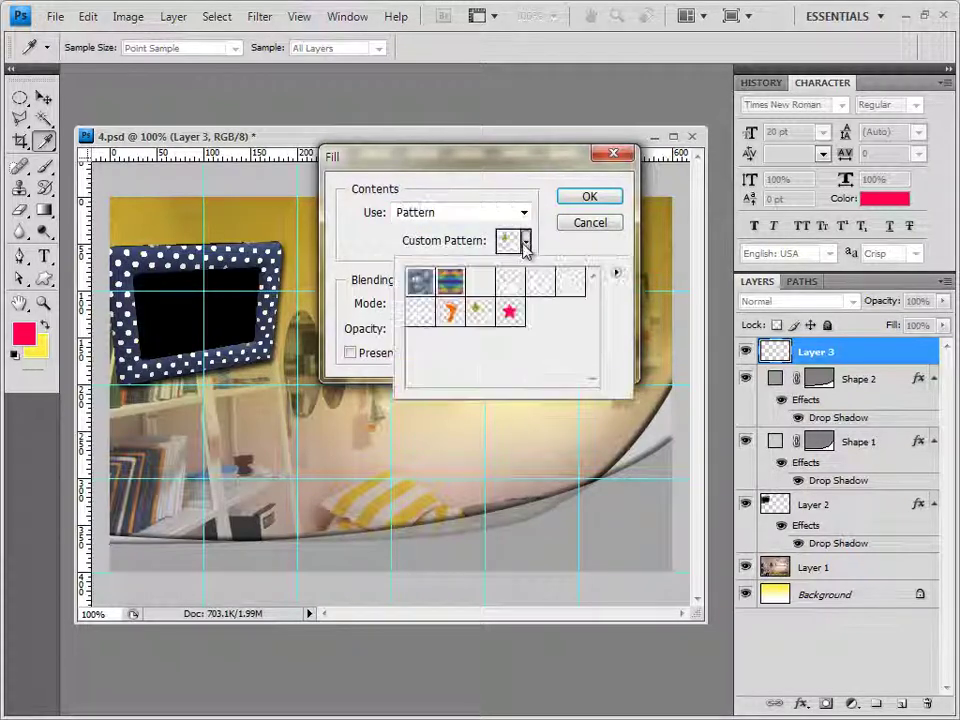
left_click(512, 317)
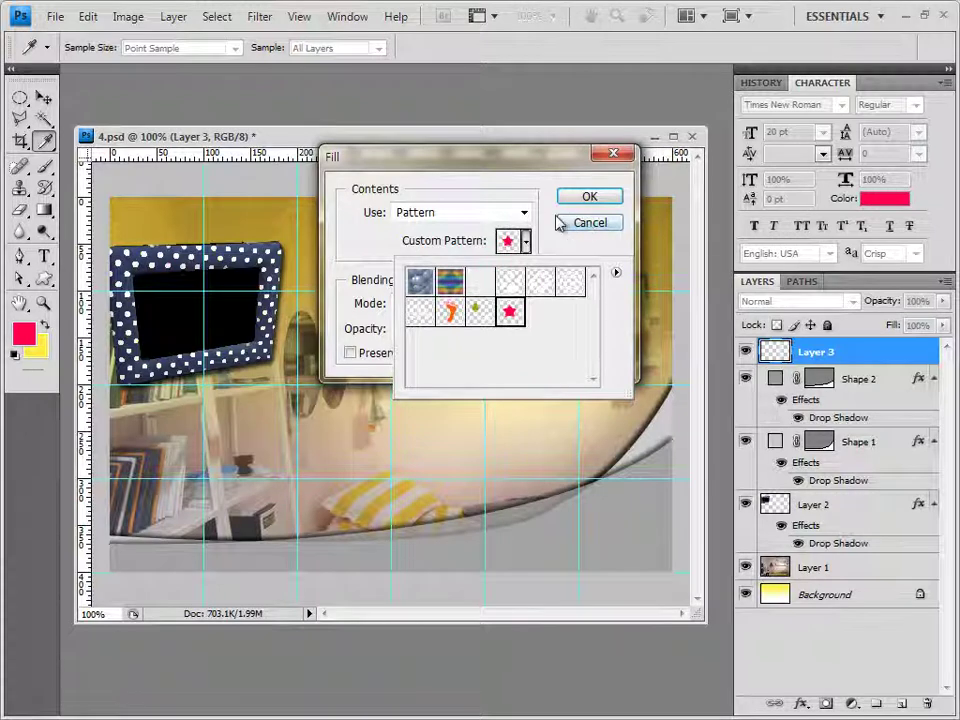
left_click(556, 208)
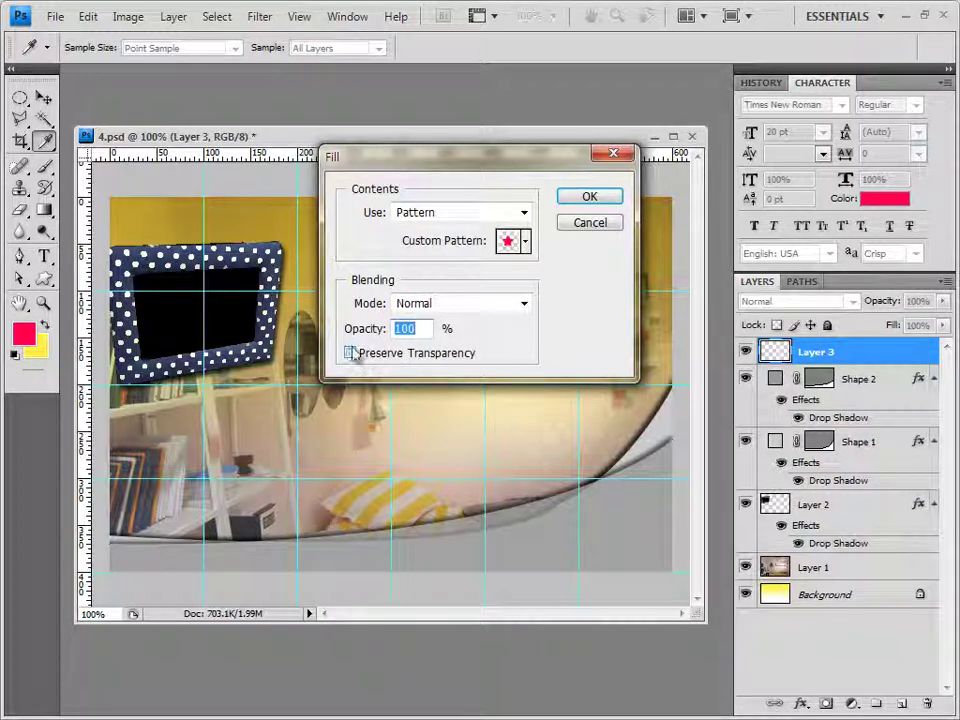
left_click(599, 198)
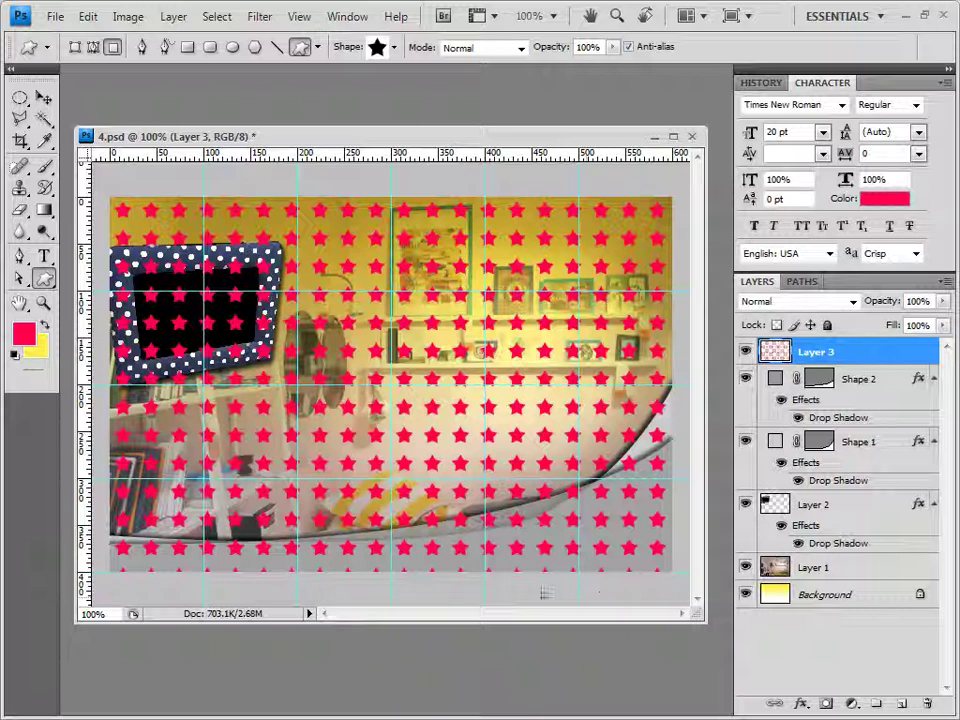
Clip the star pattern layer to Shape 2 and set its opacity to 70%.
left_click(874, 365, "alt")
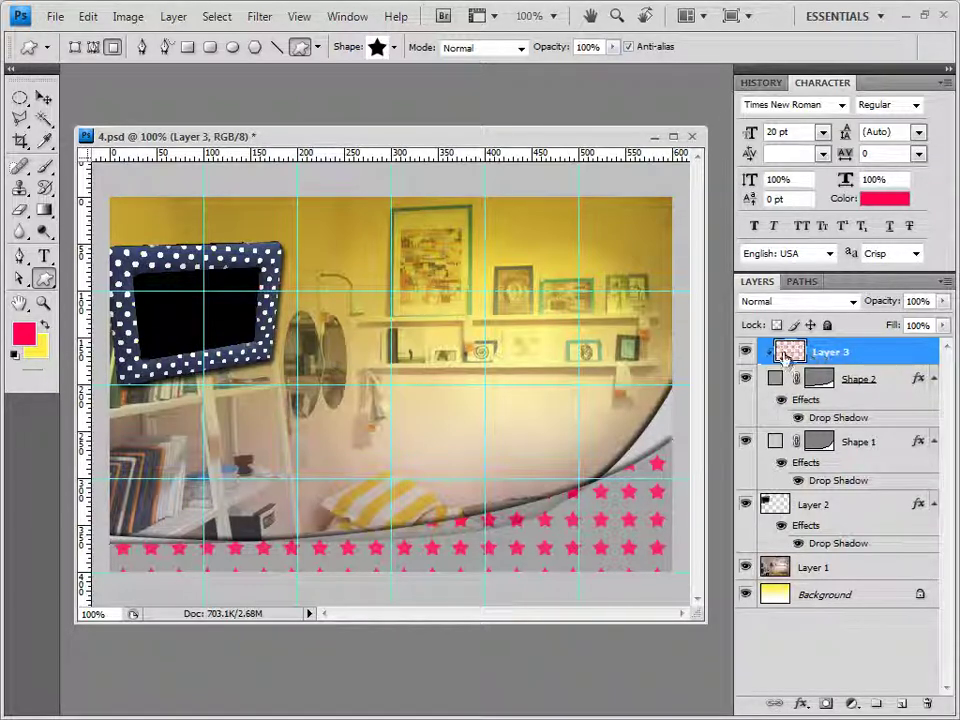
left_click(917, 300)
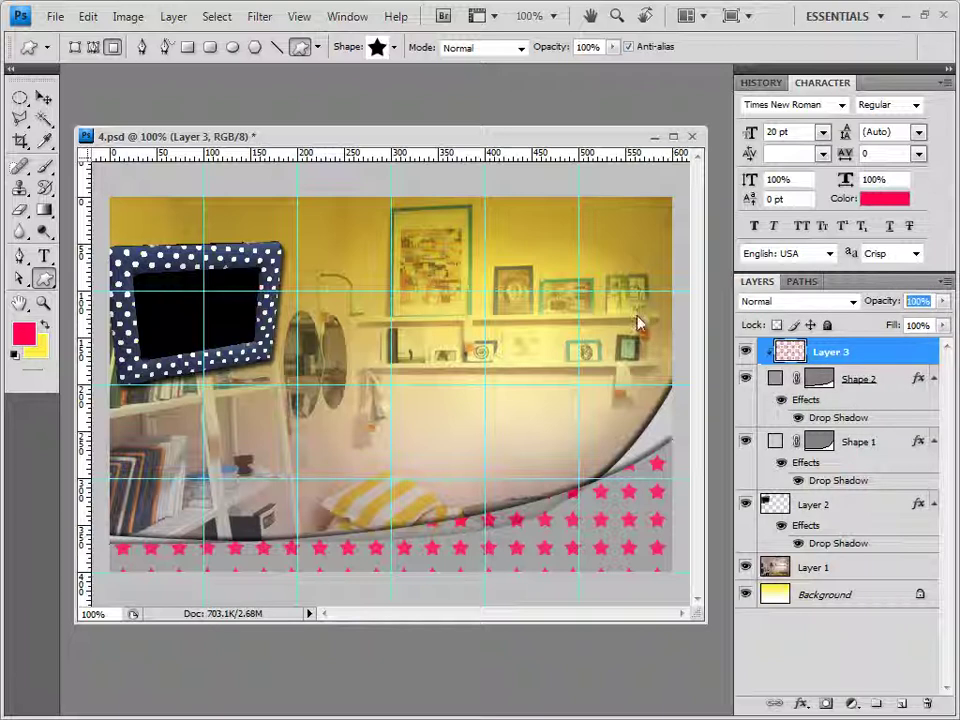
type("70")
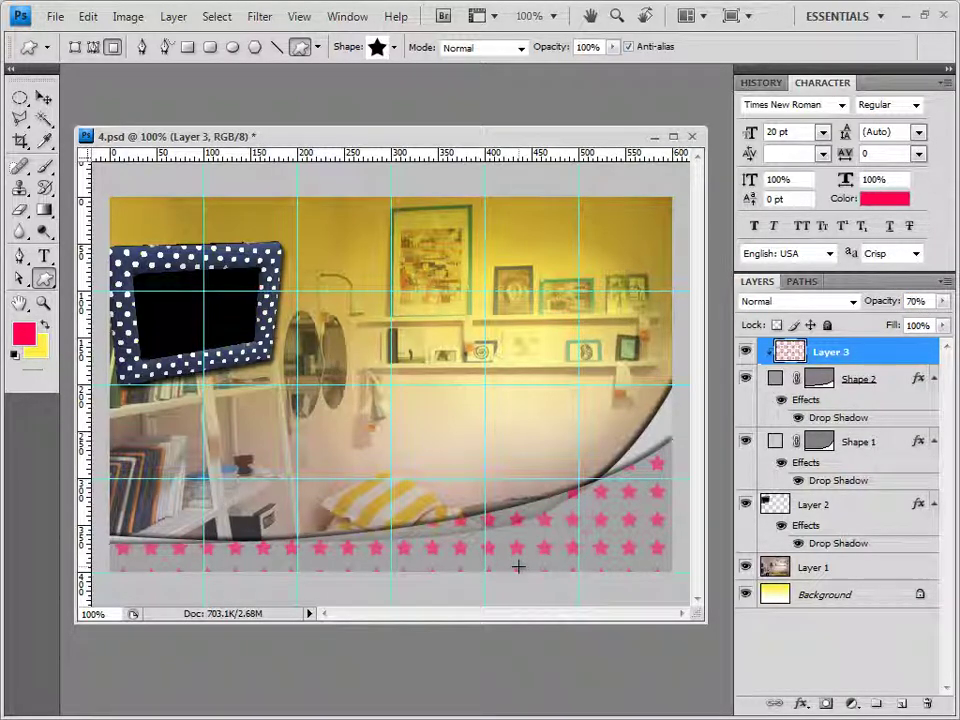
type("v")
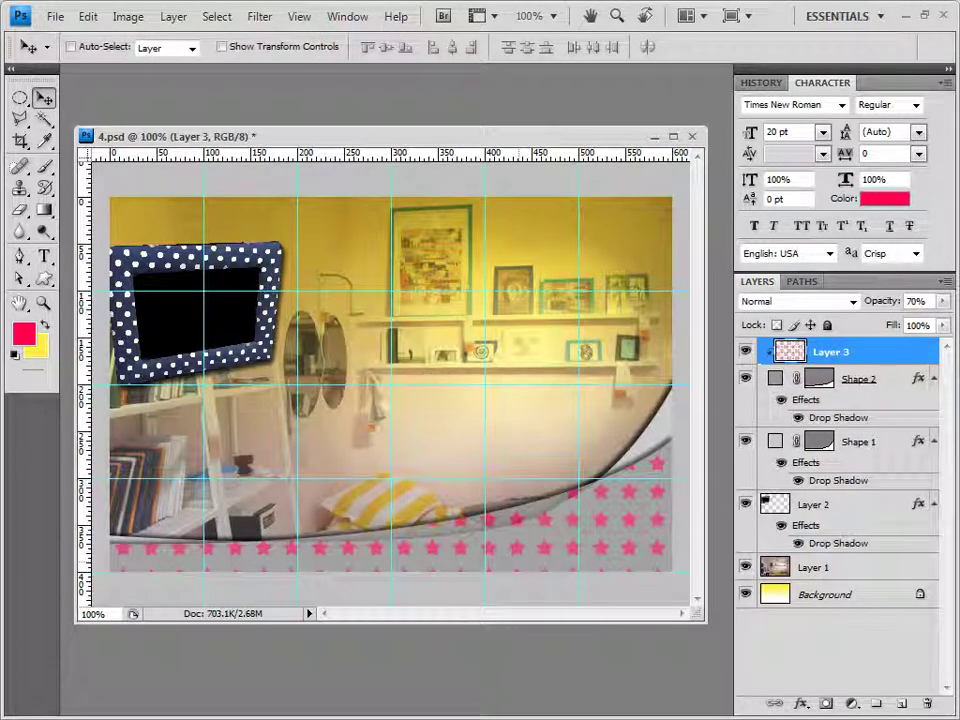
Open the mug photo 1급-14.JPG and float it in its own window.
key("alt+Tab")
left_click_drag(413, 470, 390, 85)
left_click_drag(95, 71, 264, 175)
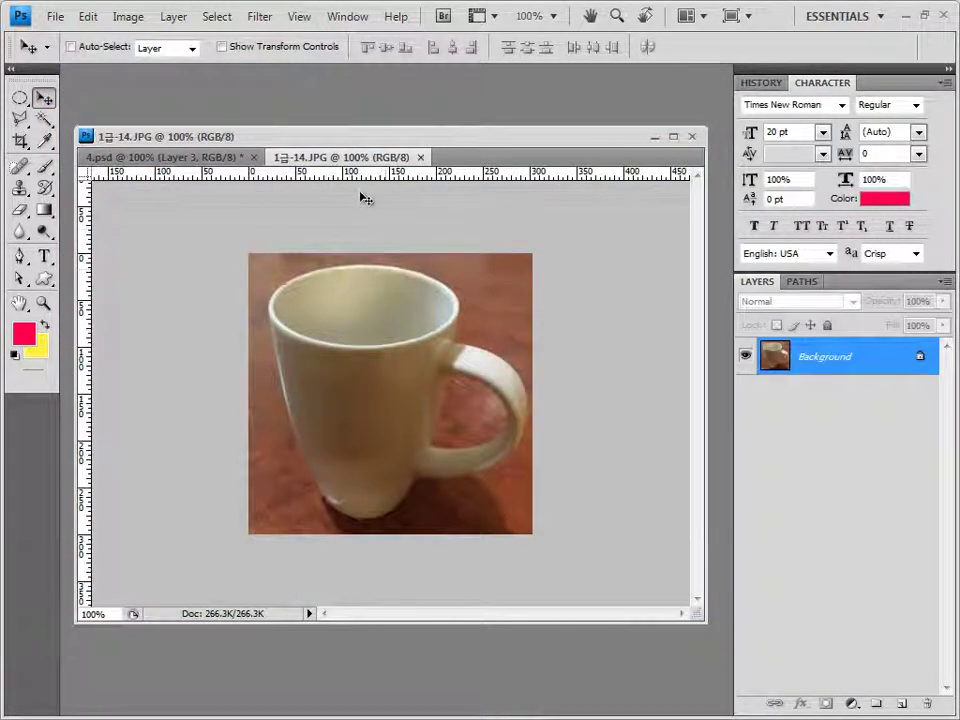
left_click_drag(364, 161, 304, 111)
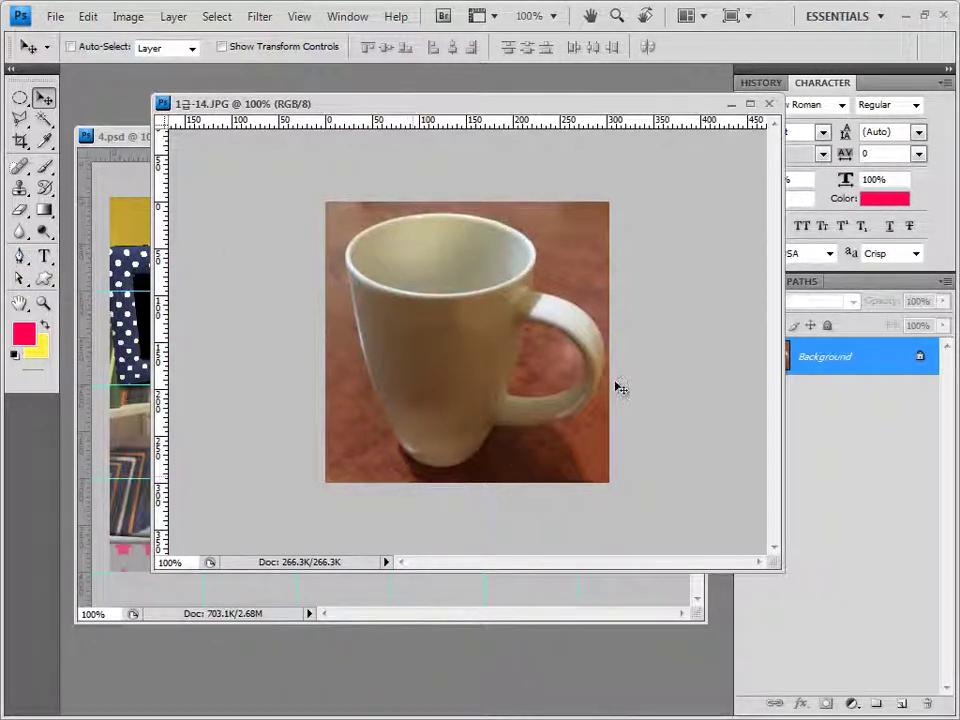
Trace the mug's outer outline, including the handle, with the Pen tool in Paths mode.
left_click(20, 257)
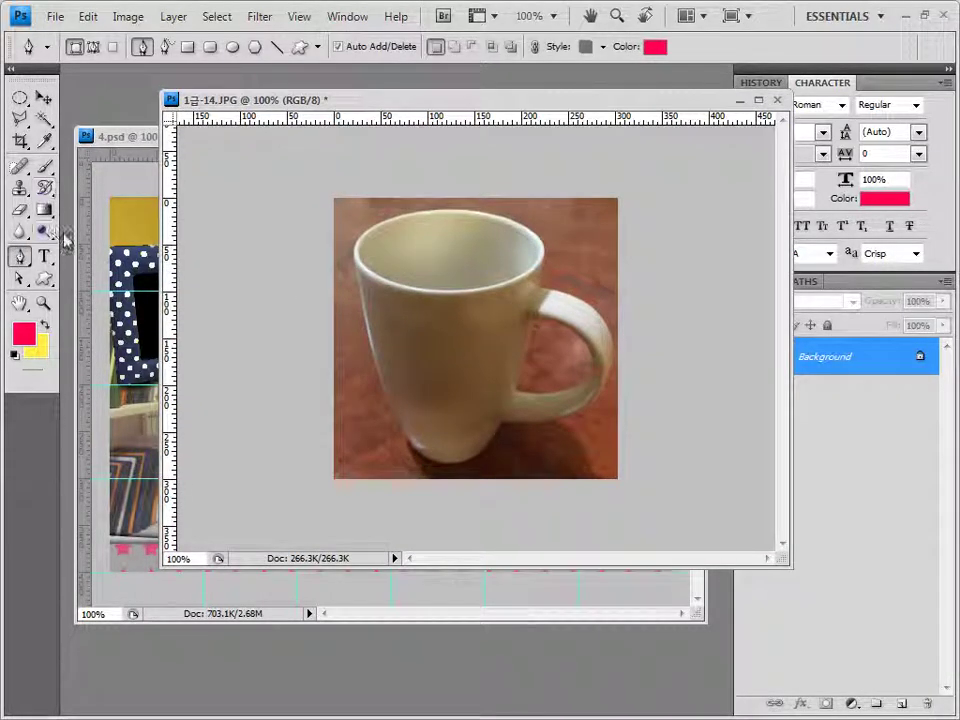
left_click(93, 46)
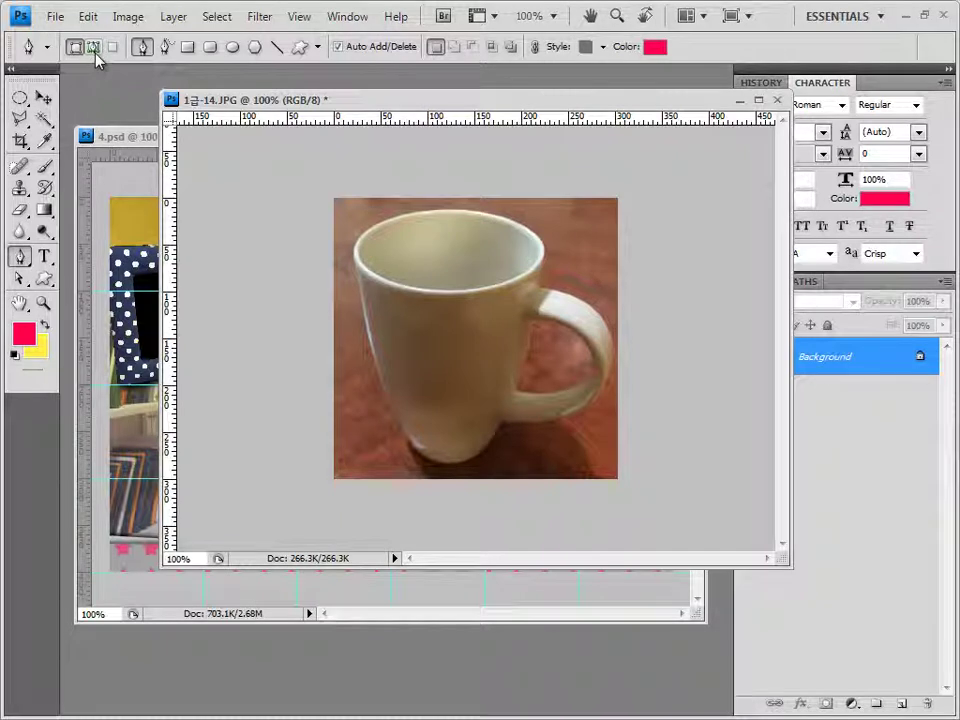
left_click(94, 46)
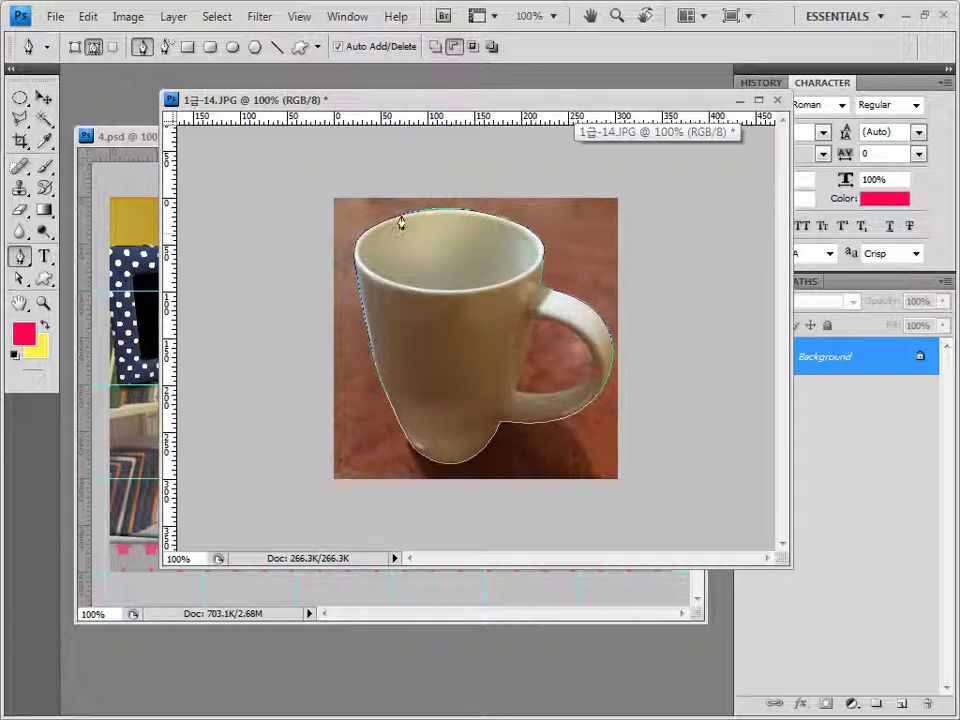
Trace the opening inside the mug's handle as a closed path subtracted from the outer outline.
left_click_drag(588, 100, 511, 106)
left_click(801, 282)
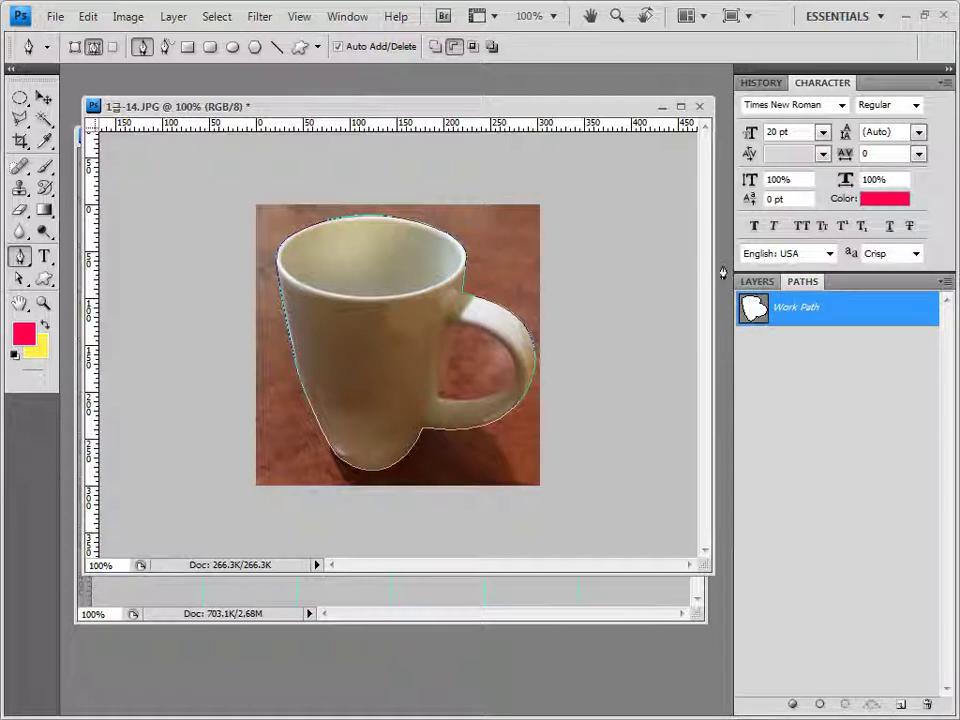
left_click(433, 47)
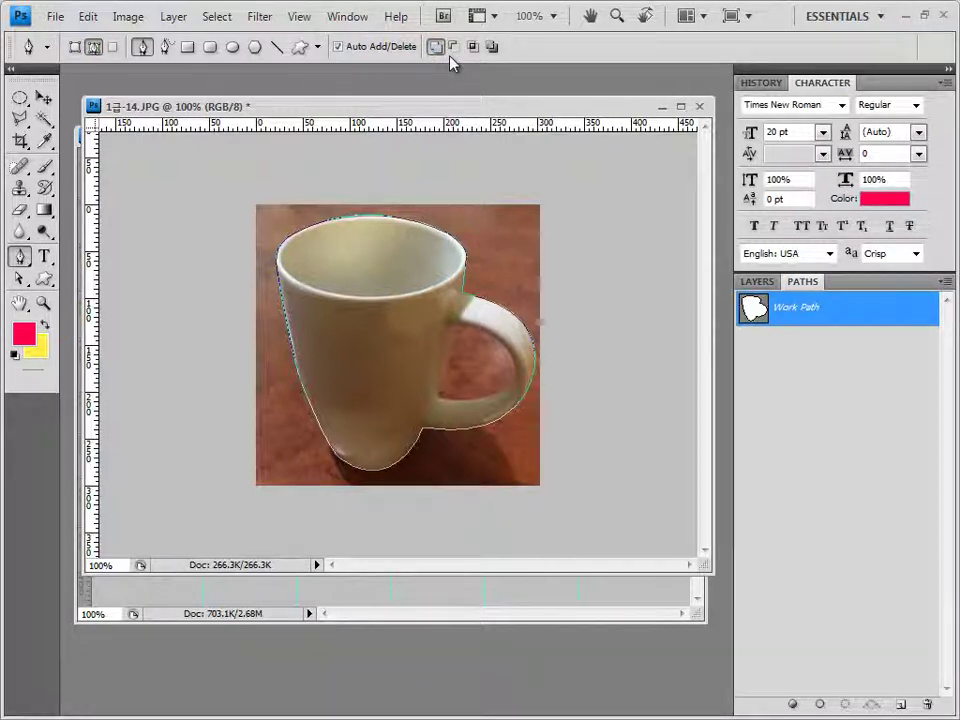
left_click(454, 48)
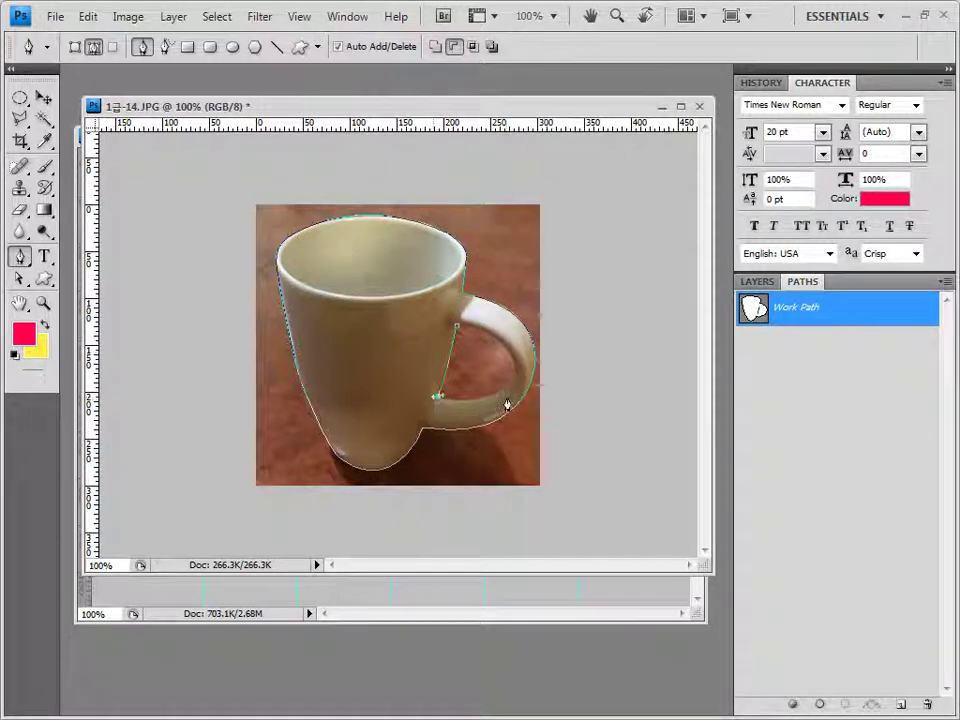
left_click(438, 396)
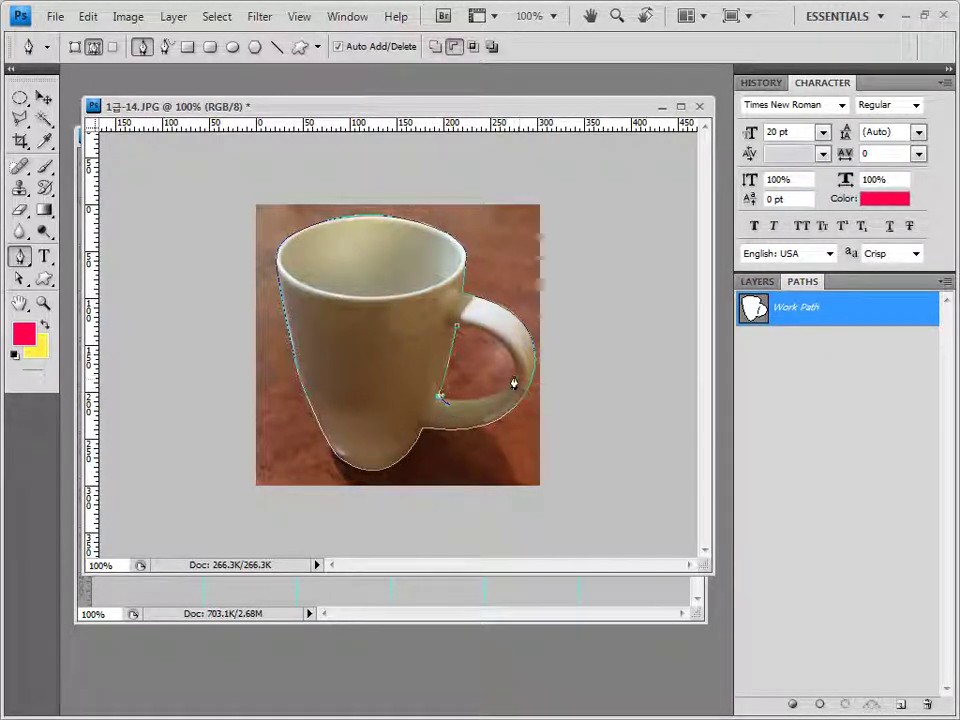
left_click_drag(515, 362, 524, 348)
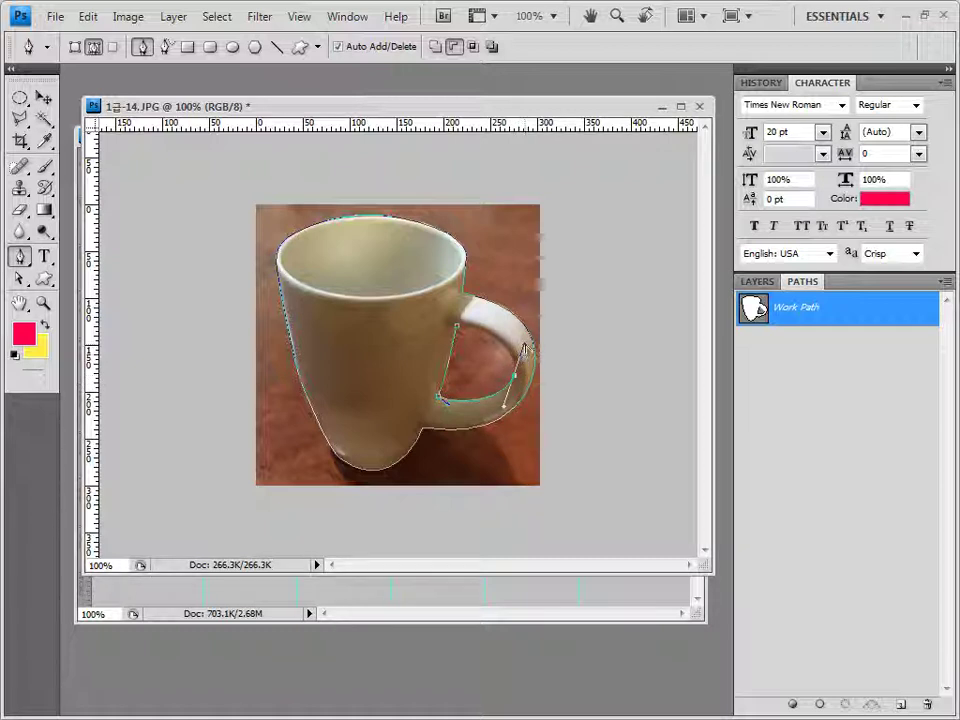
left_click_drag(457, 330, 410, 325)
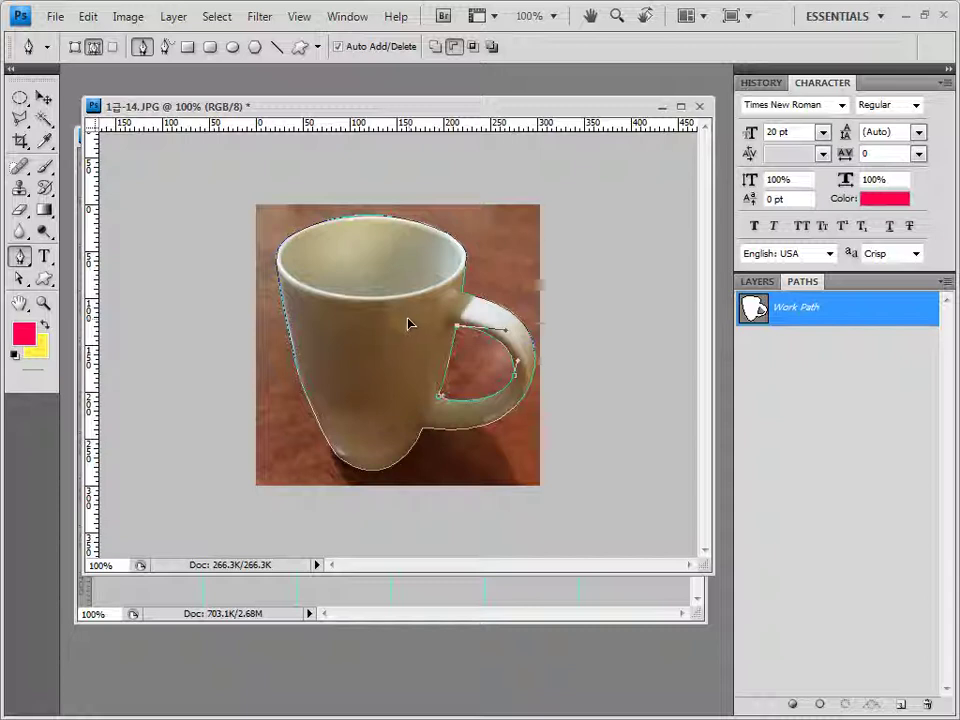
Load the mug's work path as a selection and reposition the photo window to expose the 4.psd canvas.
left_click(753, 312)
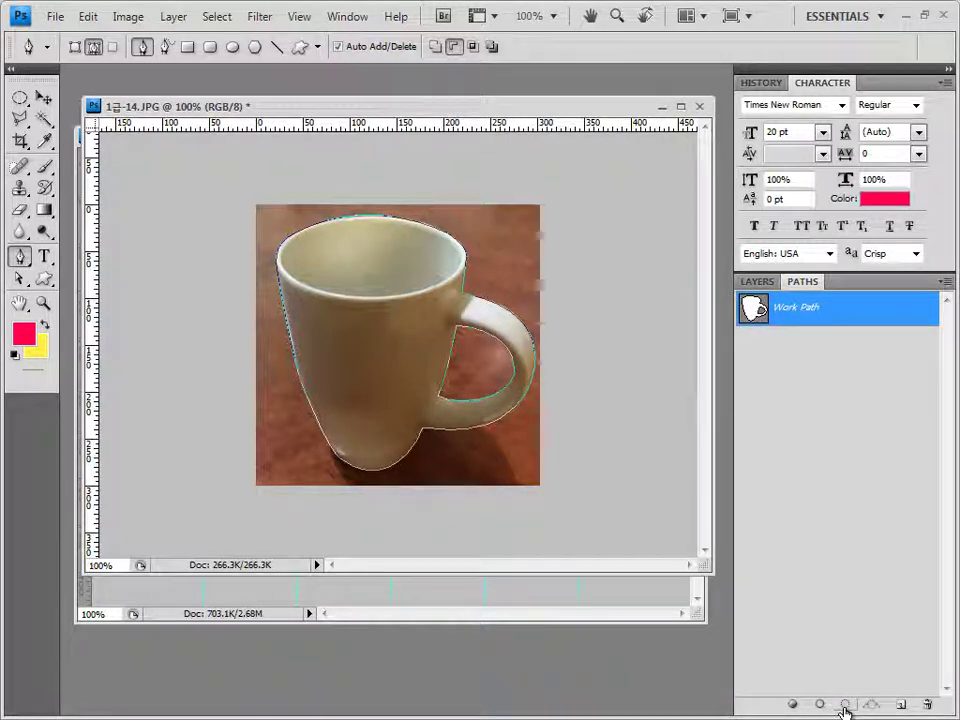
left_click(845, 705)
left_click(911, 508)
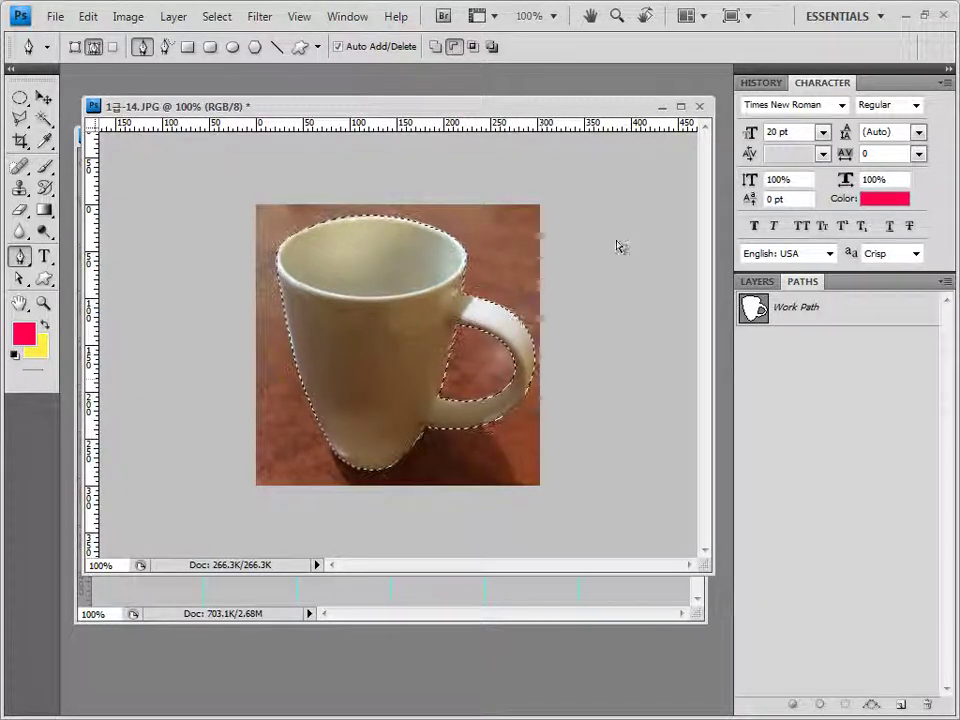
left_click_drag(561, 107, 709, 310)
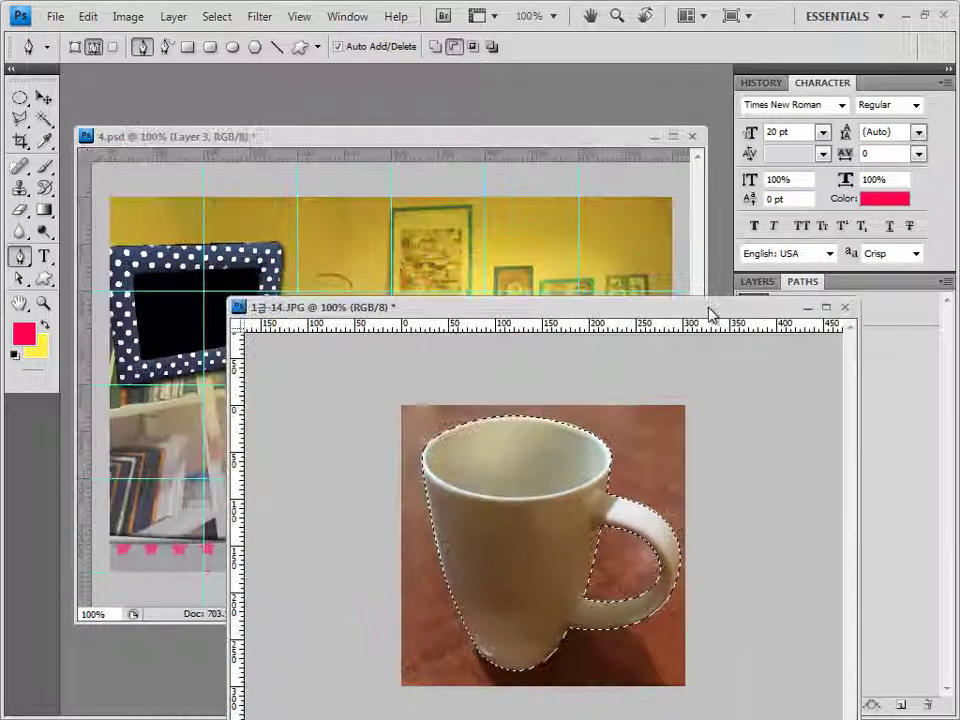
Paste the cut-out mug into 4.psd as a new layer and close 1급-14.JPG without saving.
left_click(483, 150)
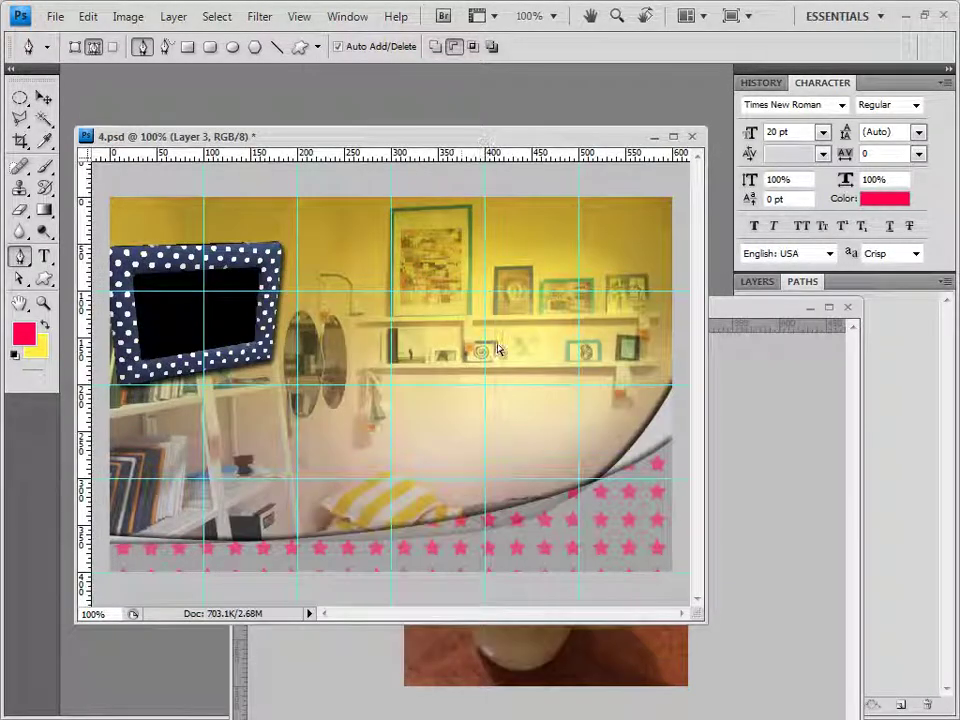
key("ctrl+v")
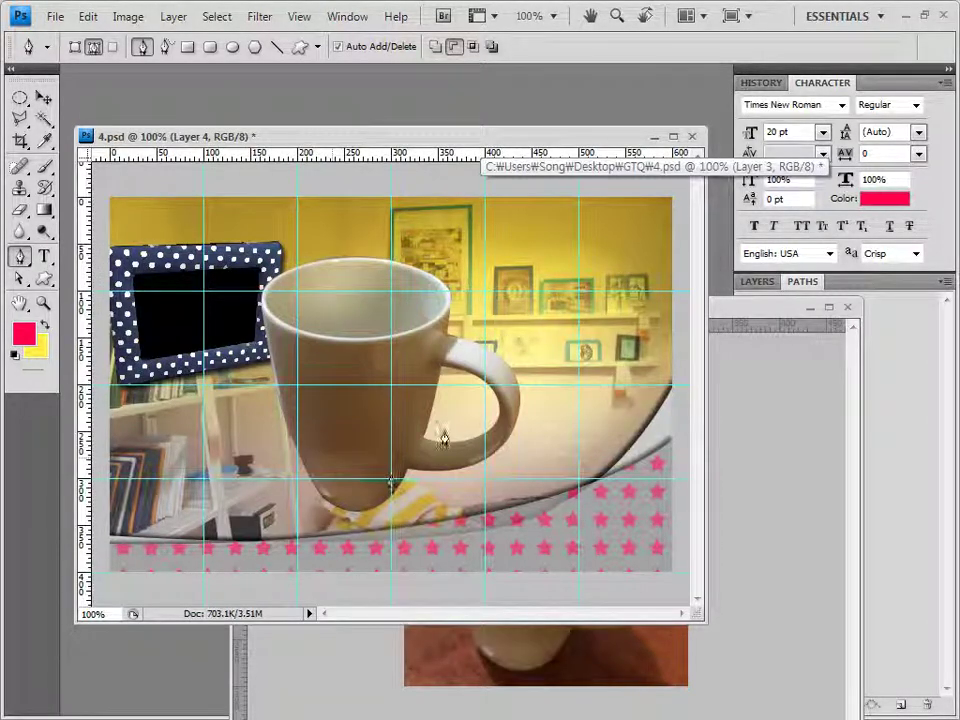
left_click_drag(739, 317, 709, 202)
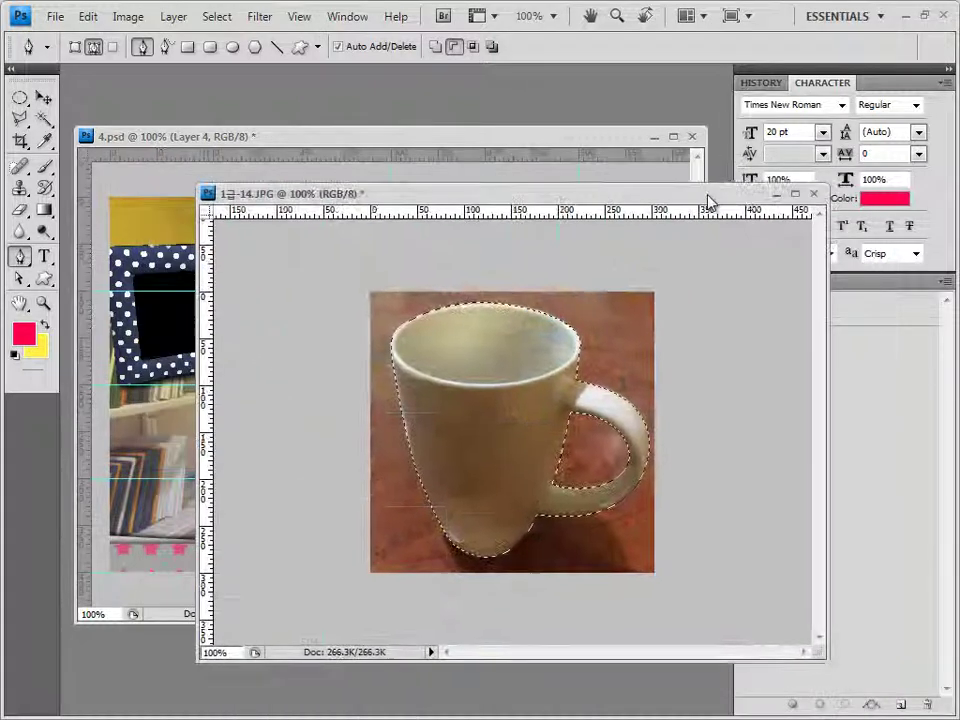
left_click(814, 194)
left_click(485, 286)
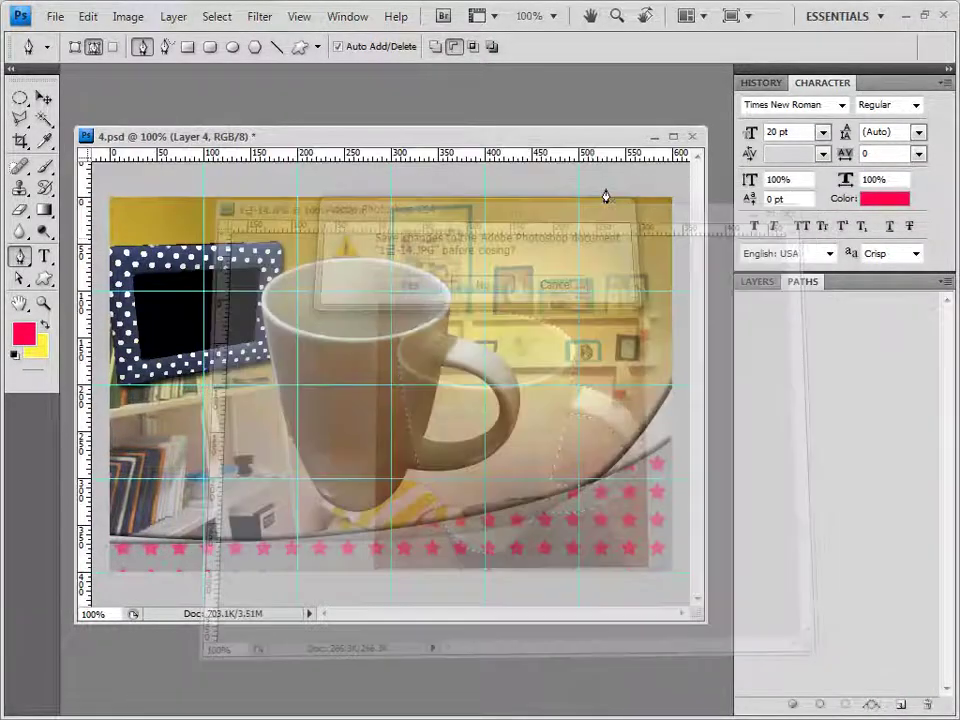
Scale the mug down with Free Transform and place it at the canvas's lower right over the curved shapes.
left_click(43, 100)
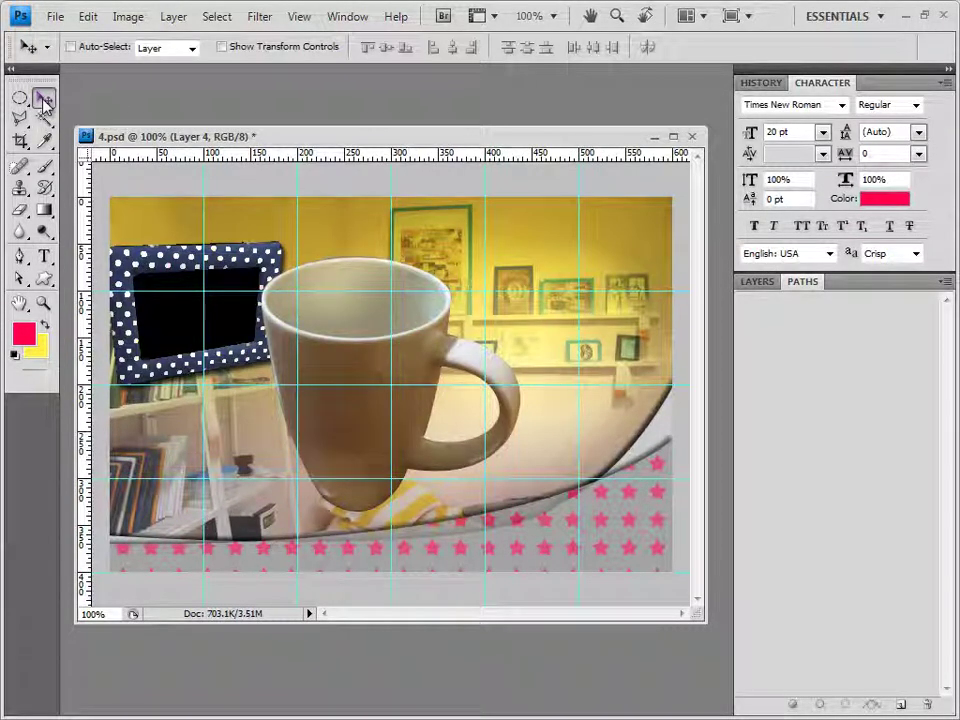
key("ctrl+t")
left_click_drag(345, 316, 450, 360)
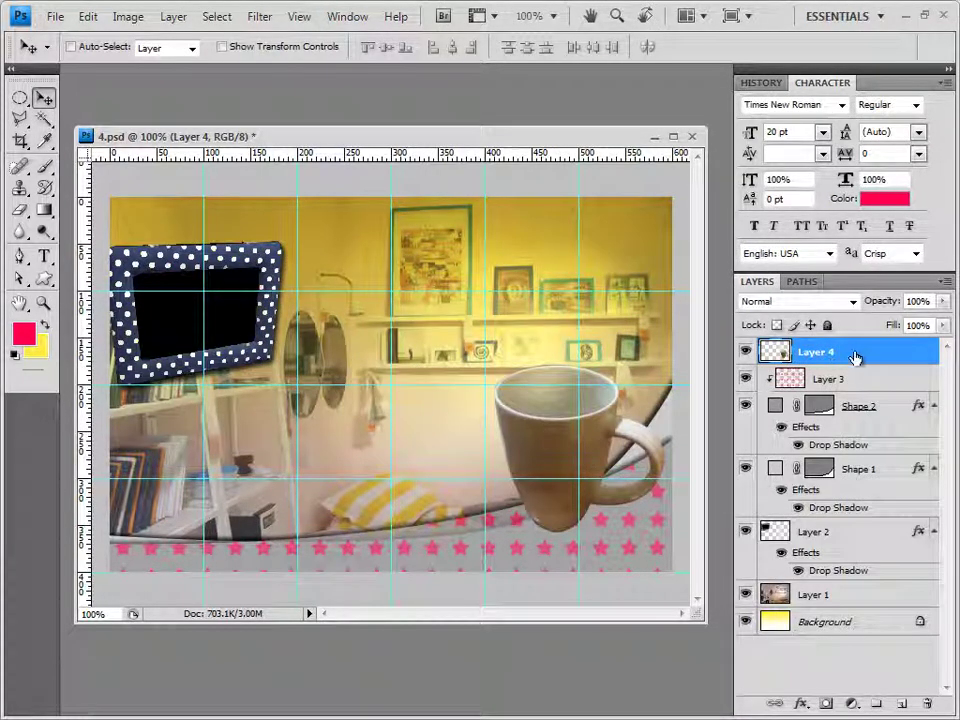
Add a Drop Shadow effect to the mug layer.
left_click(802, 704)
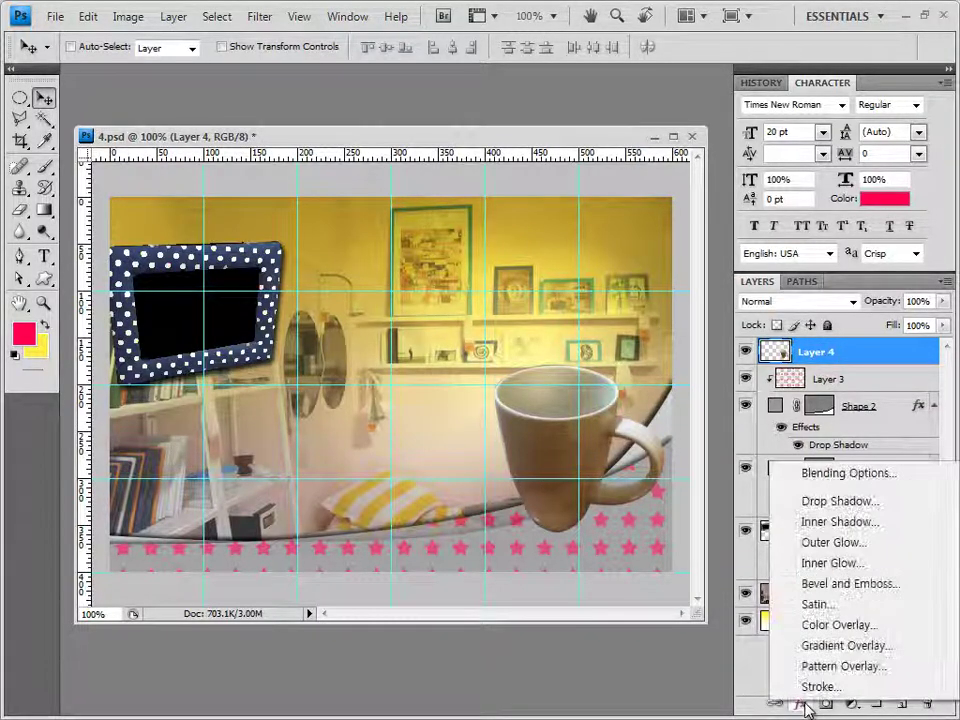
left_click(841, 505)
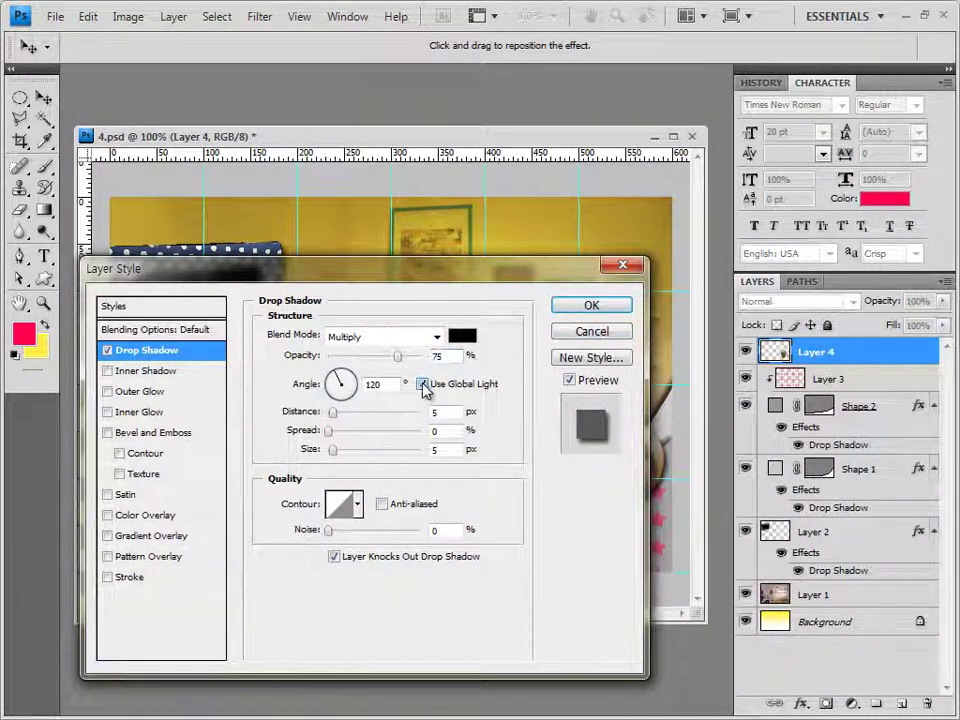
left_click(591, 305)
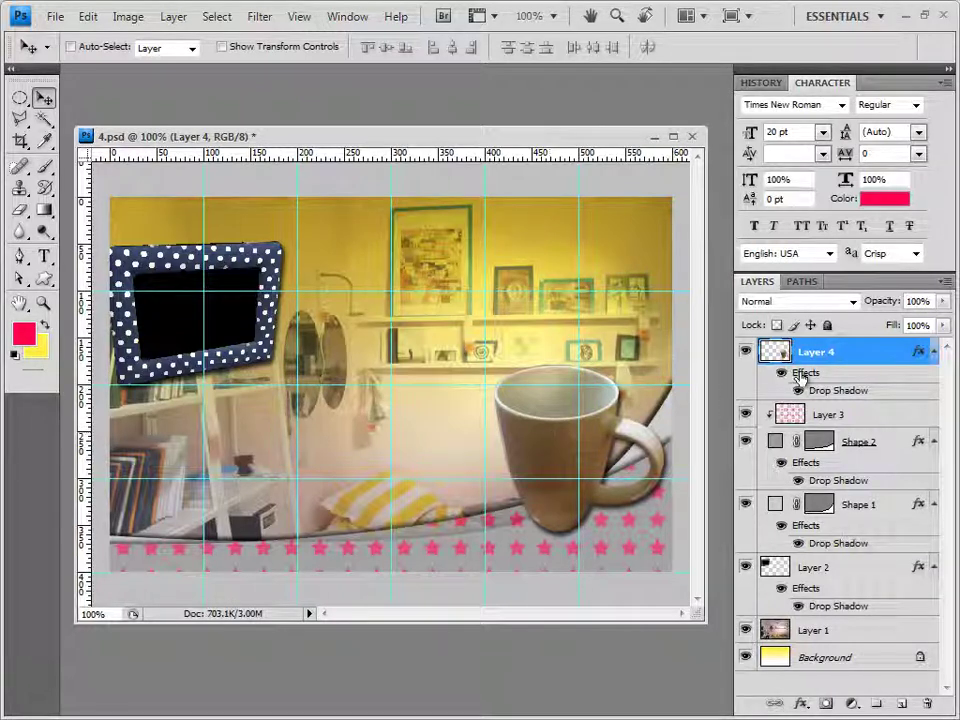
Add a Hue/Saturation adjustment layer above the mug with Colorize on, Hue 190 and Saturation 50.
left_click(852, 704)
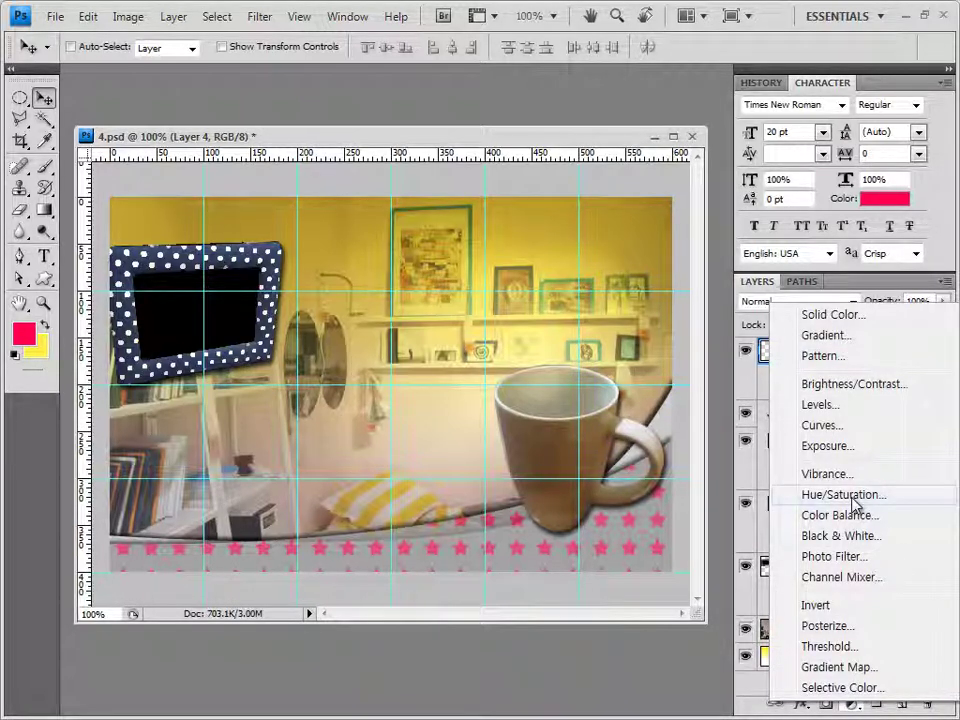
left_click(855, 498)
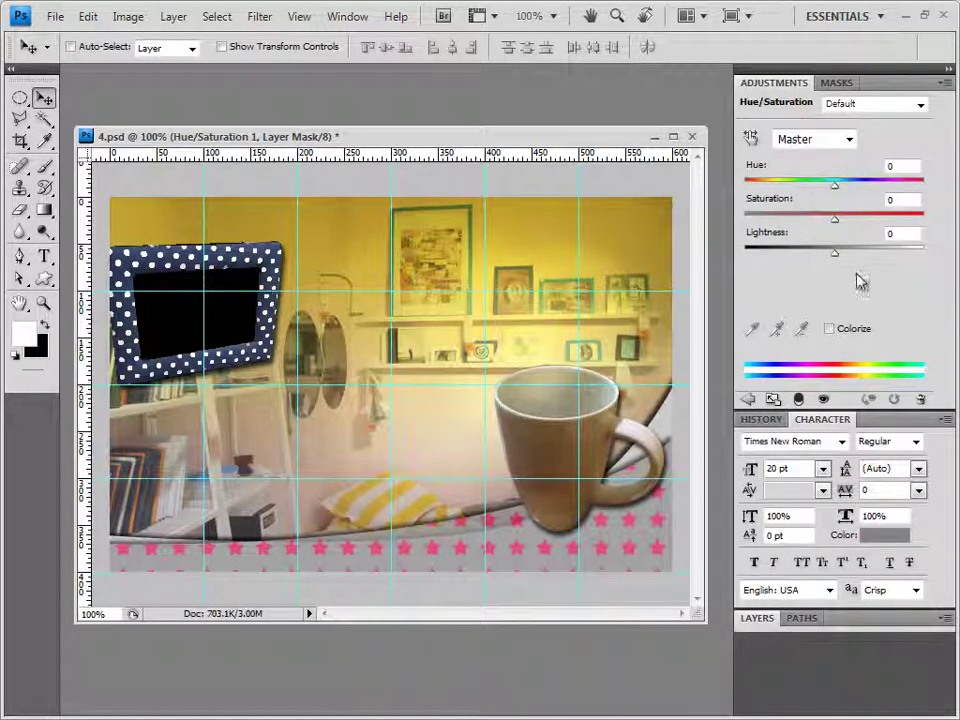
left_click(829, 329)
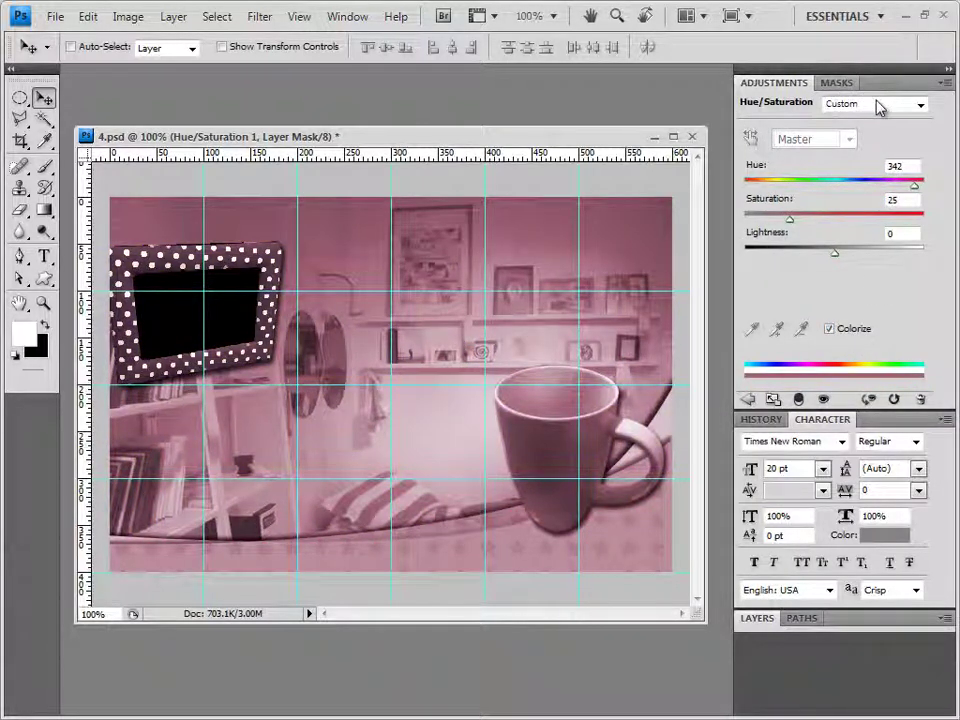
left_click(900, 166)
type("190")
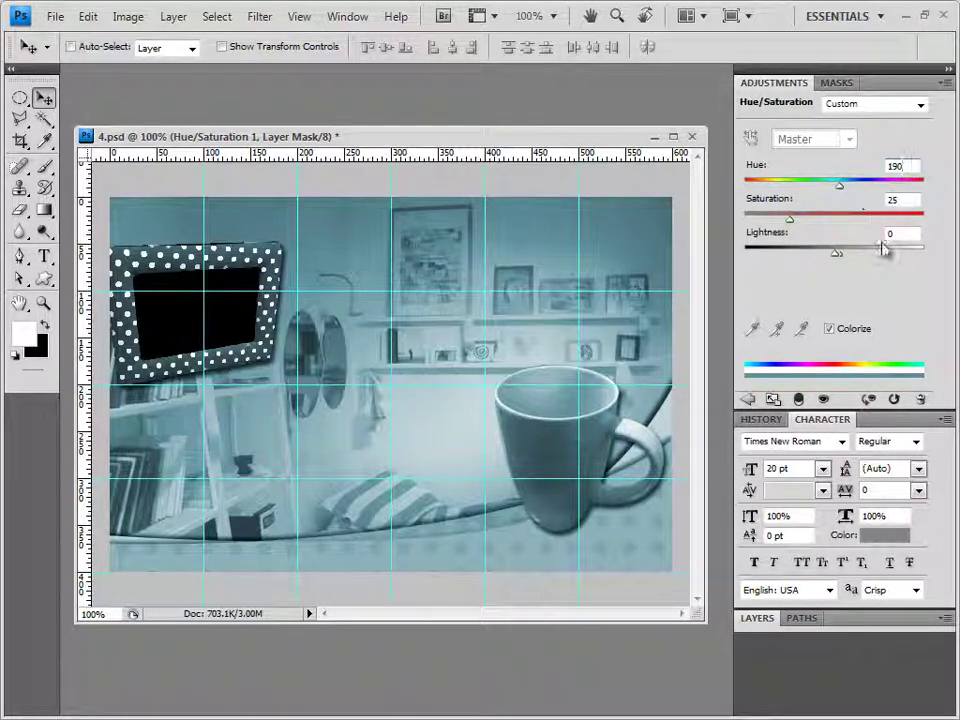
double_click(914, 199)
type("50")
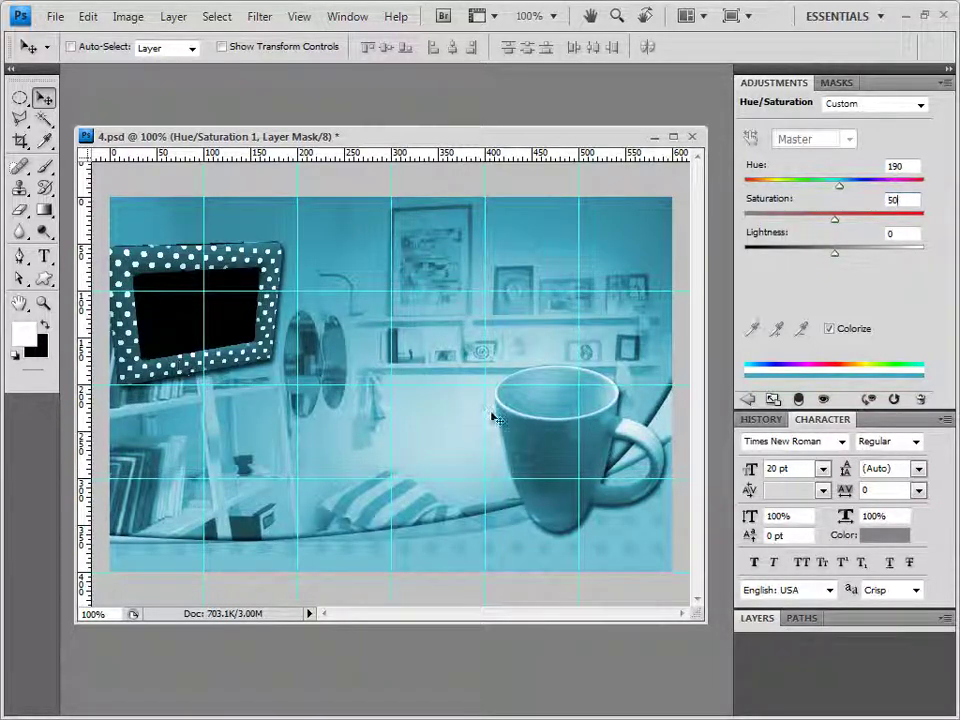
Close the Adjustments and Masks tab group and clip the Hue/Saturation layer to the mug layer.
left_click(946, 84)
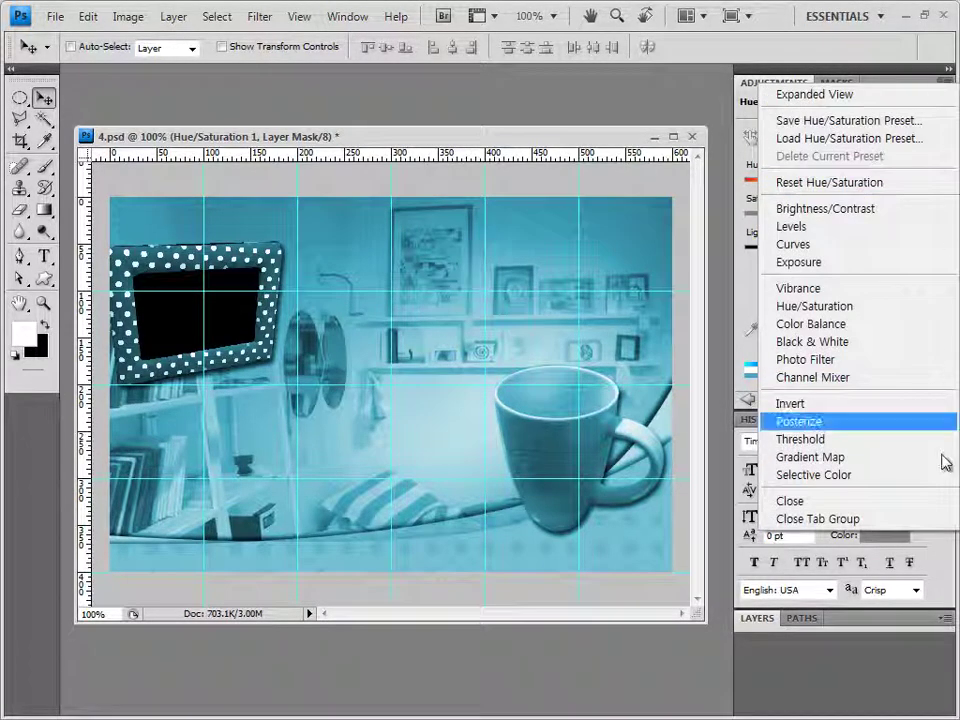
left_click(916, 519)
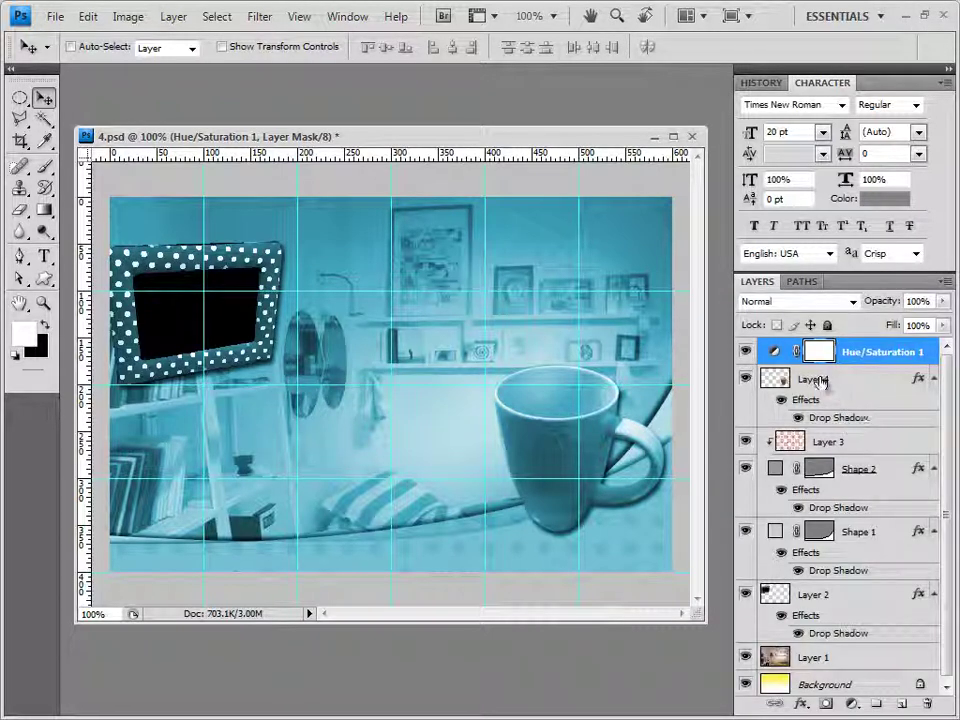
left_click(876, 365, "alt")
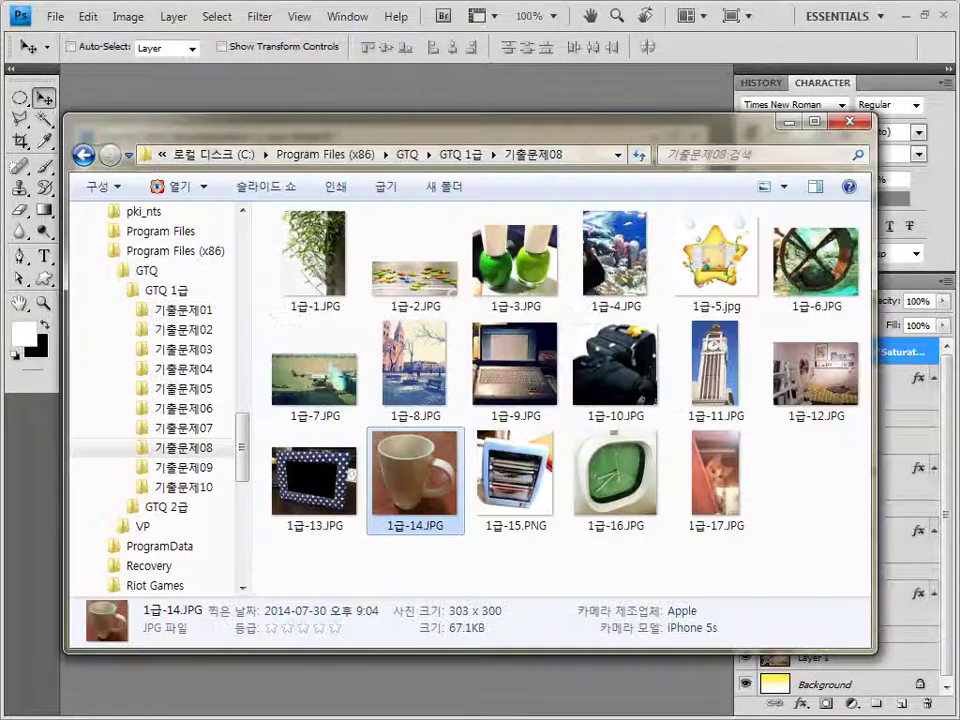
Open 1급-15.PNG in its own window and trace the heater's outline as a closed Pen path in Add to path area mode.
left_click(510, 487)
left_click_drag(510, 487, 326, 92)
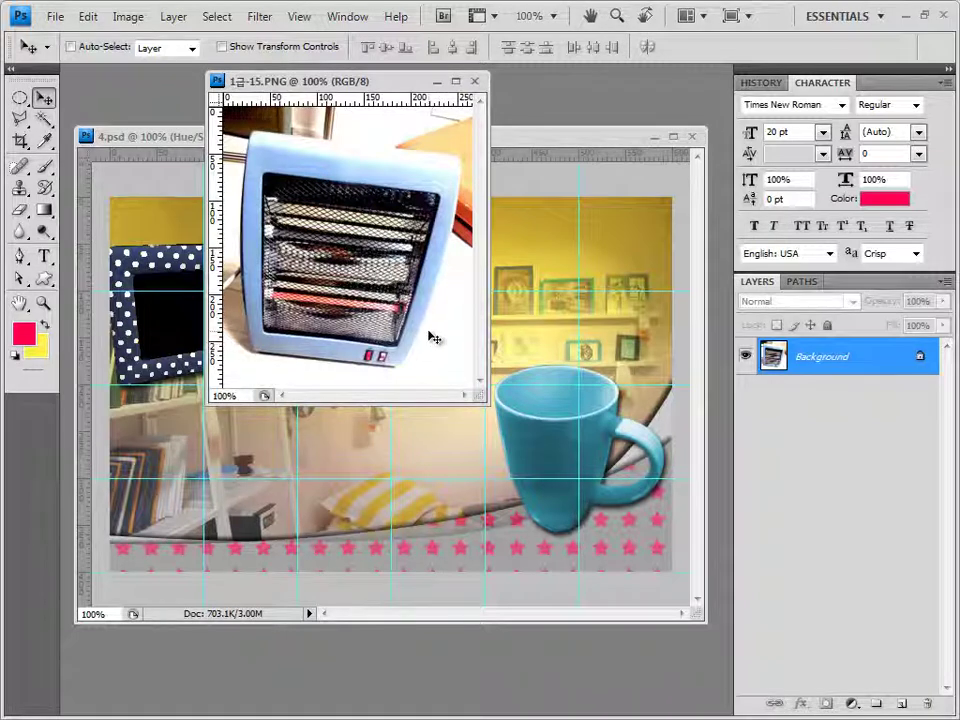
left_click(20, 256)
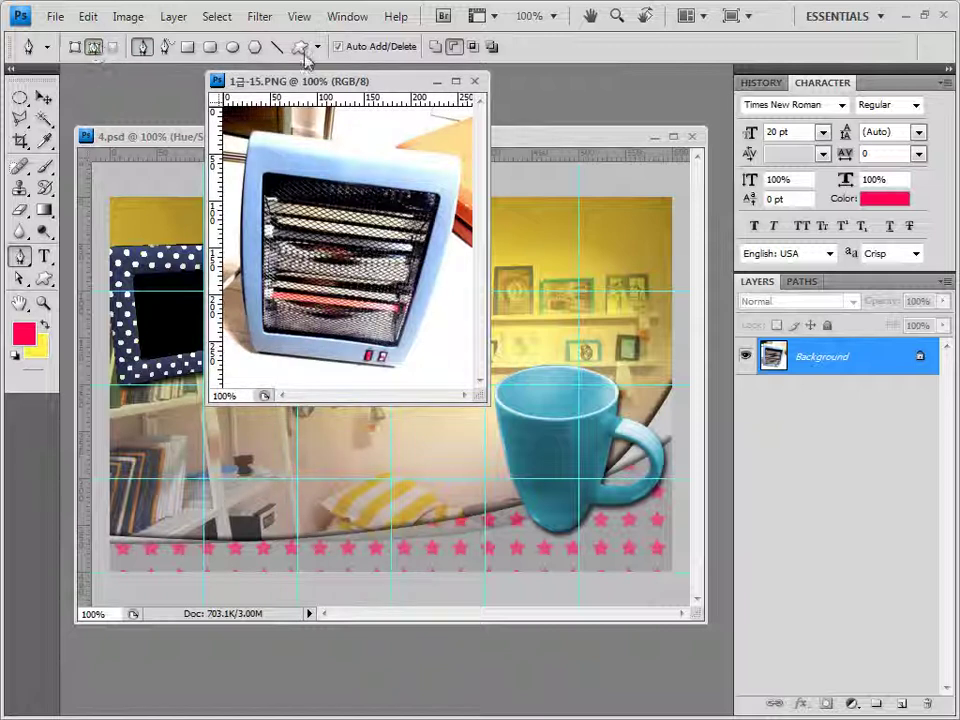
left_click(437, 50)
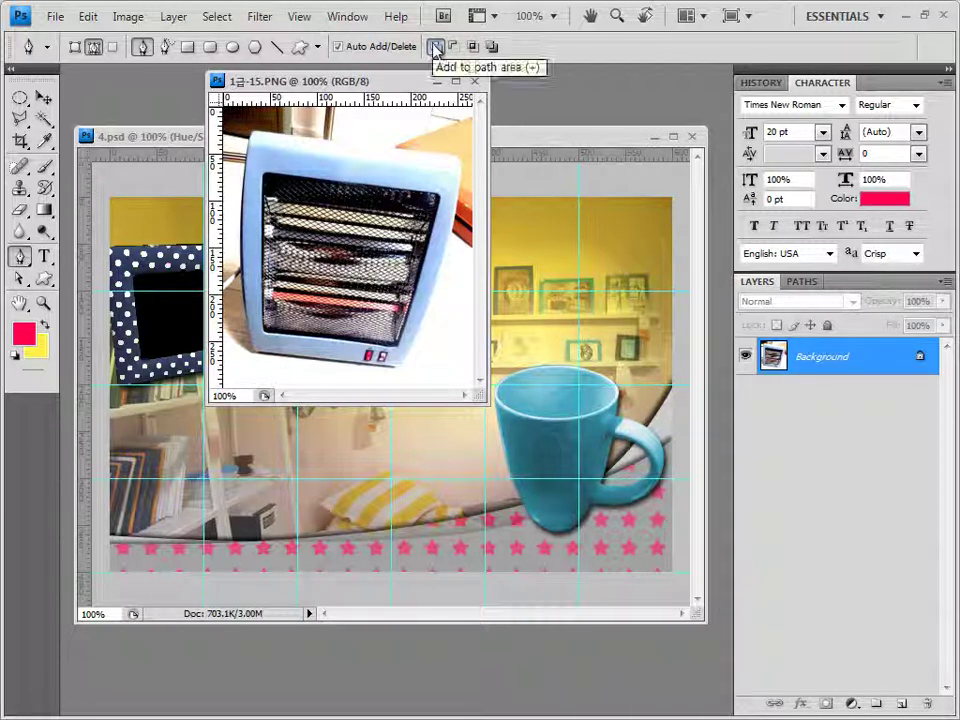
left_click(245, 150)
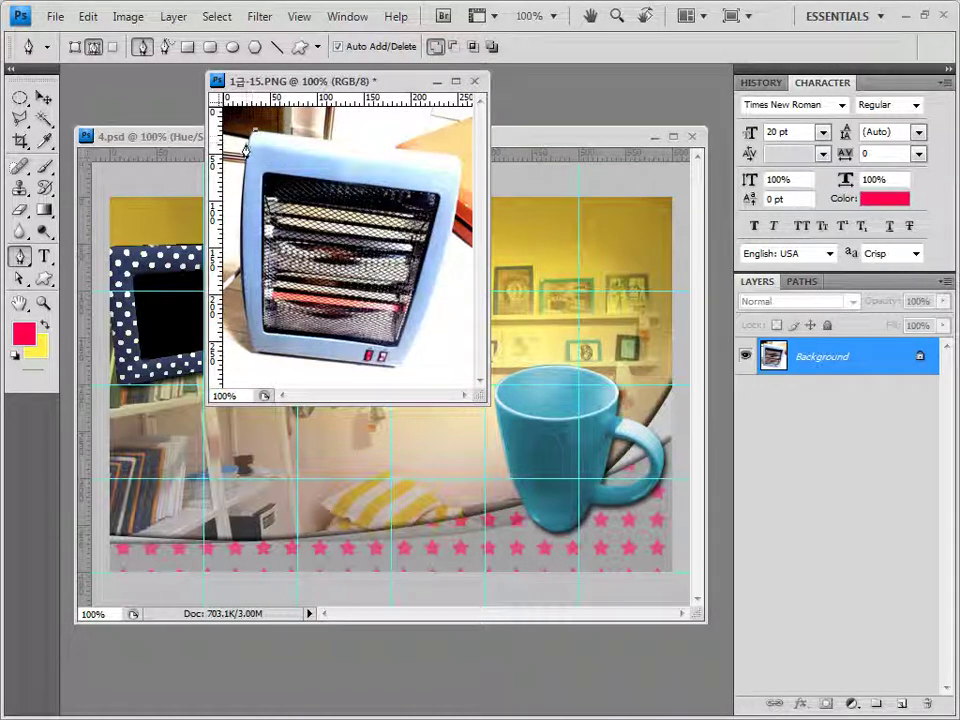
left_click(252, 158)
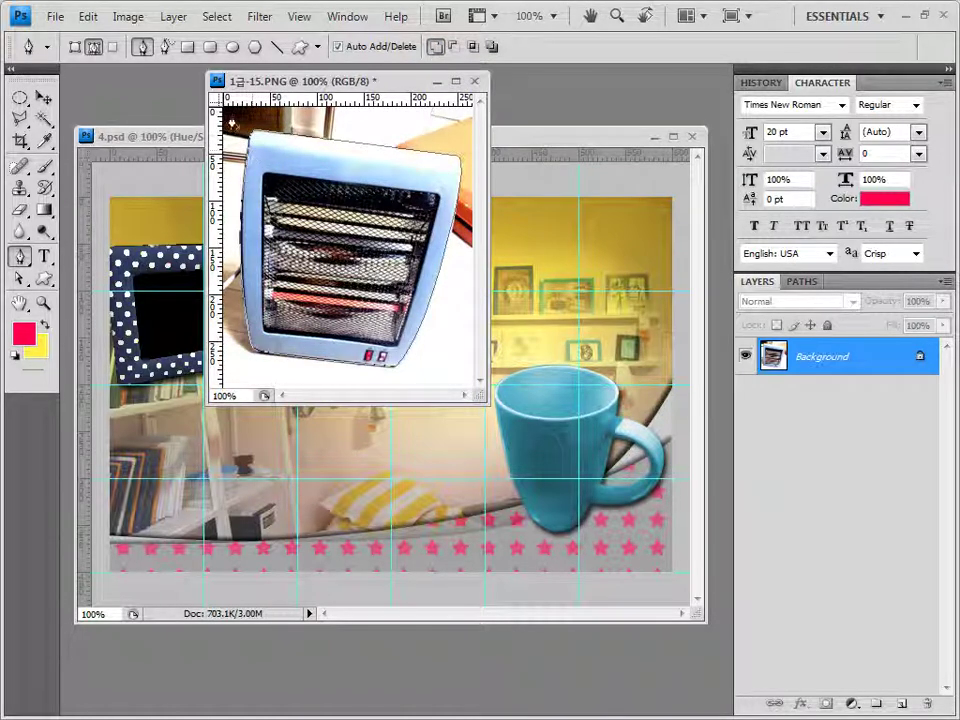
Load the heater's work path as a selection, copy it, close 1급-15.PNG without saving, and paste the heater into 4.psd.
left_click(799, 285)
left_click_drag(754, 309, 762, 316)
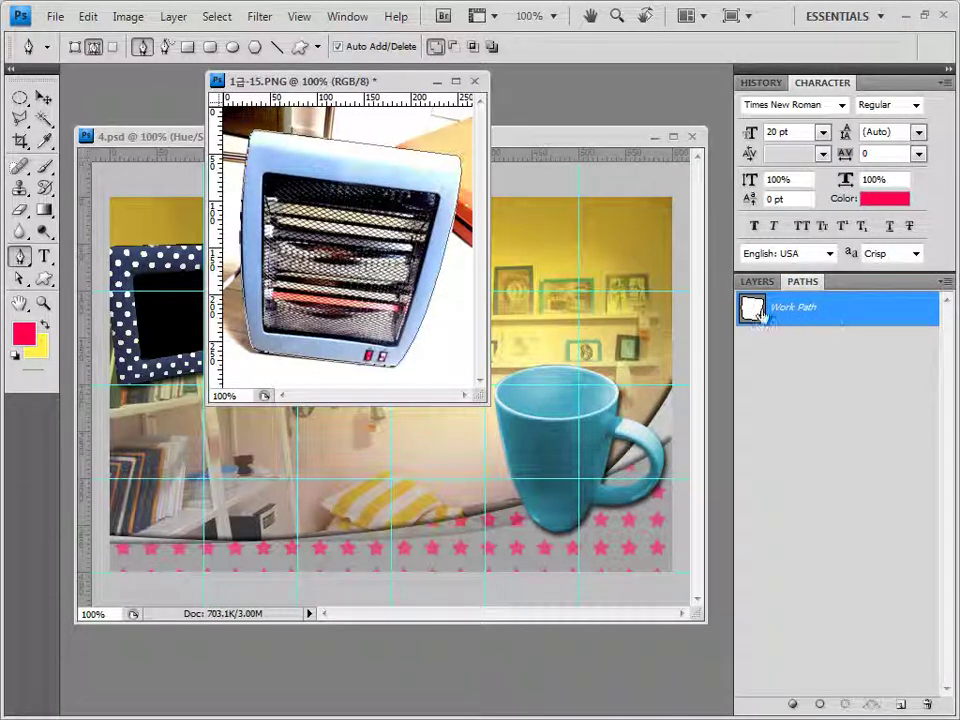
left_click(756, 314, "ctrl")
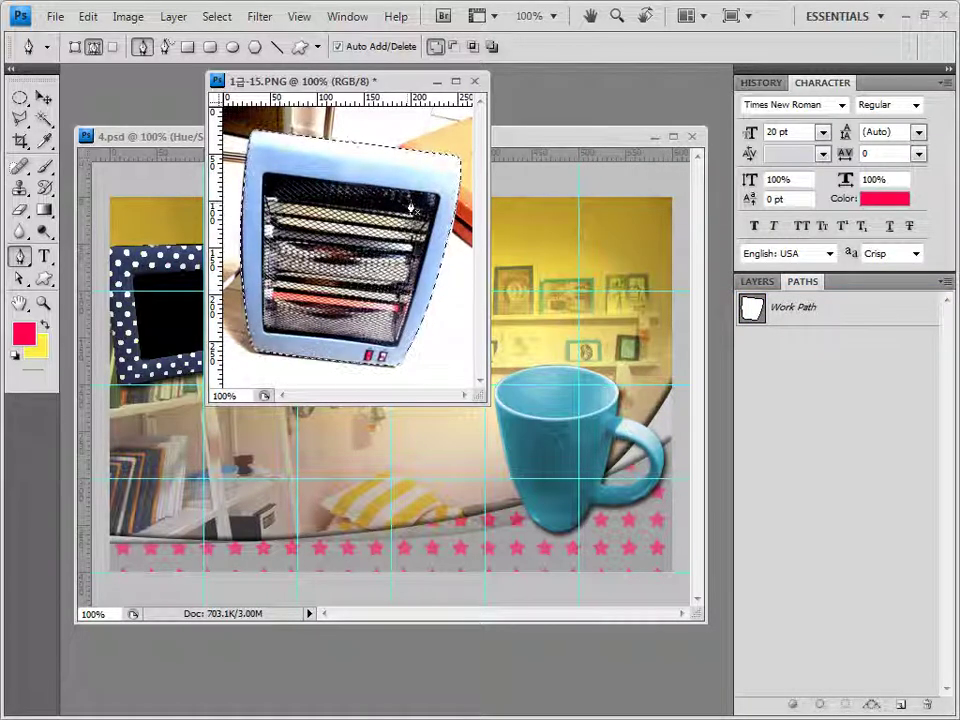
left_click(476, 81)
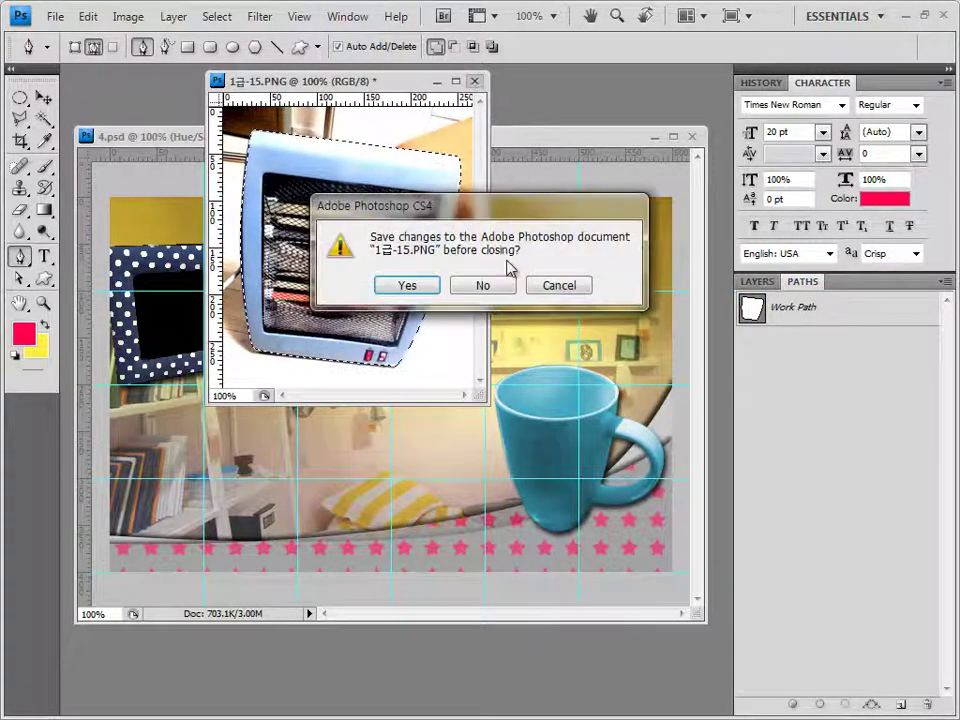
left_click(502, 287)
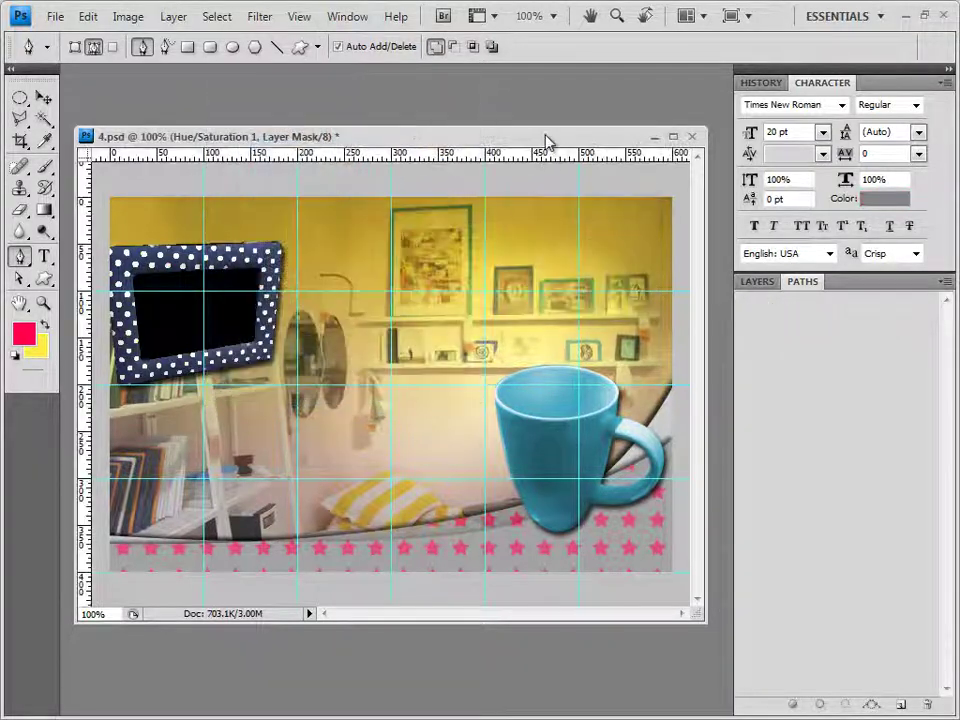
key("ctrl+v")
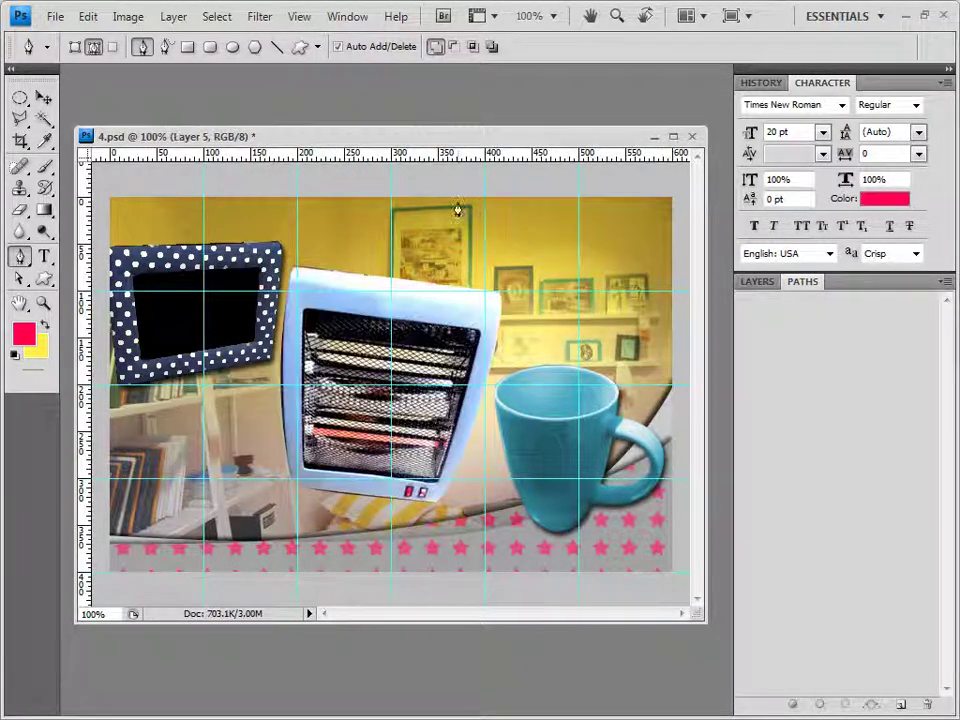
Shrink and tilt the heater counter-clockwise at the canvas's lower left, and give its layer an Outer Glow.
left_click(43, 97)
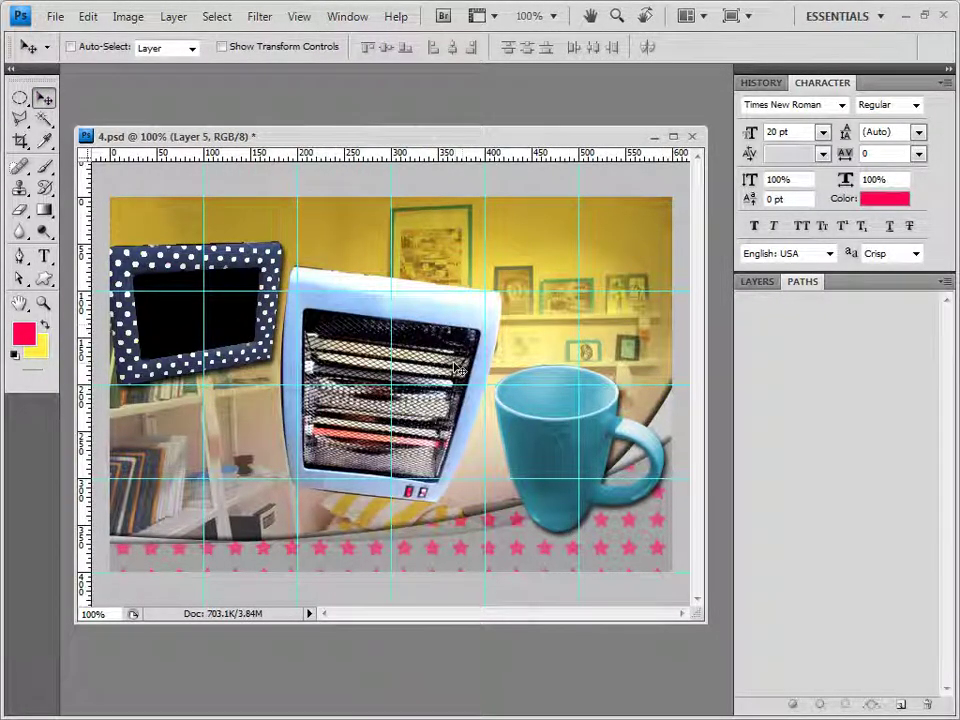
key("ctrl+t")
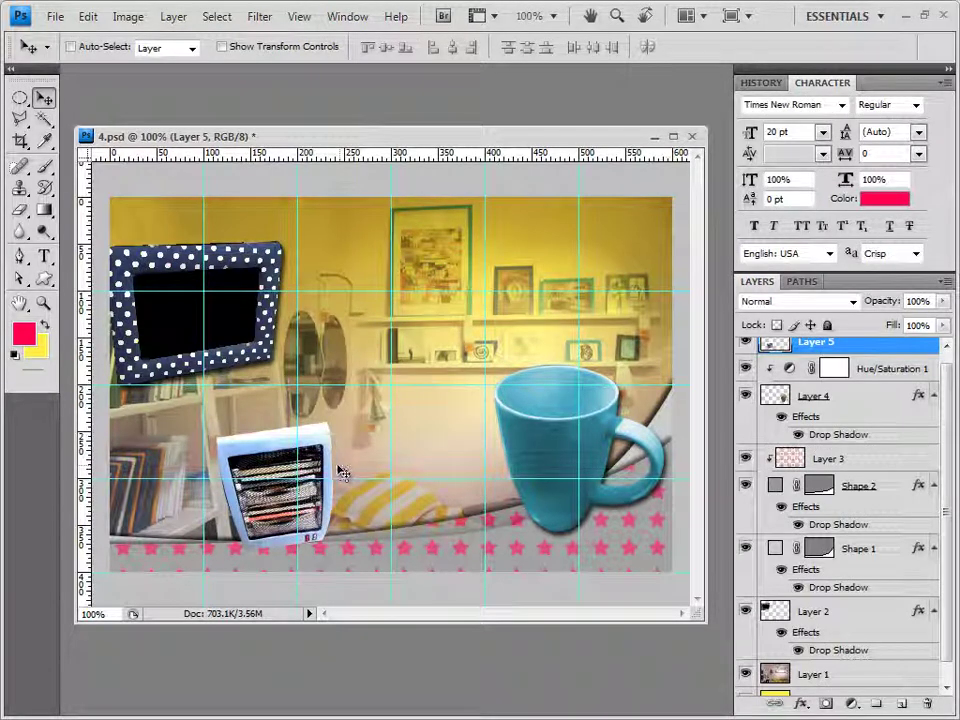
left_click(800, 703)
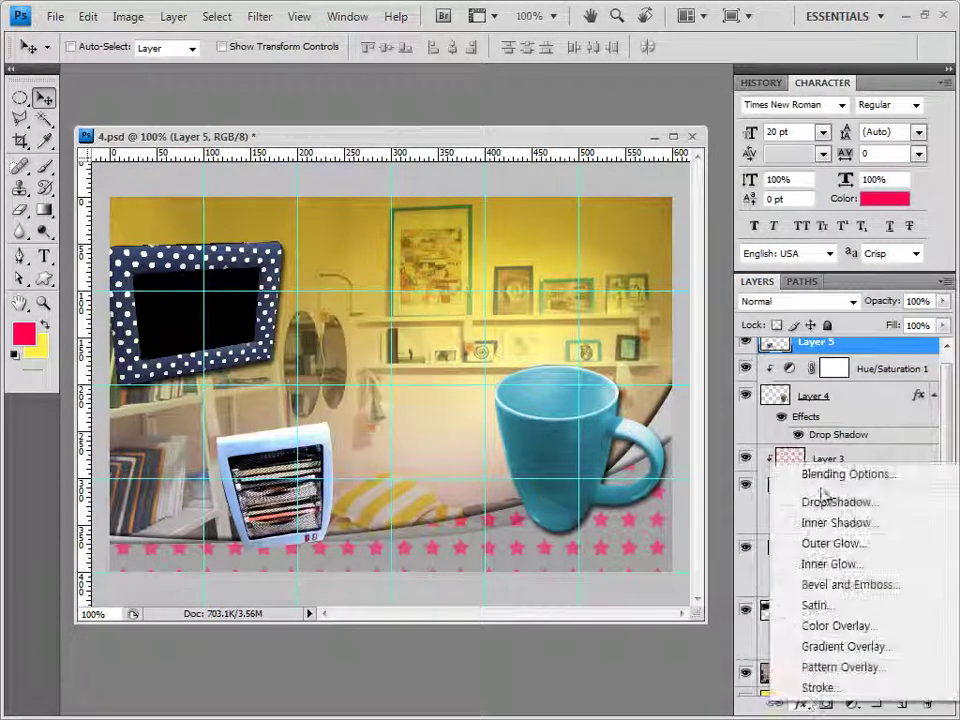
left_click(832, 546)
left_click(593, 306)
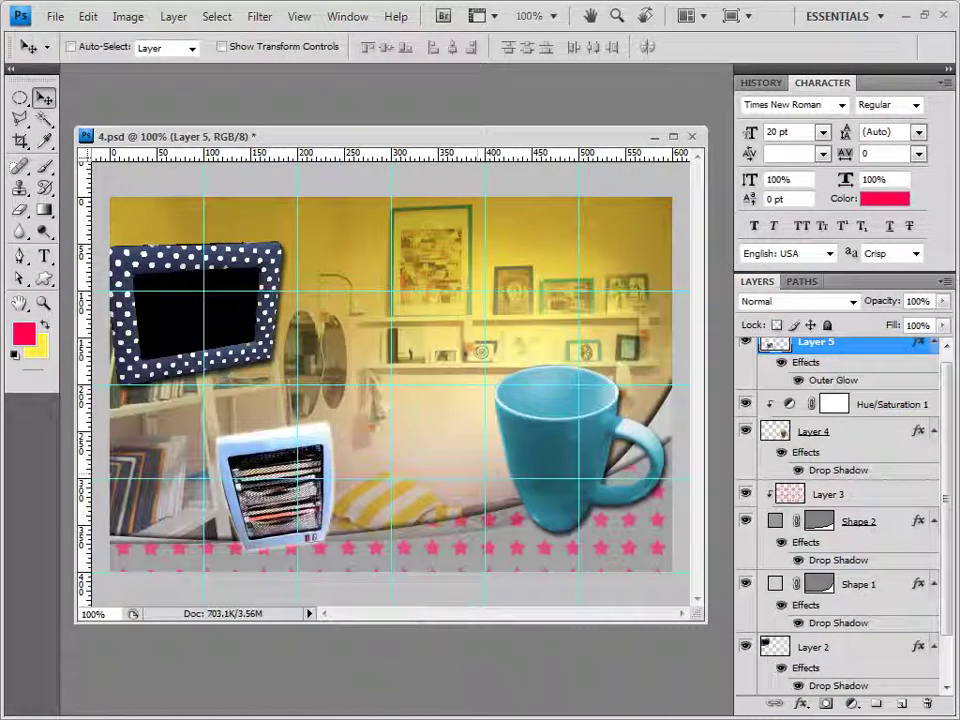
Open 1급-16.JPG in its own window and trace the clock's outer outline with the Pen tool.
key("alt+Tab")
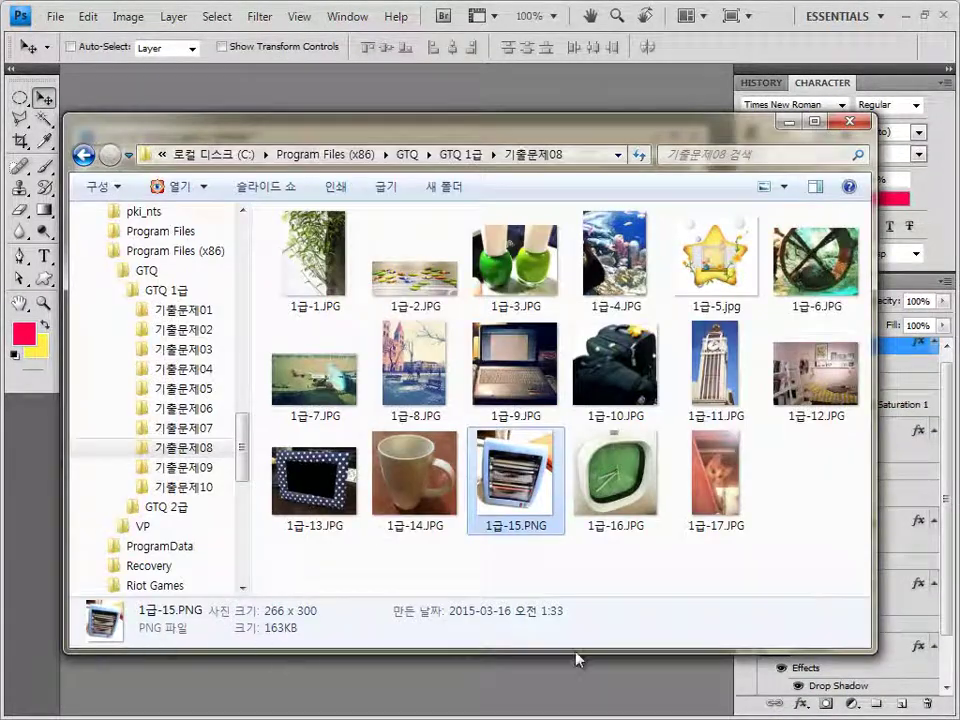
left_click_drag(632, 515, 536, 690)
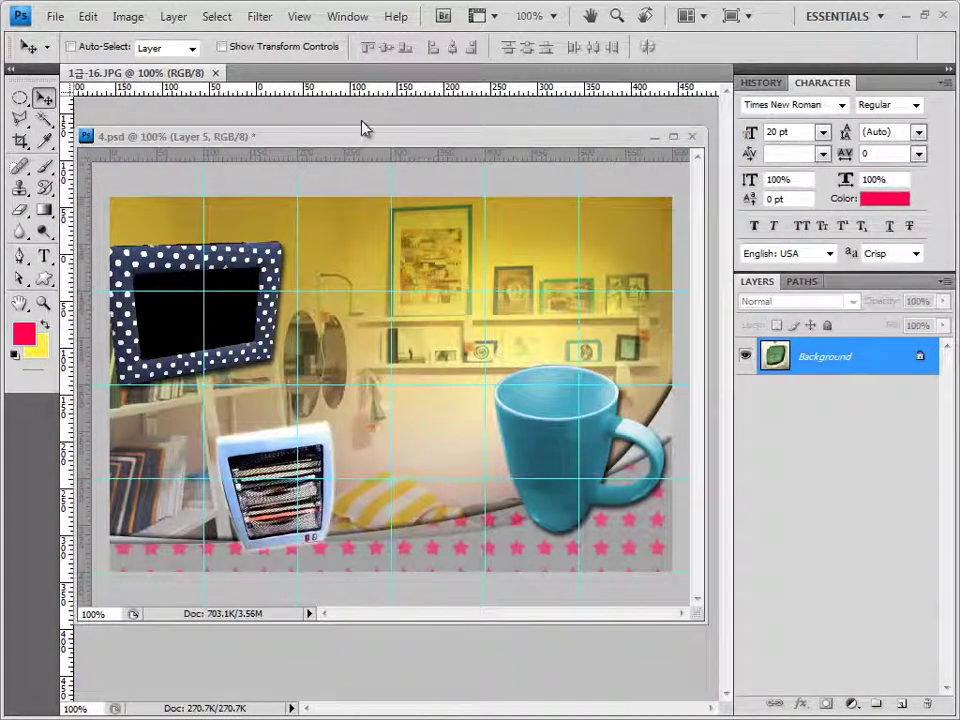
left_click_drag(437, 139, 437, 139)
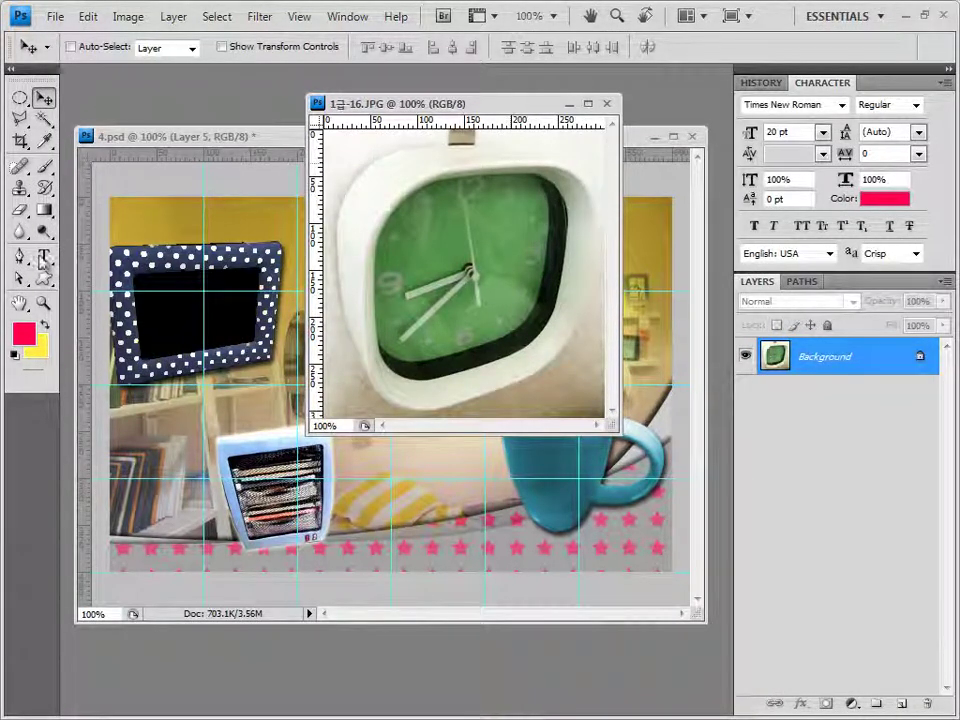
left_click(20, 257)
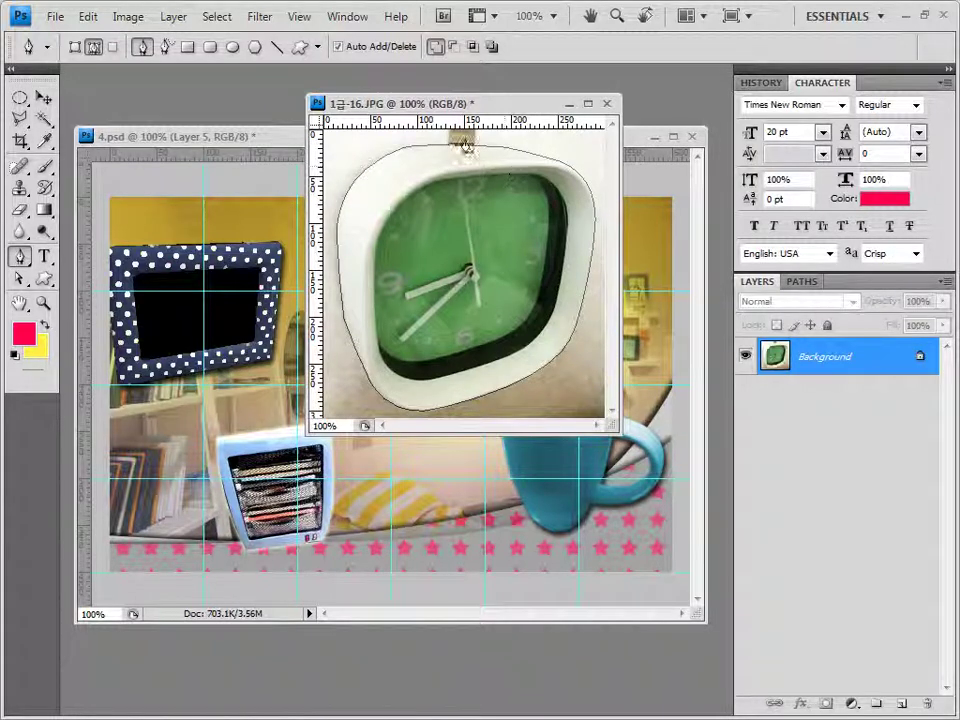
Load the clock's work path as a selection, copy it, close 1급-16.JPG without saving, and paste the clock into 4.psd.
left_click(802, 283)
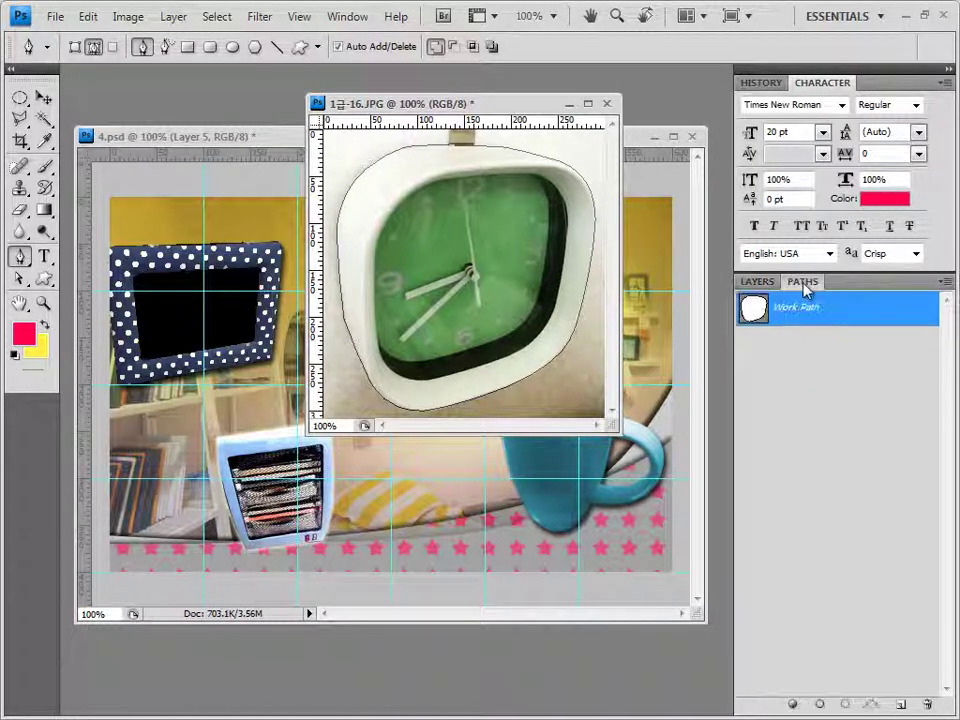
left_click(763, 314, "ctrl")
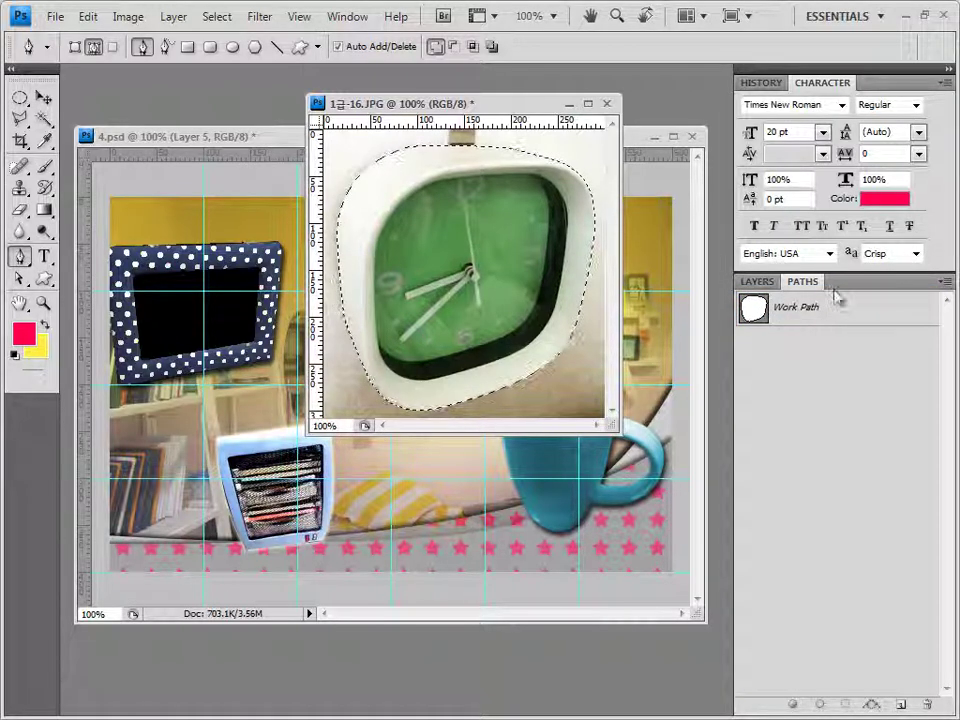
left_click(759, 282)
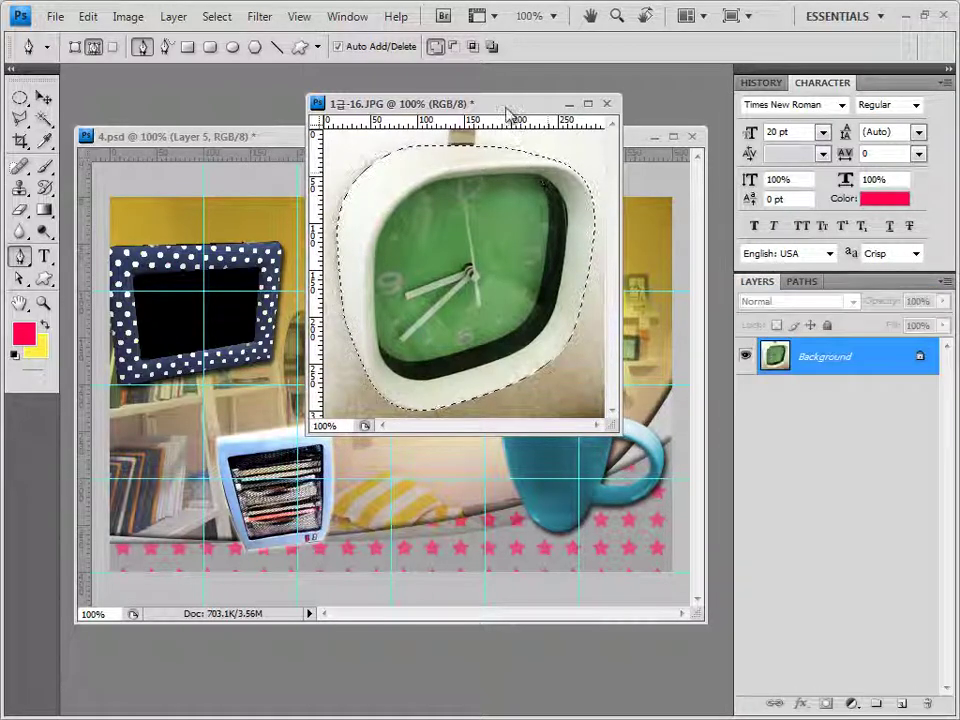
left_click(606, 103)
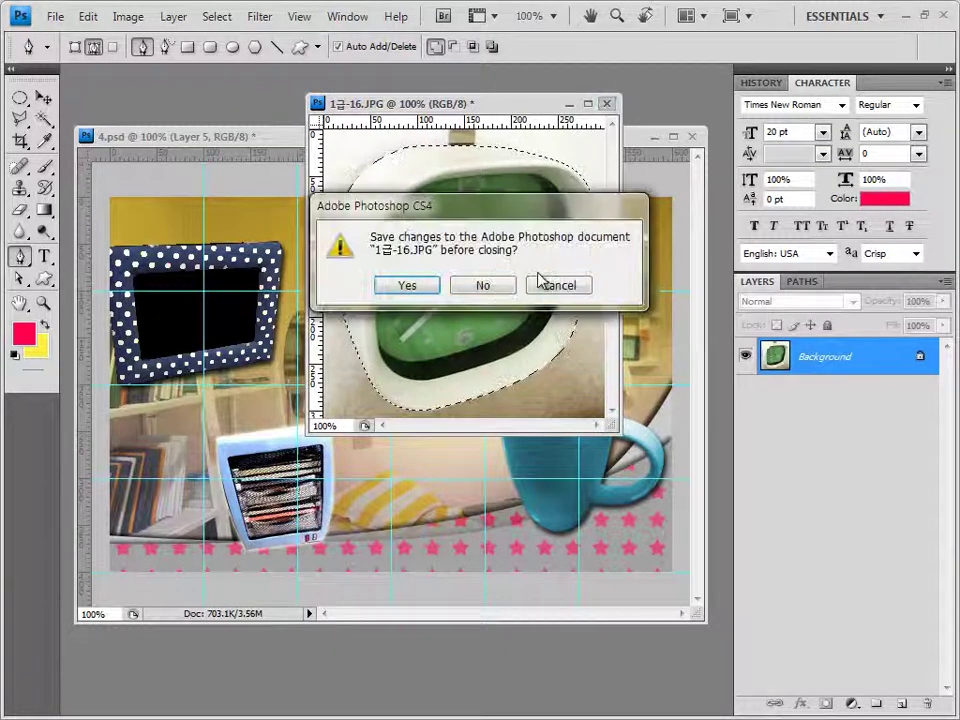
left_click(498, 290)
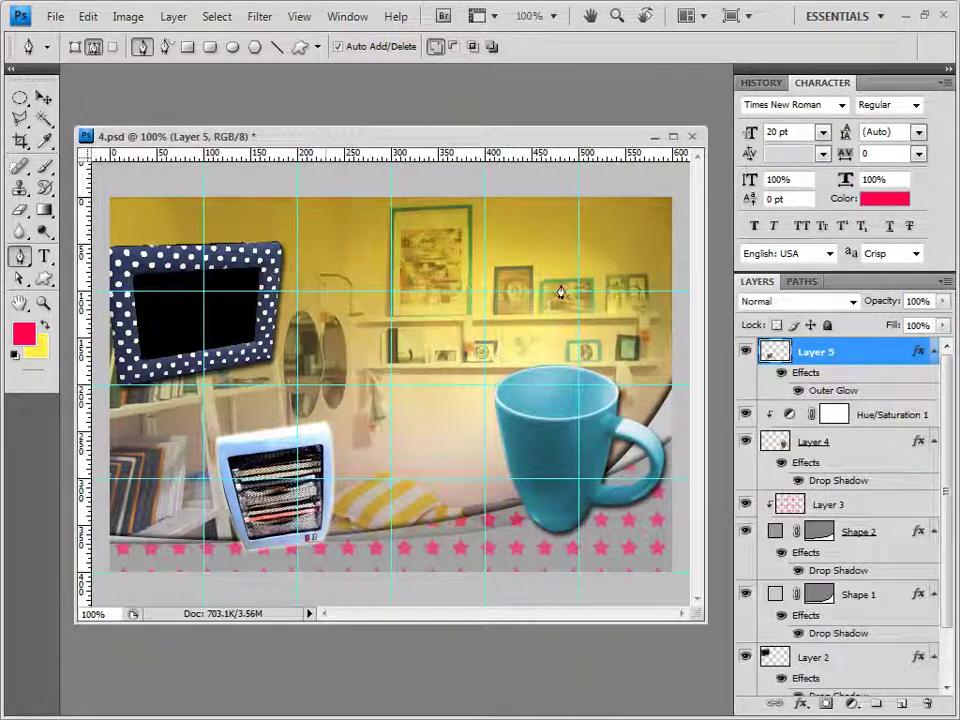
key("ctrl+v")
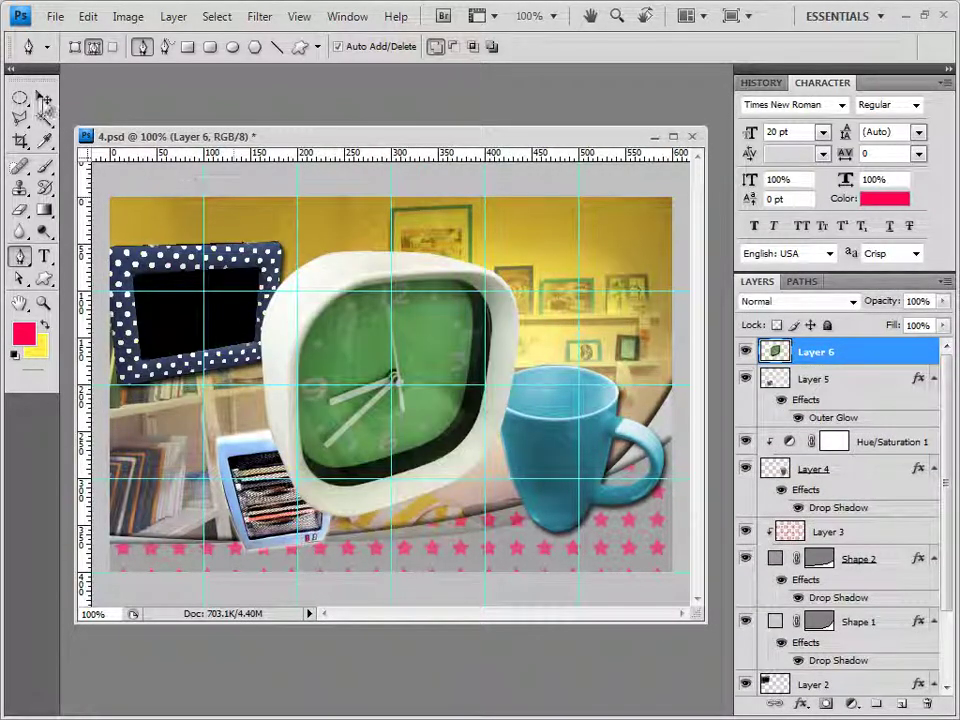
Shrink the pasted clock and place it at the canvas's left edge, just below the polka-dot frame and beside the heater.
left_click(43, 97)
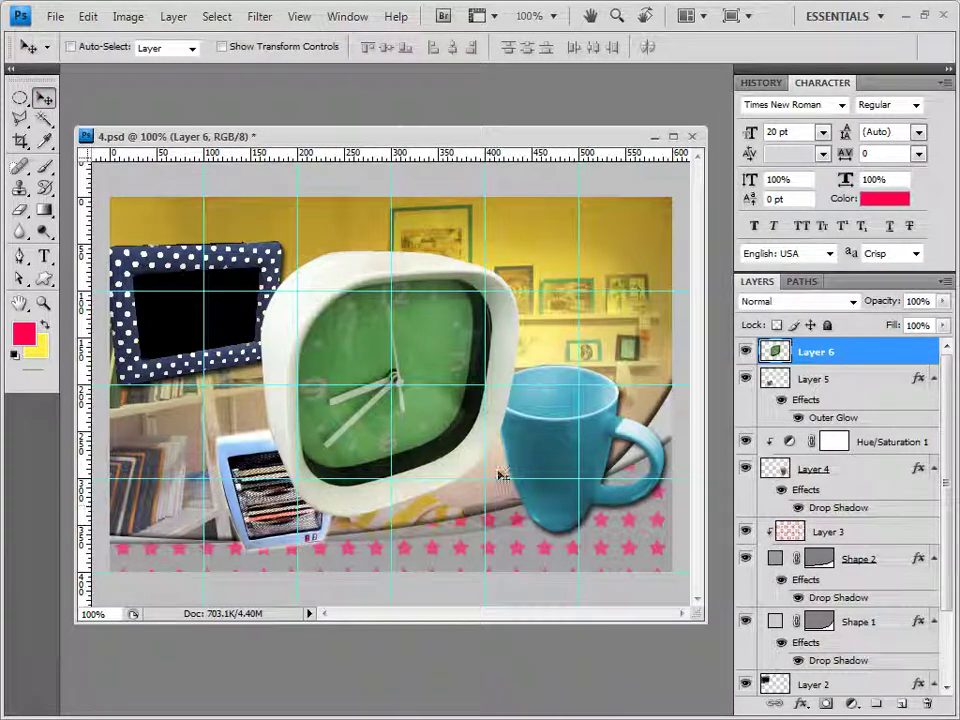
left_click_drag(392, 285, 330, 302)
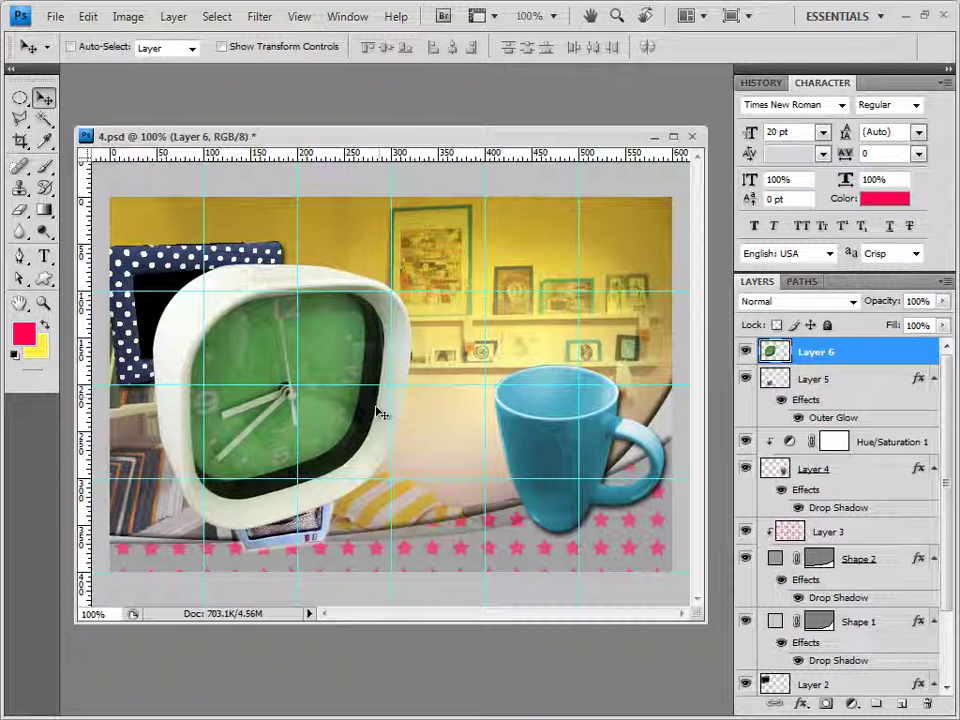
key("Delete")
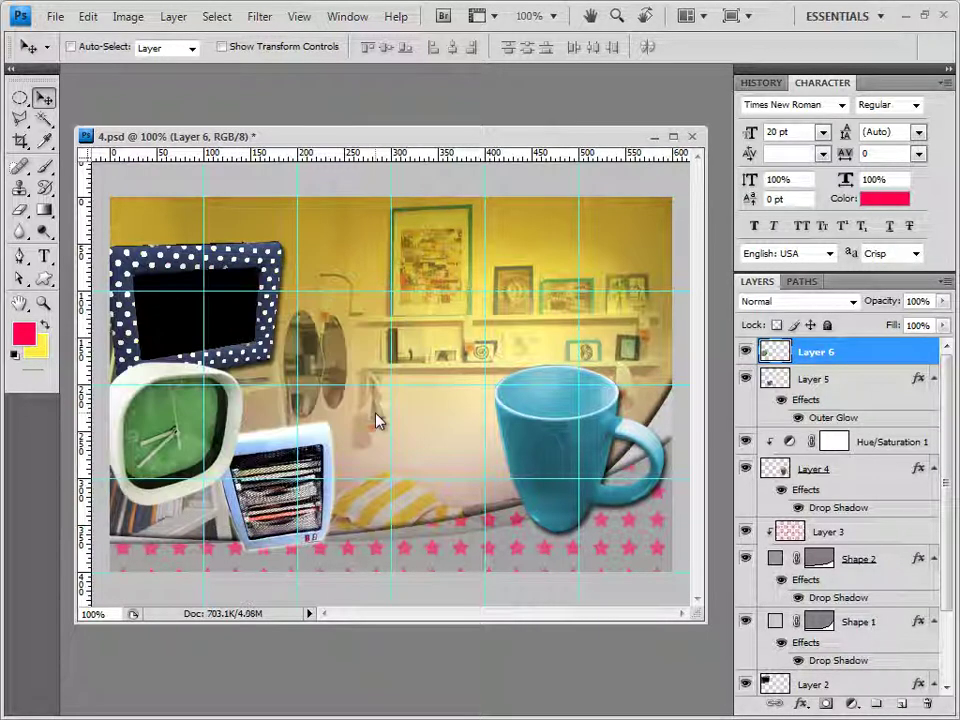
Apply a 50-300mm Zoom Lens Flare at 80% brightness to the clock layer, centred on the upper right of the dial.
left_click(259, 17)
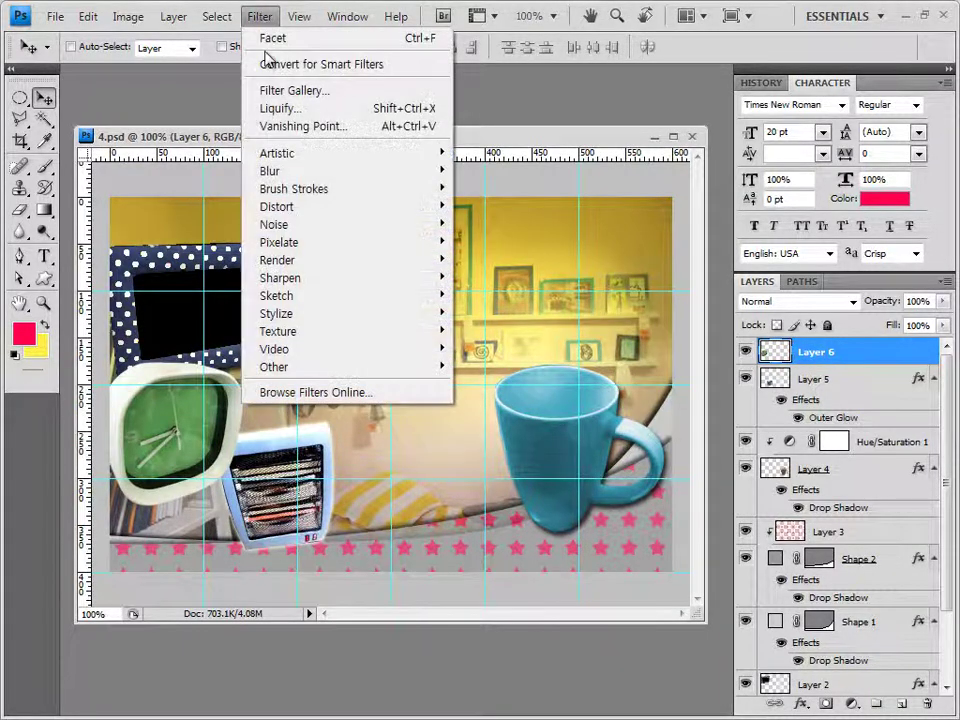
mouse_move(306, 259)
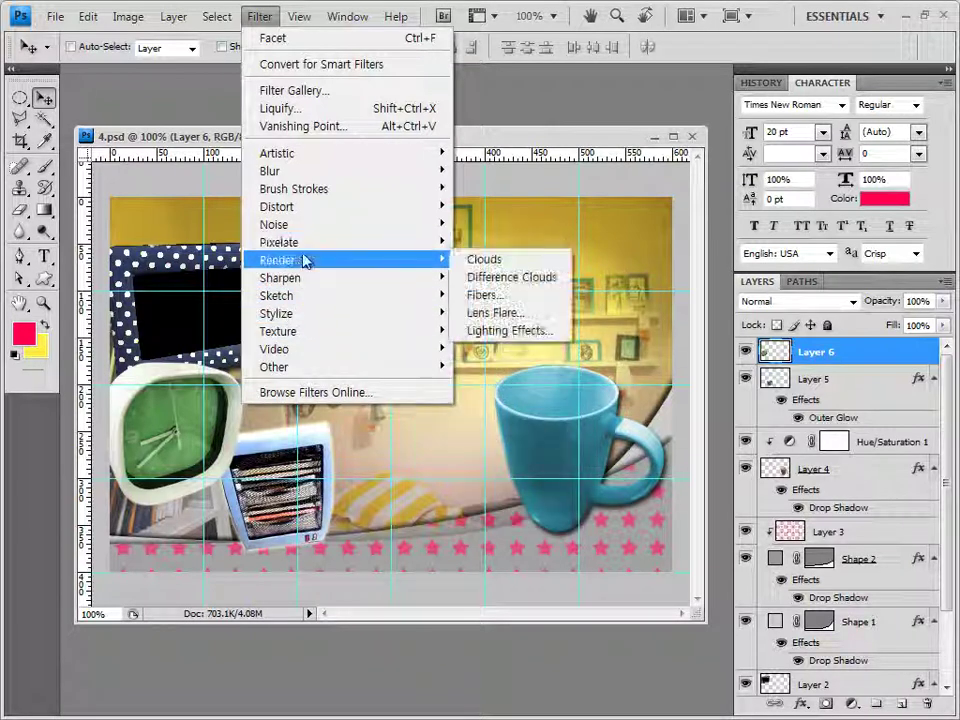
left_click(500, 314)
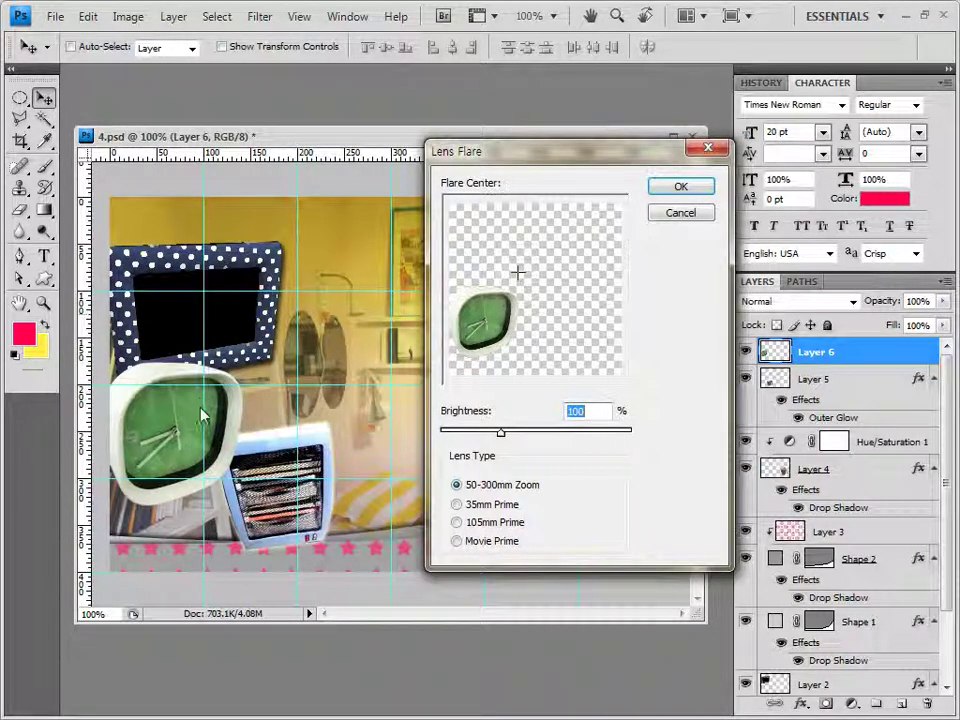
left_click(499, 304)
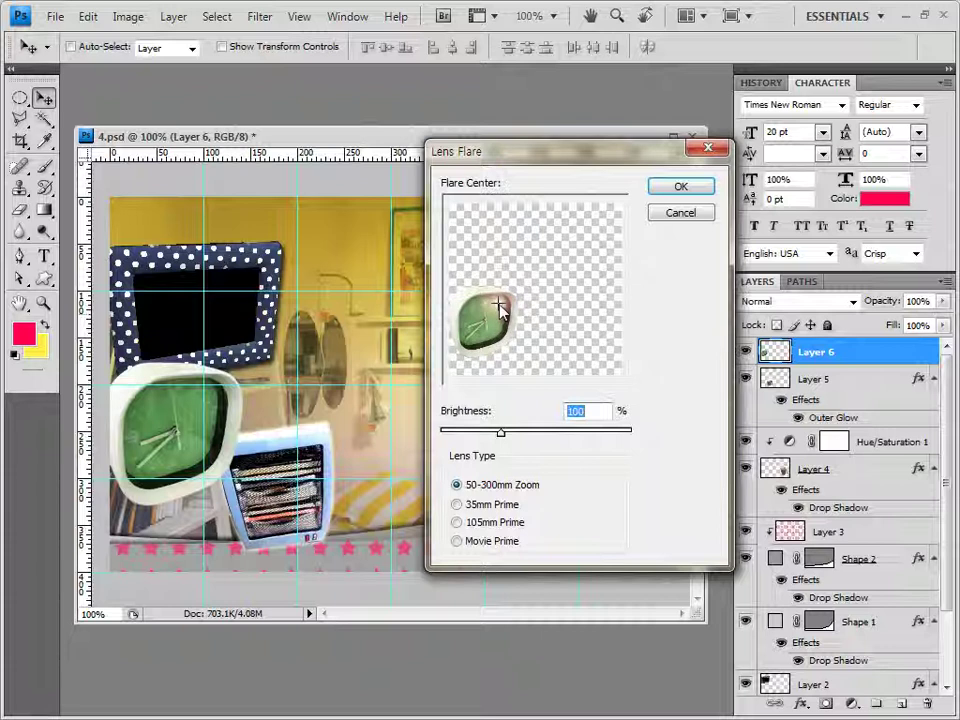
left_click(496, 315)
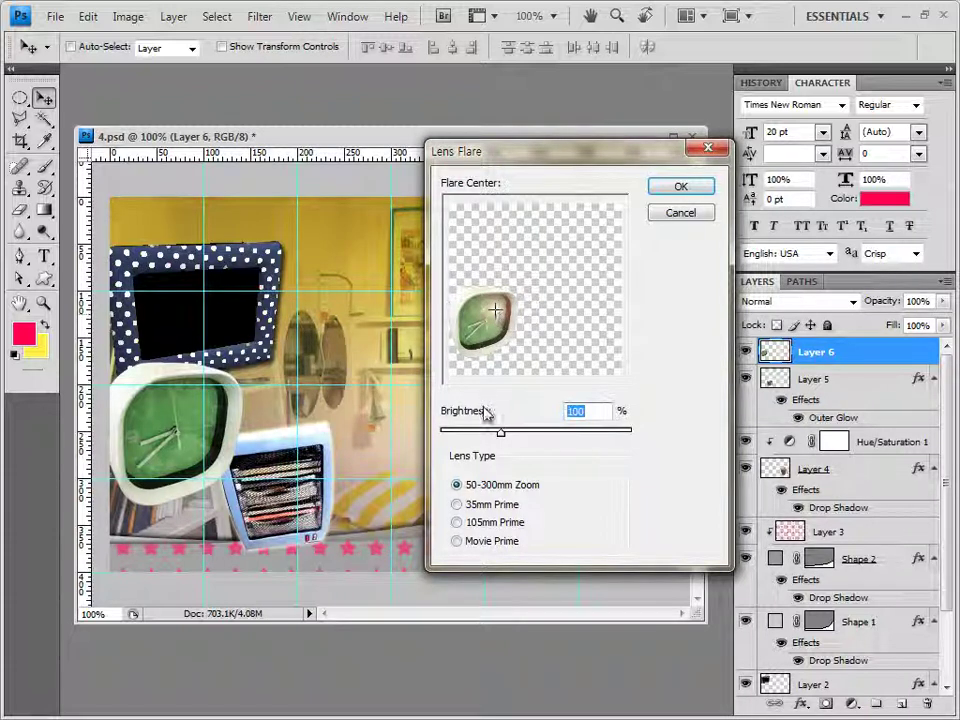
type("80")
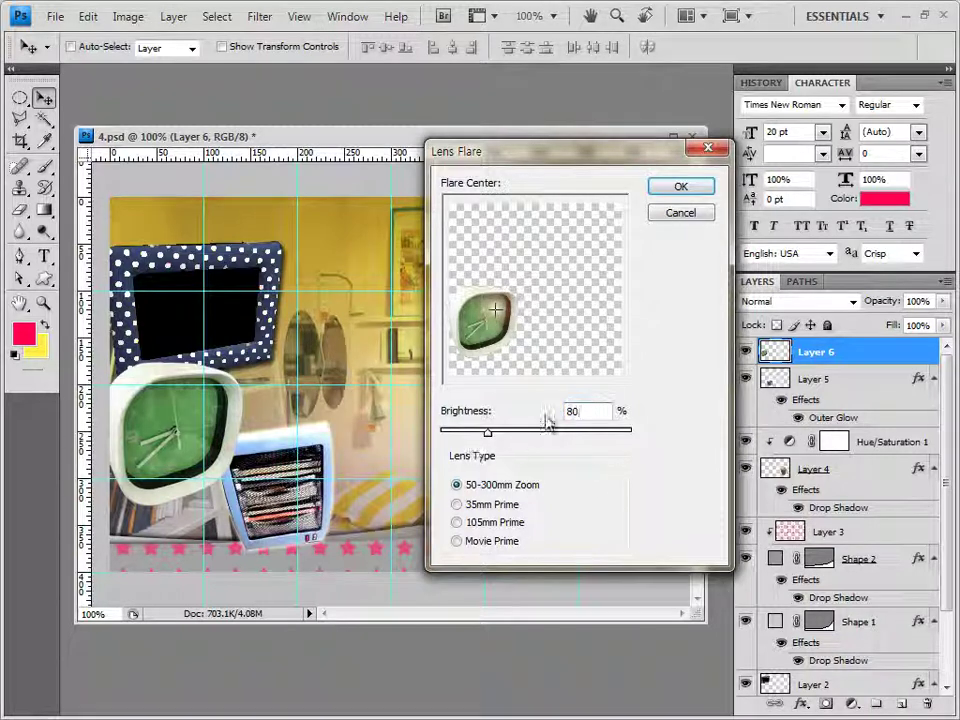
left_click(684, 189)
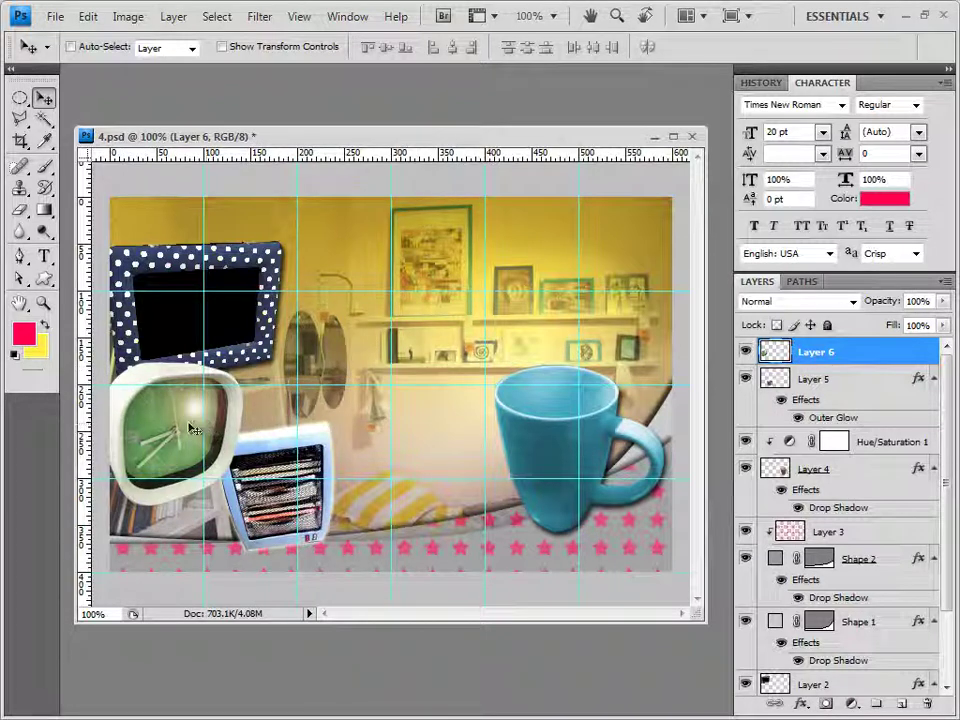
Add an Outer Glow with the default settings to the clock layer.
left_click(801, 704)
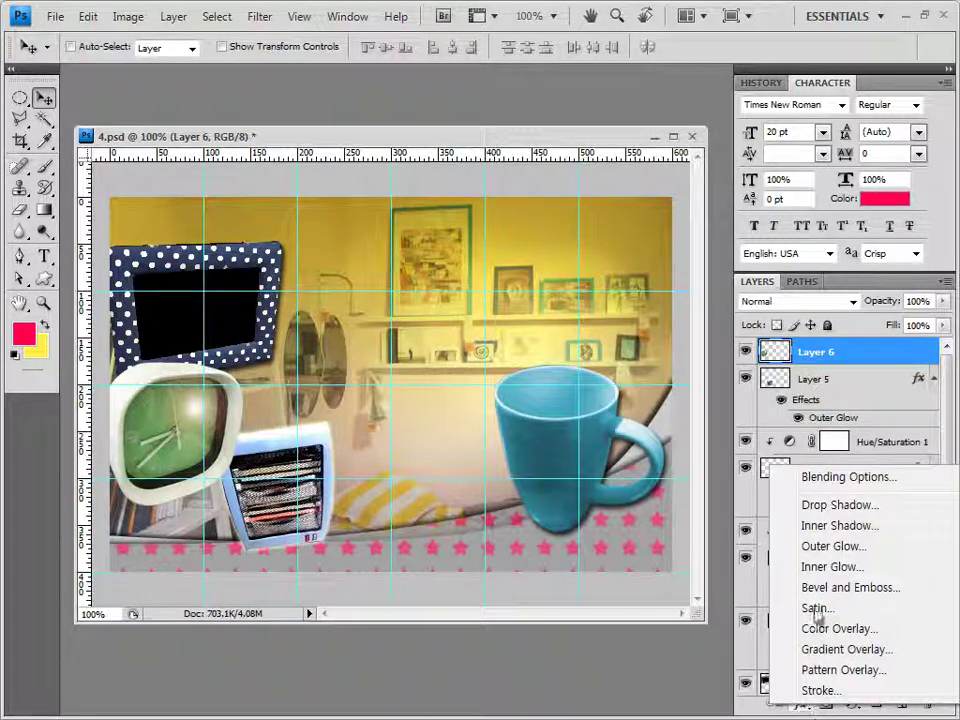
left_click(834, 546)
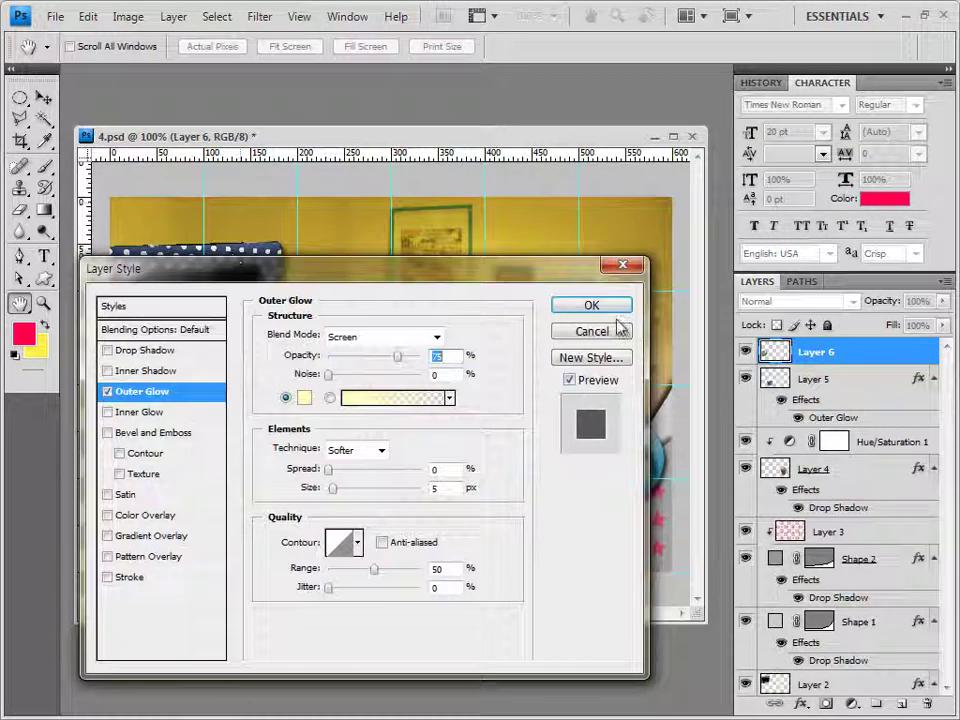
left_click(615, 306)
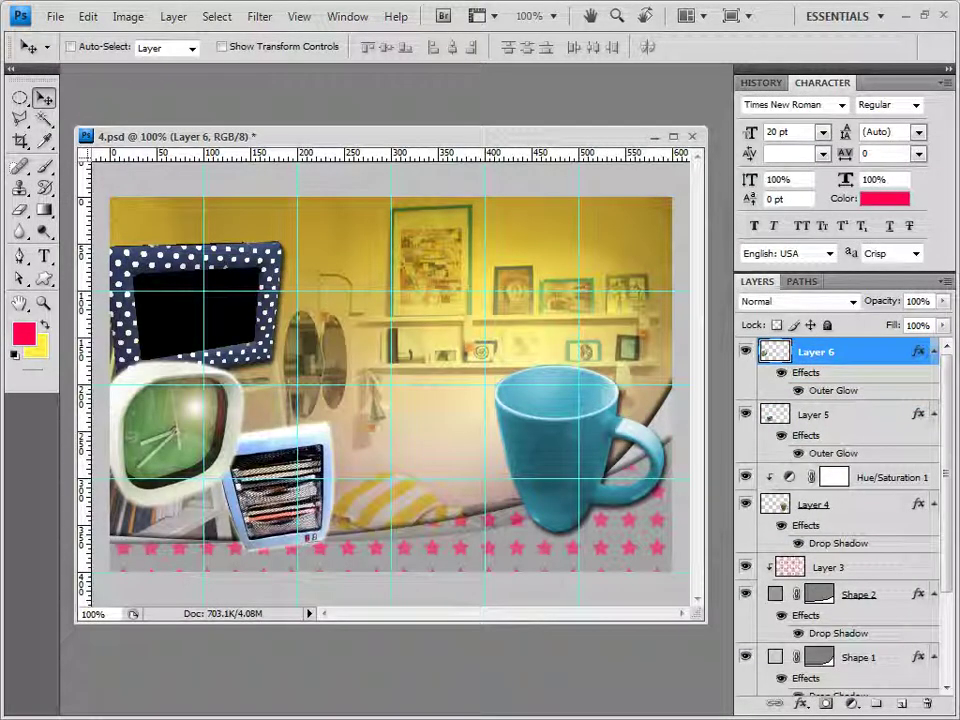
Open 1급-17.JPG and float it in its own window over 4.psd.
key("alt+Tab")
left_click_drag(733, 497, 461, 677)
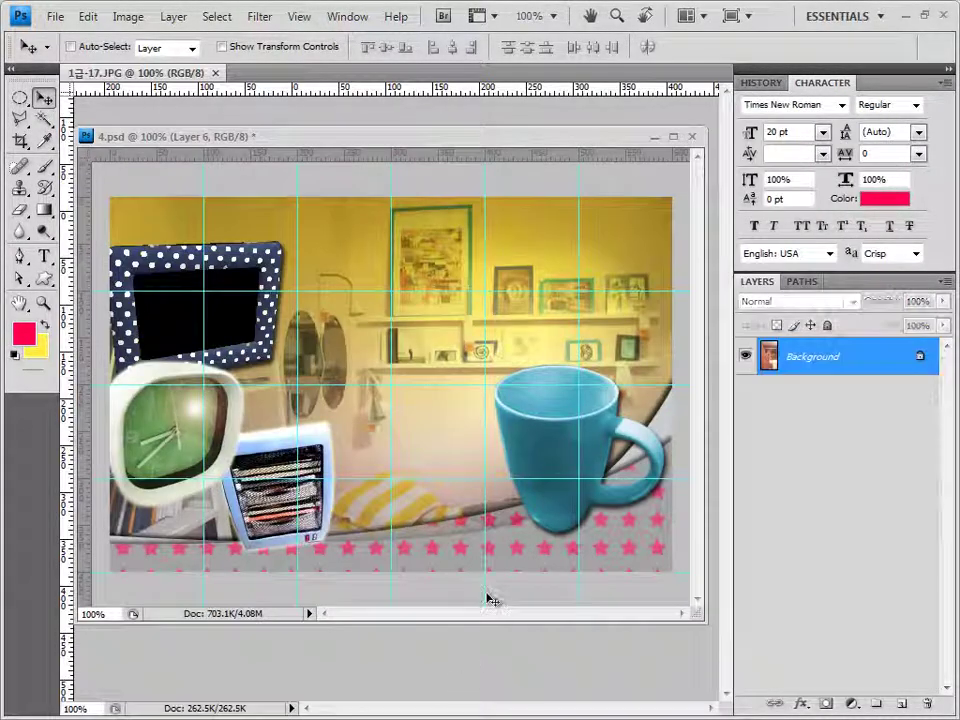
left_click_drag(395, 136, 300, 140)
left_click_drag(140, 72, 336, 203)
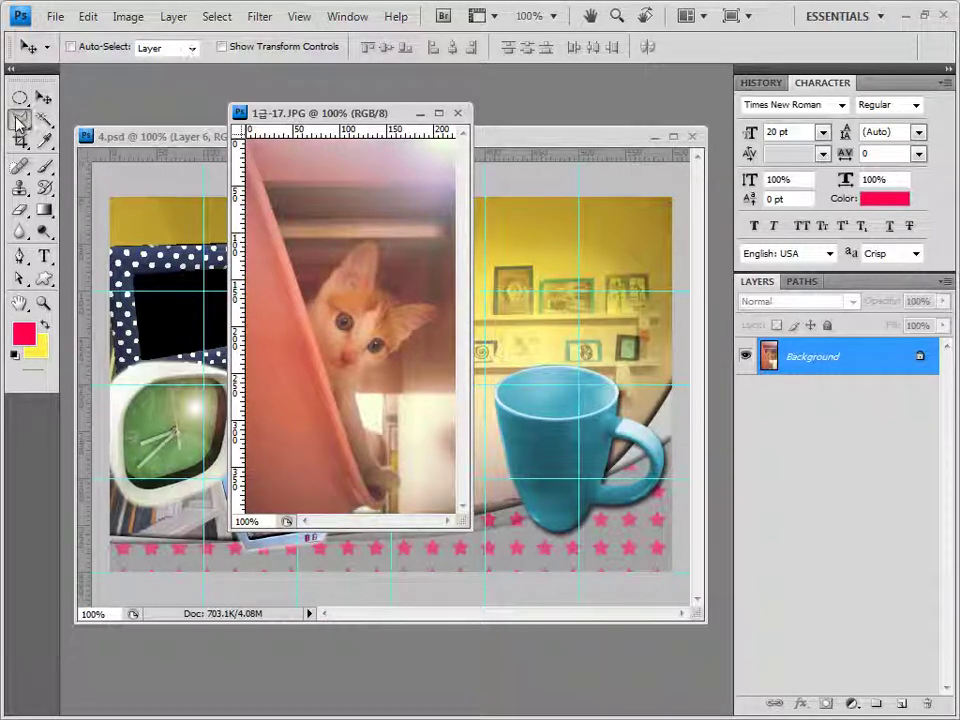
Select the kitten and the pink panel with the Magnetic Lasso, copy them, close 1급-17.JPG, and paste them into 4.psd.
left_click_drag(19, 119, 80, 154)
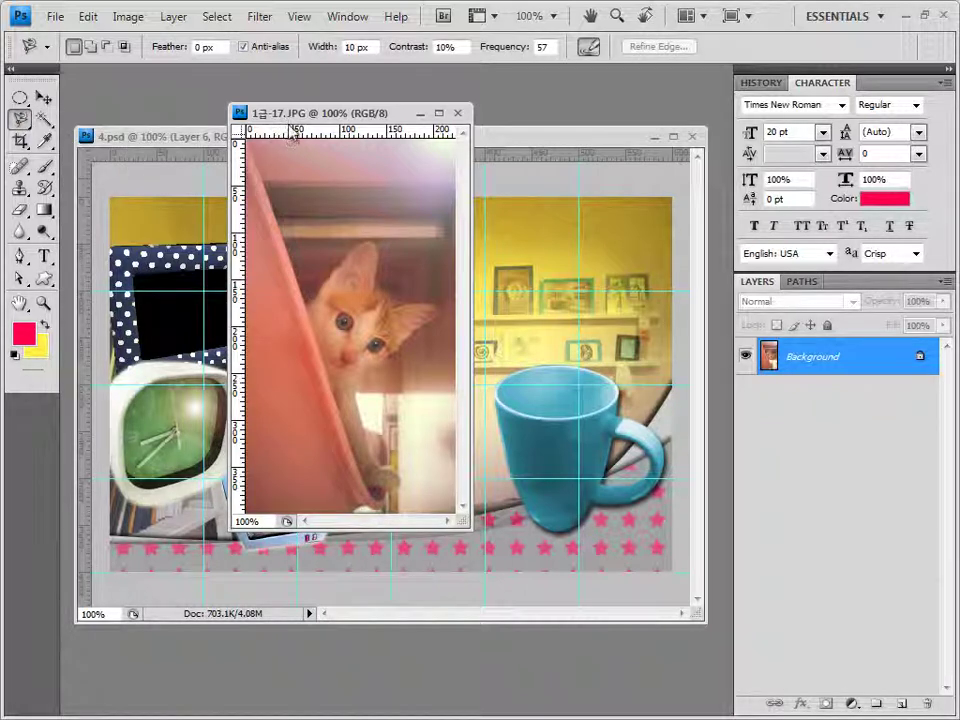
left_click_drag(470, 537, 532, 592)
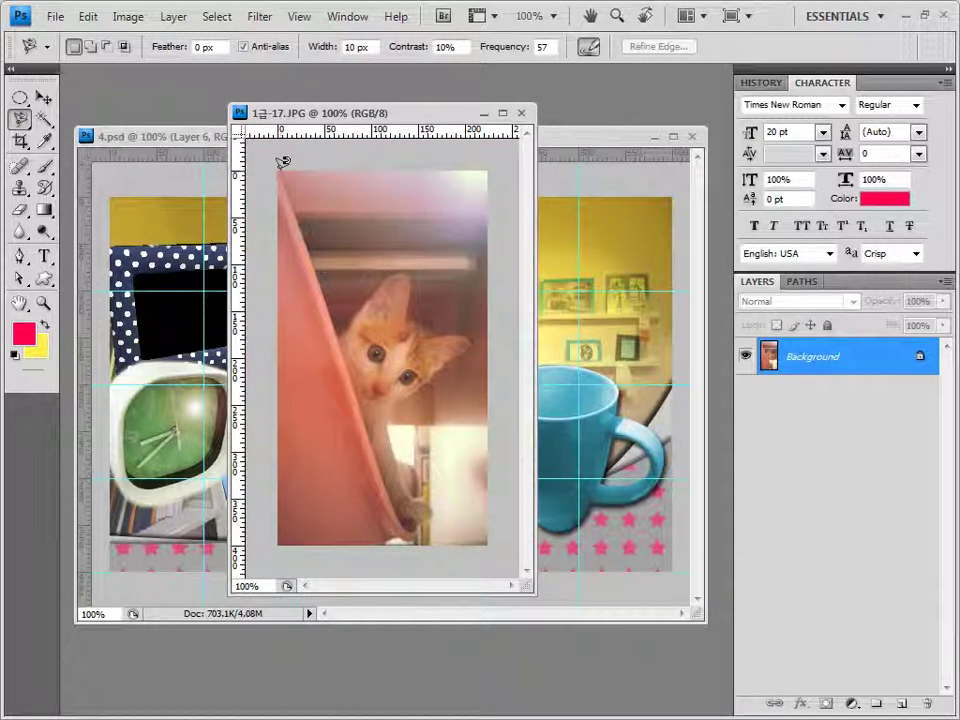
left_click(279, 173)
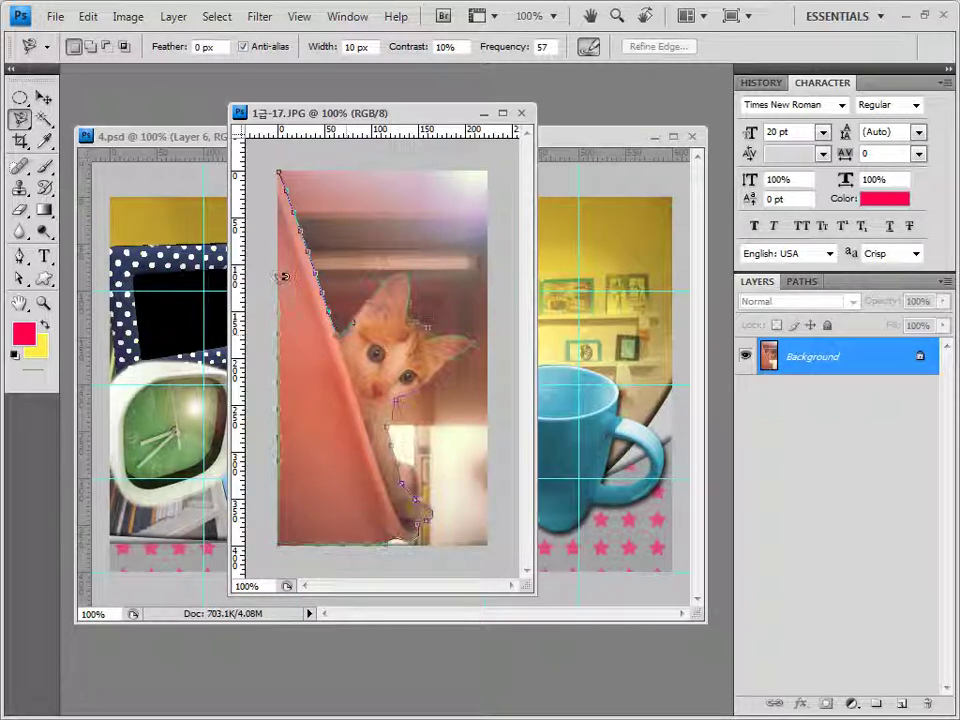
left_click(283, 164)
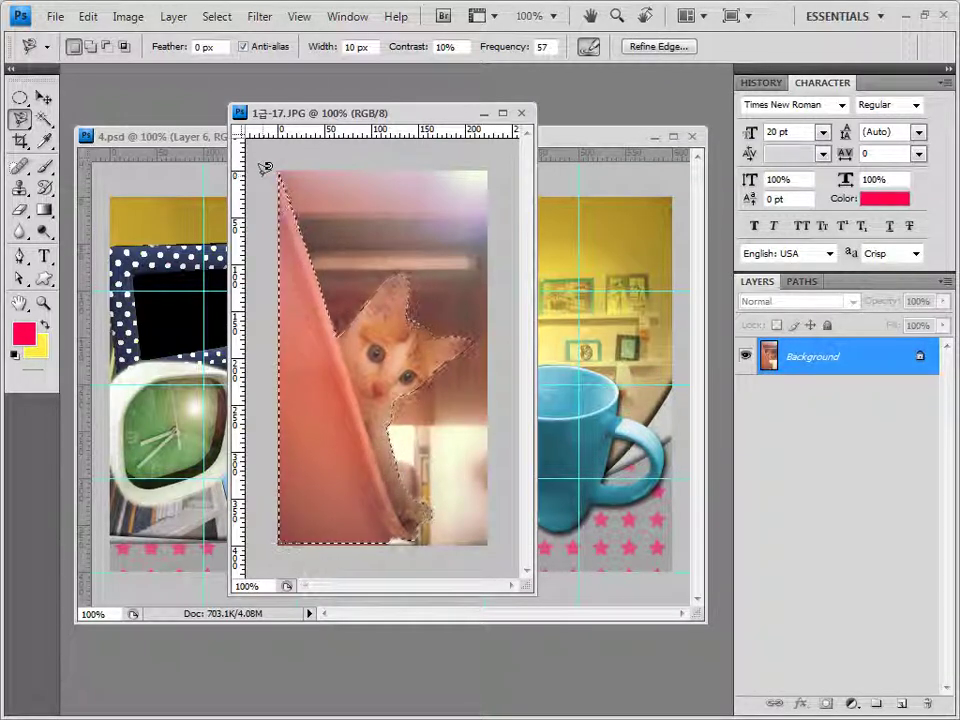
left_click(520, 113)
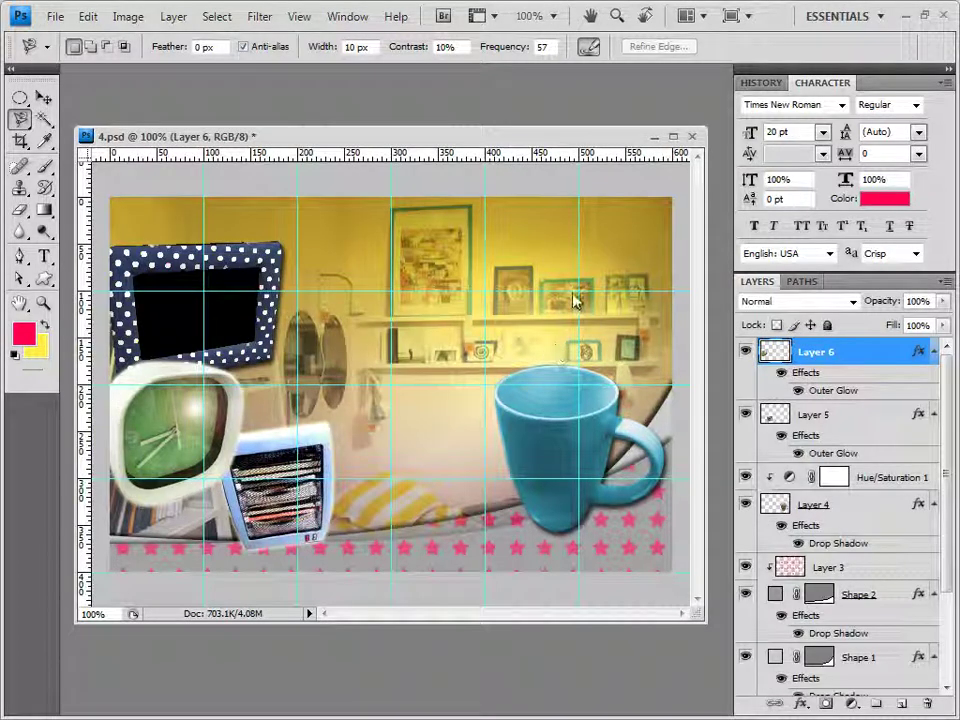
key("ctrl+v")
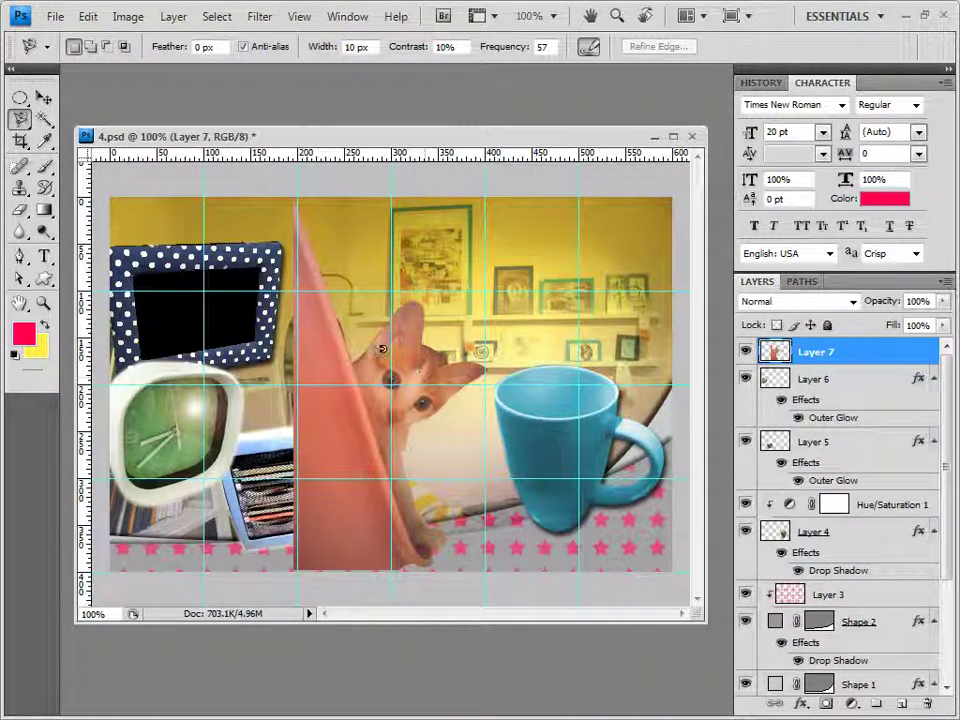
Flip the kitten cut-out horizontally, shrink it, and place it against the canvas's upper right edge above the mug.
key("ctrl+t")
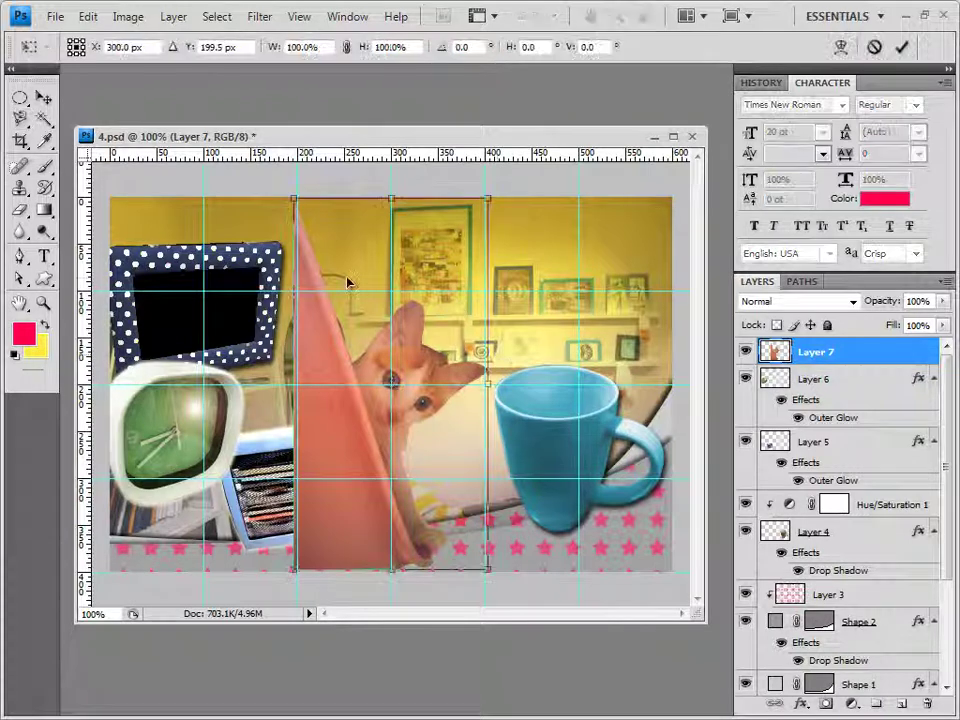
right_click(332, 262)
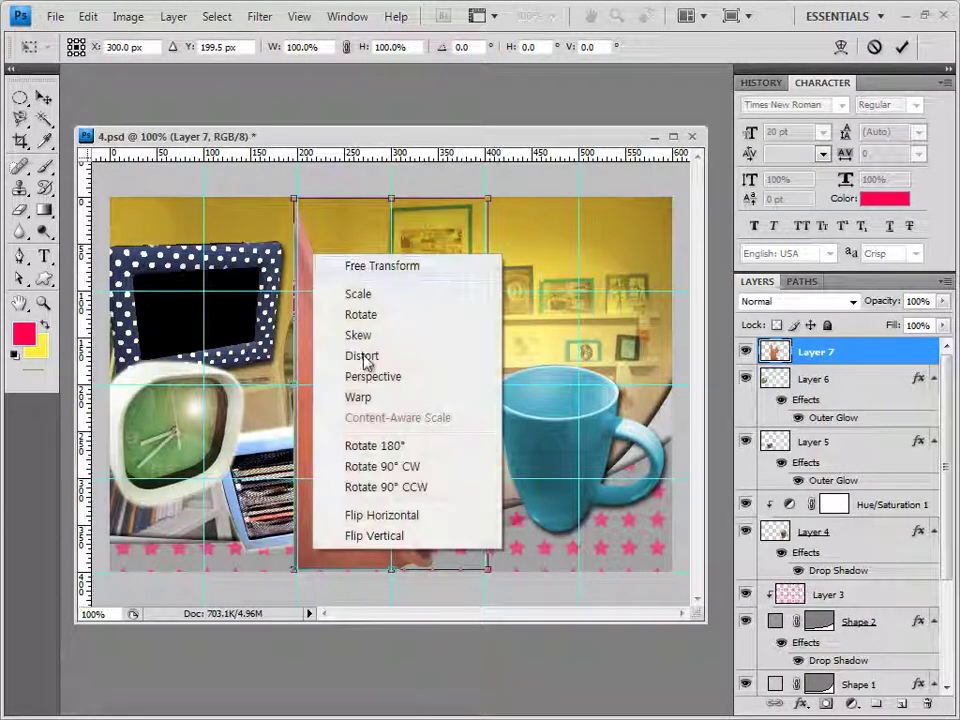
left_click(401, 514)
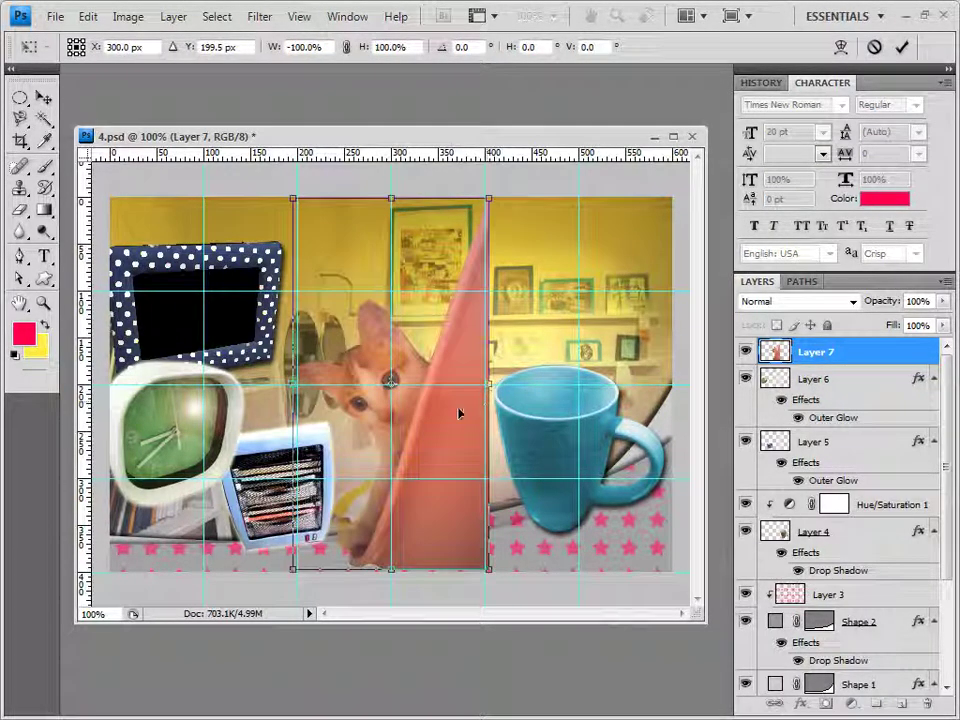
left_click_drag(459, 414, 624, 422)
key("Return")
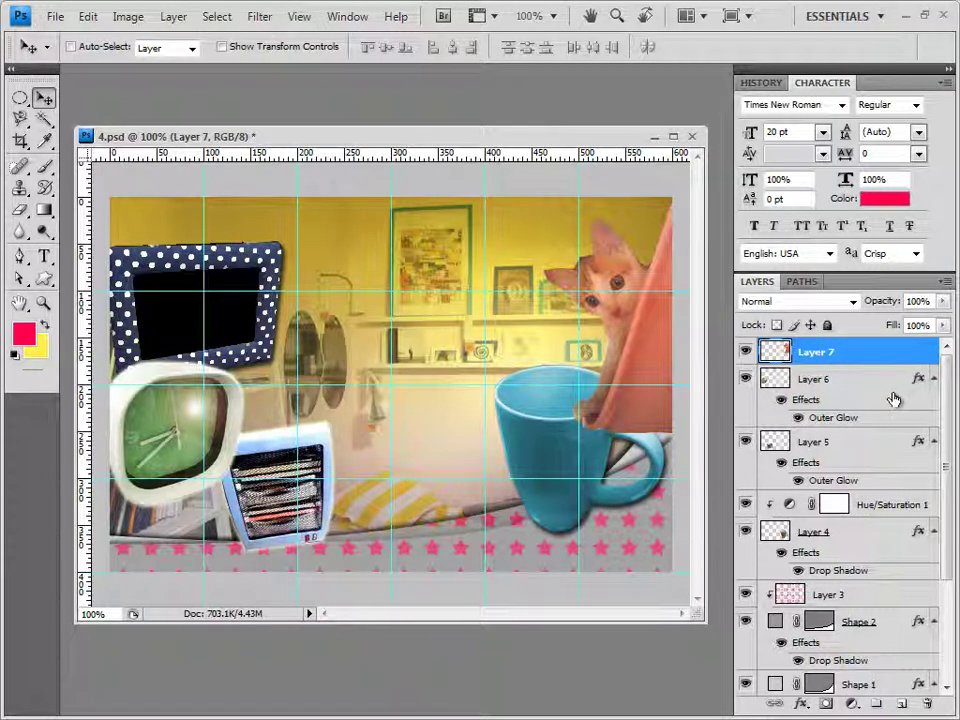
Collapse the upper layers' effect lists, move the kitten's Layer 7 between Shape 1 and Layer 2, and select Layer 6.
left_click(934, 380)
left_click(934, 405)
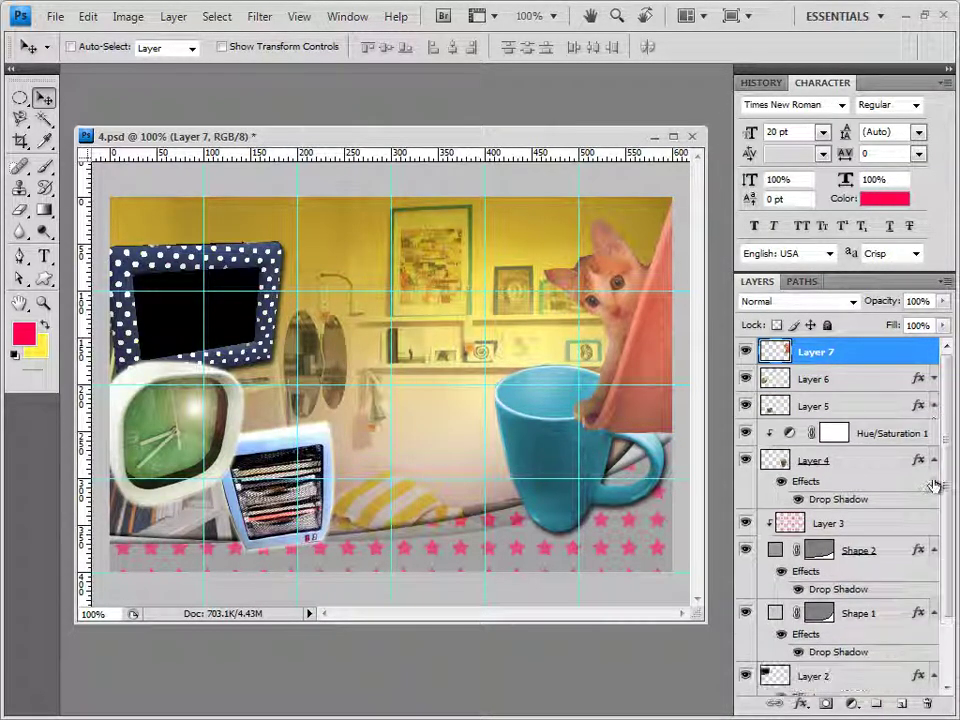
left_click(934, 459)
left_click(934, 514)
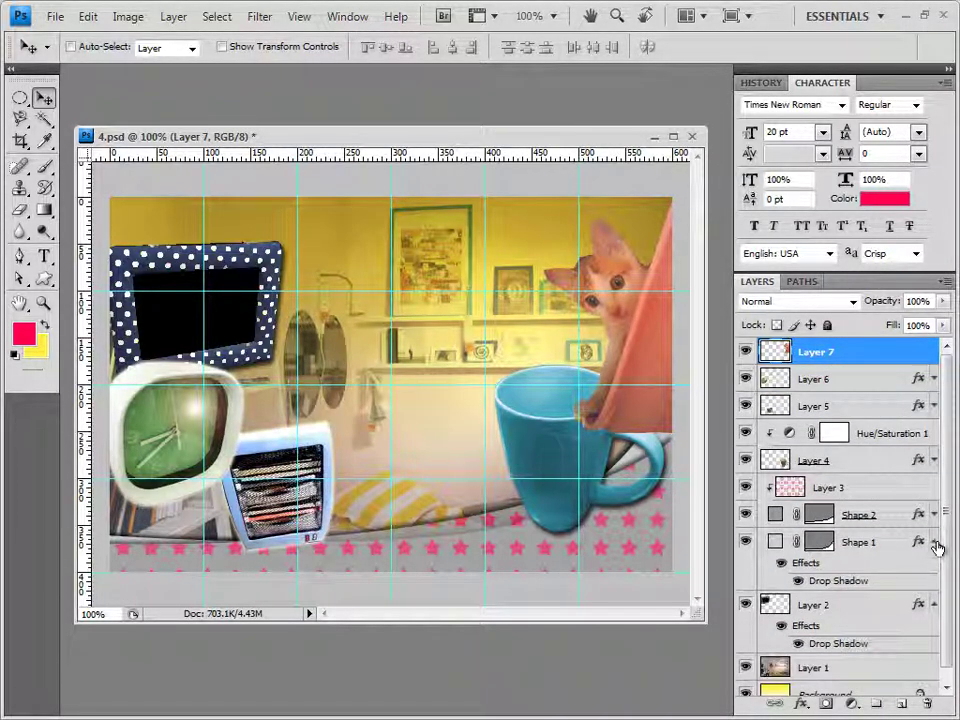
left_click_drag(868, 361, 860, 575)
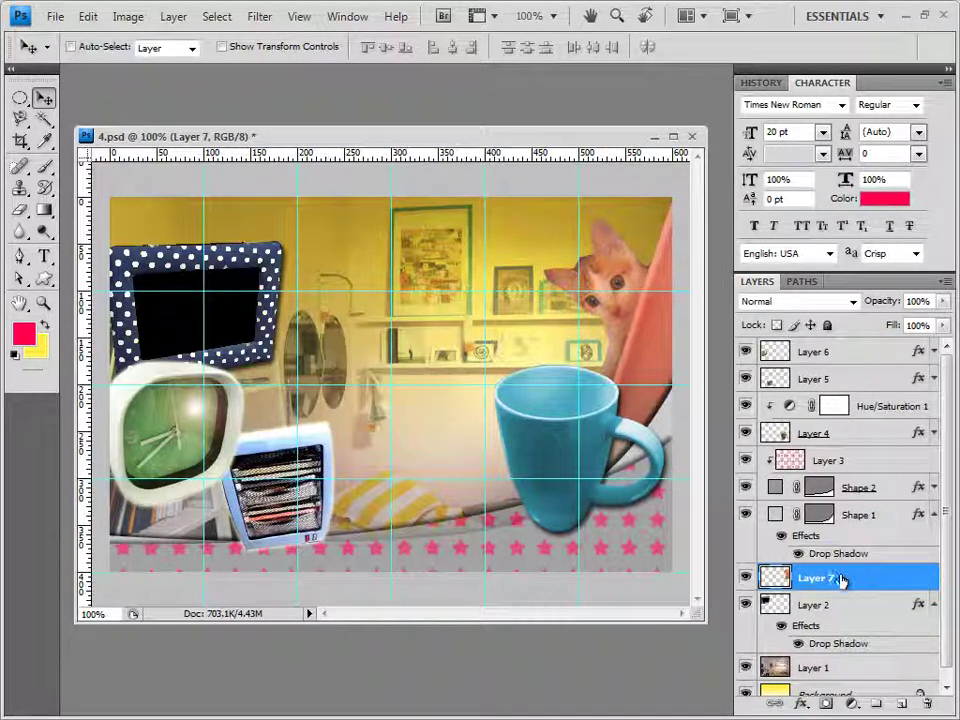
left_click(851, 350)
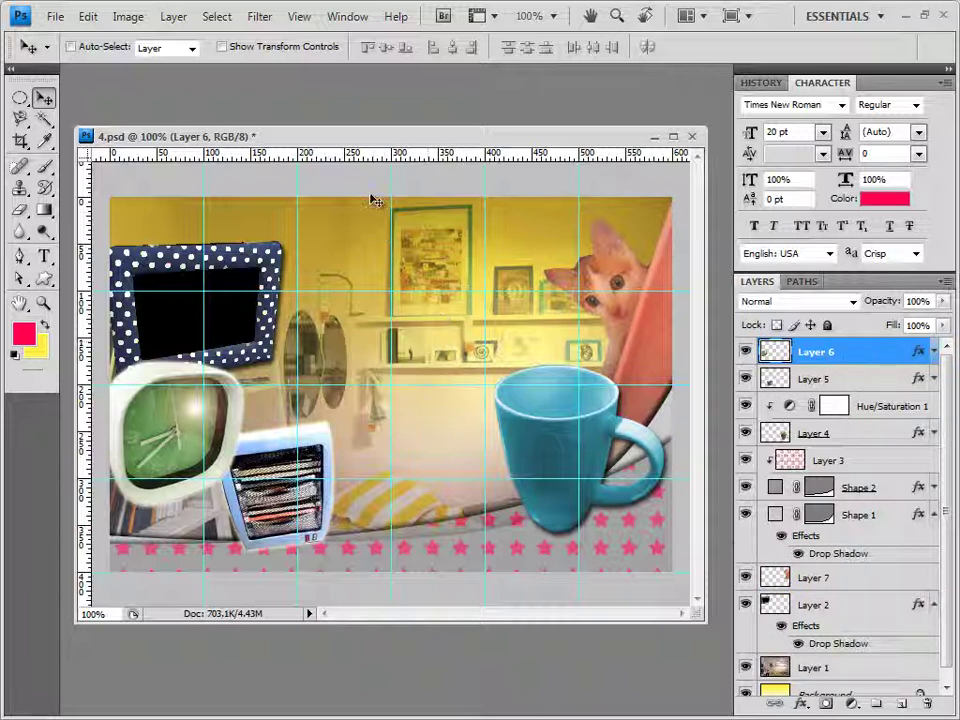
Load the Objects custom shapes and draw the solid spiky crown as a shape layer on the mug's front, about 45 px wide.
left_click(44, 279)
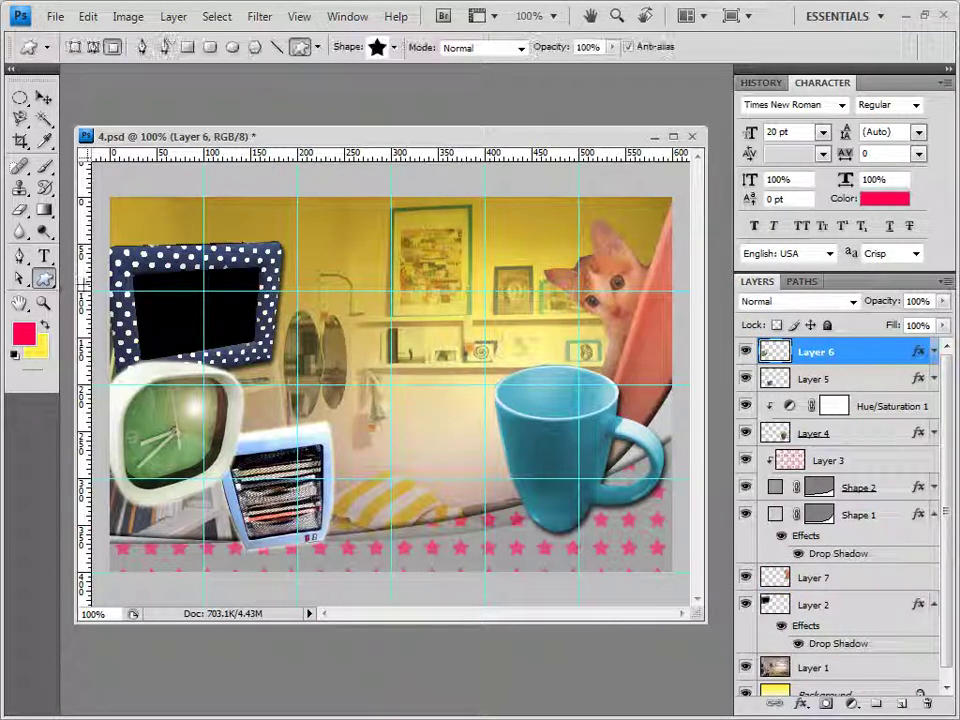
left_click(74, 48)
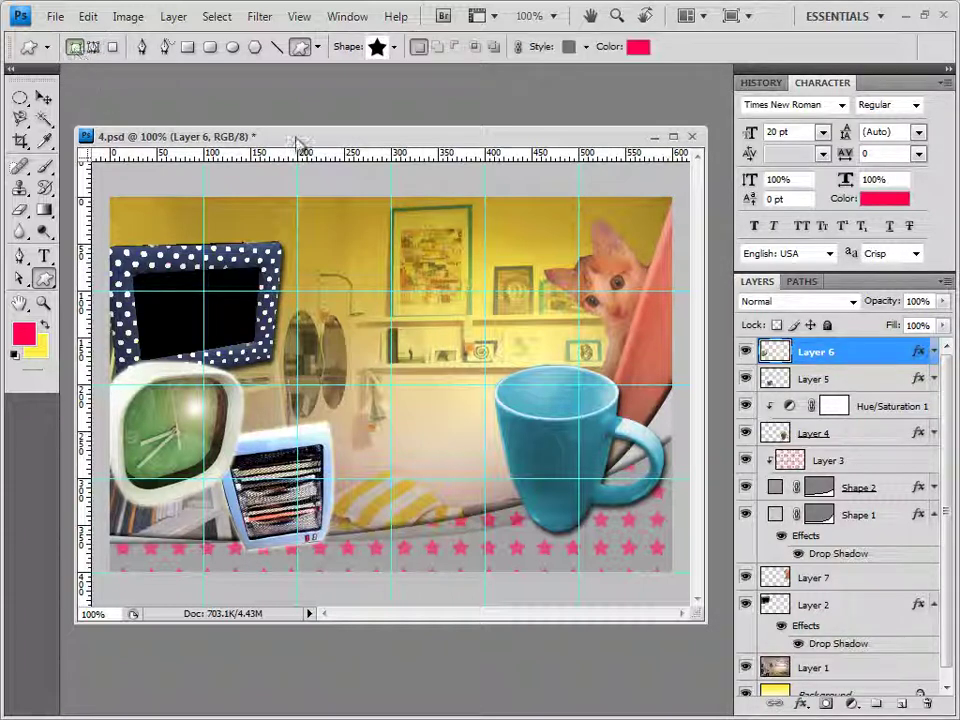
left_click(395, 48)
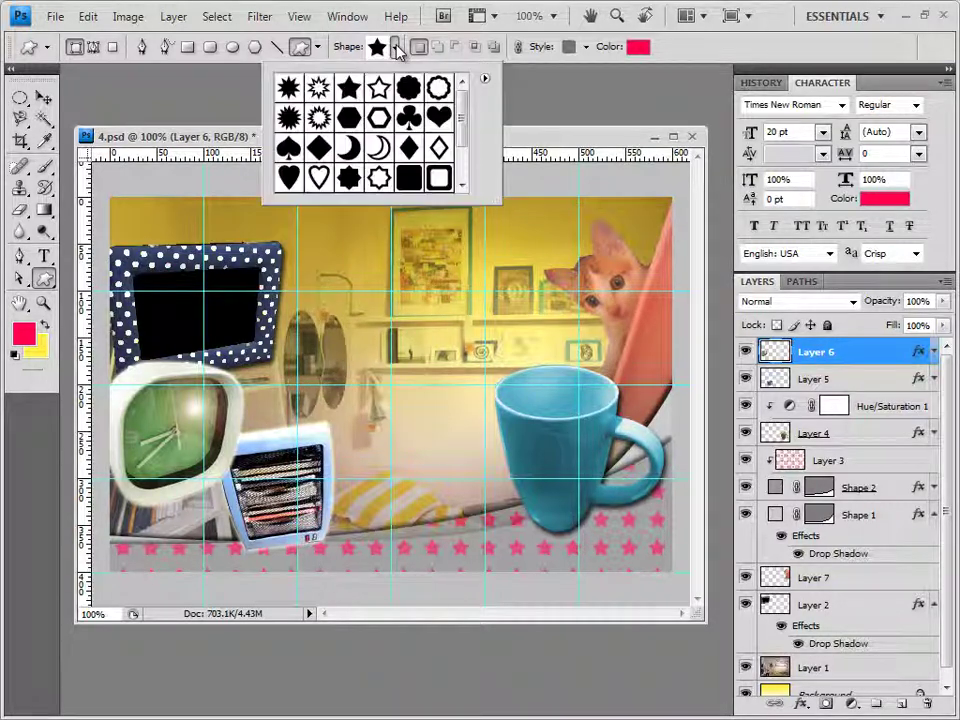
left_click(485, 79)
left_click(530, 469)
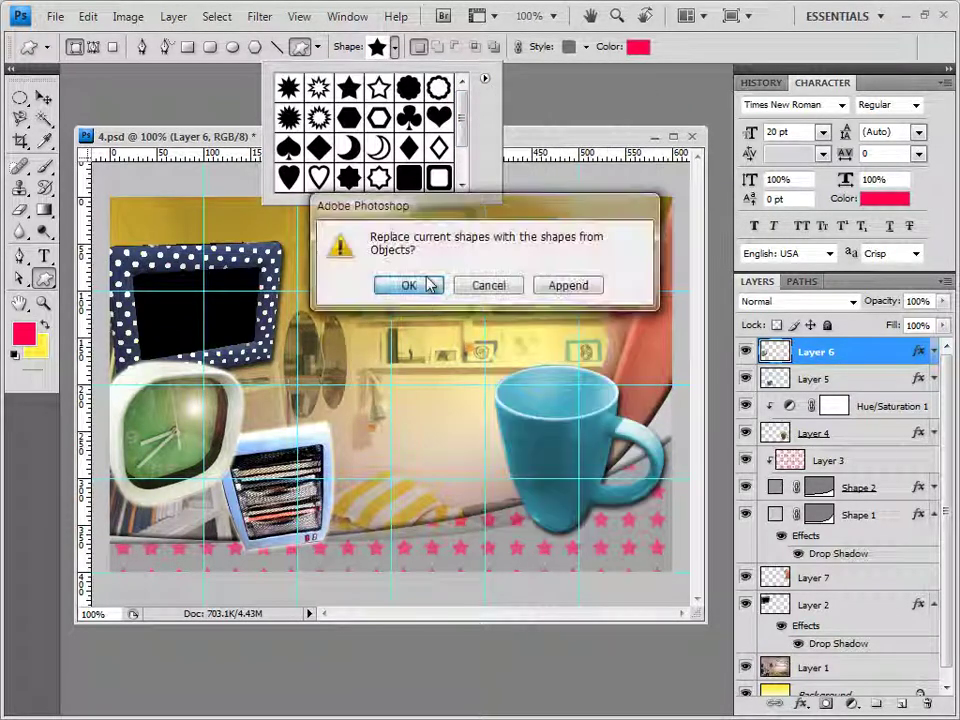
left_click(425, 284)
left_click_drag(463, 118, 463, 150)
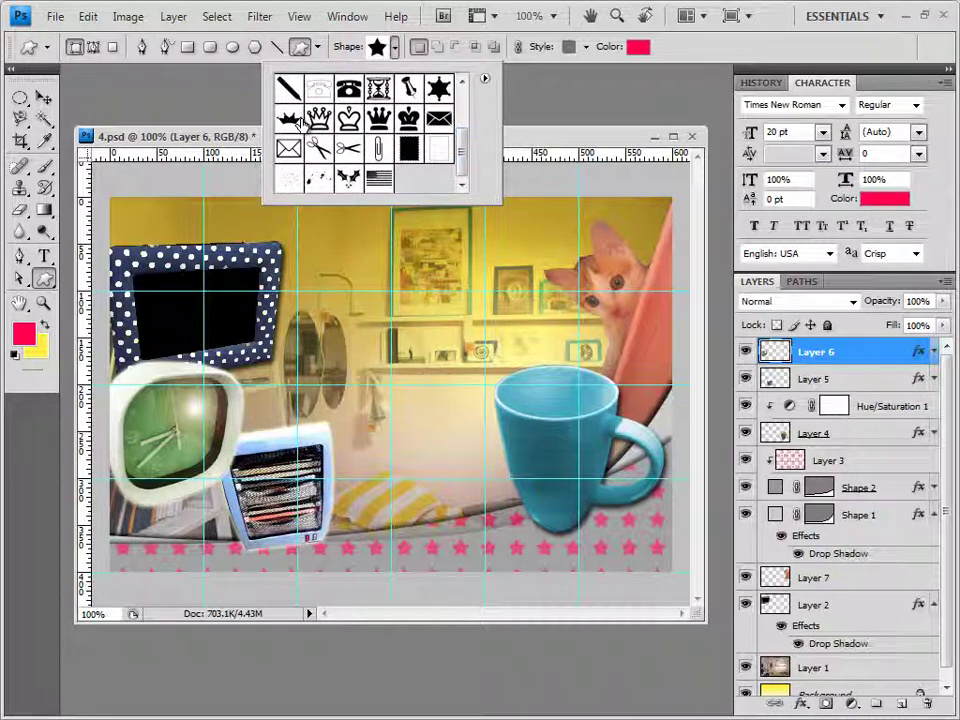
left_click(297, 121)
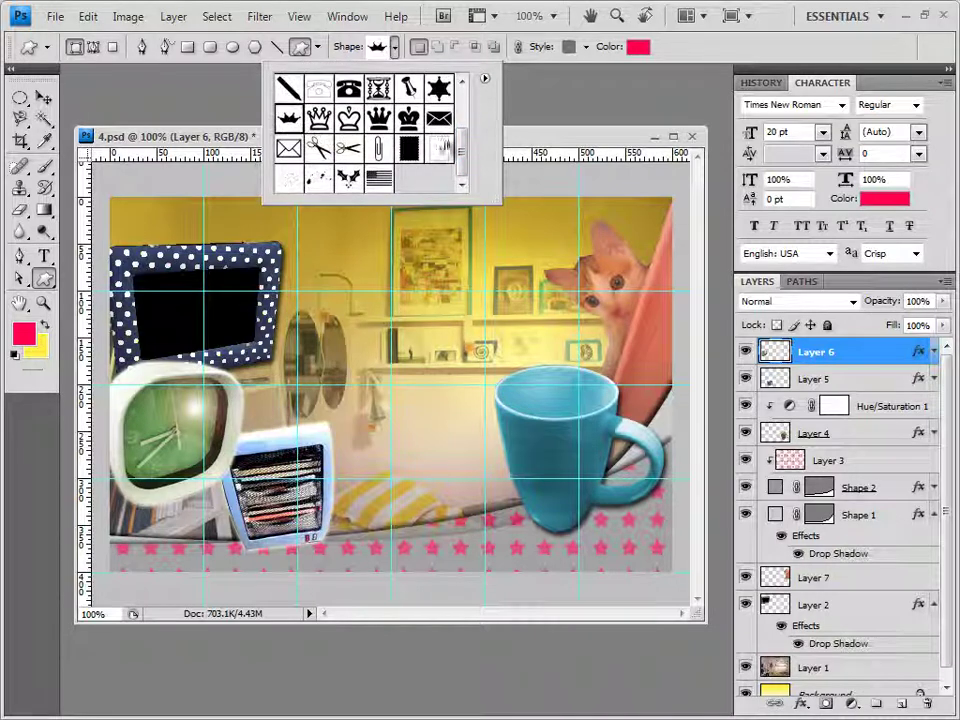
left_click(544, 130)
left_click_drag(534, 441, 578, 475)
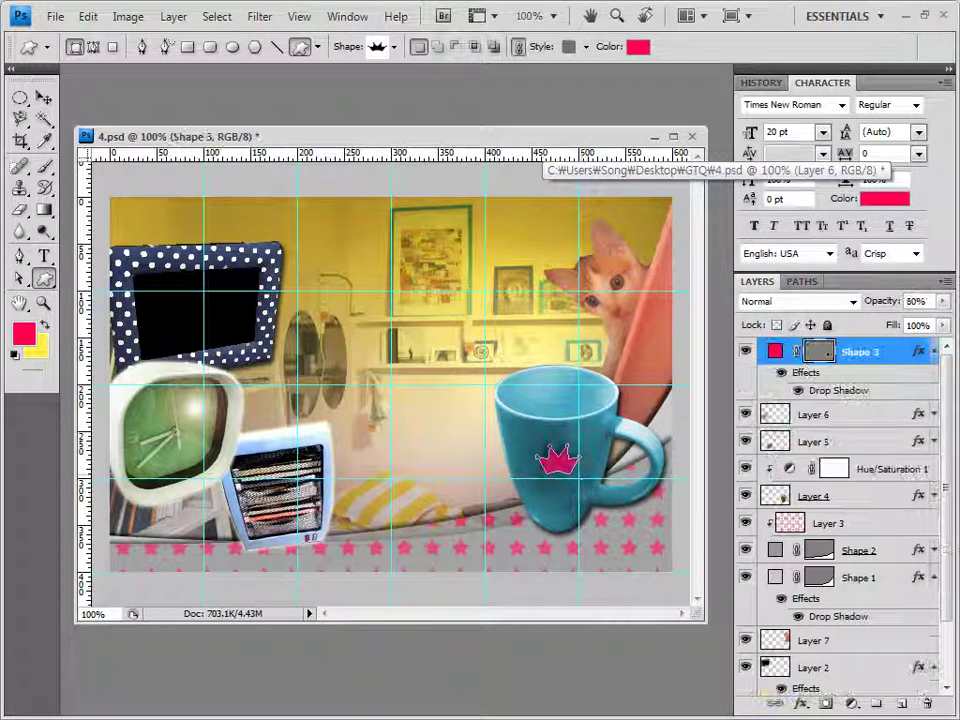
Remove the preset layer style from the crown and set its fill colour to white, ffffff.
left_click(586, 47)
left_click(481, 88)
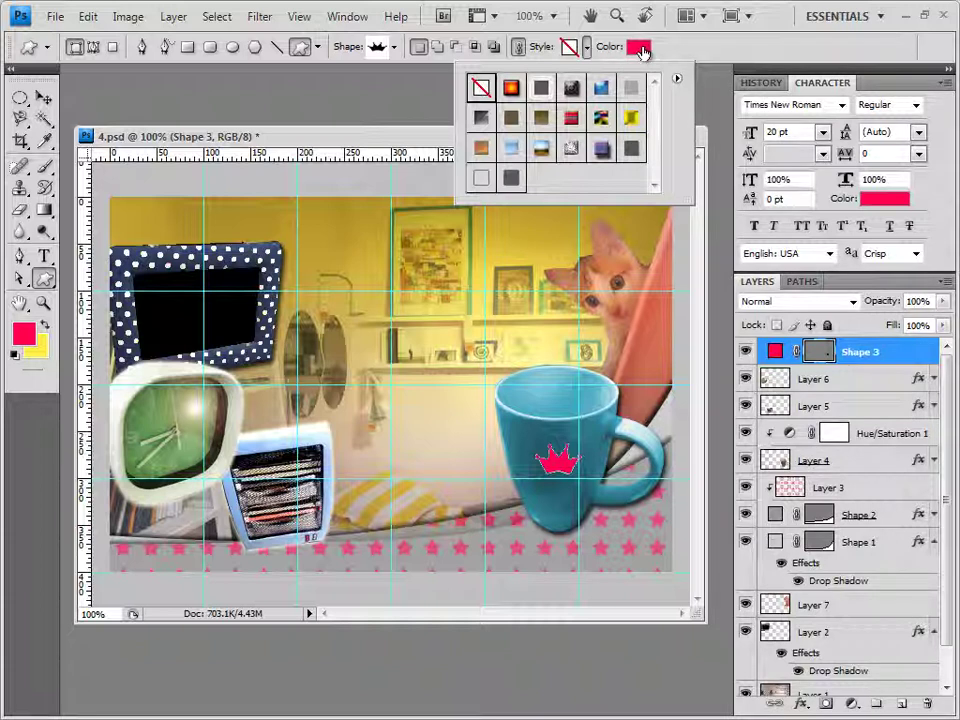
left_click(637, 47)
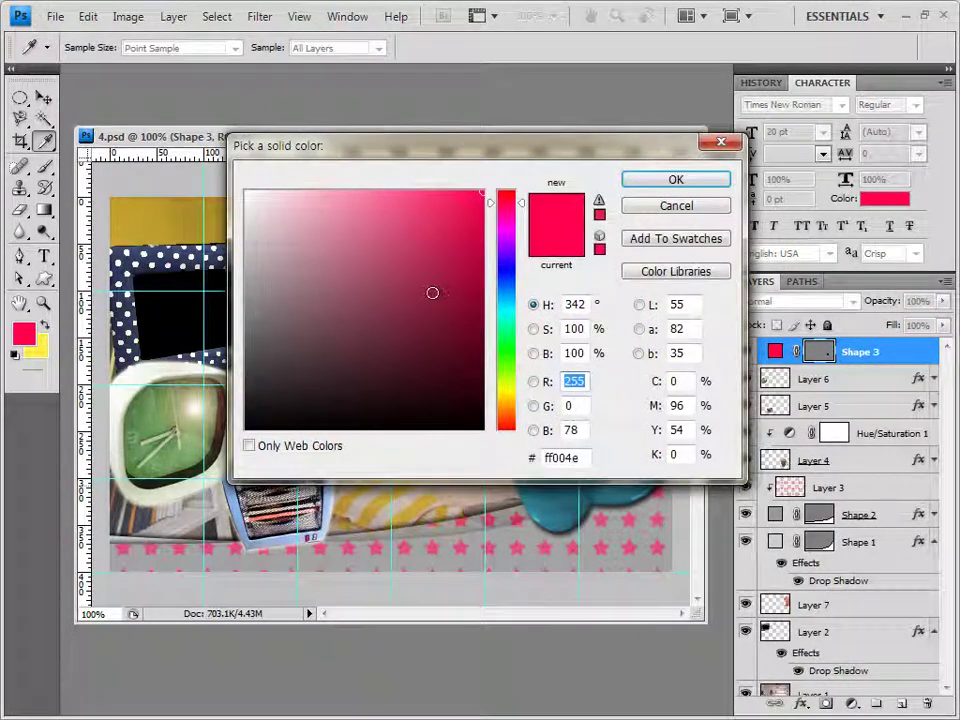
left_click_drag(432, 292, 96, 96)
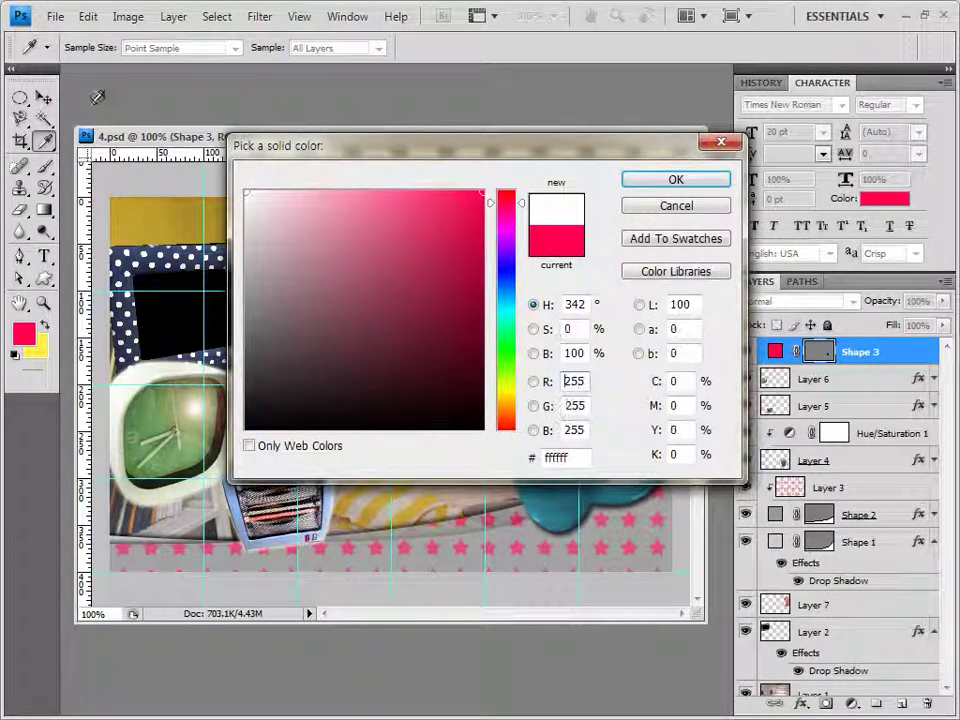
left_click(676, 180)
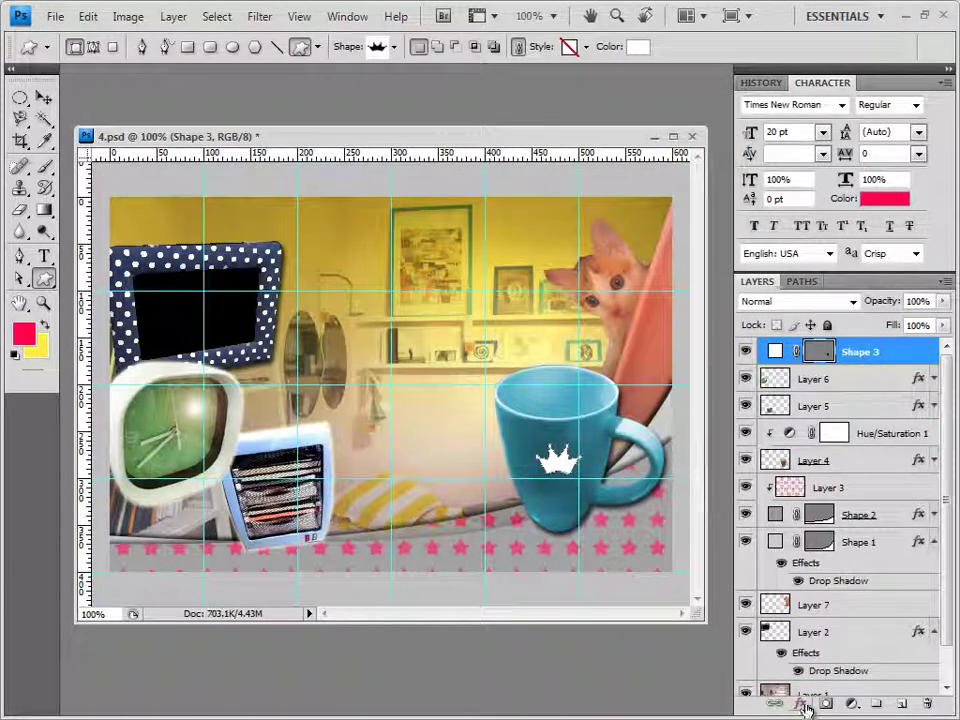
Apply an Inner Shadow to the crown with 75% opacity, 120° angle, 5 px distance and 5 px size.
left_click(803, 705)
left_click(848, 524)
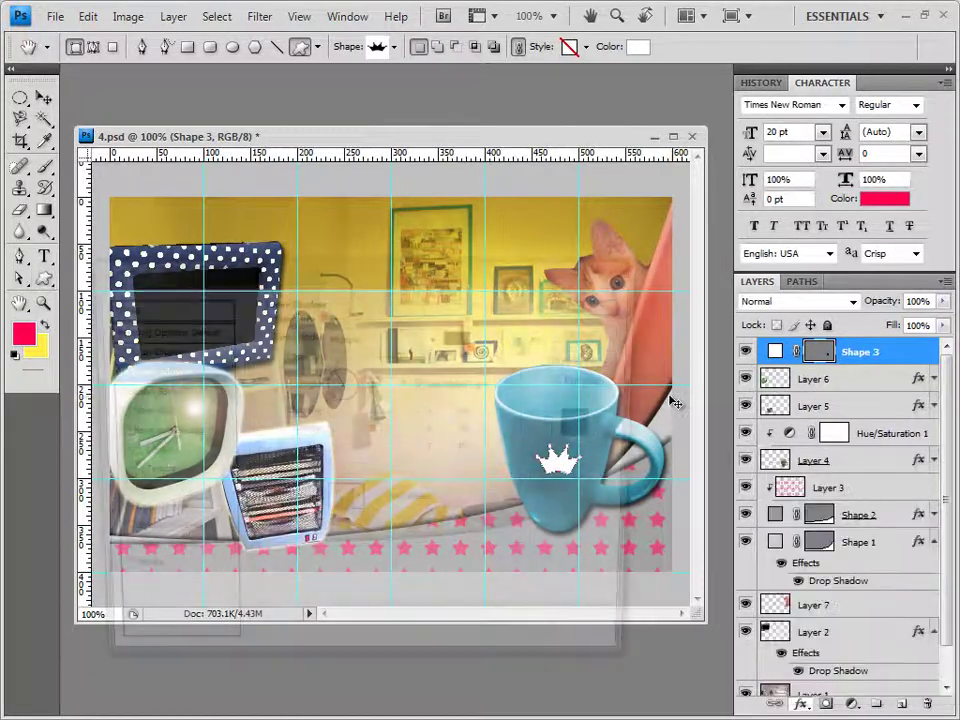
left_click_drag(563, 208, 567, 465)
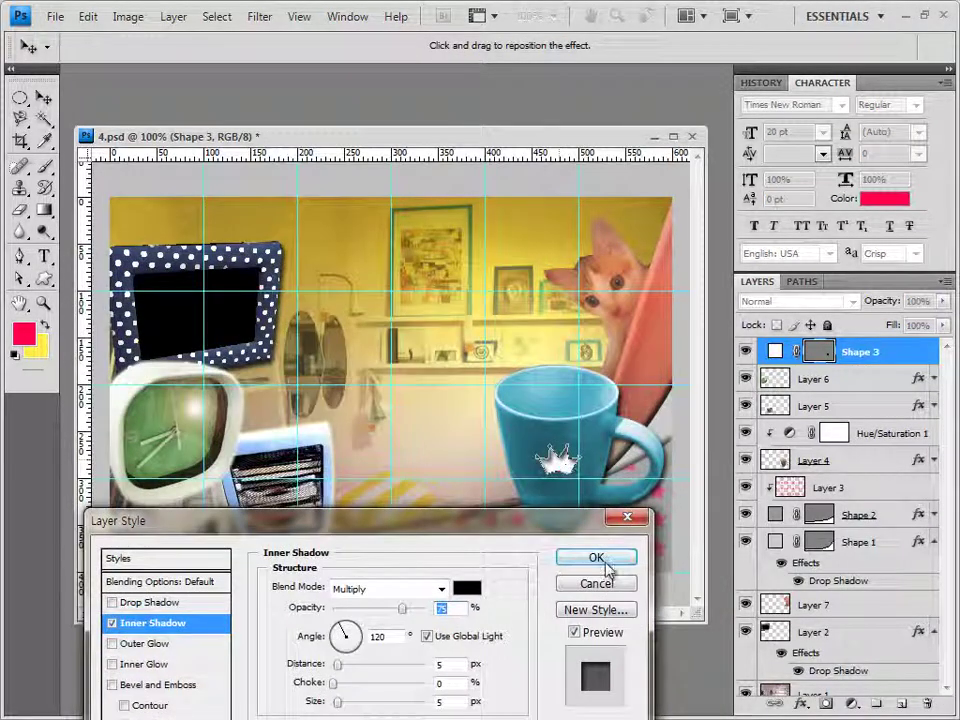
left_click_drag(580, 532, 620, 256)
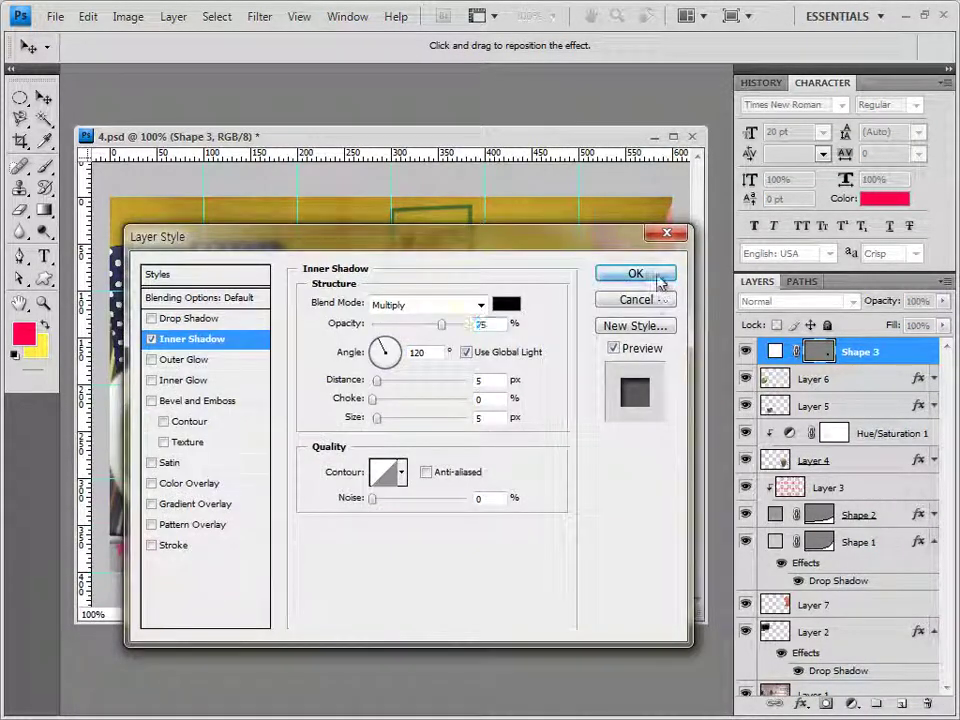
left_click(656, 275)
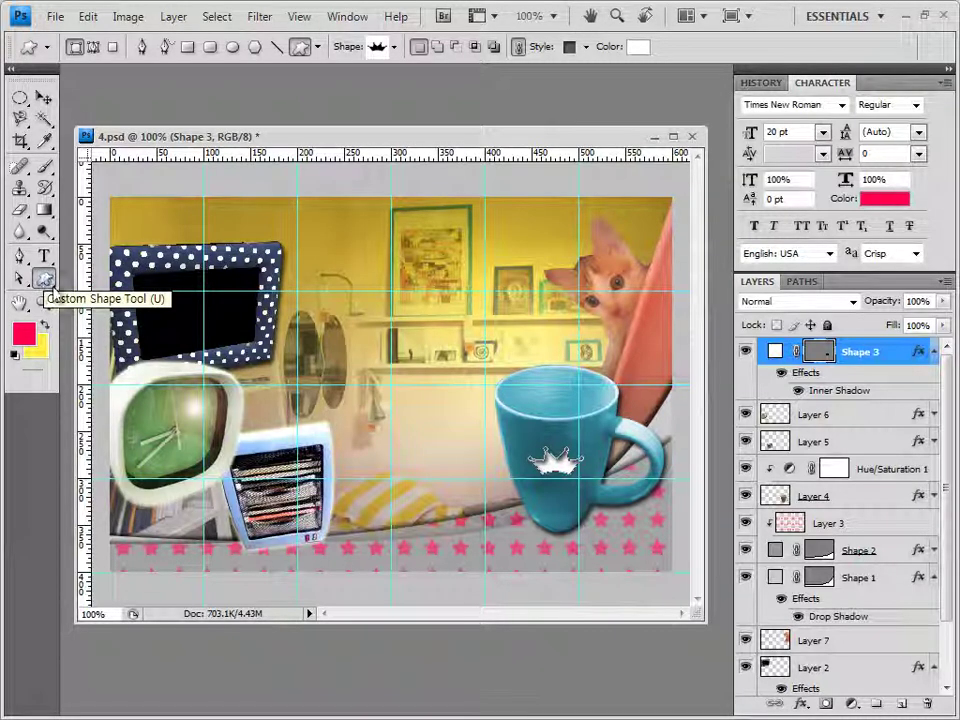
Load the Shapes custom shape set and draw a wide heart about 100 px across, below the clock and overlapping the heater.
left_click(393, 47)
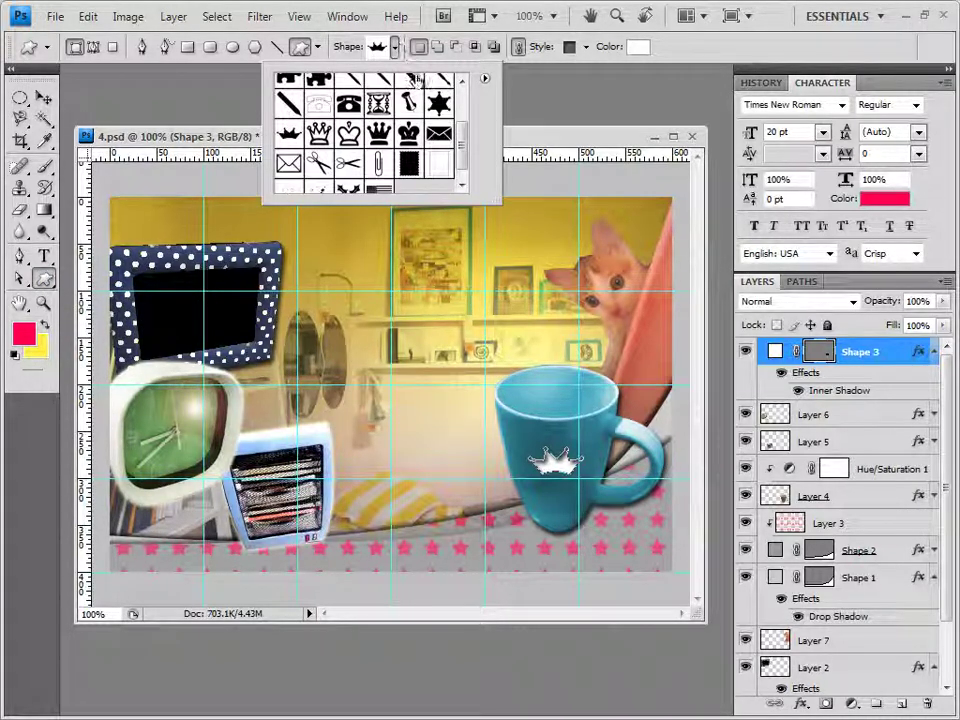
left_click(484, 78)
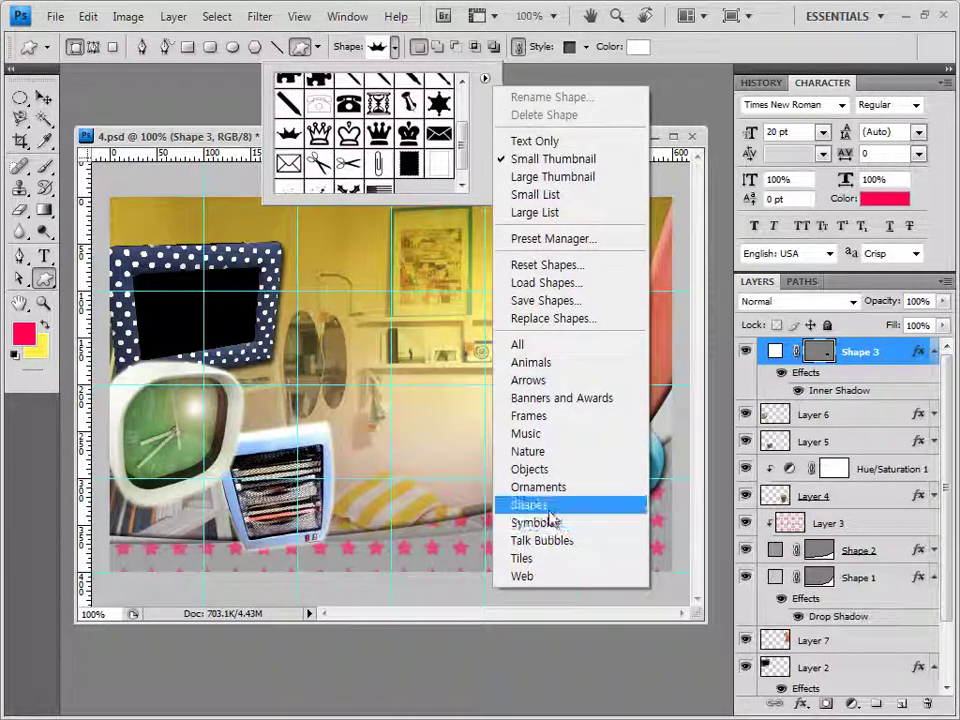
left_click(550, 507)
left_click(424, 286)
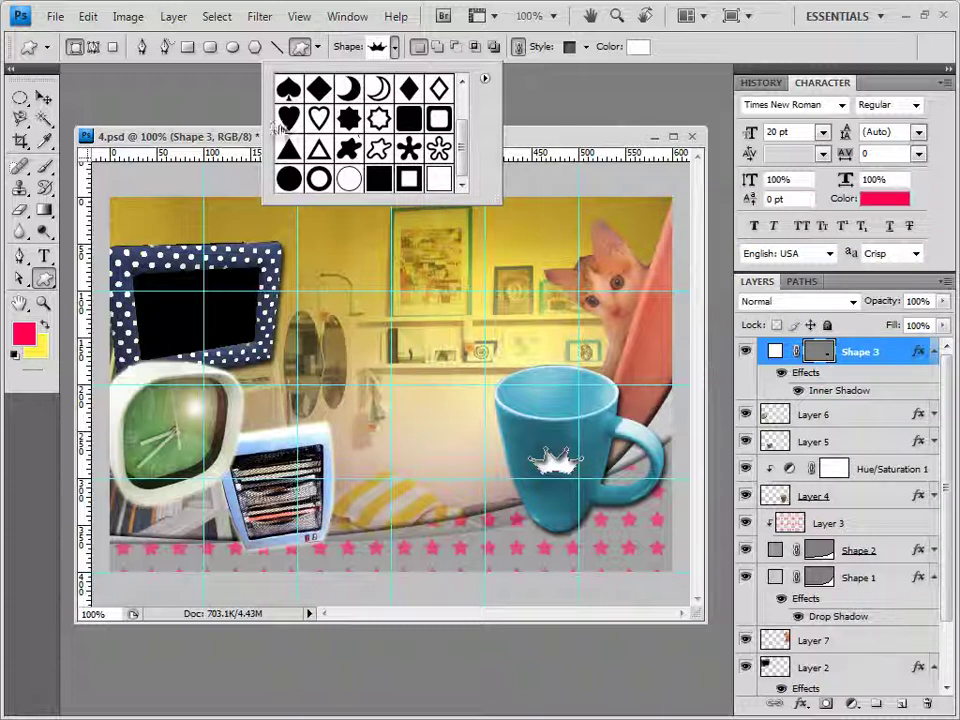
left_click_drag(461, 152, 461, 125)
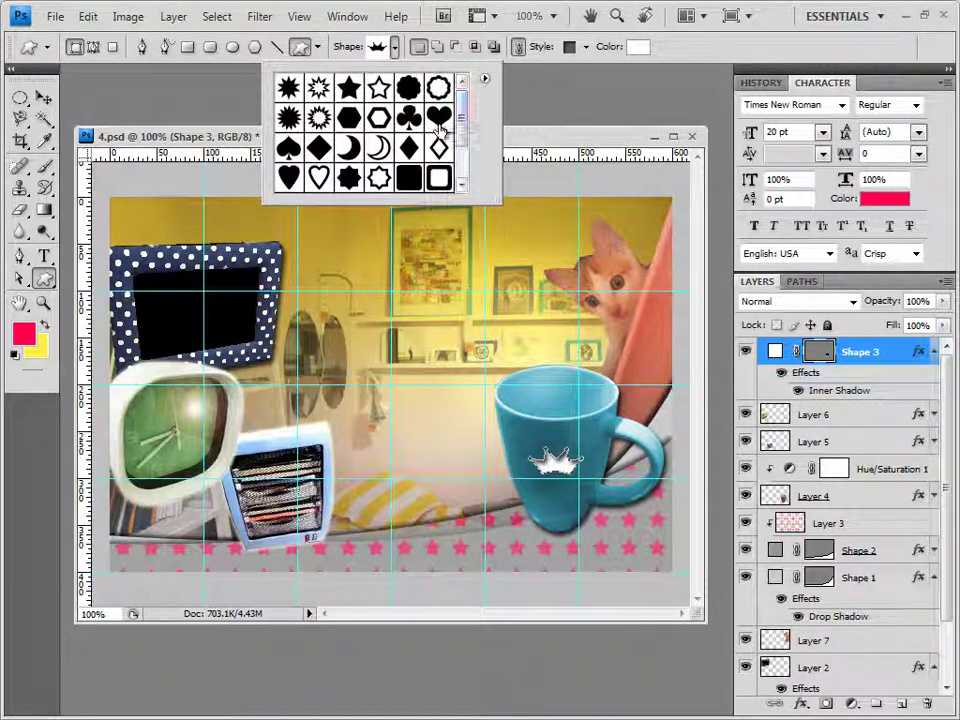
left_click(440, 119)
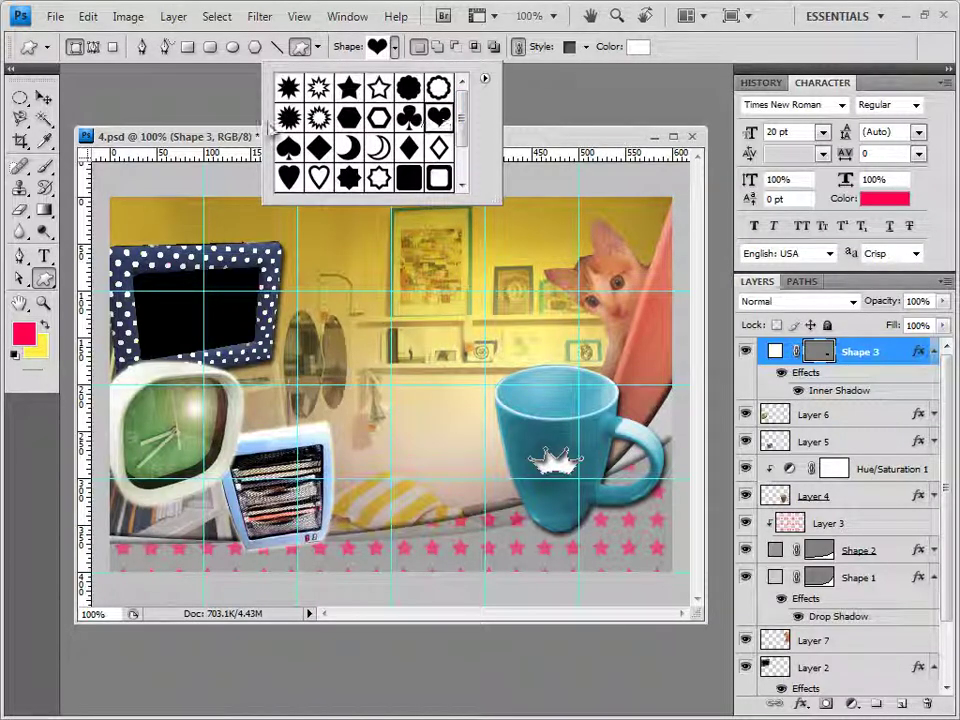
left_click(225, 143)
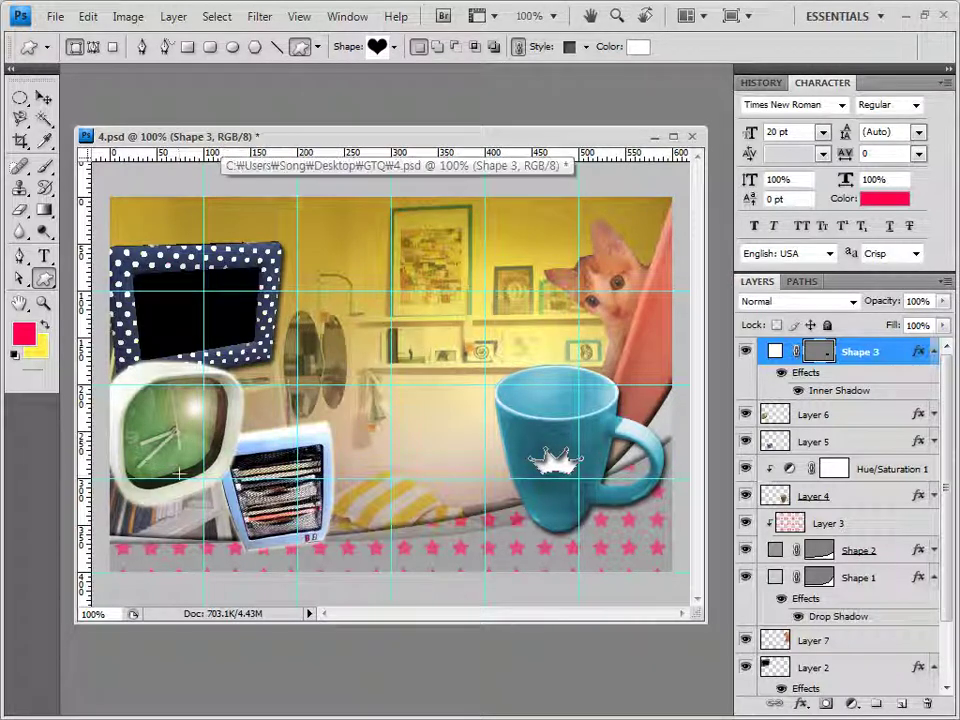
left_click_drag(172, 487, 253, 553)
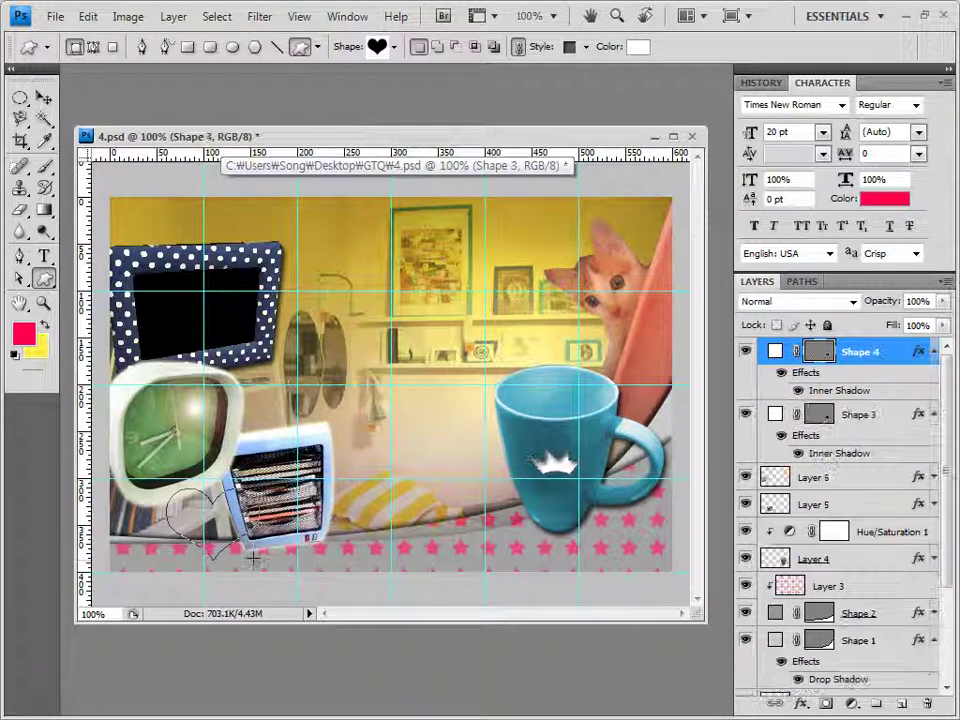
Remove the preset layer style from the heart and set its fill colour to ff004e.
left_click(586, 46)
left_click(480, 89)
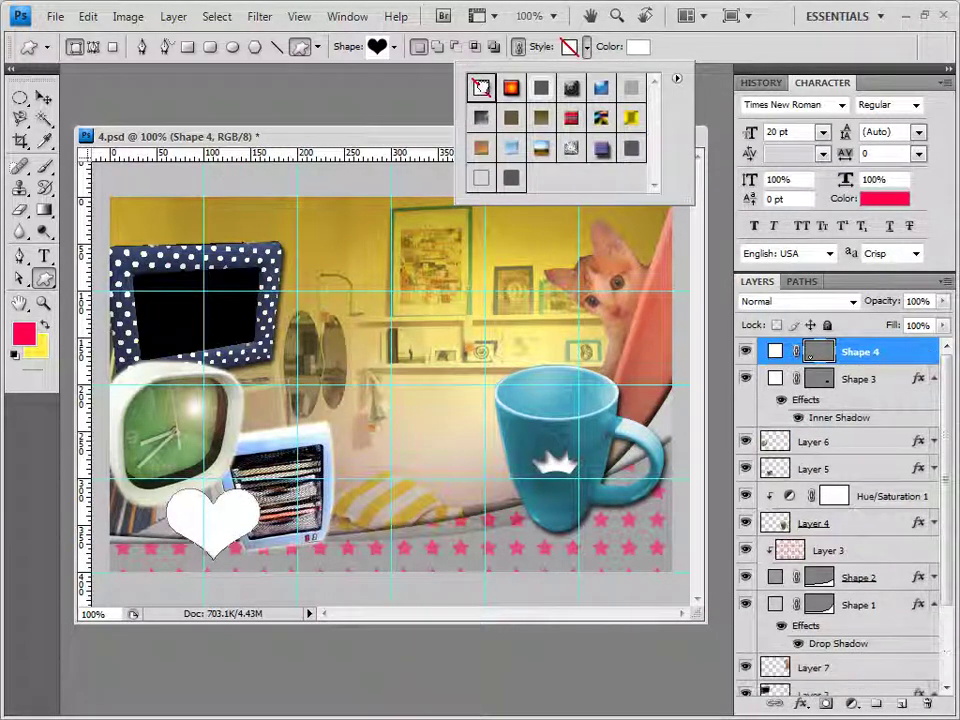
left_click(716, 53)
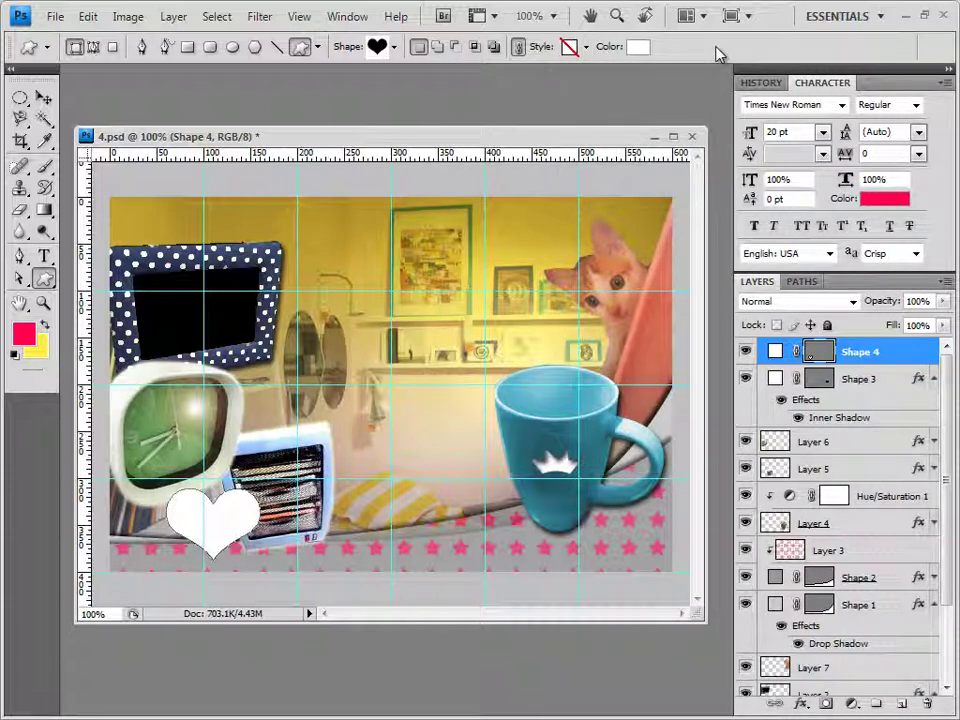
left_click(637, 46)
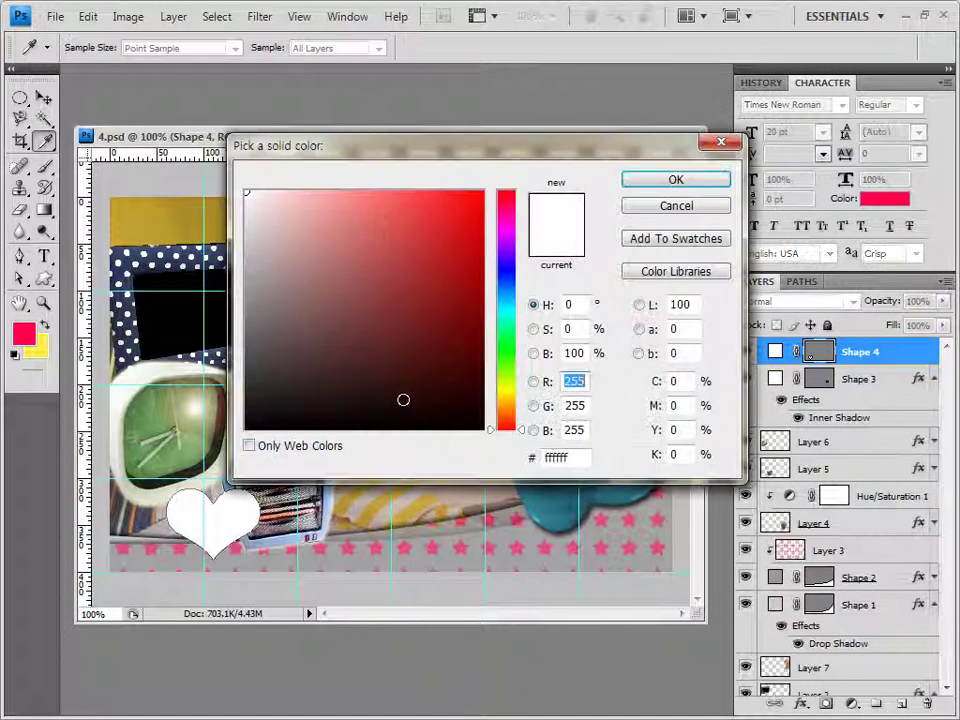
double_click(576, 457)
type("ff004e")
left_click(712, 184)
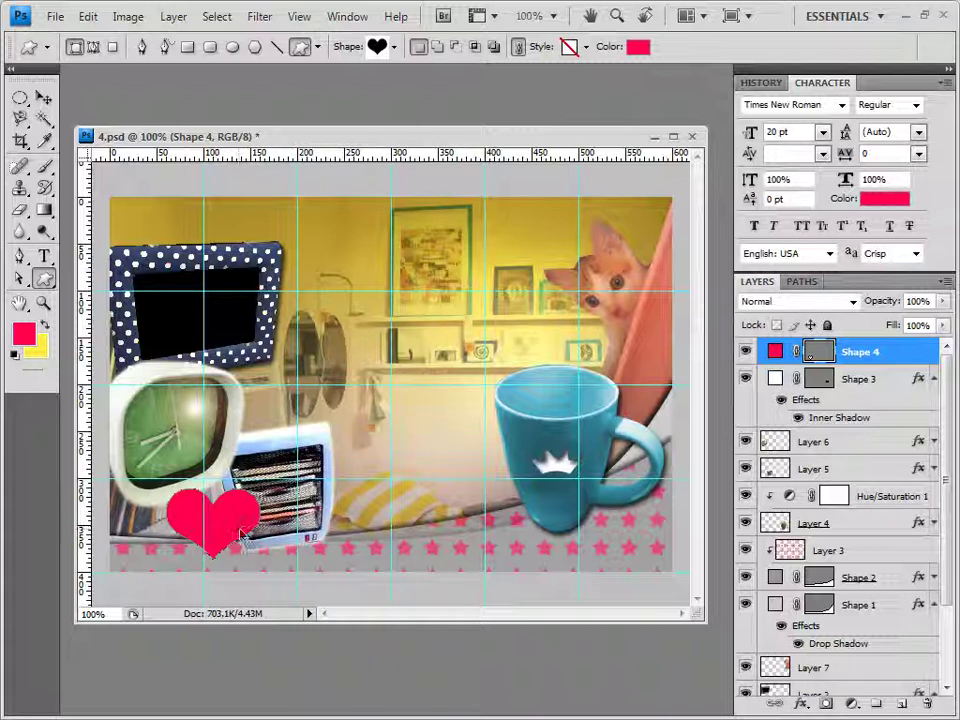
Shrink the heart to about 88 px wide and shift it left, clear of the heater.
key("ctrl+t")
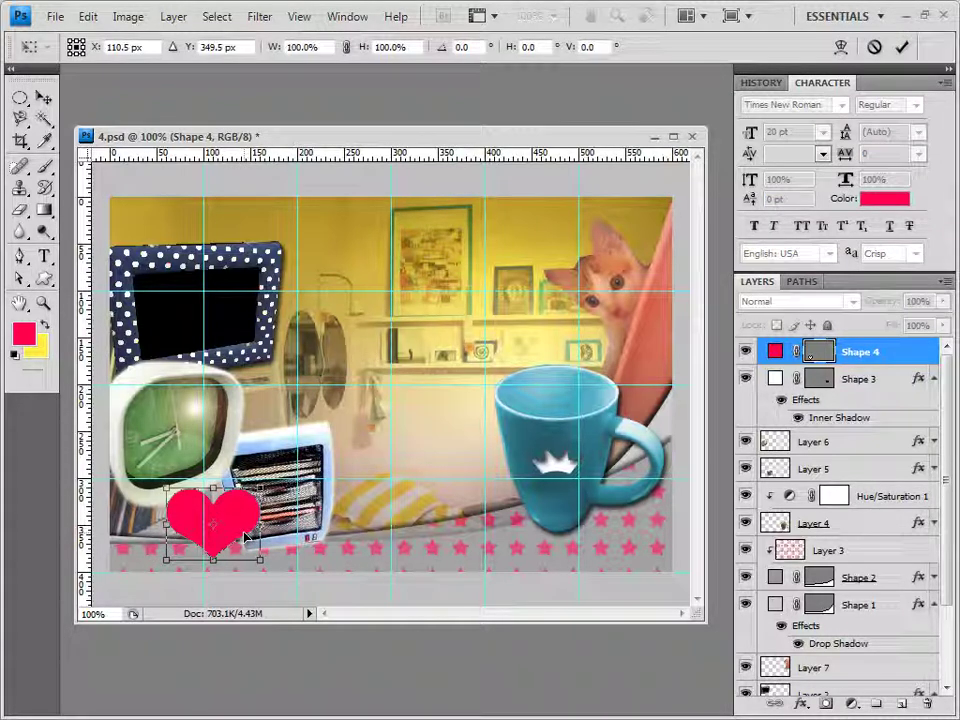
left_click_drag(245, 538, 217, 539)
key("Return")
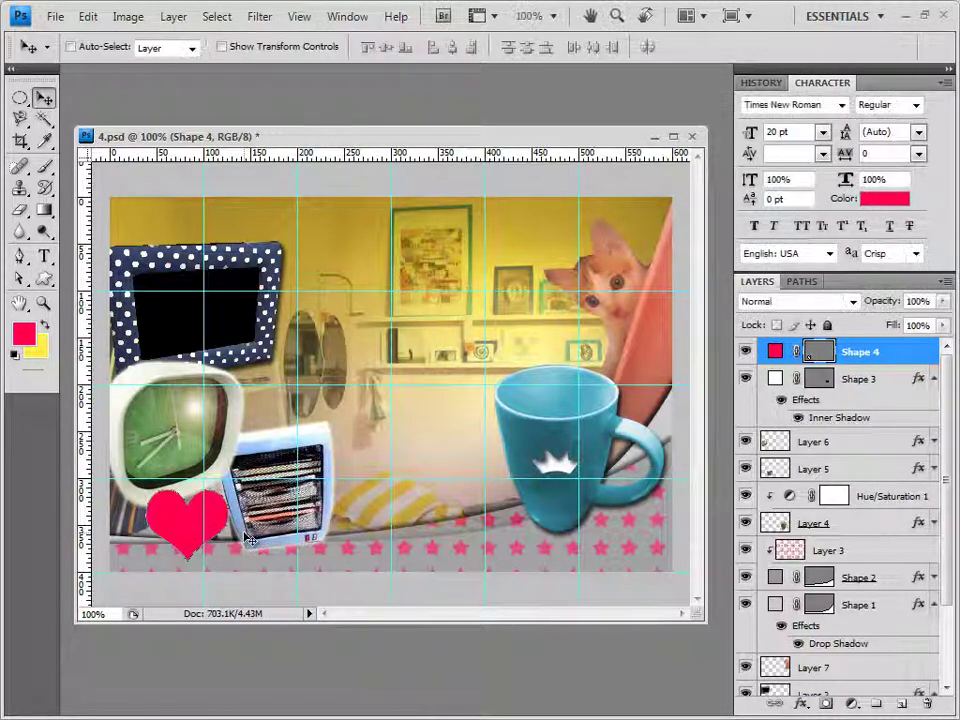
Apply Bevel and Emboss to the heart and set its layer opacity to 80%.
left_click(802, 705)
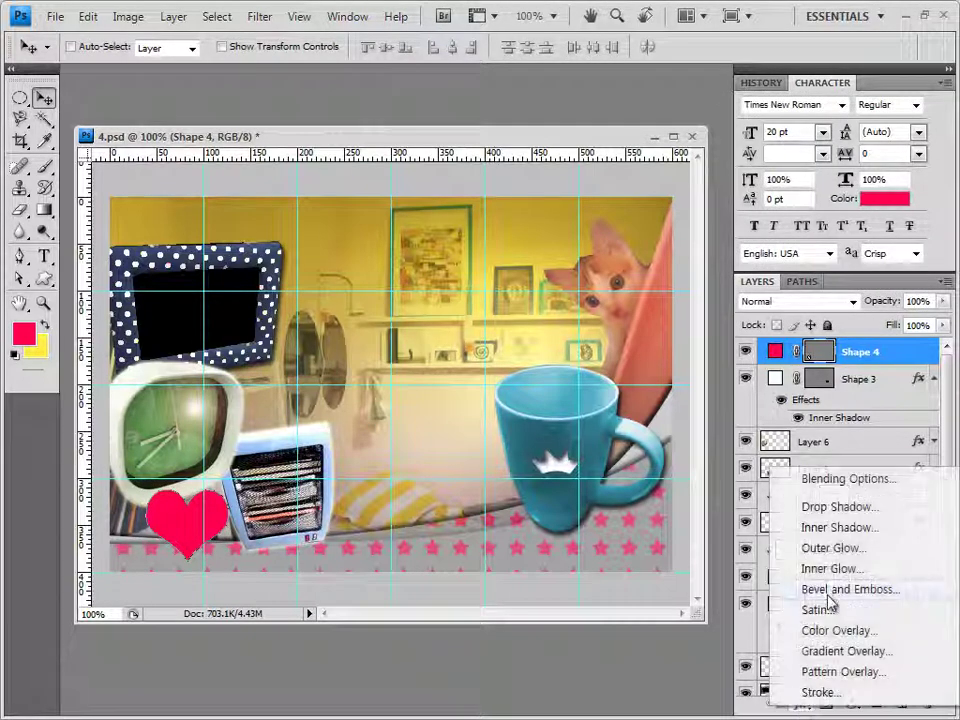
left_click(800, 590)
left_click(637, 275)
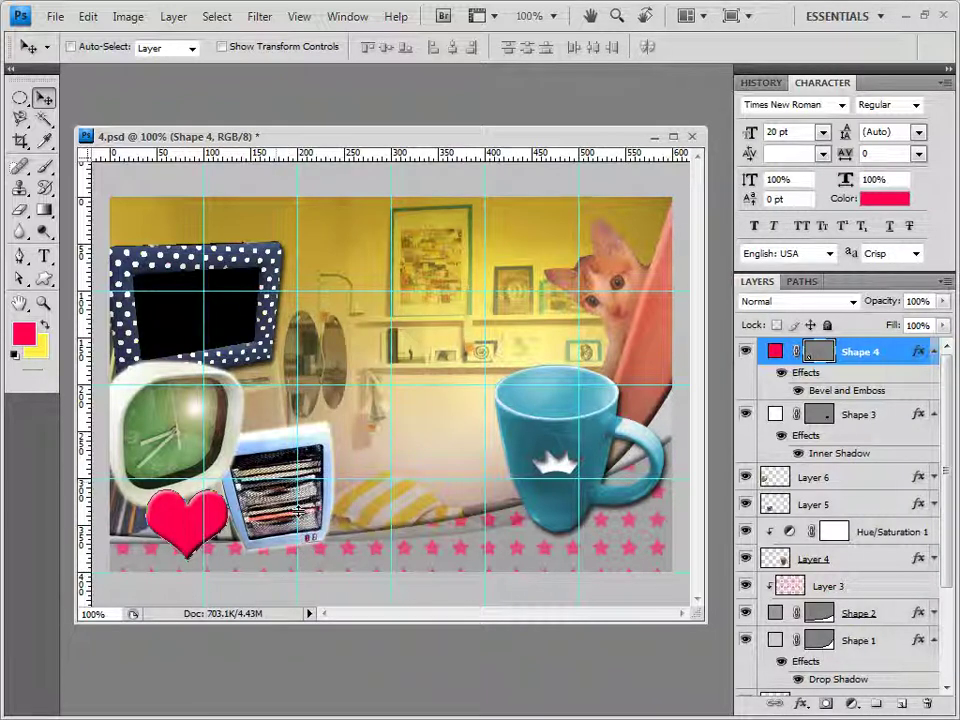
left_click(932, 301)
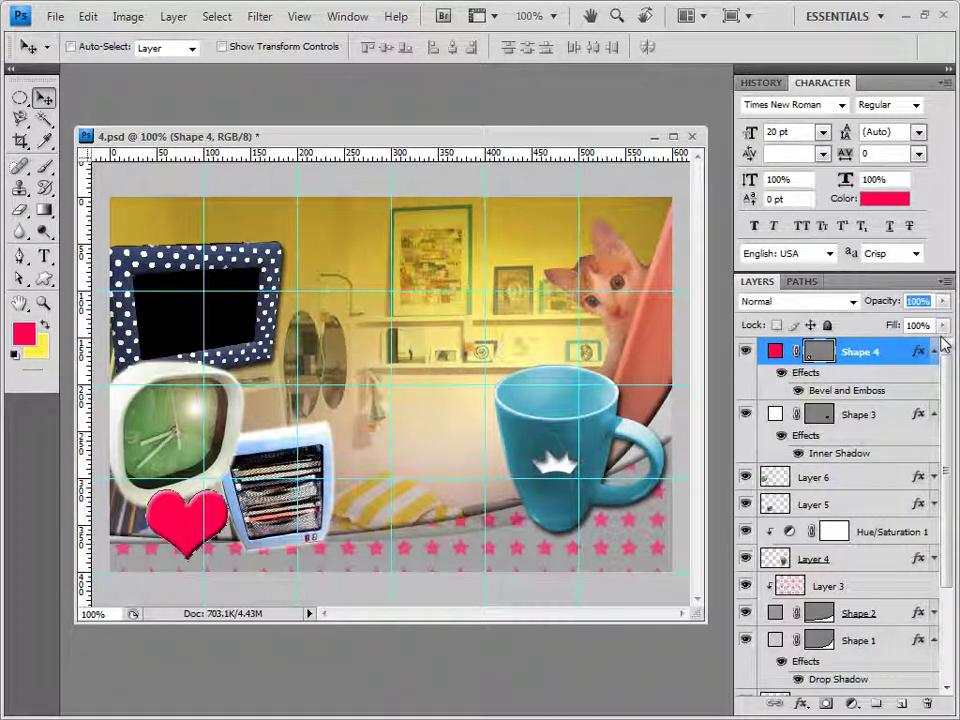
type("80")
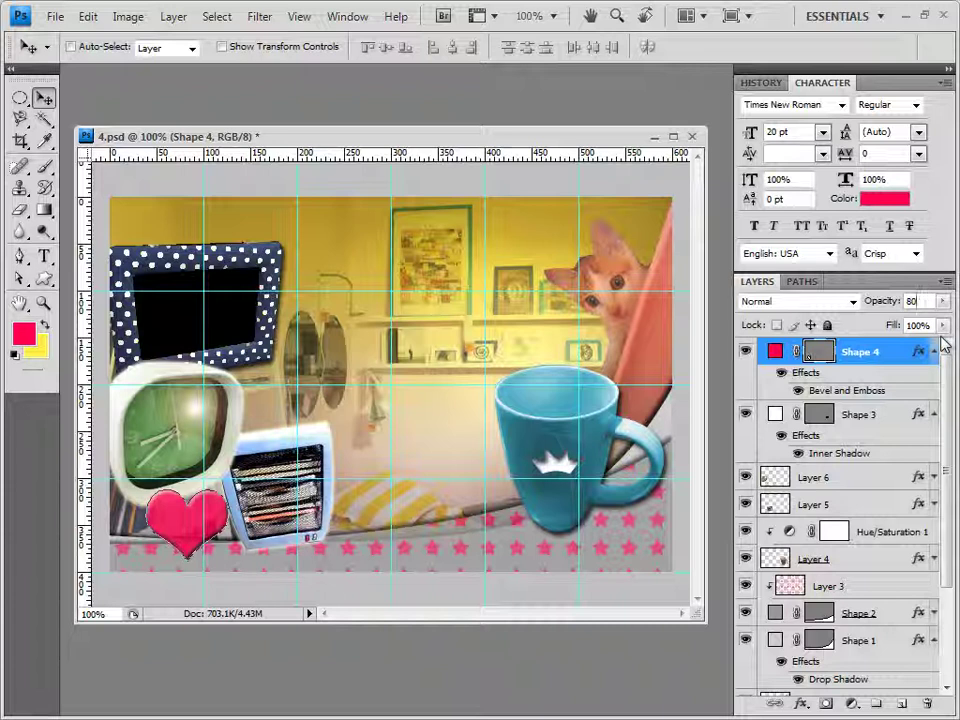
key("Return")
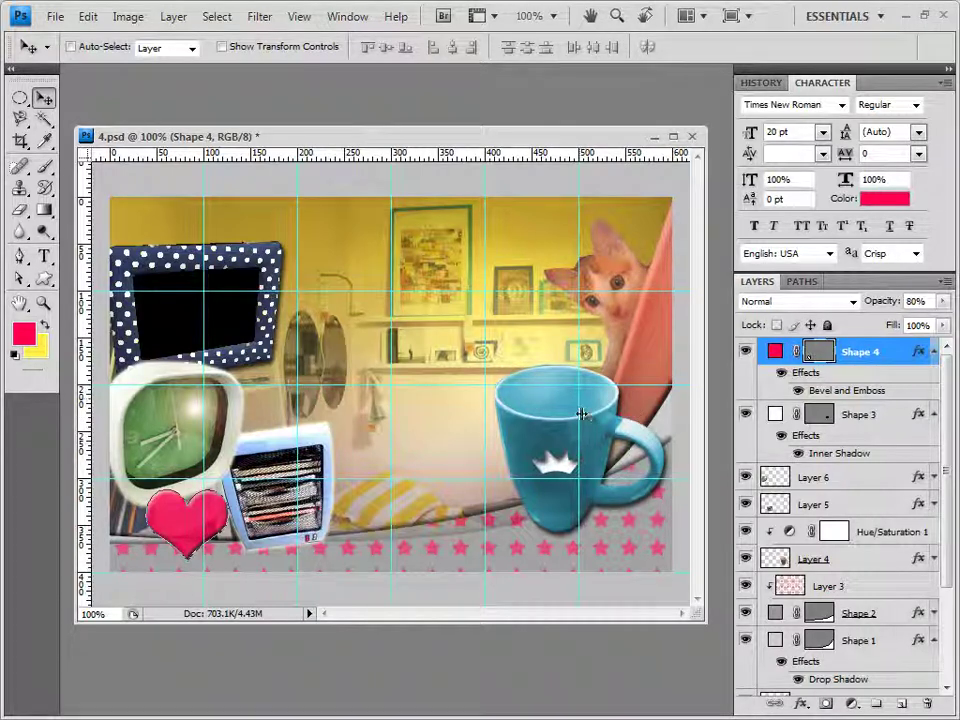
Duplicate the heart three times into an evenly spaced row toward the mug, and select the original Shape 4 layer.
key("ctrl+j")
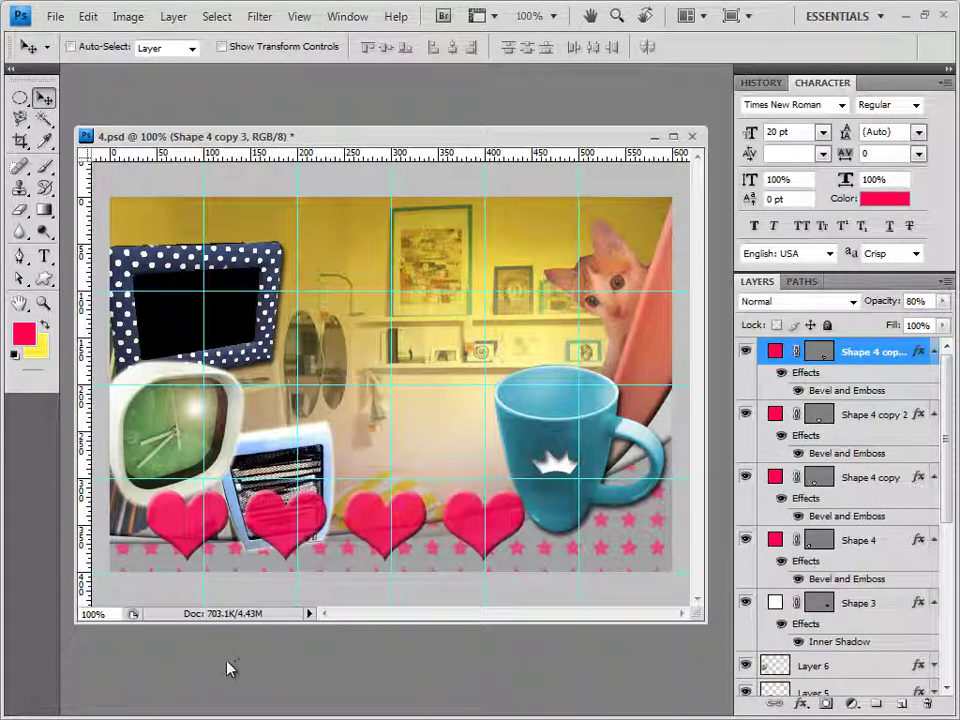
left_click(893, 545)
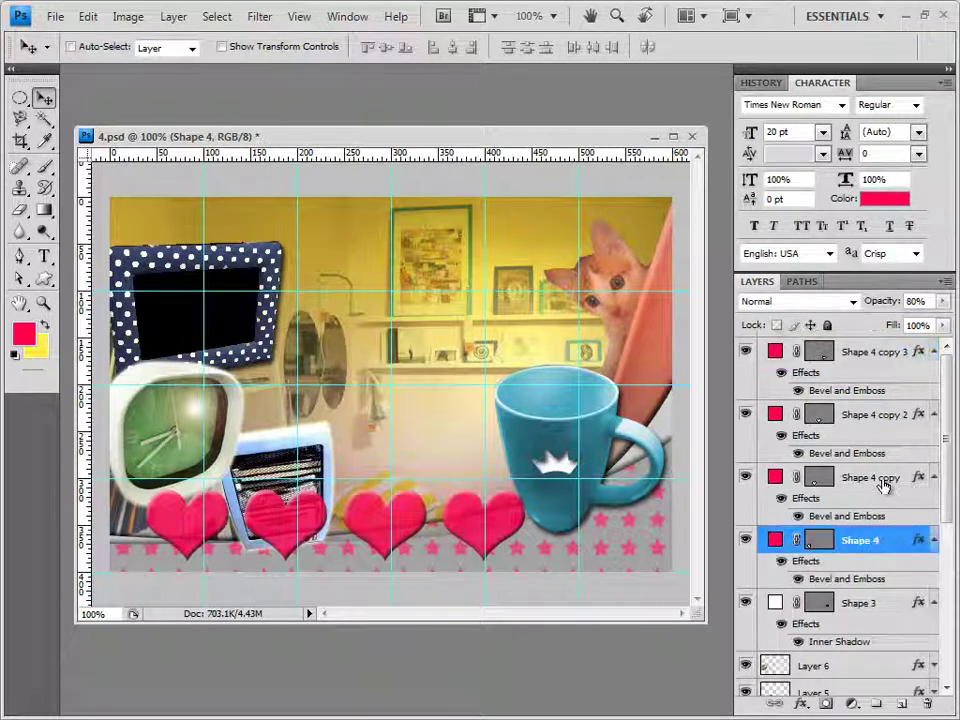
Set the fill colour of the second and fourth hearts in the row to ff2a6b.
left_click(883, 480)
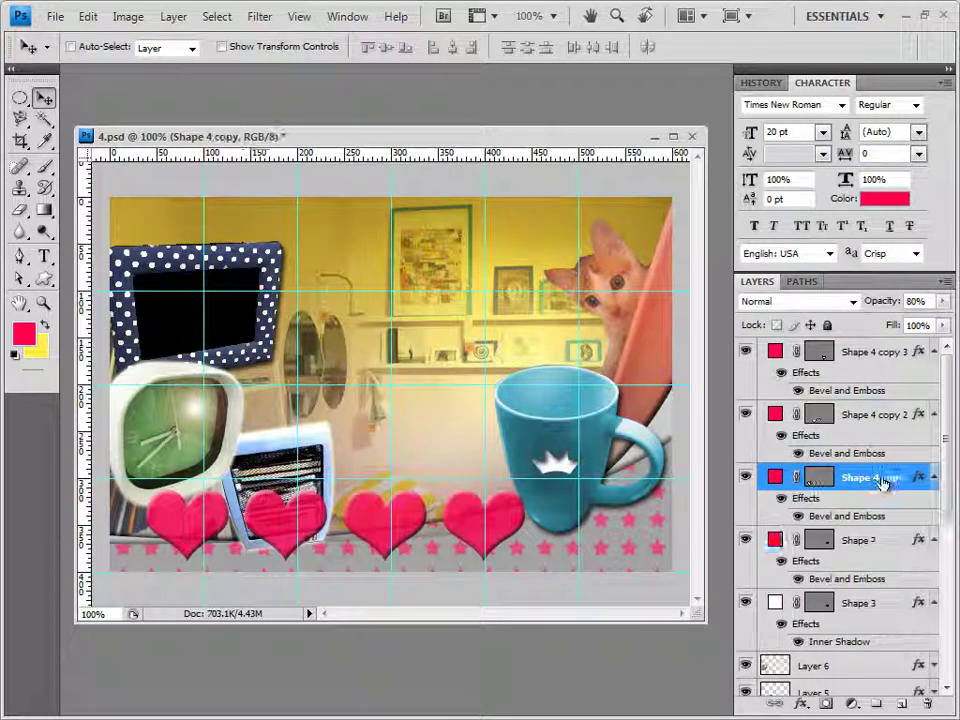
double_click(775, 477)
double_click(574, 456)
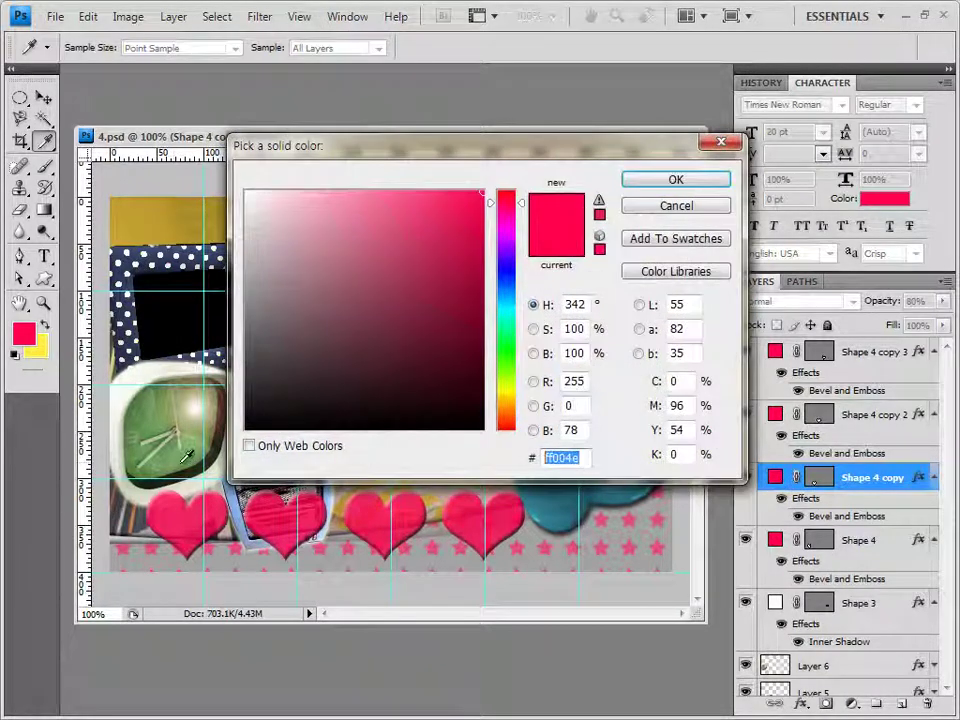
type("ff2a6b")
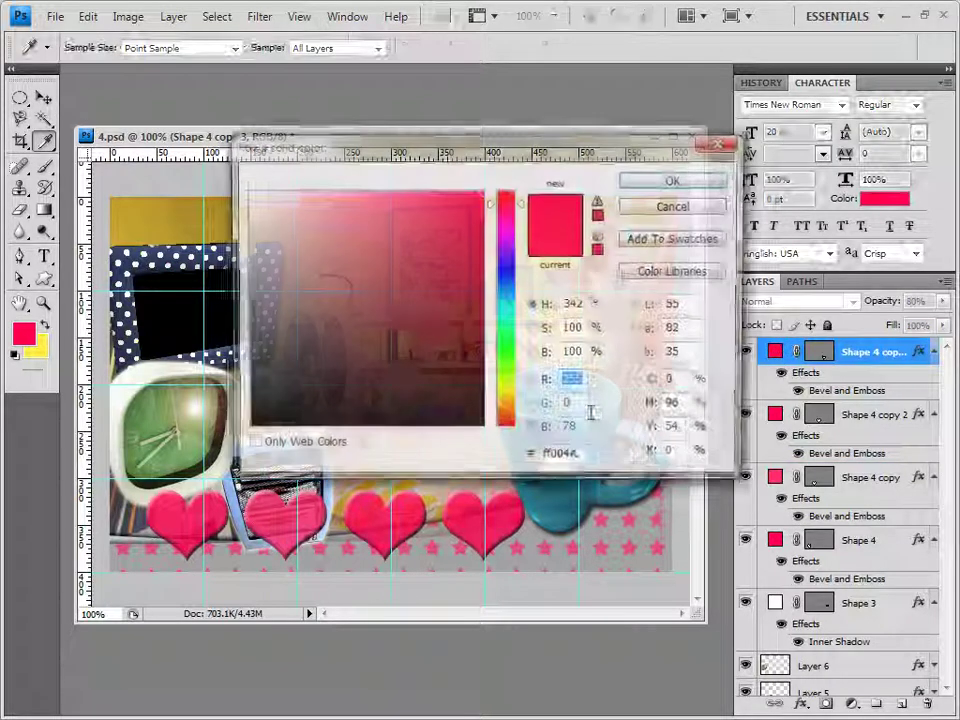
double_click(574, 454)
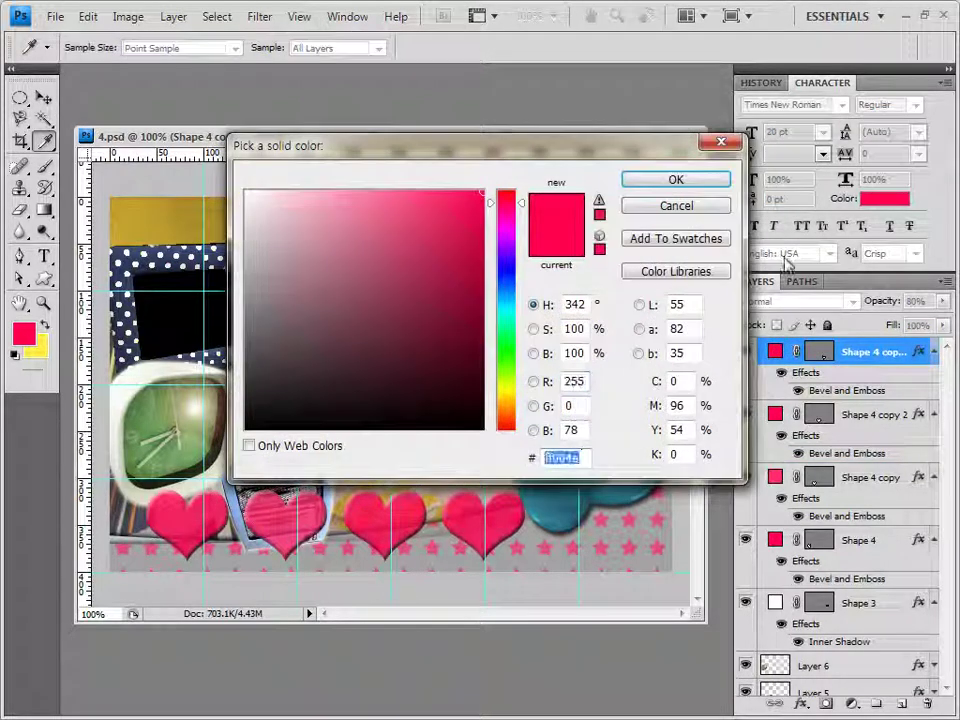
type("ff2a6b")
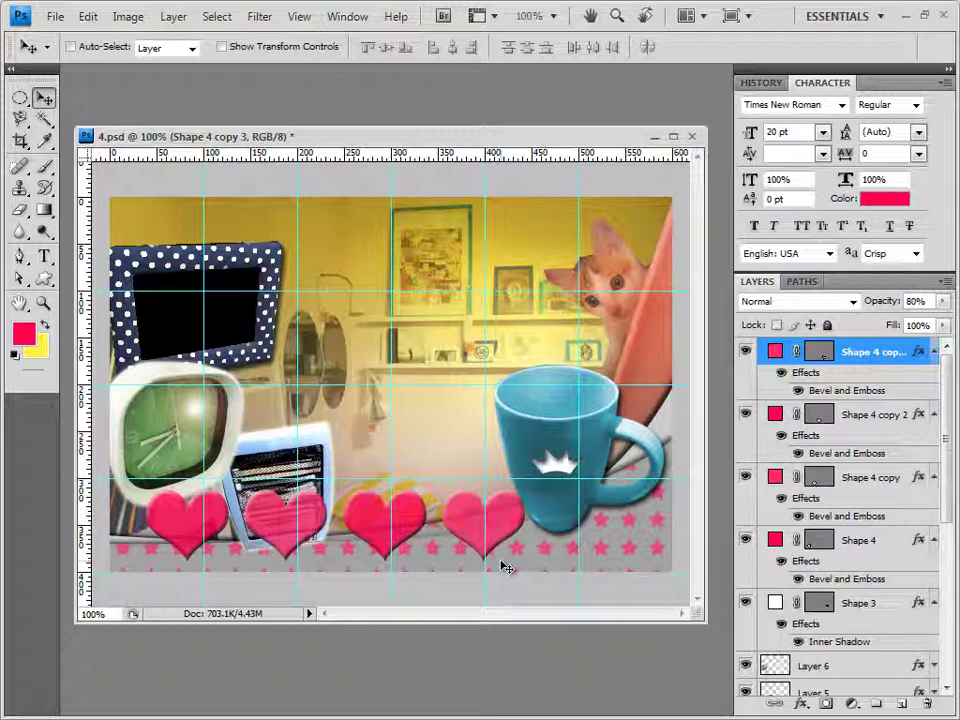
Load the Objects custom shapes and draw a solid light bulb about 70 px tall at the image's upper edge, centred near 300 px.
key("u")
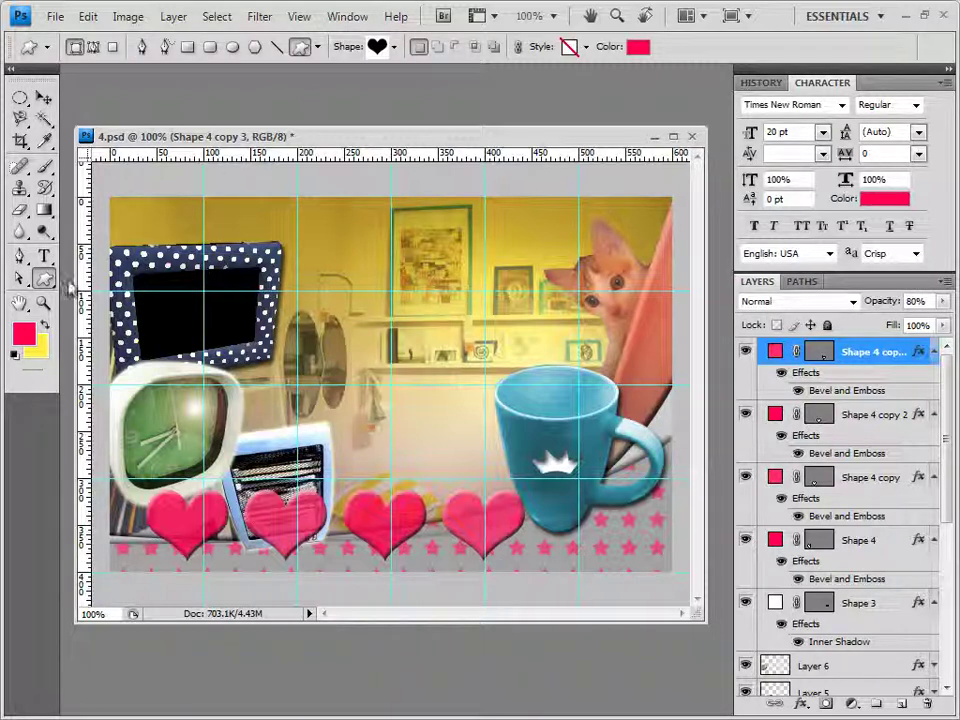
left_click(394, 47)
left_click(484, 78)
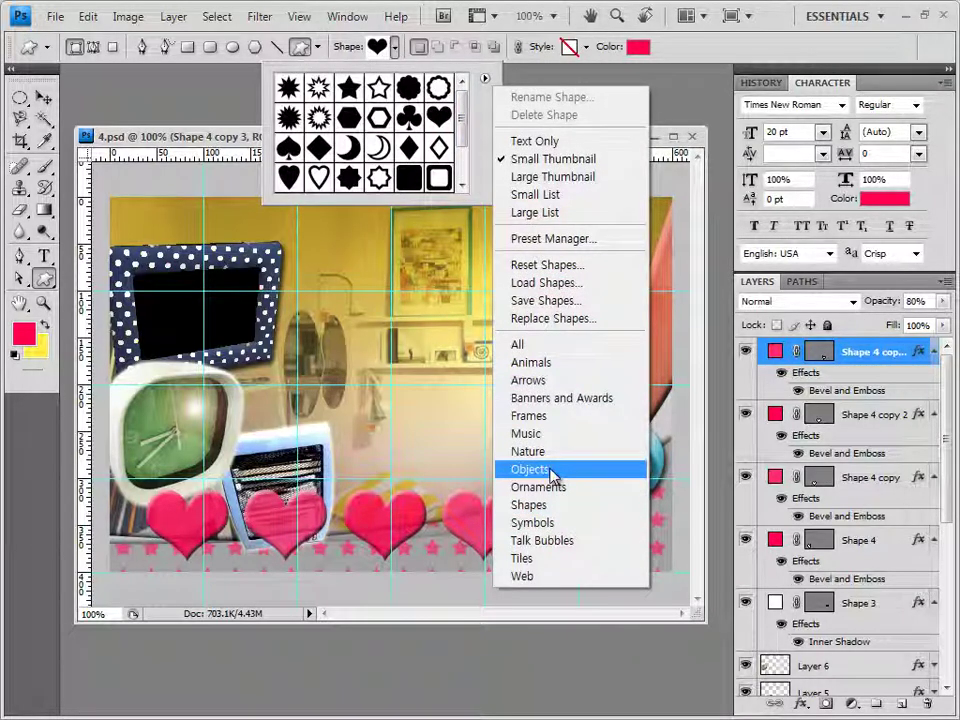
left_click(551, 471)
left_click(418, 283)
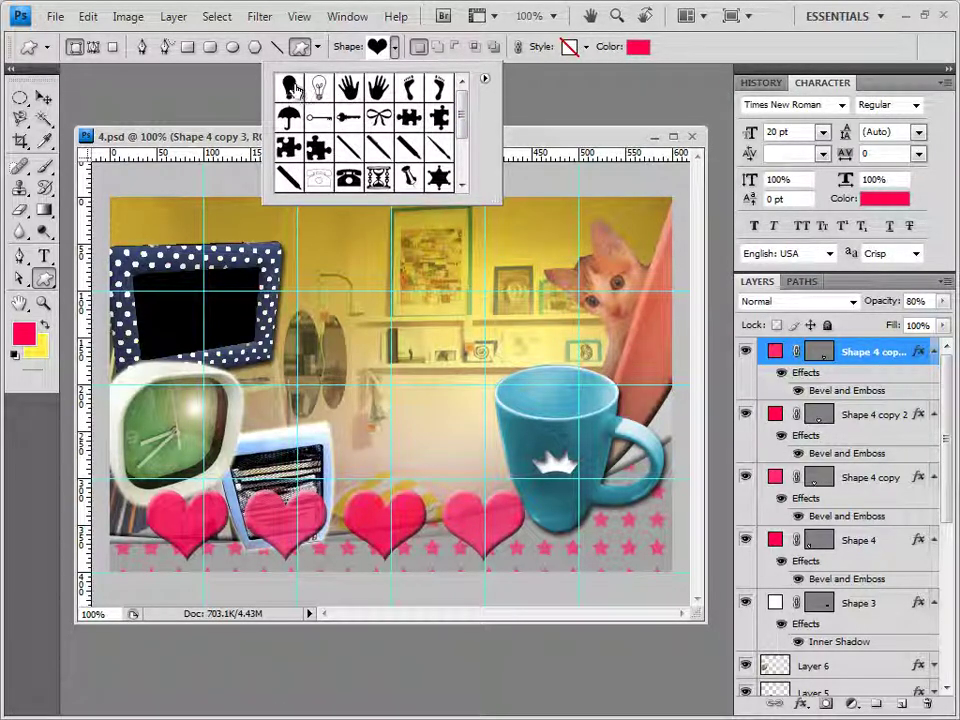
double_click(289, 88)
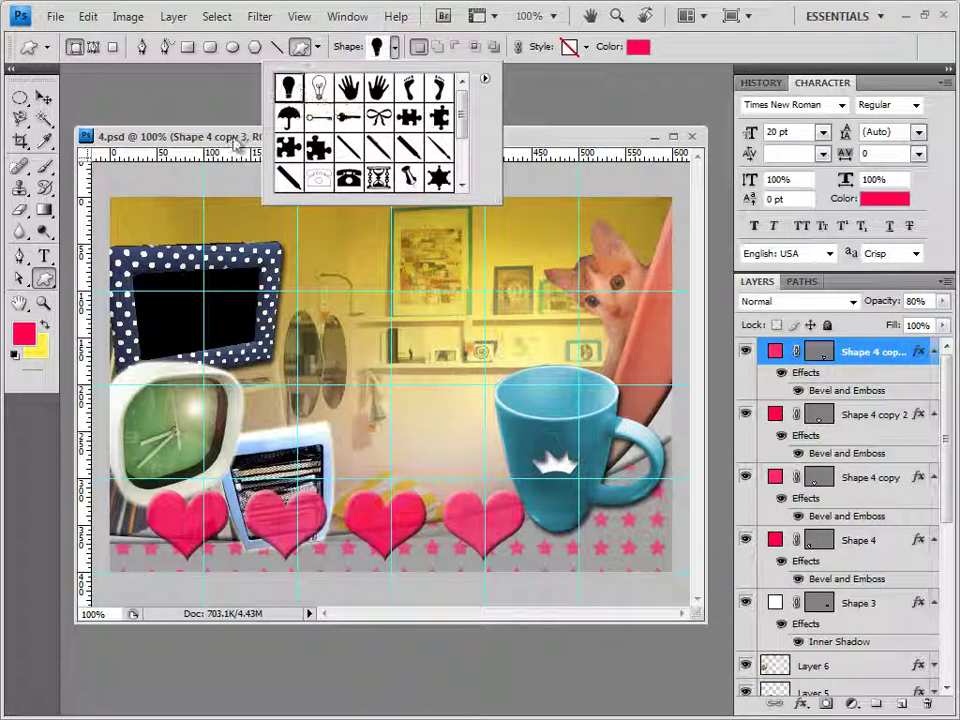
left_click_drag(372, 197, 393, 260)
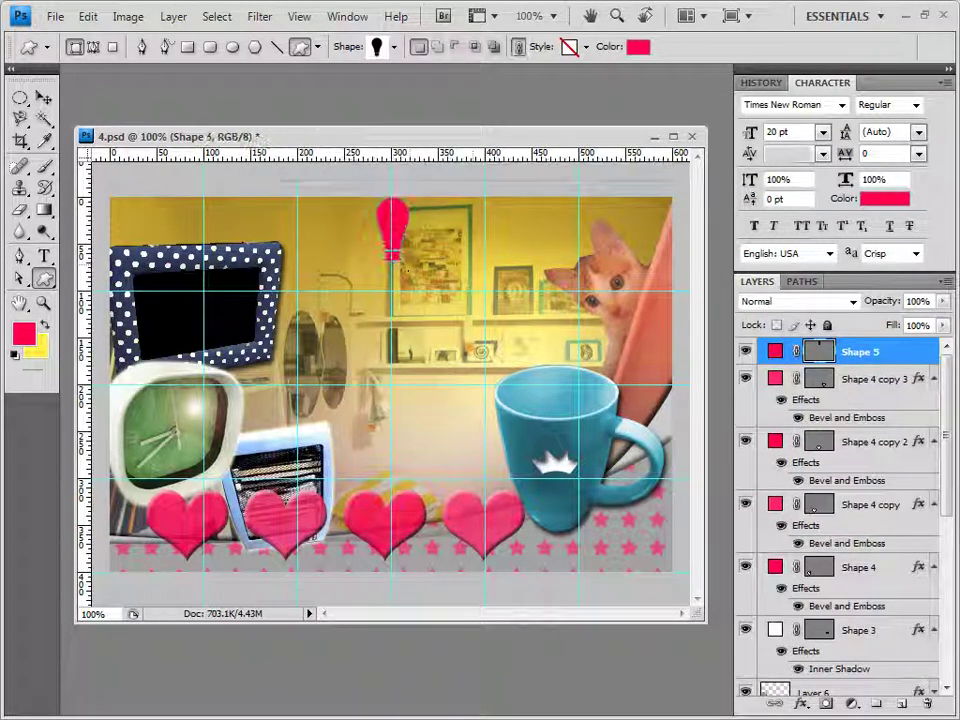
Flip the light bulb shape vertically so its base points up.
left_click(587, 47)
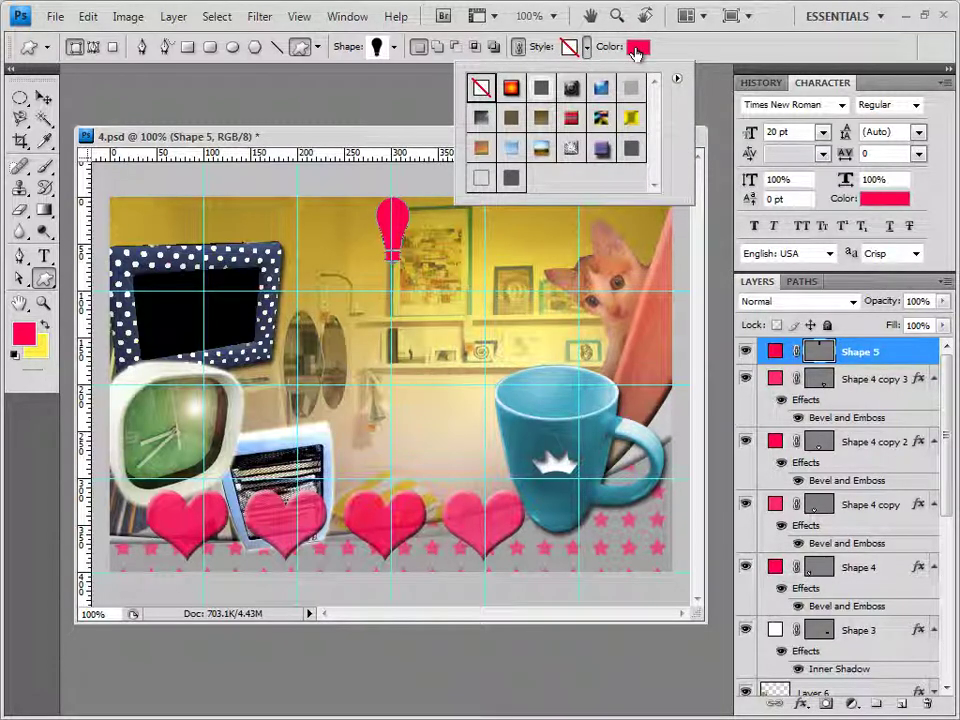
left_click(677, 47)
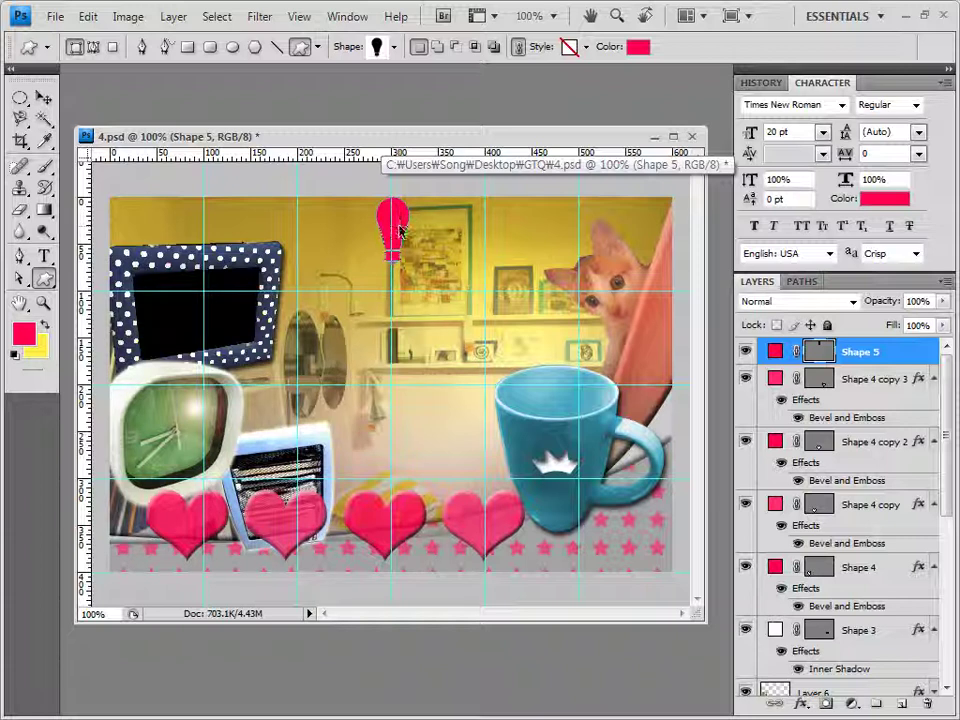
key("ctrl+t")
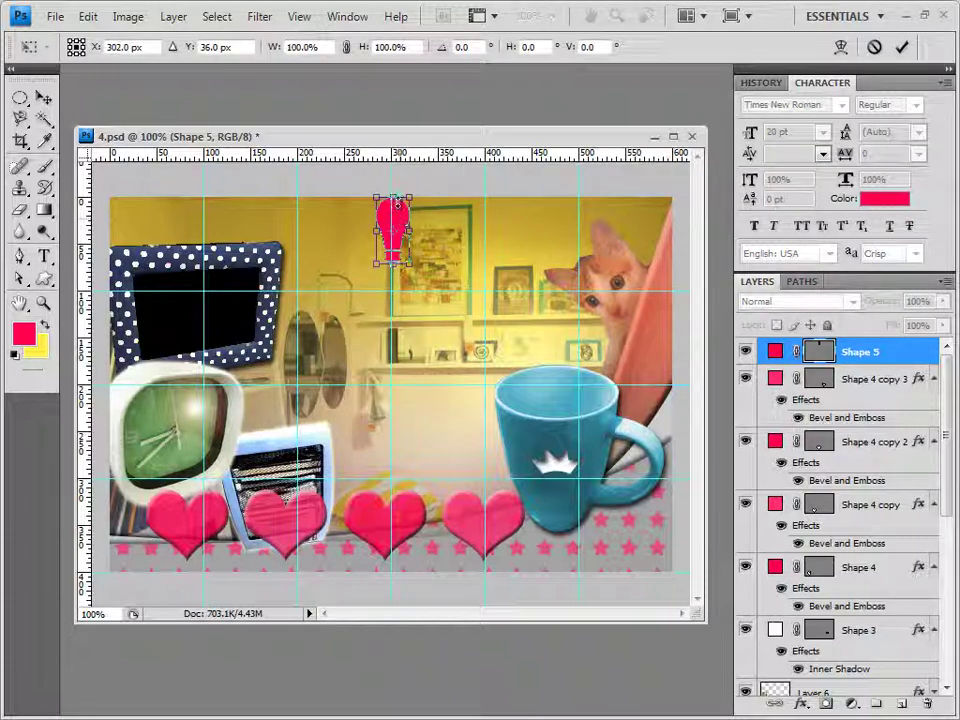
mouse_move(394, 197)
left_mouse_down()
mouse_move(394, 322)
mouse_move(395, 197)
left_mouse_up()
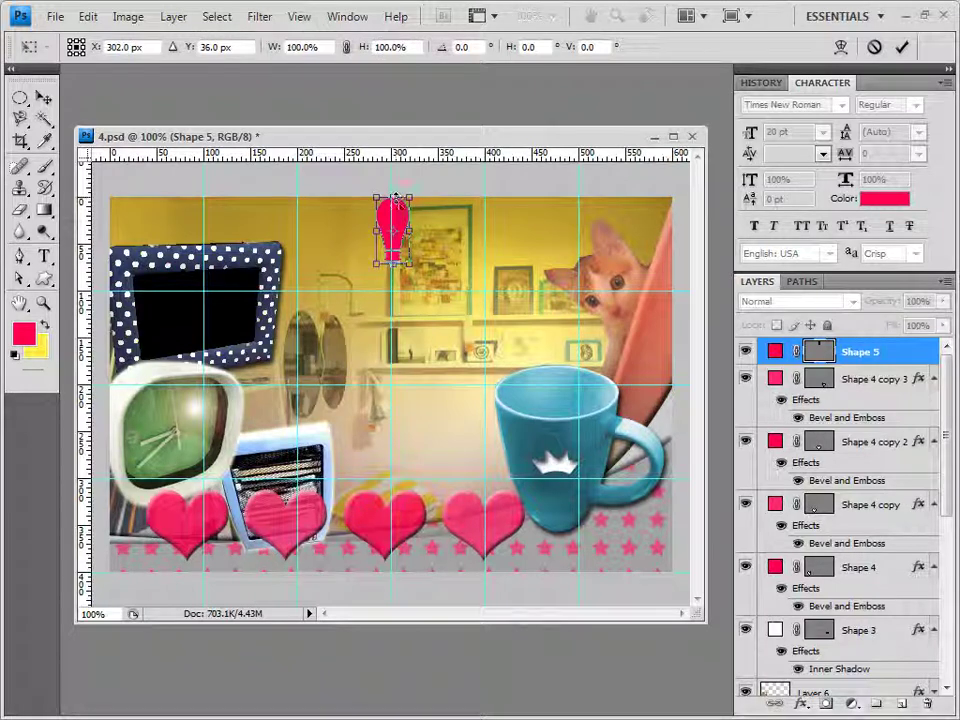
right_click(402, 210)
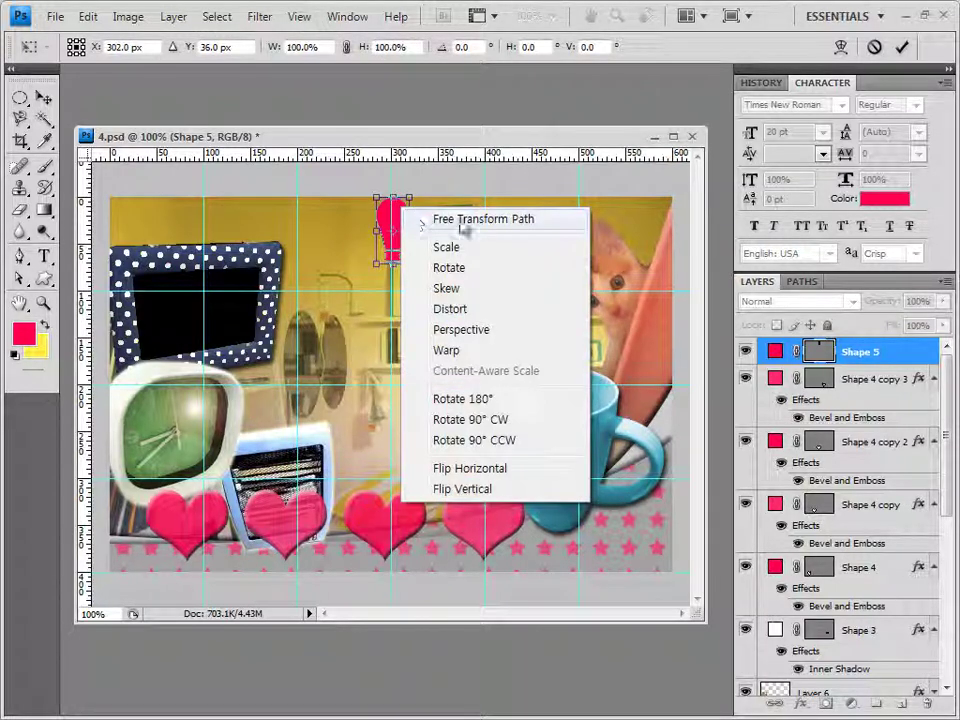
left_click(474, 494)
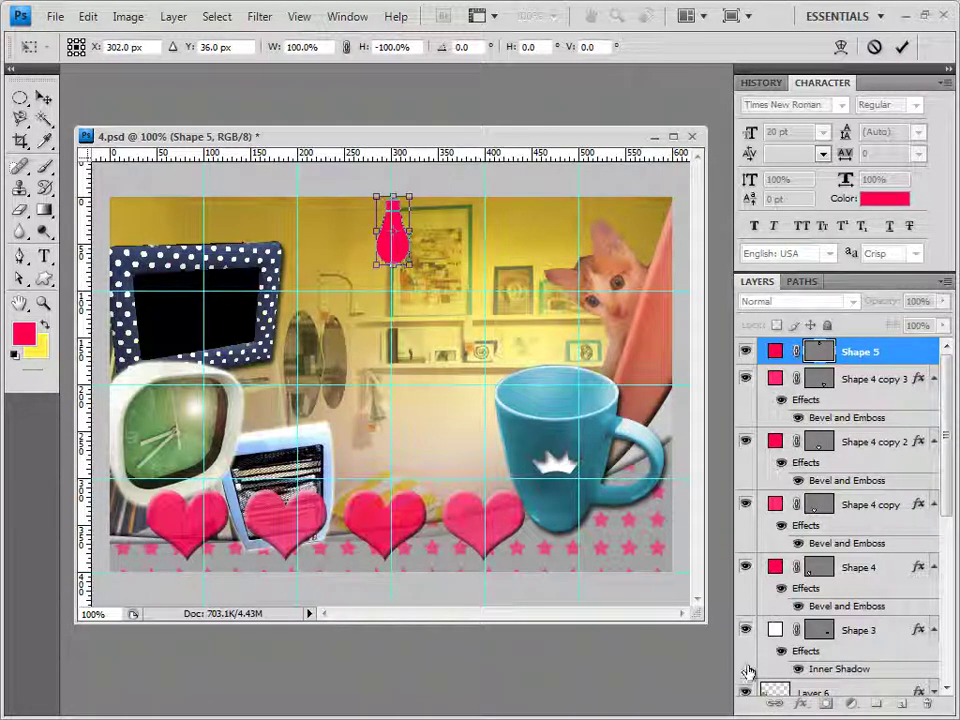
key("Return")
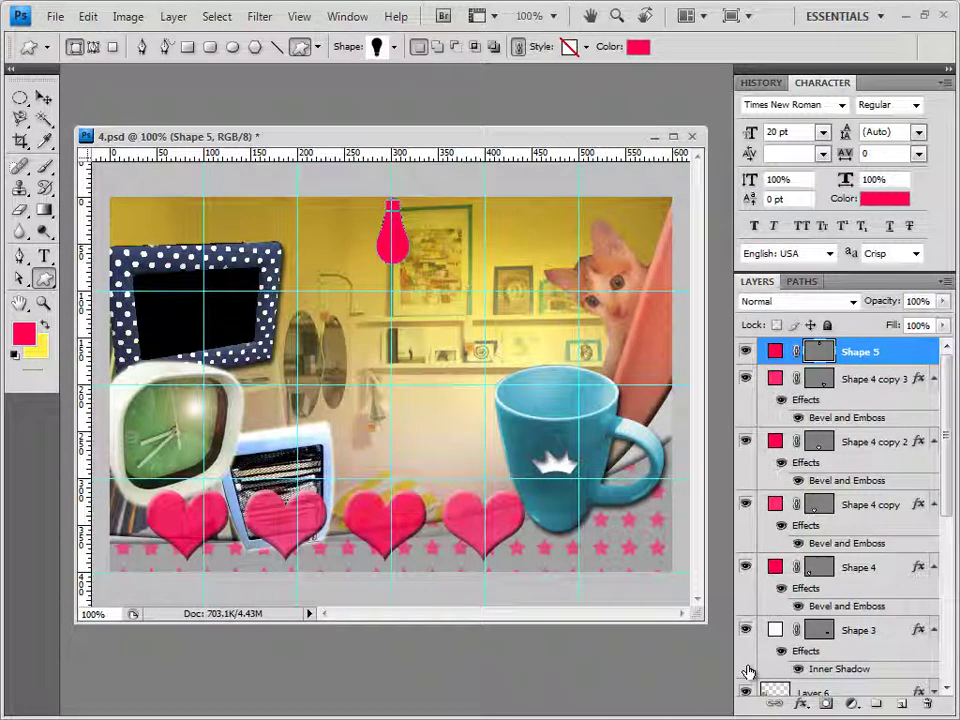
Apply a linear Gradient Overlay to the light bulb running from white to fff657.
left_click(803, 704)
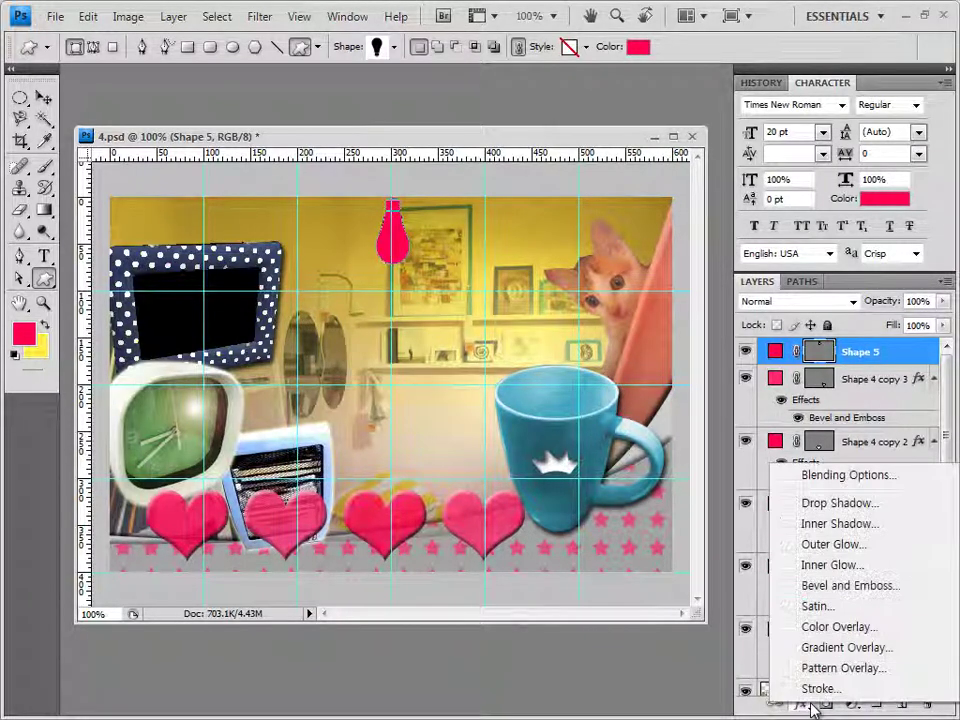
left_click(821, 652)
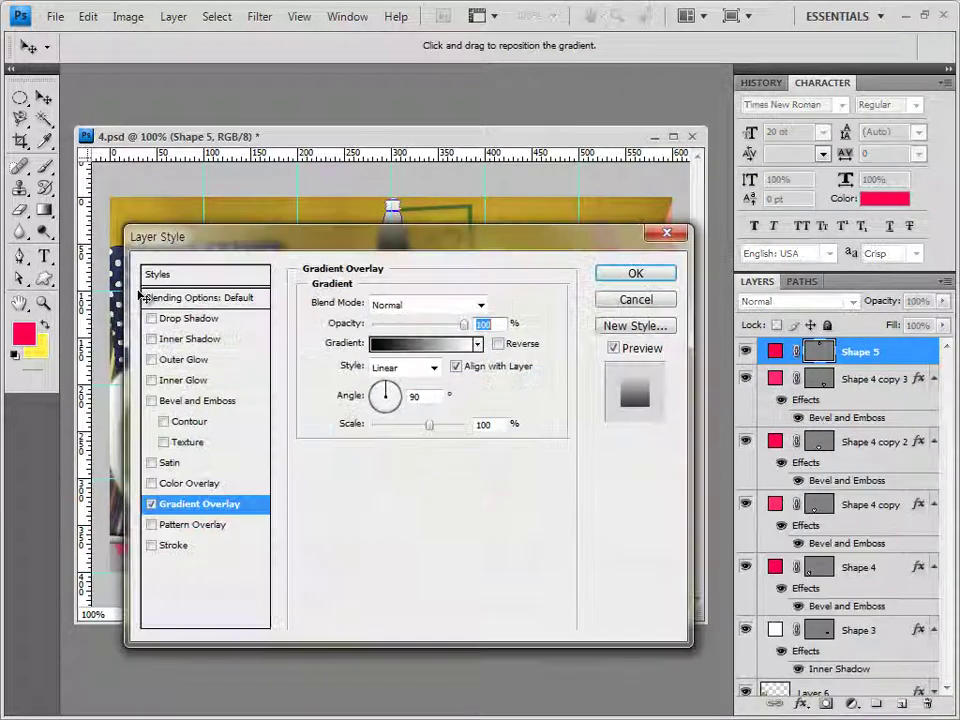
left_click(445, 343)
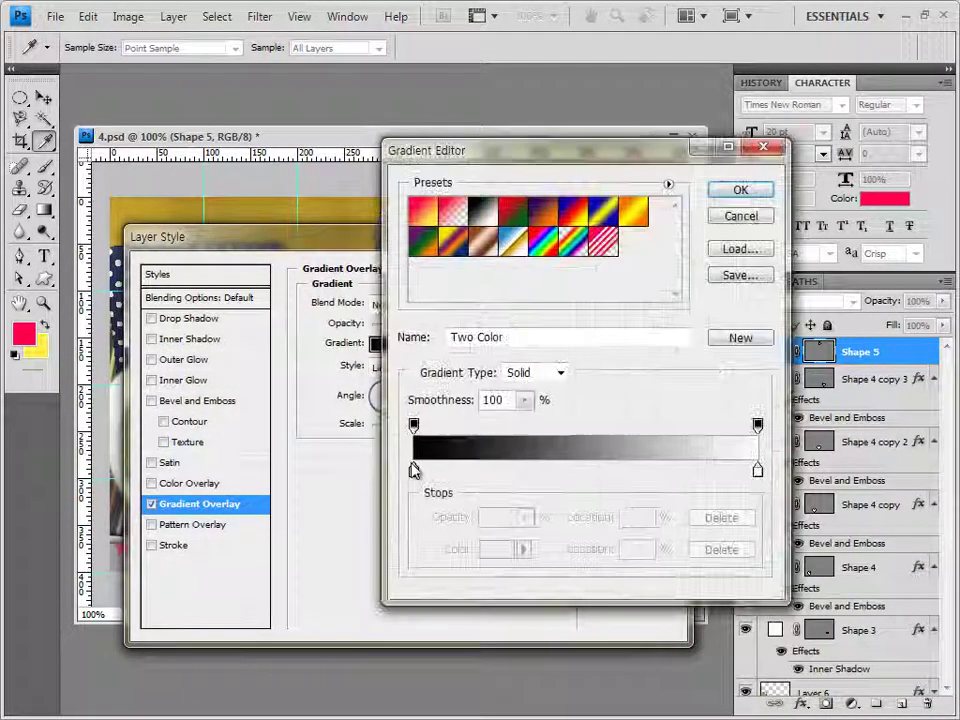
left_click(415, 471)
double_click(415, 471)
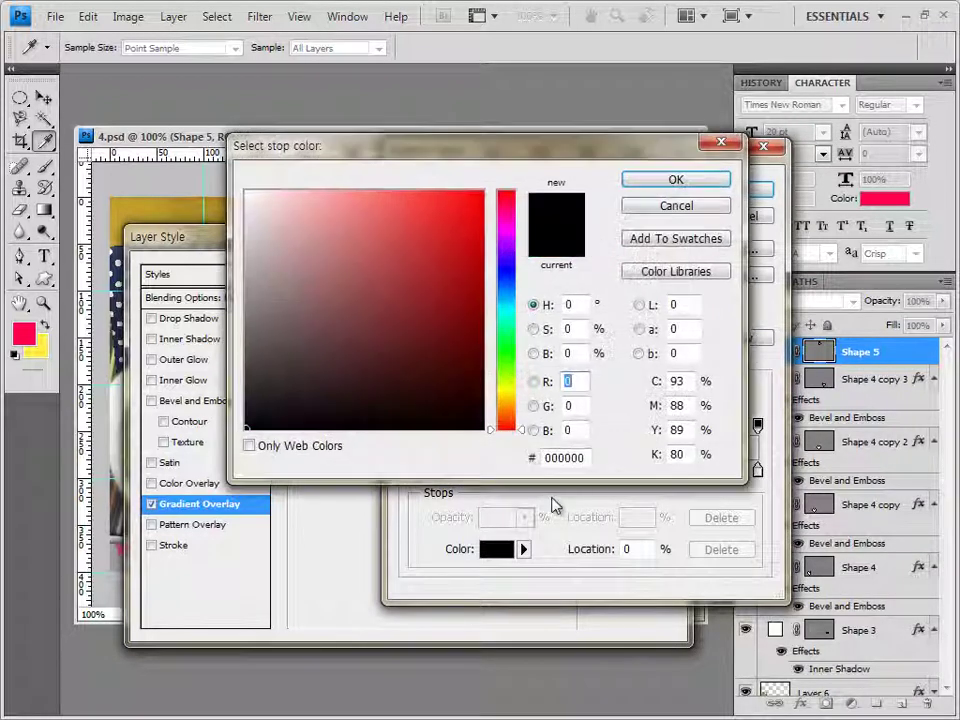
left_click(247, 192)
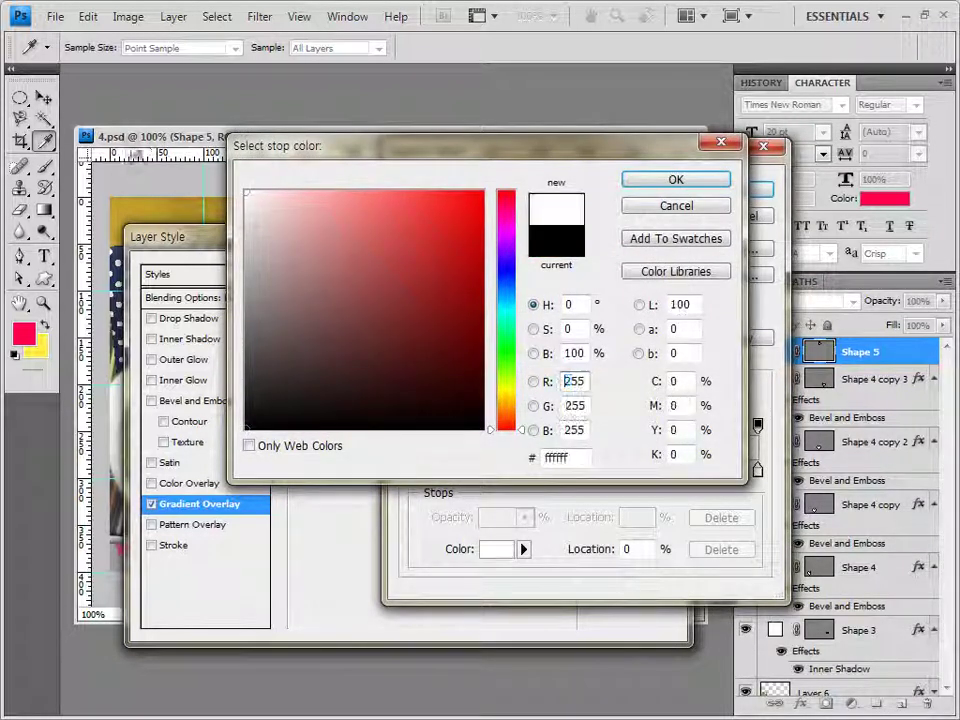
left_click(680, 184)
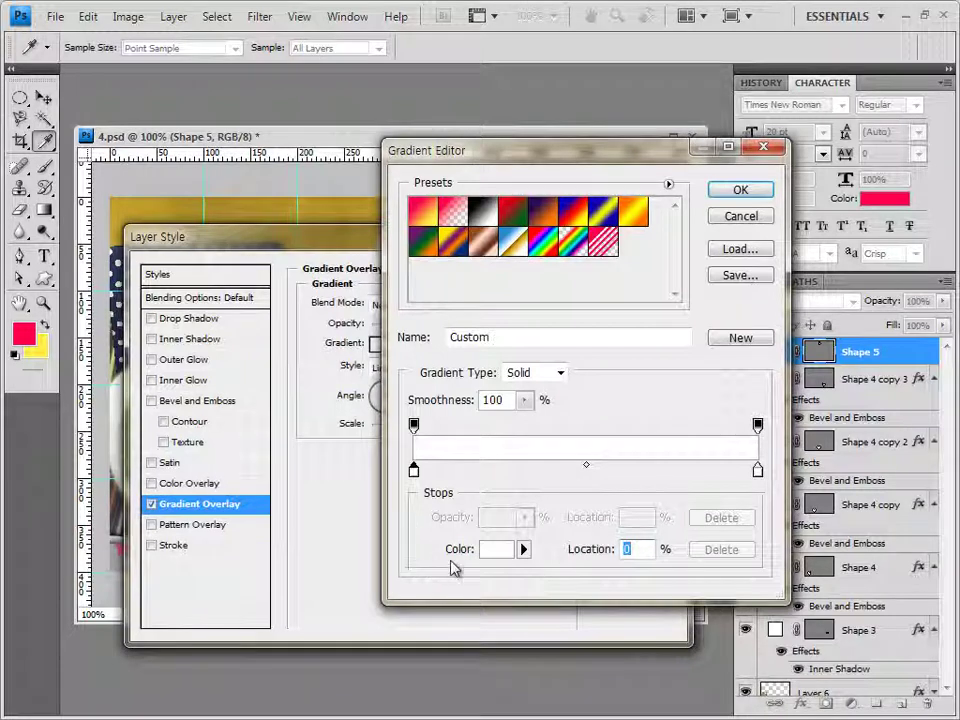
double_click(758, 471)
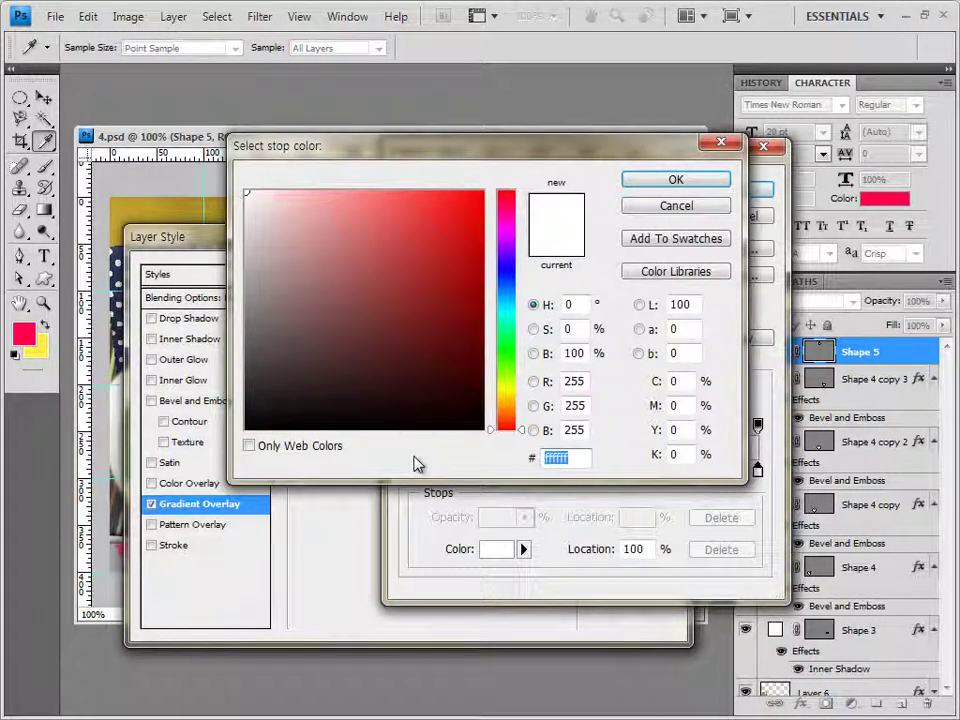
type("fff657")
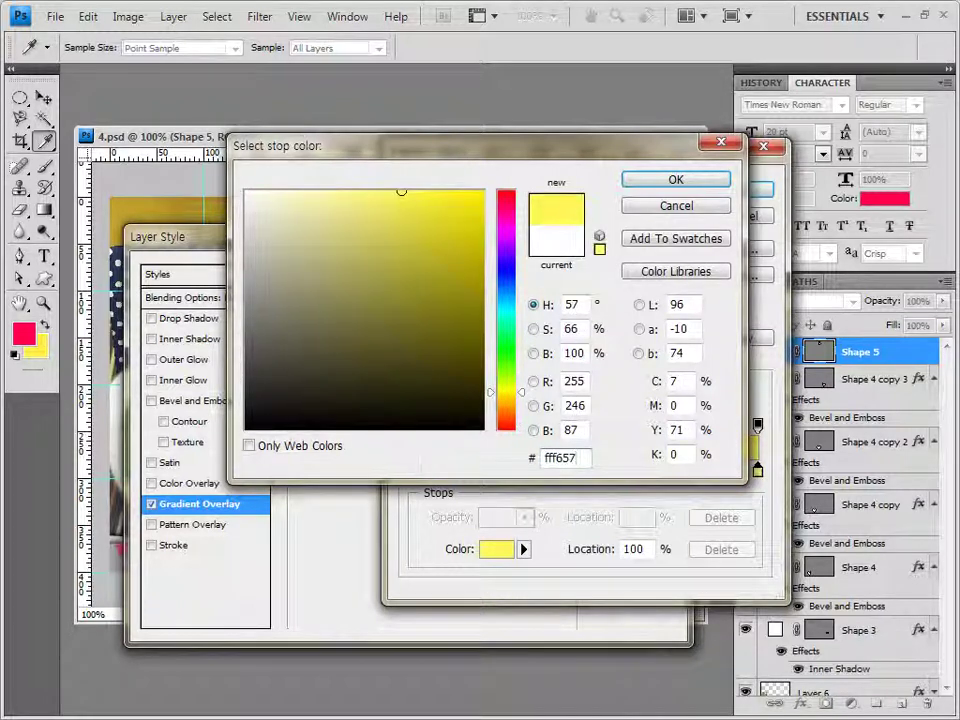
left_click(676, 180)
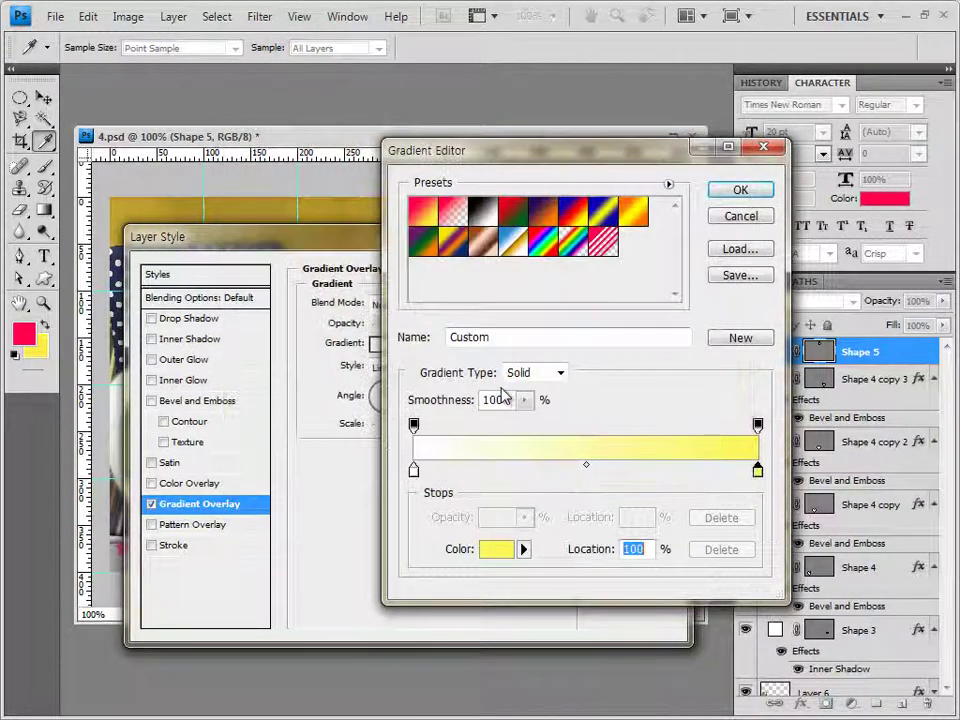
left_click(739, 190)
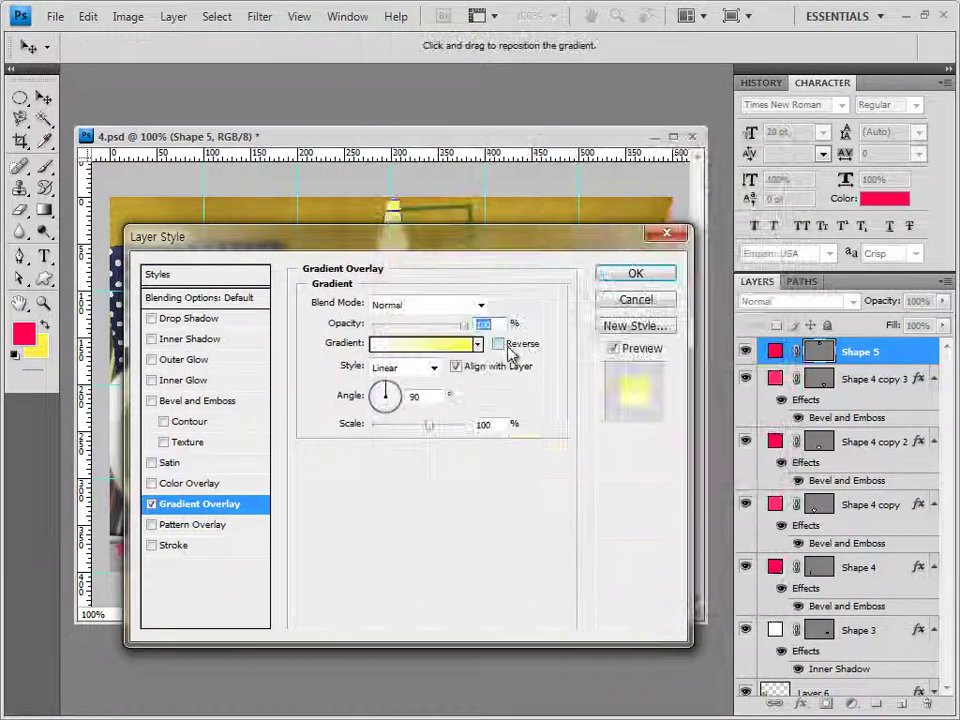
Add a 1 px white outside Stroke to the light bulb and apply the layer style.
left_click(172, 548)
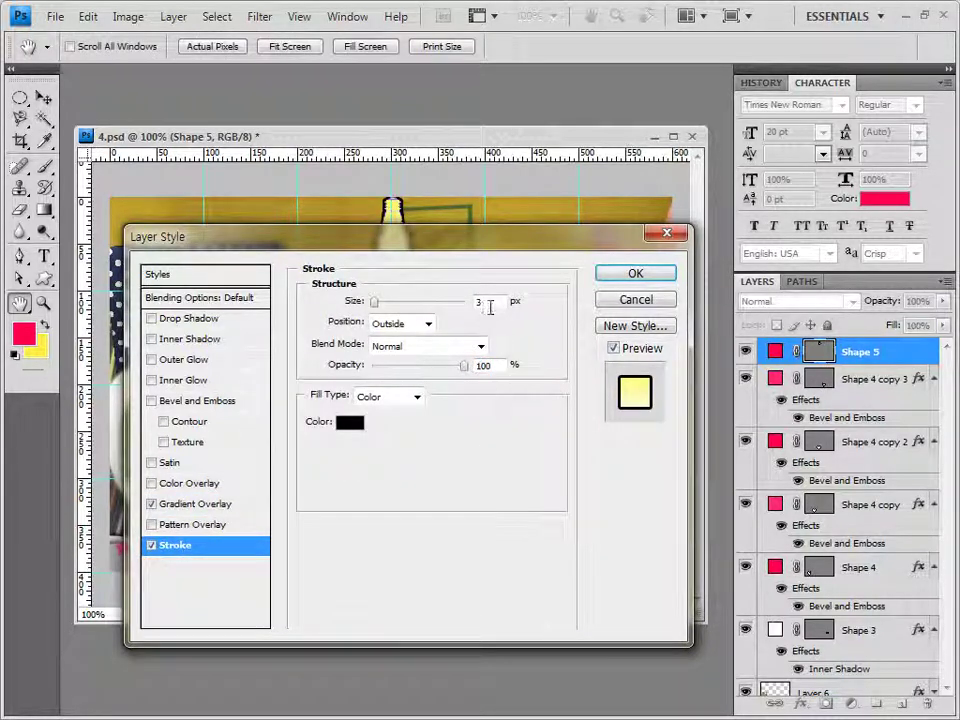
type("1")
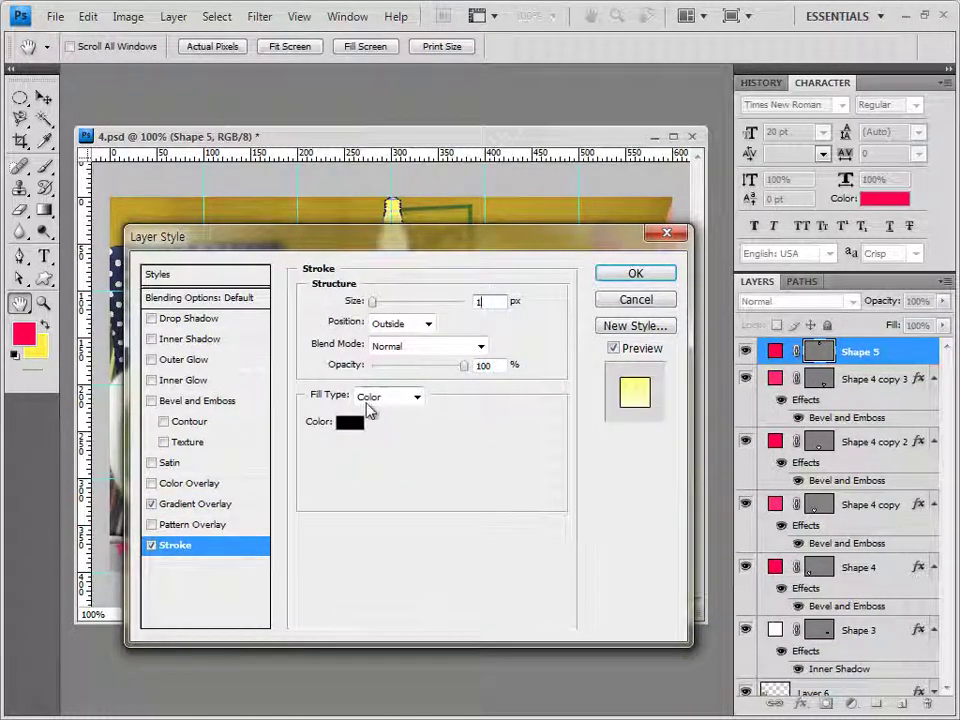
left_click(352, 422)
left_click(190, 136)
left_click_drag(190, 136, 589, 476)
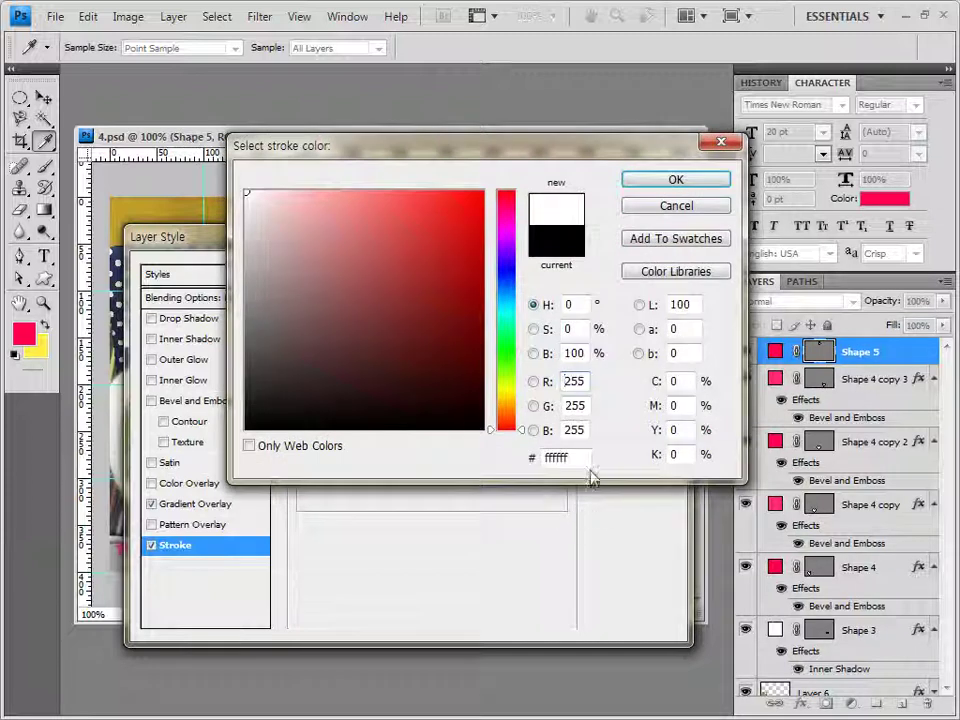
left_click(650, 182)
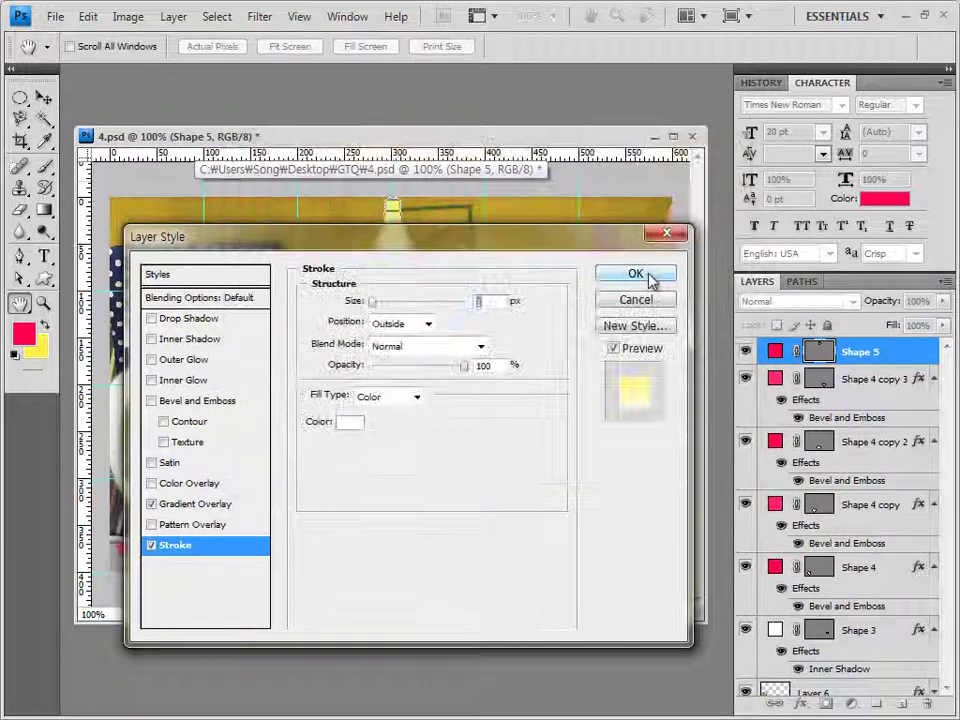
left_click(647, 274)
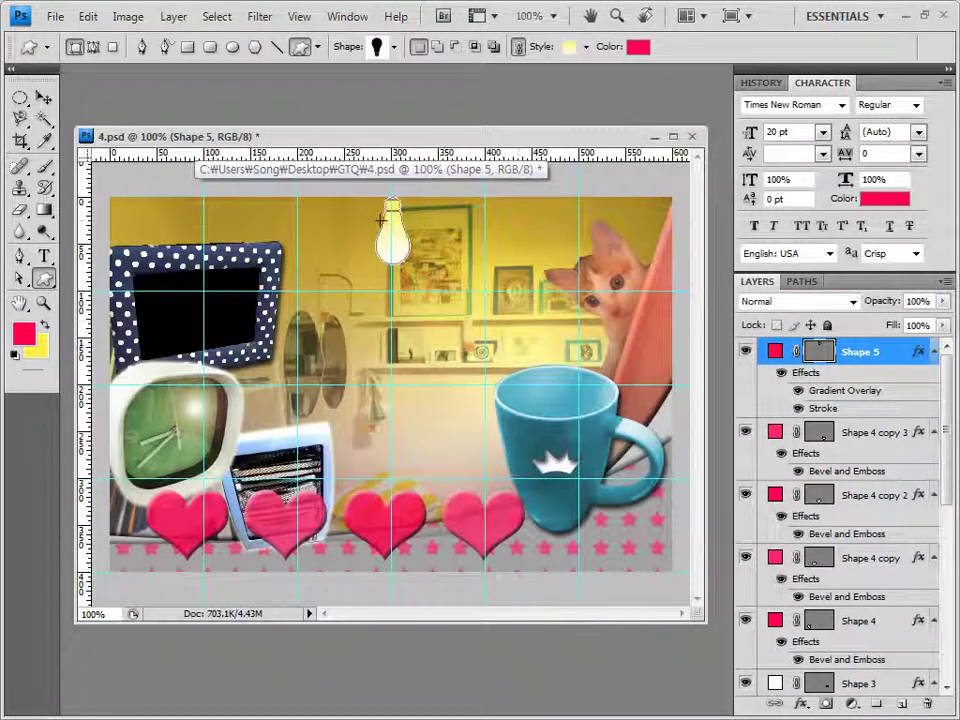
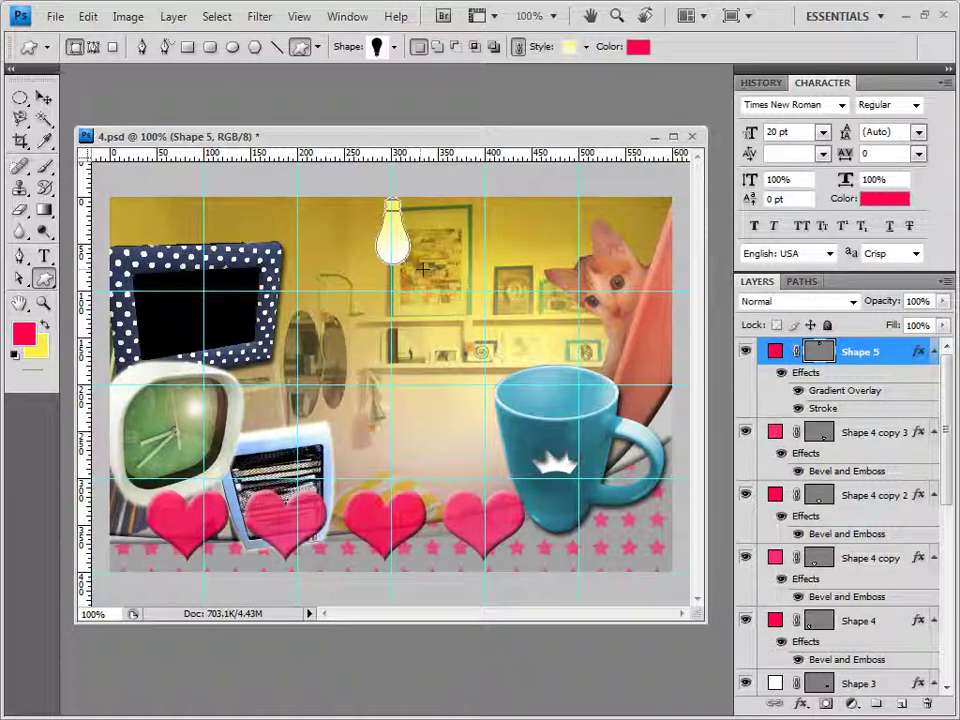
Add the title text "나만의 HOME DECOR" across the middle of the image in 돋움 at 40 pt.
key("v")
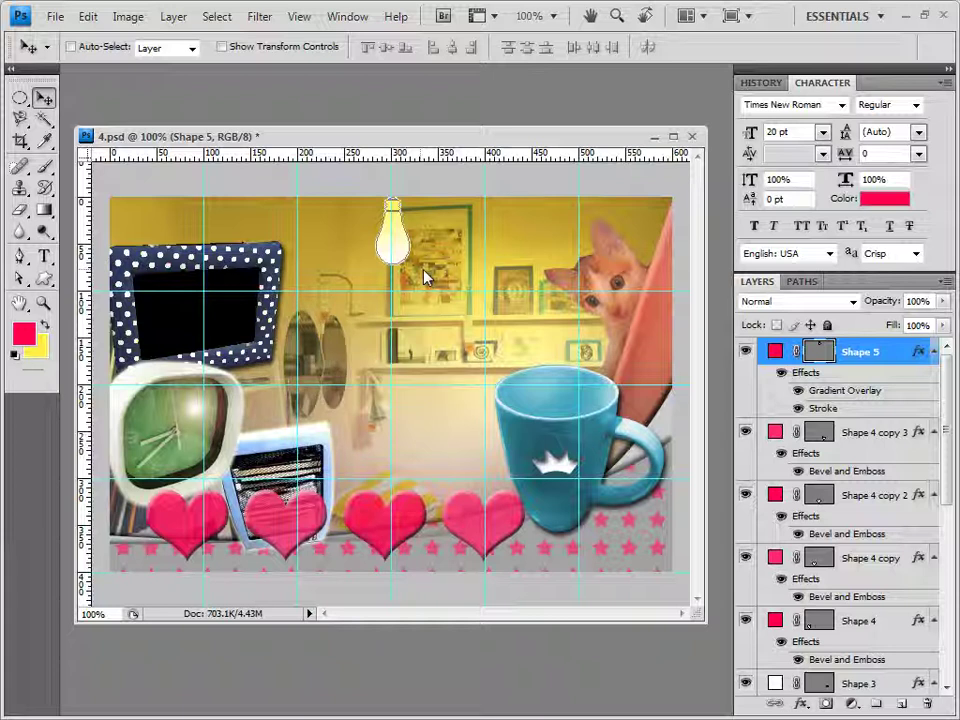
left_click(44, 257)
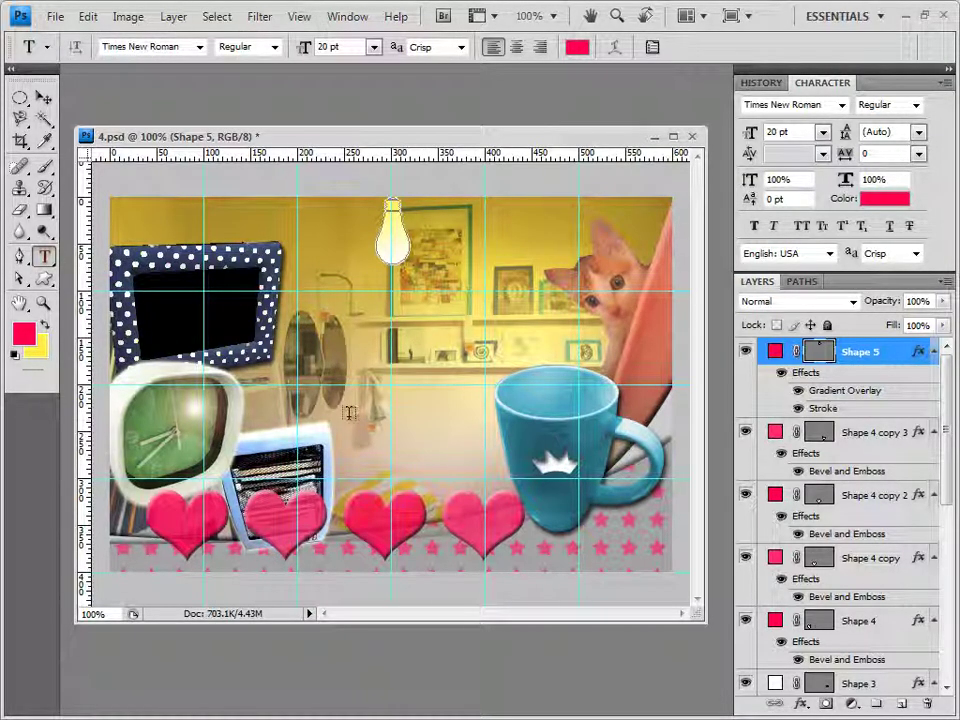
left_click(264, 398)
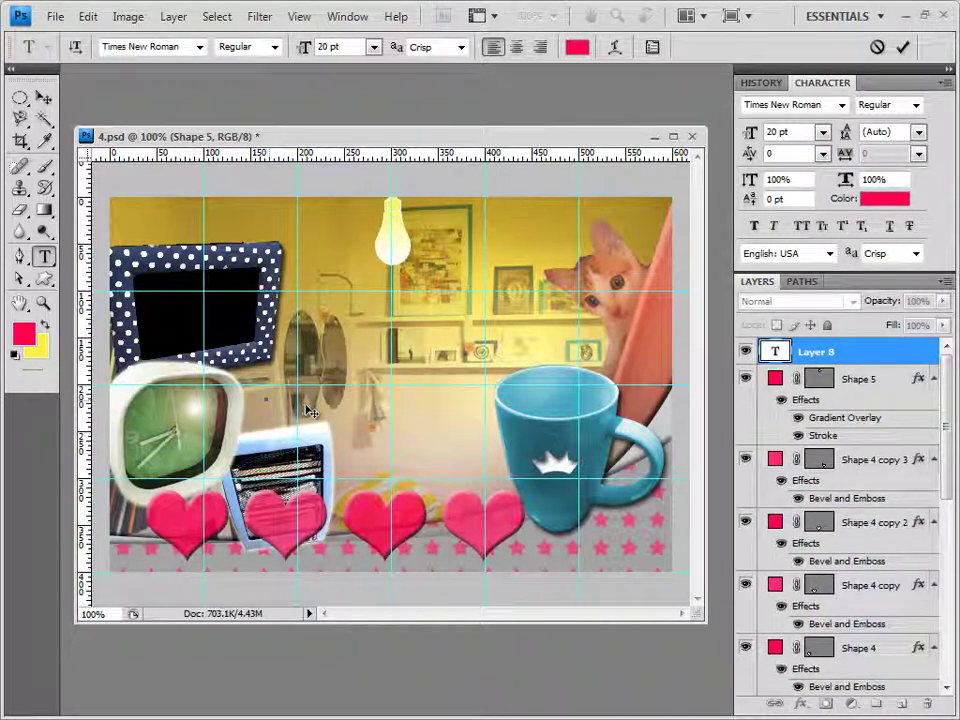
left_click(200, 47)
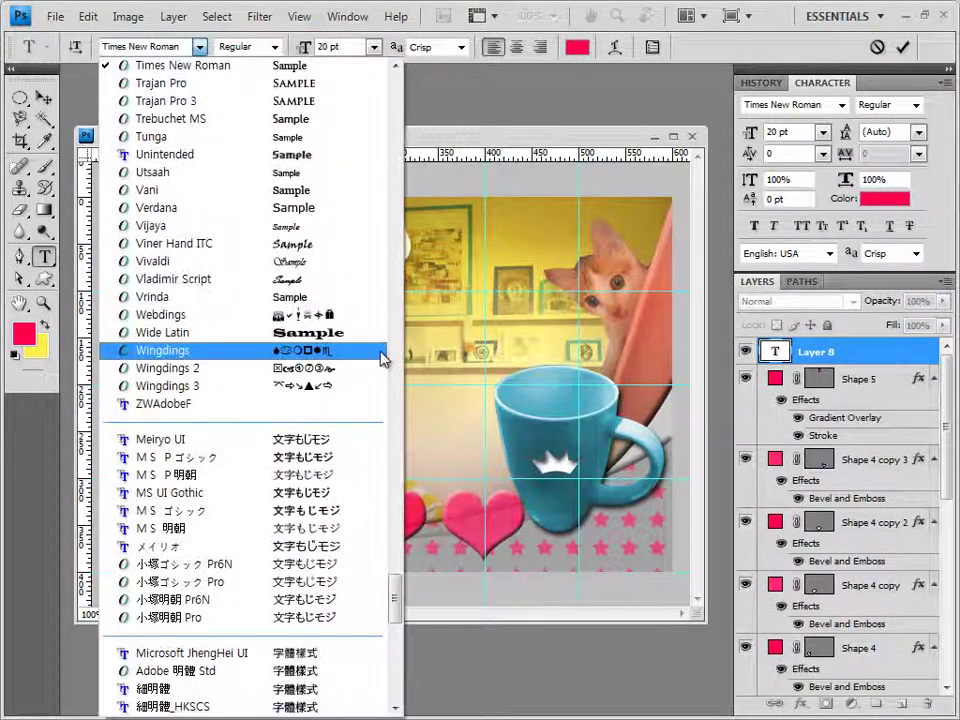
left_click_drag(395, 597, 395, 152)
left_click(210, 492)
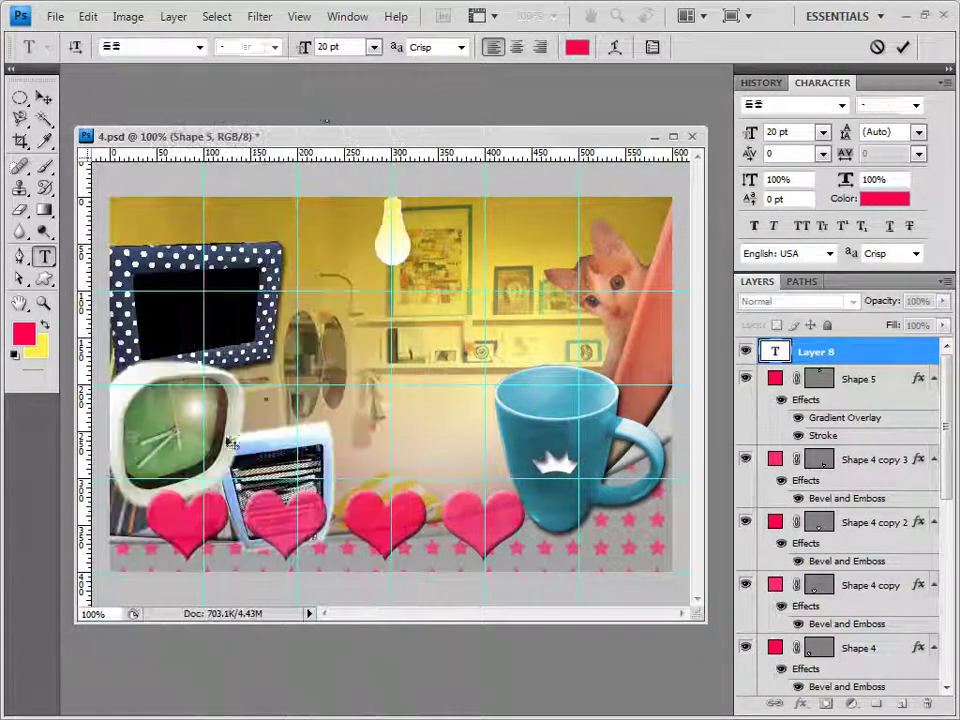
type("40")
key("Return")
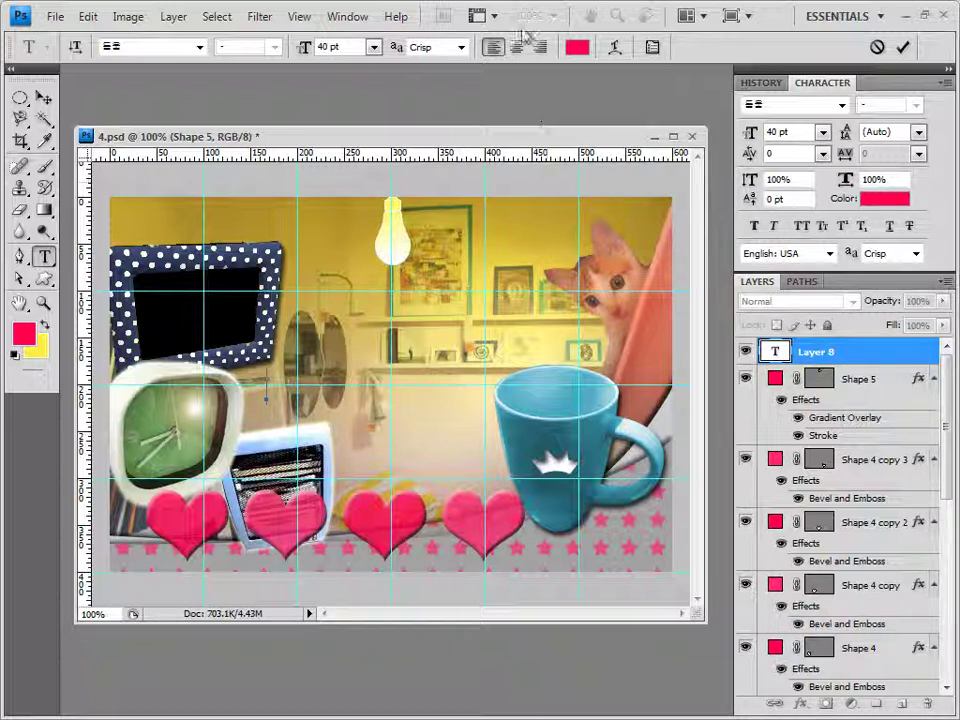
type("나만의 HOME DECOR")
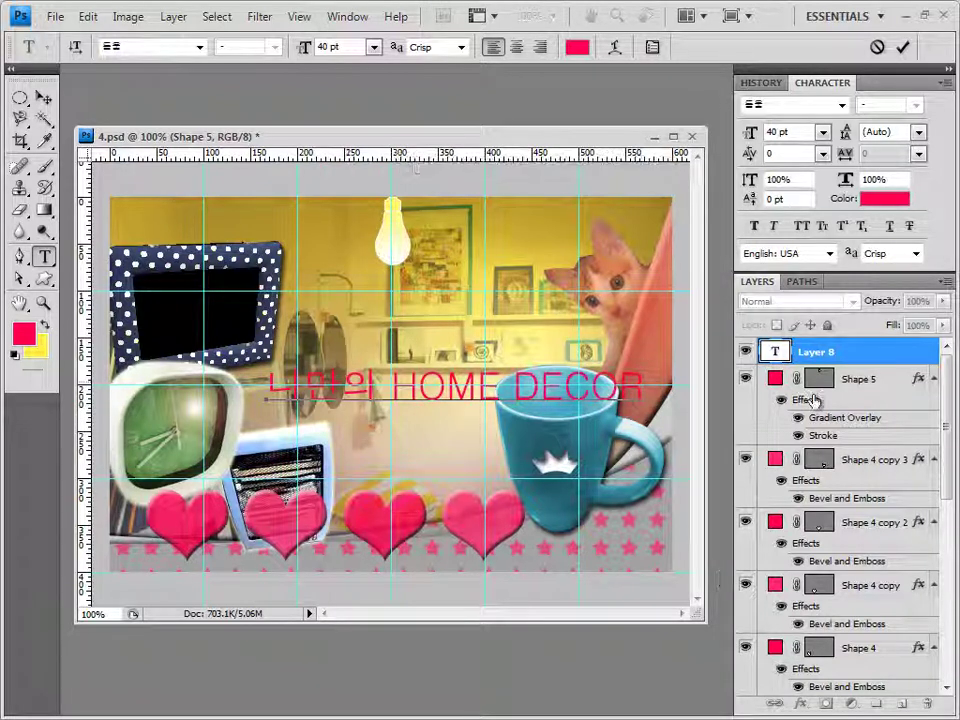
left_click(812, 351)
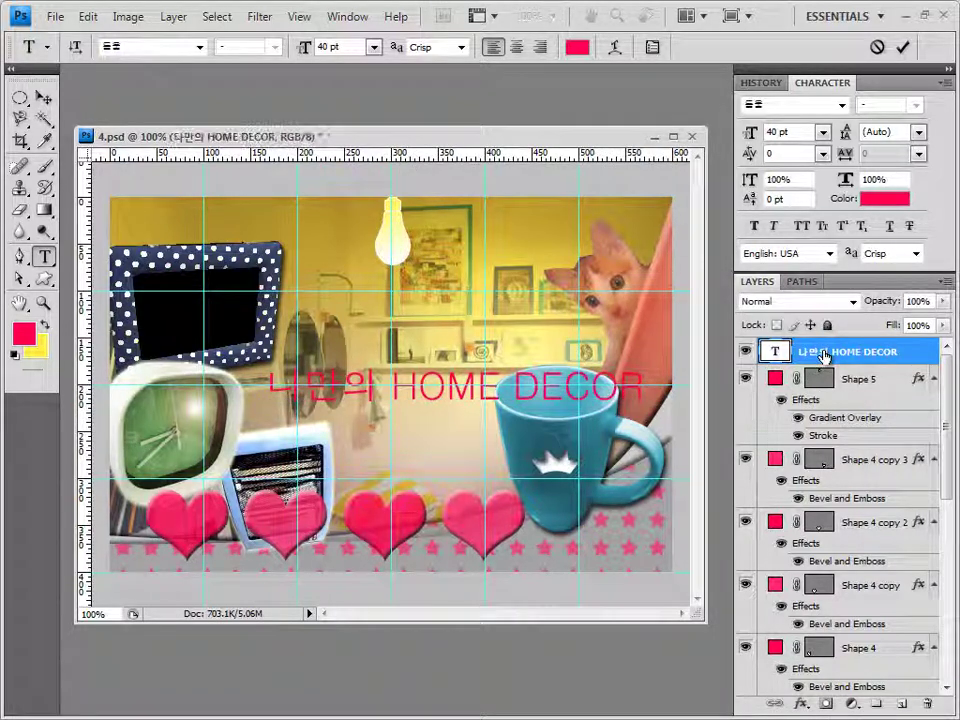
Give the title text a linear Gradient Overlay running from white ffffff to red eb2e2e.
left_click(801, 705)
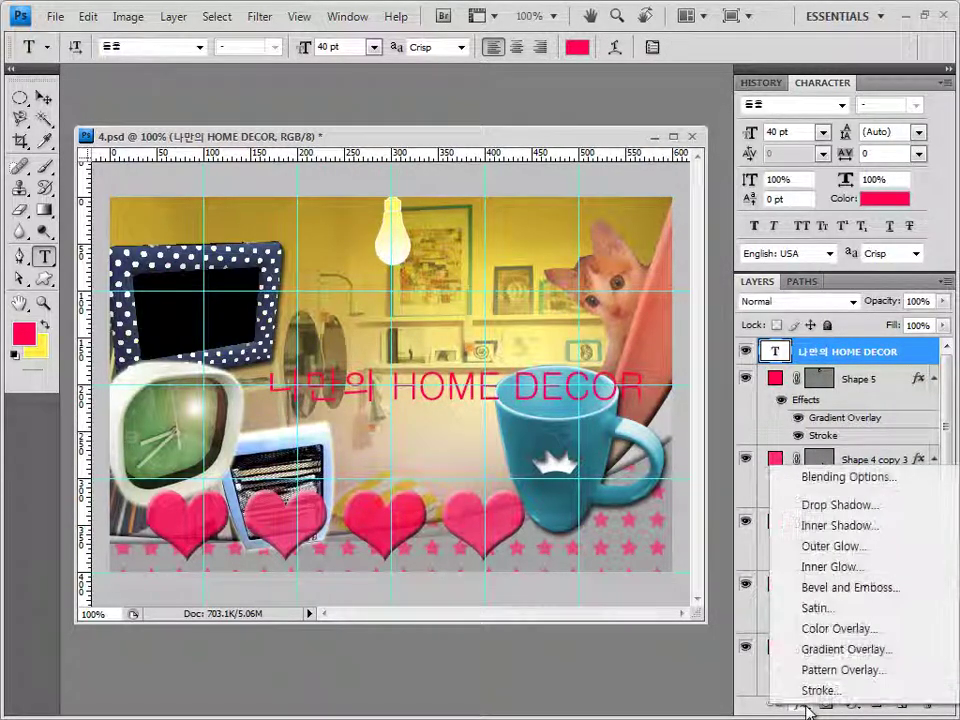
left_click(845, 650)
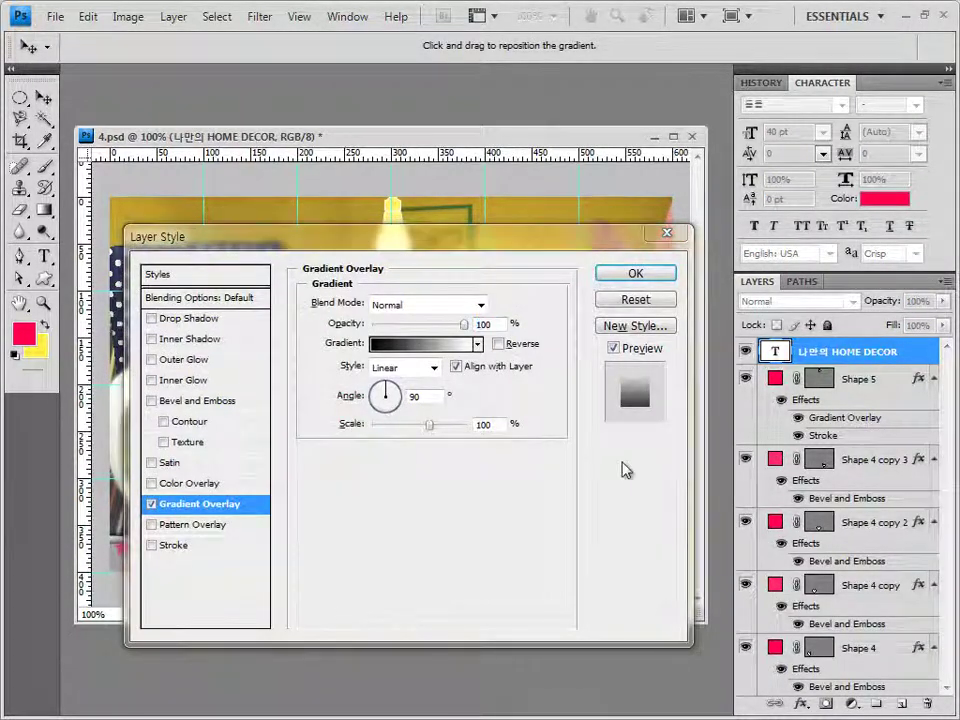
left_click(432, 345)
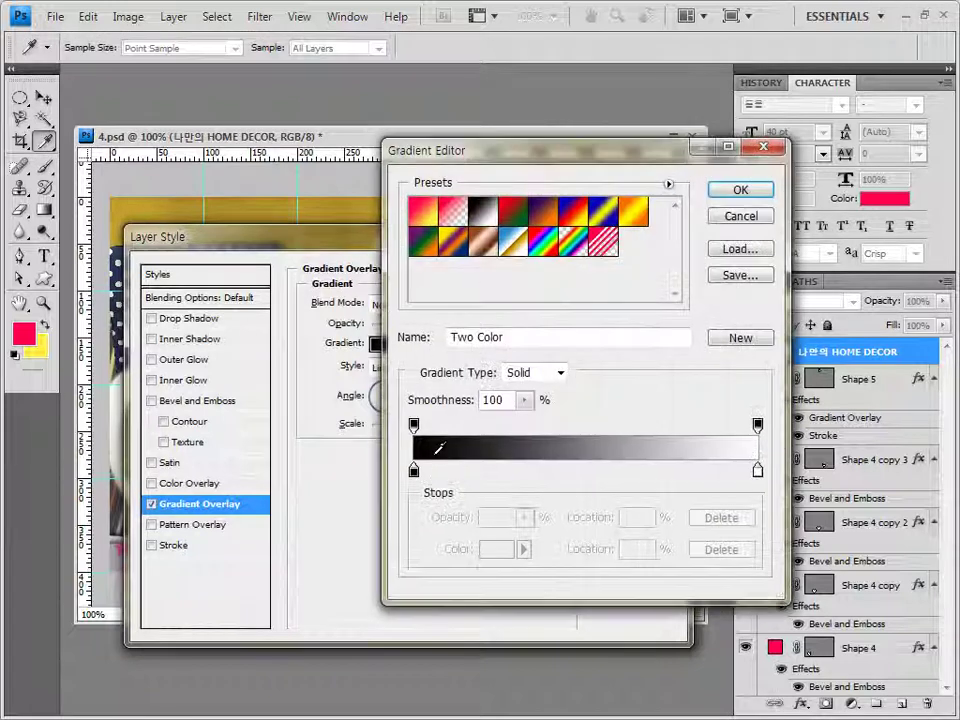
double_click(414, 469)
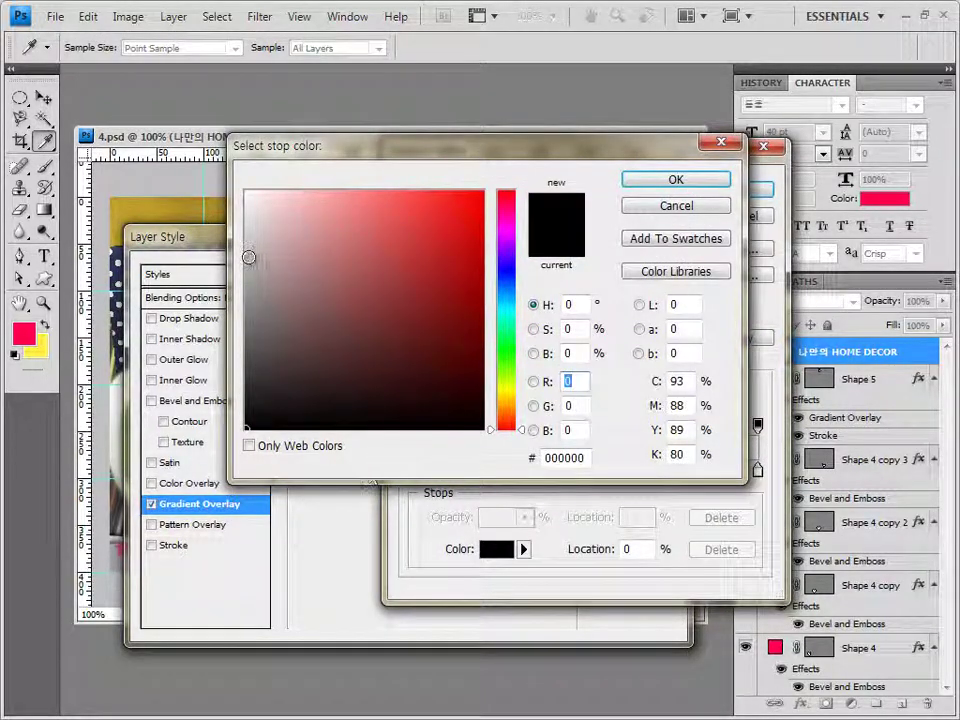
left_click(247, 192)
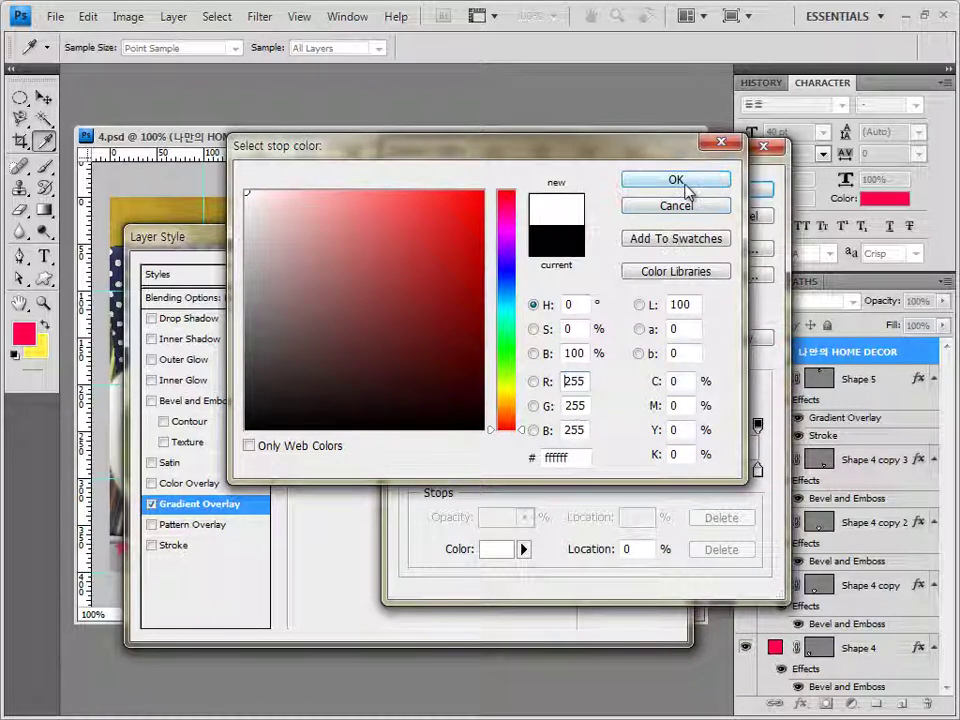
left_click(684, 182)
double_click(758, 470)
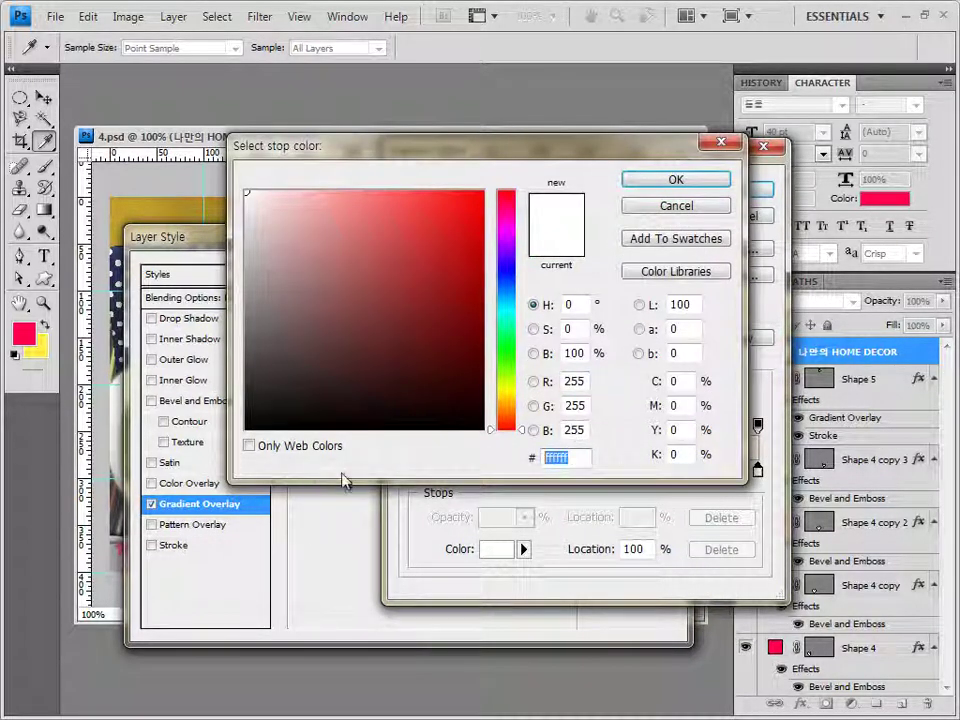
left_click(437, 209)
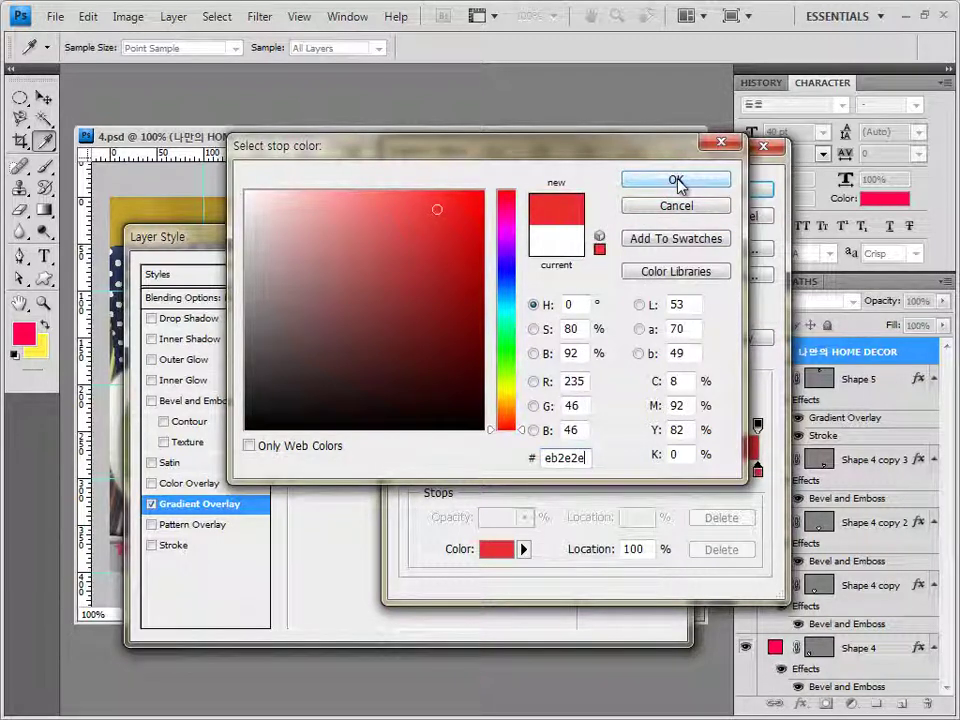
left_click(677, 182)
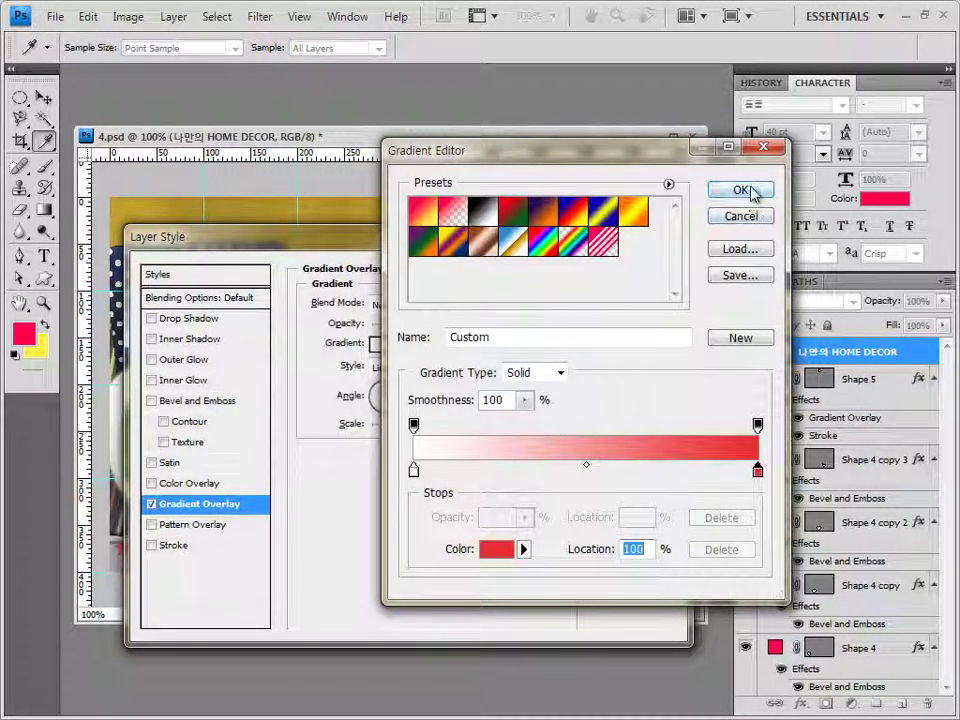
left_click(750, 191)
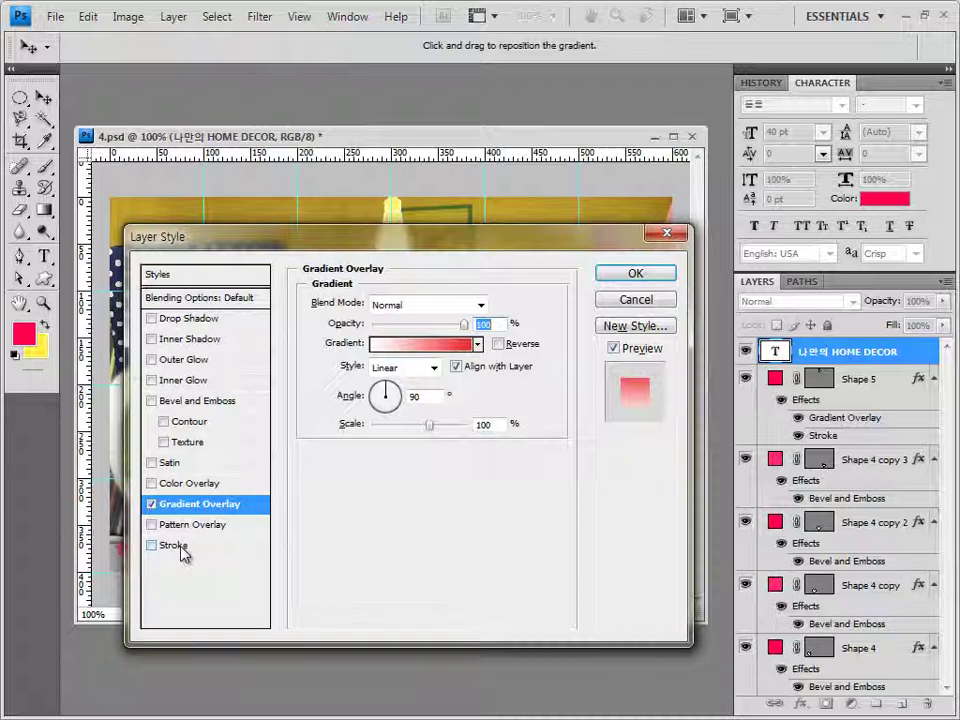
Add a 2 px outside Stroke in grey aaaaaa to the title text and apply the layer style.
left_click(175, 545)
double_click(491, 301)
type("2")
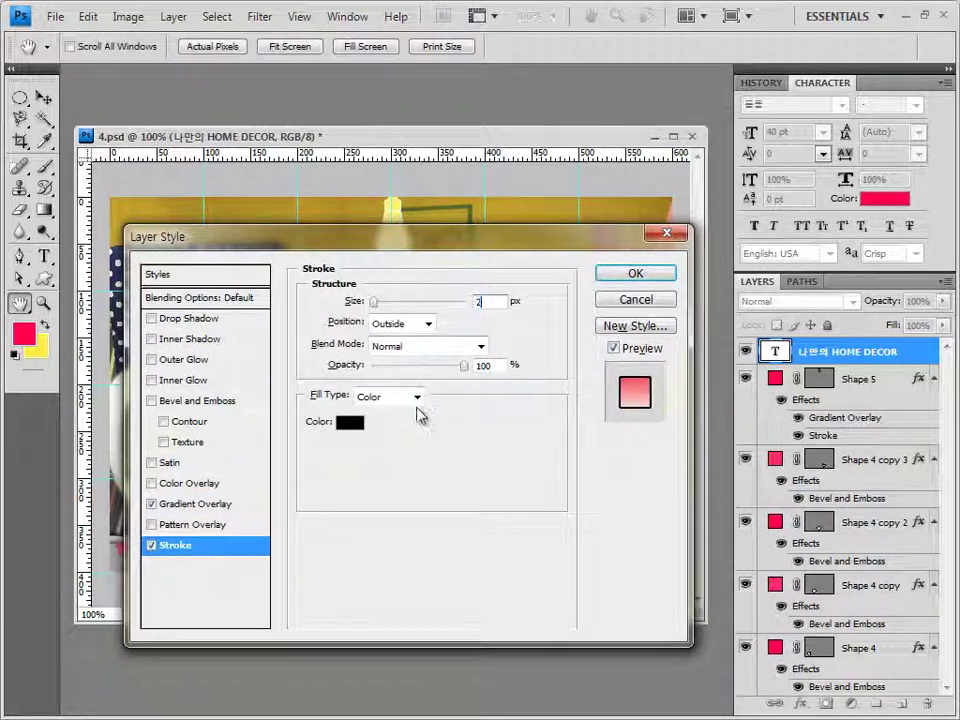
left_click(352, 422)
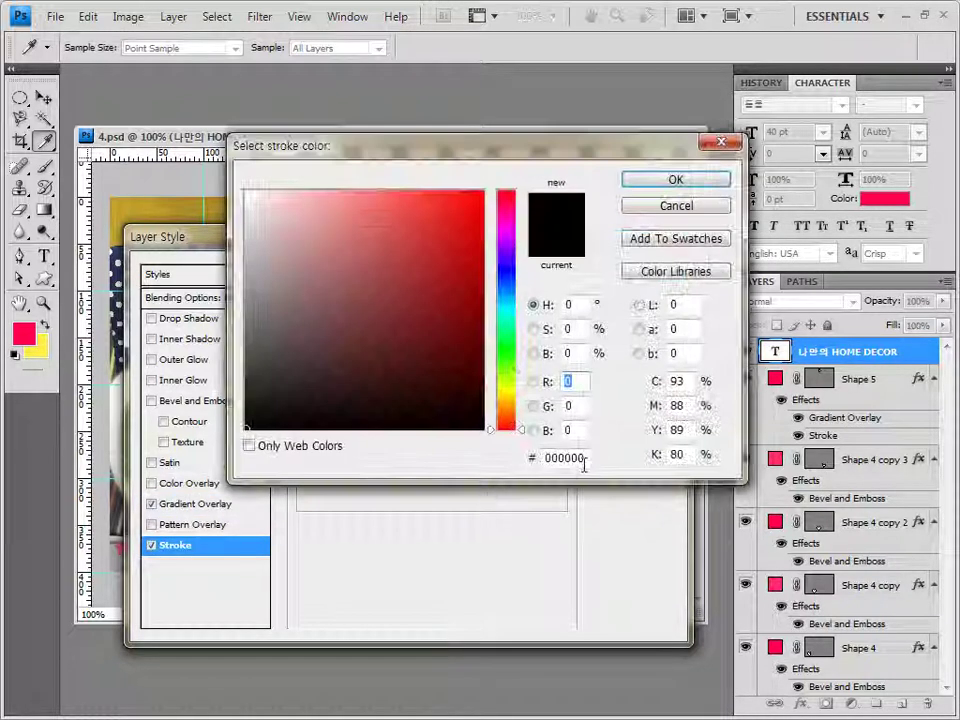
left_click(584, 458)
type("aaaa")
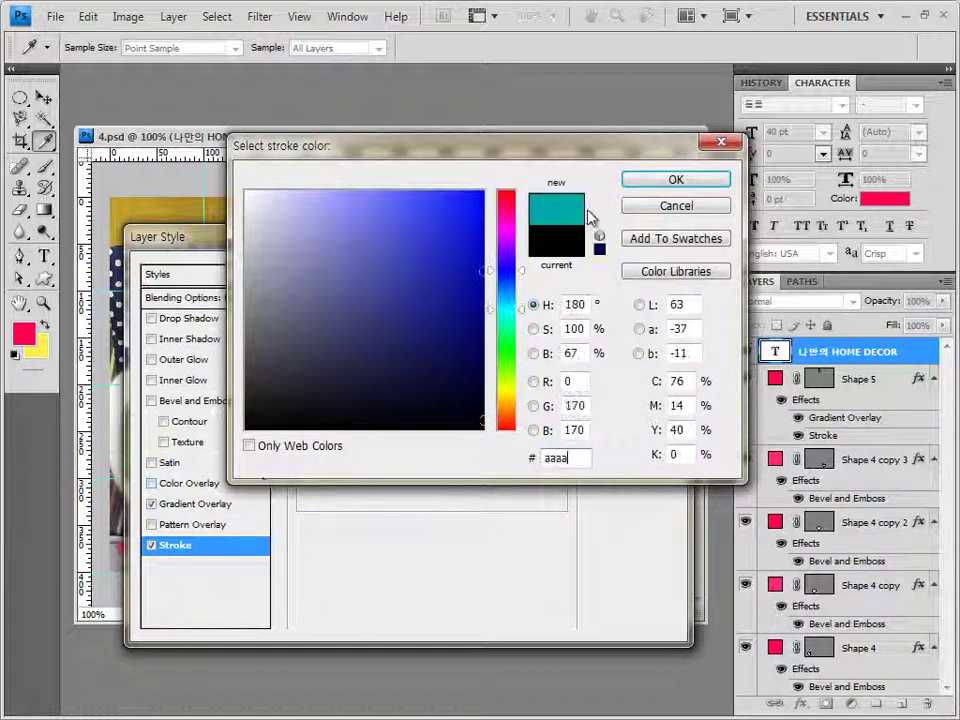
type("aa")
left_click(683, 186)
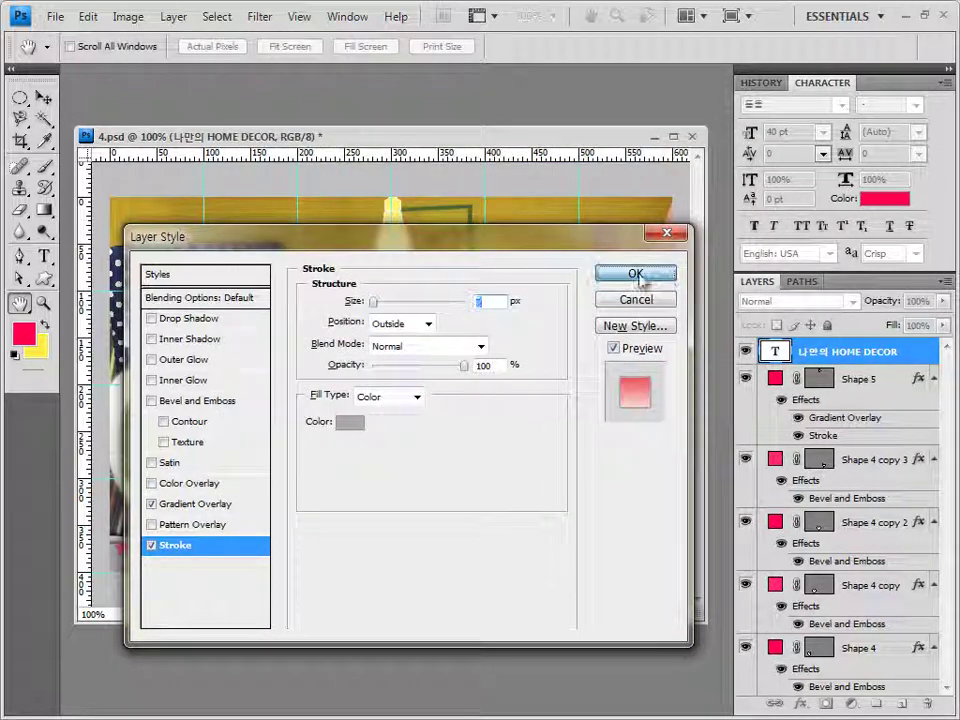
left_click(638, 276)
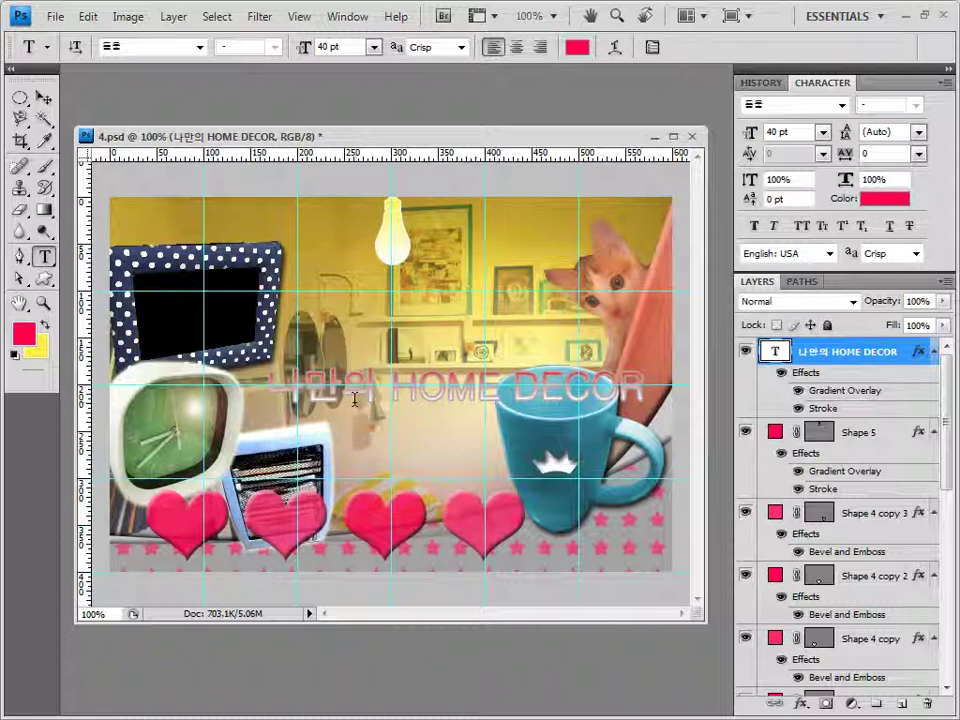
Set the title's Gradient Overlay angle to 0° and commit the title text as "나만의 Home Decor".
double_click(845, 391)
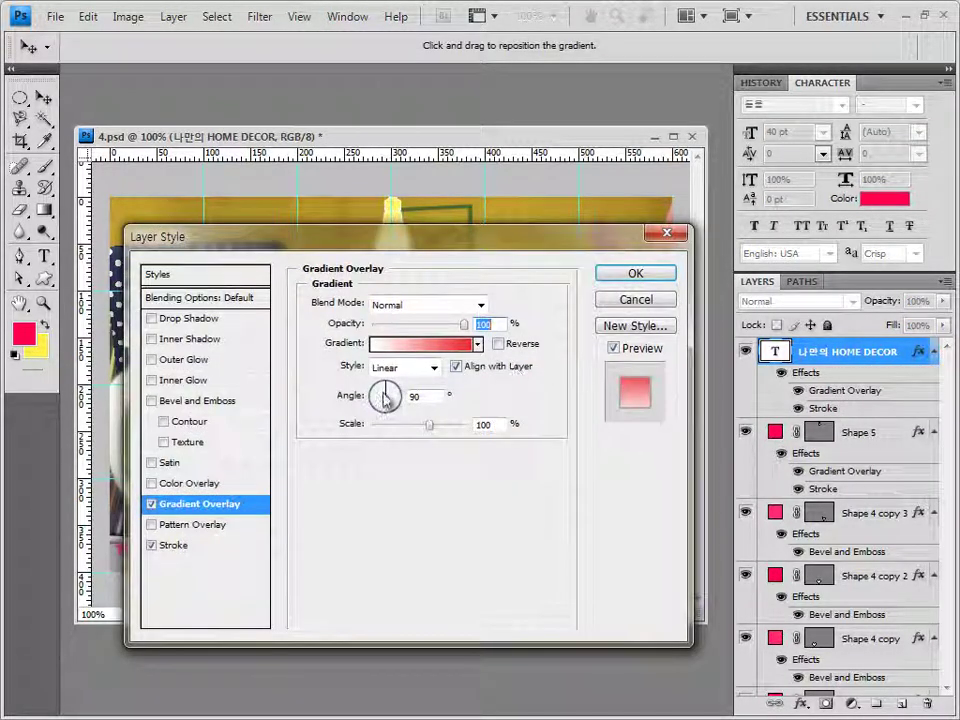
left_click_drag(386, 393, 421, 406)
double_click(422, 398)
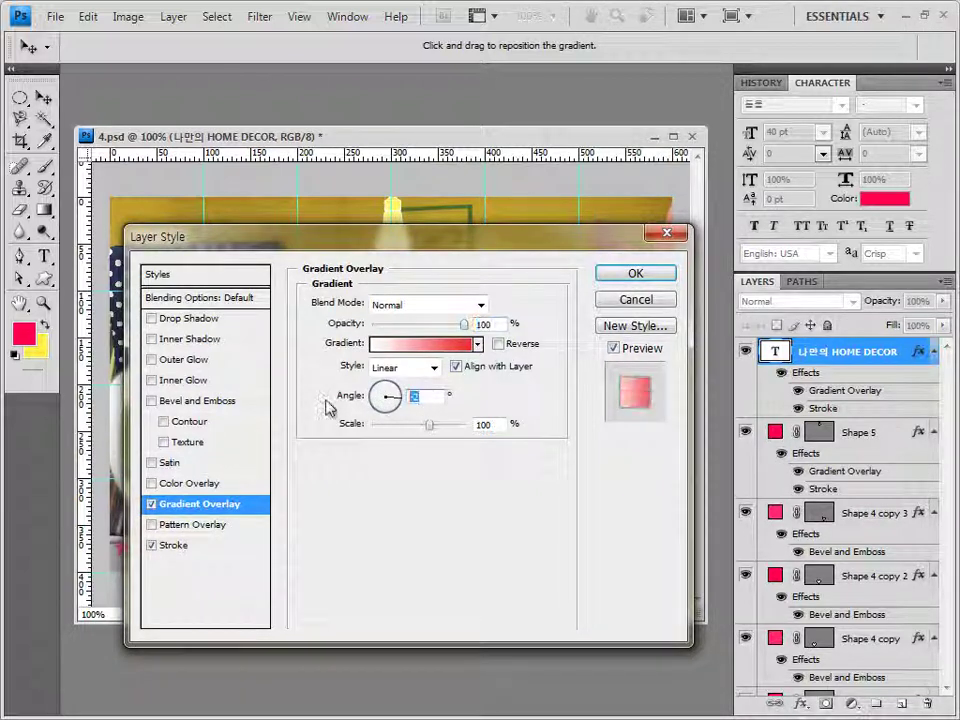
type("90")
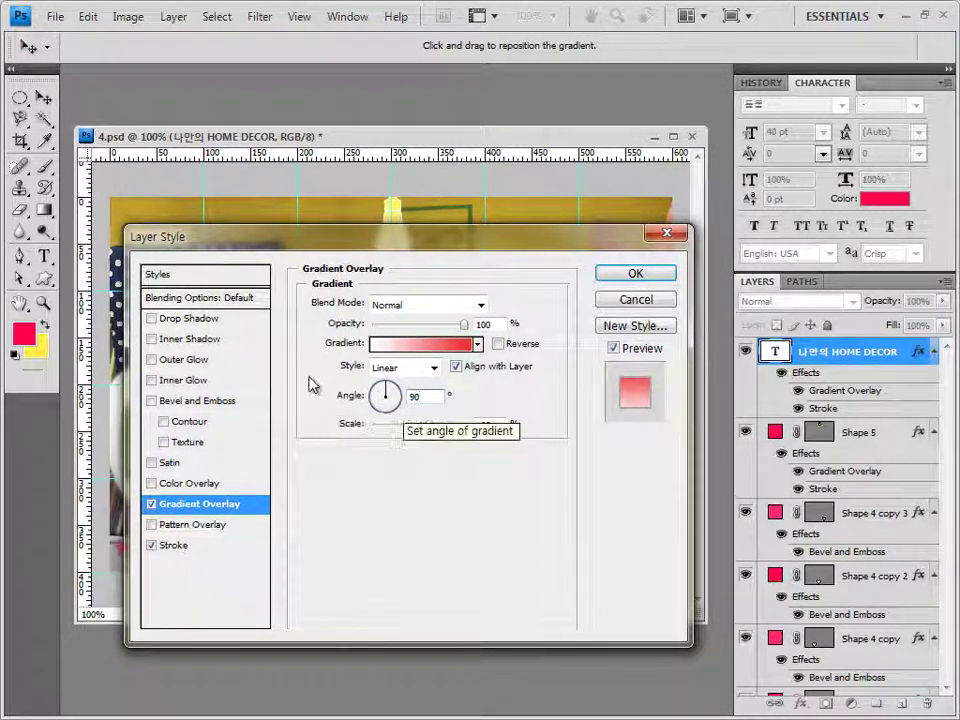
key("BackSpace")
key("BackSpace")
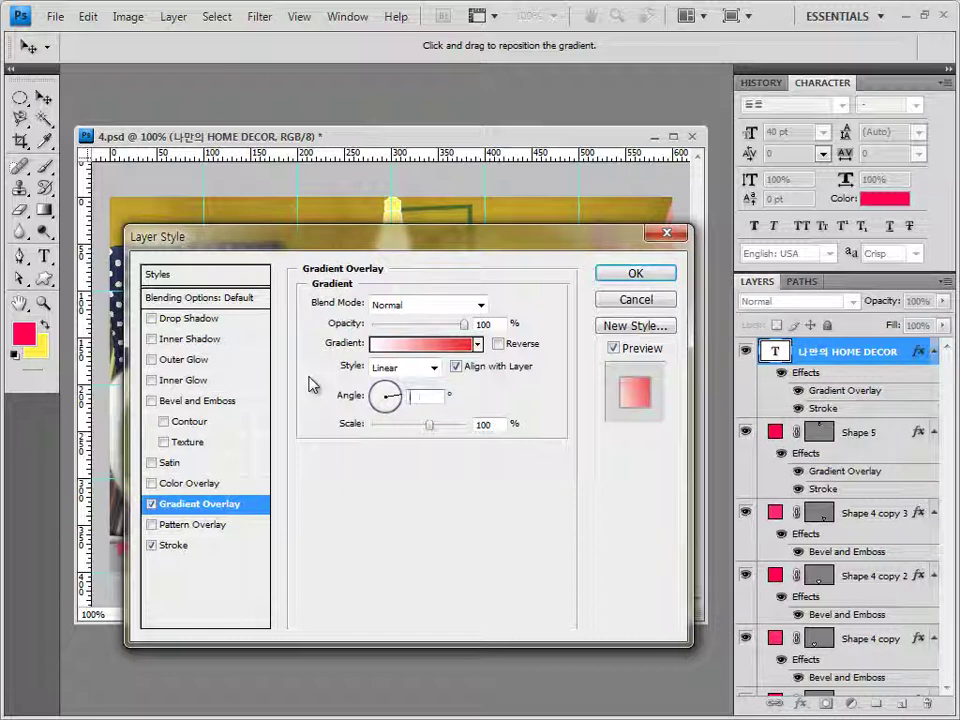
left_click_drag(292, 232, 457, 440)
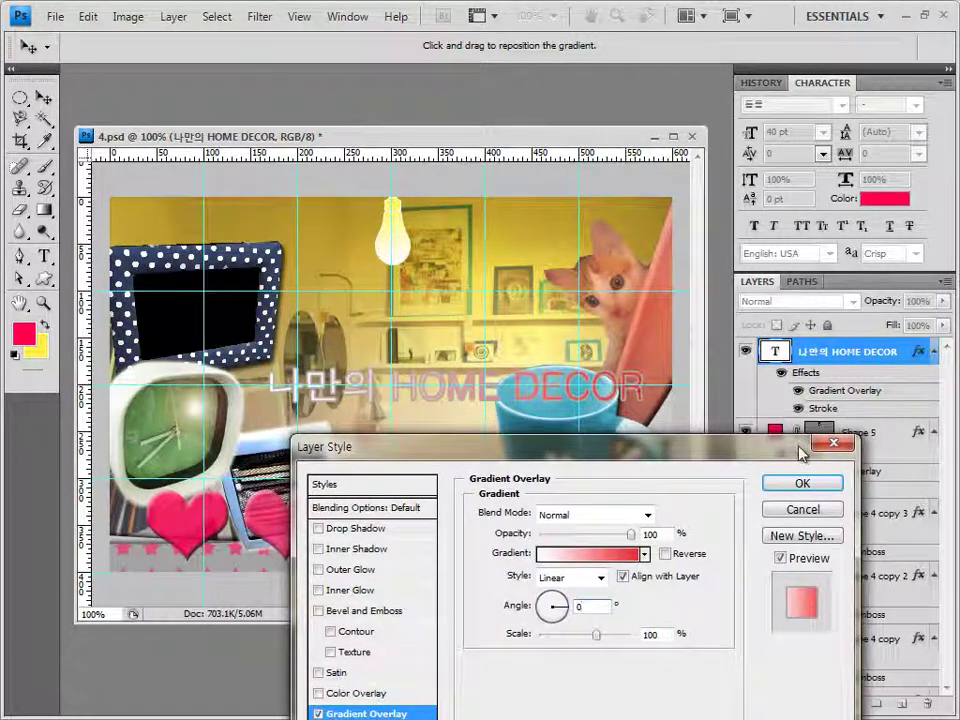
left_click(798, 486)
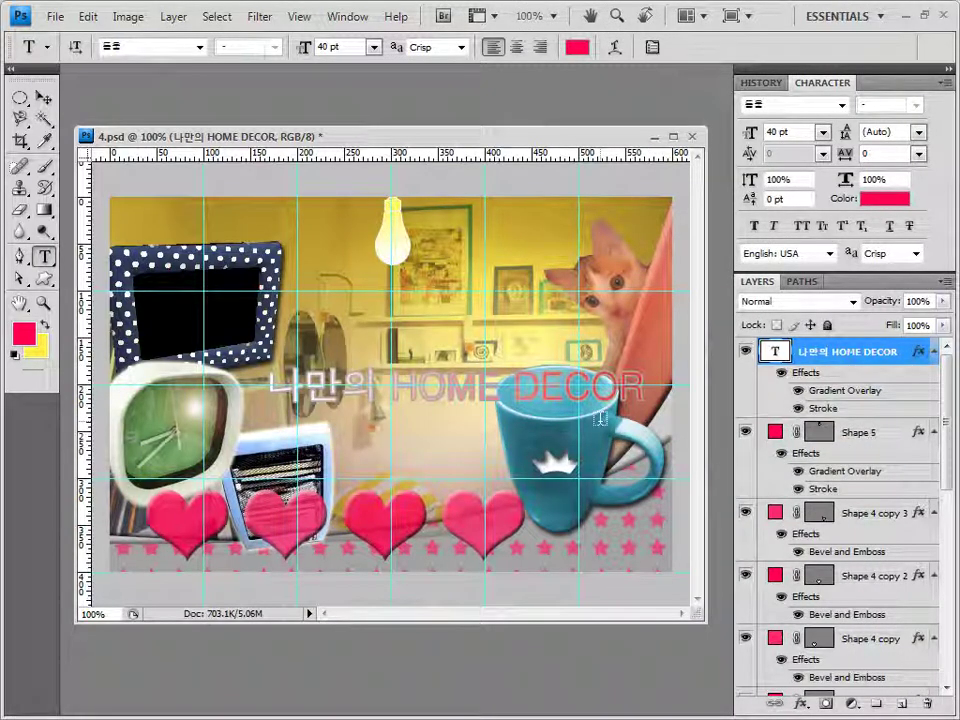
key("ctrl+Return")
key("v")
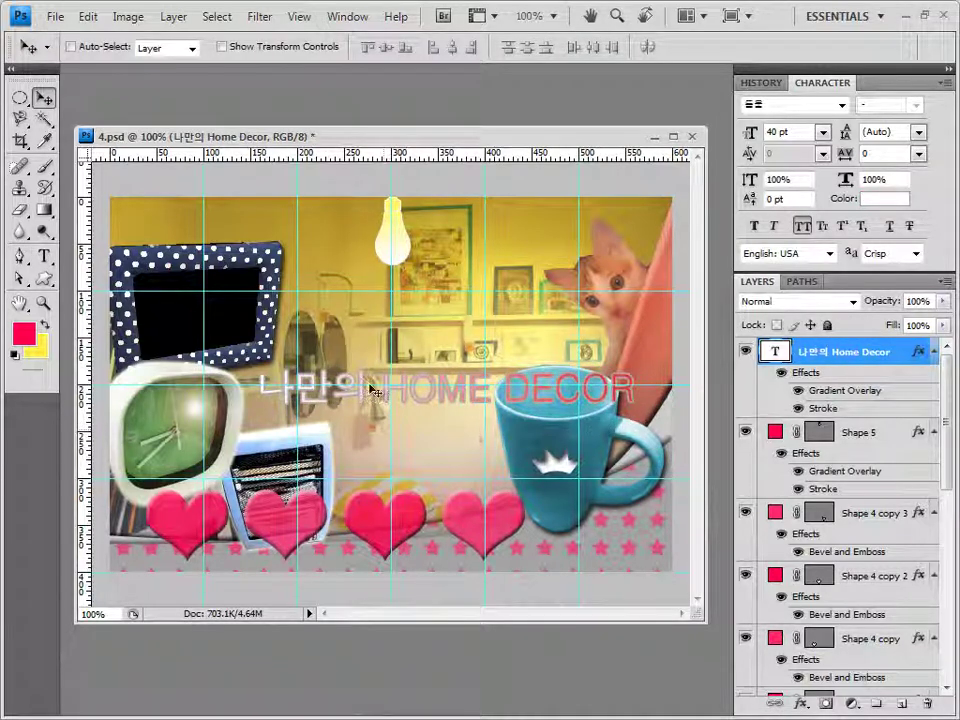
Add the white caption "모델하우스" on the first heart in 궁서 at 15 pt and commit it.
left_click(44, 256)
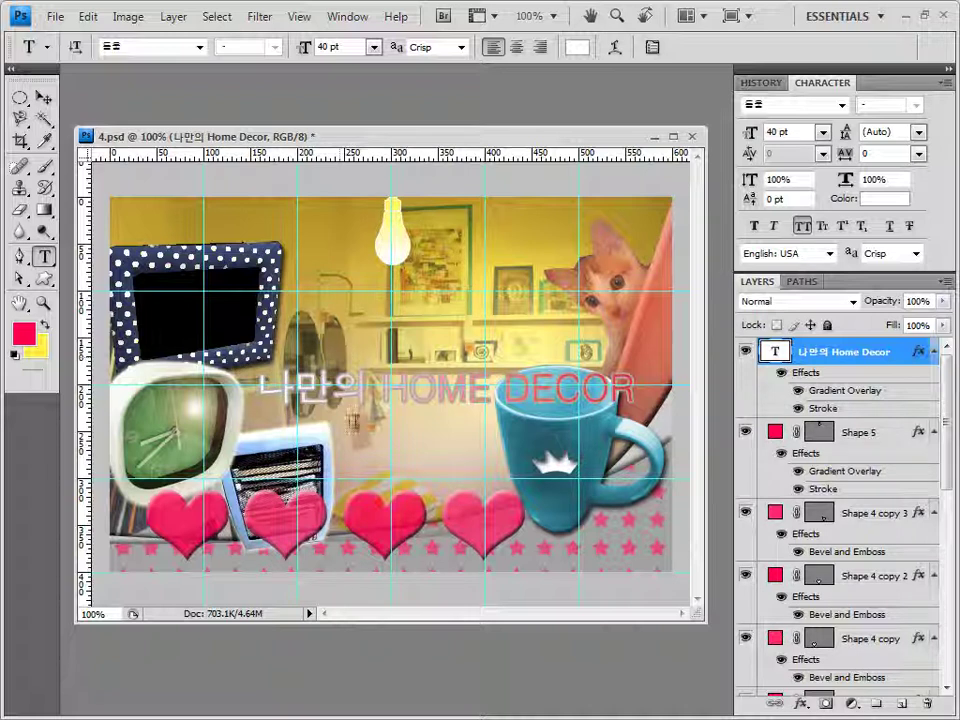
left_click(159, 519)
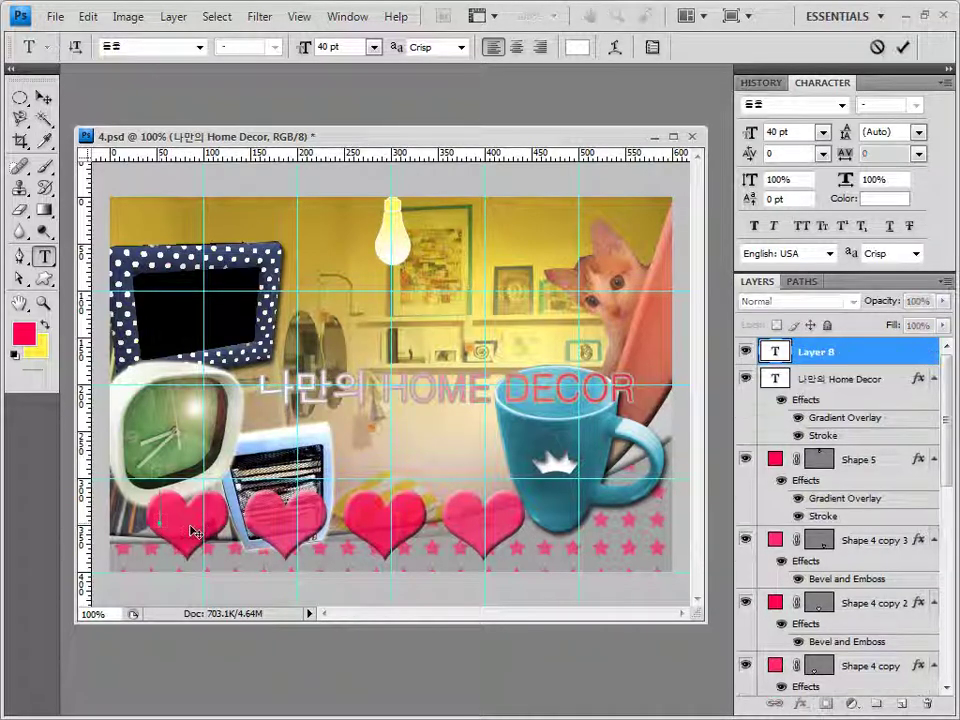
left_click(200, 48)
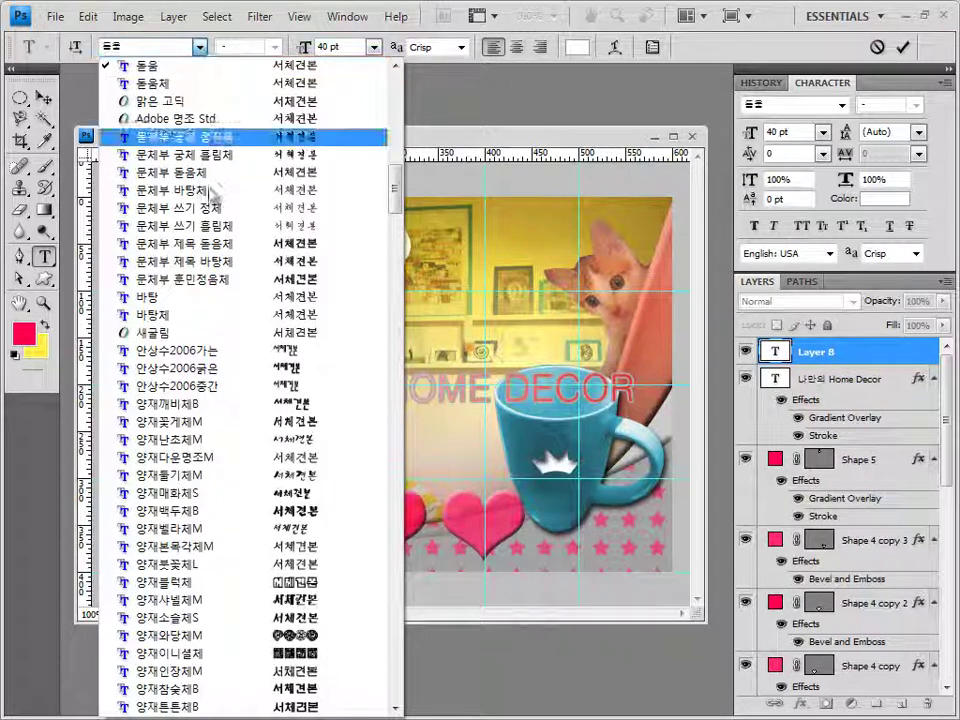
left_click_drag(396, 198, 394, 144)
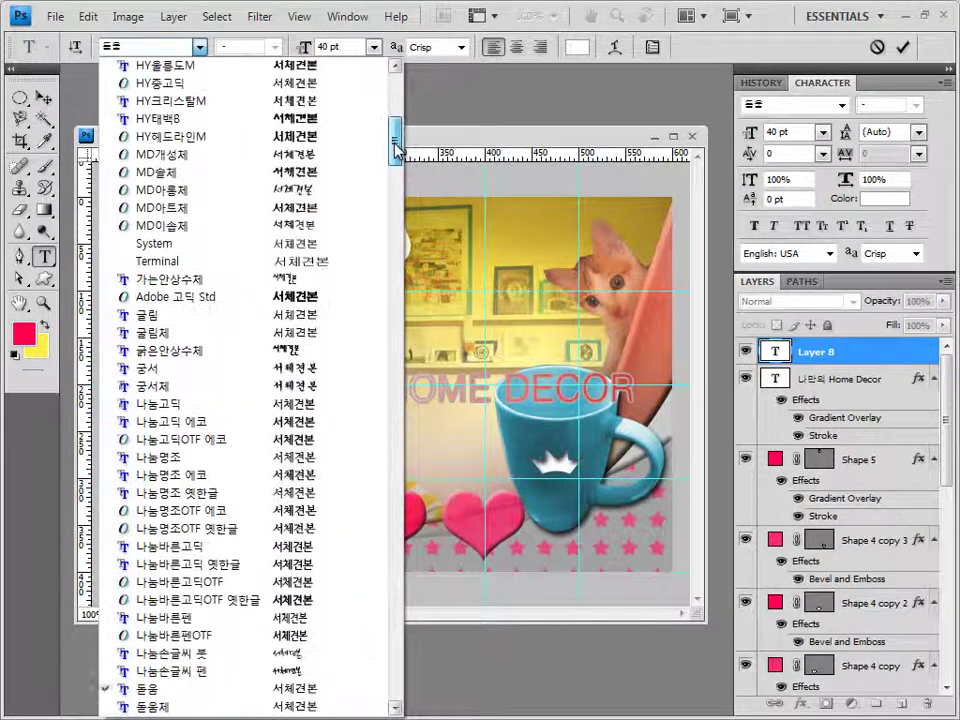
left_click(167, 369)
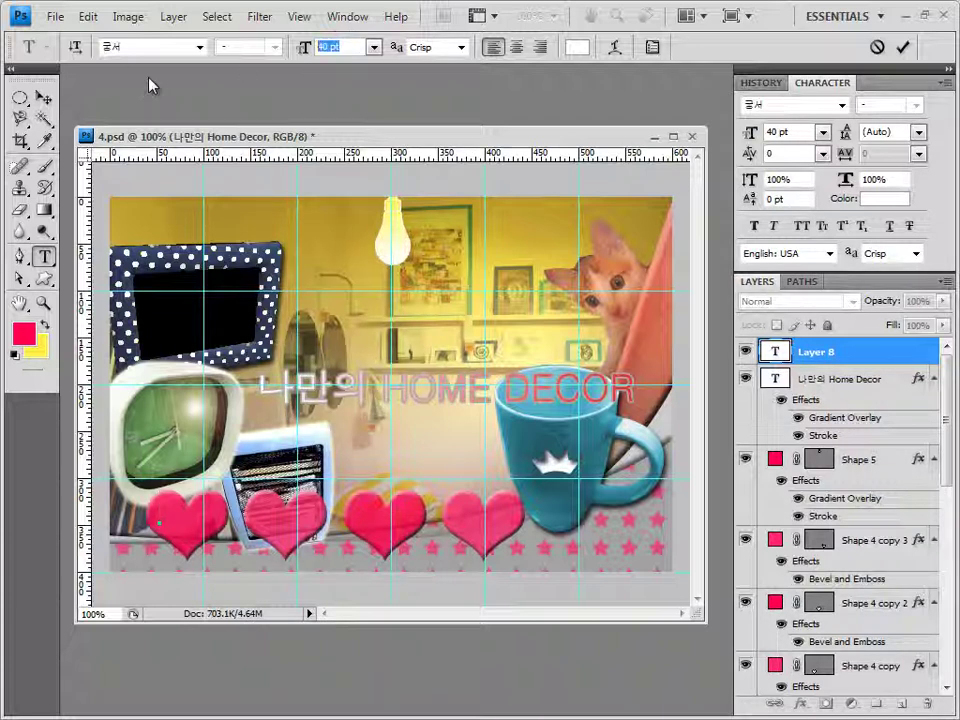
type("15")
key("Return")
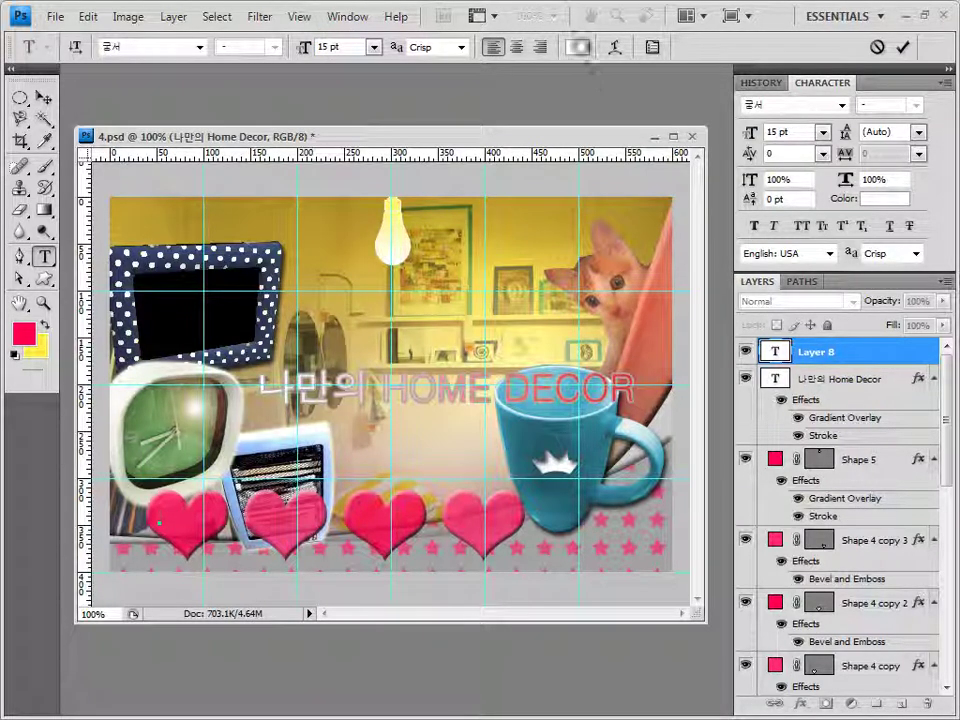
left_click(577, 47)
left_click(680, 180)
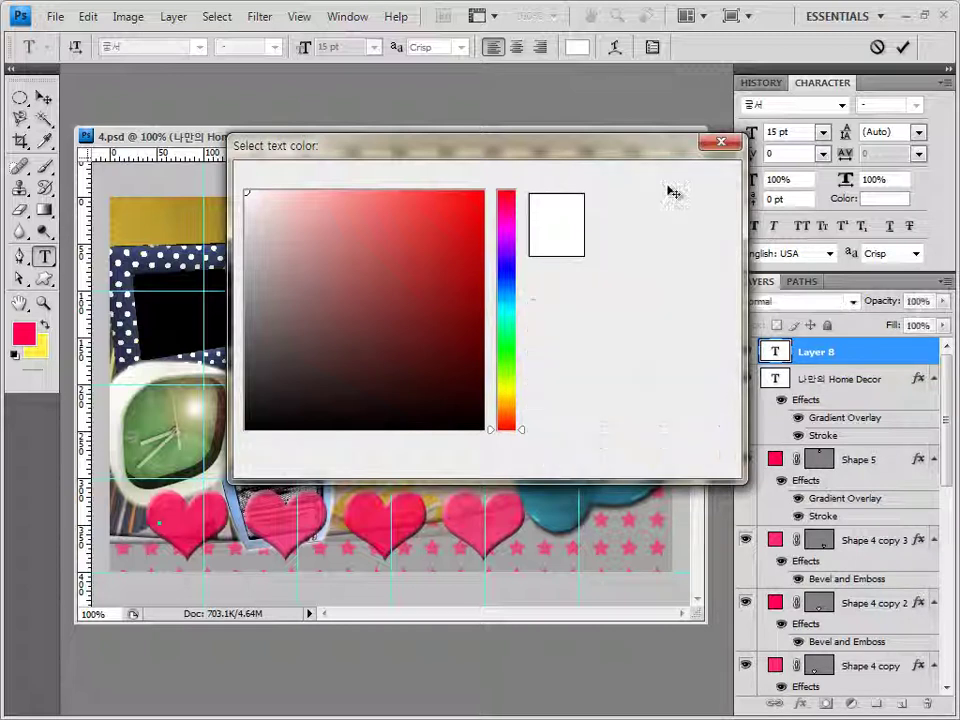
type("모델하우스")
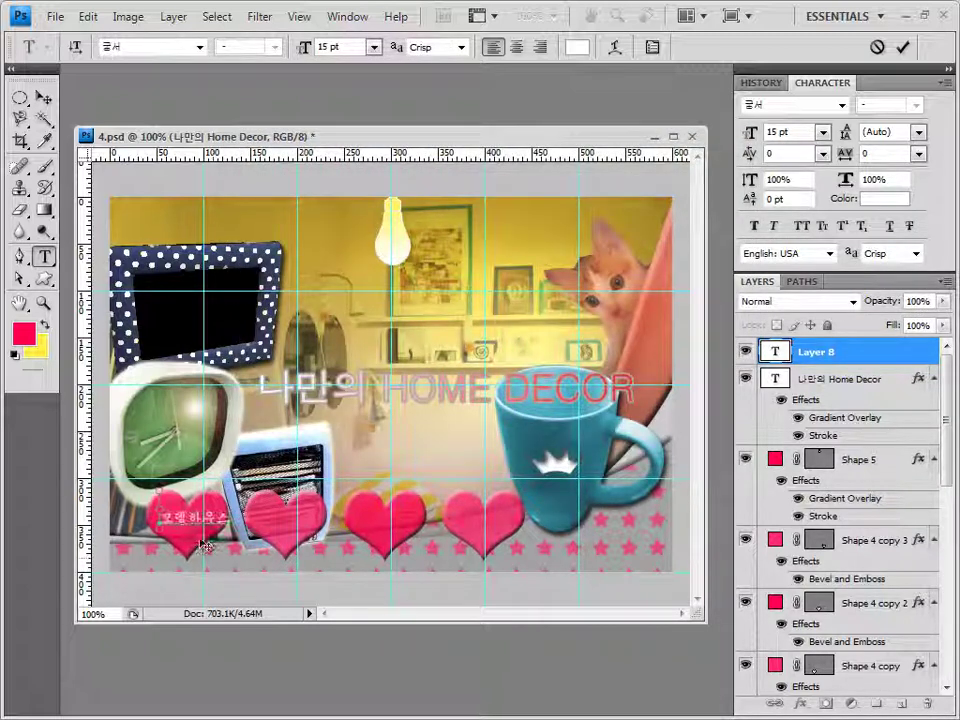
left_click(816, 355)
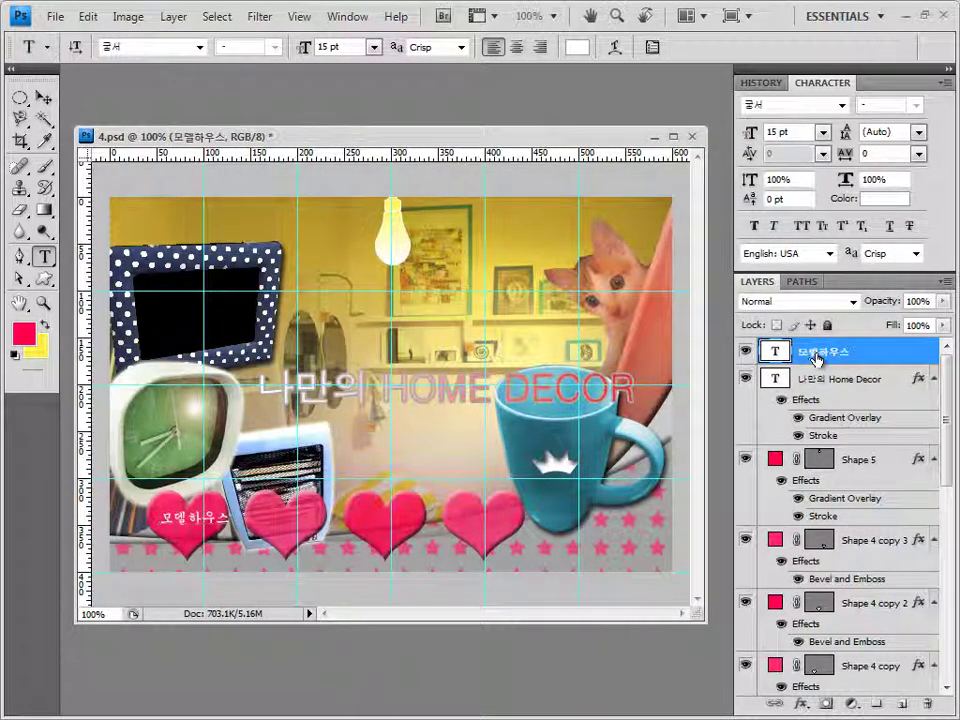
Give the "모델하우스" caption a 1 px outside Stroke in 990000 and centre it on the first heart.
left_click(804, 705)
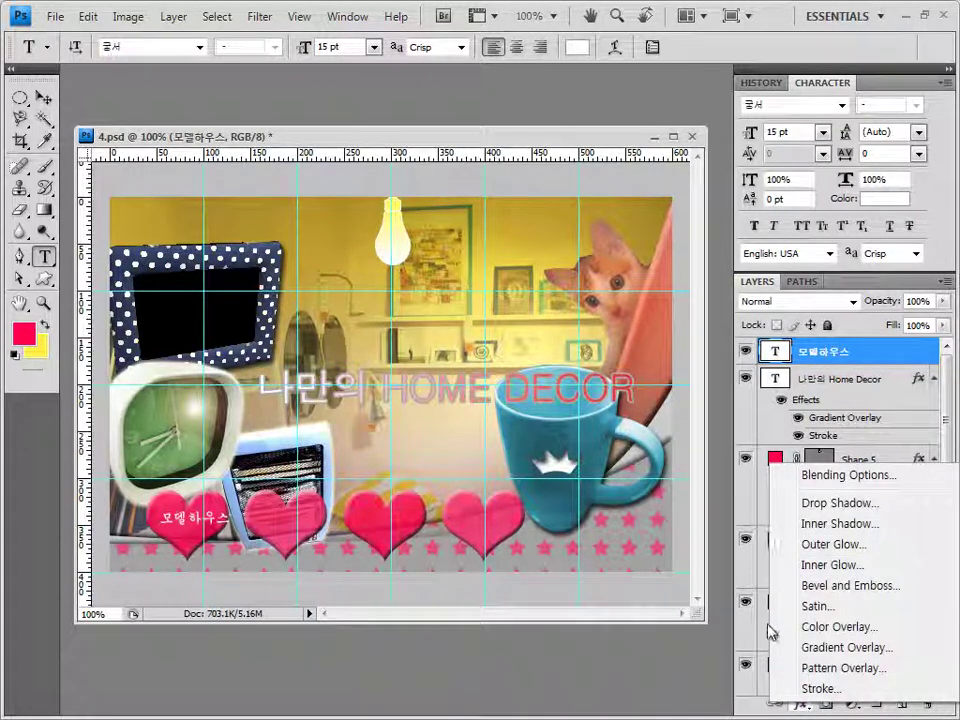
left_click(821, 688)
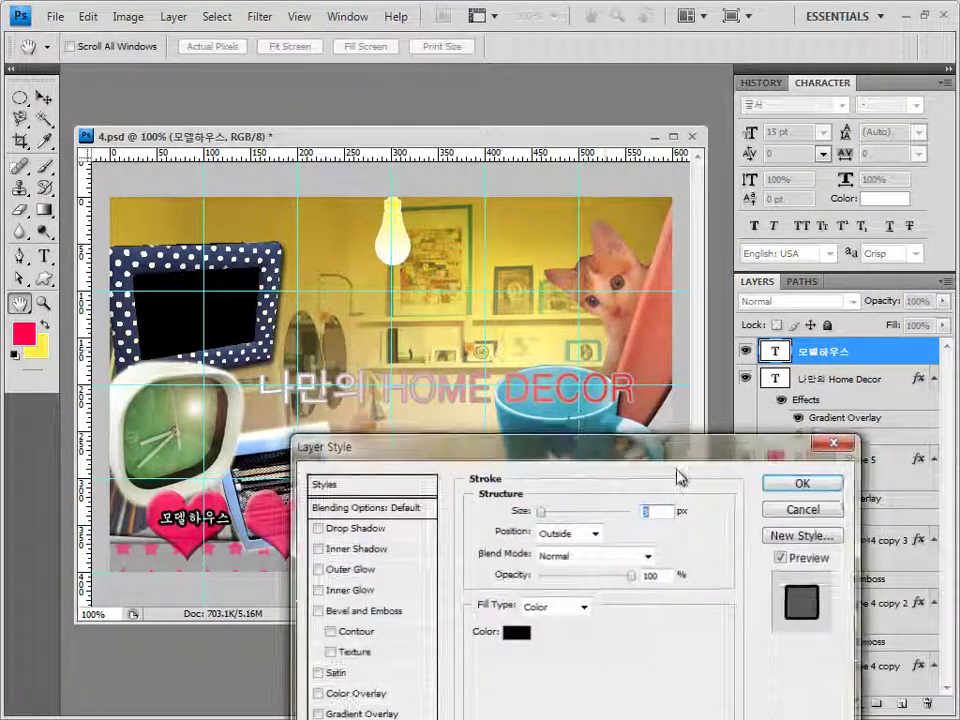
left_click_drag(549, 466, 545, 187)
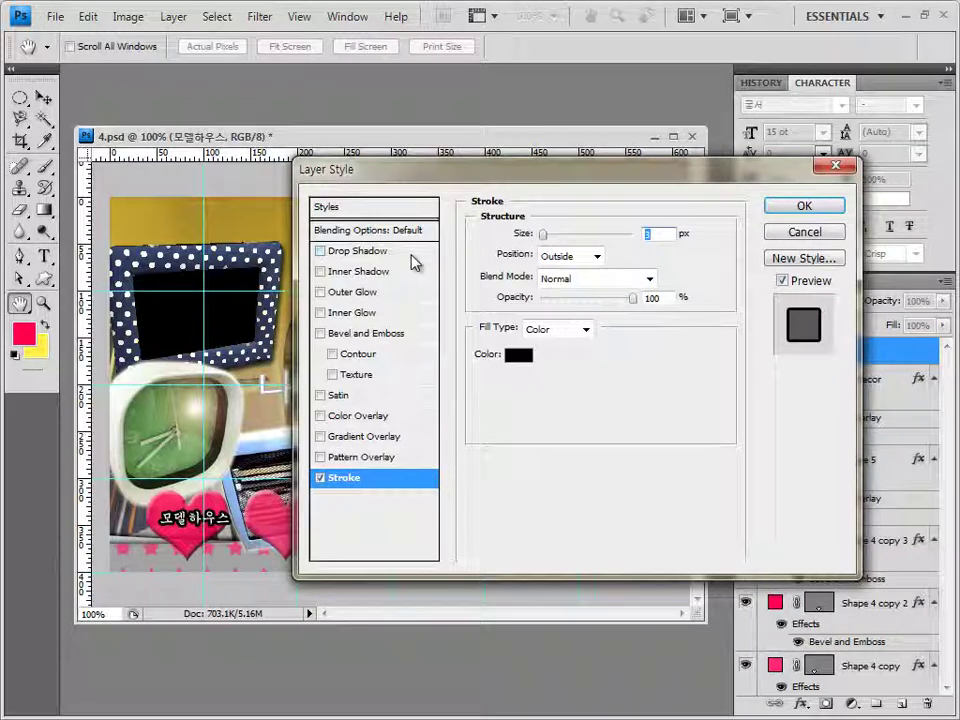
type("1")
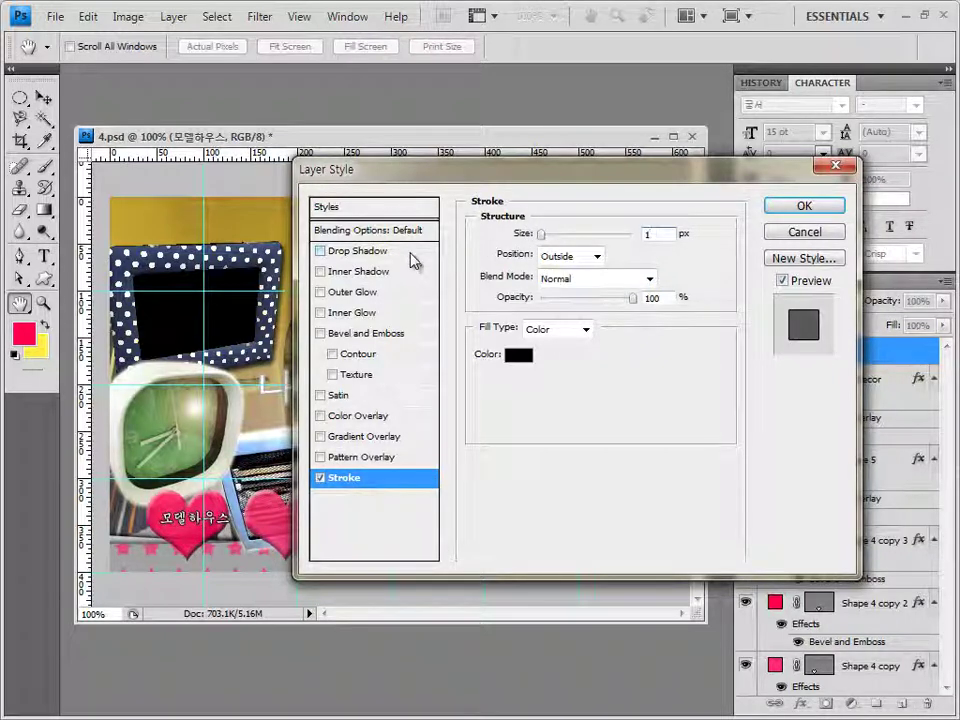
left_click(516, 355)
left_click_drag(559, 457, 545, 457)
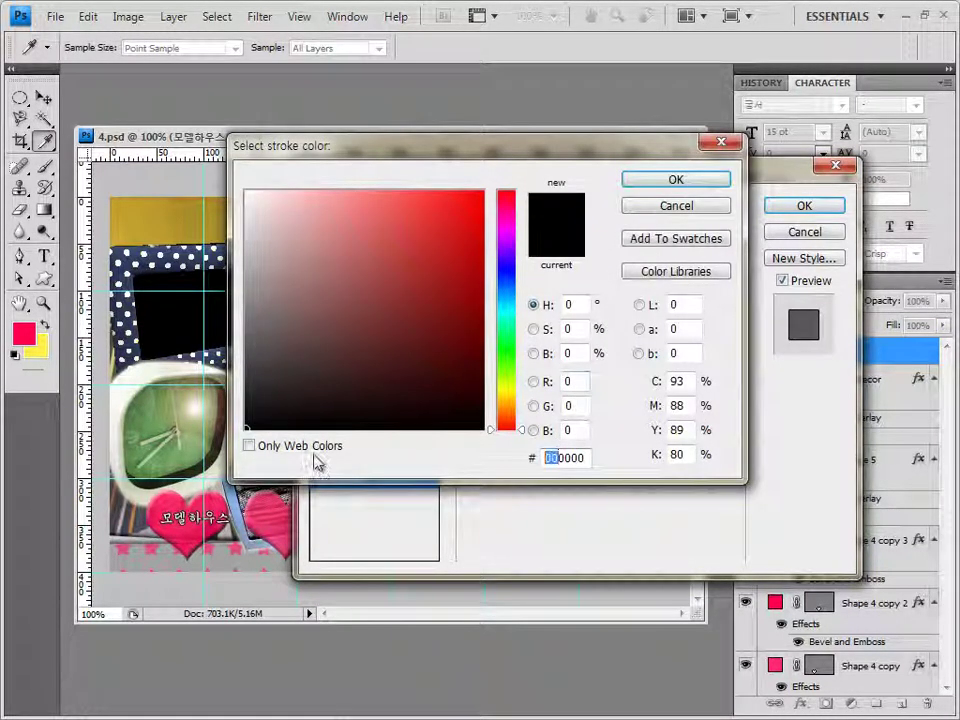
type("99")
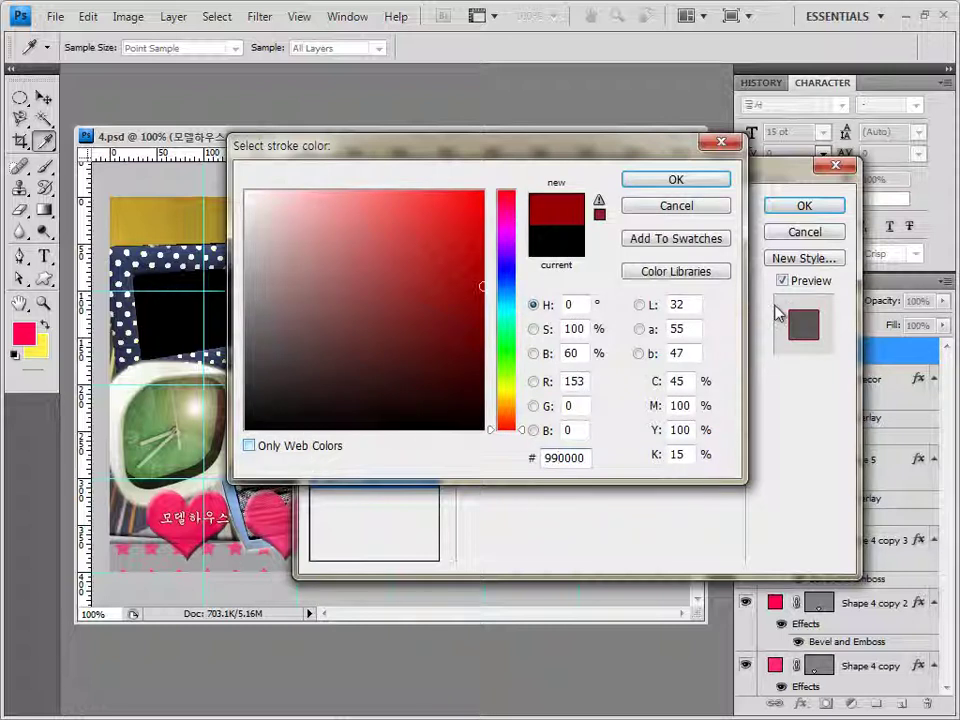
left_click(675, 180)
left_click(785, 205)
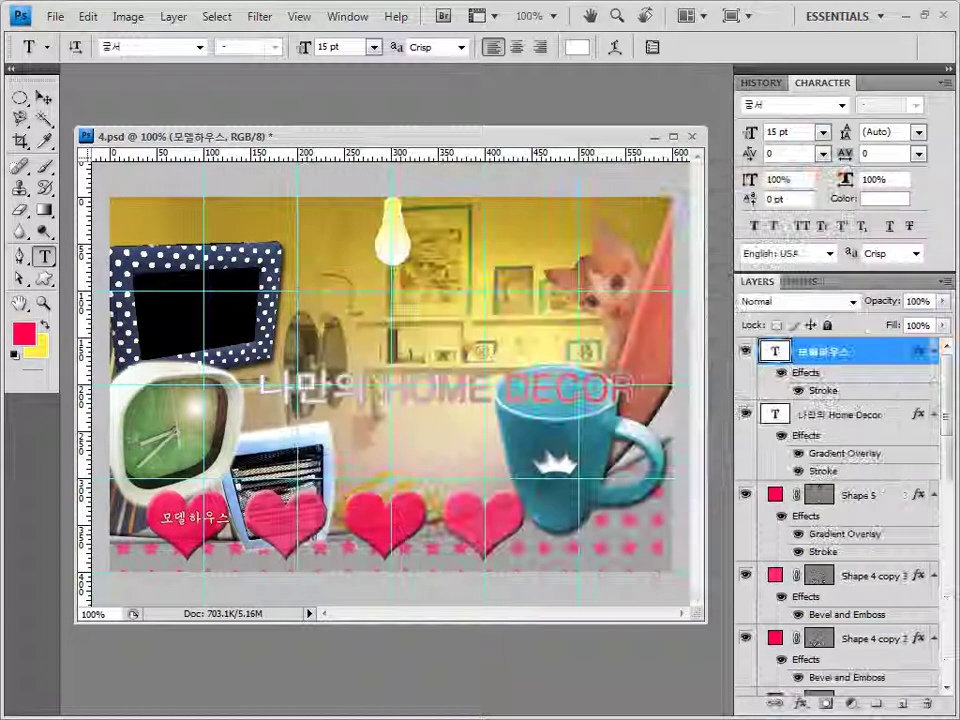
left_click(43, 97)
left_click_drag(193, 521, 184, 518)
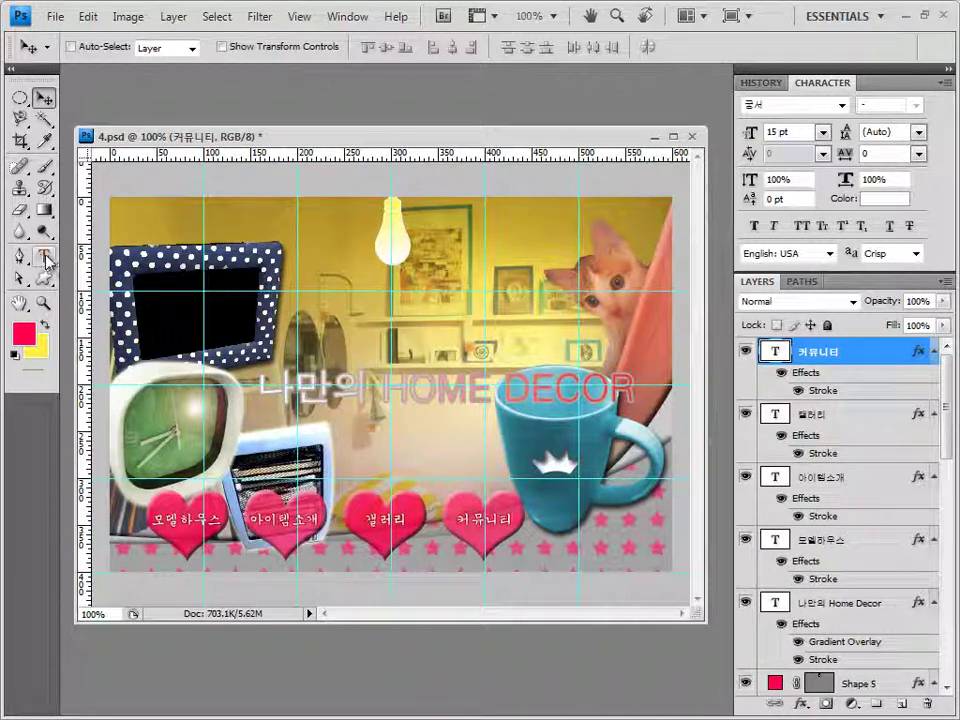
Add the text "MY SWEET HOME" above the mug in 궁서 at 15 pt, coloured dd5665, and commit it.
left_click(45, 258)
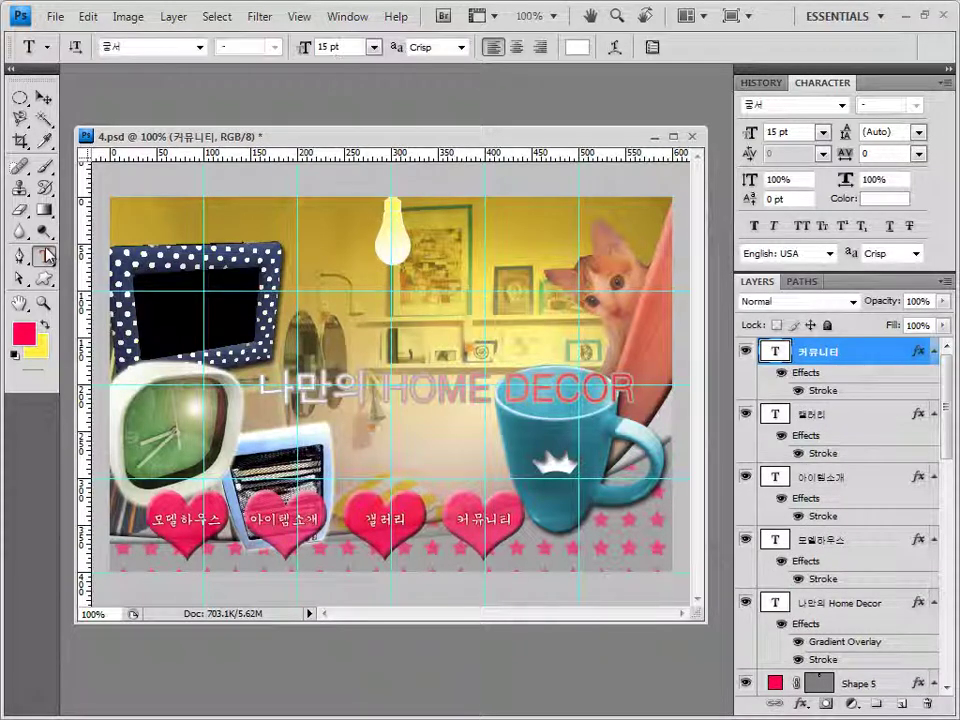
left_click(521, 338)
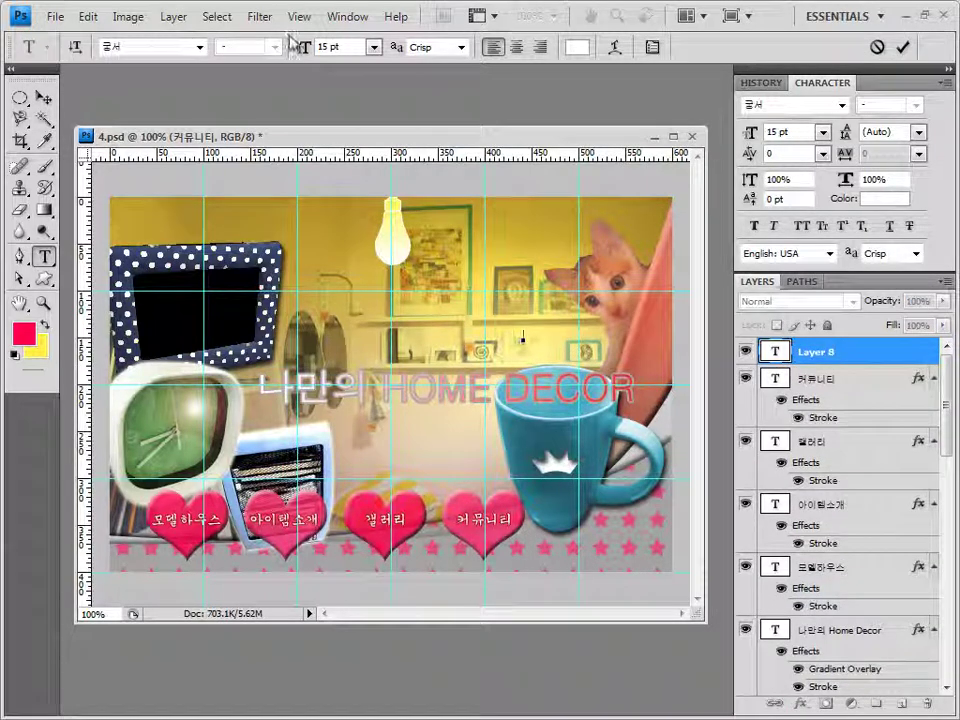
left_click(352, 46)
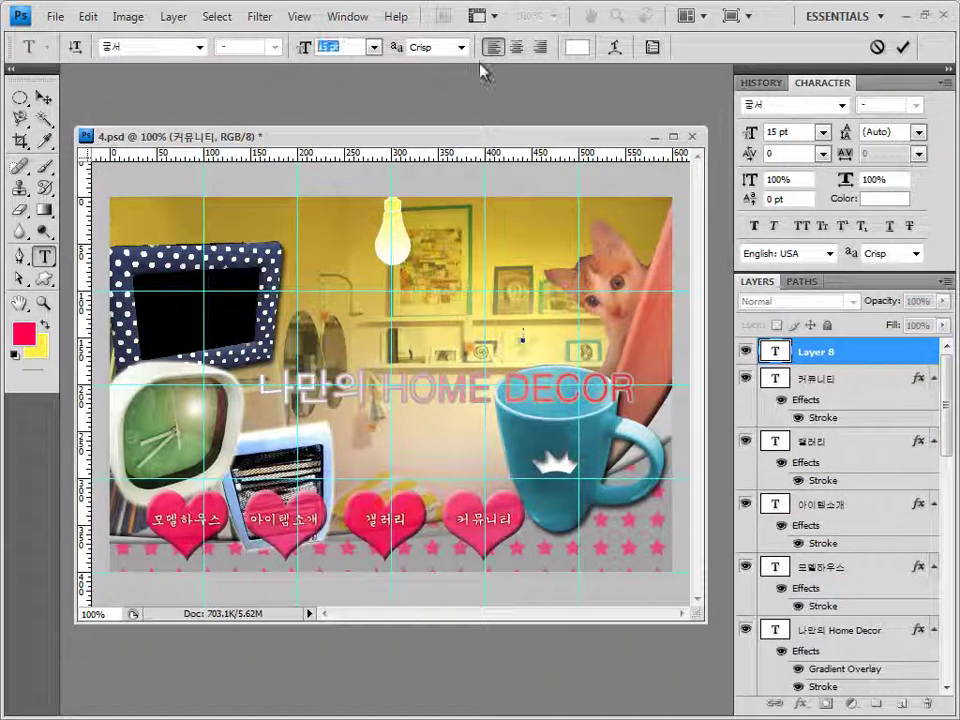
left_click(577, 47)
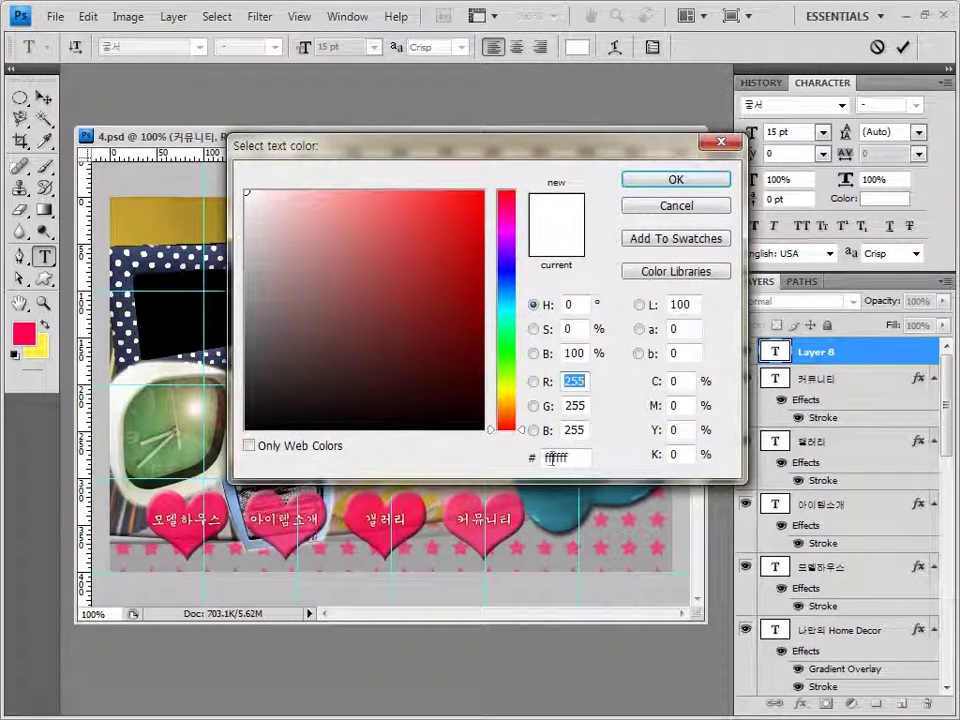
double_click(555, 457)
type("dd5665")
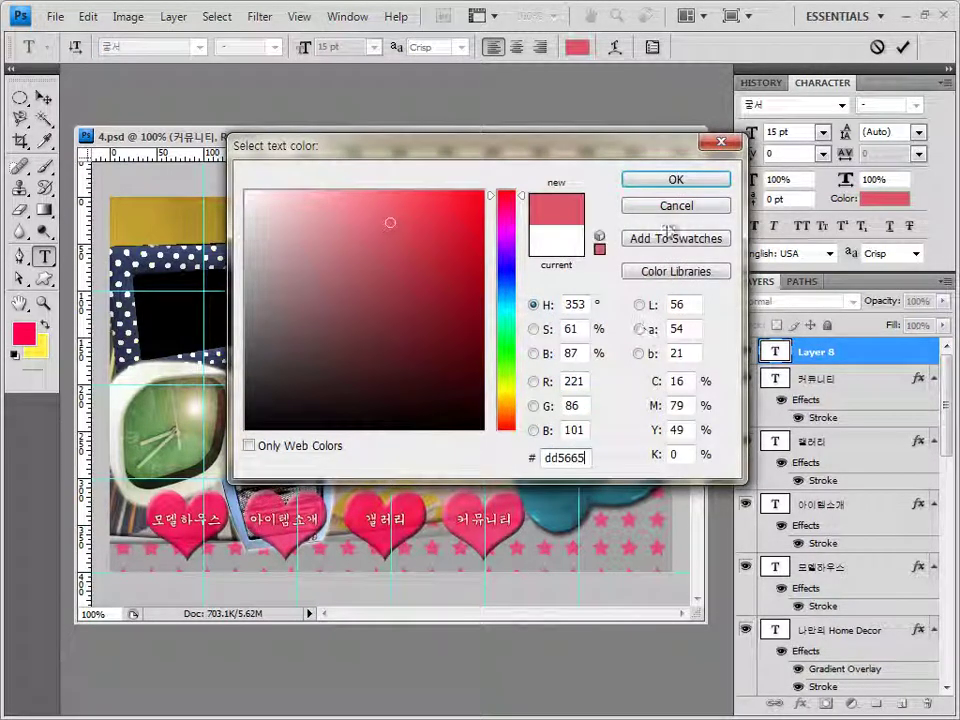
left_click(697, 185)
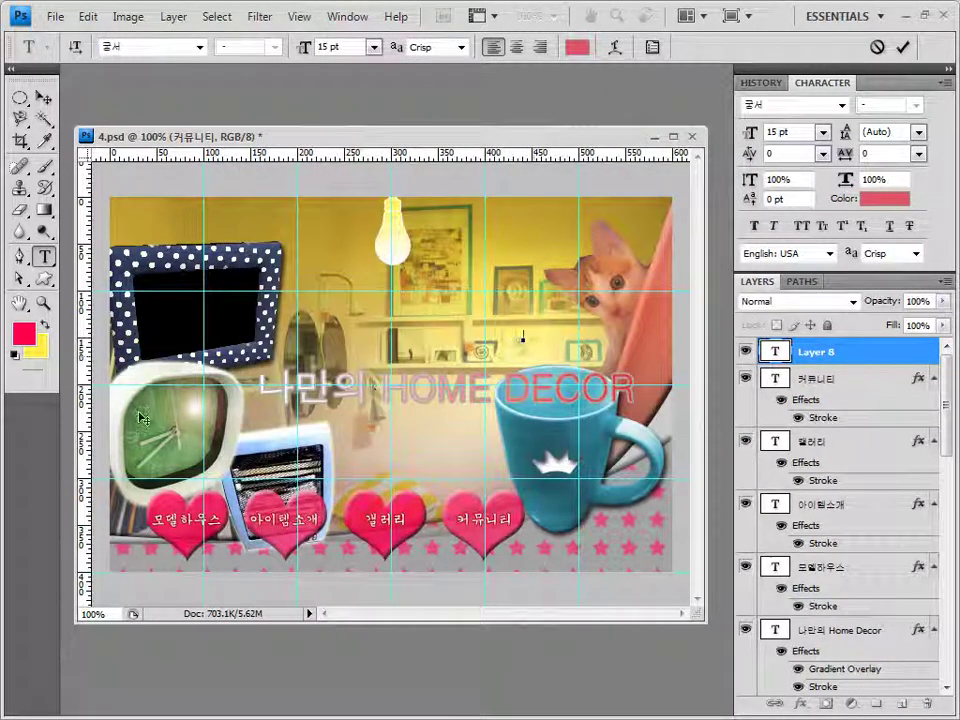
type("MY SWEET HOME")
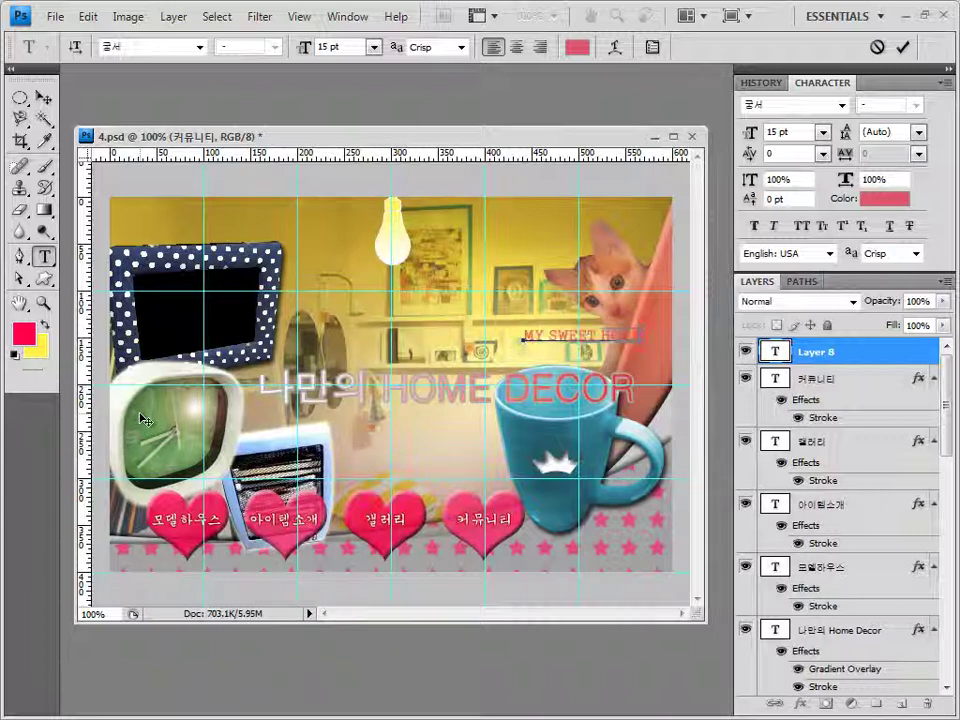
left_click(823, 352)
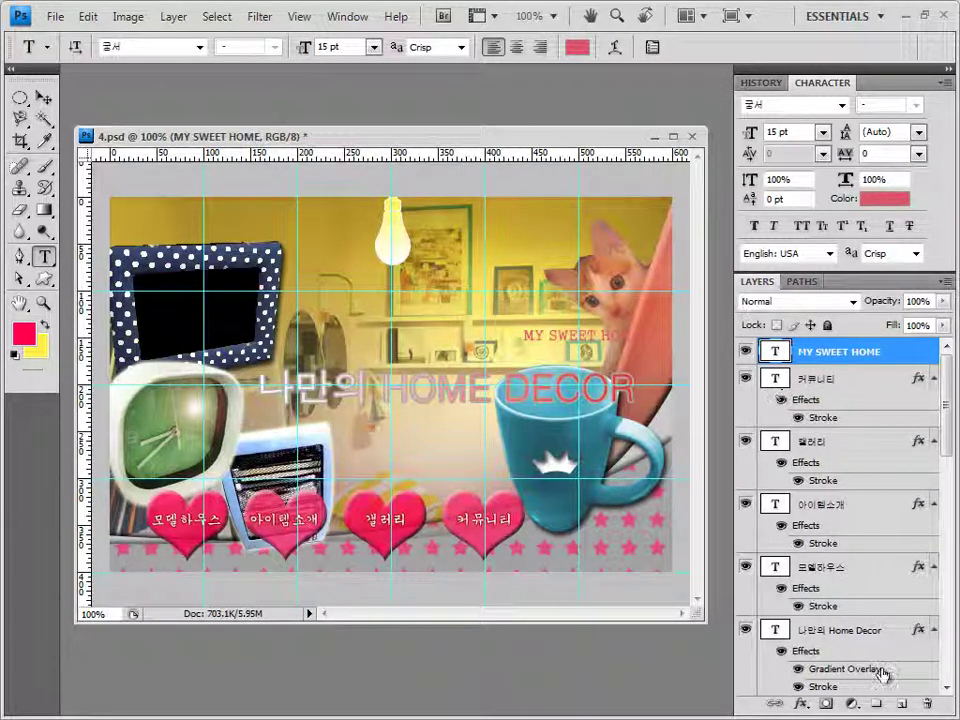
Apply an Inner Shadow with 2 px distance and 2 px size to the "MY SWEET HOME" text.
left_click(800, 704)
left_click(840, 525)
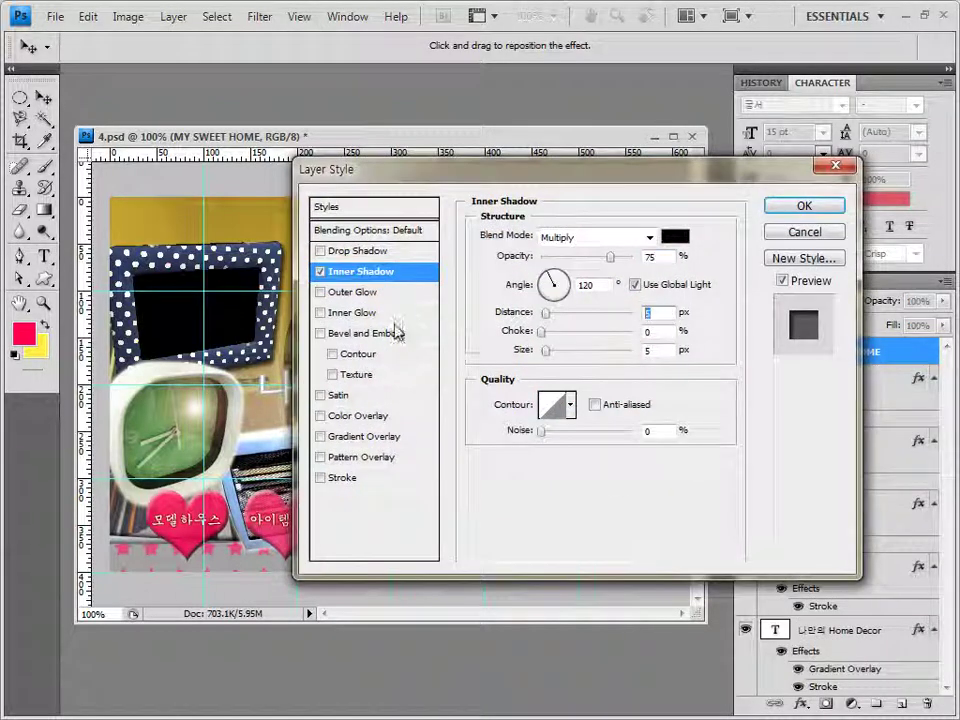
type("2")
double_click(655, 352)
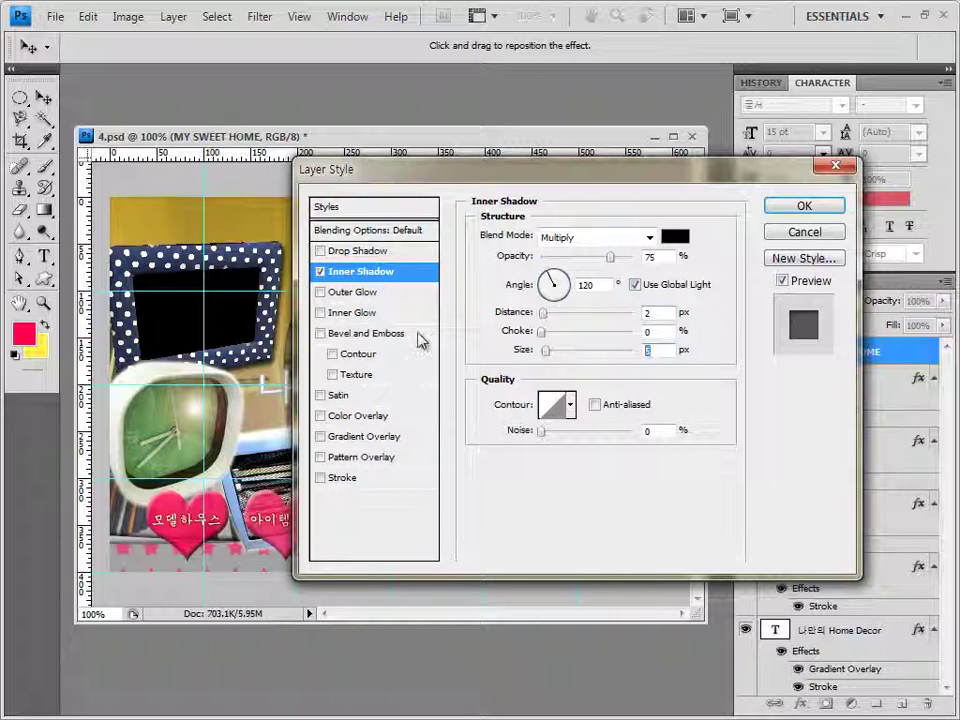
type("2")
left_click_drag(595, 193, 548, 385)
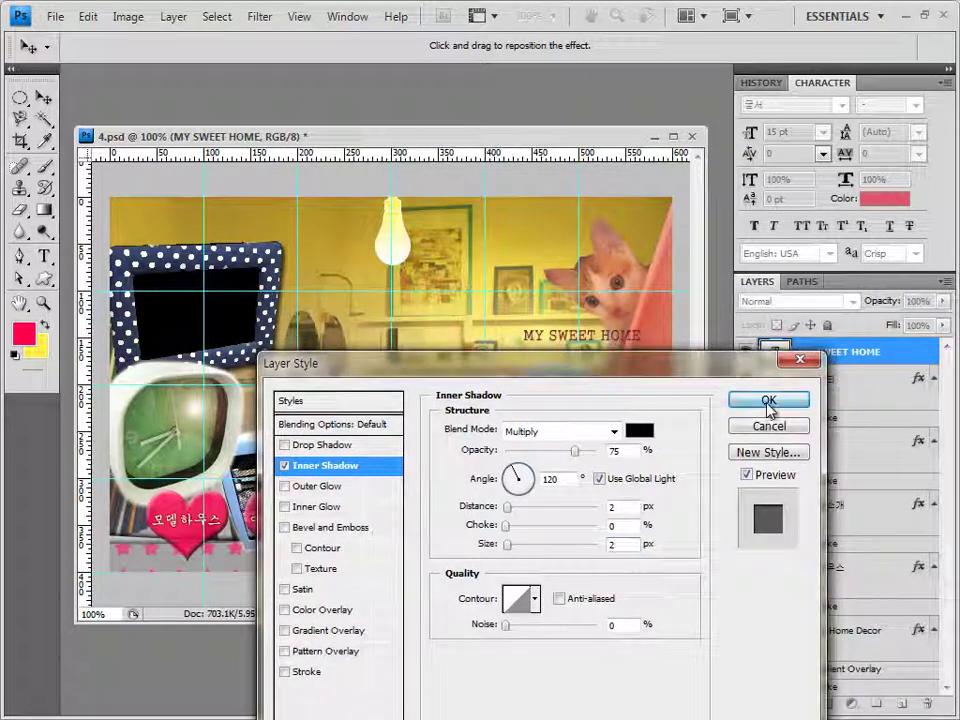
left_click(768, 402)
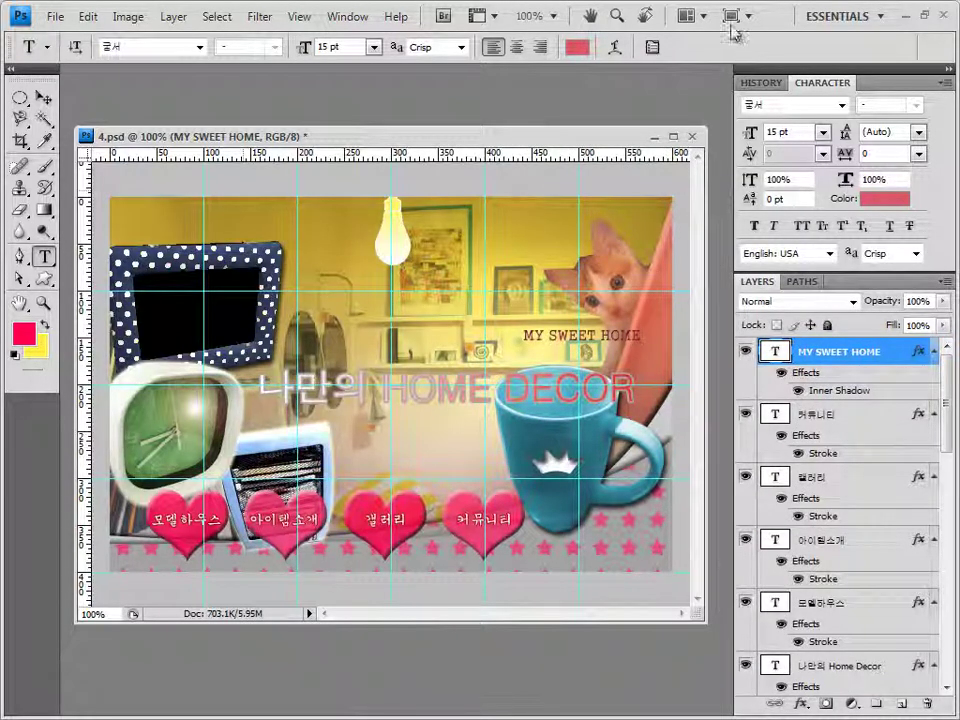
Warp the "MY SWEET HOME" text with a horizontal Arc style at a bend of +40%.
left_click(617, 48)
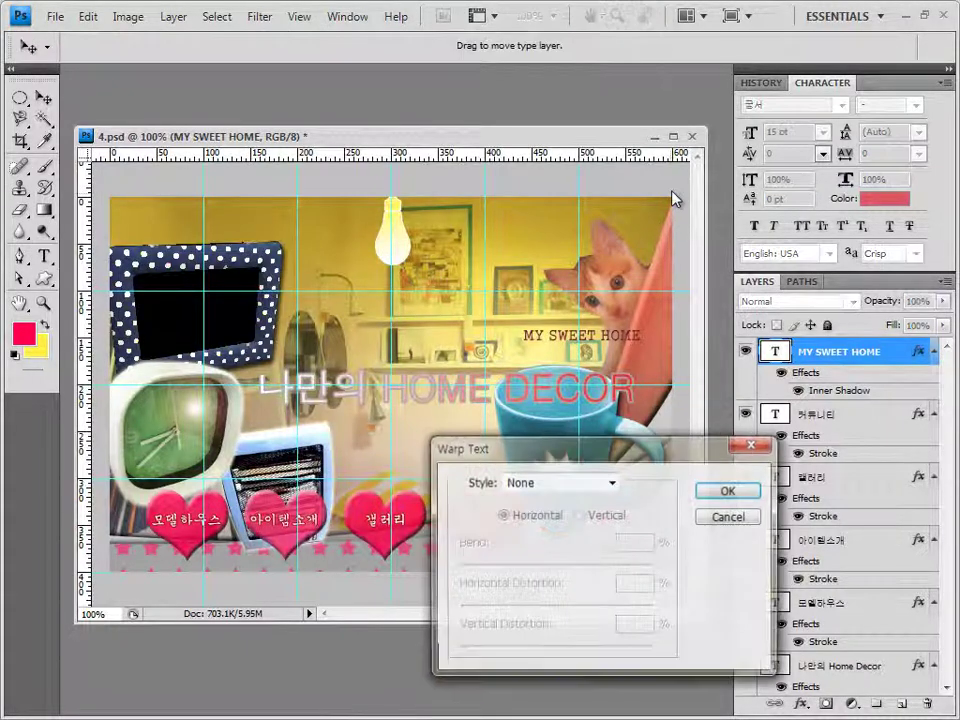
left_click_drag(574, 456, 546, 101)
left_click(515, 135)
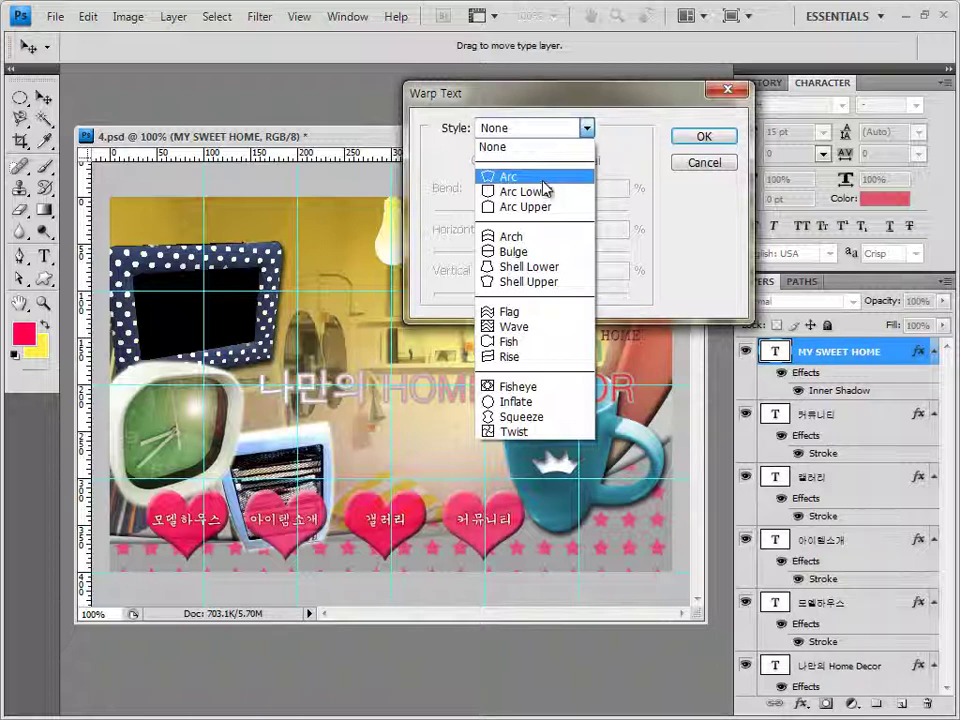
left_click(543, 181)
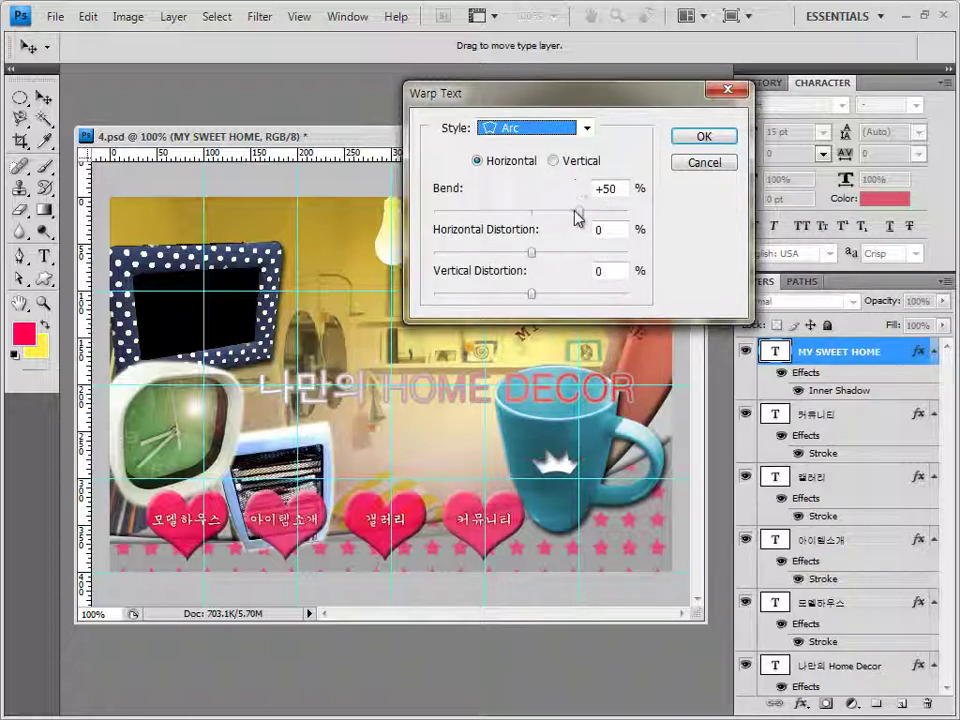
left_click(605, 188)
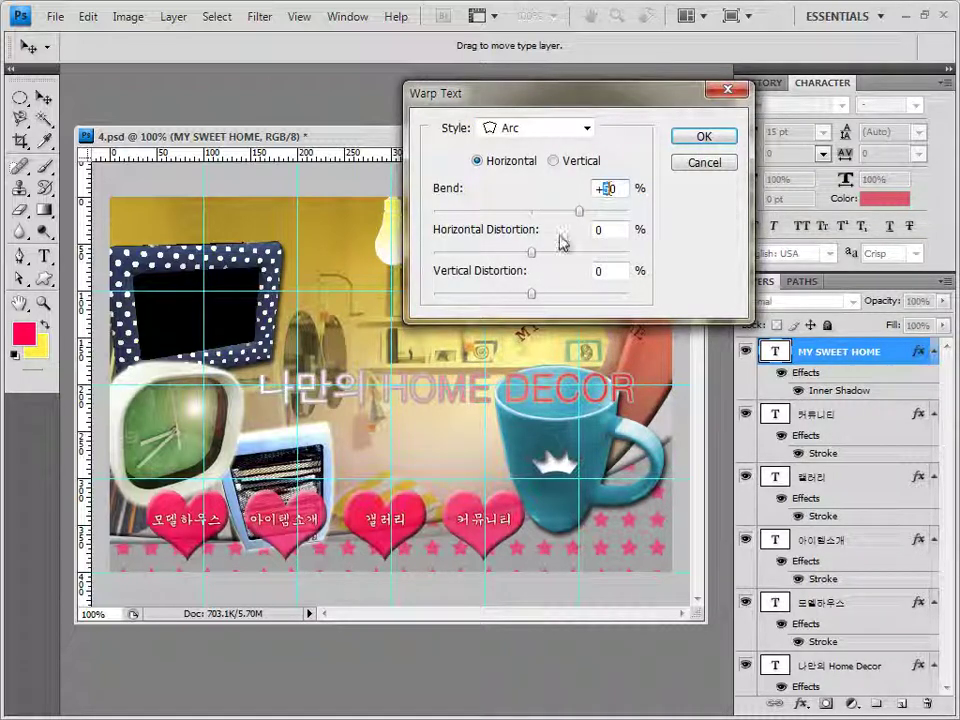
key("BackSpace")
type("4")
left_click(704, 138)
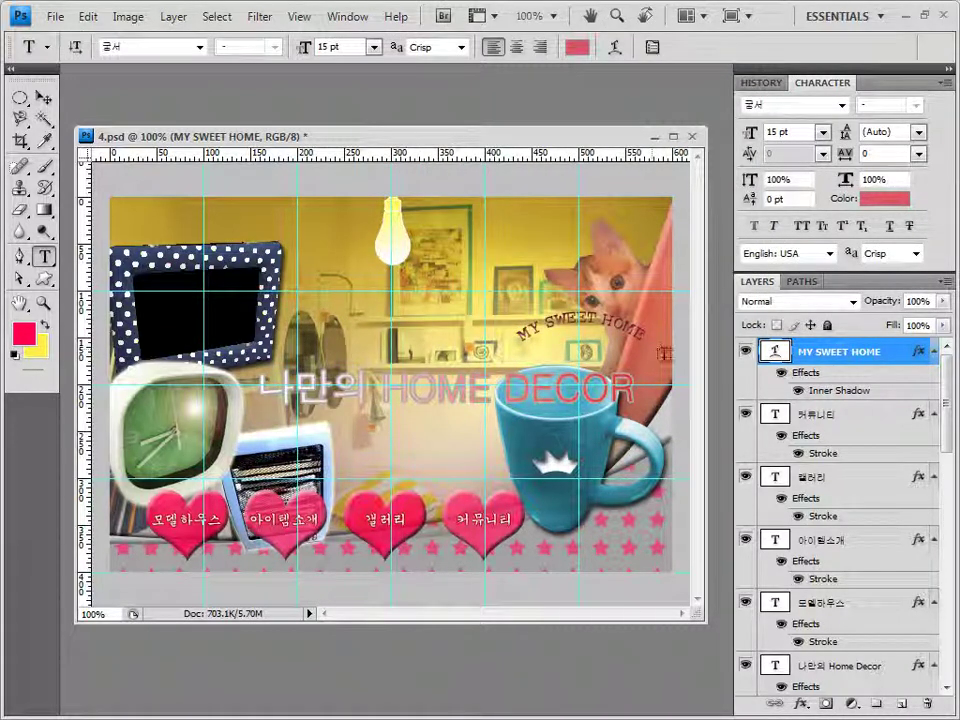
key("ctrl+z")
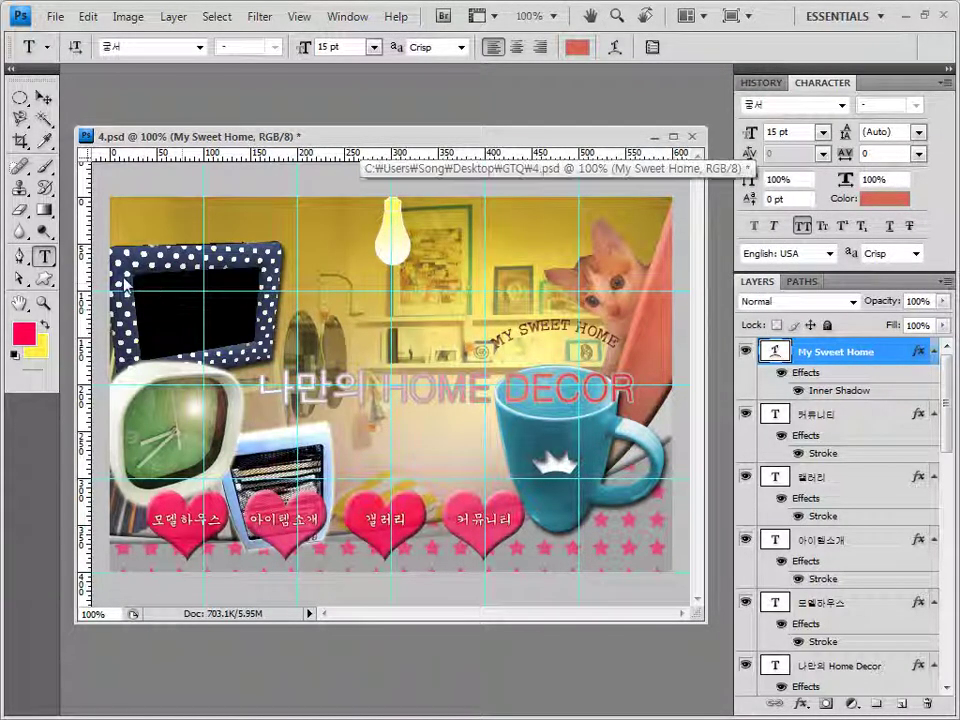
Add the text "마음에 드는 소품을 골라 나만의 방을 꾸며보세요" on three lines inside the dotted frame in 돋움 at 14 pt, coloured ffff00.
left_click(157, 292)
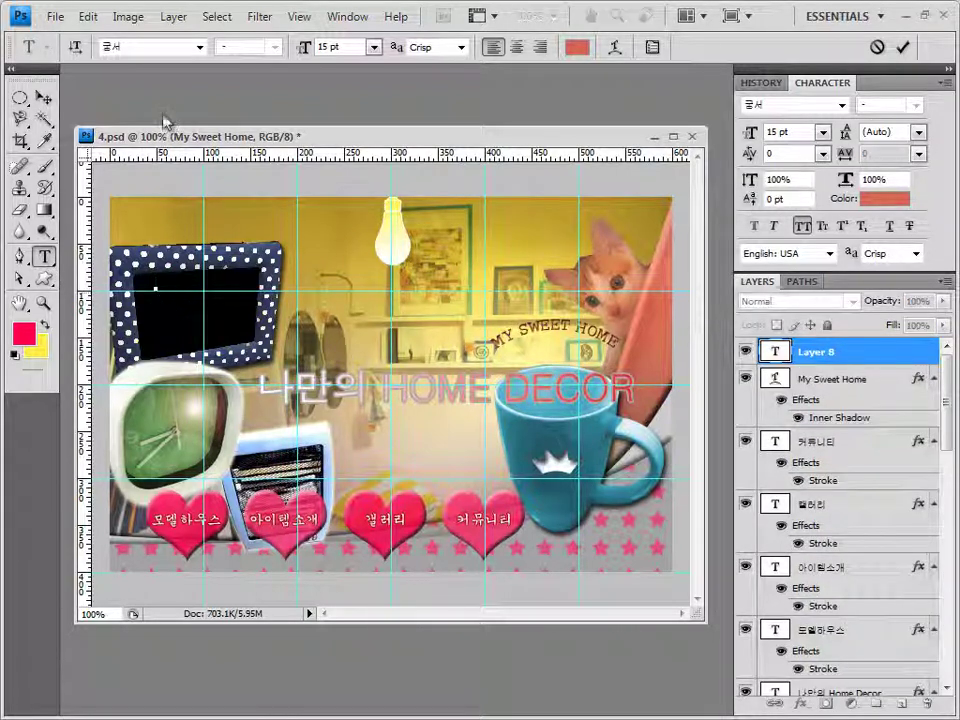
left_click(200, 48)
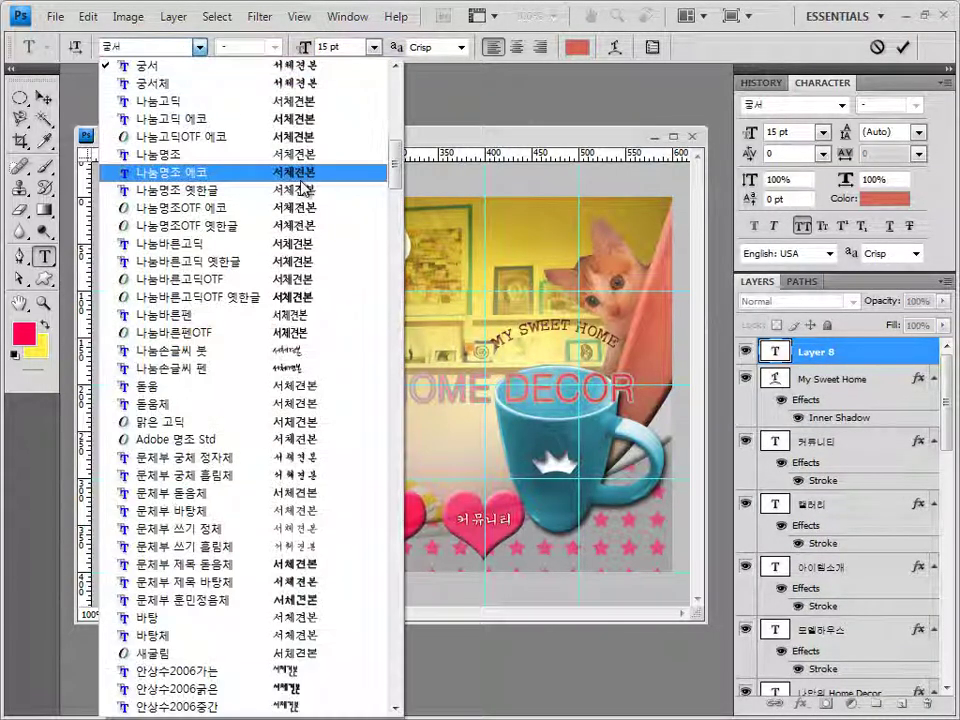
left_click(236, 386)
left_click(336, 47)
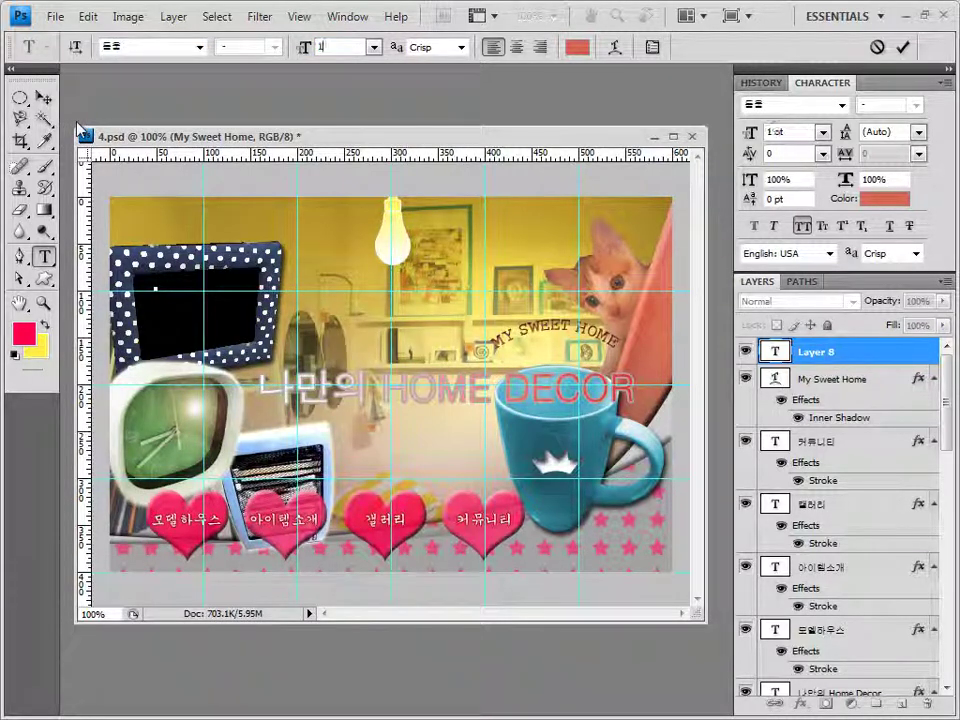
left_click(577, 47)
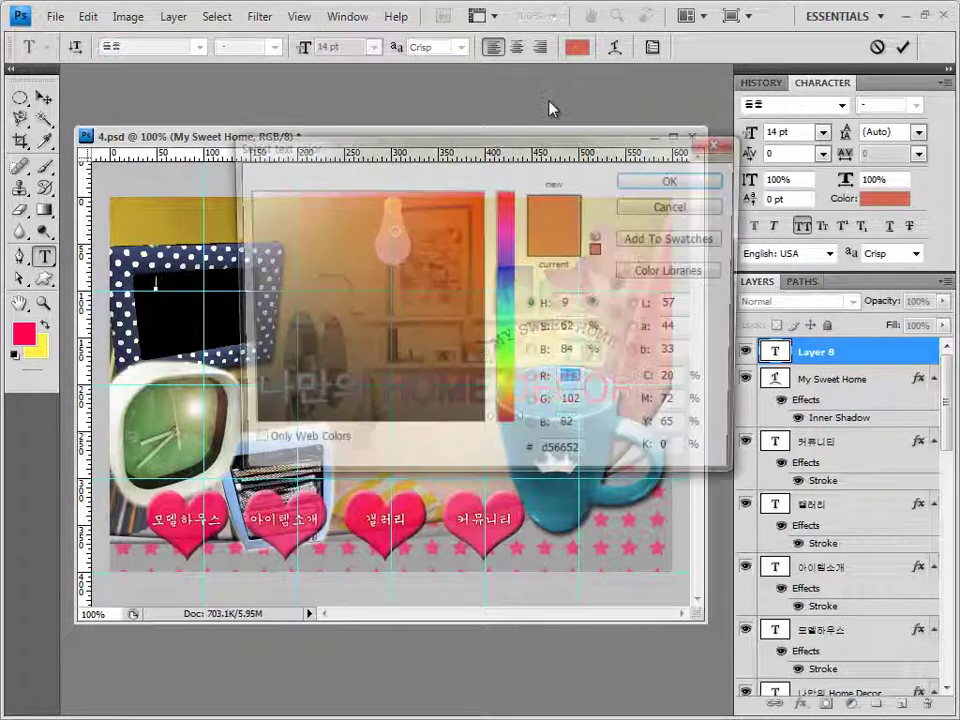
double_click(584, 457)
type("ffff00")
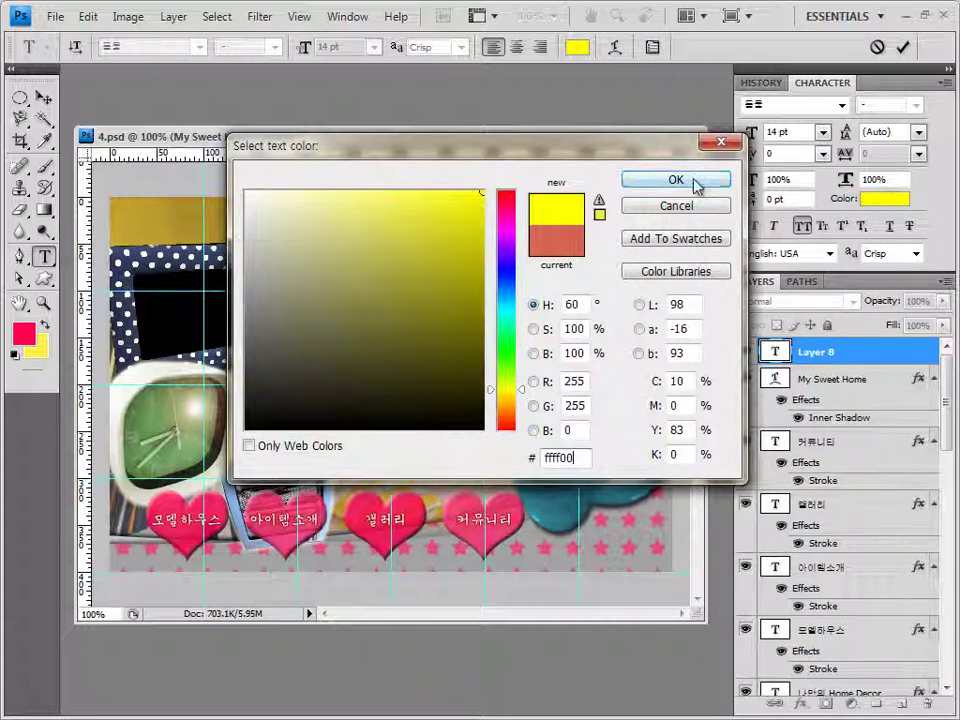
left_click(676, 180)
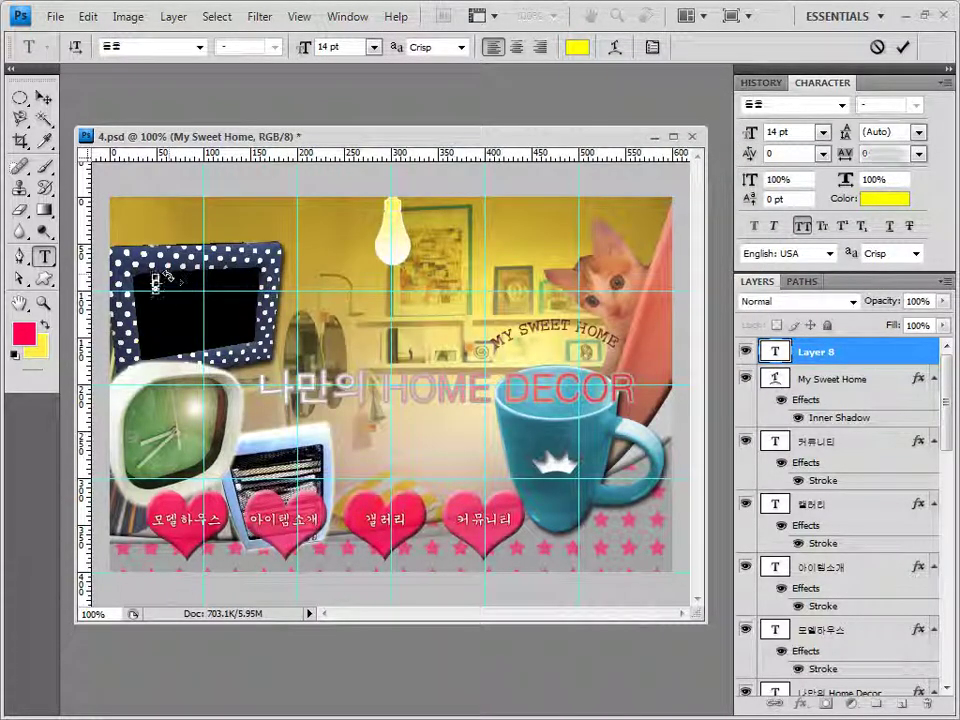
type("마음에 드는 소품을 골라 나만의 방을 꾸며보세요")
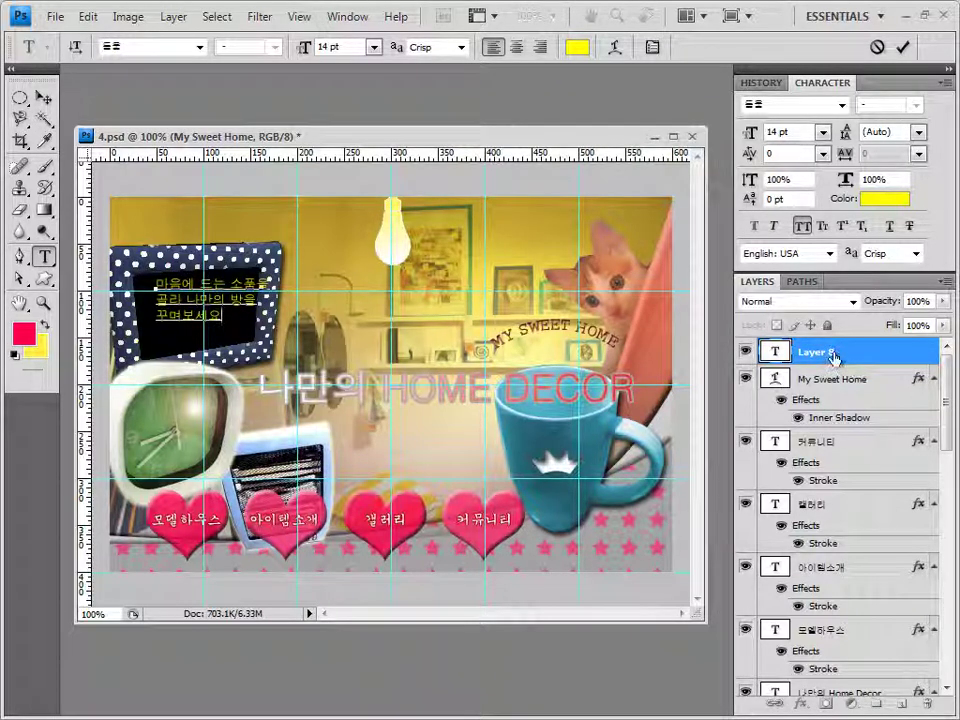
left_click(833, 355)
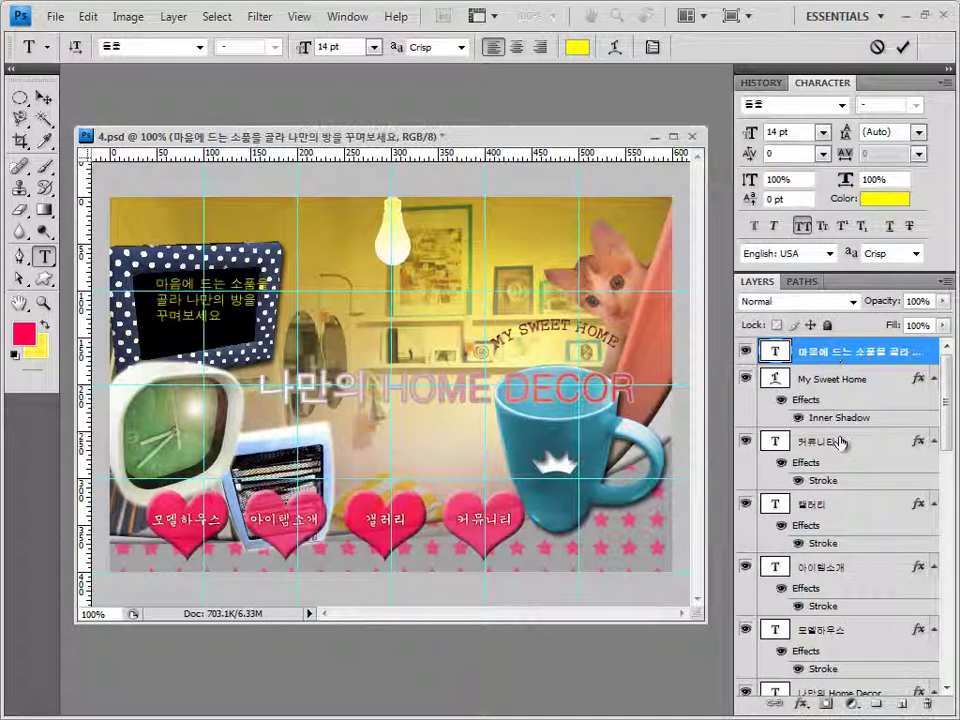
Give the yellow three-line text an outside Stroke in d46e22, centre-align it and position it within the frame's black opening.
left_click(800, 703)
left_click(821, 690)
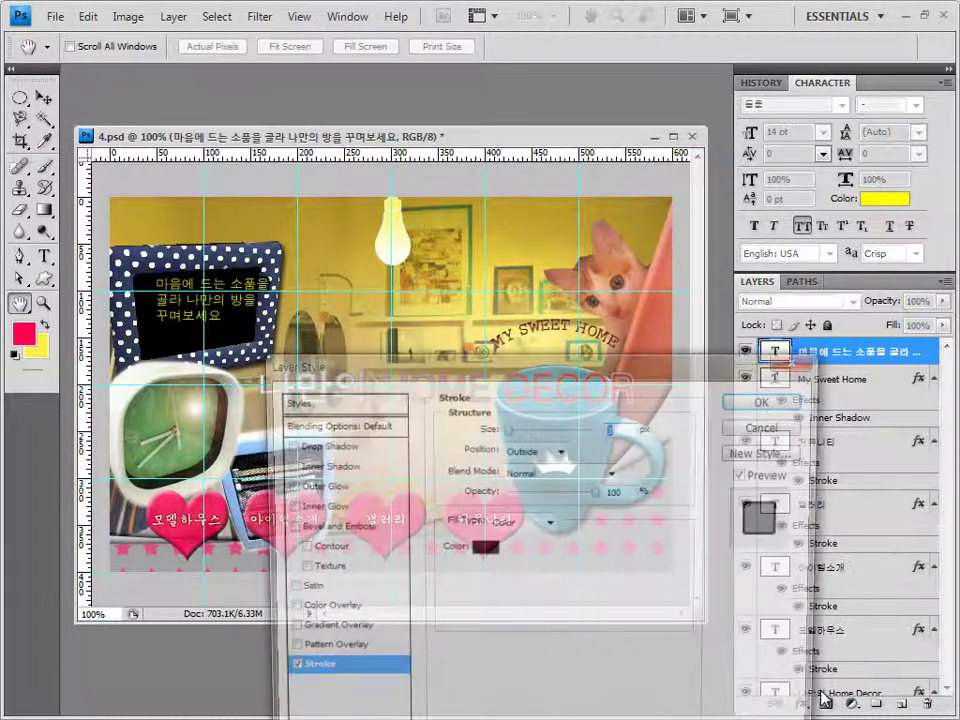
left_click_drag(660, 368, 644, 157)
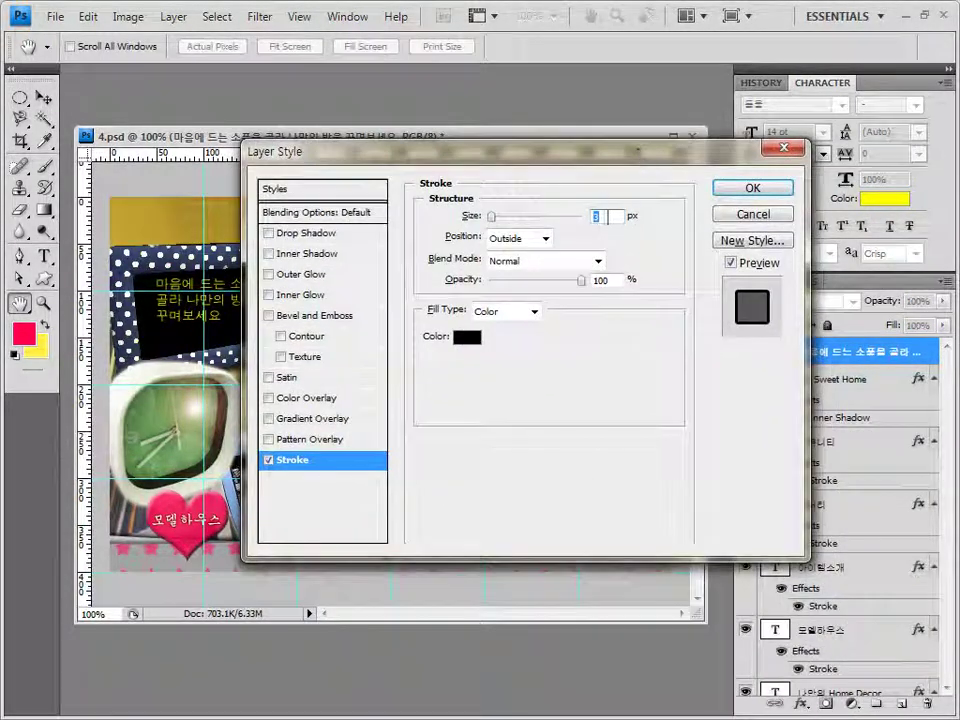
left_click(467, 337)
type("d46e22")
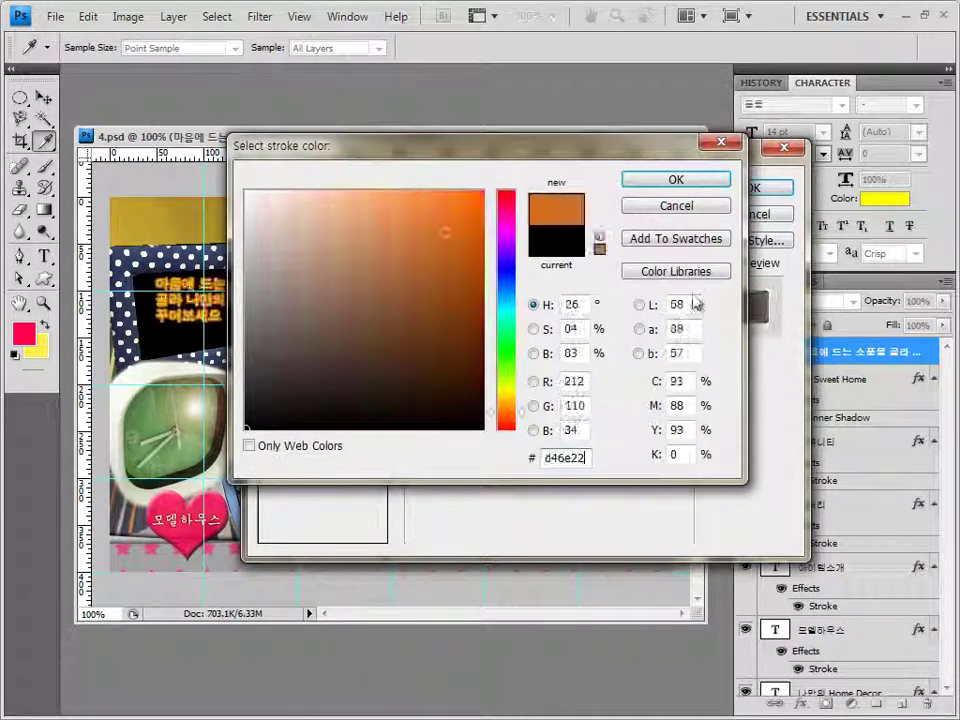
left_click(692, 186)
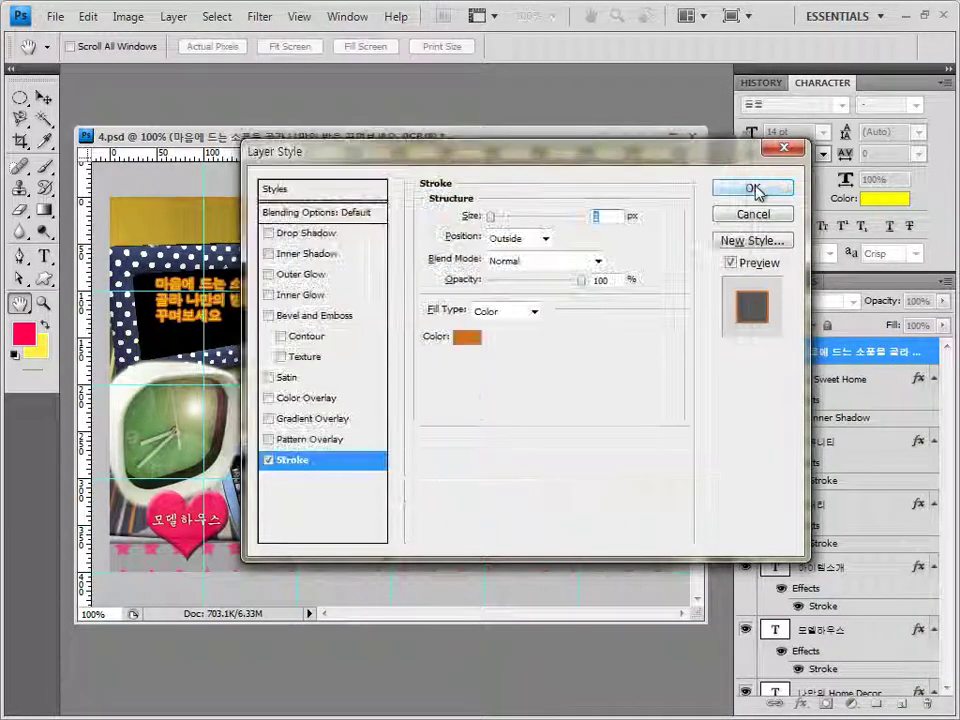
left_click(762, 188)
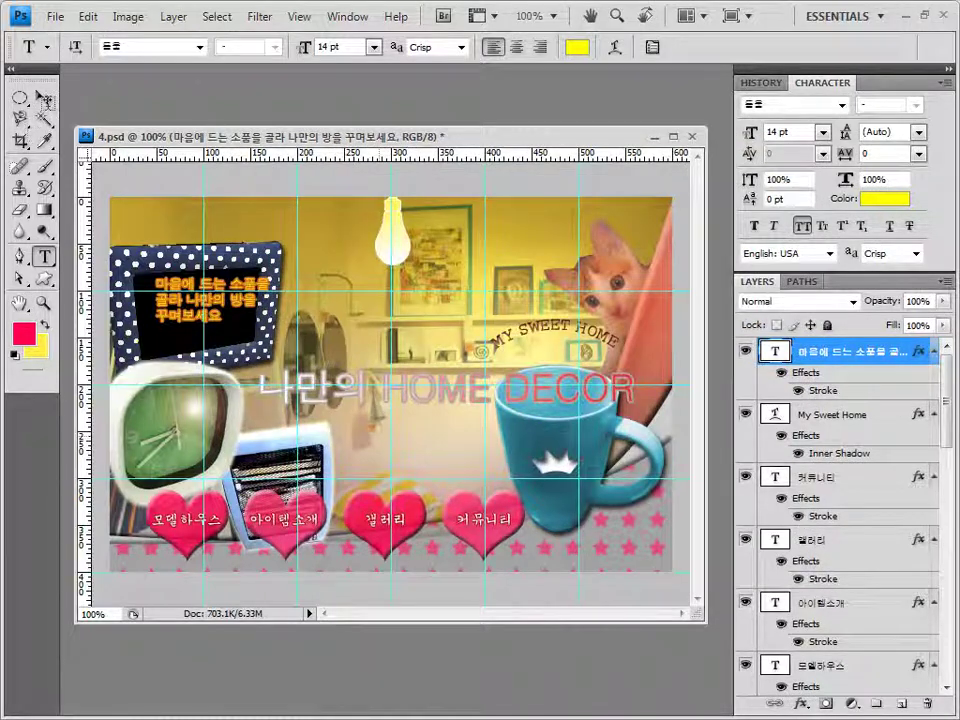
left_click(44, 98)
left_click_drag(327, 242, 312, 250)
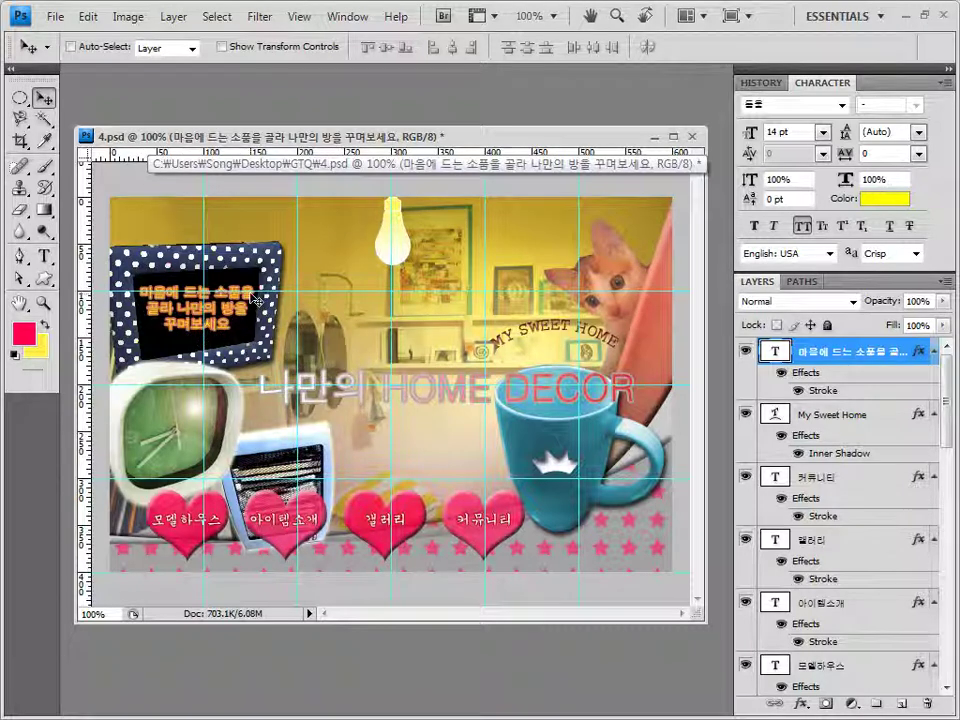
Warp the three-line frame text with a horizontal Shell Lower style at a bend of +30%.
left_click(44, 256)
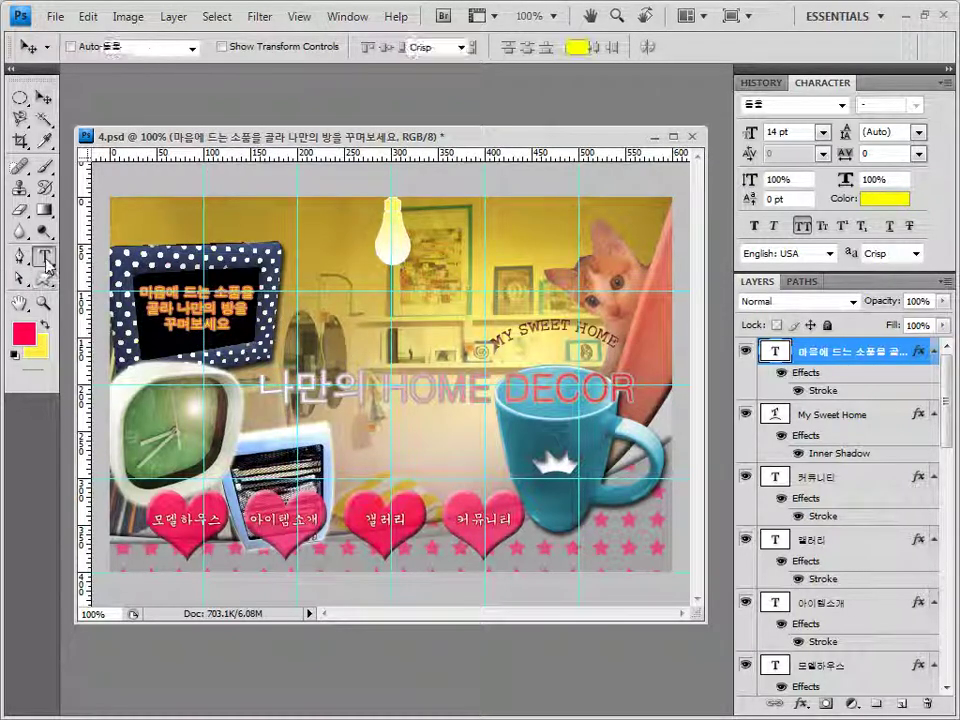
left_click(615, 48)
left_click_drag(551, 100, 462, 177)
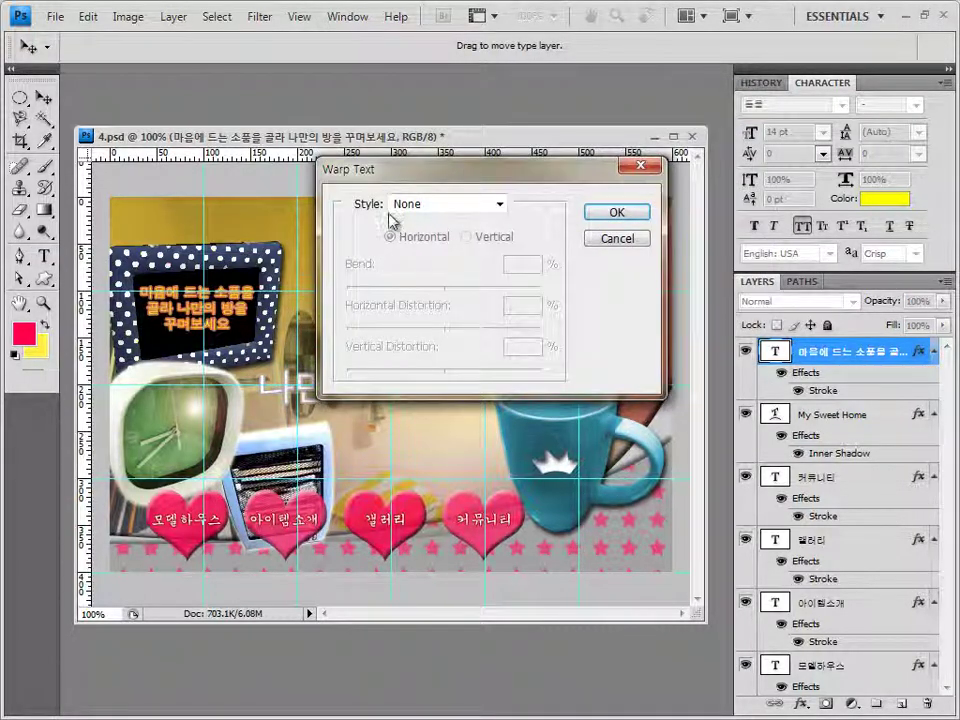
left_click(470, 205)
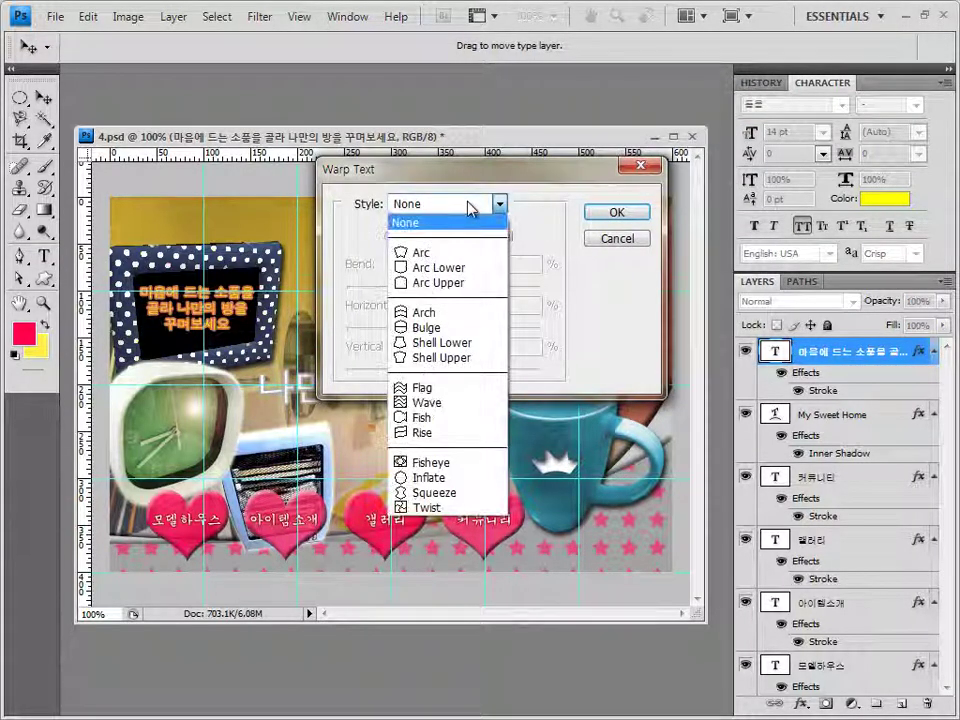
left_click(480, 343)
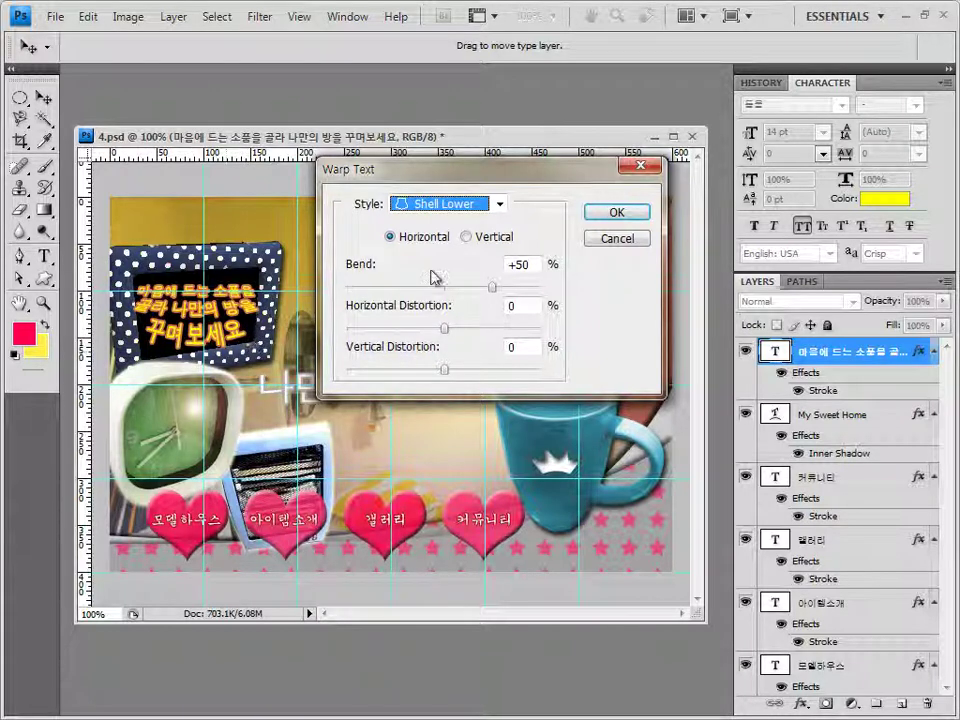
double_click(521, 265)
type("30")
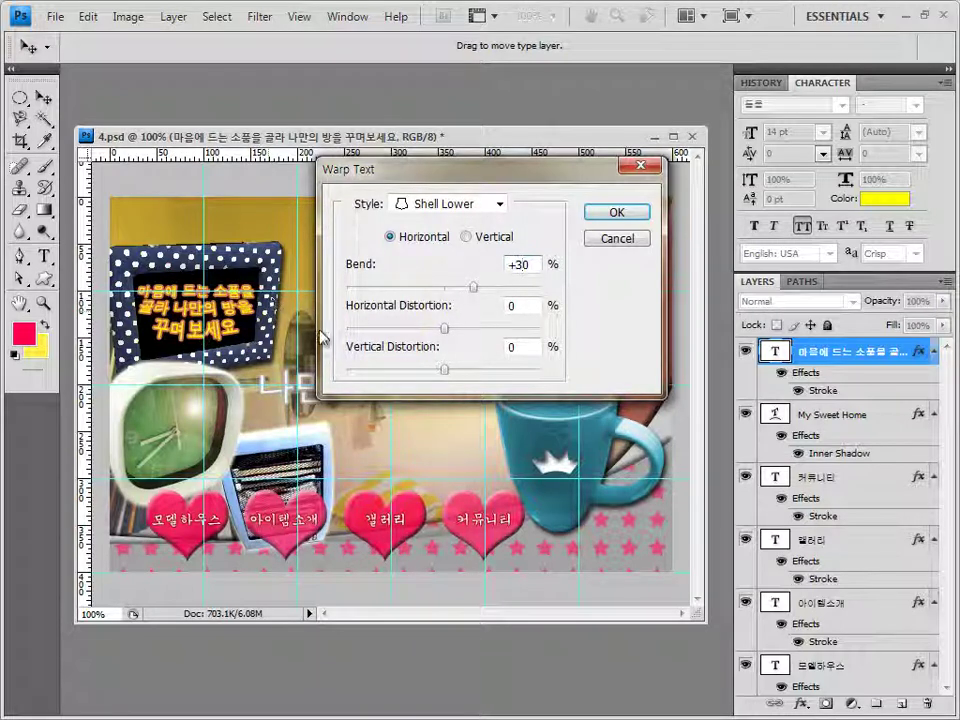
left_click(639, 218)
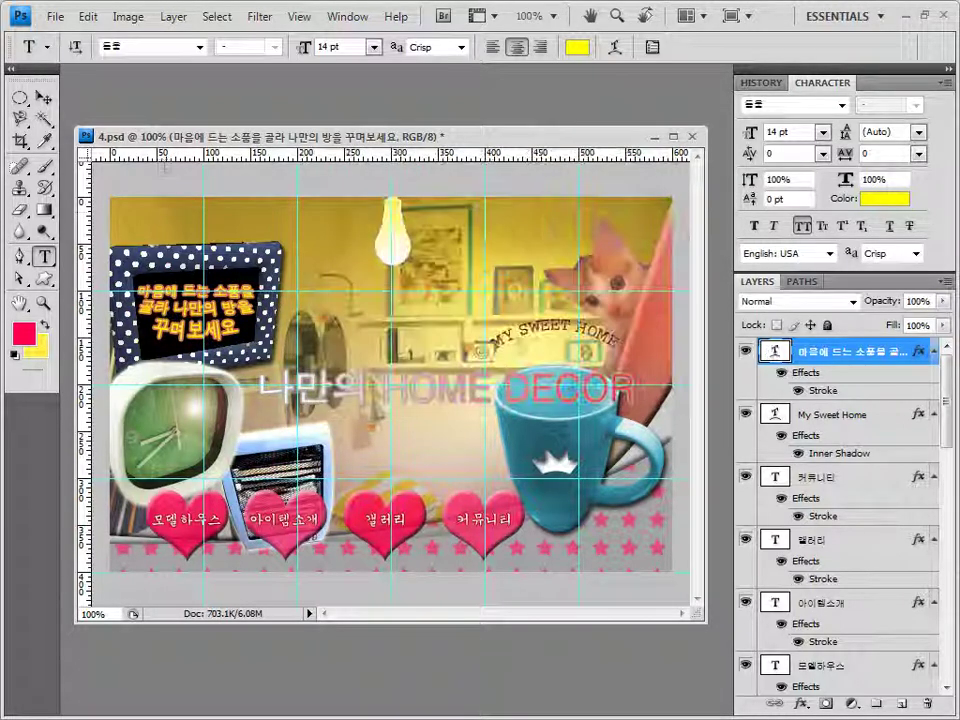
left_click(44, 97)
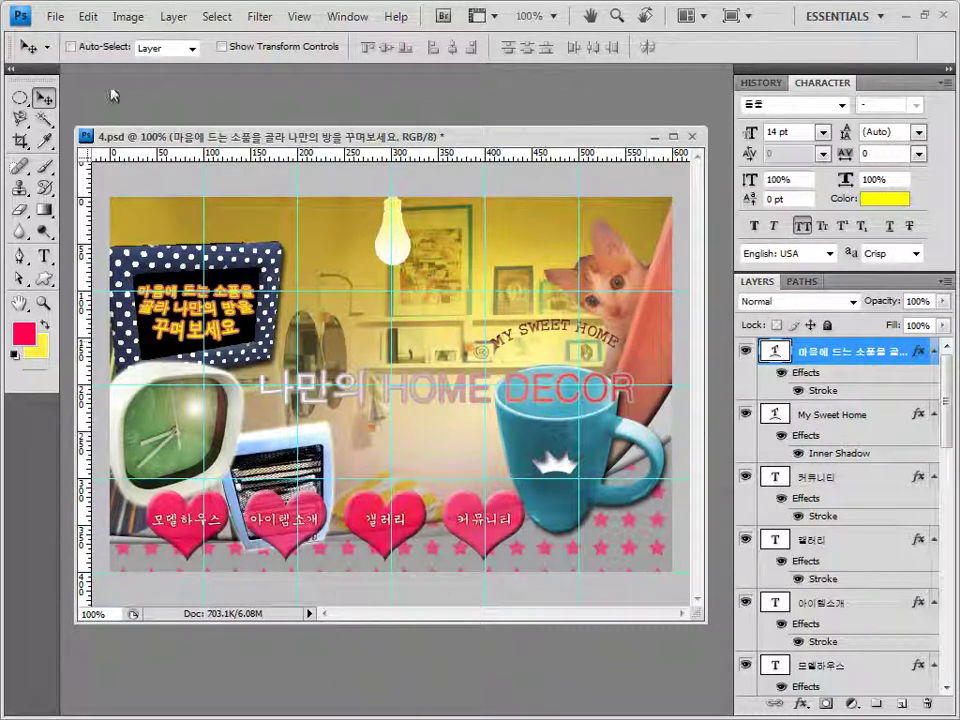
Save 4.psd with maximized compatibility and clear all guides from the image.
left_click(55, 16)
left_click(72, 250)
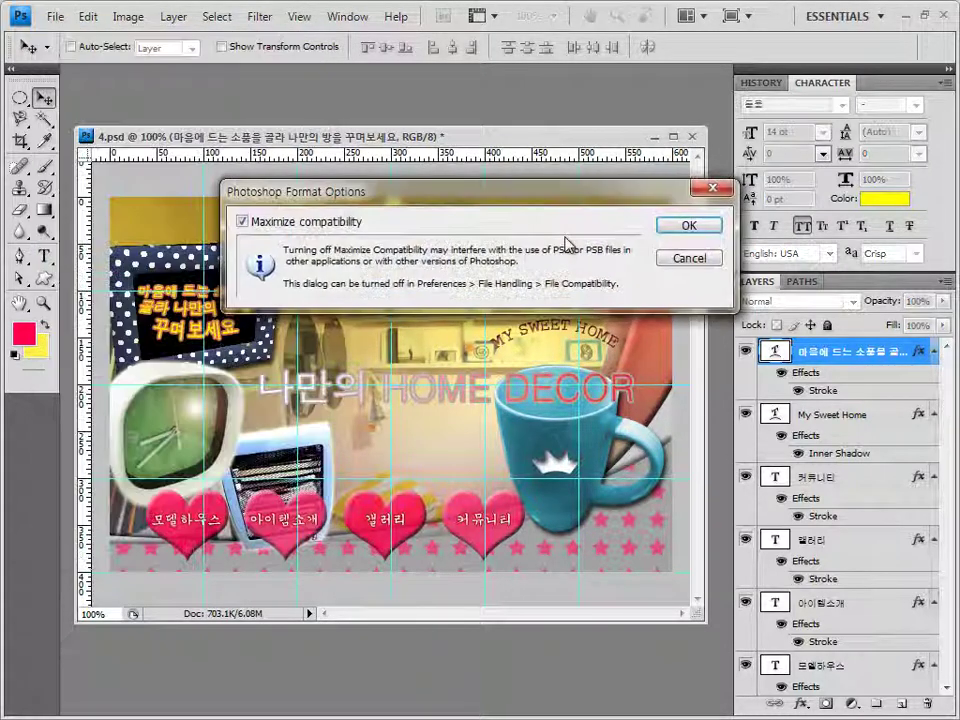
left_click(700, 224)
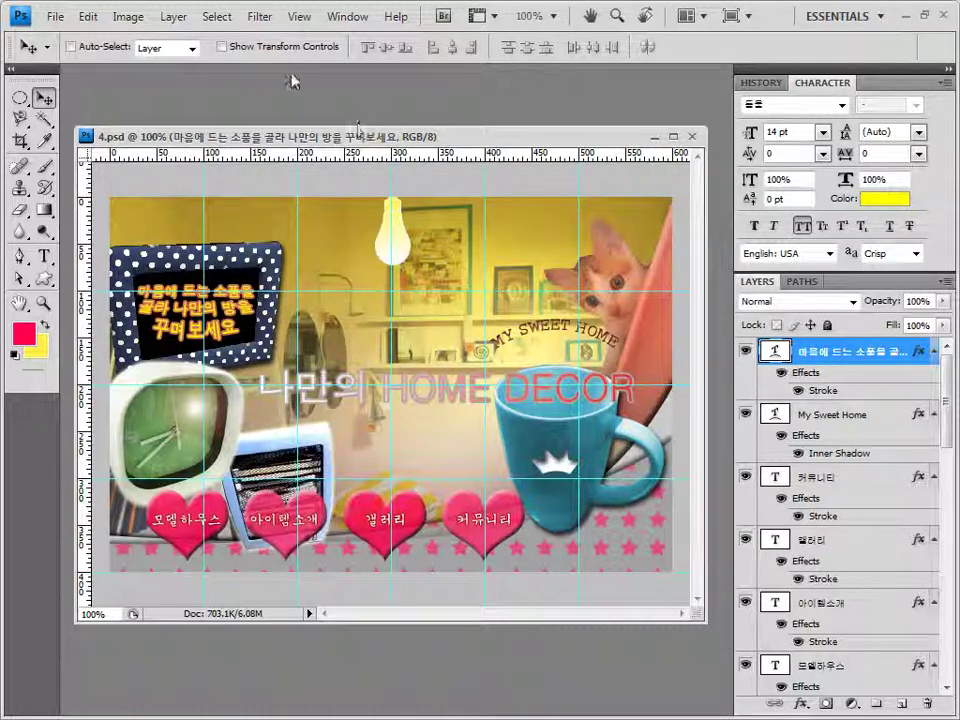
left_click(300, 16)
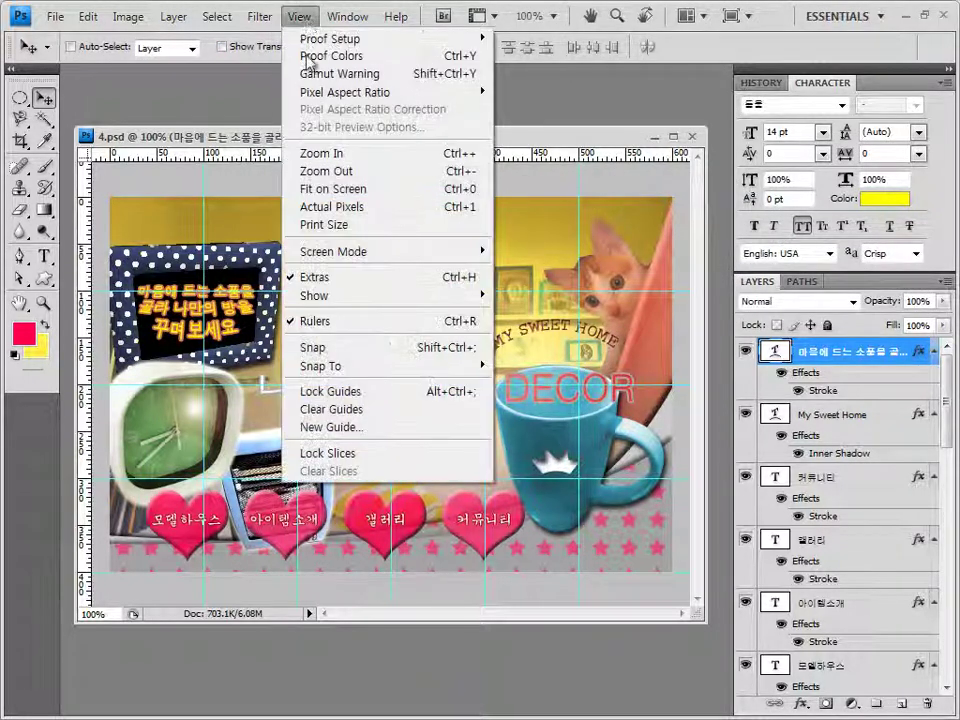
left_click(329, 409)
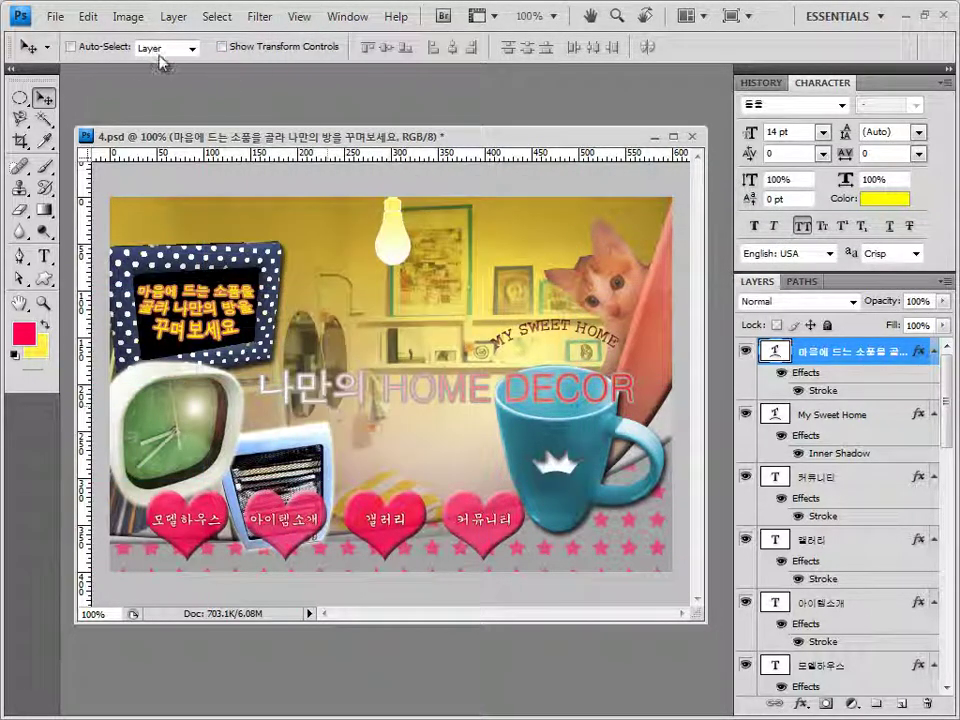
Save a JPEG copy at quality 12 in the GTQ folder, with the candidate number and name followed by -4 as file name.
left_click(55, 16)
left_click(62, 268)
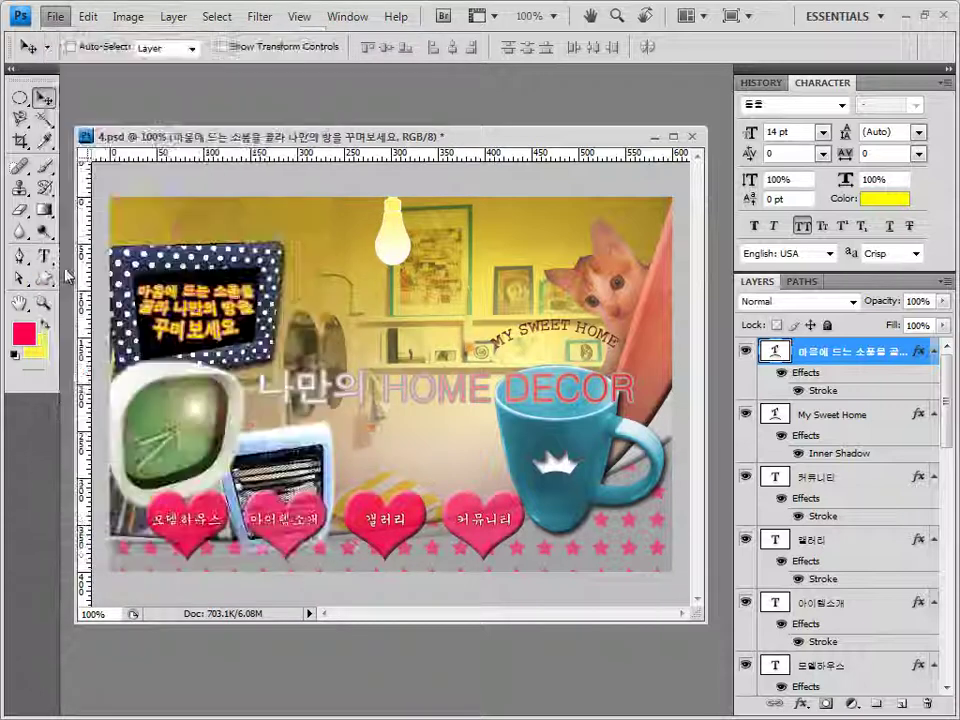
left_click(450, 414)
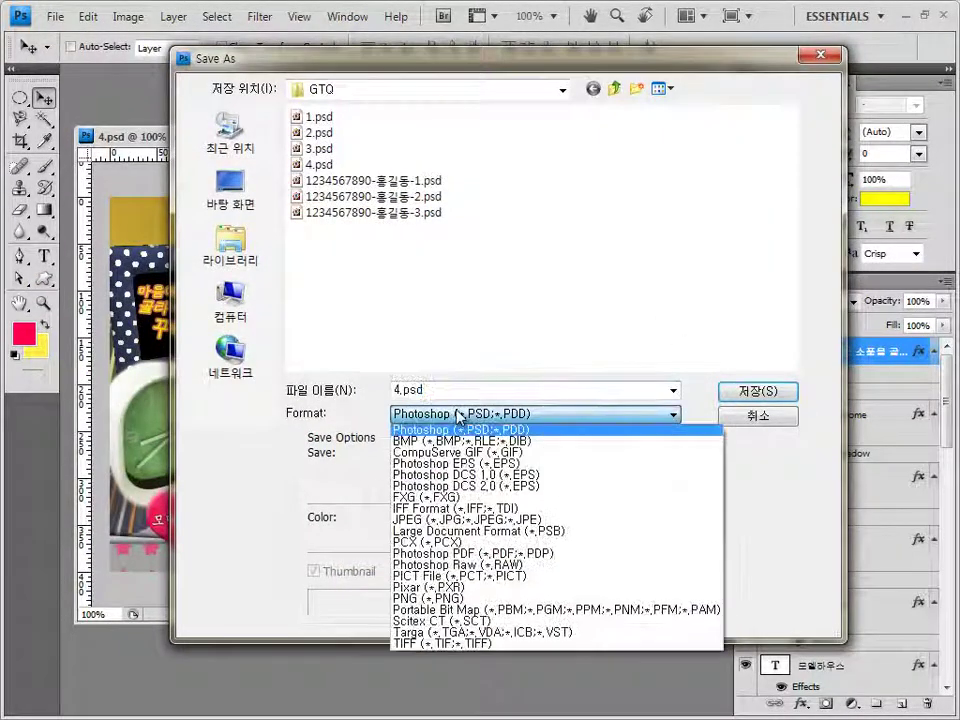
left_click(450, 518)
left_click(433, 152)
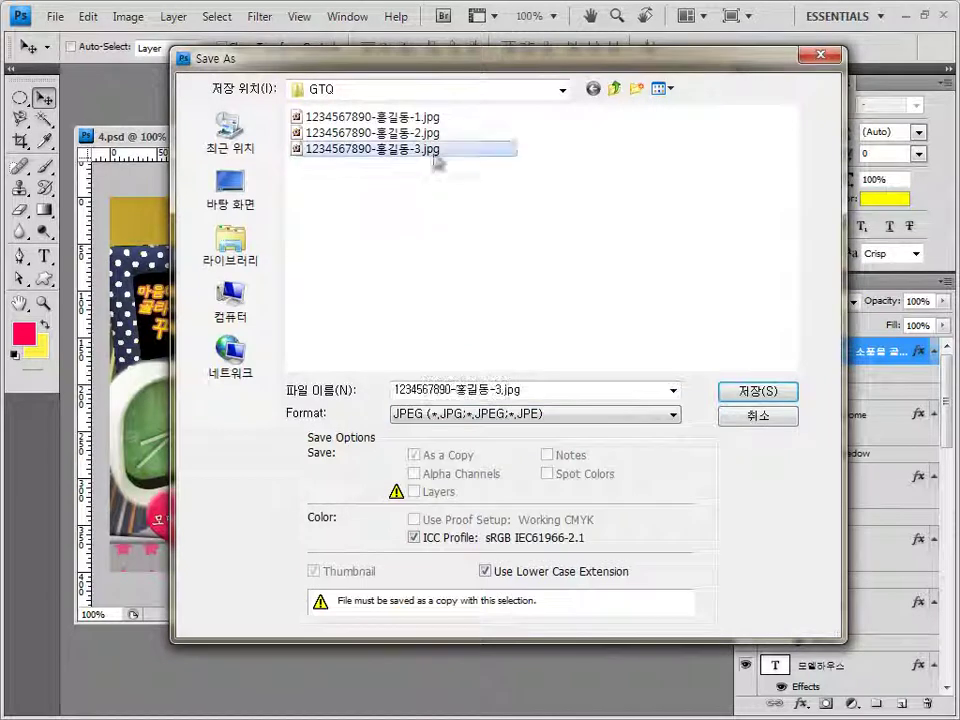
double_click(502, 391)
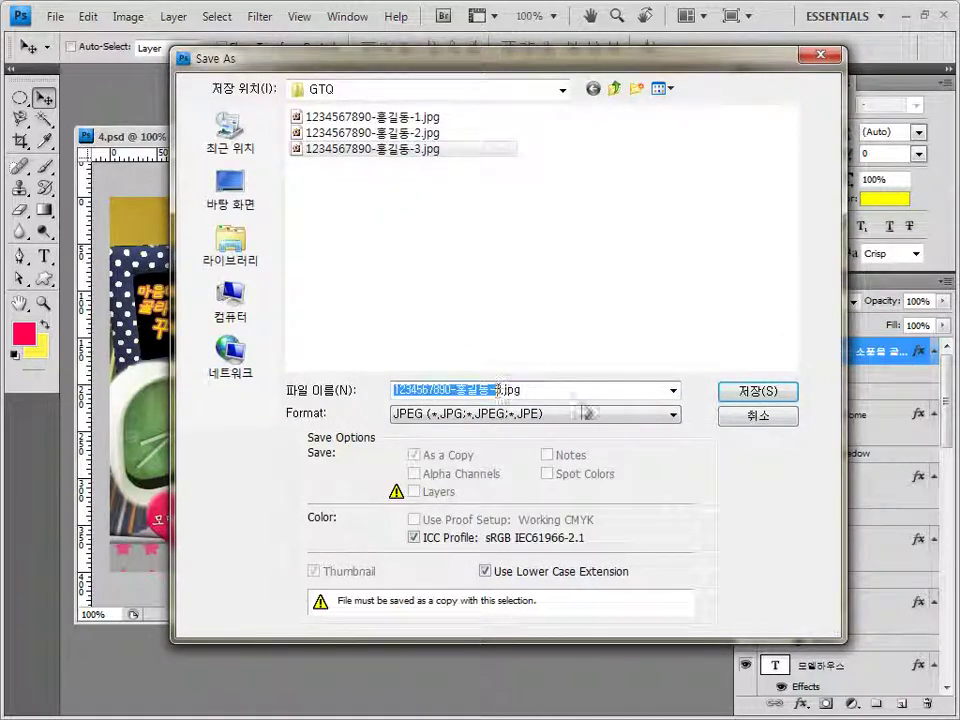
key("Right")
key("BackSpace")
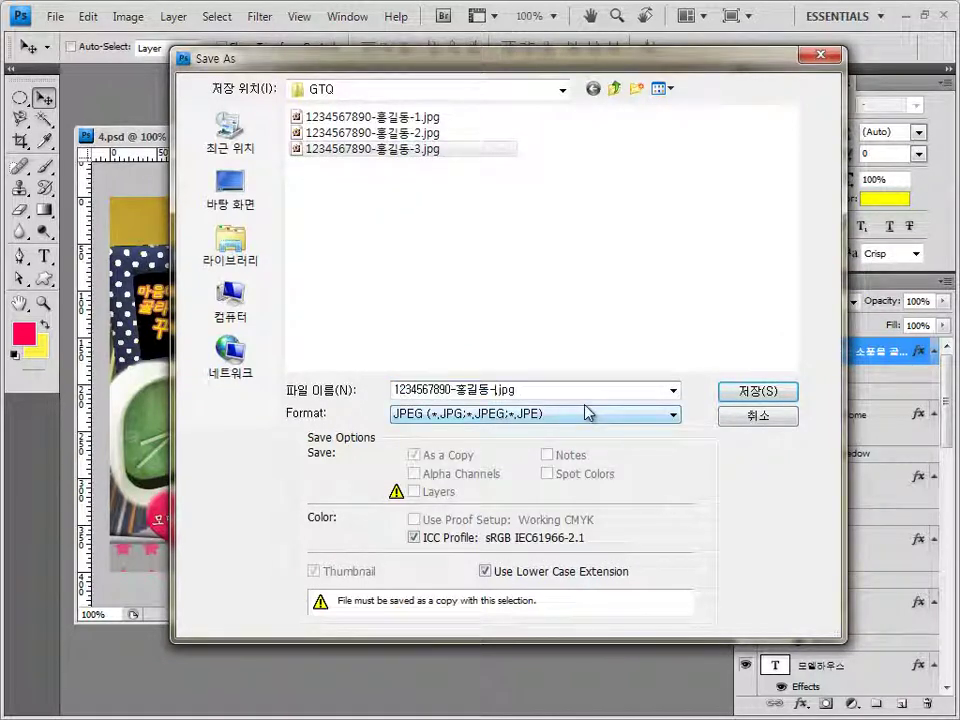
type("4")
key("Return")
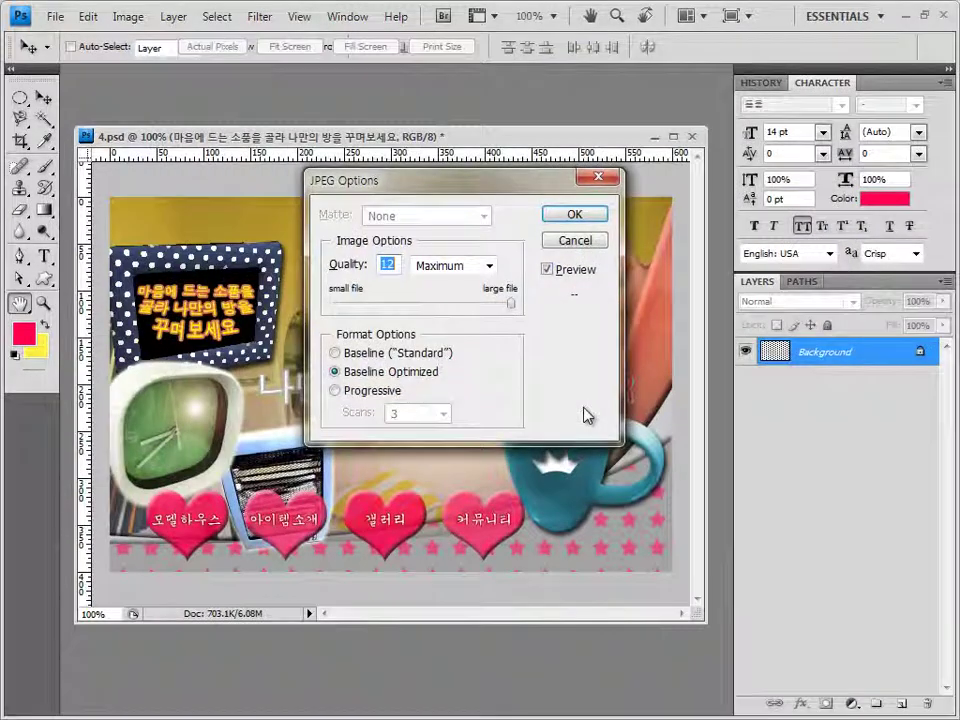
key("Return")
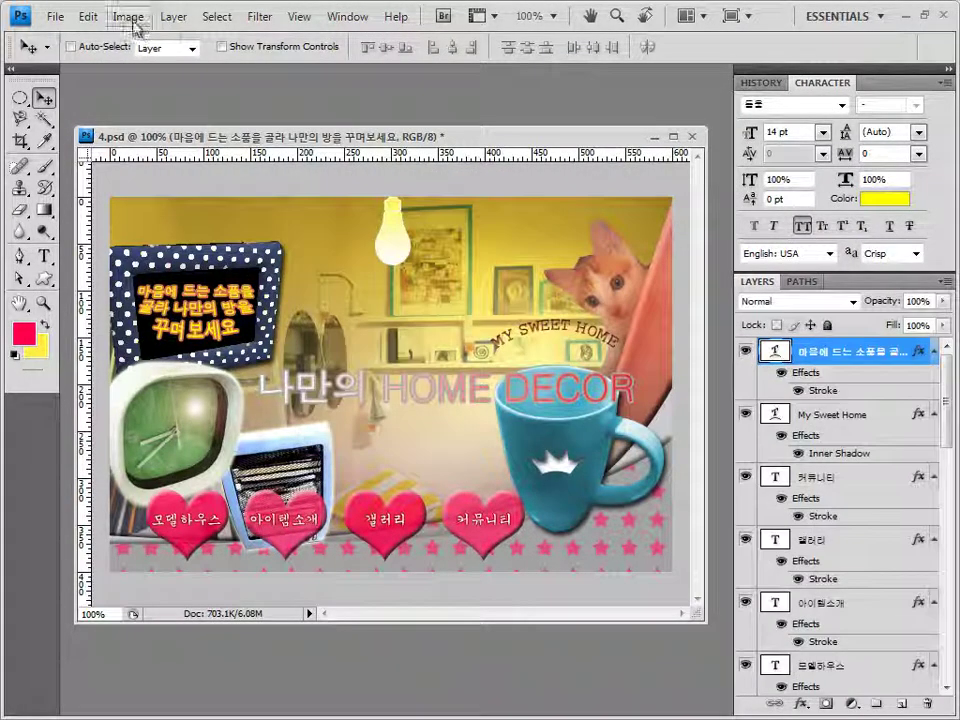
Resize the image to 60 x 40 pixels with constrained proportions, resampling and a resolution of 72 pixels/inch.
left_click(128, 17)
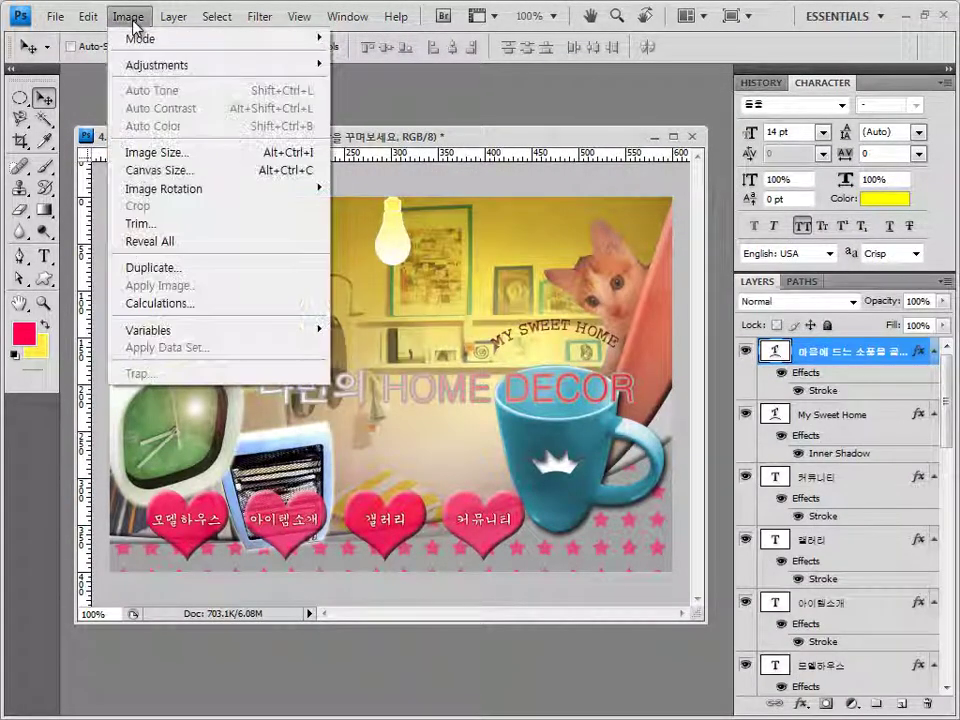
left_click(167, 153)
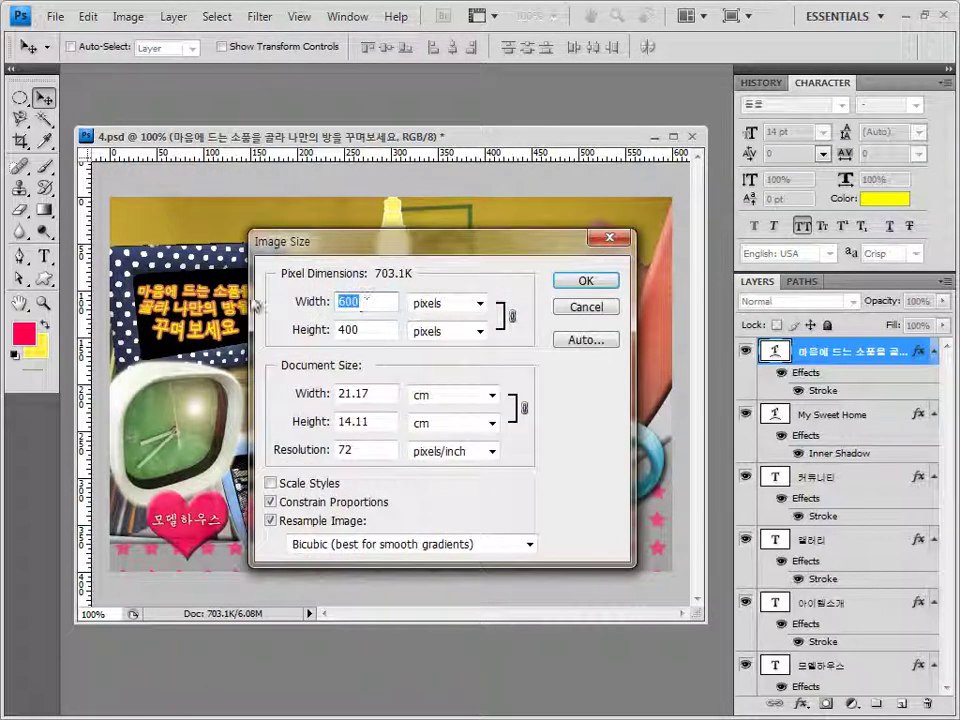
type("60")
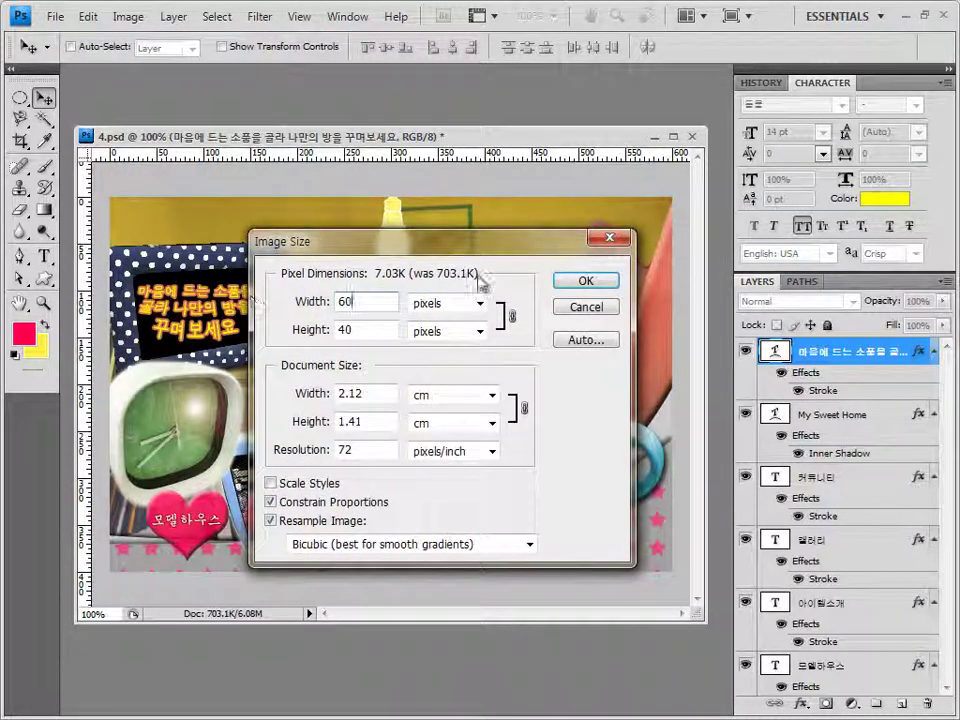
left_click(587, 284)
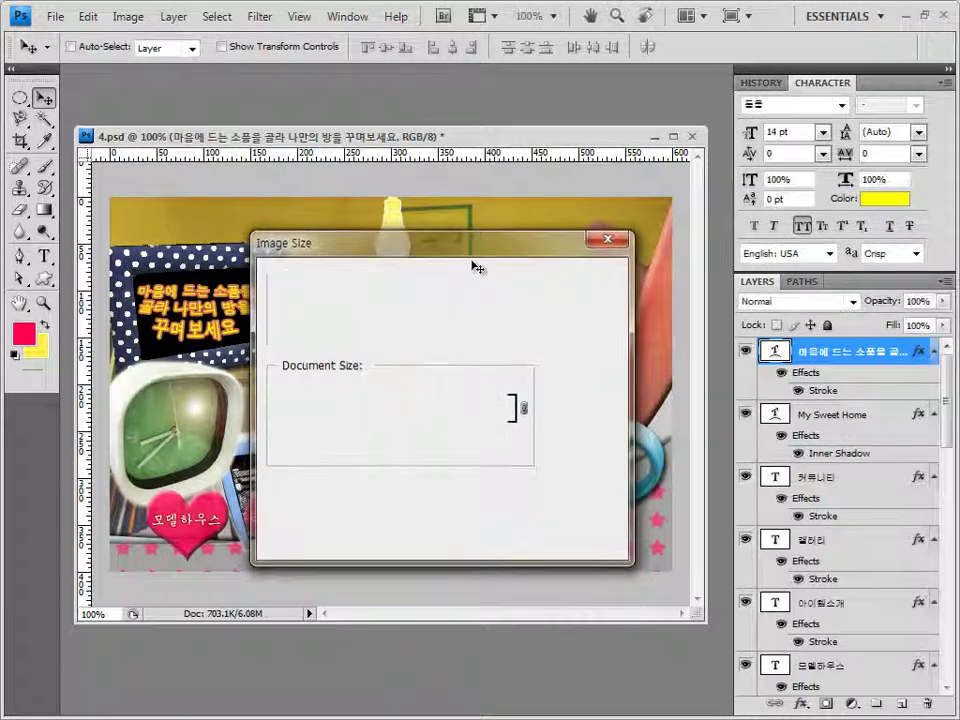
Save the reduced image as a maximum-compatibility PSD in the GTQ folder, named with the candidate number and name plus -4, and close it.
left_click(60, 20)
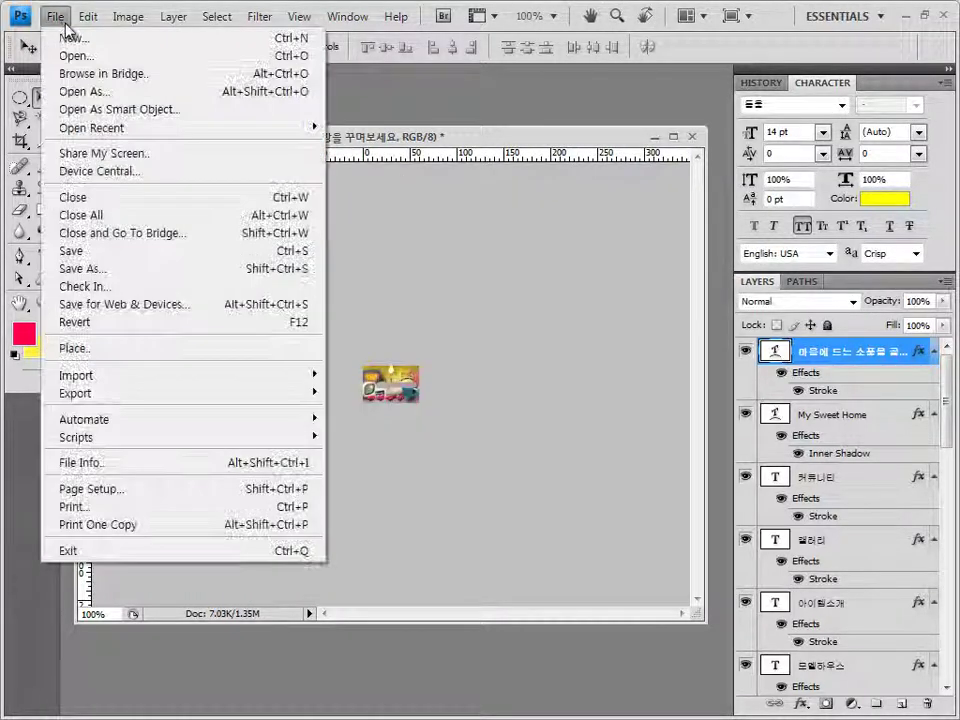
left_click(88, 268)
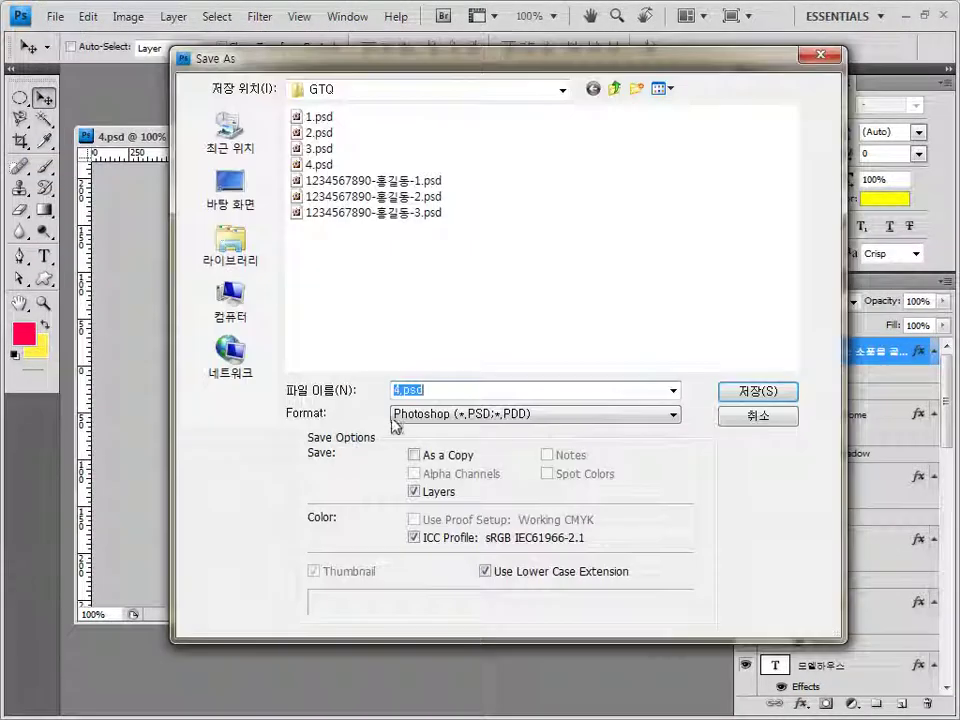
left_click(398, 413)
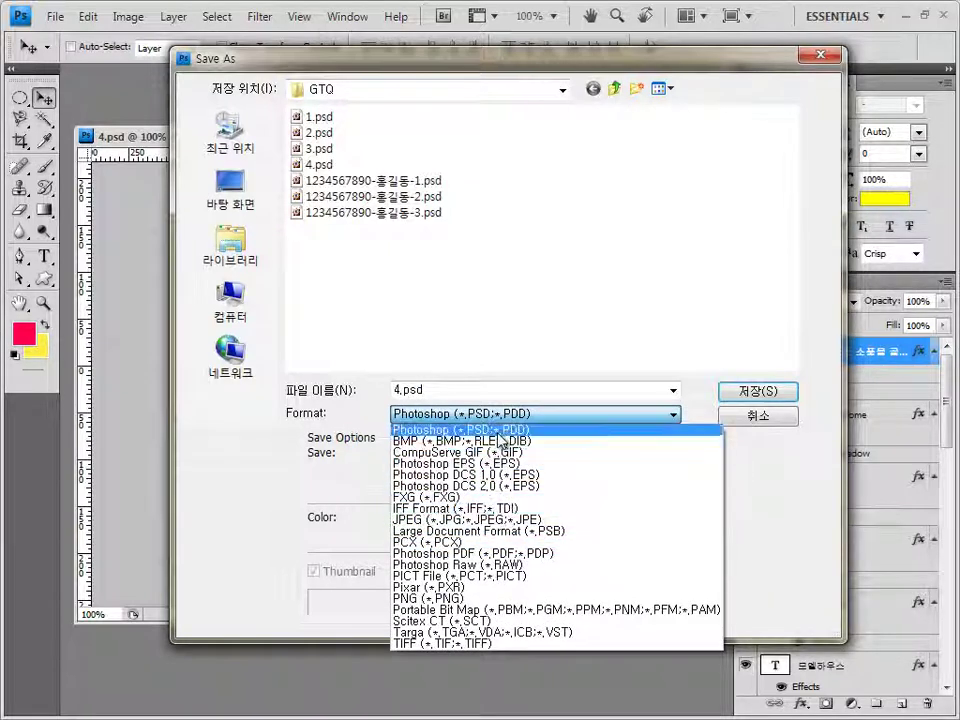
left_click(450, 429)
left_click(412, 213)
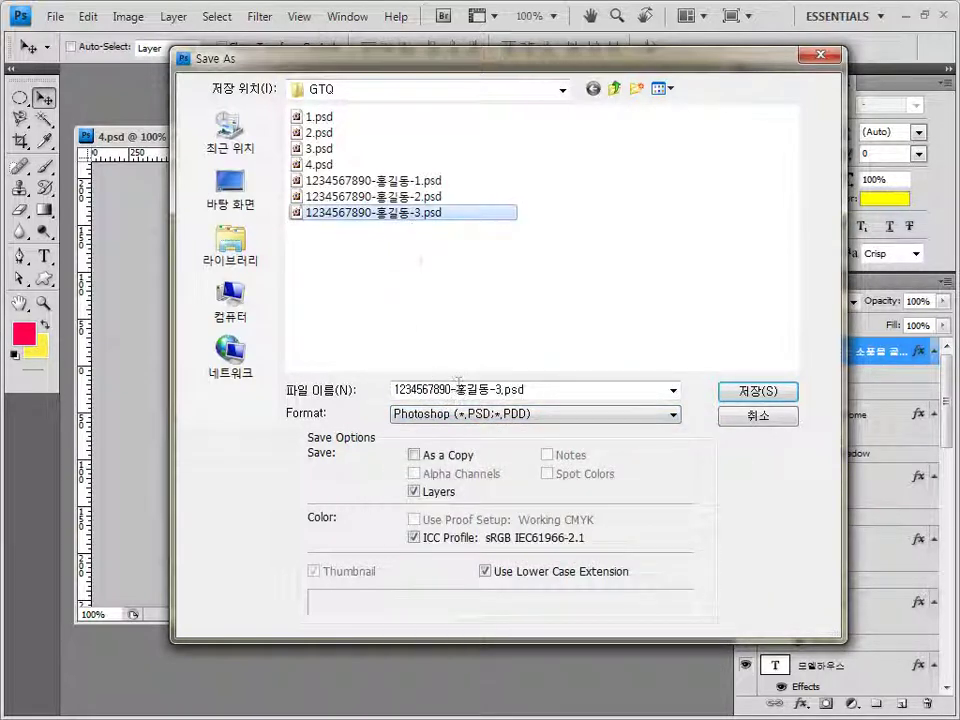
left_click(501, 390)
left_click(501, 390)
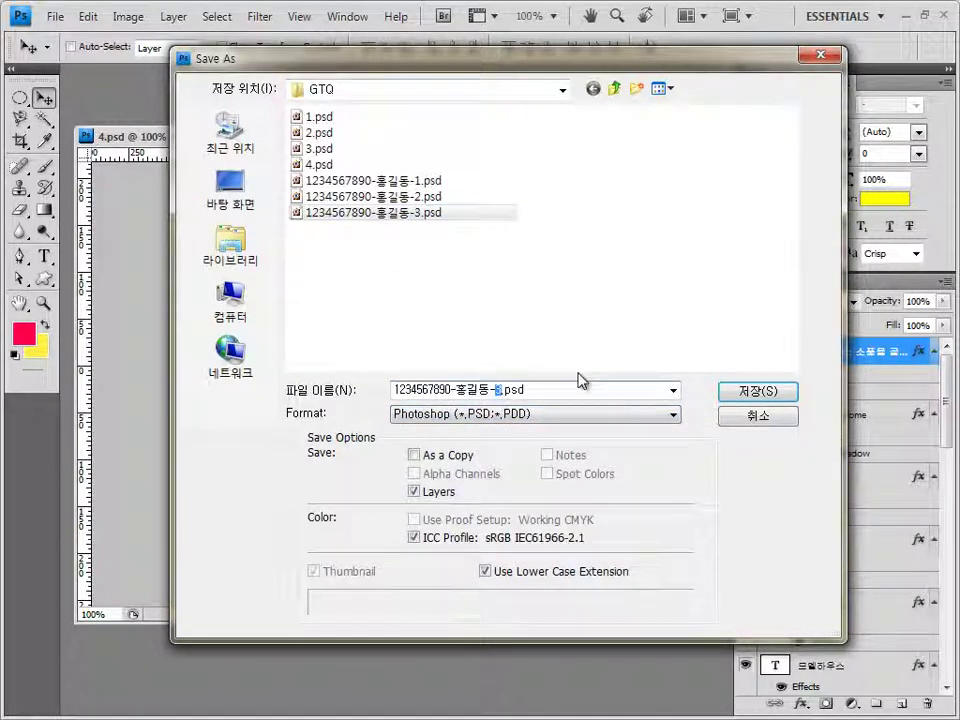
type("4")
left_click(762, 391)
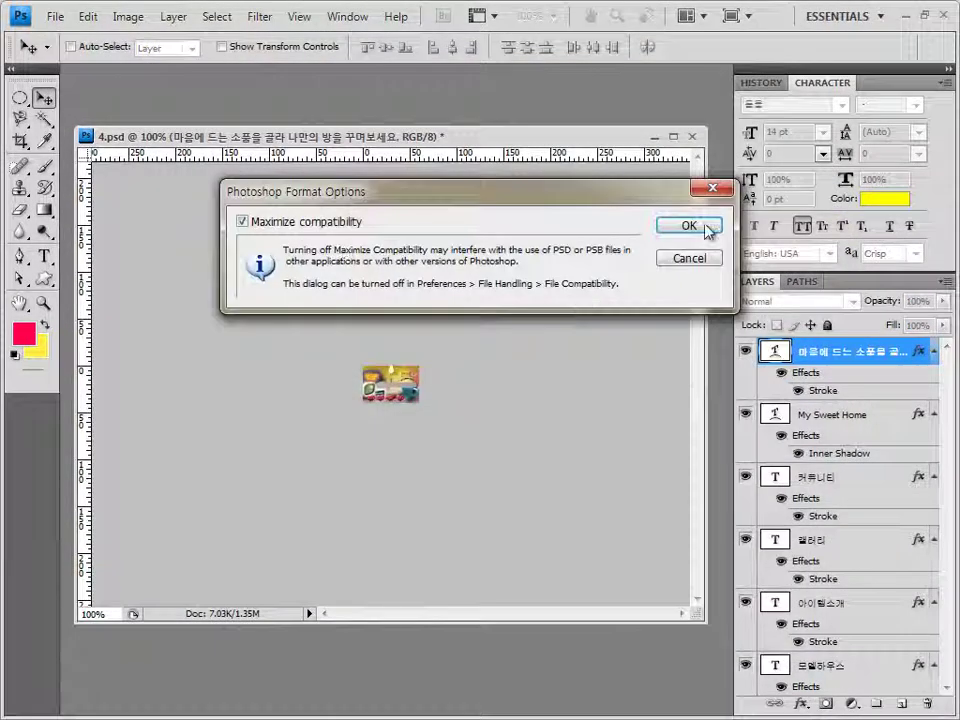
left_click(690, 224)
left_click(691, 136)
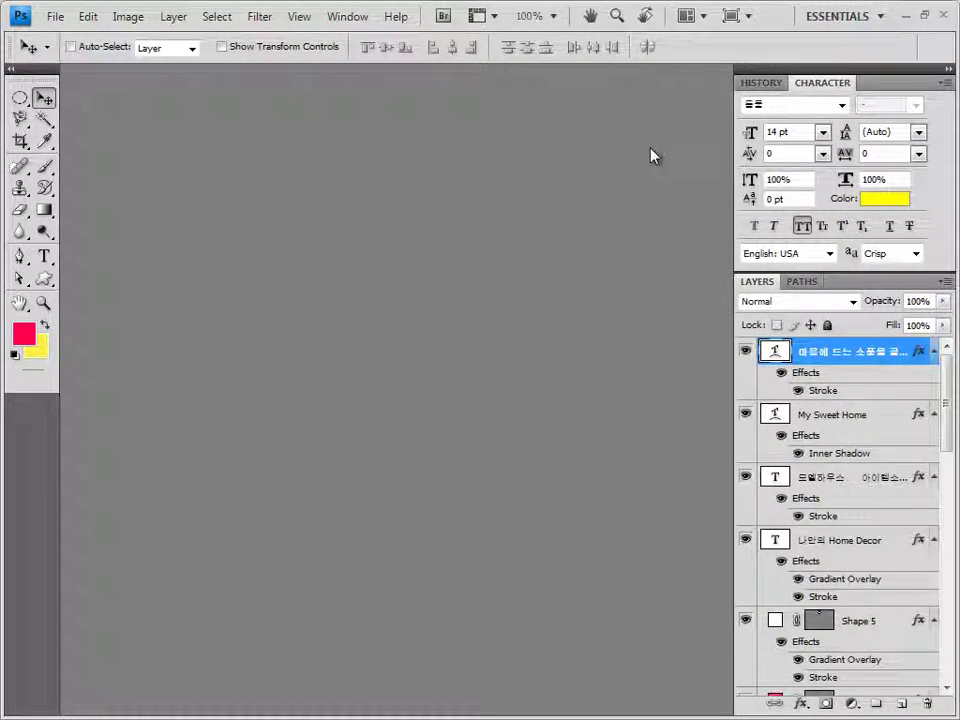
Check the GTQ folder for the numbered JPEG and PSD submission files without opening any of them.
double_click(366, 229)
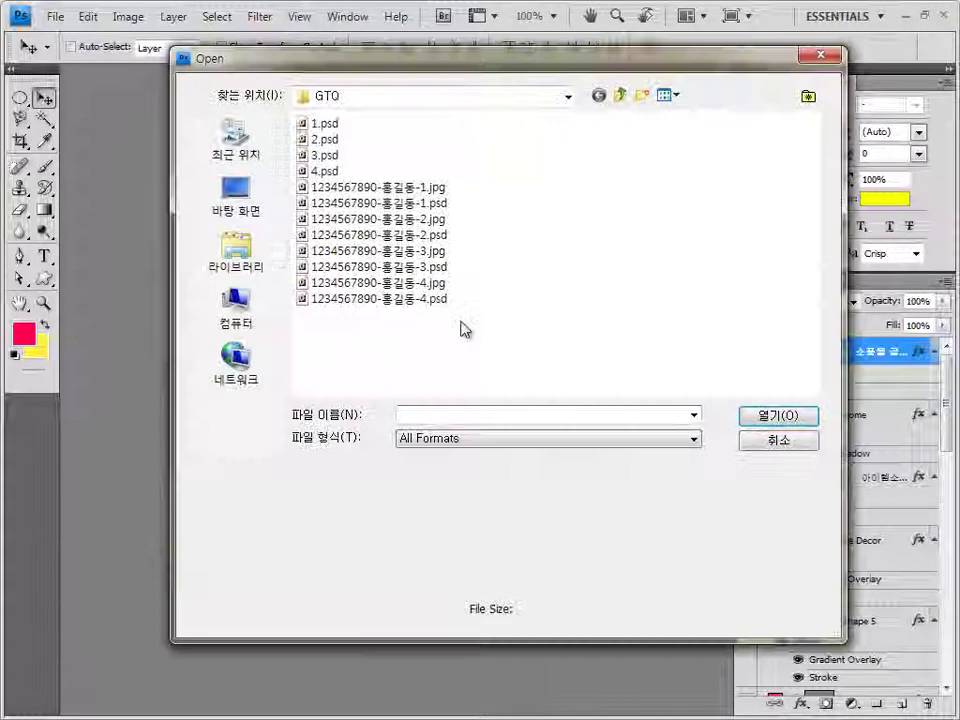
left_click_drag(459, 320, 400, 185)
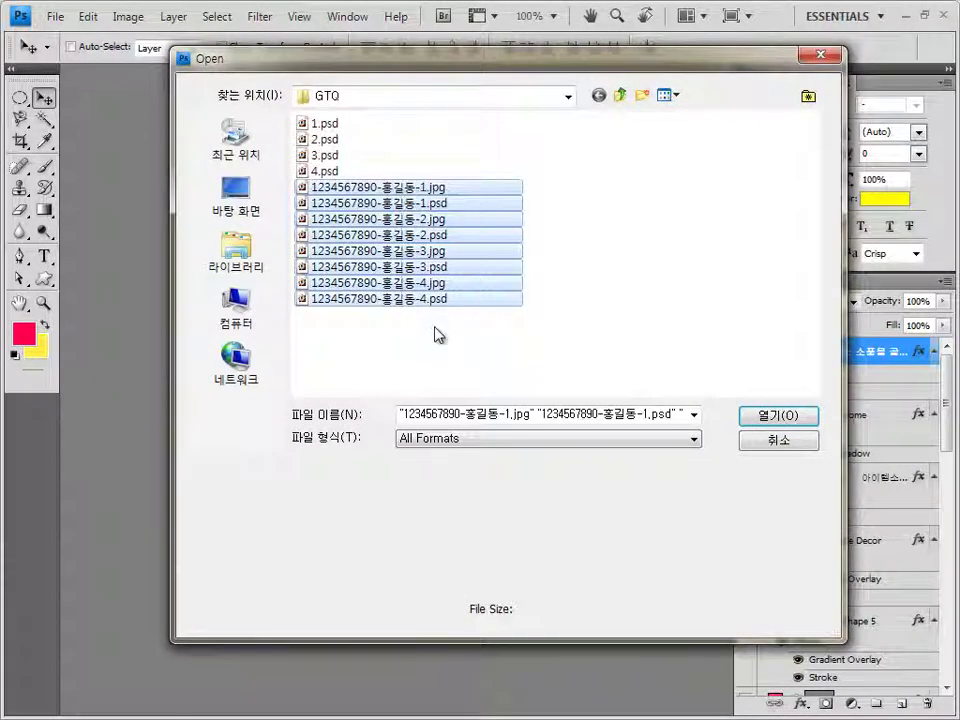
left_click(772, 443)
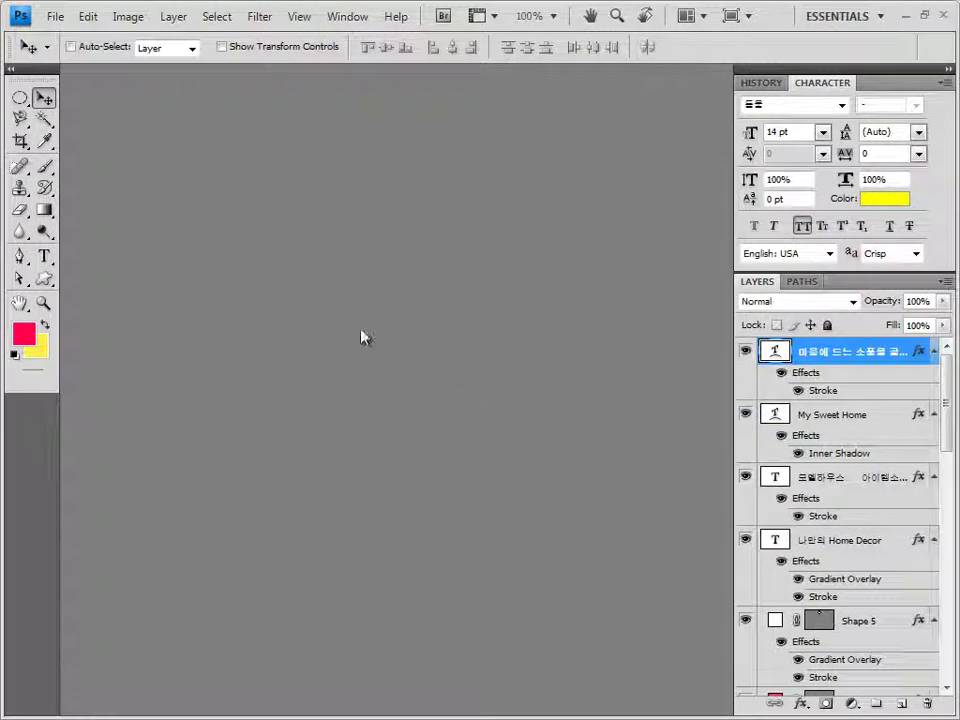